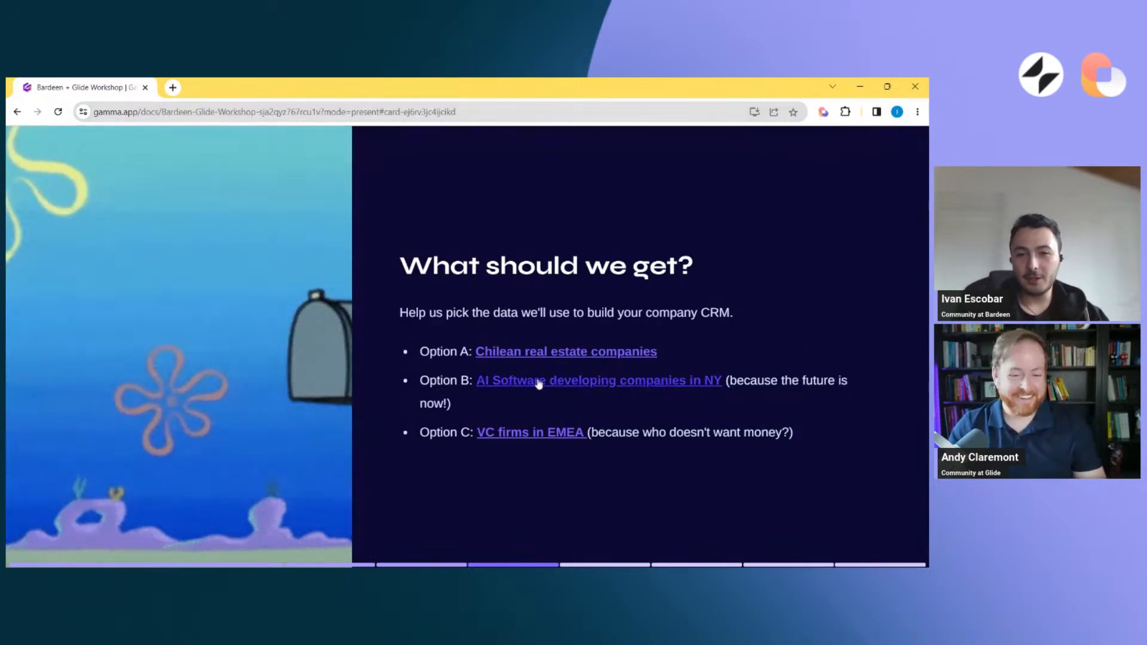
Open the Option B search for AI software developing companies in NY and look through the company results
{"action": "left_click", "coordinate": [539, 383]}
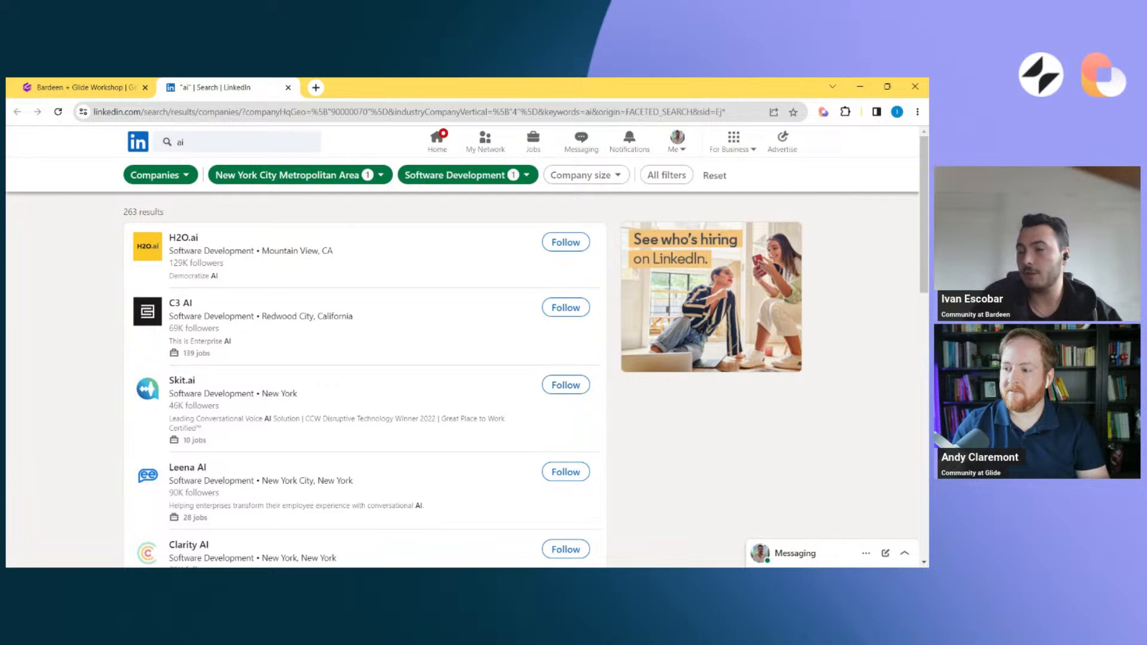
{"action": "scroll", "coordinate": [365, 382], "scroll_direction": "down", "scroll_amount": 15}
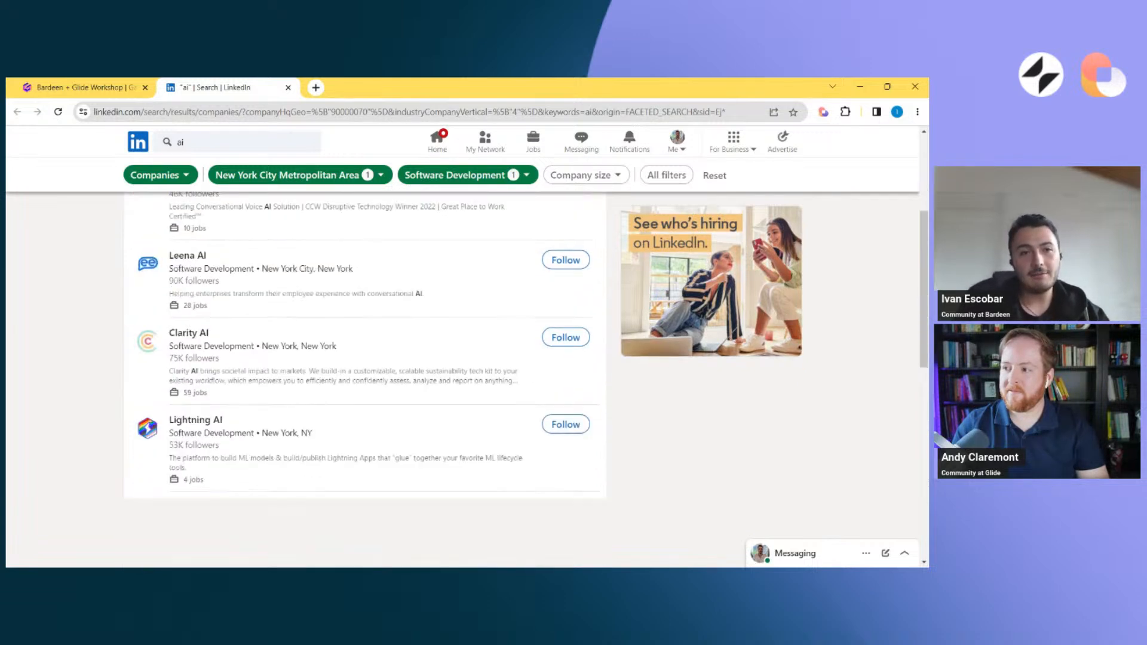
{"action": "scroll", "coordinate": [112, 207], "scroll_direction": "up", "scroll_amount": 15}
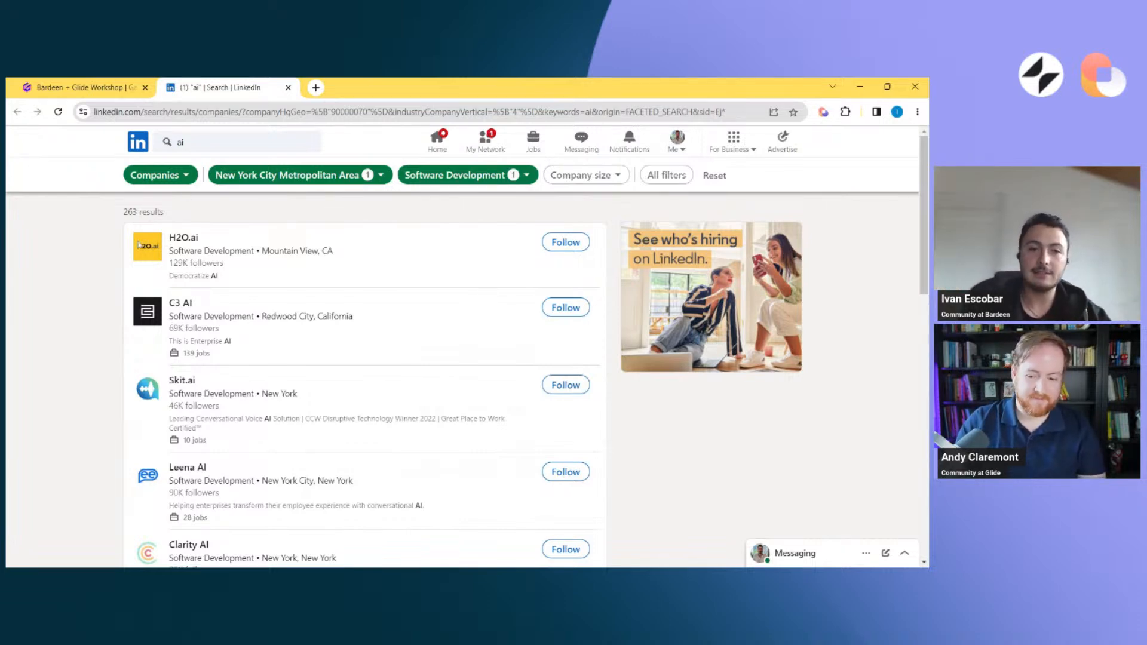
View the bardeen.ai home page in a new browser tab, closing that tab when finished
{"action": "left_click", "coordinate": [318, 88]}
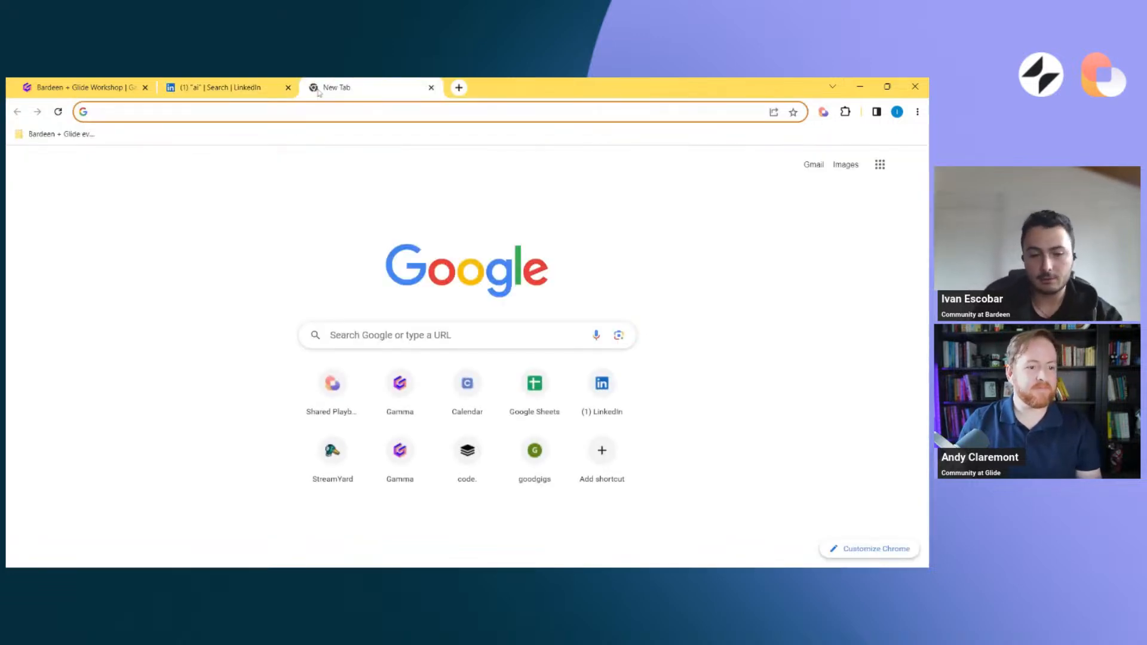
{"action": "type", "text": "bardeen.ai"}
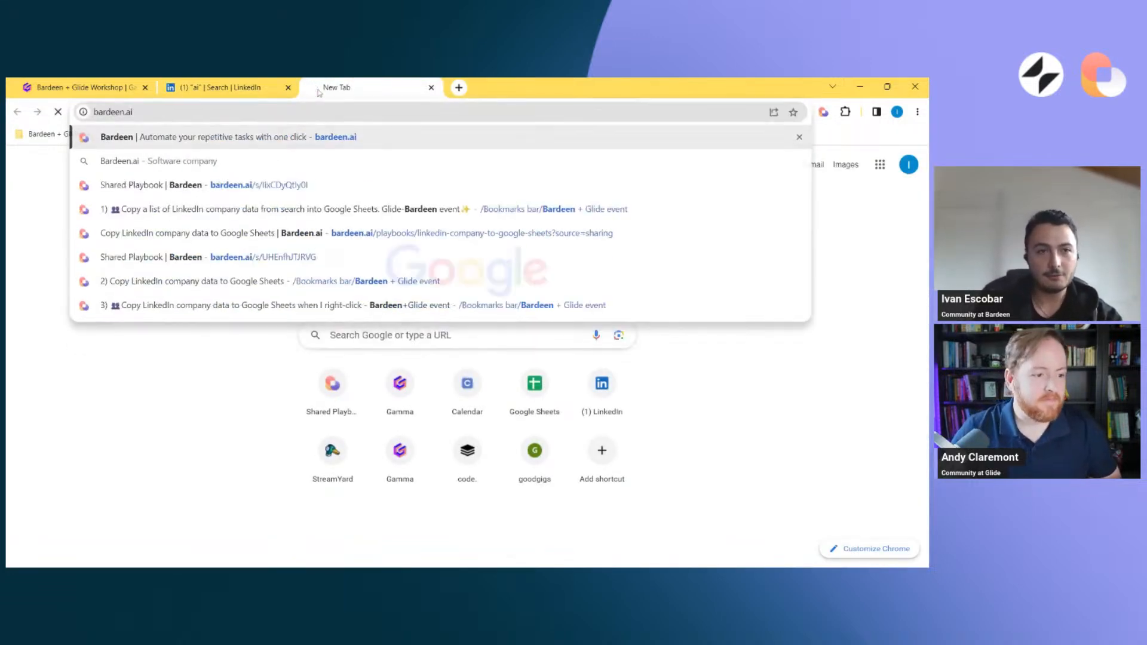
{"action": "key", "text": "Return"}
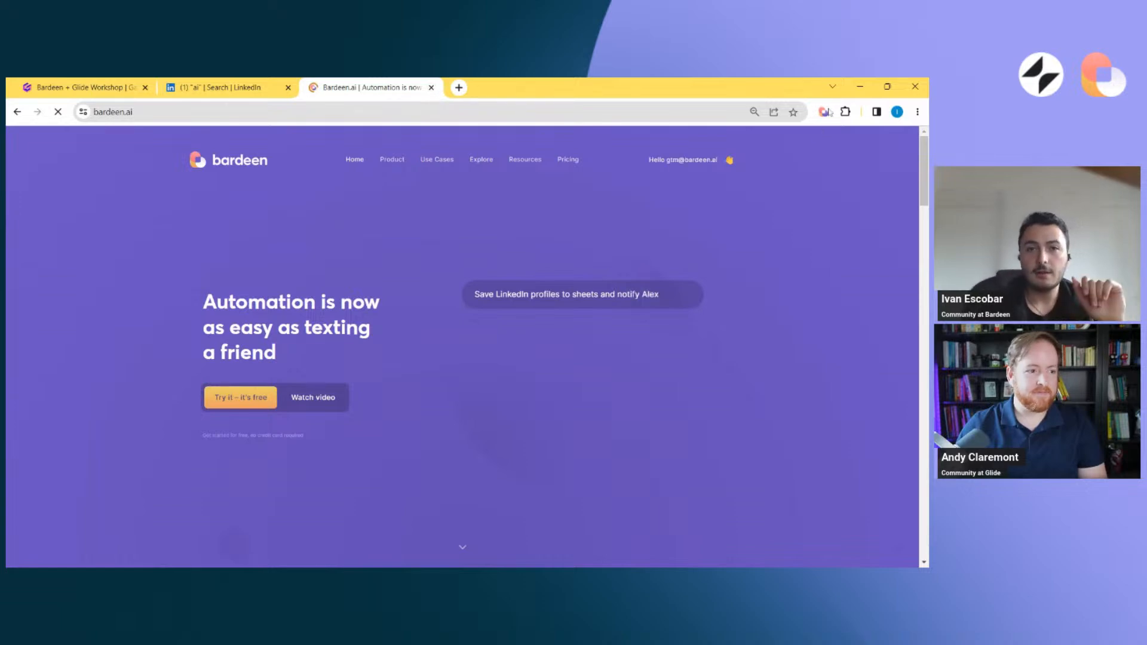
{"action": "key", "text": "ctrl+w"}
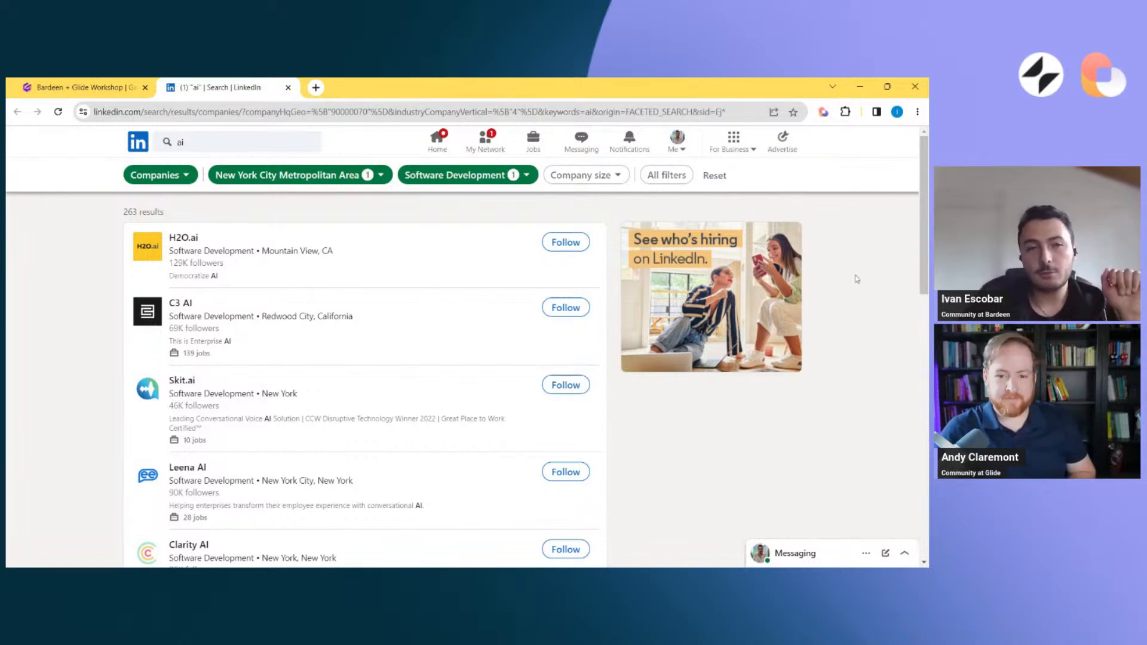
Start a new scraper template in the Bardeen extension using the ready "LinkedIn companies search results (by Bardeen)" model
{"action": "left_click", "coordinate": [823, 113]}
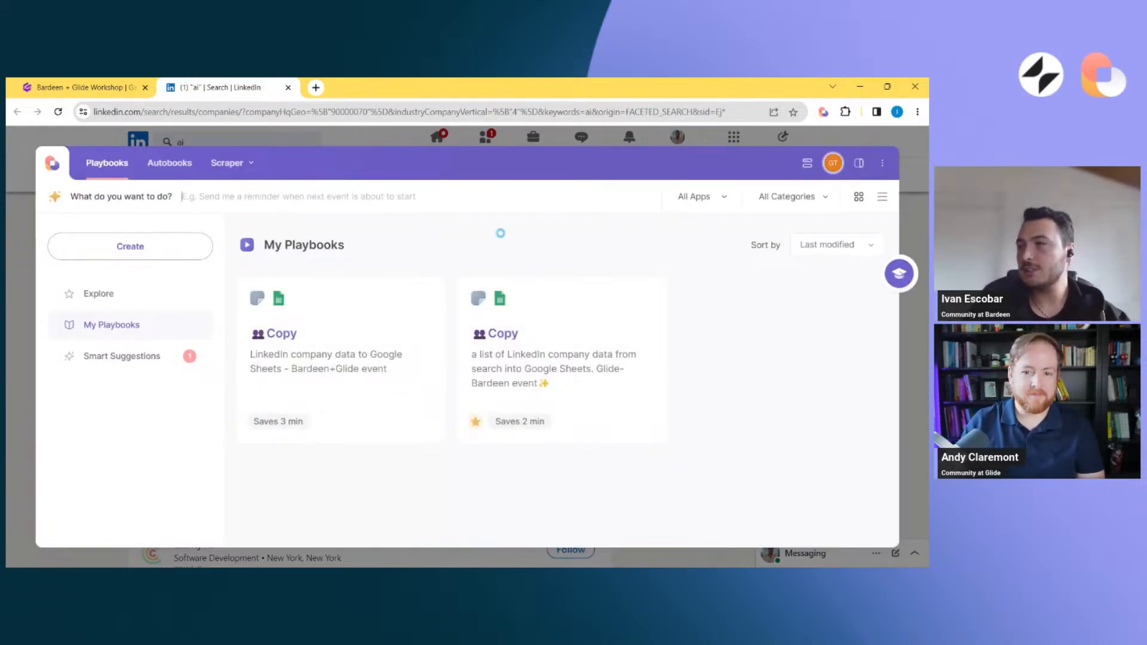
{"action": "left_click", "coordinate": [127, 293]}
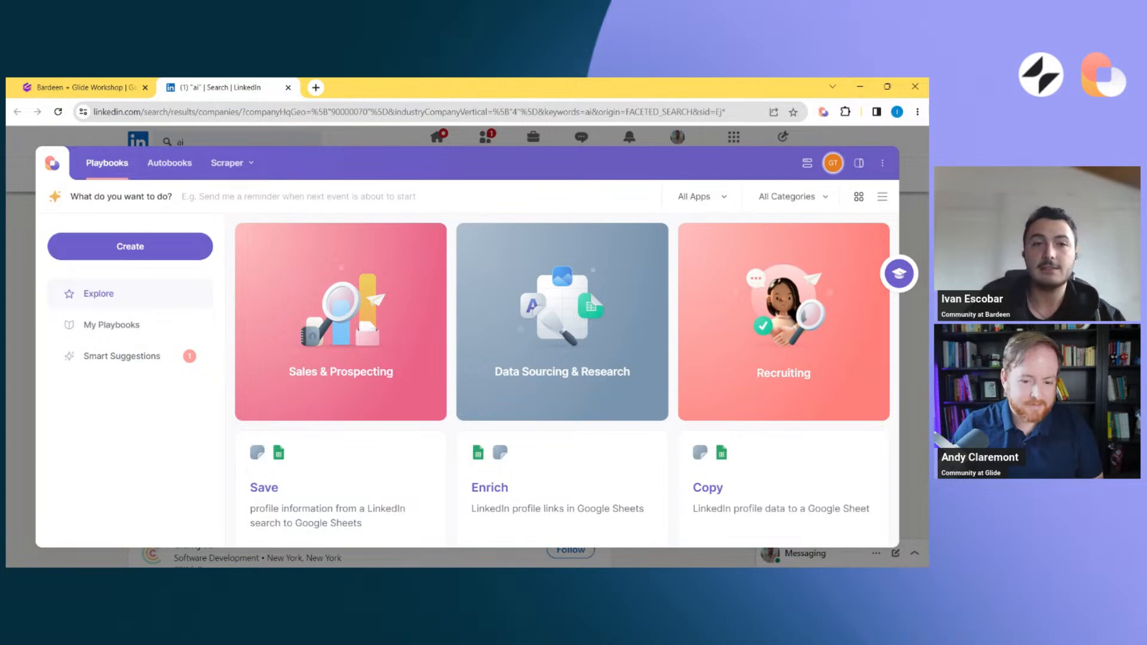
{"action": "left_click", "coordinate": [239, 173]}
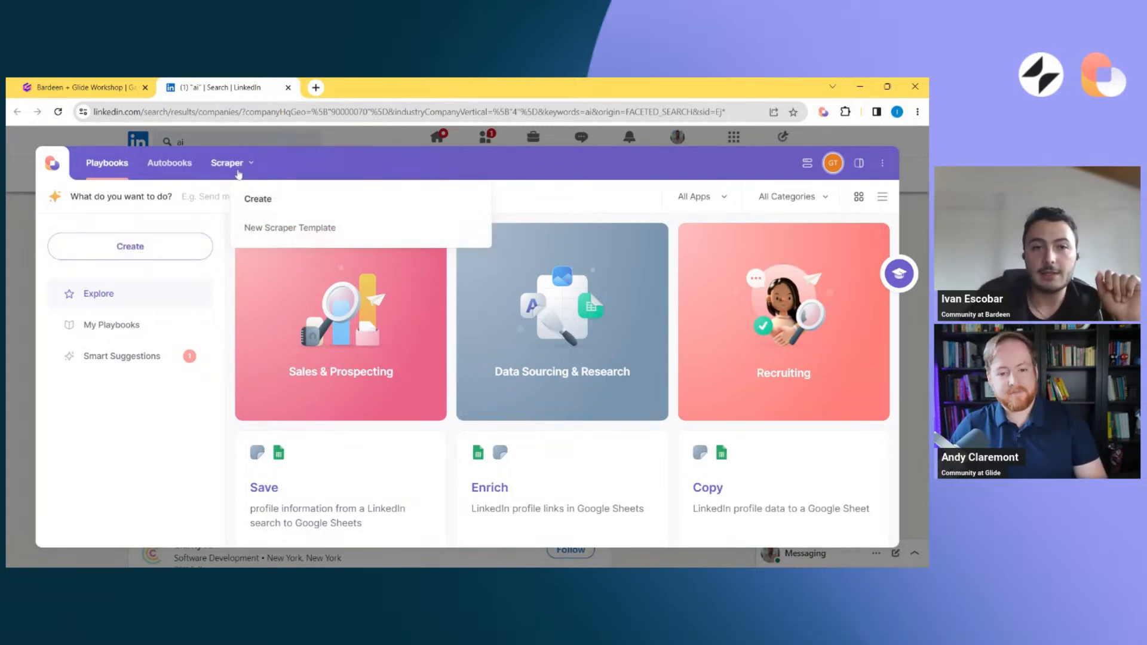
{"action": "left_click", "coordinate": [299, 232]}
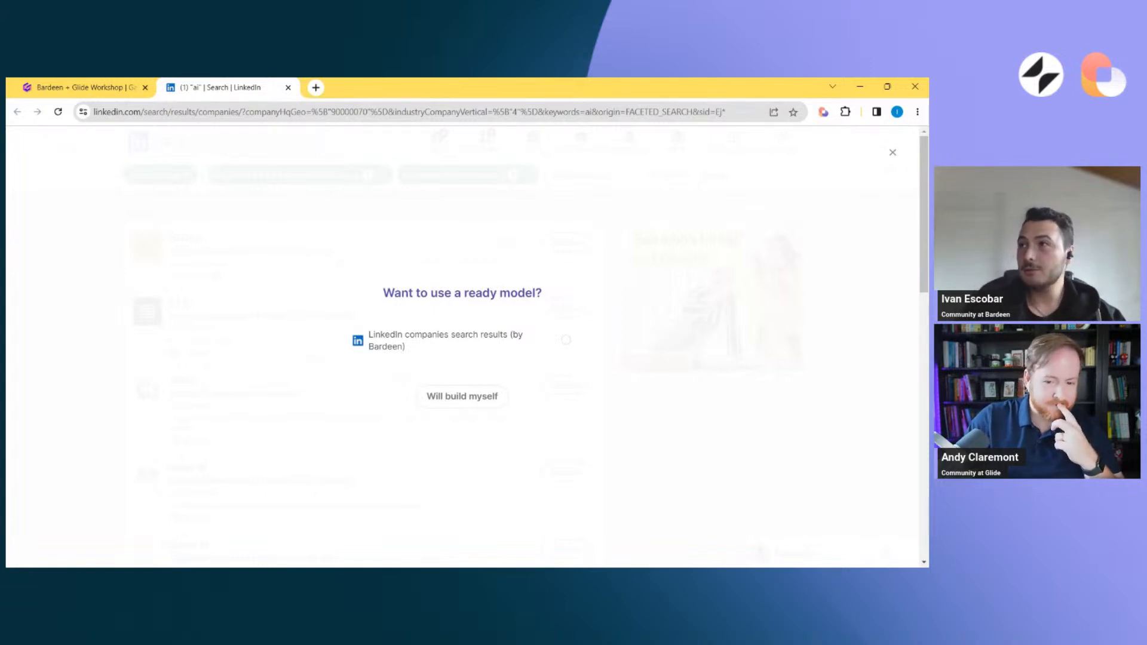
{"action": "left_click", "coordinate": [485, 340]}
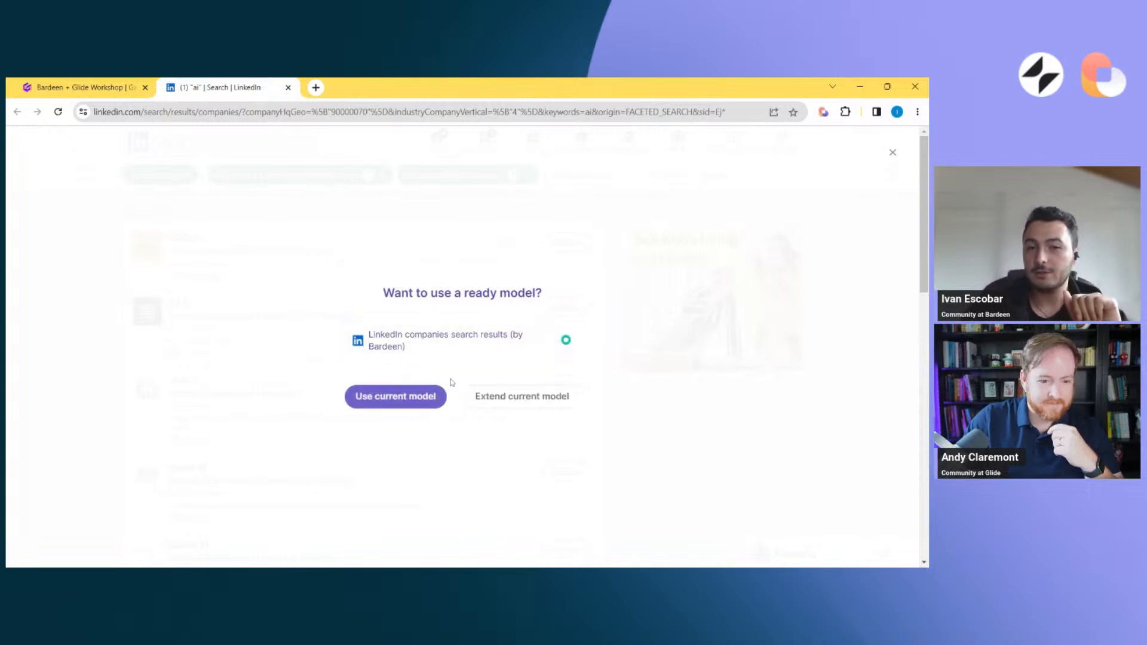
{"action": "left_click", "coordinate": [427, 400]}
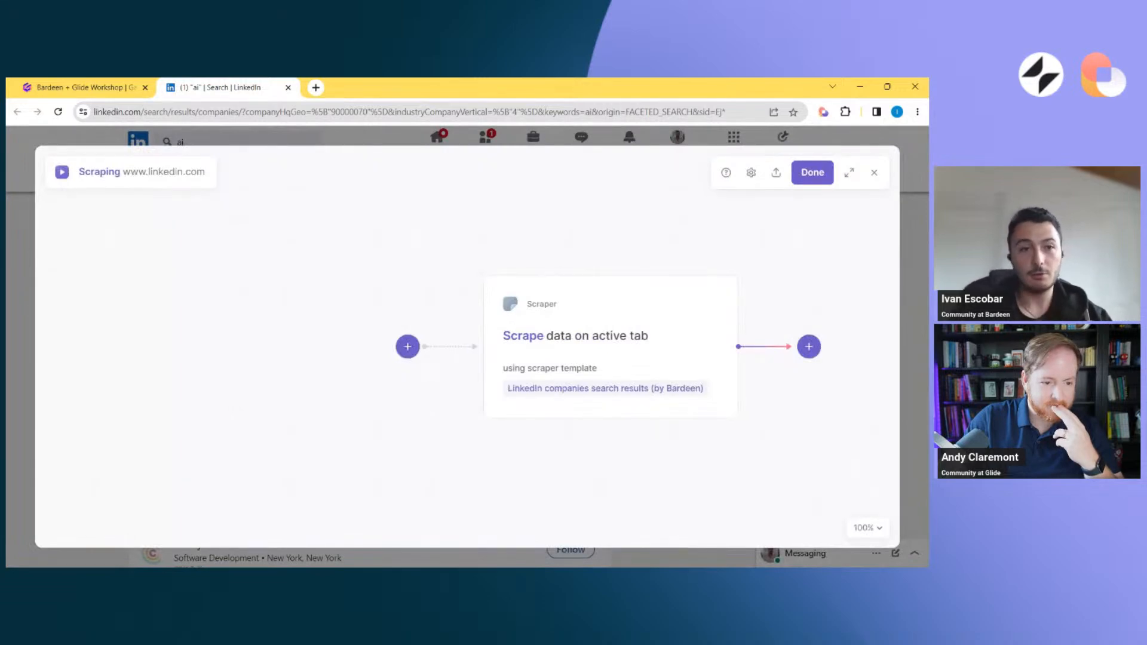
Remove the preset scraper template from the "Scrape data on active tab" action
{"action": "left_click", "coordinate": [613, 358]}
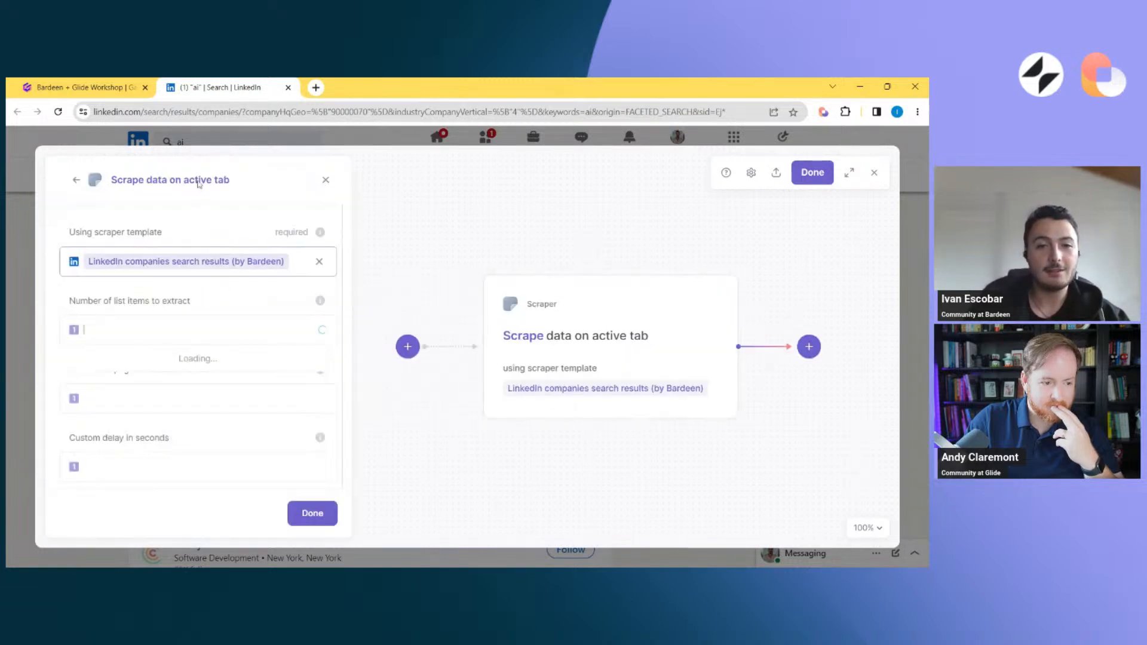
{"action": "left_click", "coordinate": [238, 216]}
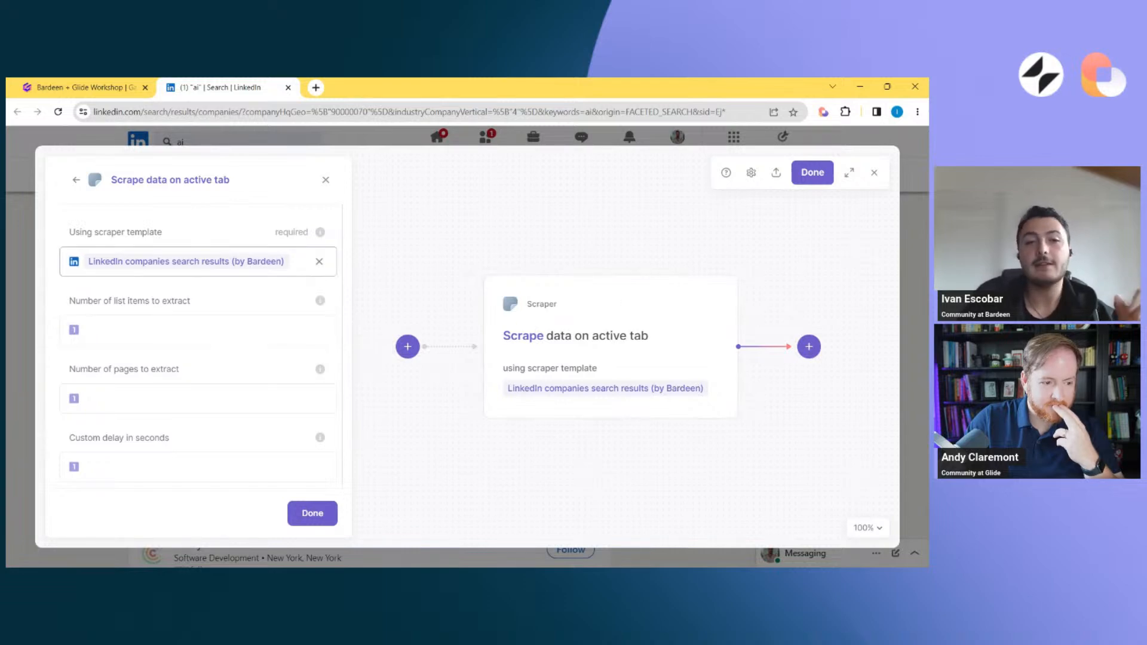
{"action": "left_click", "coordinate": [320, 262]}
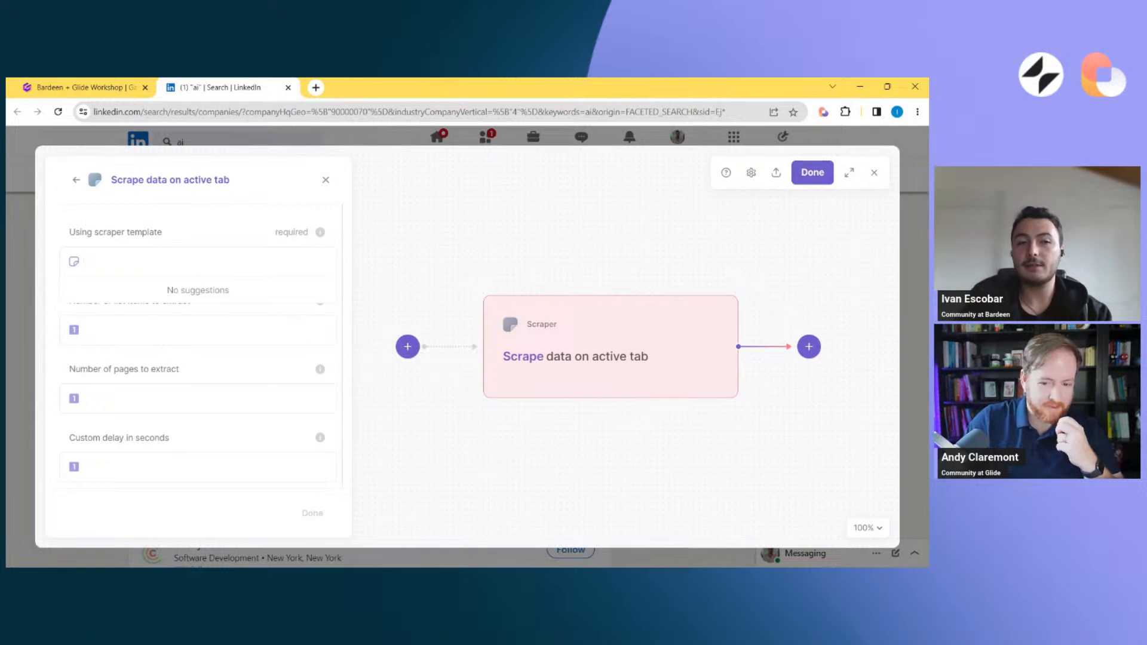
Browse the available scraper templates and create a new one by URL for the open LinkedIn "ai" search tab
{"action": "left_click", "coordinate": [186, 203]}
{"action": "left_click", "coordinate": [184, 262]}
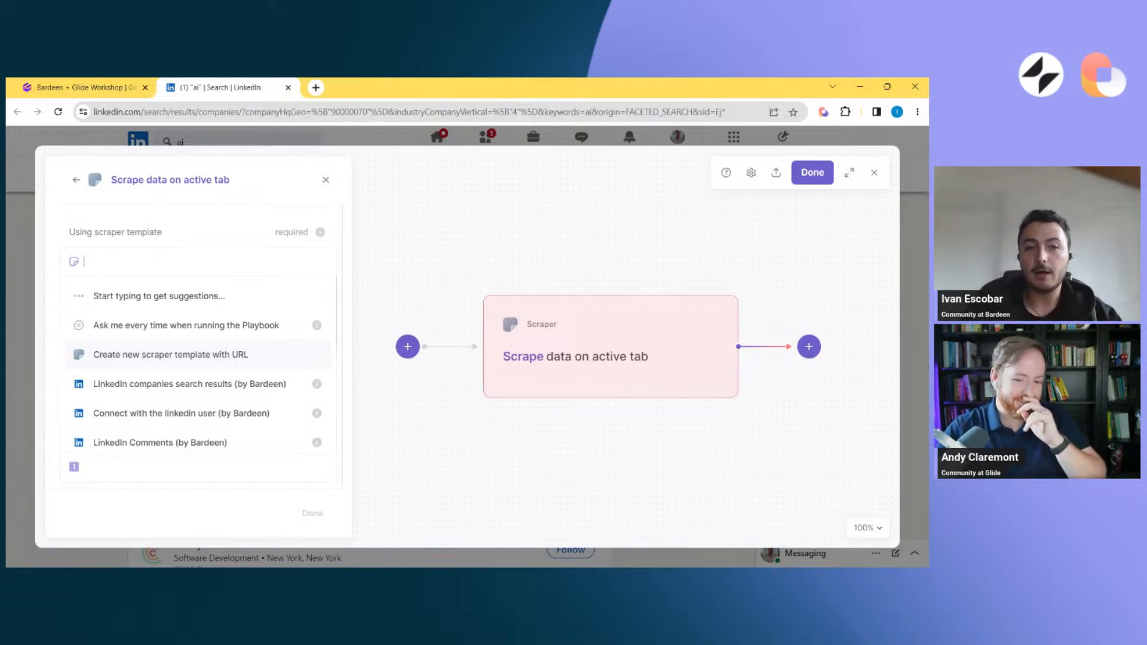
{"action": "left_click", "coordinate": [166, 218]}
{"action": "left_click", "coordinate": [197, 263]}
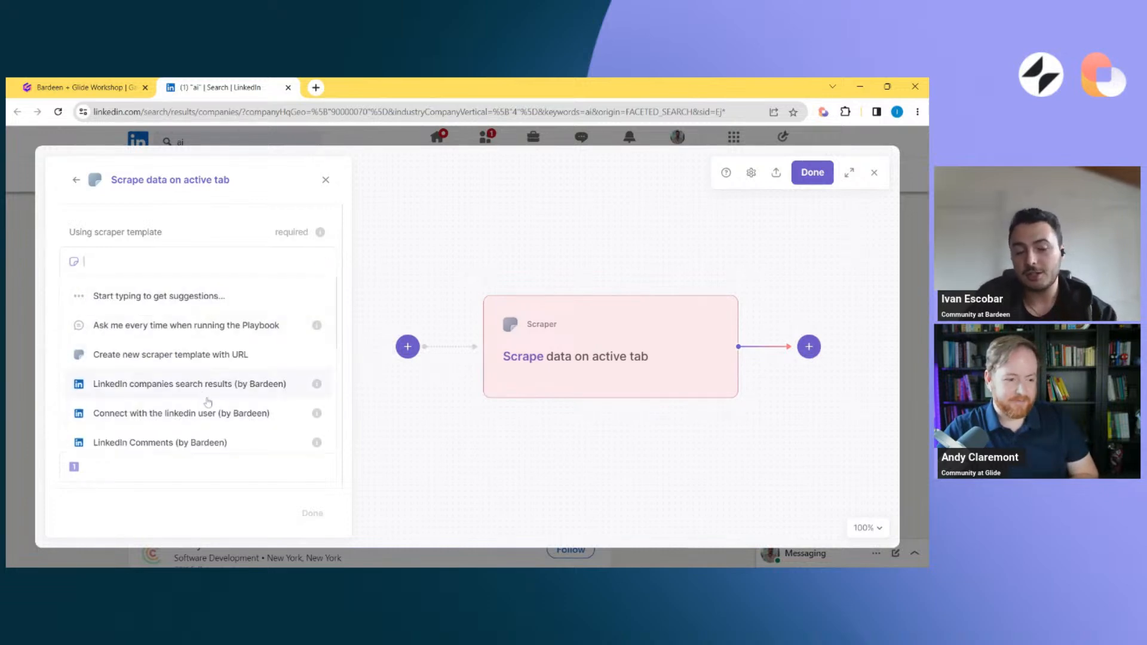
{"action": "scroll", "coordinate": [206, 403], "scroll_direction": "down", "scroll_amount": 3}
{"action": "scroll", "coordinate": [207, 401], "scroll_direction": "up", "scroll_amount": 3}
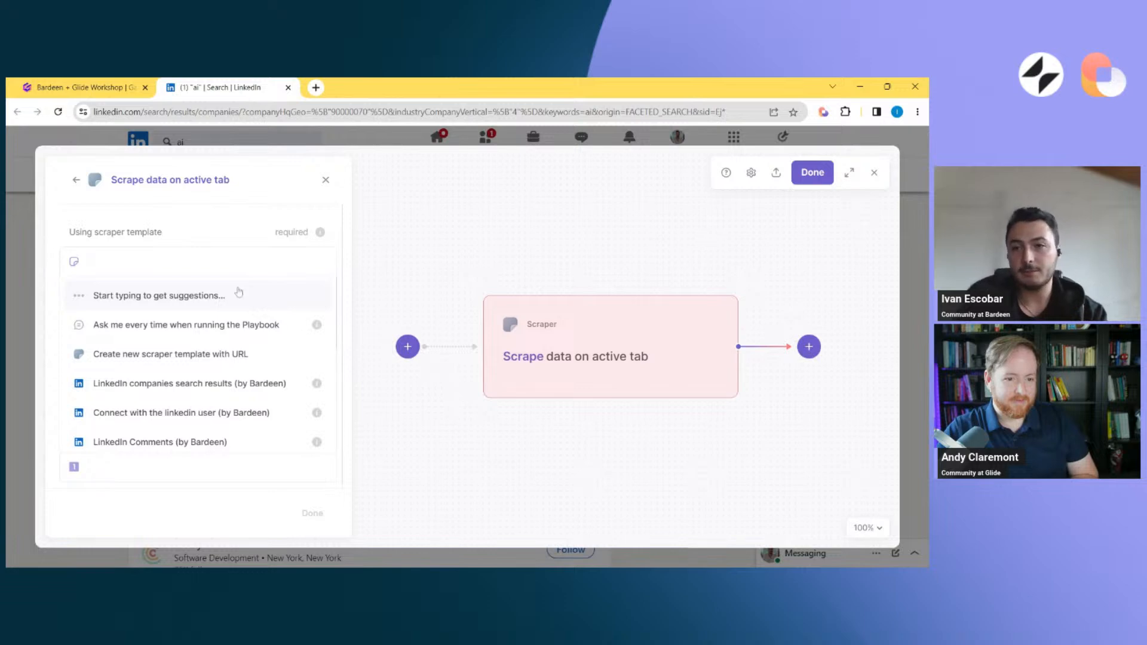
{"action": "scroll", "coordinate": [239, 399], "scroll_direction": "down", "scroll_amount": 2}
{"action": "scroll", "coordinate": [239, 399], "scroll_direction": "up", "scroll_amount": 2}
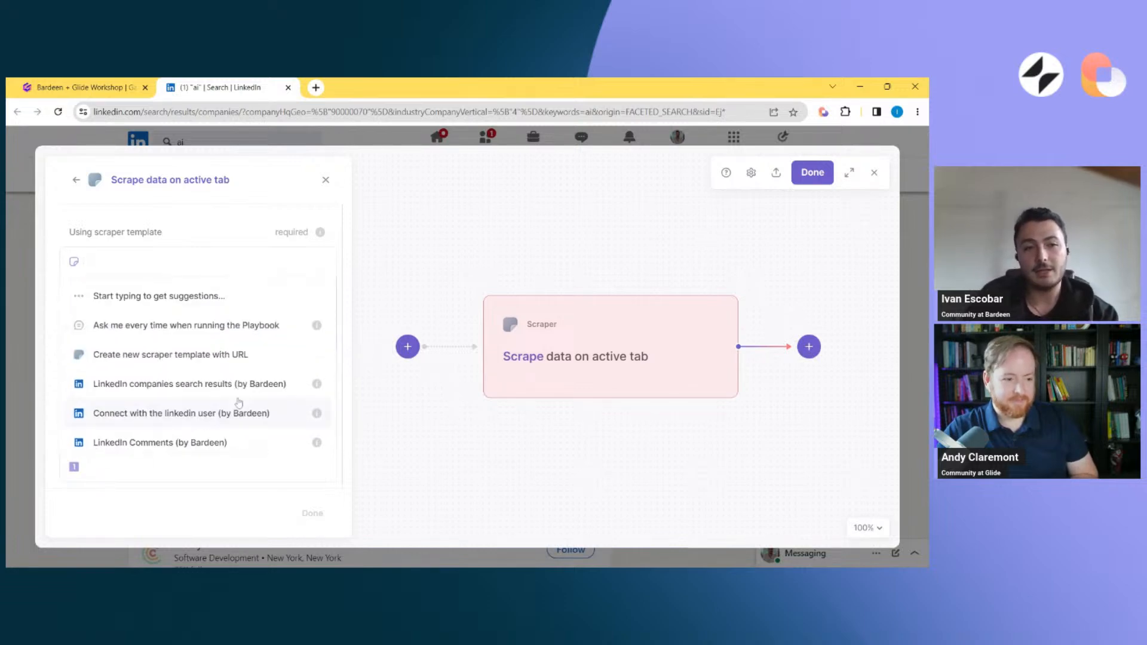
{"action": "left_click", "coordinate": [195, 356]}
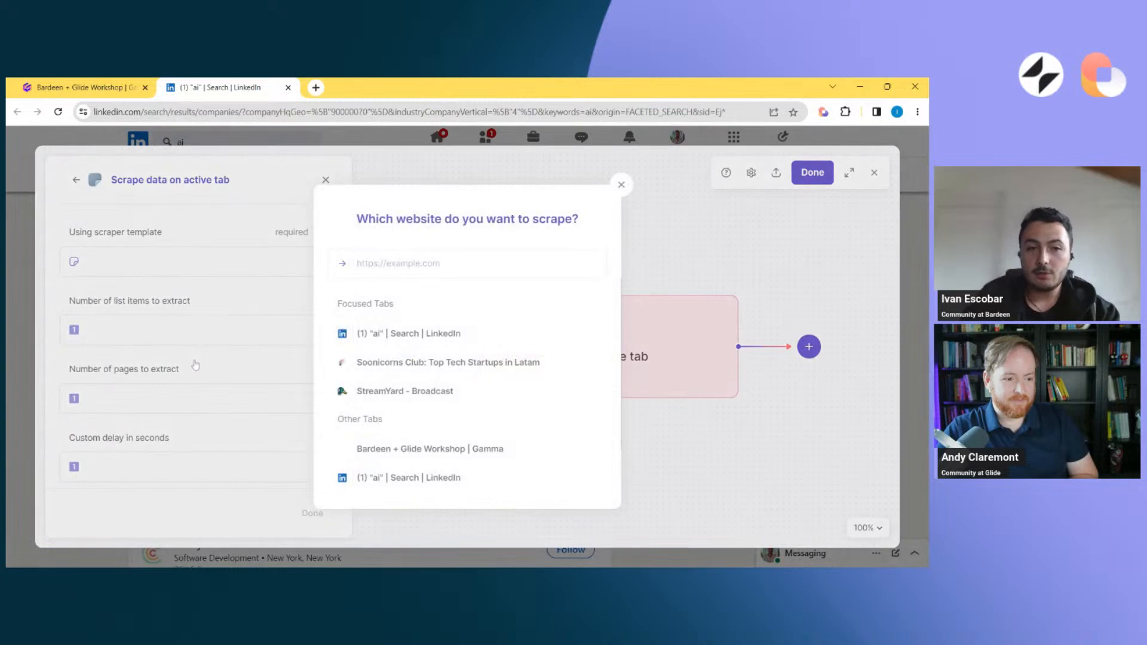
{"action": "left_click", "coordinate": [397, 333]}
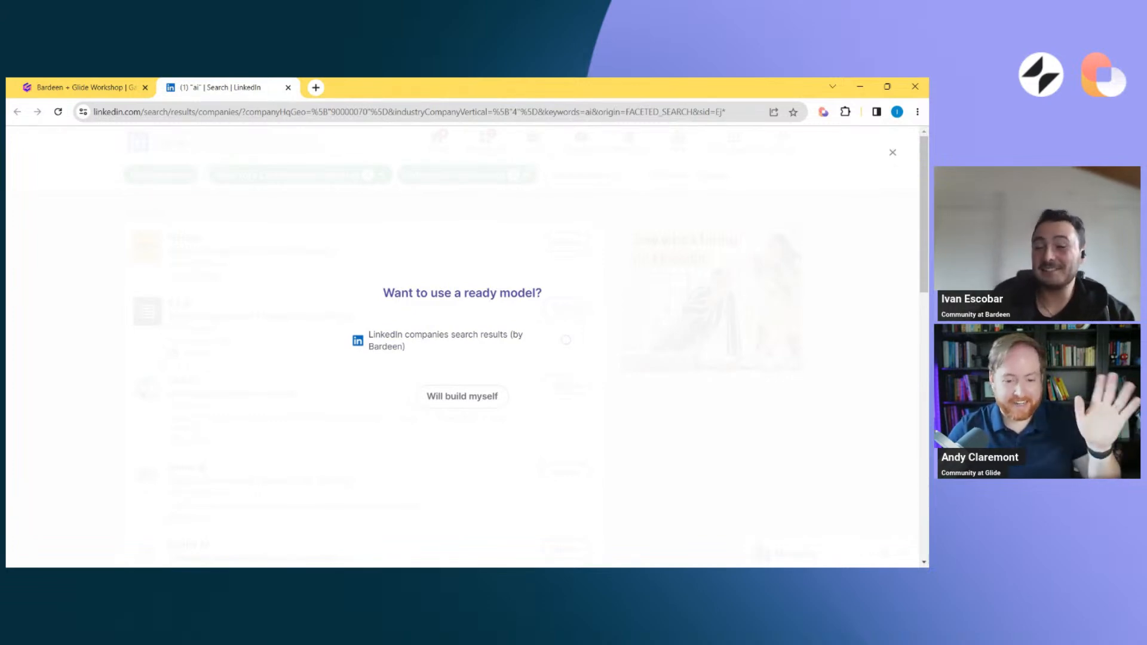
Choose to build the template from scratch as a List or Table, name it "Linkedin company search" and start building
{"action": "left_click", "coordinate": [476, 401]}
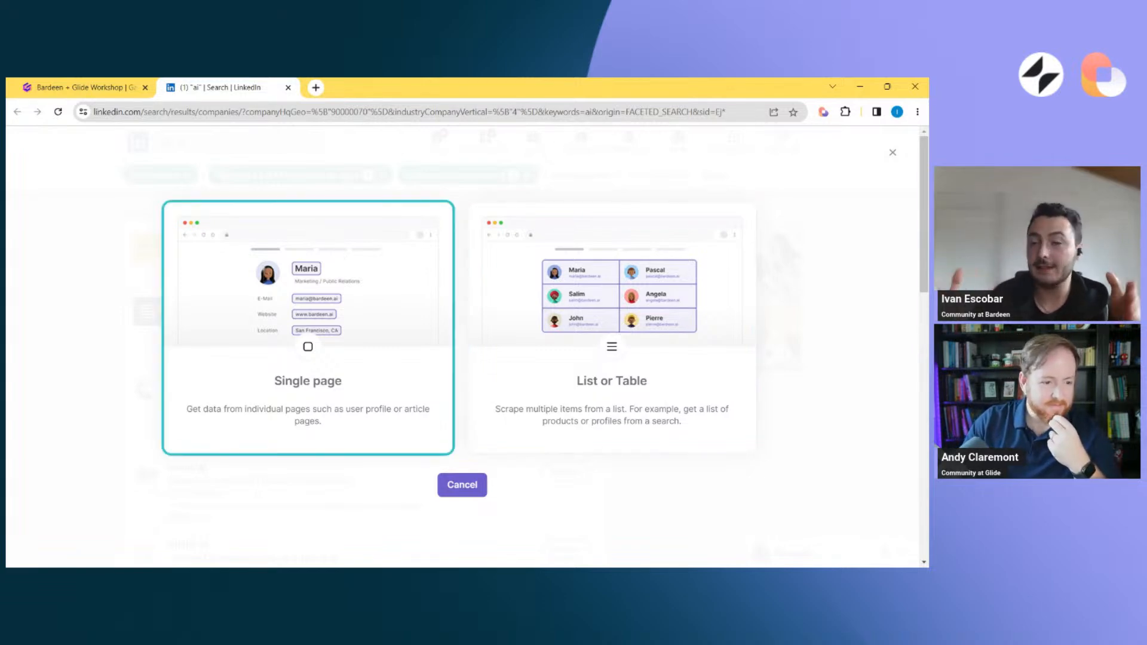
{"action": "left_click", "coordinate": [637, 262]}
{"action": "left_click", "coordinate": [412, 335]}
{"action": "key", "text": "ctrl+a"}
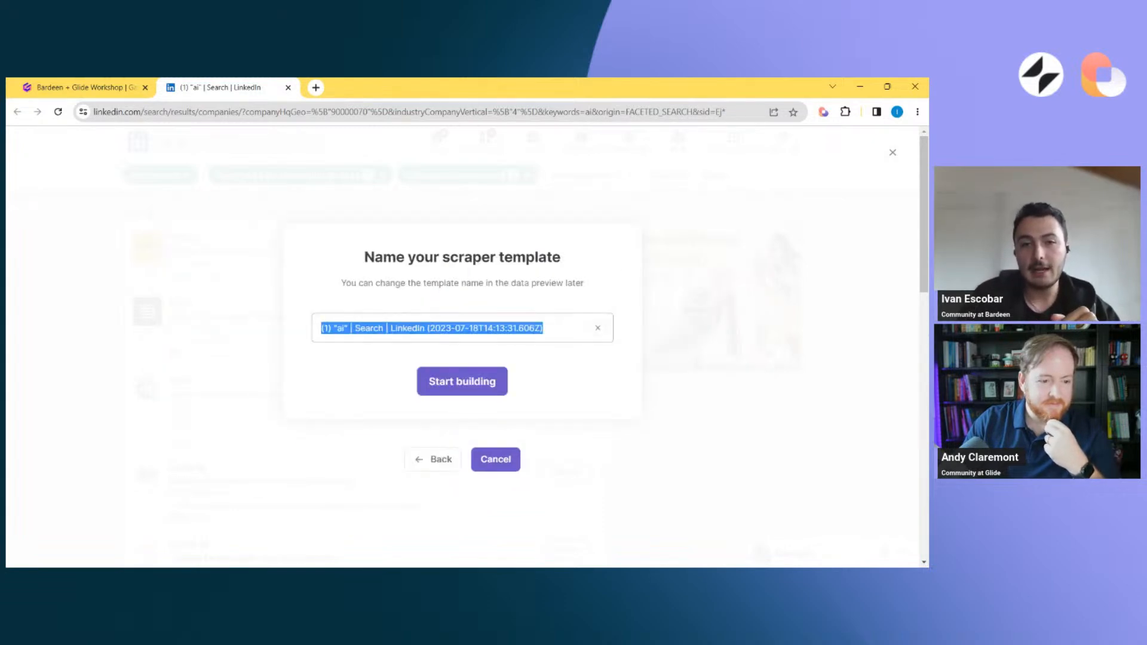
{"action": "key", "text": "BackSpace"}
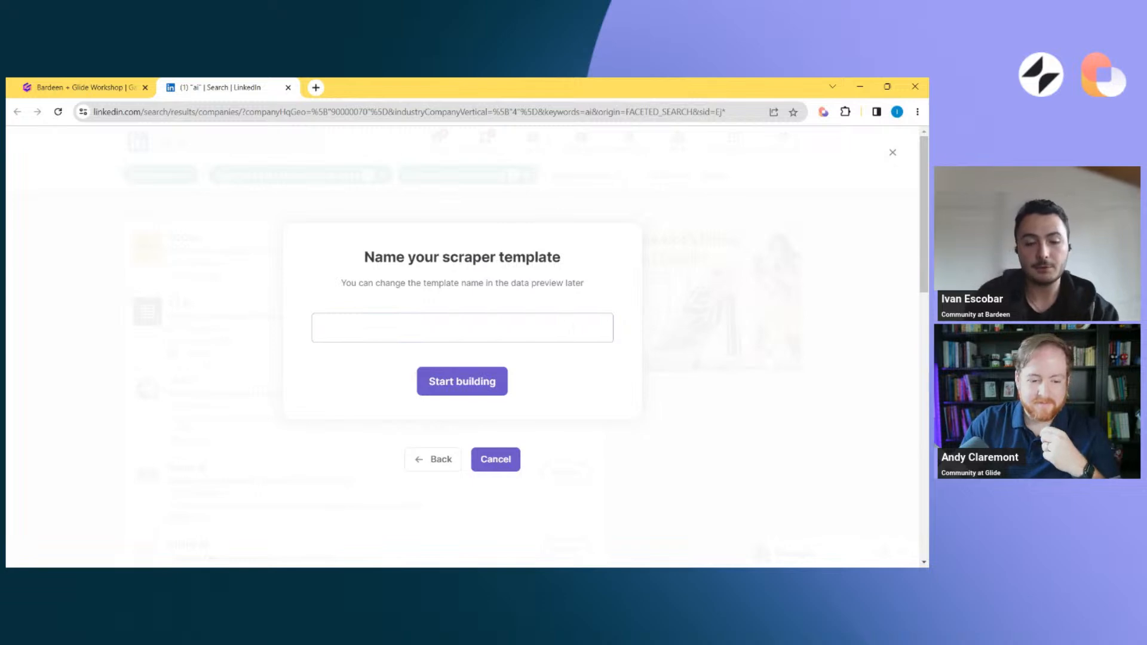
{"action": "type", "text": "Linkedi"}
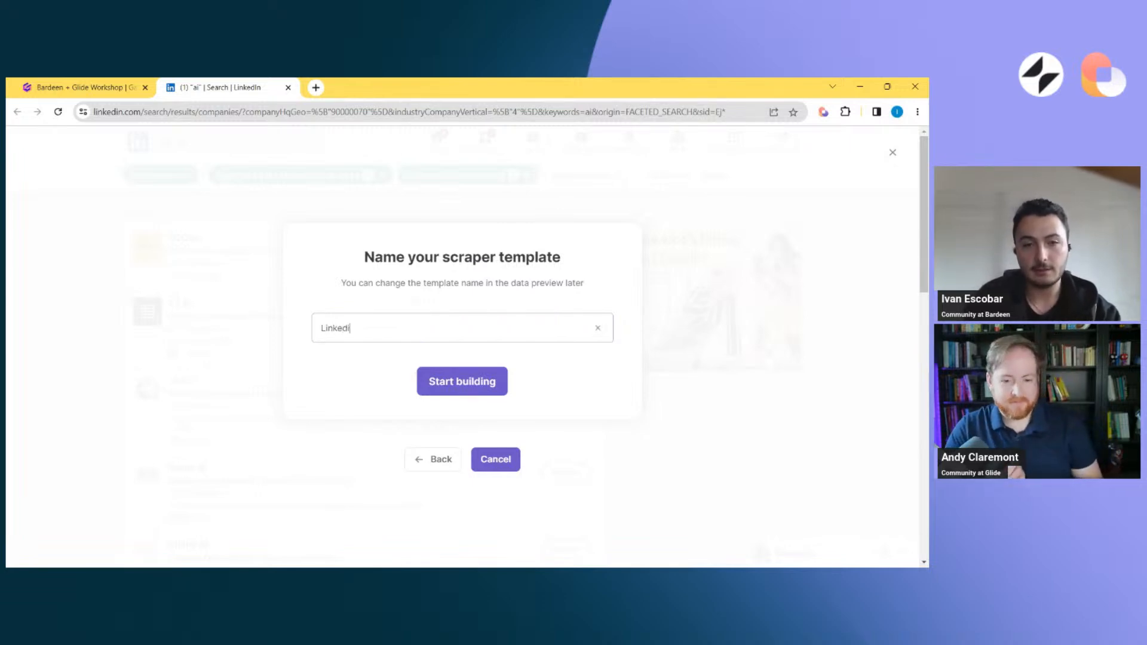
{"action": "type", "text": "n company search"}
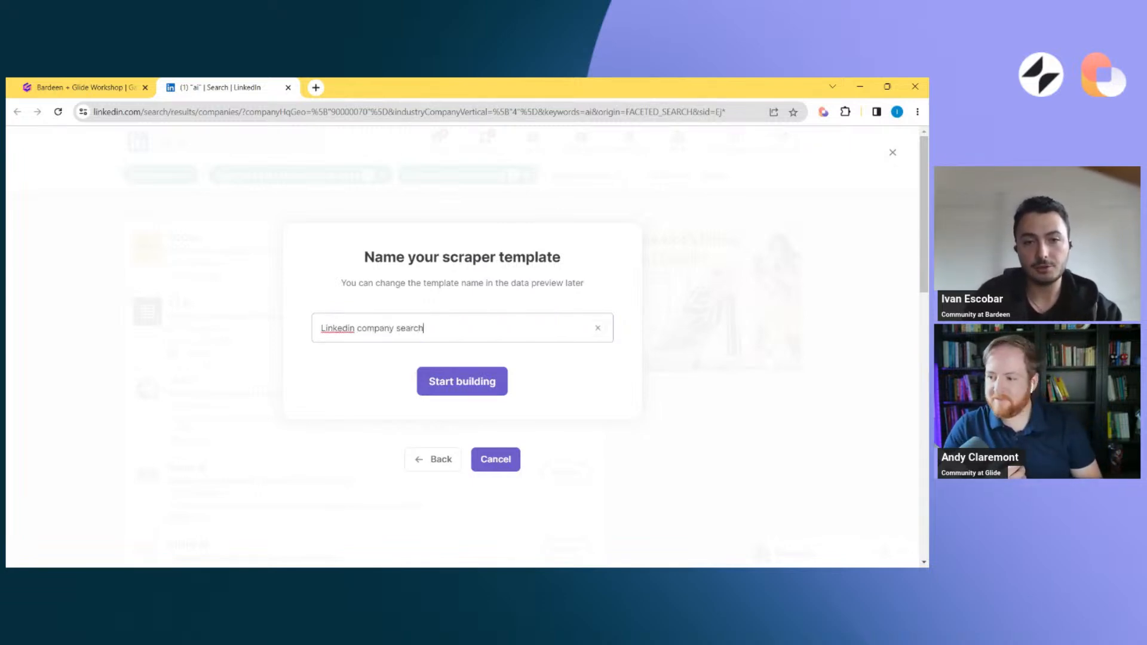
{"action": "left_click", "coordinate": [438, 384]}
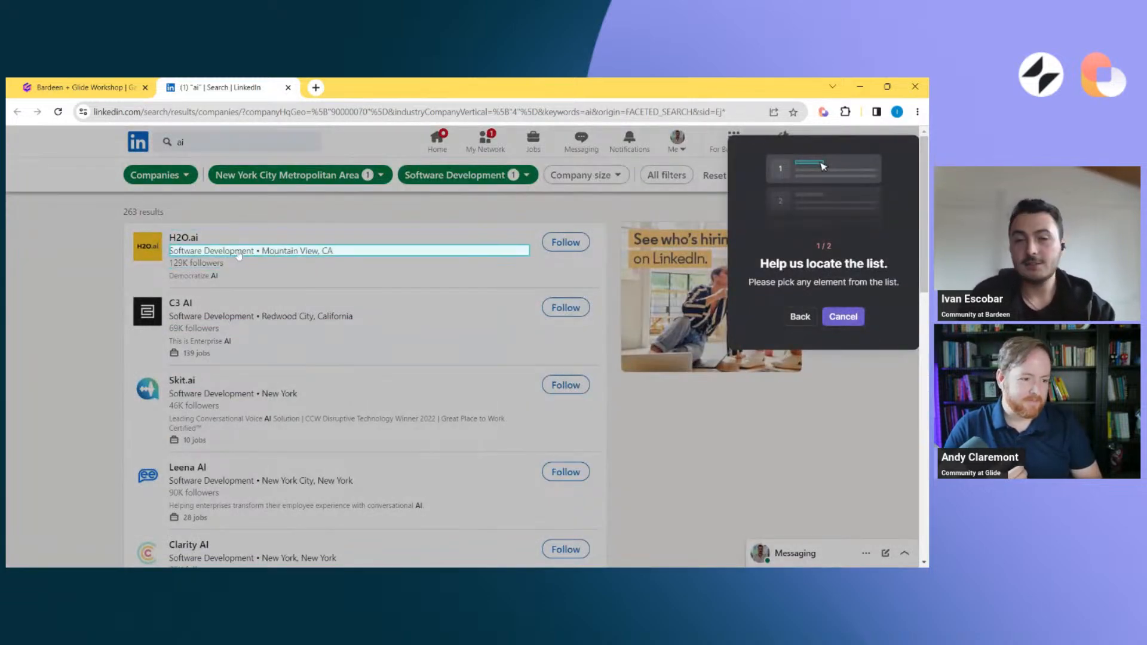
Define the scraped list from the H2O.ai and C3 AI names and set click pagination with the results' Next button
{"action": "left_click", "coordinate": [184, 241]}
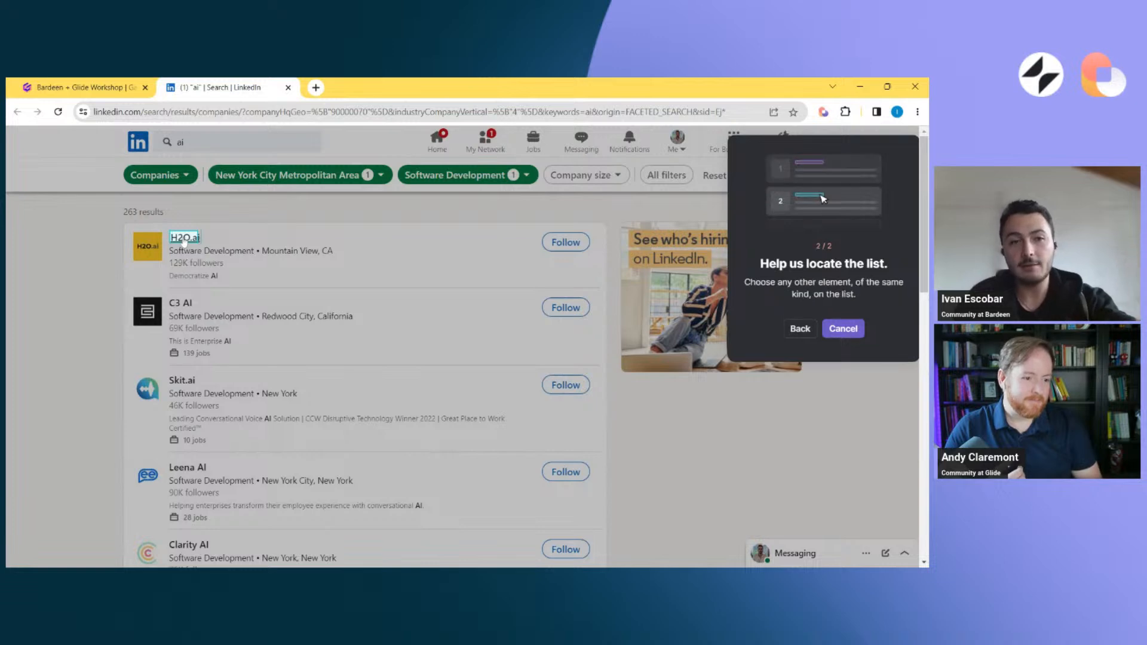
{"action": "left_click", "coordinate": [181, 306]}
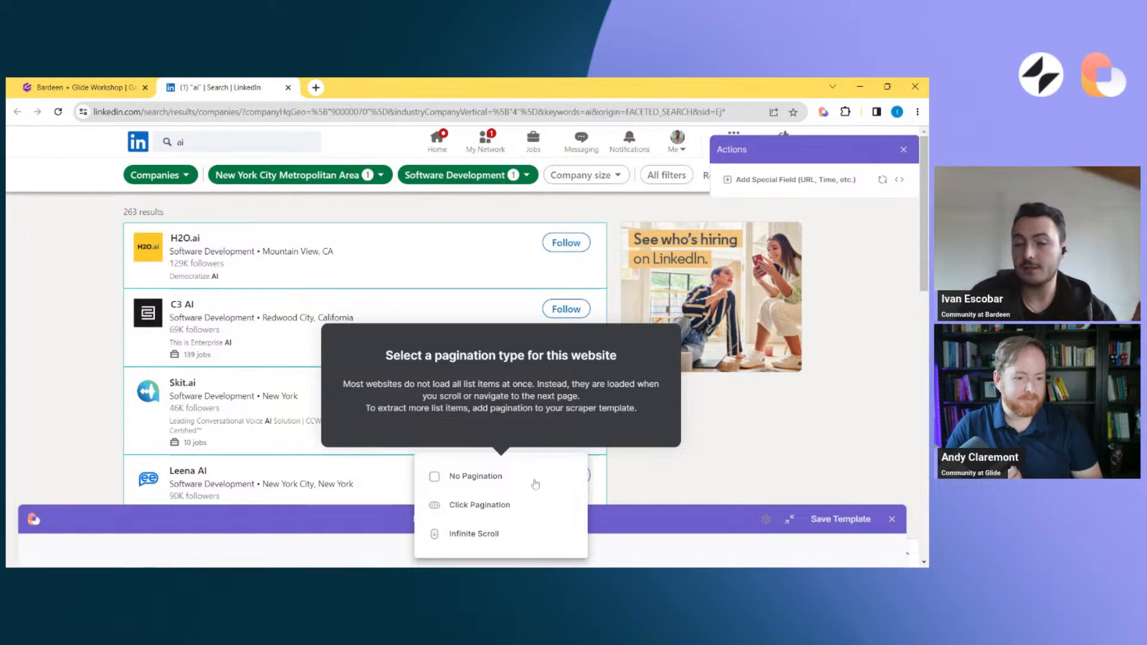
{"action": "mouse_move", "coordinate": [487, 515]}
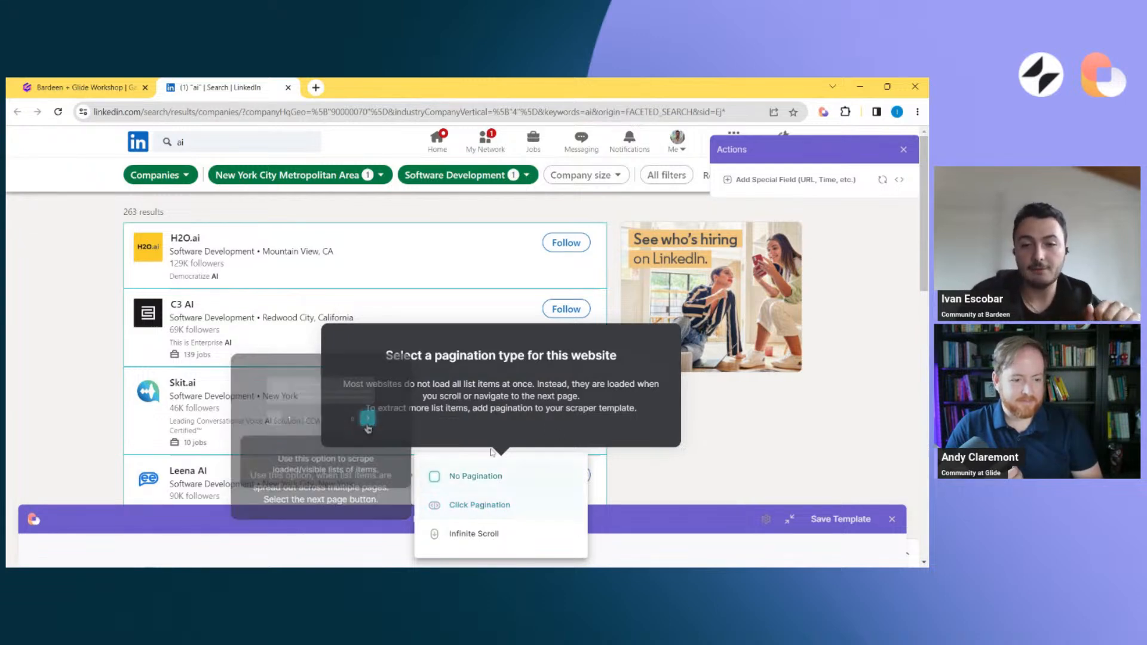
{"action": "left_click", "coordinate": [490, 505]}
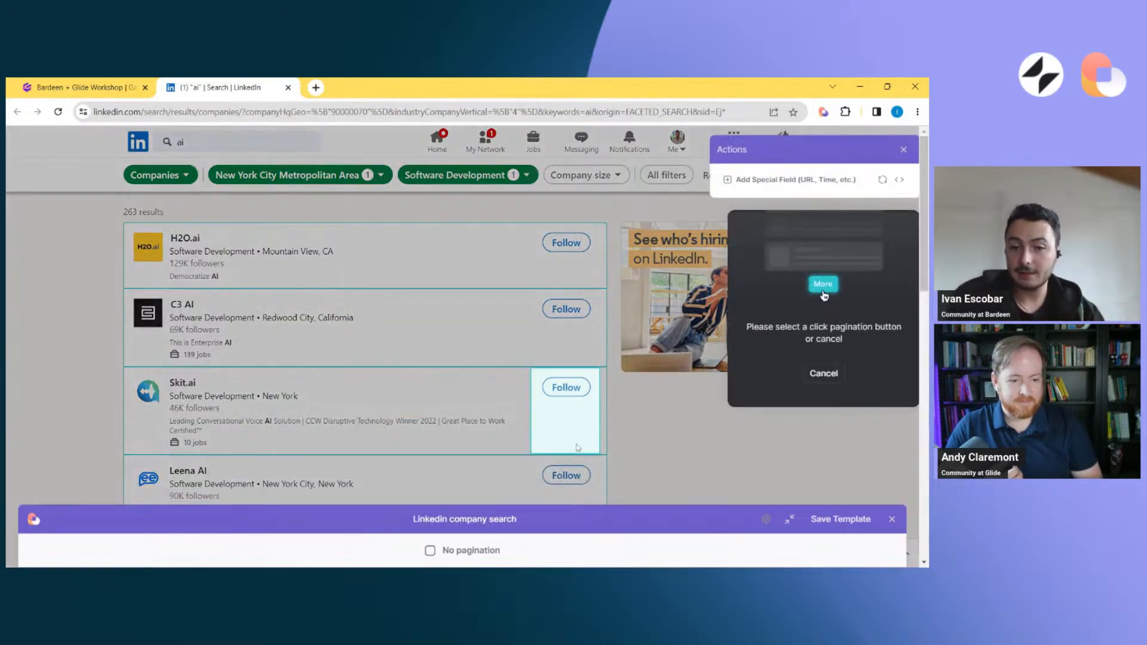
{"action": "scroll", "coordinate": [578, 448], "scroll_direction": "down", "scroll_amount": 10}
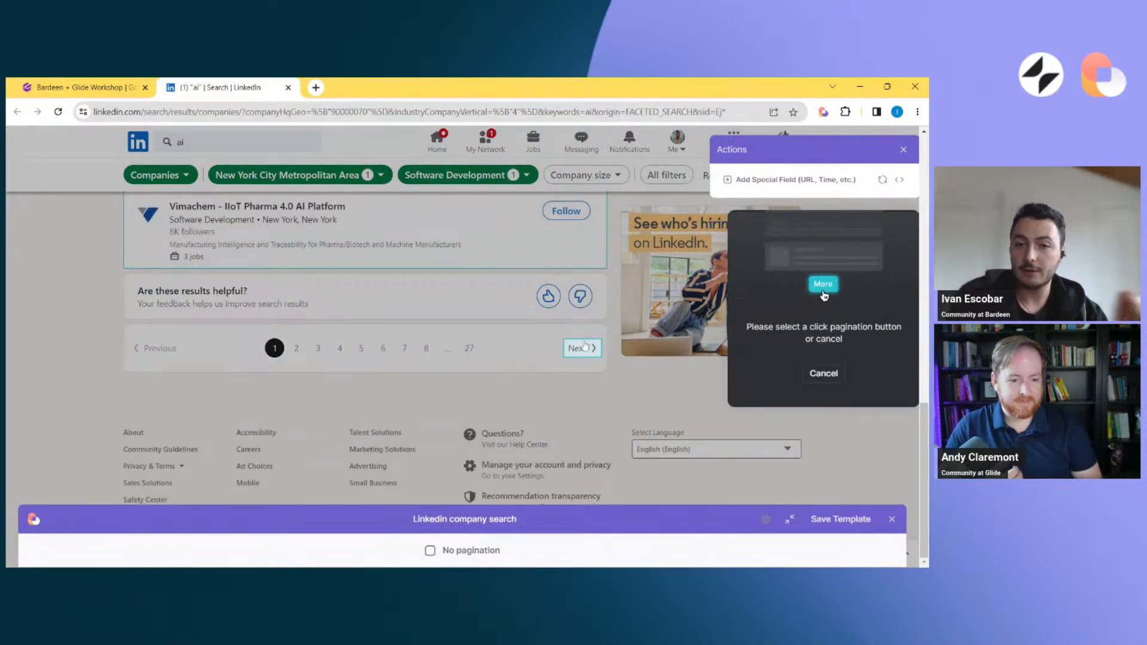
{"action": "left_click", "coordinate": [585, 347]}
{"action": "scroll", "coordinate": [463, 371], "scroll_direction": "up", "scroll_amount": 5}
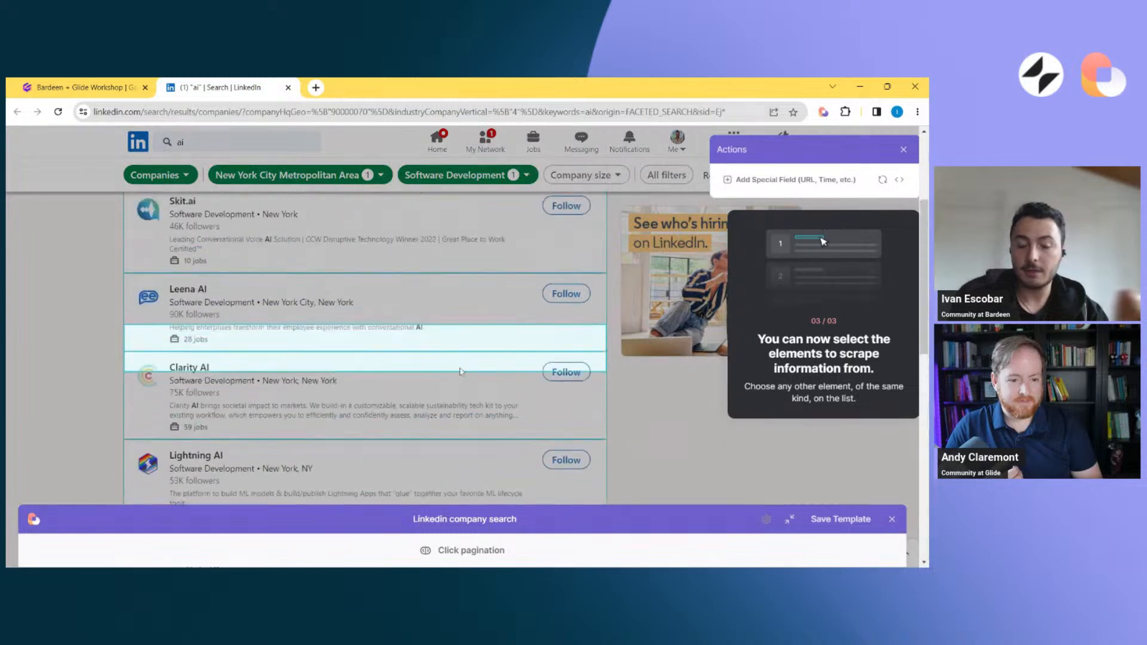
{"action": "scroll", "coordinate": [460, 372], "scroll_direction": "up", "scroll_amount": 3}
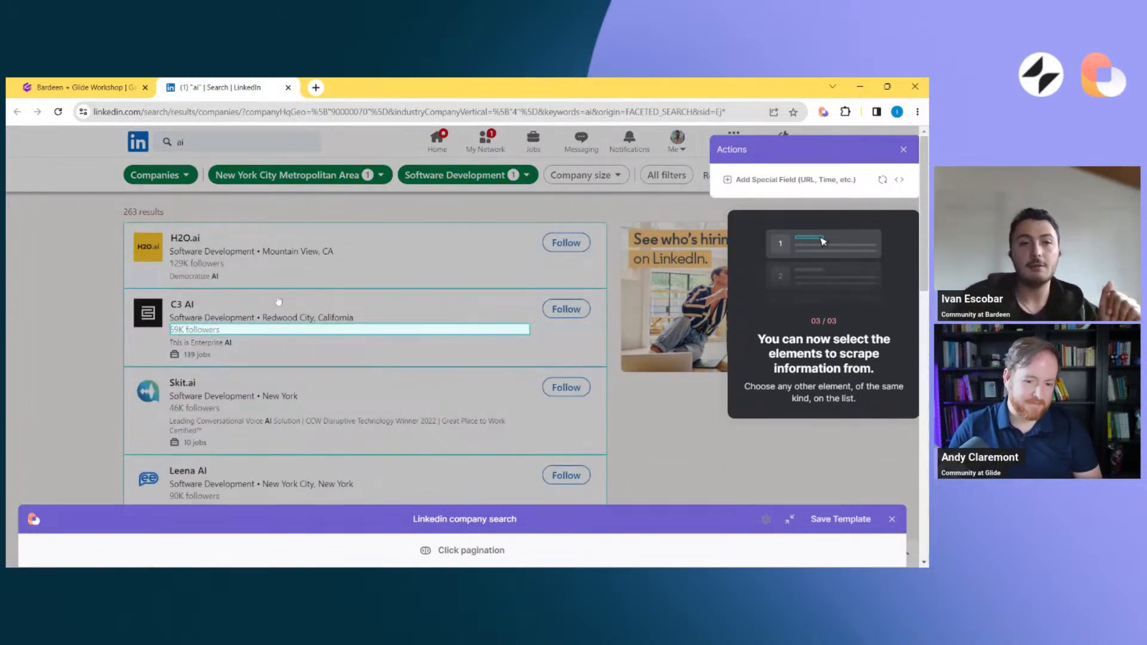
Scrape the text of the H2O.ai company name as a column titled "Name"
{"action": "left_click", "coordinate": [192, 241]}
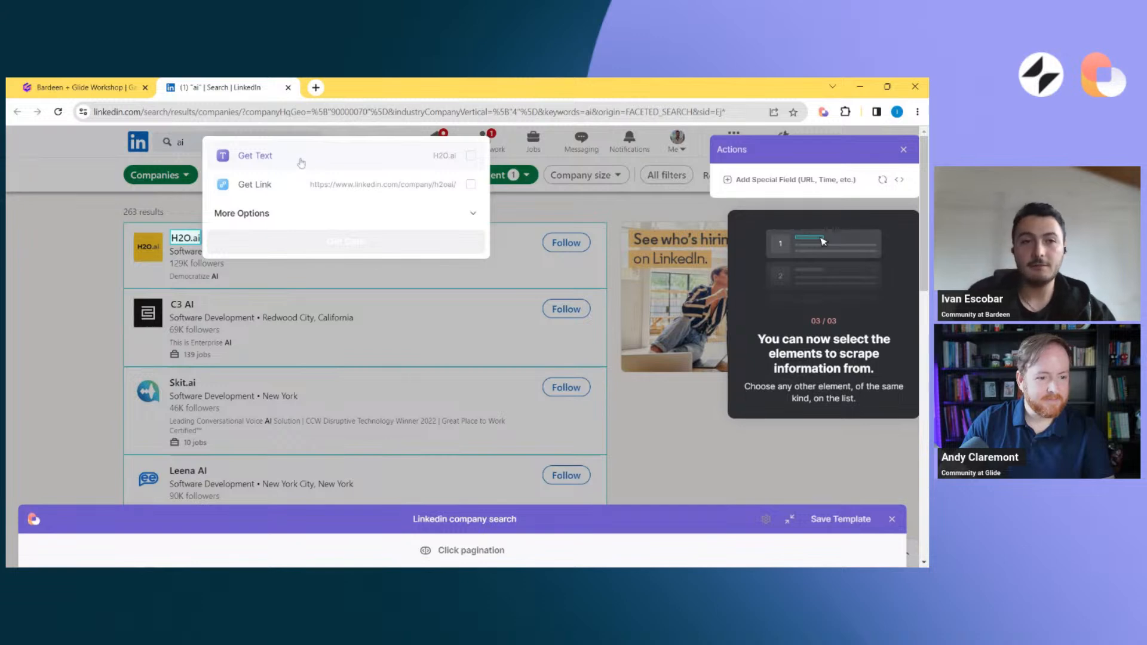
{"action": "left_click", "coordinate": [302, 164]}
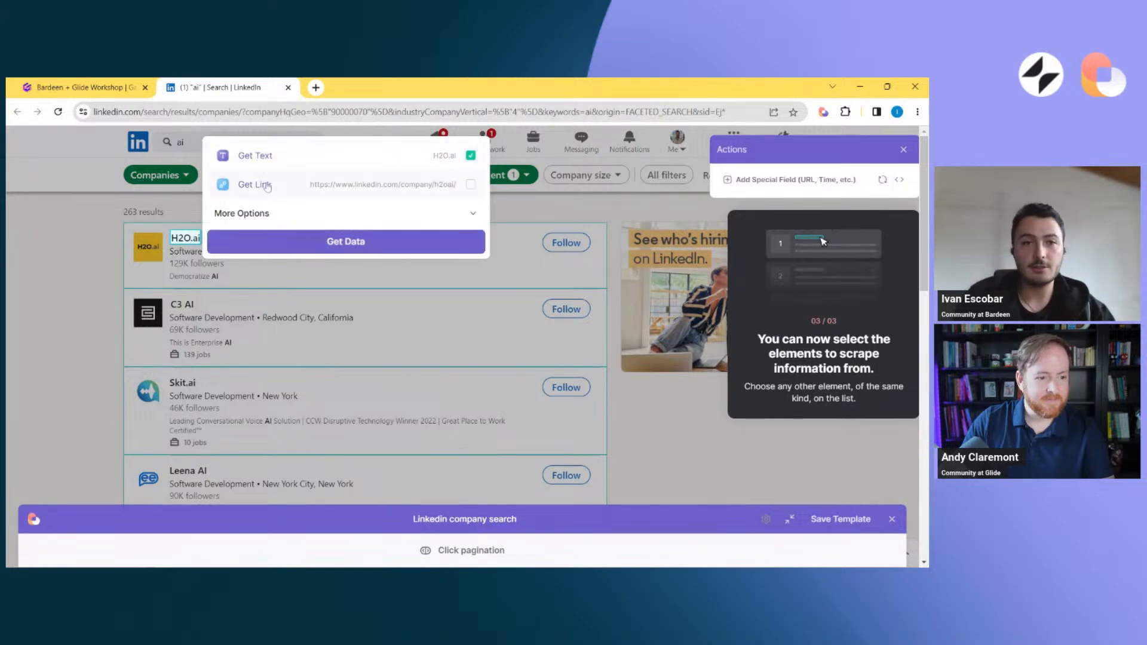
{"action": "left_click", "coordinate": [325, 247]}
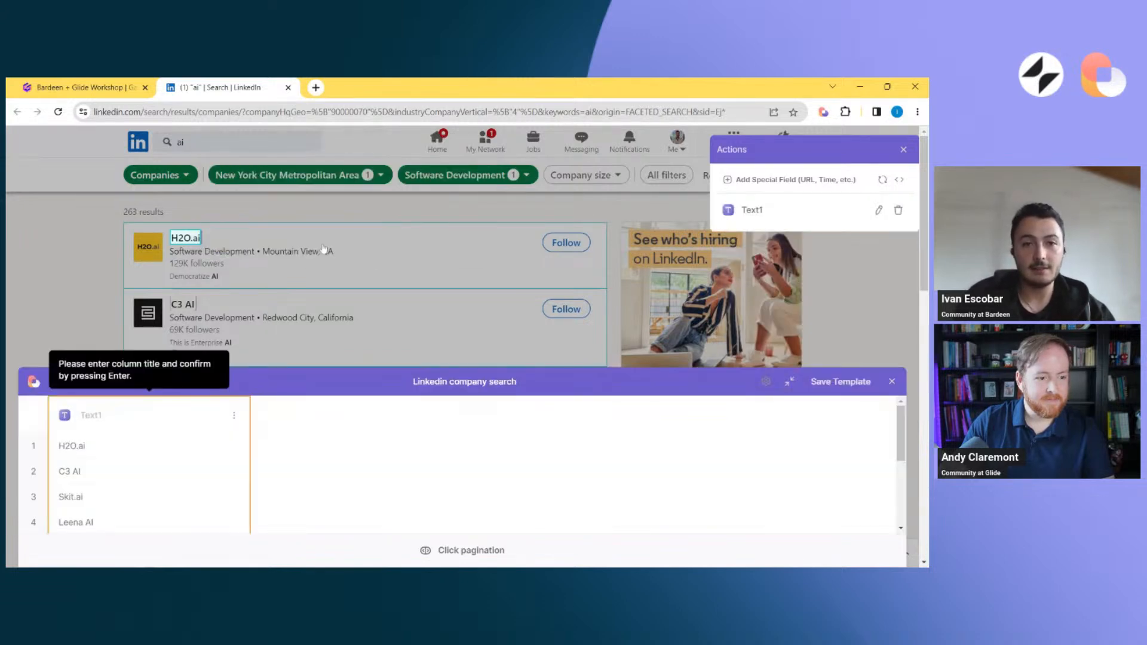
{"action": "type", "text": "C"}
{"action": "key", "text": "BackSpace"}
{"action": "type", "text": "C"}
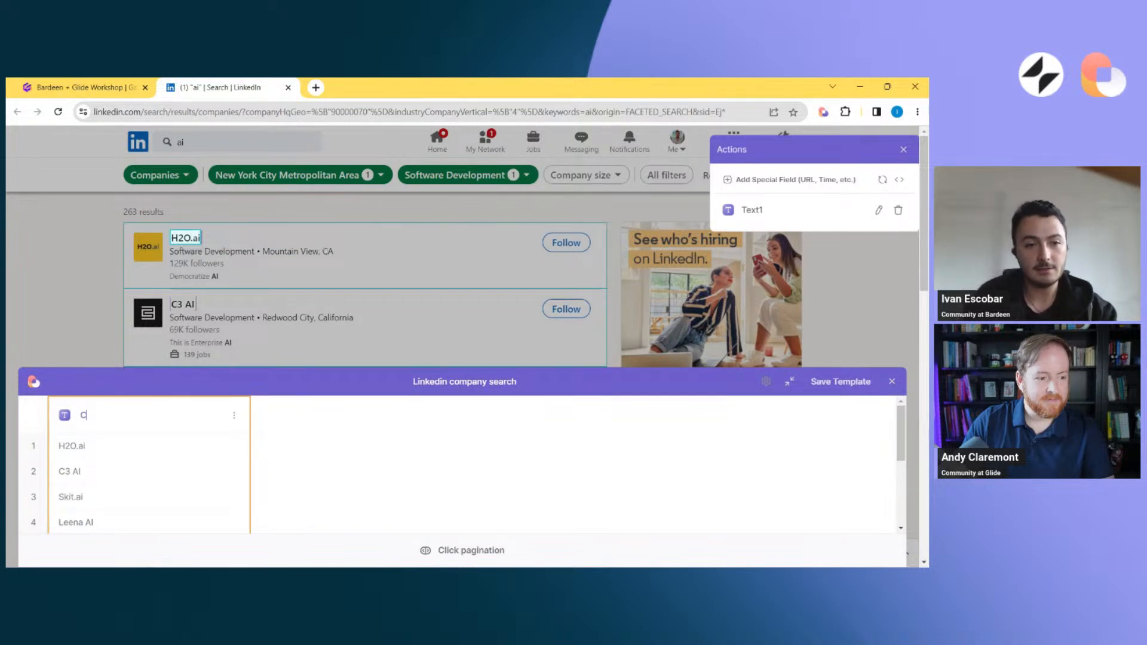
{"action": "key", "text": "BackSpace"}
{"action": "type", "text": "Name"}
{"action": "key", "text": "Return"}
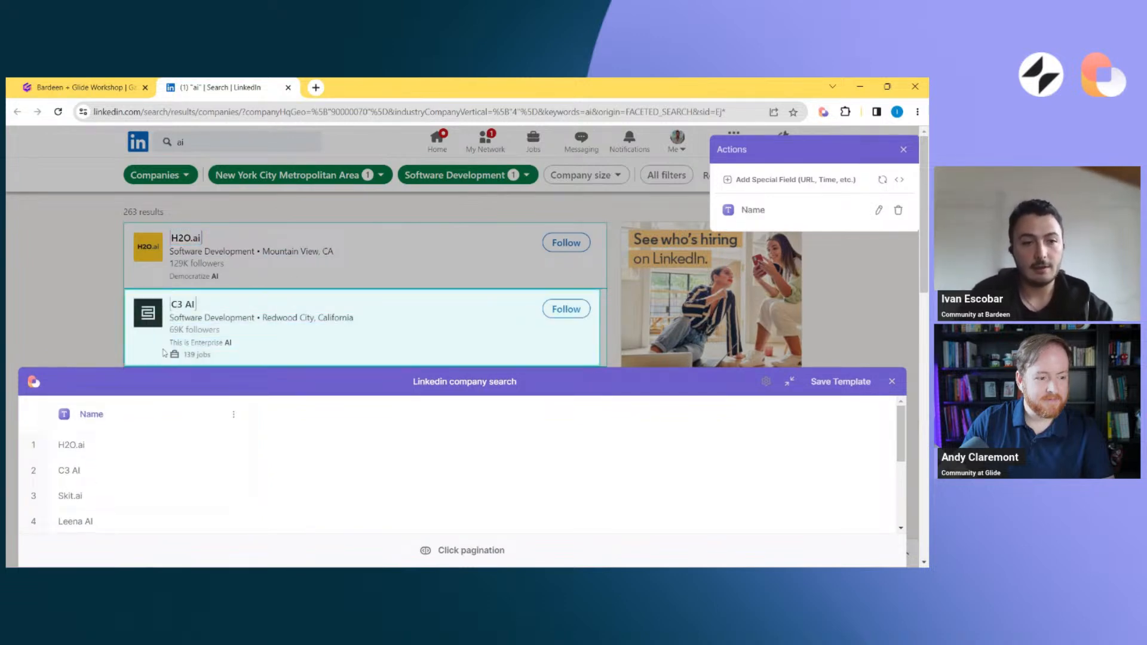
Scrape the link of the H2O.ai company name as a column titled "Link"
{"action": "left_click", "coordinate": [187, 245]}
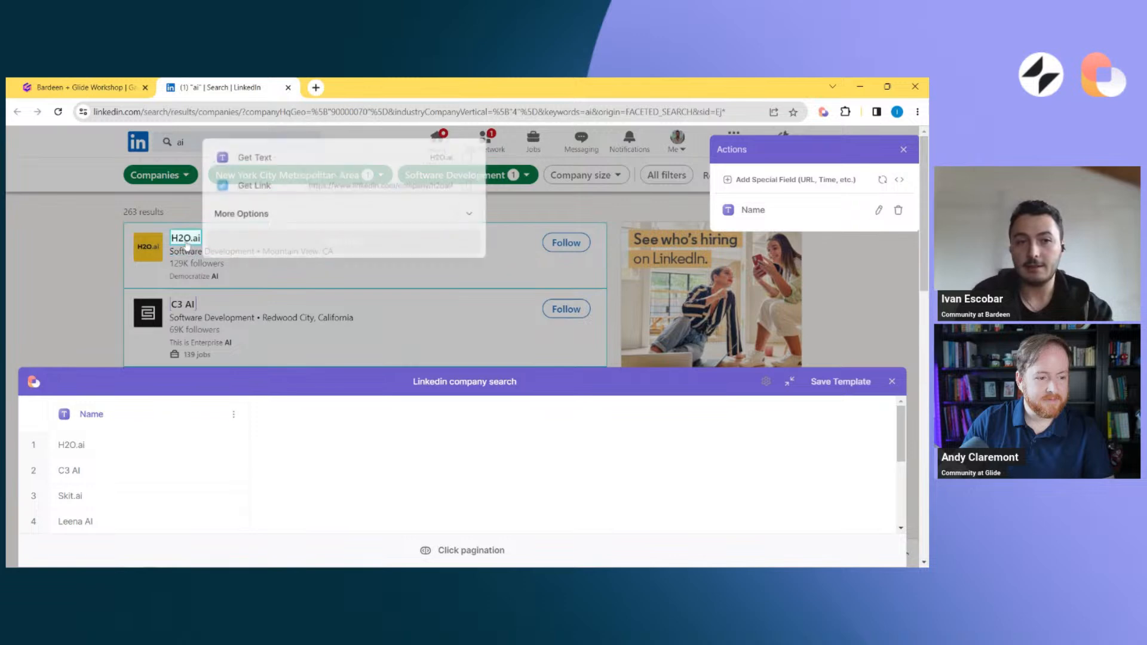
{"action": "left_click", "coordinate": [288, 189]}
{"action": "left_click", "coordinate": [311, 242]}
{"action": "type", "text": "Link"}
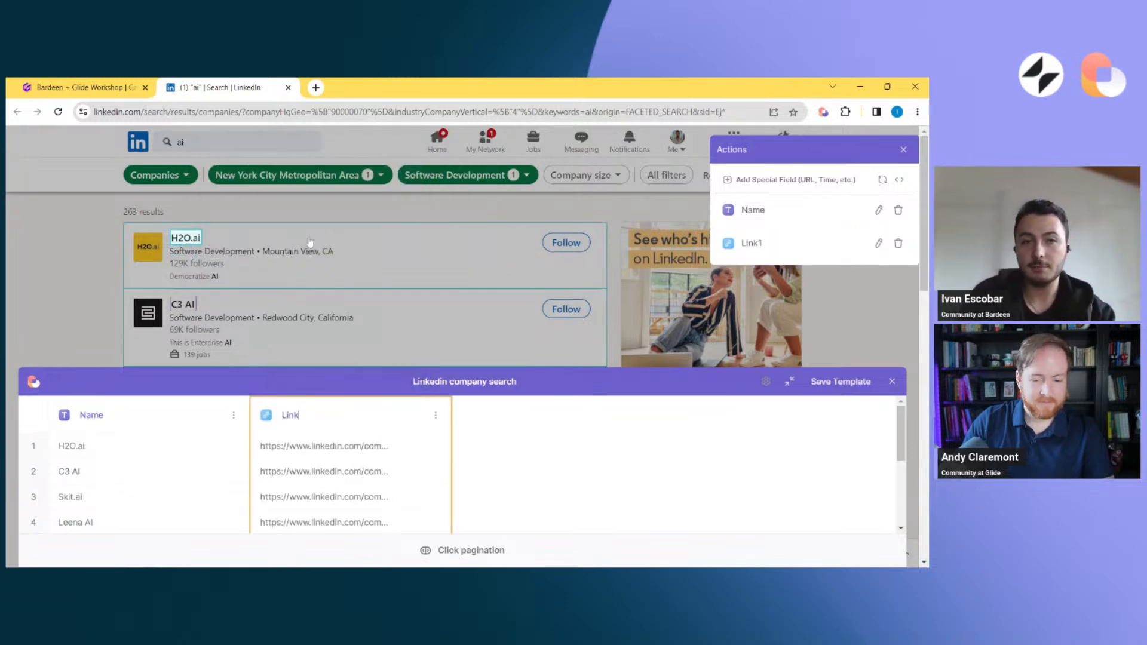
{"action": "key", "text": "Return"}
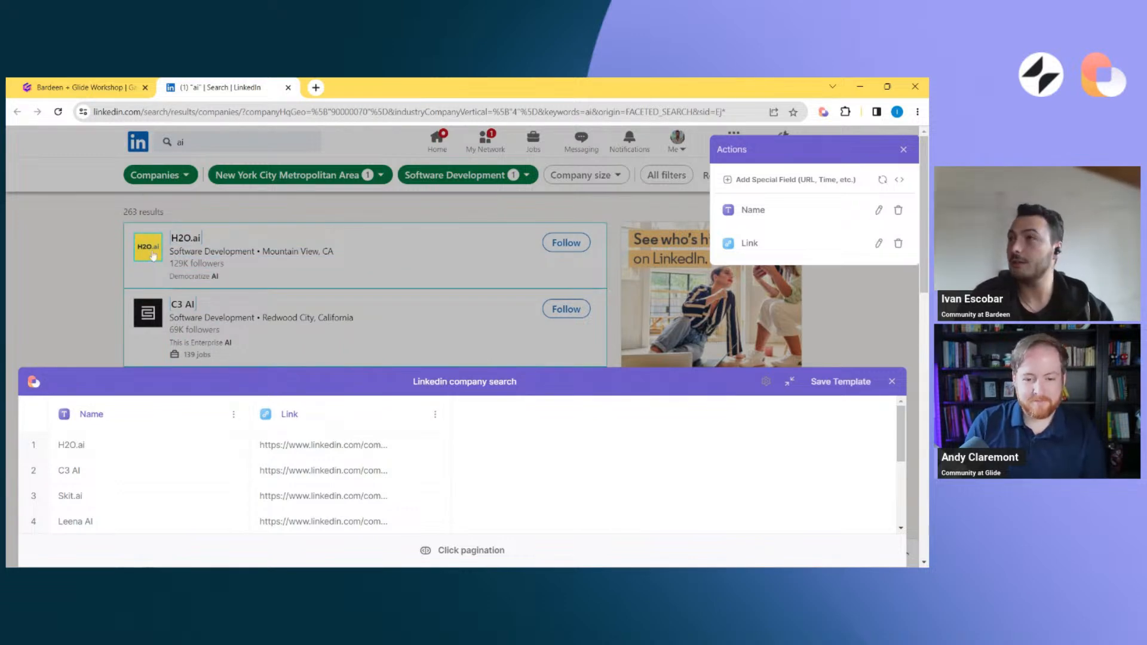
Scrape the image of the H2O.ai company logo as a column titled "Logo"
{"action": "left_click", "coordinate": [153, 256]}
{"action": "left_click", "coordinate": [209, 190]}
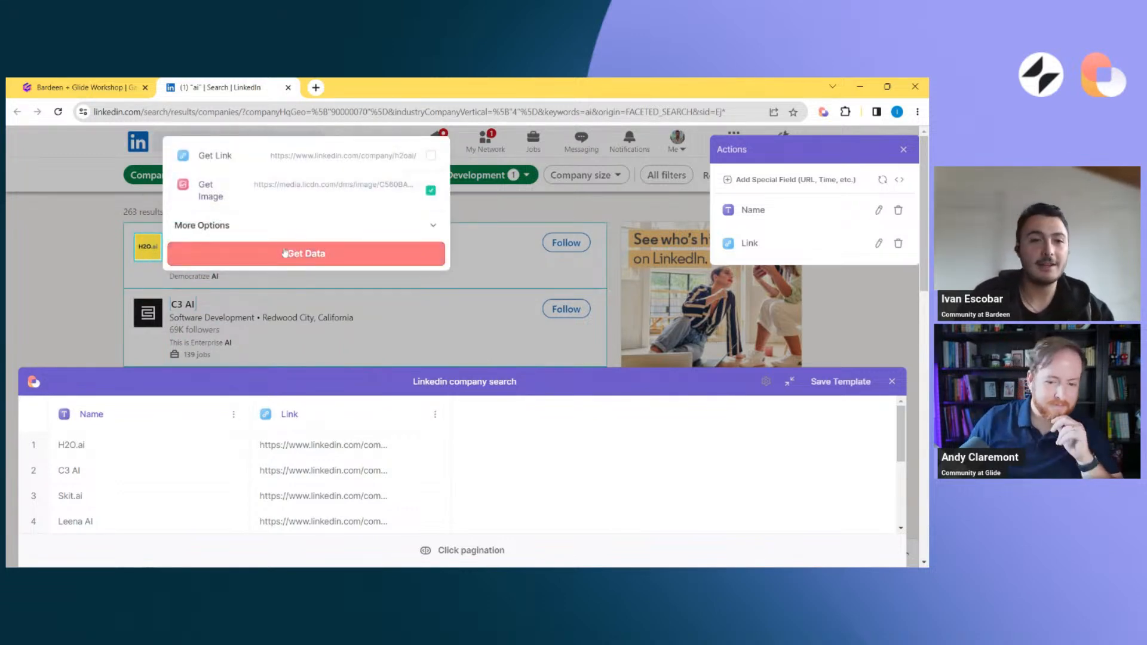
{"action": "left_click", "coordinate": [286, 253]}
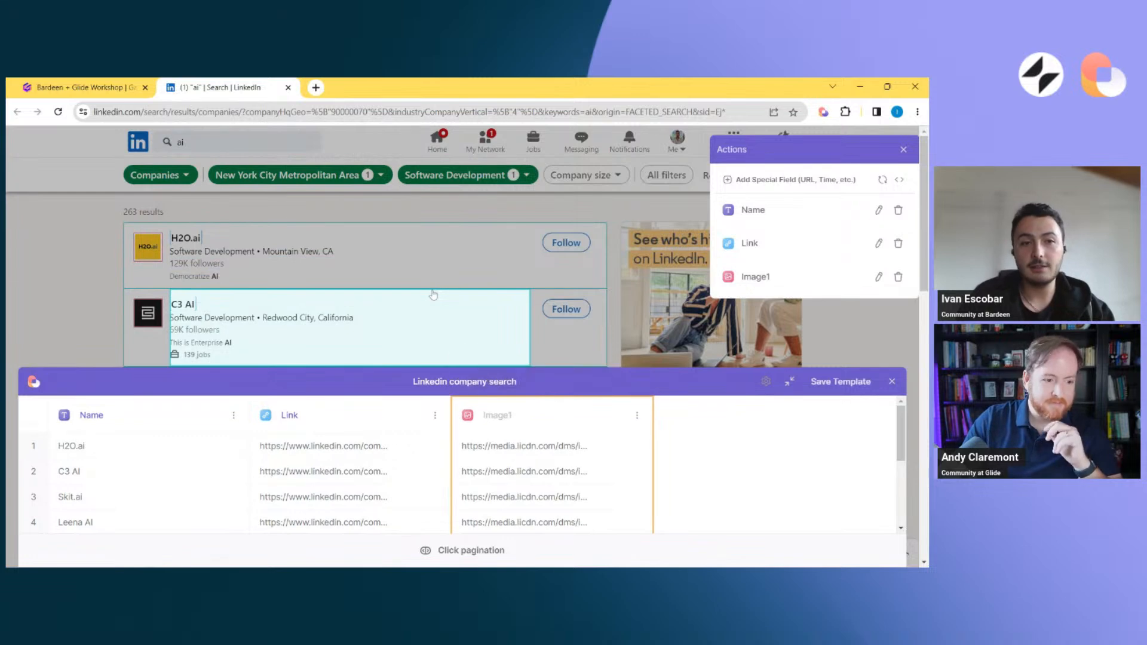
{"action": "type", "text": "Logo"}
{"action": "key", "text": "Return"}
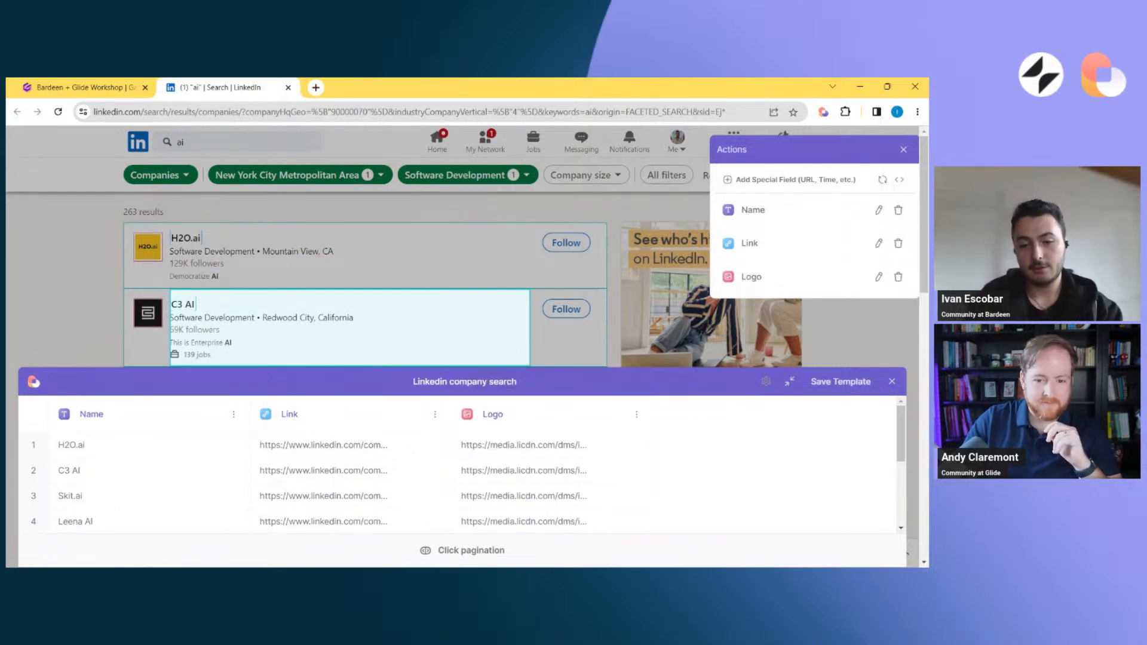
Scrape the text of C3 AI's industry and location line as a column titled "Industry"
{"action": "left_click", "coordinate": [199, 267]}
{"action": "left_click", "coordinate": [367, 333]}
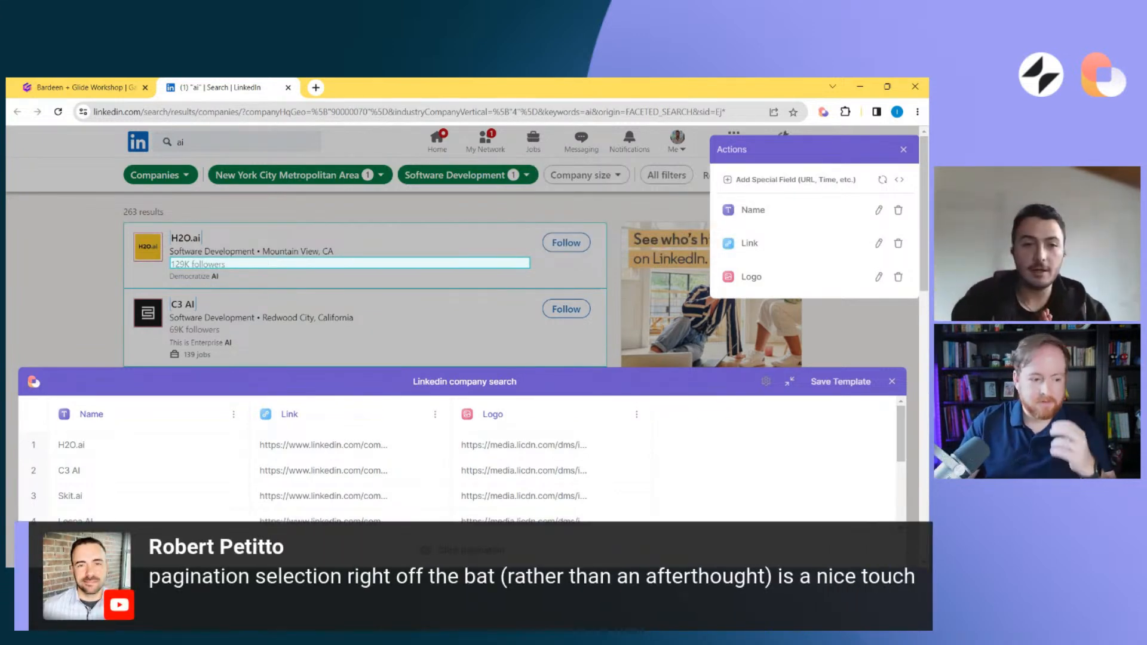
{"action": "left_click", "coordinate": [317, 318]}
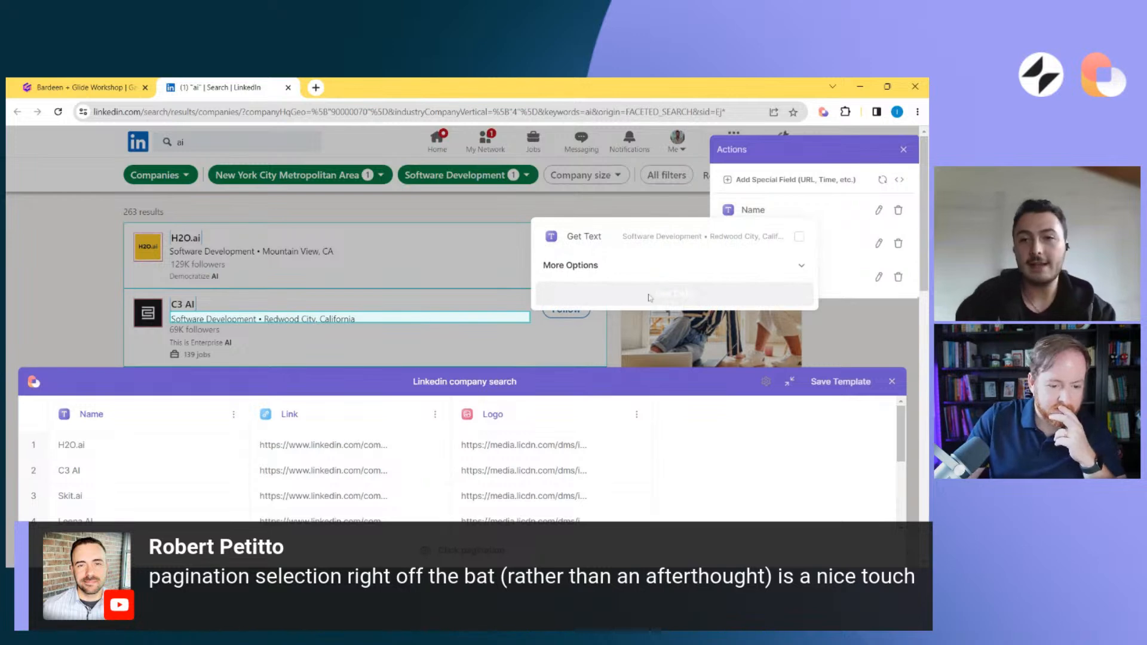
{"action": "left_click", "coordinate": [590, 295]}
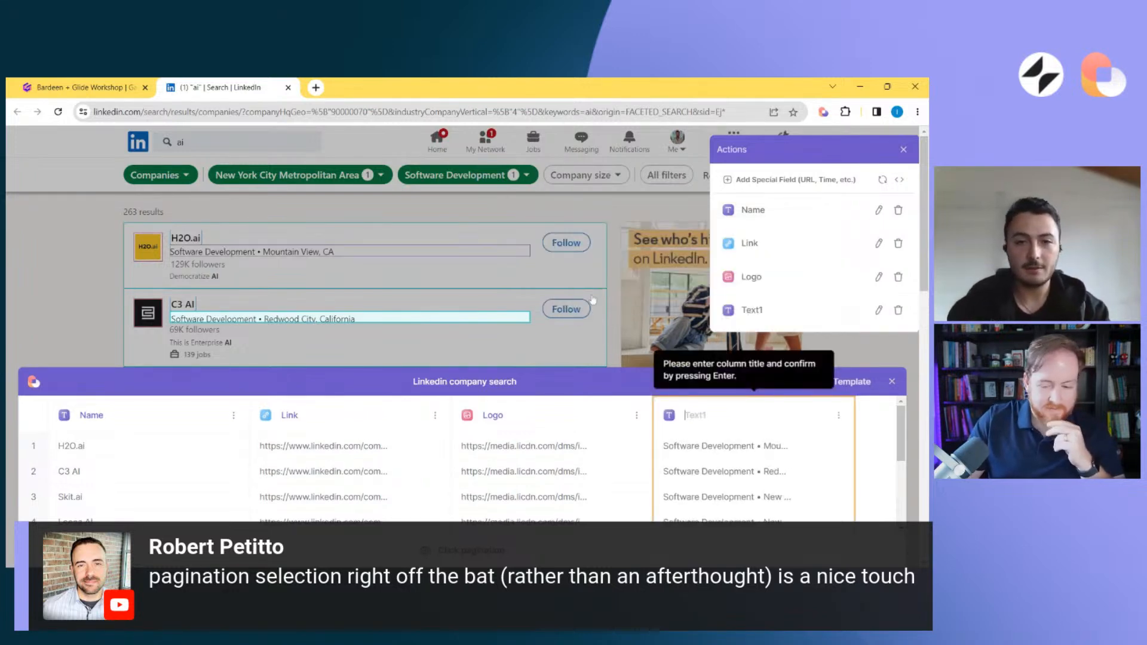
{"action": "type", "text": "Industry"}
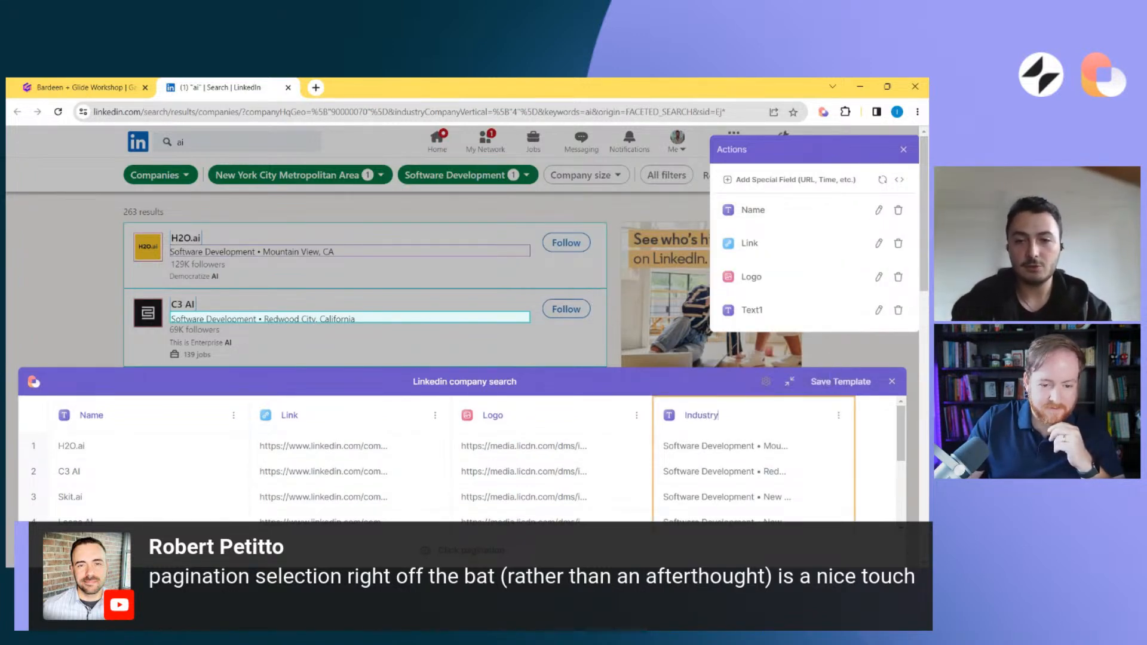
{"action": "key", "text": "Return"}
Check the company results on the page and save the "Linkedin company search" scraper template
{"action": "scroll", "coordinate": [561, 299], "scroll_direction": "down", "scroll_amount": 1}
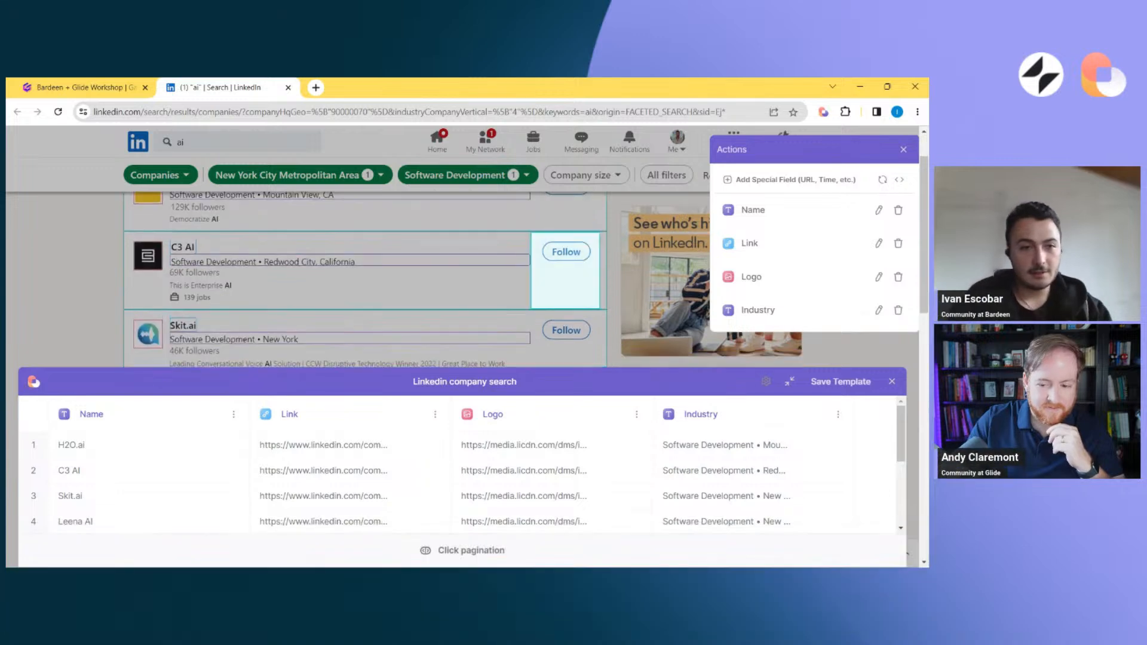
{"action": "scroll", "coordinate": [565, 270], "scroll_direction": "down", "scroll_amount": 4}
{"action": "scroll", "coordinate": [565, 270], "scroll_direction": "up", "scroll_amount": 5}
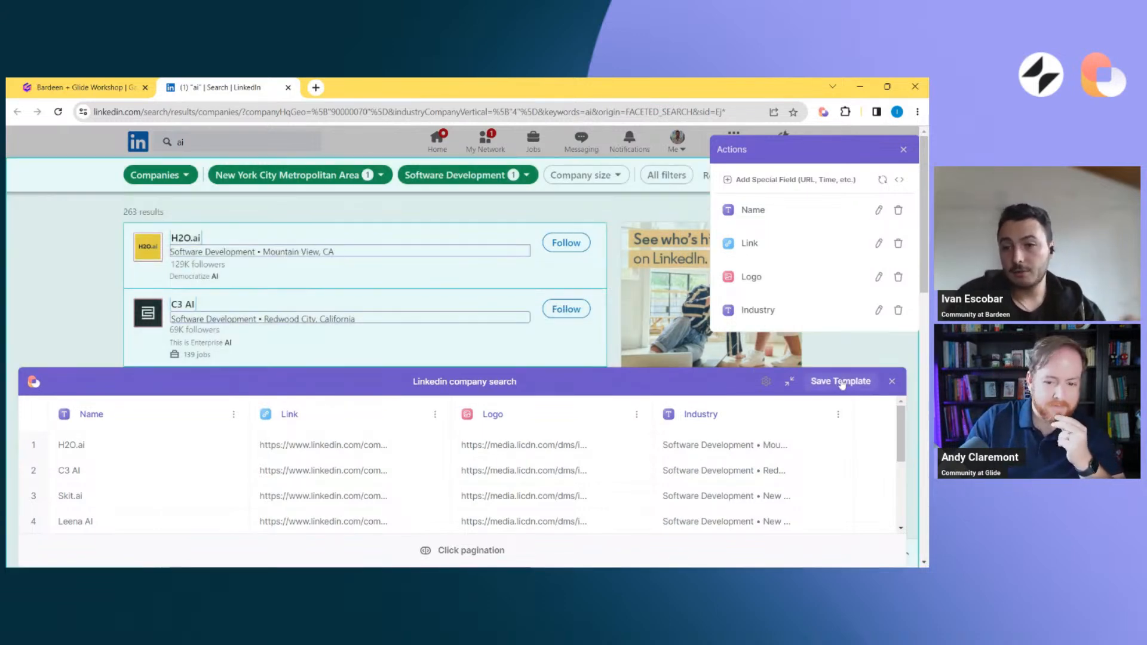
{"action": "left_click", "coordinate": [839, 381]}
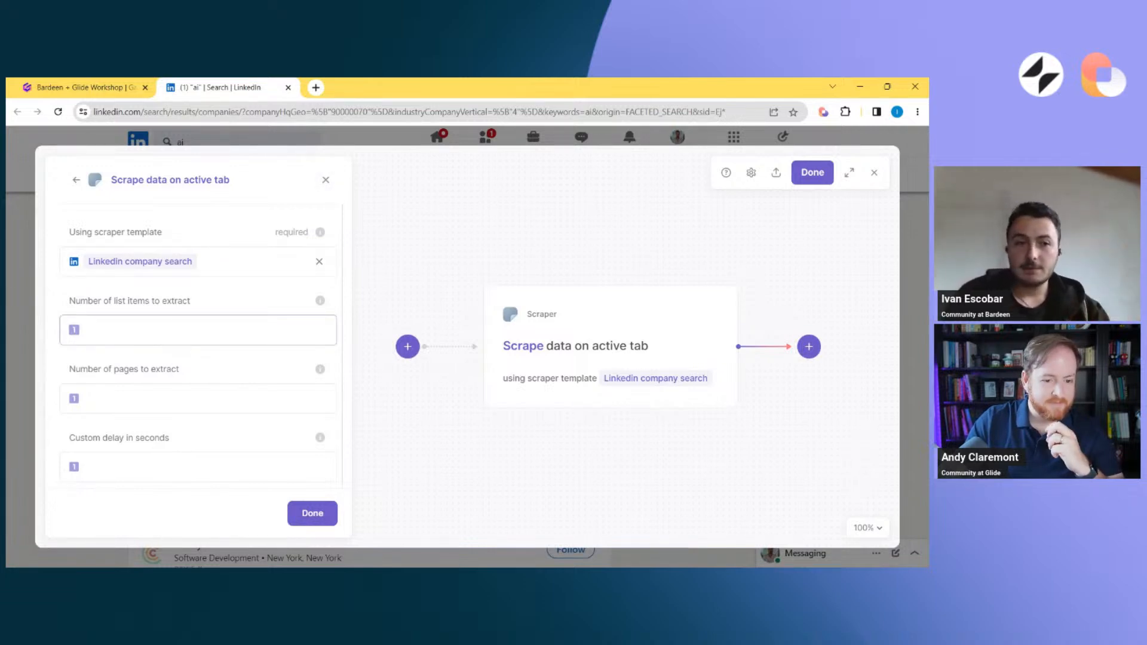
Have the playbook ask "How many items to get?" on every run for the number of list items to extract, and save the playbook
{"action": "left_click", "coordinate": [198, 330]}
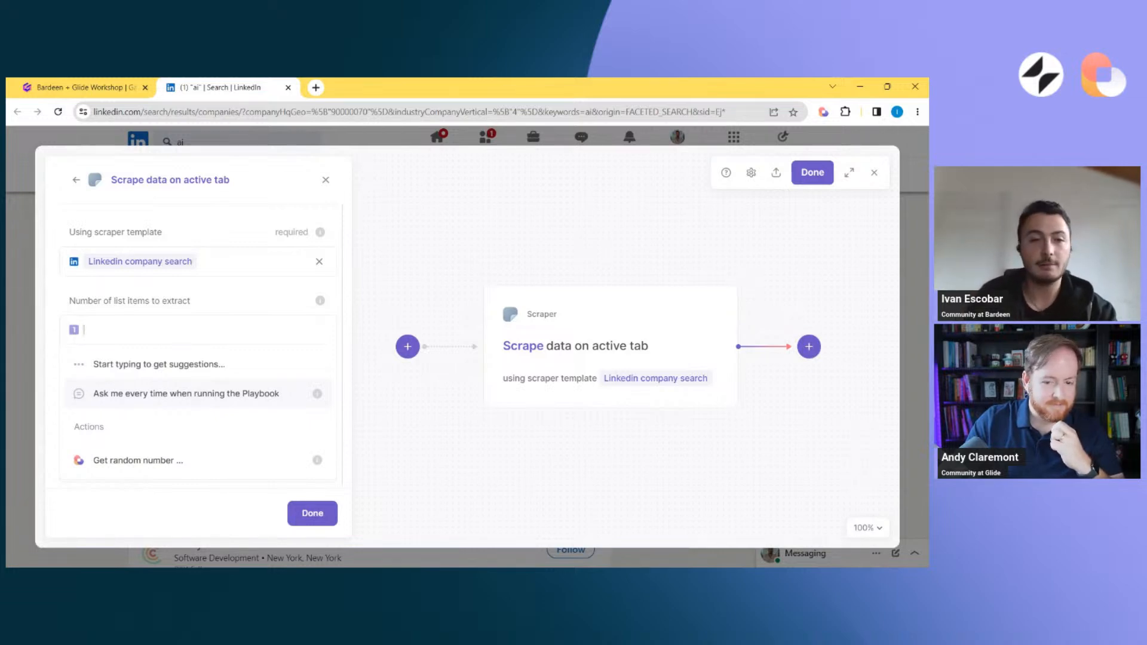
{"action": "left_click", "coordinate": [137, 399]}
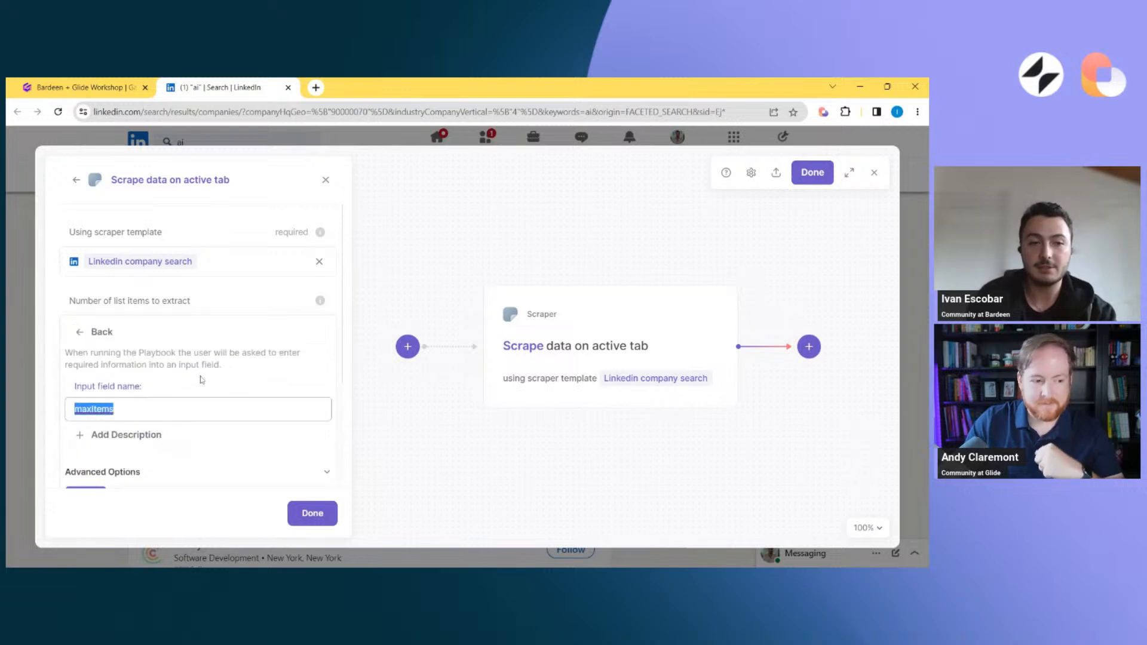
{"action": "type", "text": "How many"}
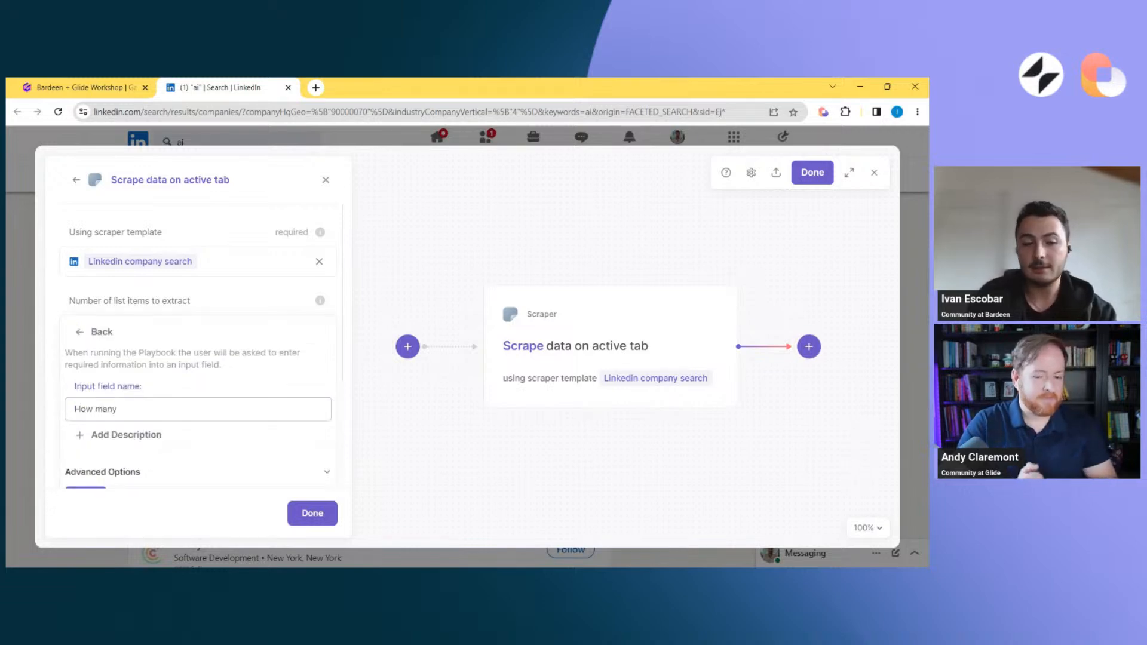
{"action": "type", "text": " values"}
{"action": "key", "text": "ctrl+shift+Left"}
{"action": "type", "text": "it"}
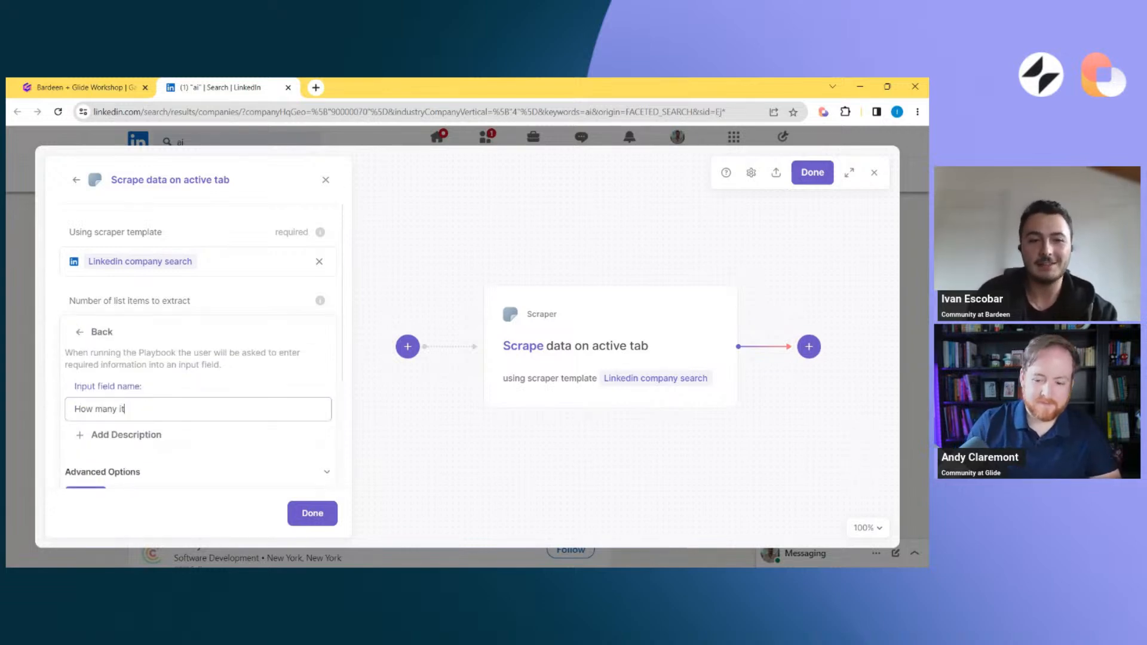
{"action": "type", "text": "ems "}
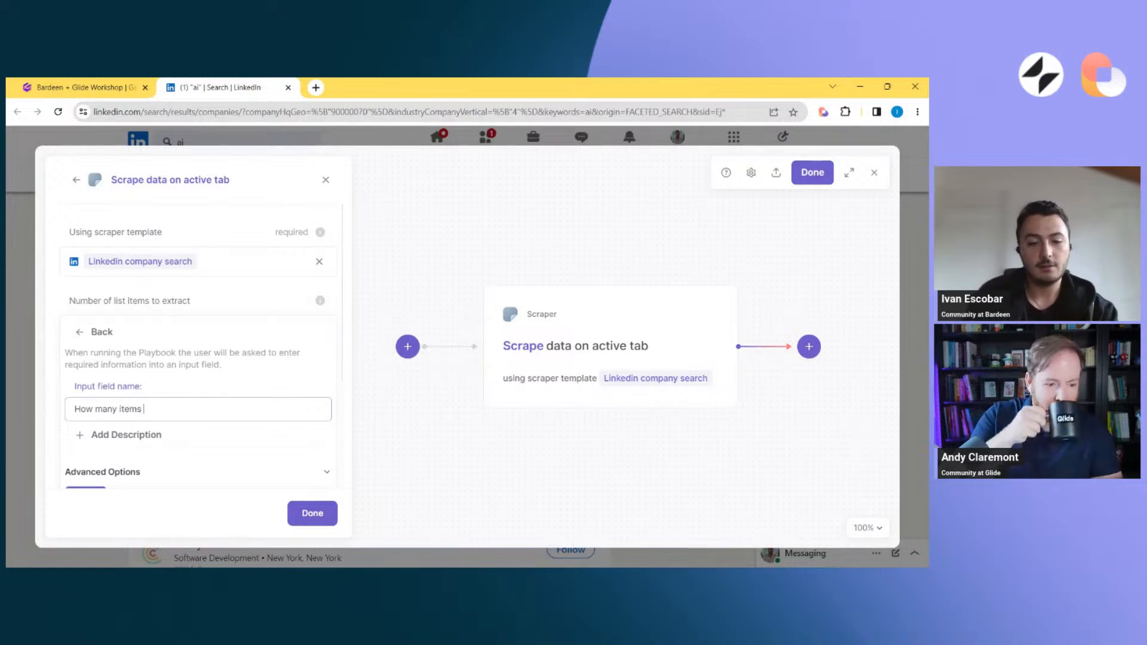
{"action": "type", "text": "to get?"}
{"action": "key", "text": "Return"}
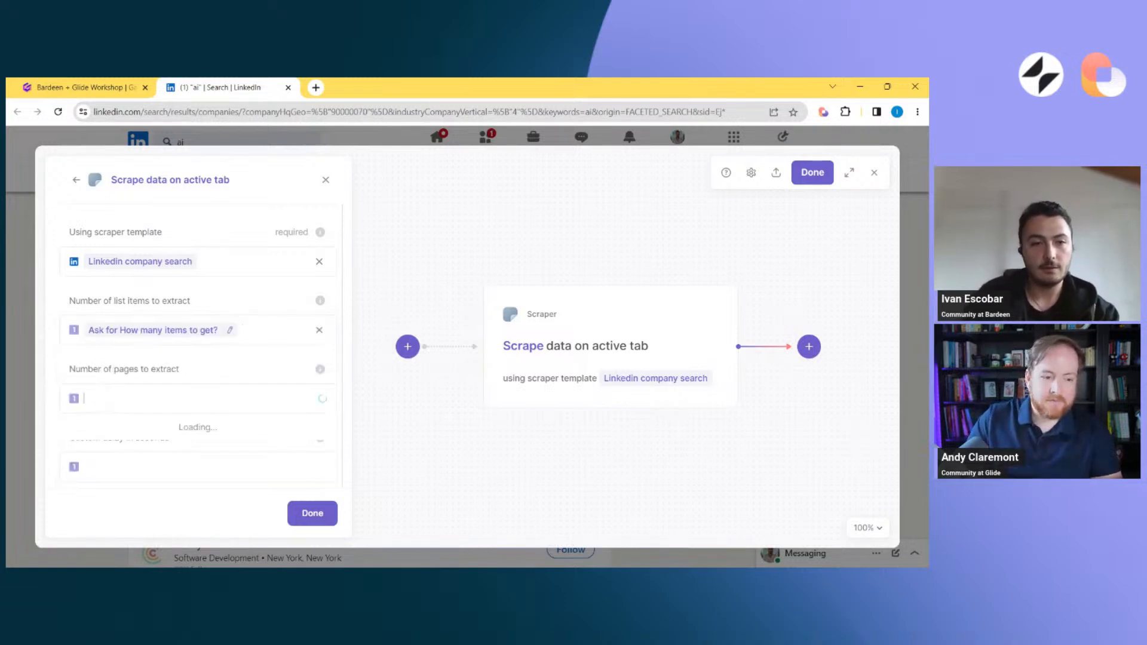
{"action": "left_click", "coordinate": [263, 429]}
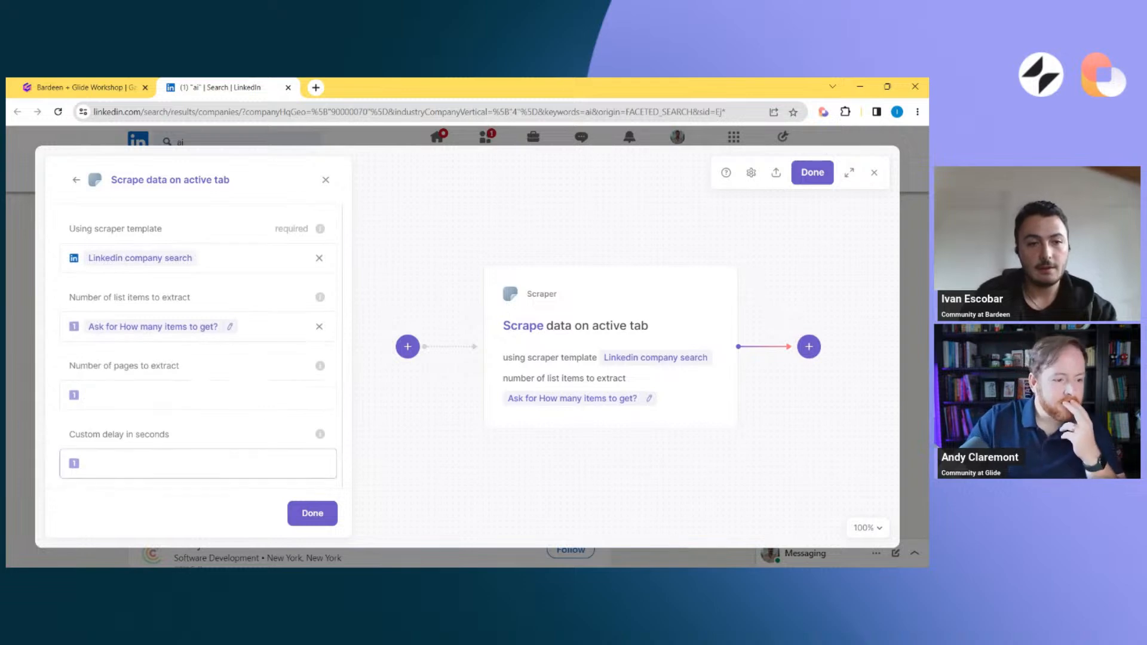
{"action": "left_click", "coordinate": [812, 178]}
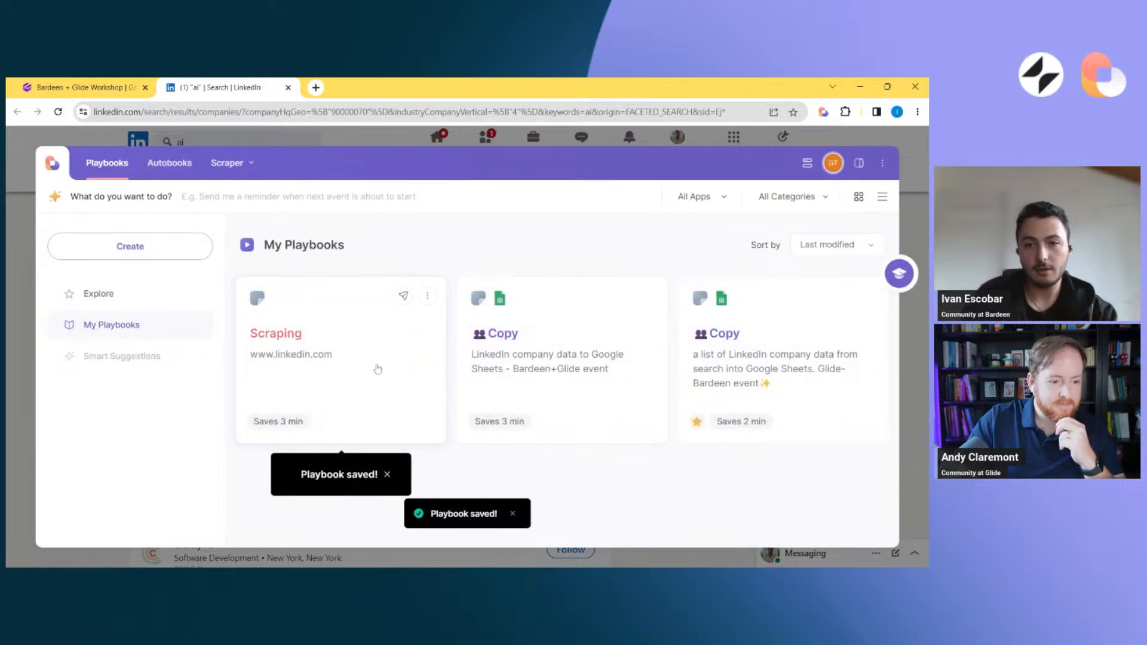
{"action": "left_click", "coordinate": [380, 366]}
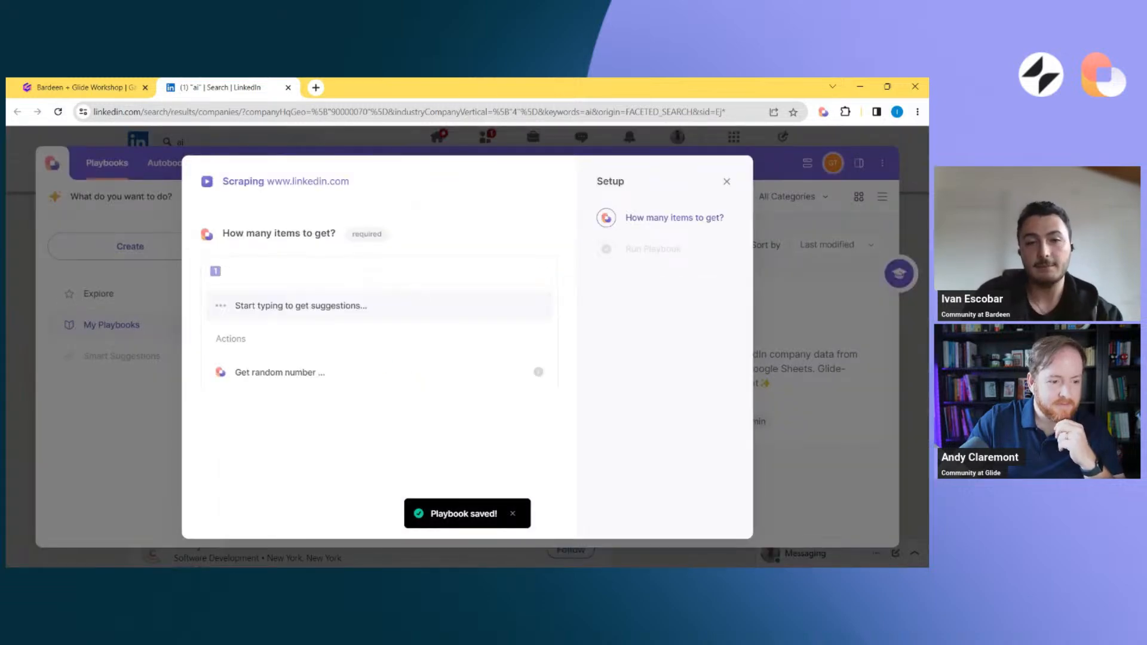
{"action": "type", "text": "10"}
{"action": "key", "text": "Return"}
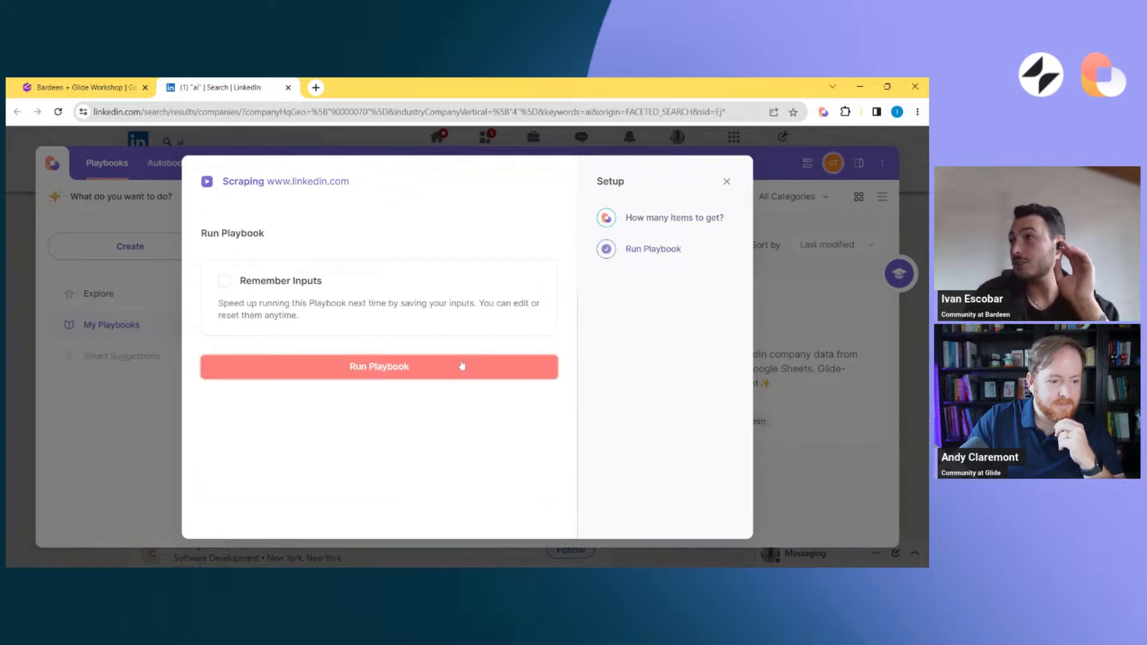
{"action": "left_click", "coordinate": [462, 365]}
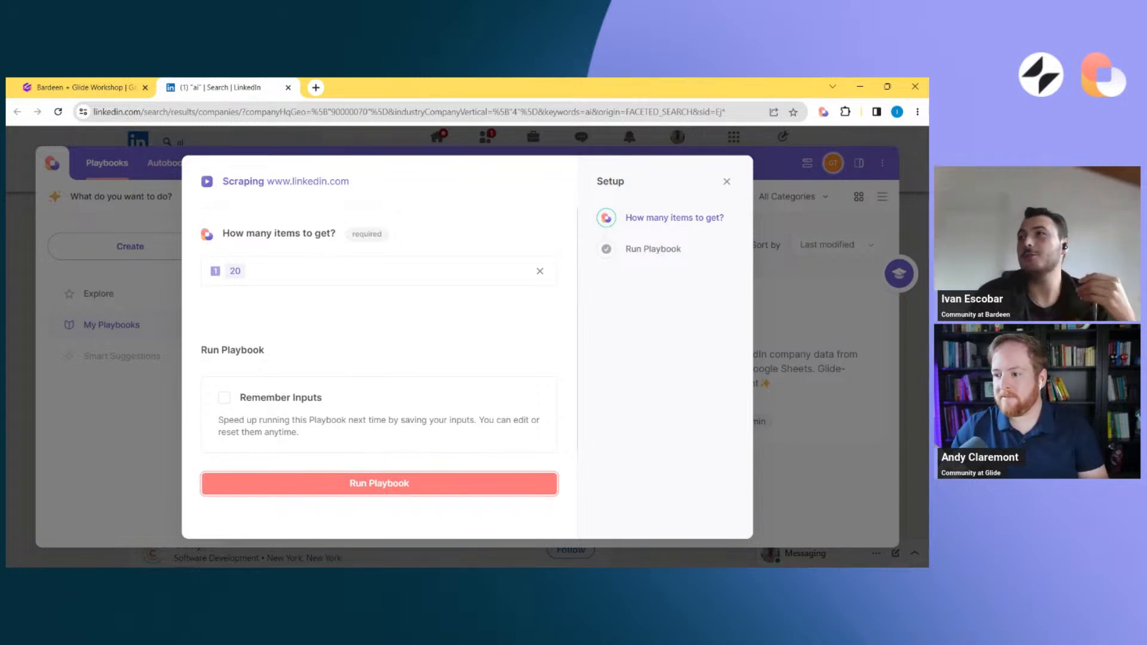
{"action": "left_click", "coordinate": [356, 488]}
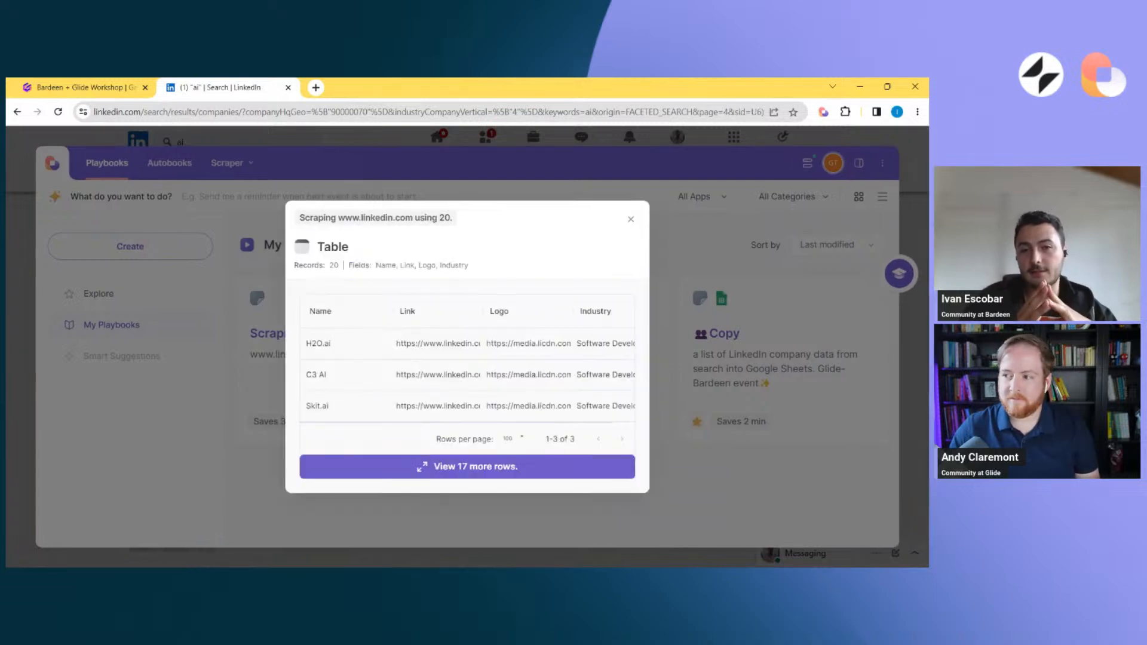
Review the full table of scraped companies, then return to the LinkedIn tab and close the results preview
{"action": "left_click", "coordinate": [445, 473]}
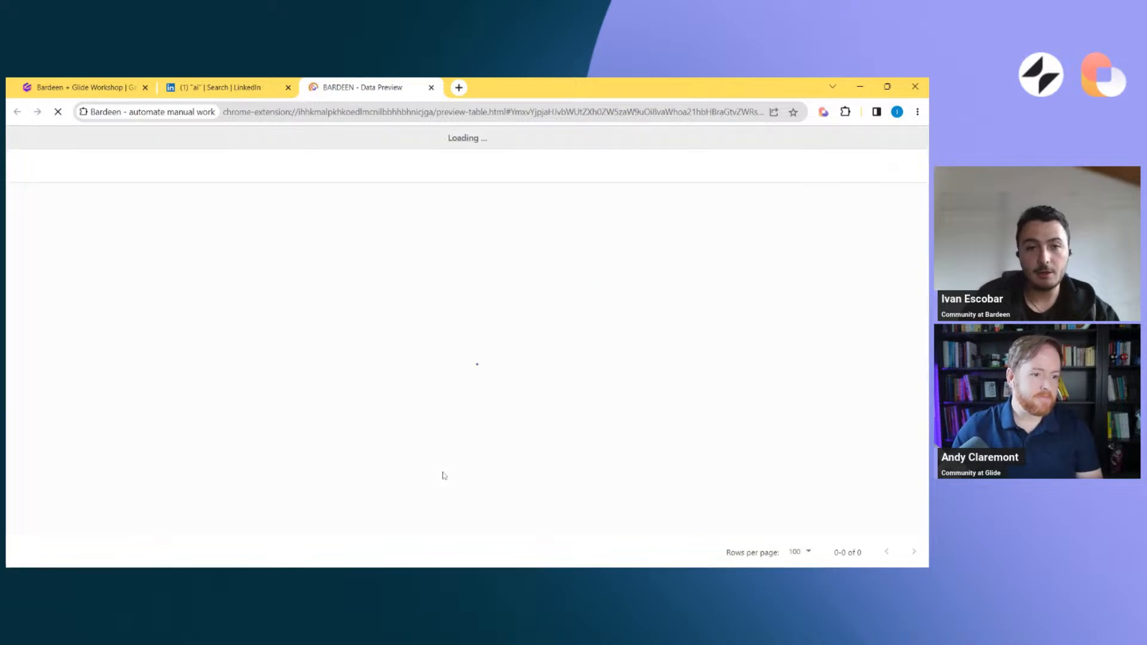
{"action": "scroll", "coordinate": [299, 478], "scroll_direction": "down", "scroll_amount": 5}
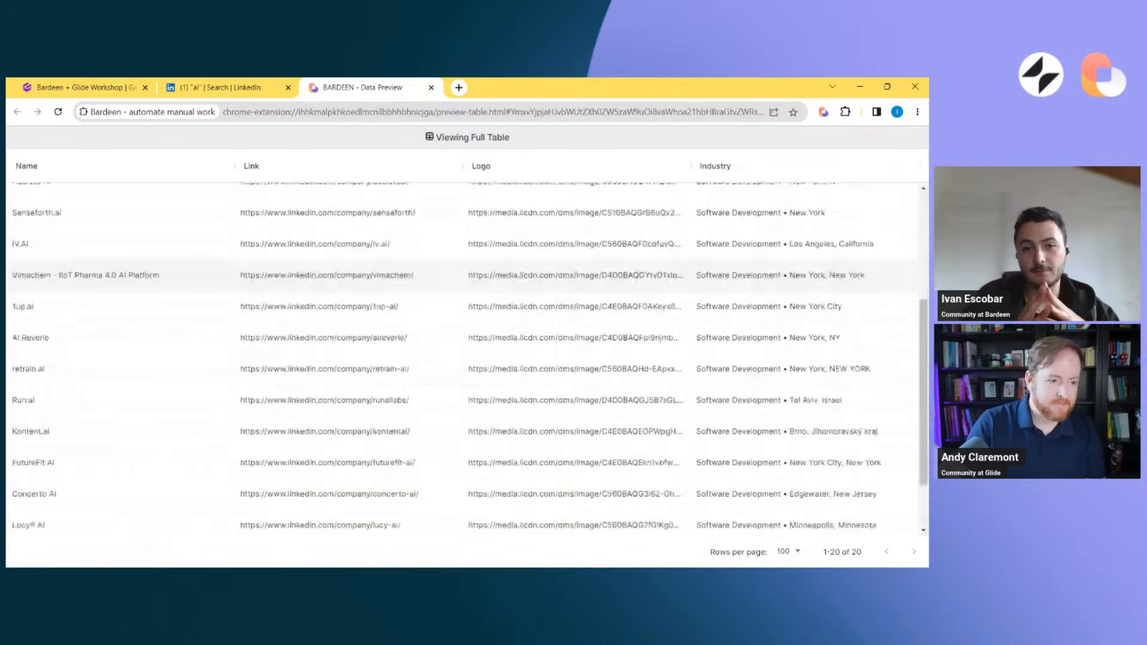
{"action": "scroll", "coordinate": [299, 478], "scroll_direction": "up", "scroll_amount": 5}
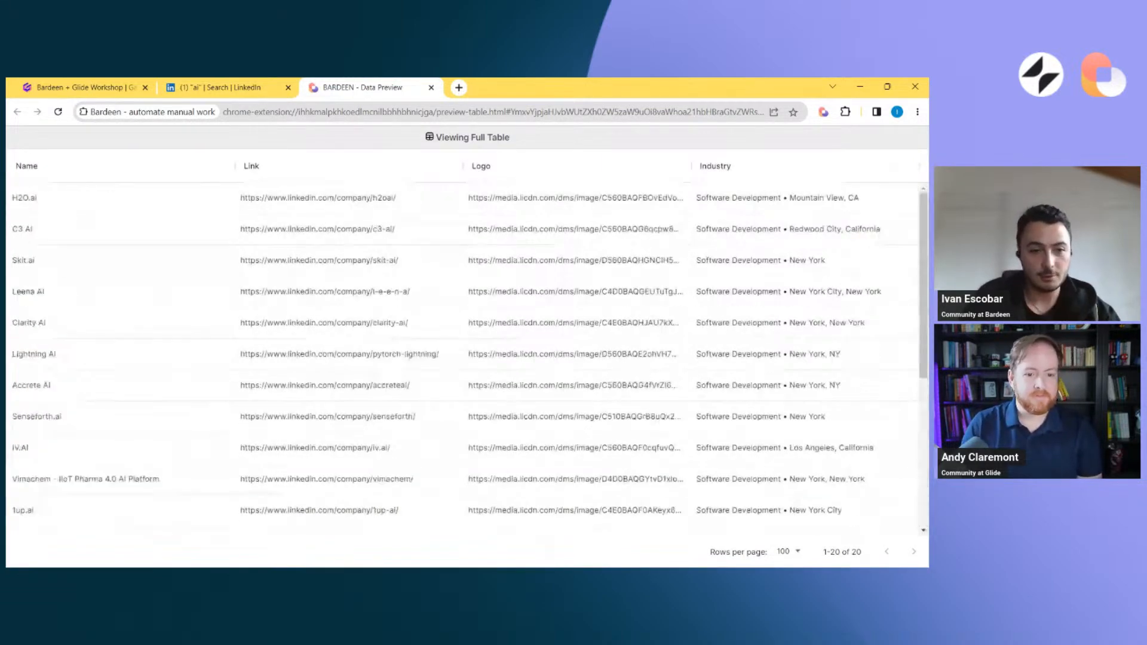
{"action": "left_click", "coordinate": [213, 84]}
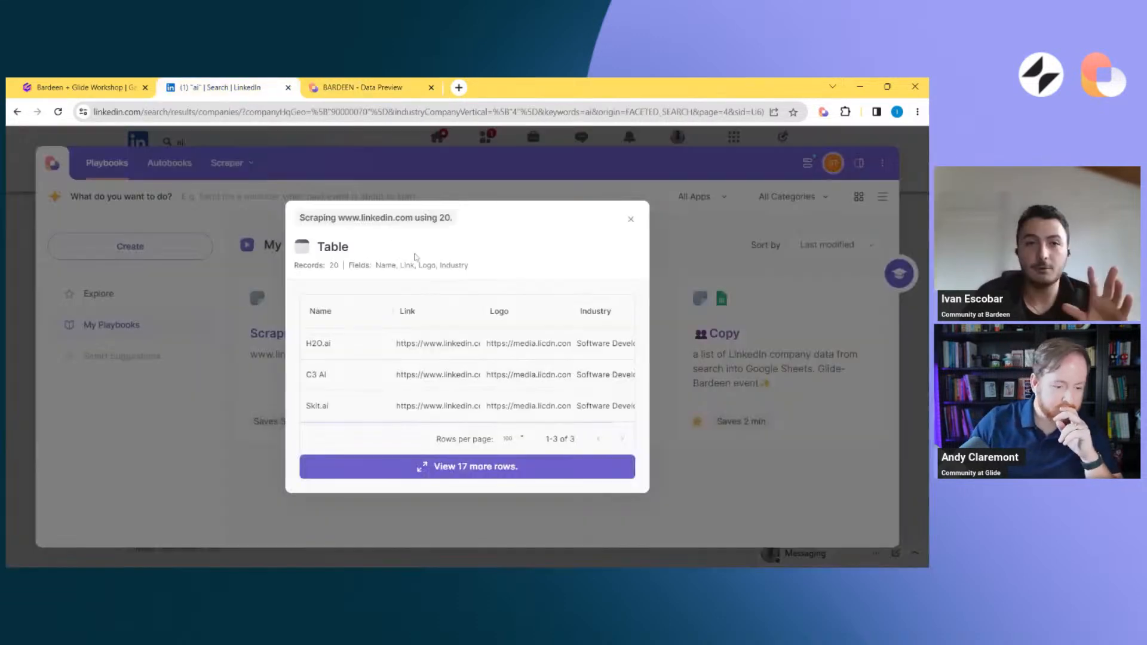
{"action": "left_click", "coordinate": [630, 219]}
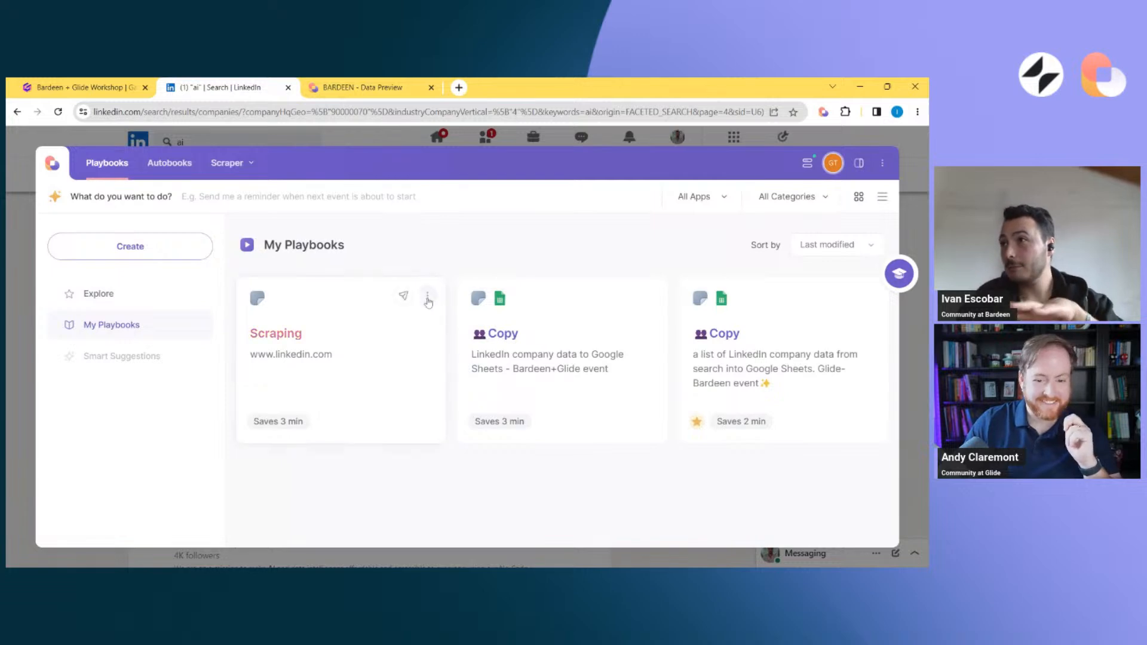
{"action": "left_click", "coordinate": [431, 302]}
{"action": "left_click", "coordinate": [313, 450]}
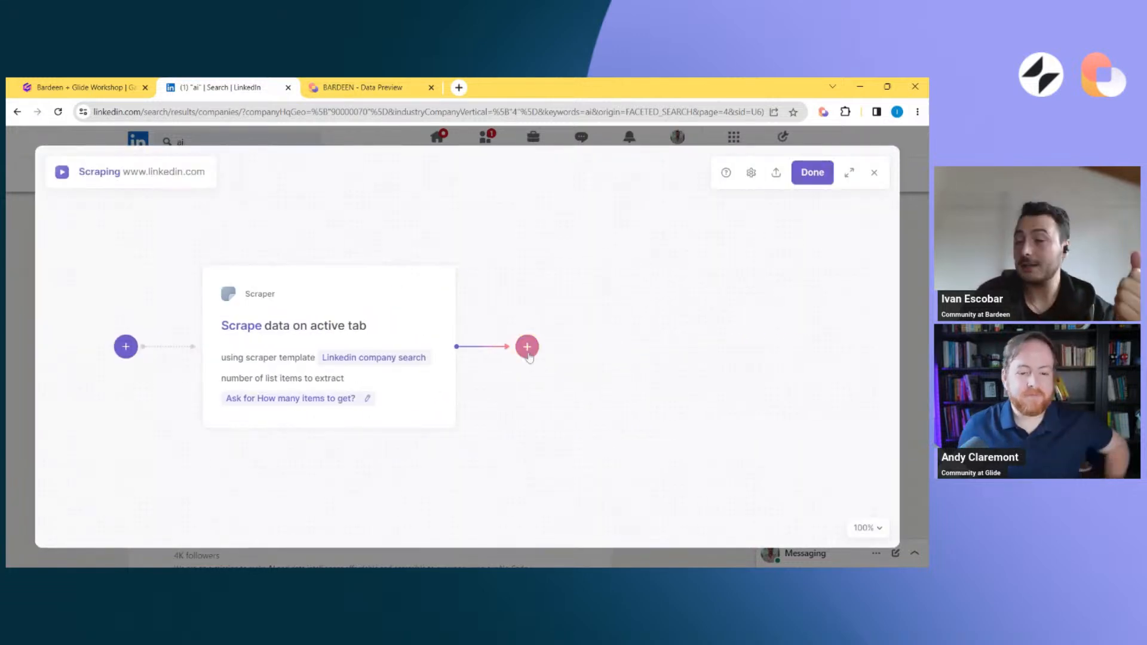
{"action": "left_click", "coordinate": [527, 347]}
{"action": "left_click", "coordinate": [523, 385]}
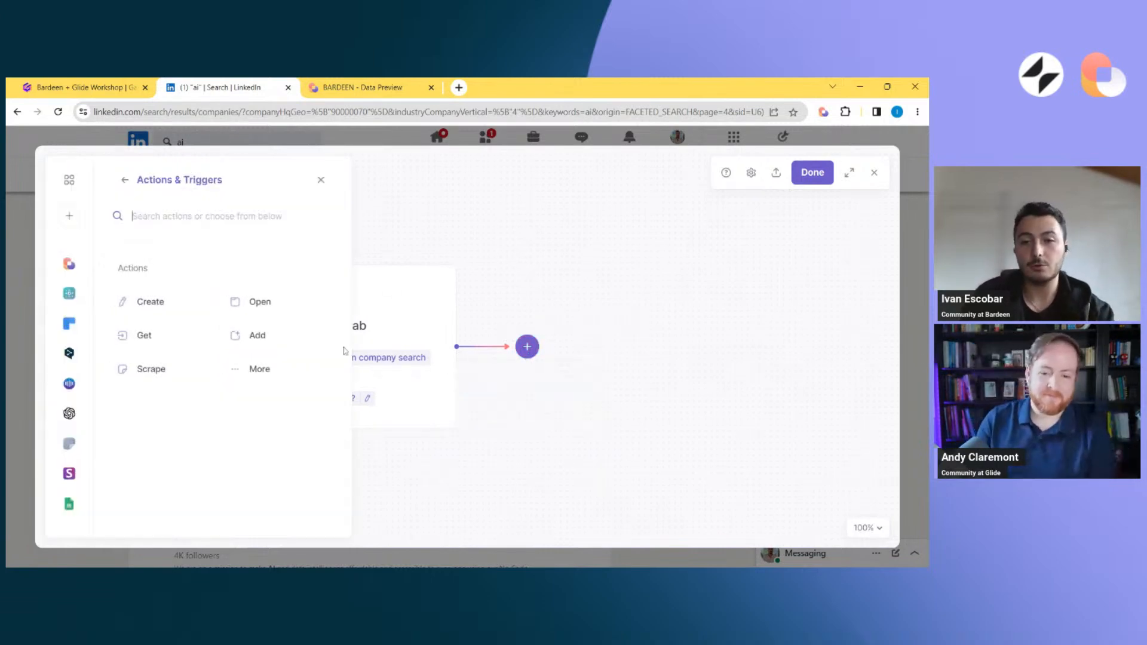
{"action": "type", "text": "a"}
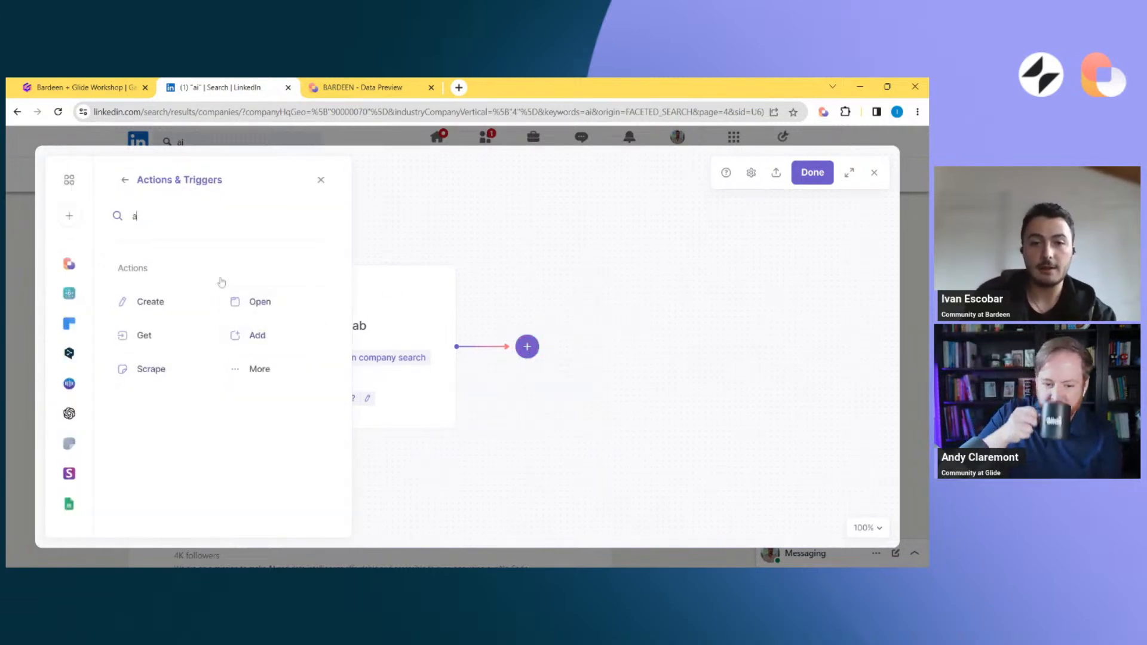
{"action": "type", "text": "dd"}
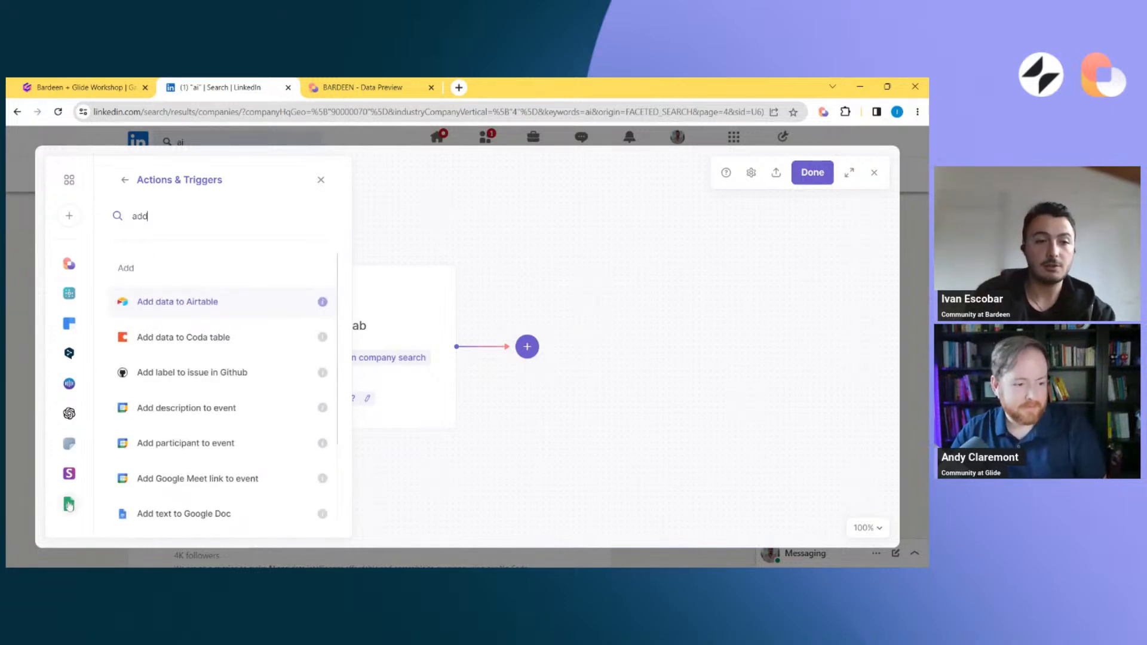
{"action": "scroll", "coordinate": [200, 392], "scroll_direction": "down", "scroll_amount": 2}
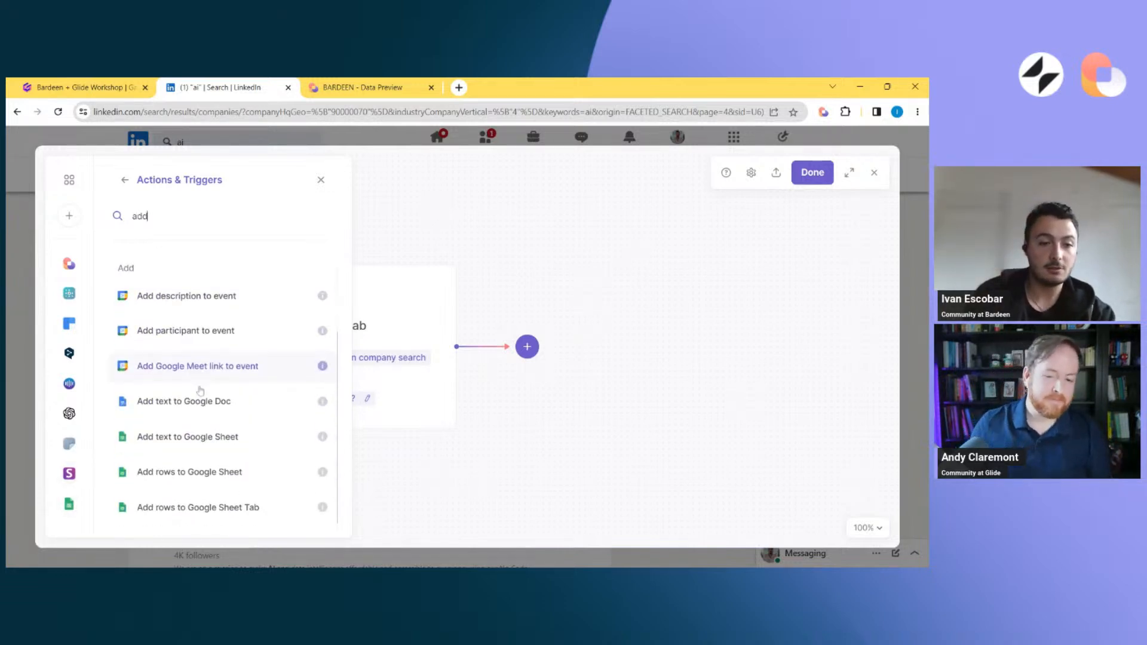
{"action": "scroll", "coordinate": [200, 391], "scroll_direction": "up", "scroll_amount": 1}
{"action": "scroll", "coordinate": [201, 392], "scroll_direction": "down", "scroll_amount": 1}
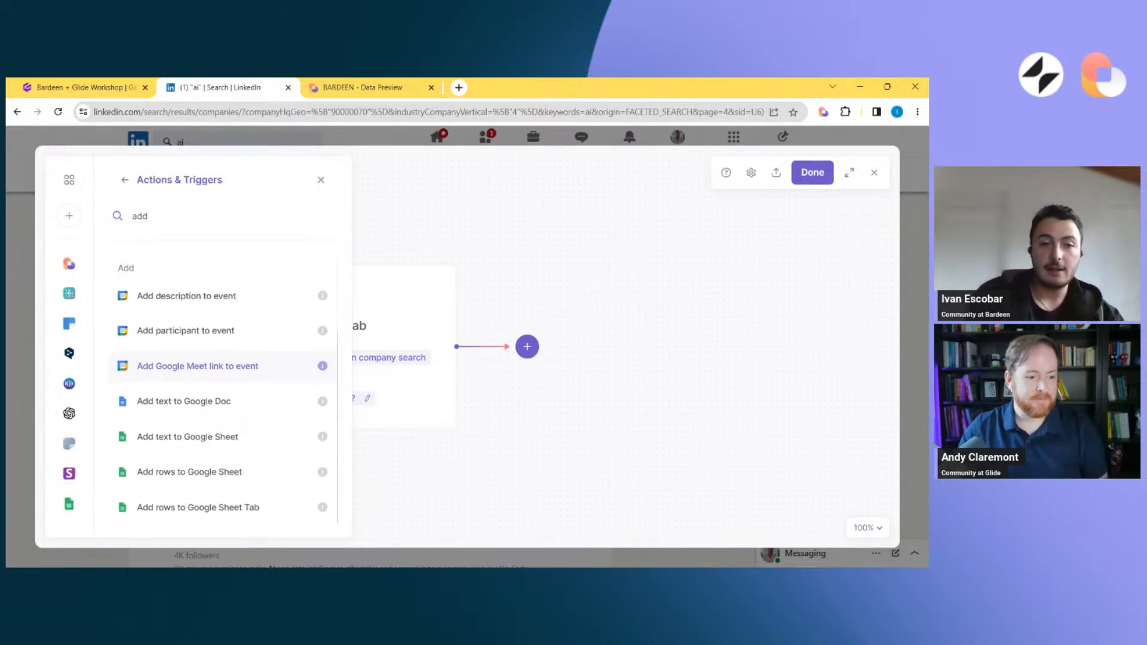
{"action": "left_click", "coordinate": [192, 477]}
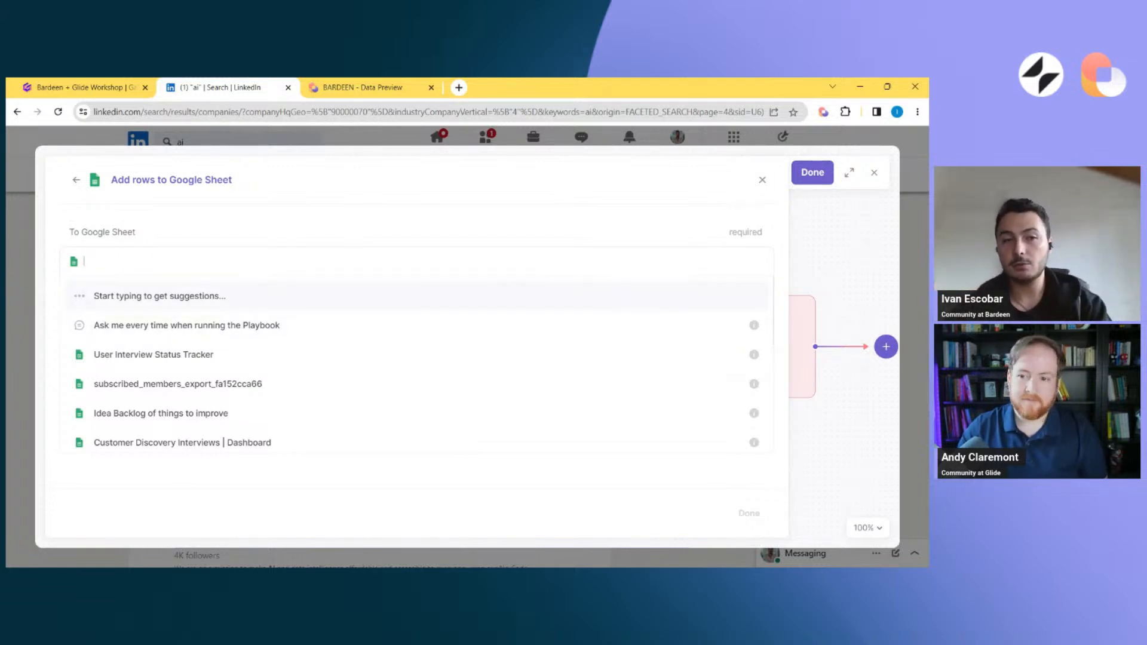
Have the playbook ask "TO which sheet?" on every run for the destination Google Sheet
{"action": "left_click", "coordinate": [284, 243]}
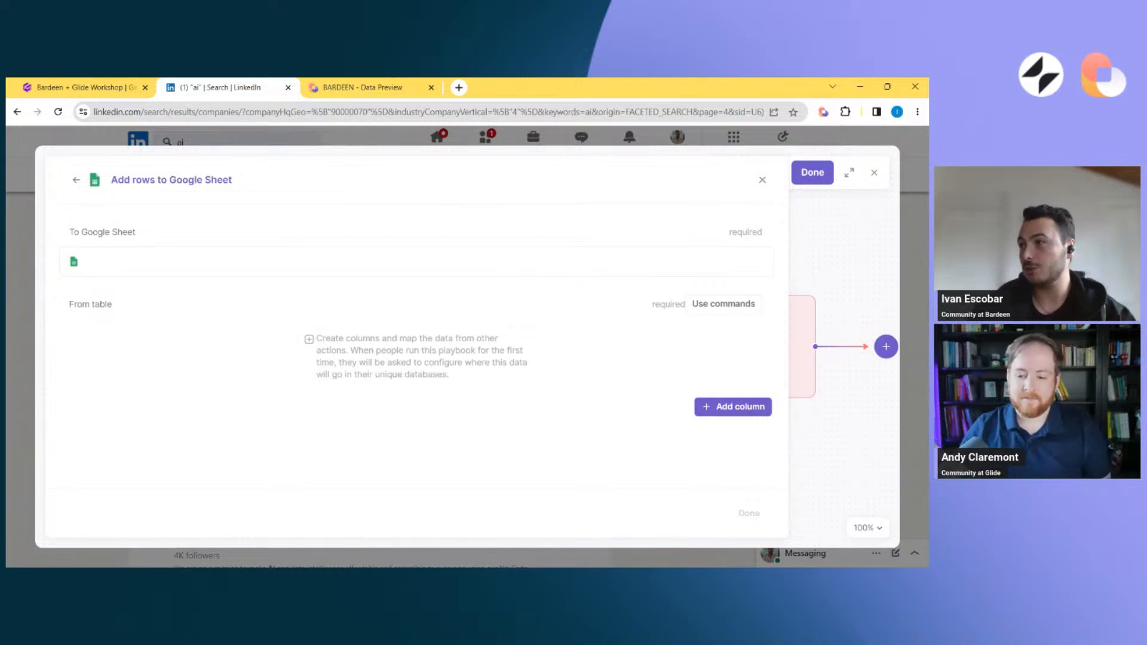
{"action": "left_click", "coordinate": [287, 262]}
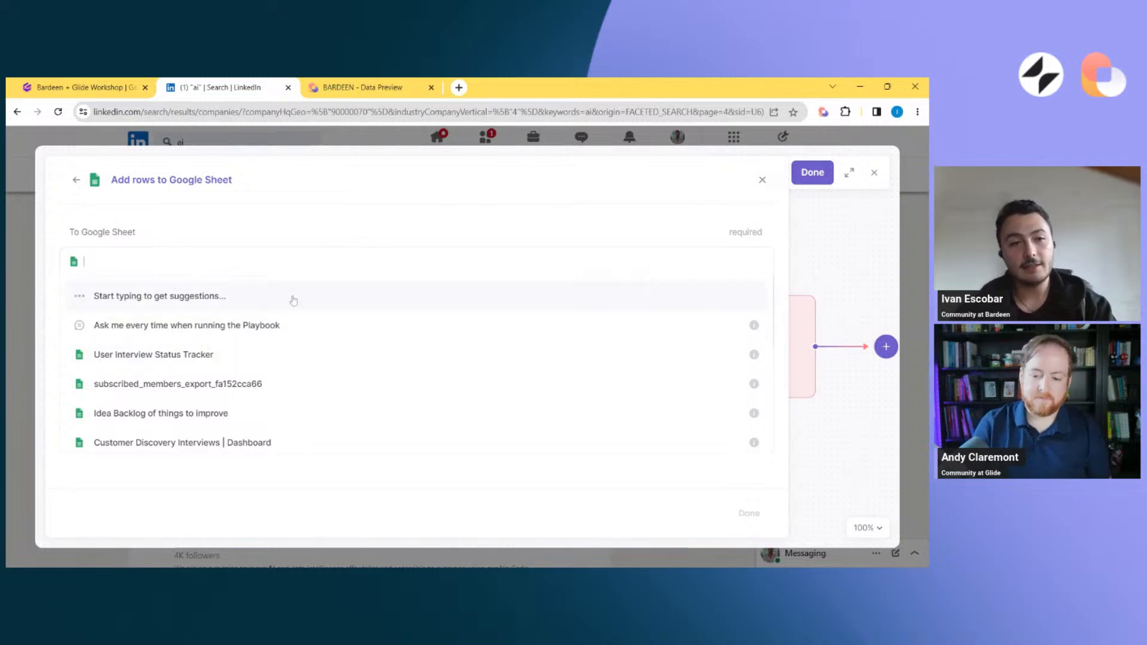
{"action": "left_click", "coordinate": [272, 328]}
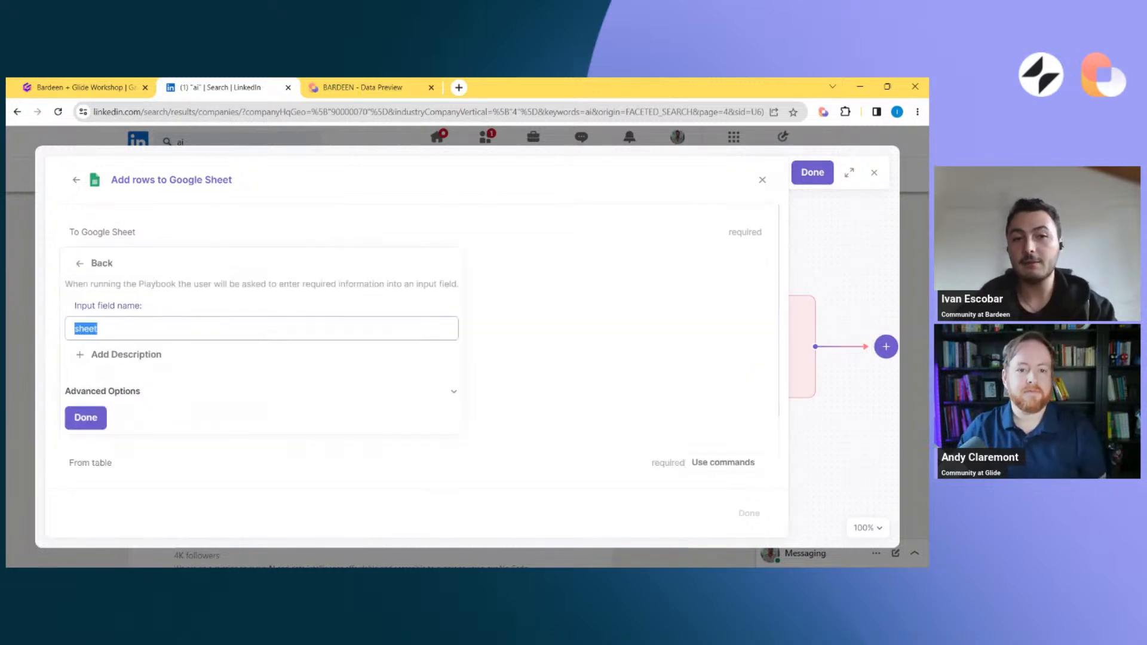
{"action": "type", "text": "TO which sh"}
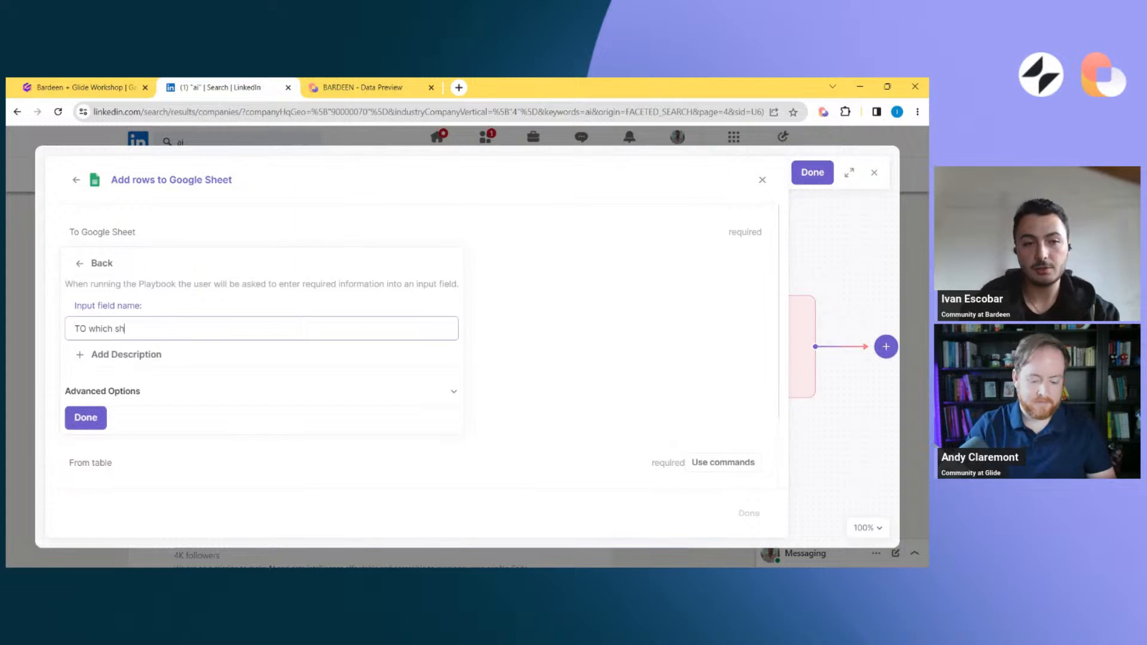
{"action": "type", "text": "eet?"}
{"action": "key", "text": "Return"}
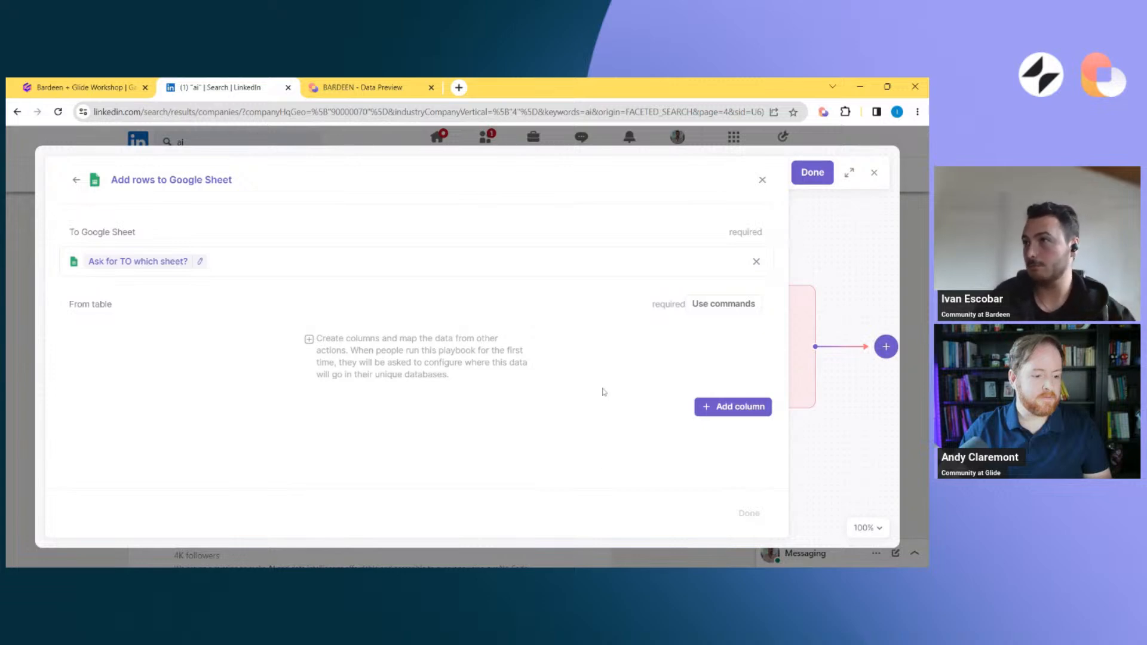
Use the table from "Scrape data on active tab" as the source for the added rows, and save the playbook
{"action": "left_click", "coordinate": [704, 307]}
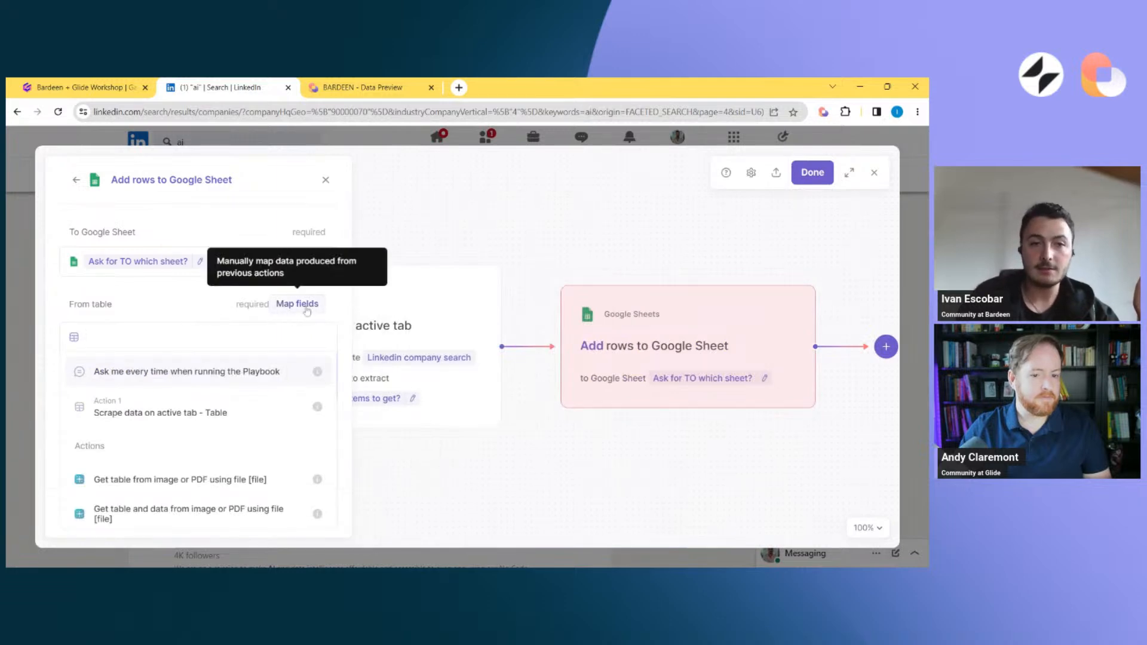
{"action": "left_click", "coordinate": [298, 305]}
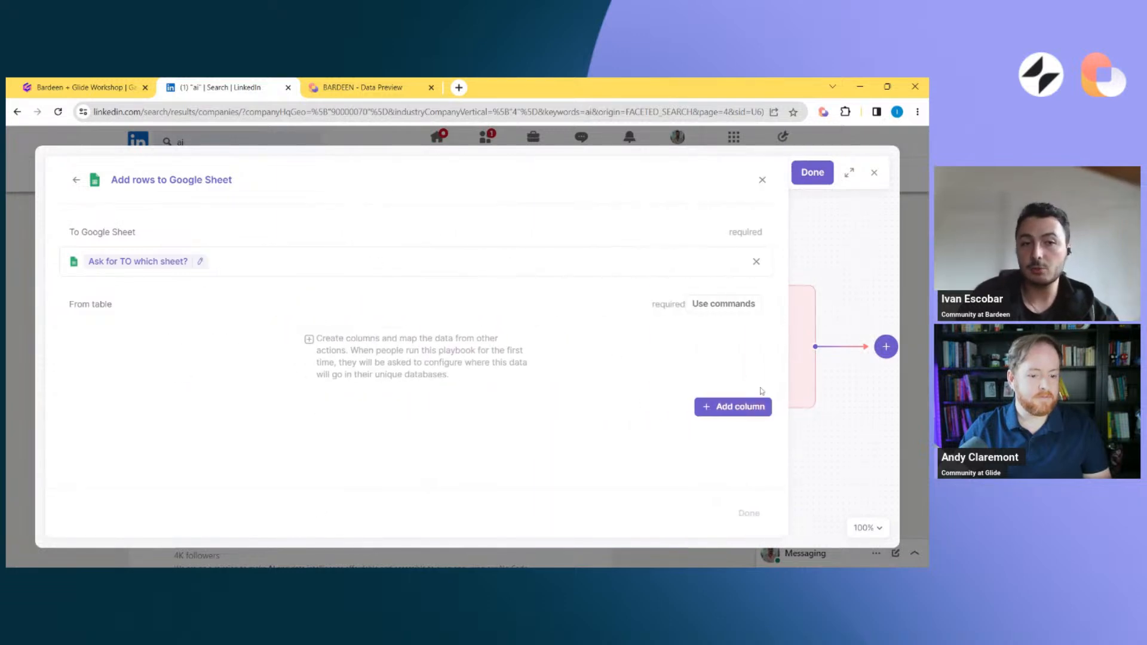
{"action": "left_click", "coordinate": [723, 304]}
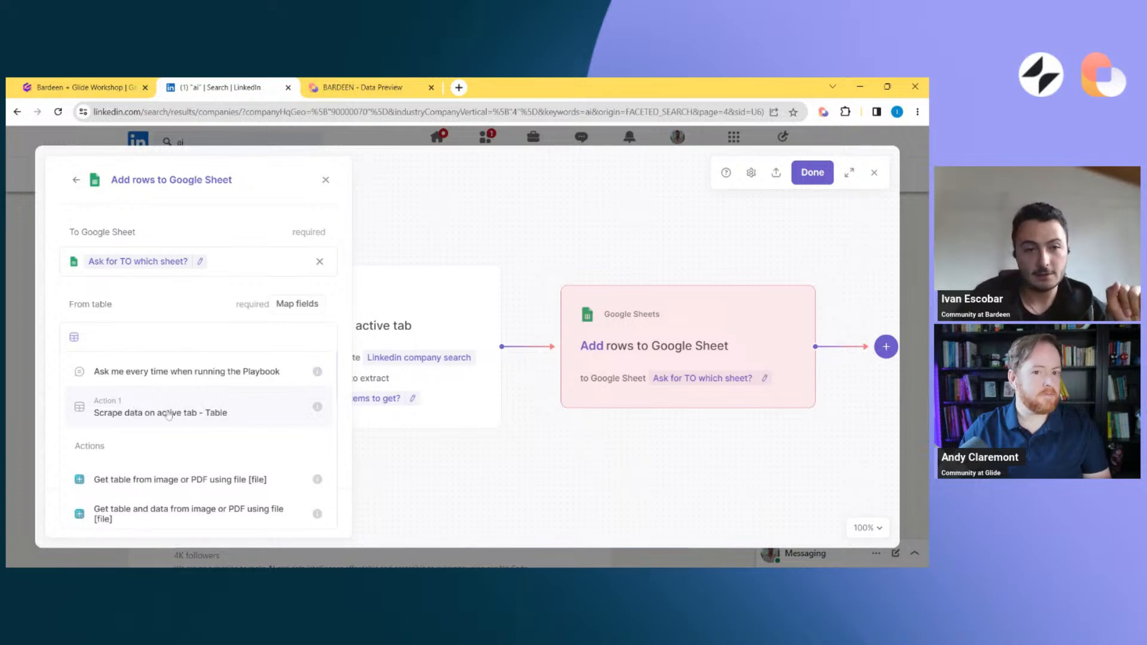
{"action": "left_click", "coordinate": [199, 410]}
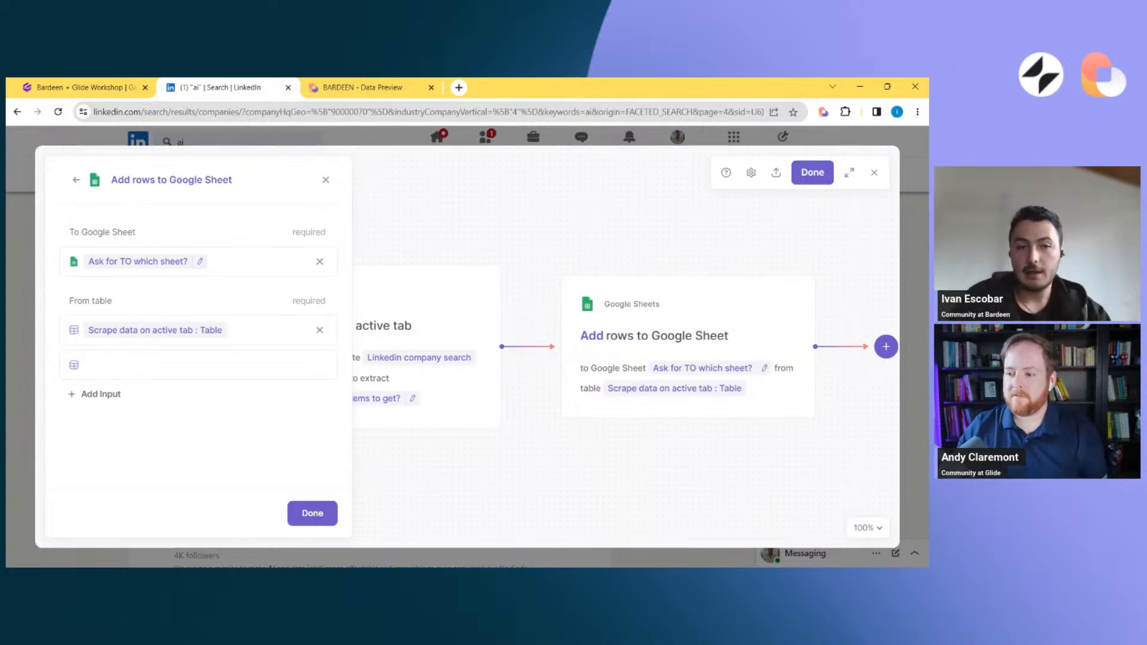
{"action": "left_click", "coordinate": [308, 525]}
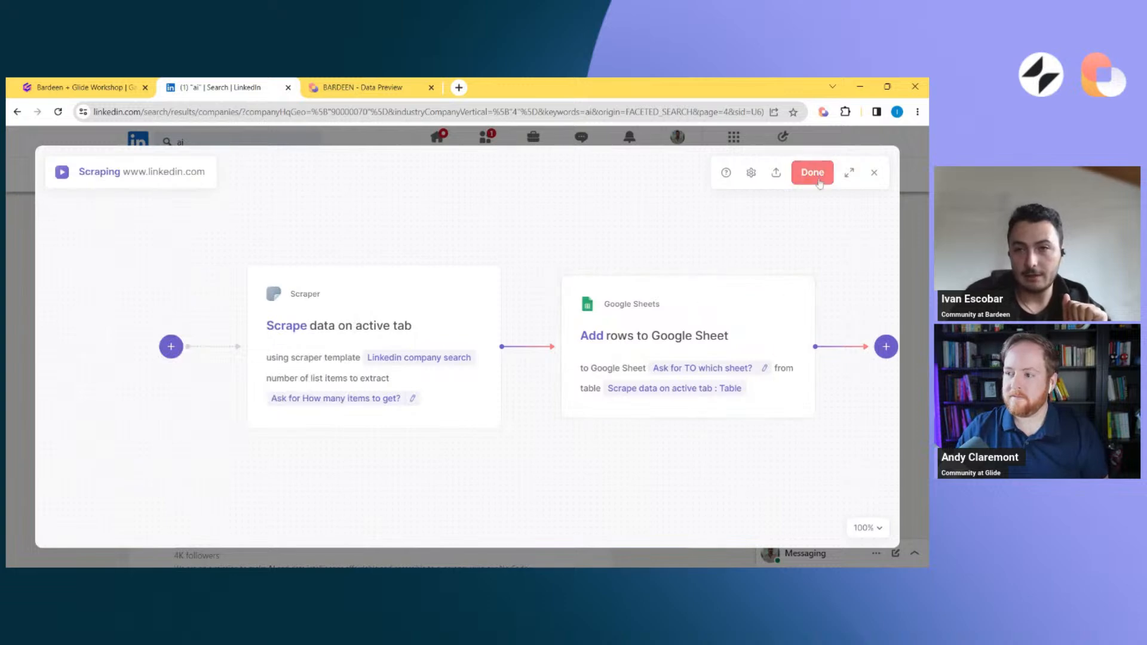
{"action": "left_click", "coordinate": [813, 172]}
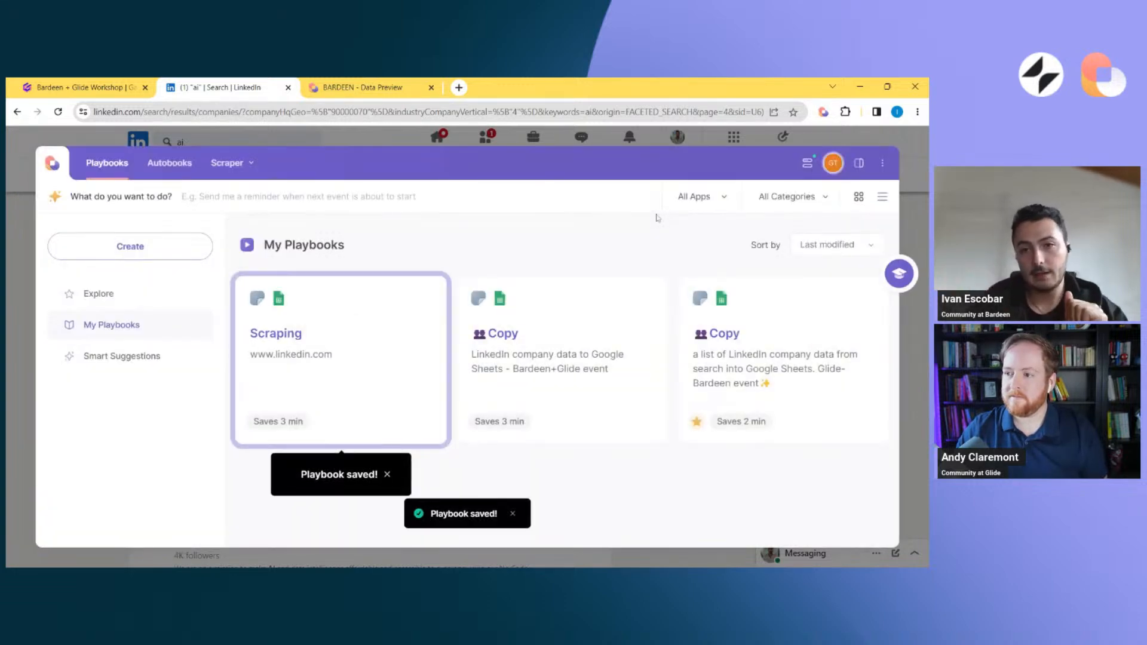
{"action": "left_click", "coordinate": [349, 389]}
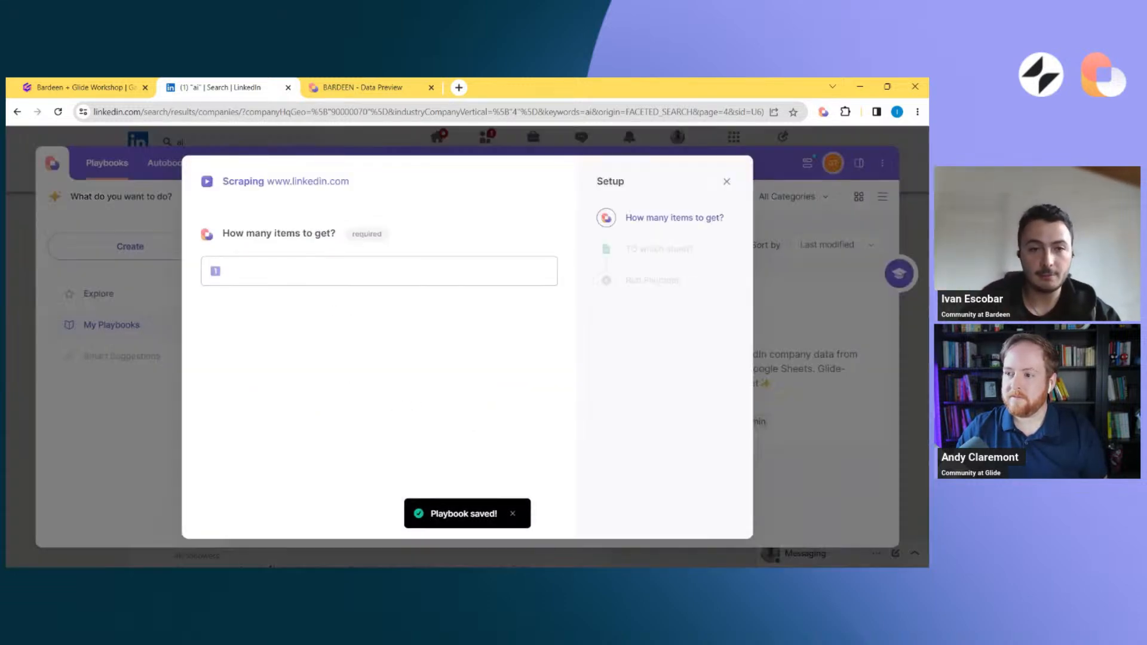
{"action": "left_click", "coordinate": [349, 272]}
{"action": "type", "text": "2"}
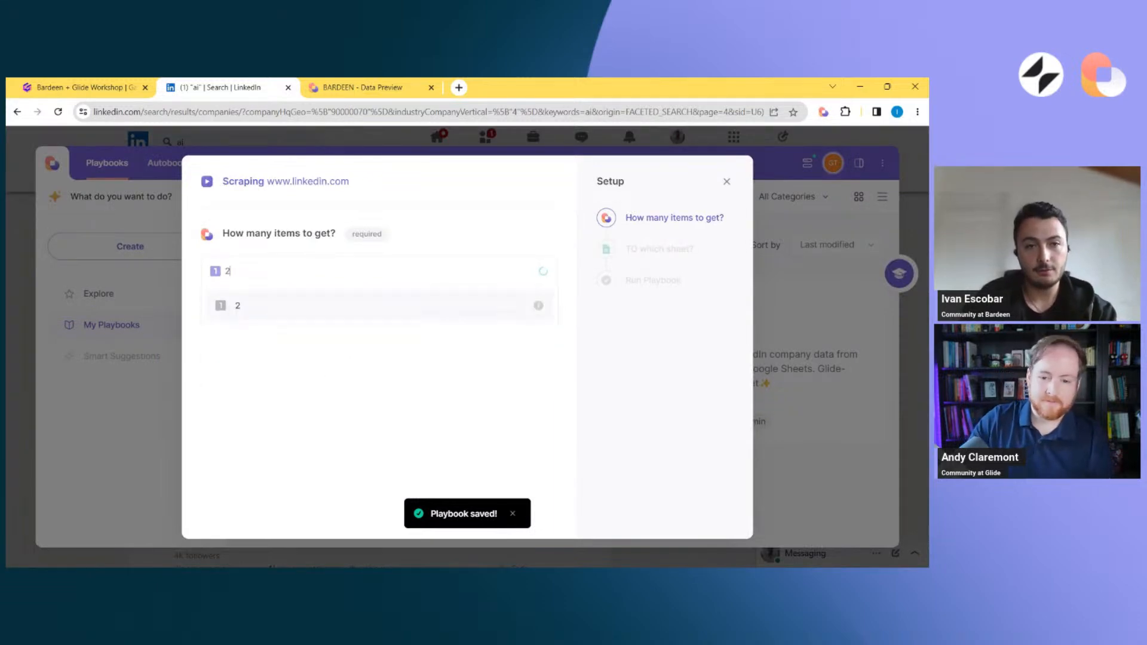
{"action": "type", "text": "0"}
{"action": "key", "text": "Return"}
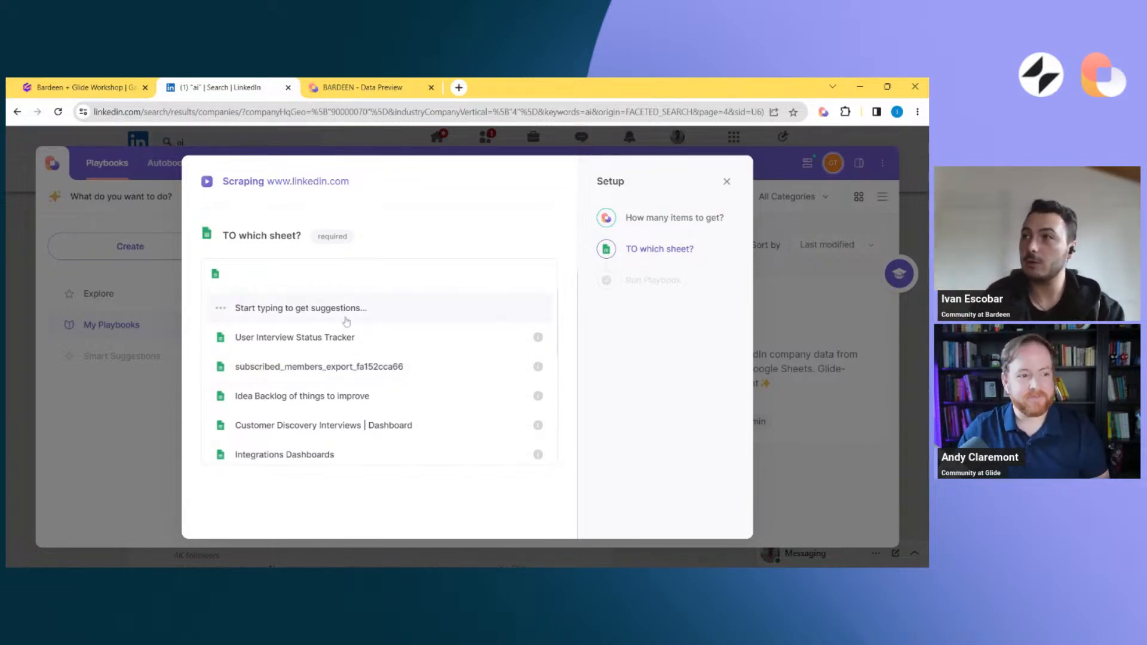
Set the destination to a newly created Google Sheet named "Demo Bardeen + Glide" and run the playbook
{"action": "type", "text": "reate"}
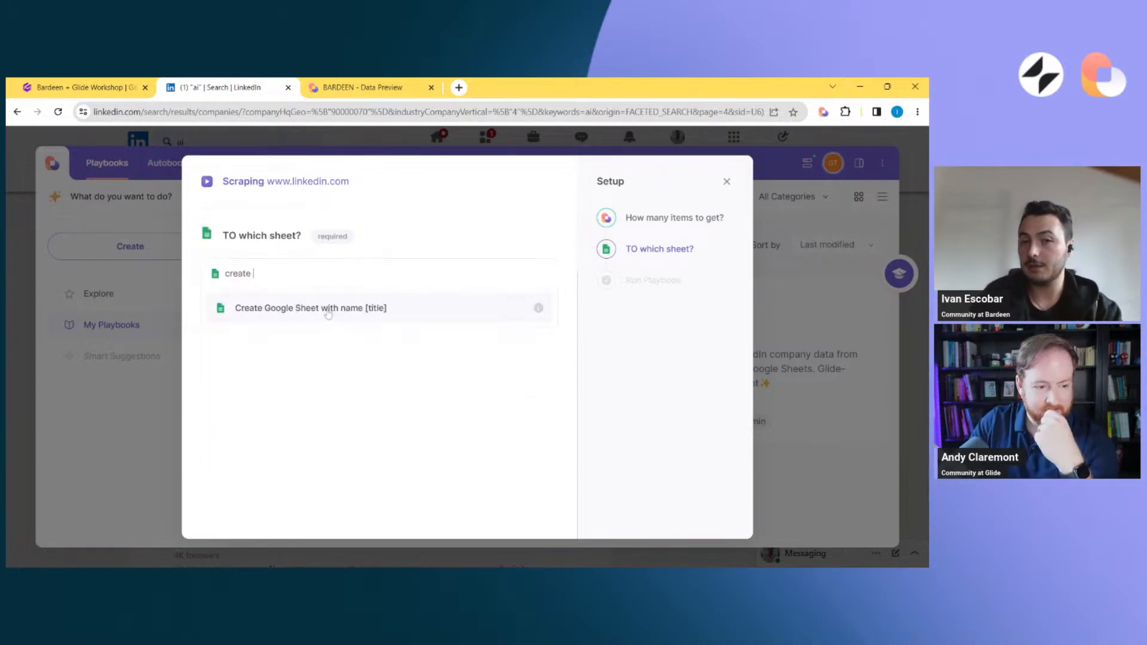
{"action": "left_click", "coordinate": [328, 312]}
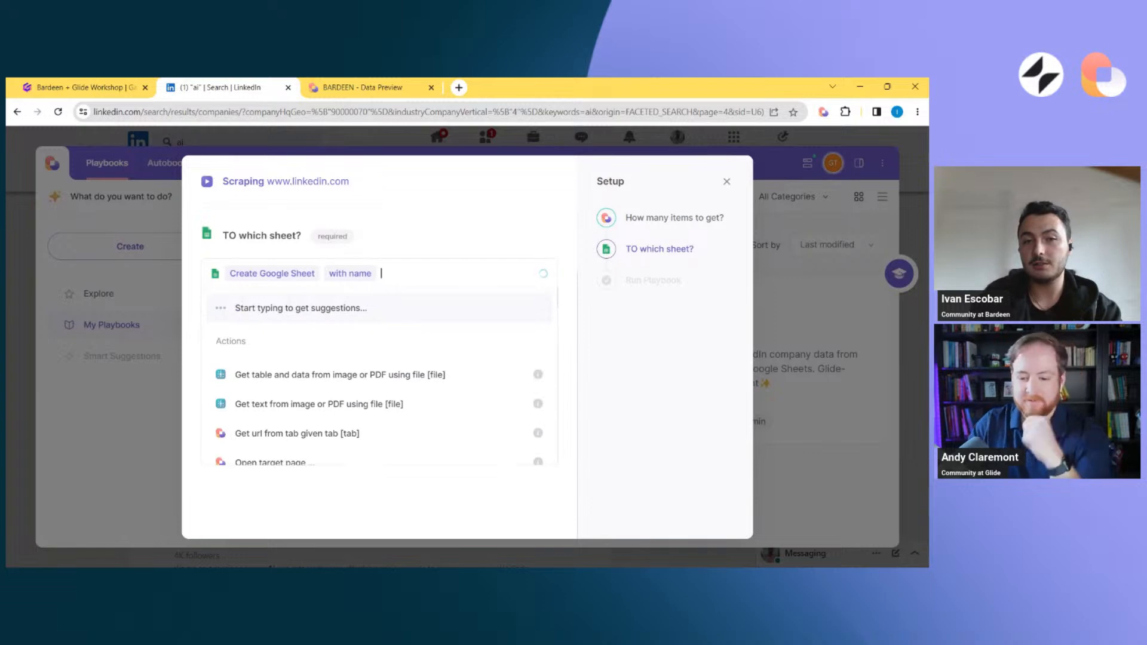
{"action": "type", "text": "Demo"}
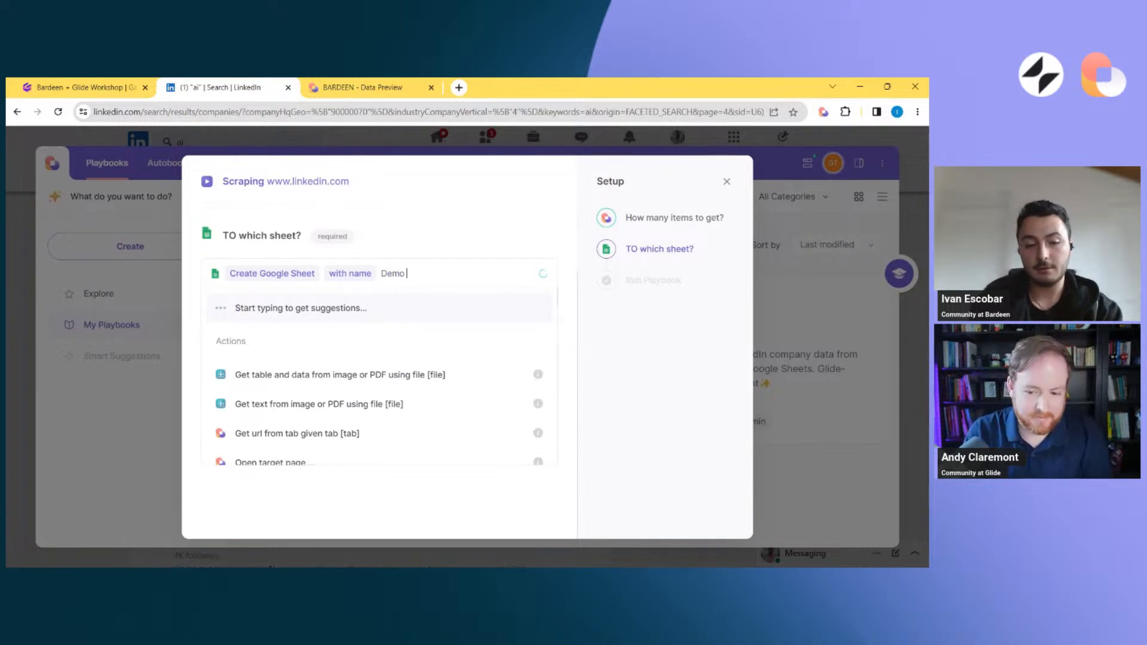
{"action": "type", "text": " Bardeen + gLIDE"}
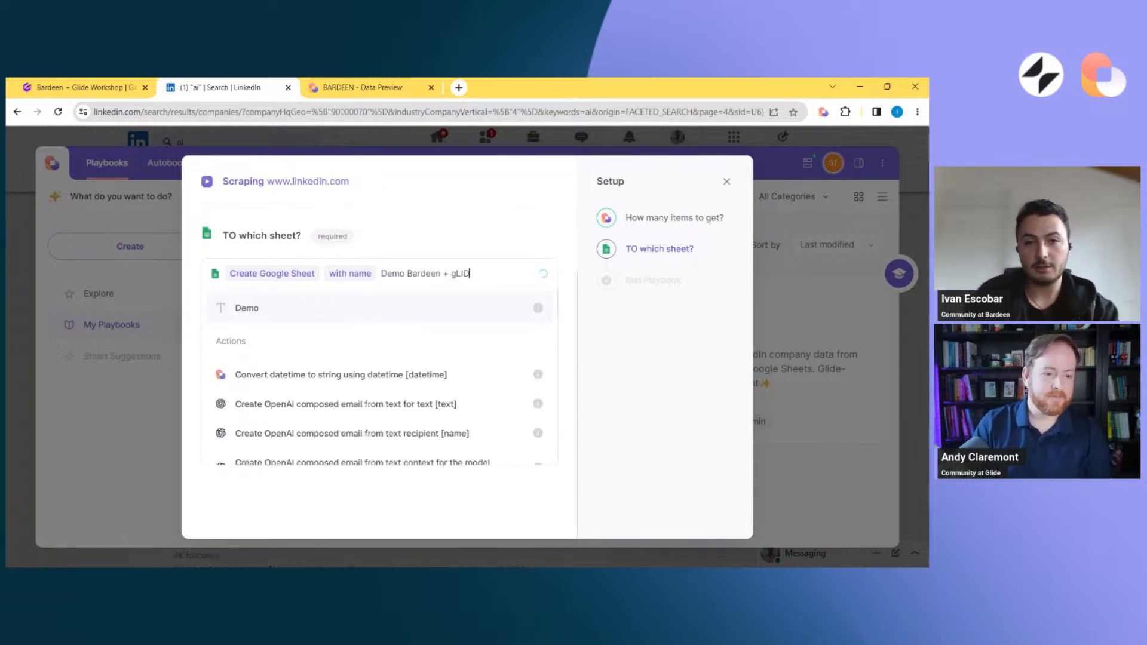
{"action": "key", "text": "BackSpace"}
{"action": "key", "text": "BackSpace"}
{"action": "key", "text": "BackSpace"}
{"action": "key", "text": "BackSpace"}
{"action": "key", "text": "BackSpace"}
{"action": "type", "text": "Glide"}
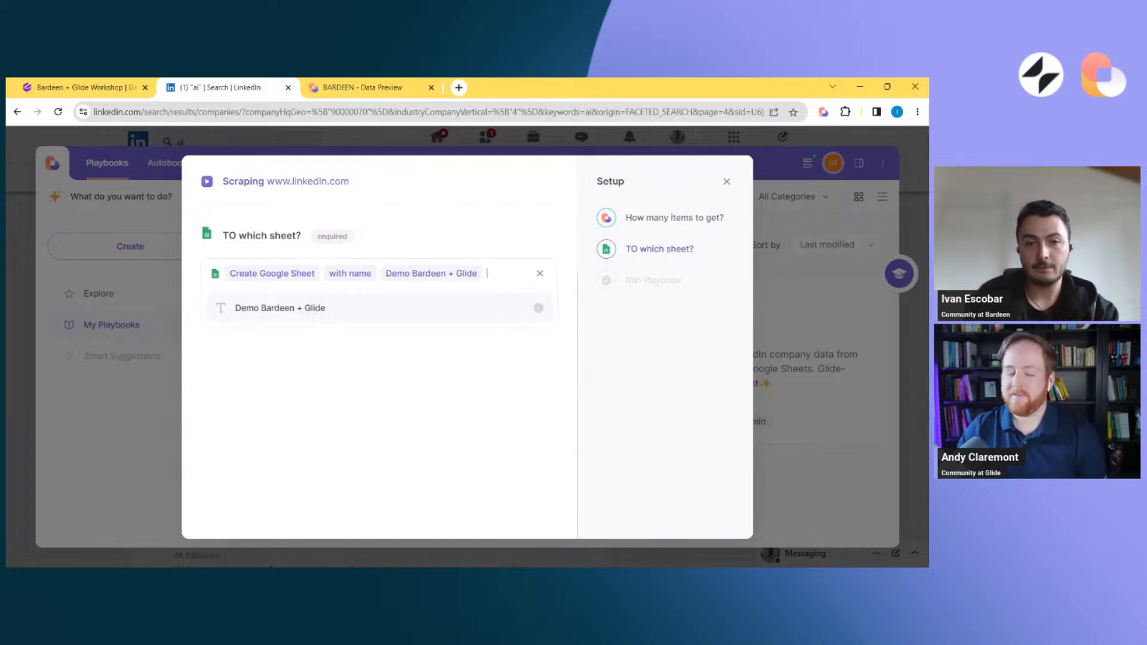
{"action": "left_click", "coordinate": [459, 299]}
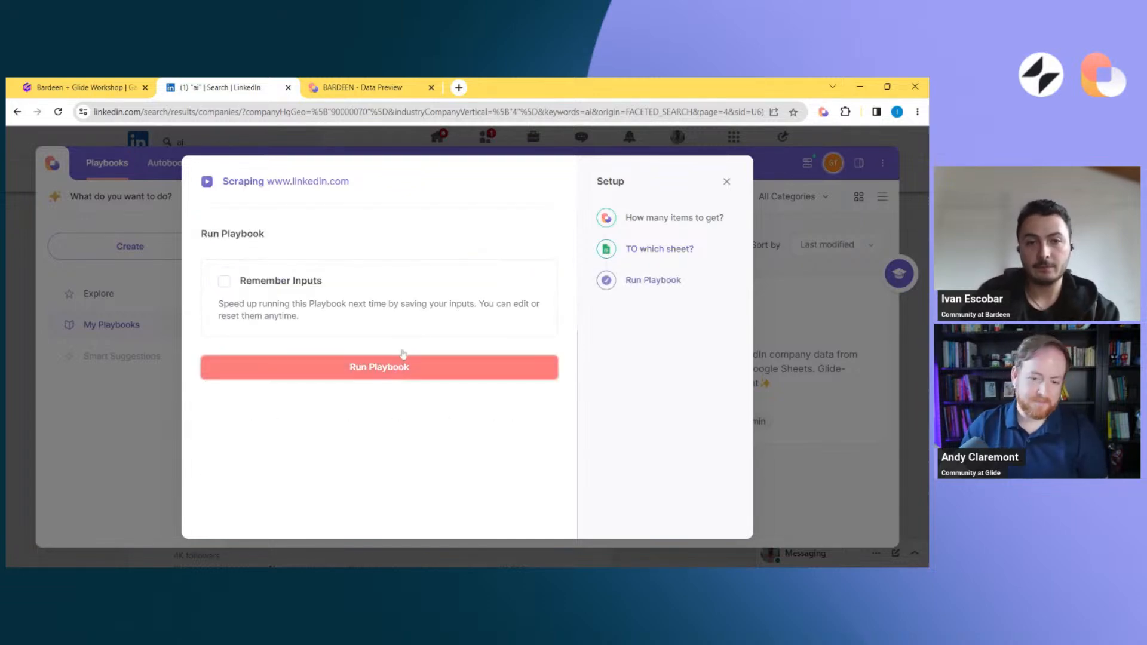
{"action": "left_click", "coordinate": [367, 370]}
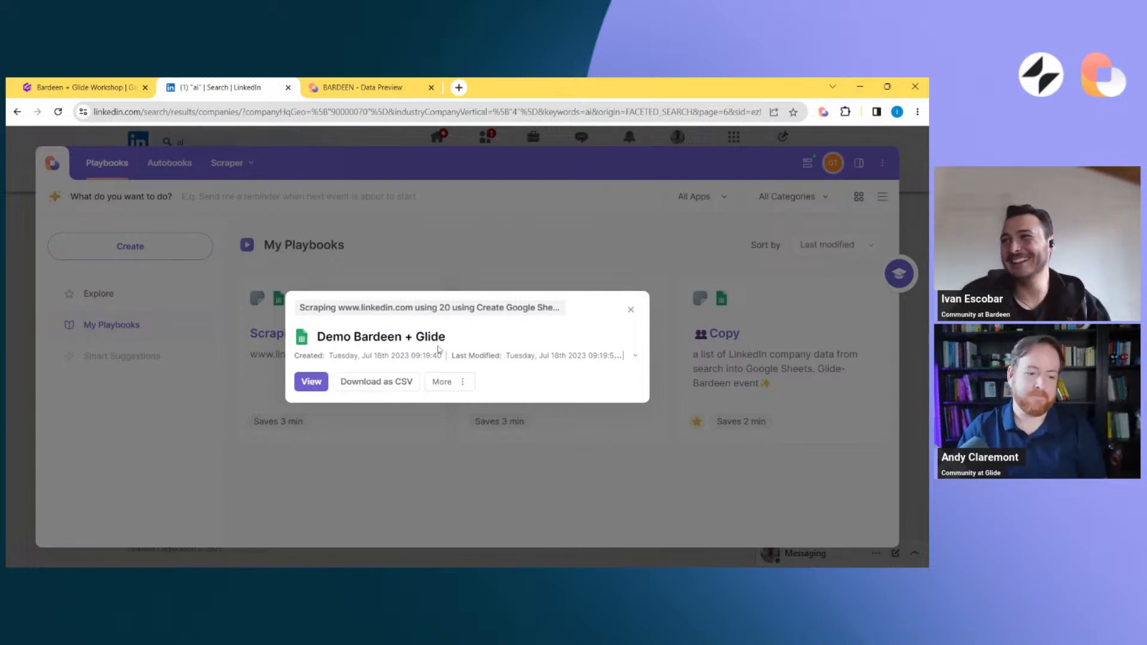
Compare the rows in the "Demo Bardeen + Glide" sheet with the LinkedIn search results, then reopen the Bardeen playbooks from the LinkedIn tab
{"action": "left_click", "coordinate": [317, 383]}
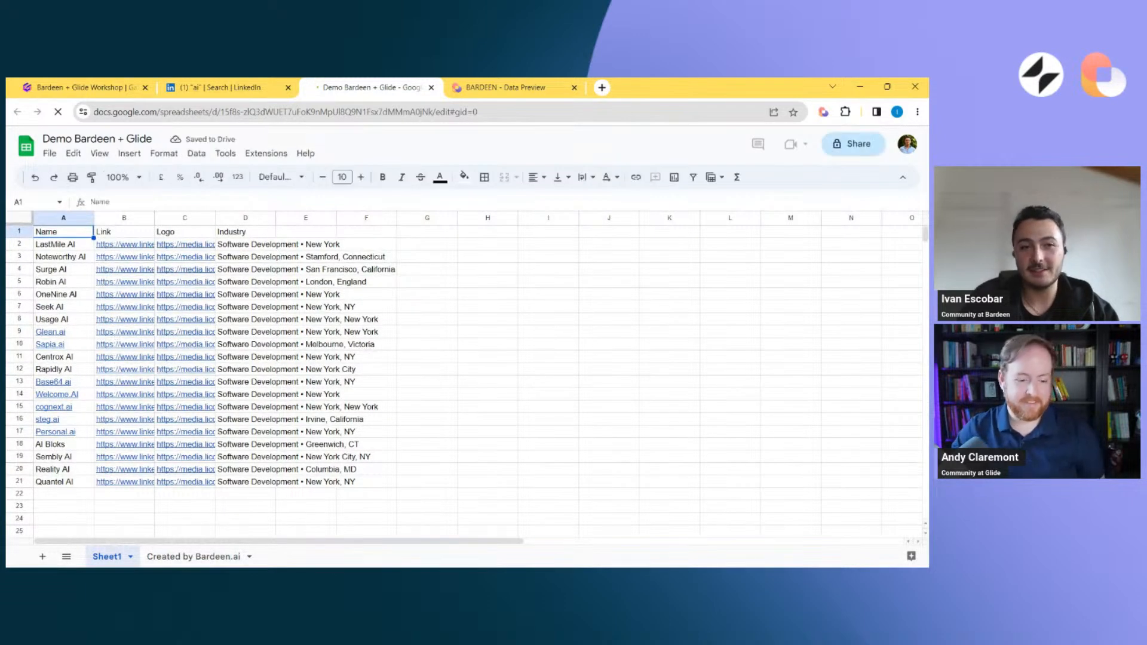
{"action": "mouse_move", "coordinate": [124, 332]}
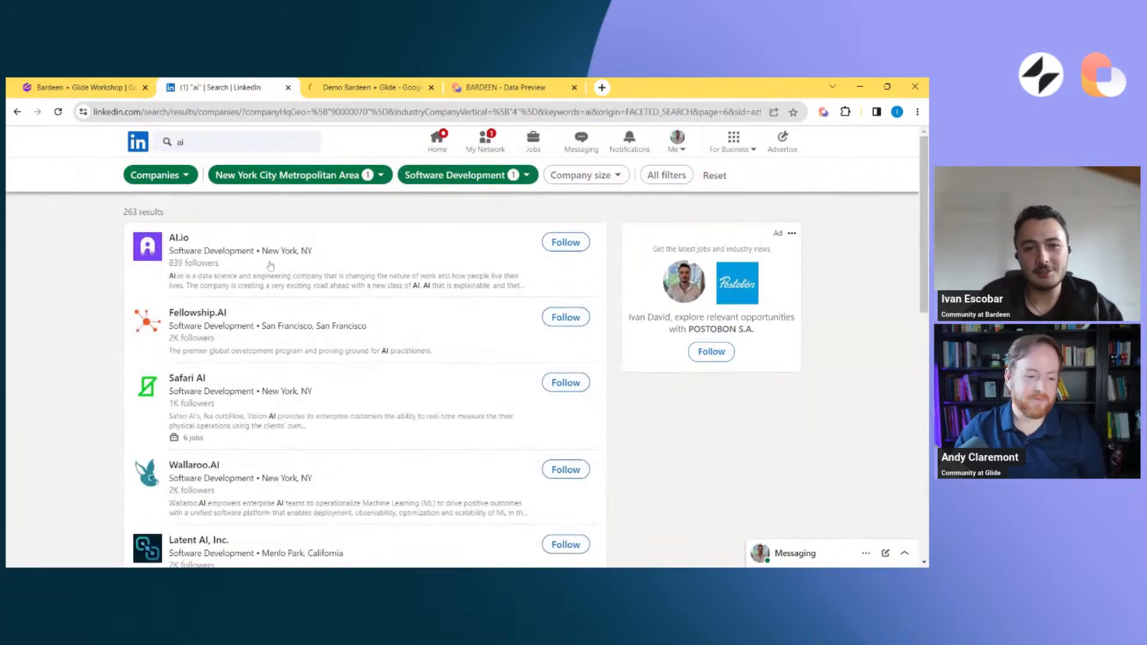
{"action": "left_click", "coordinate": [336, 83]}
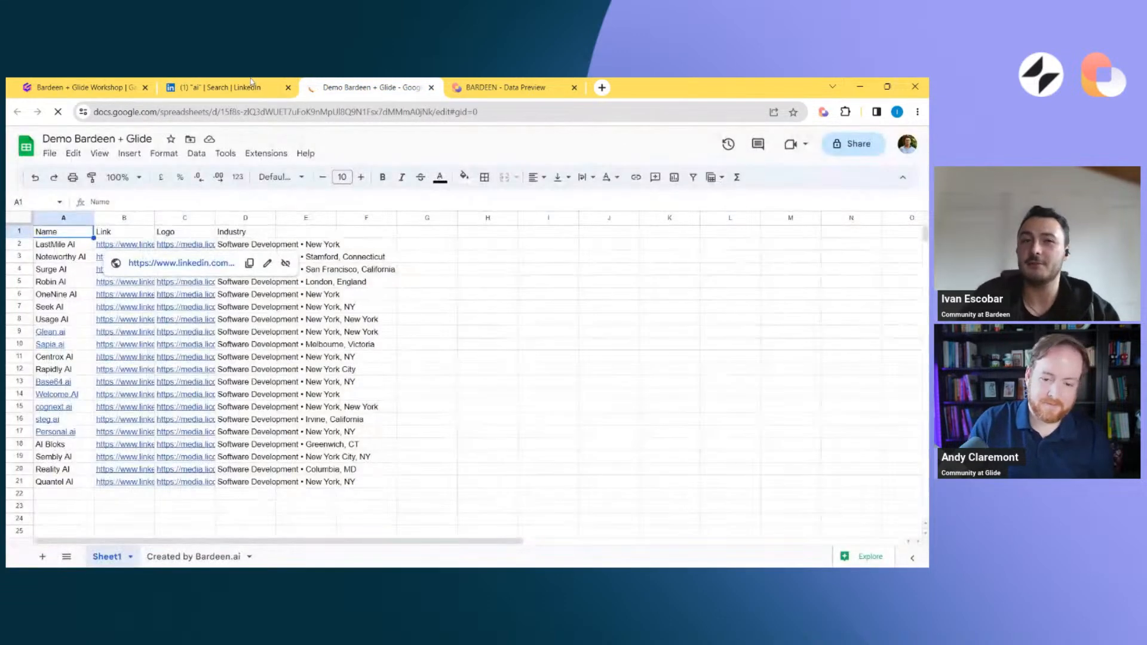
{"action": "left_click", "coordinate": [256, 85]}
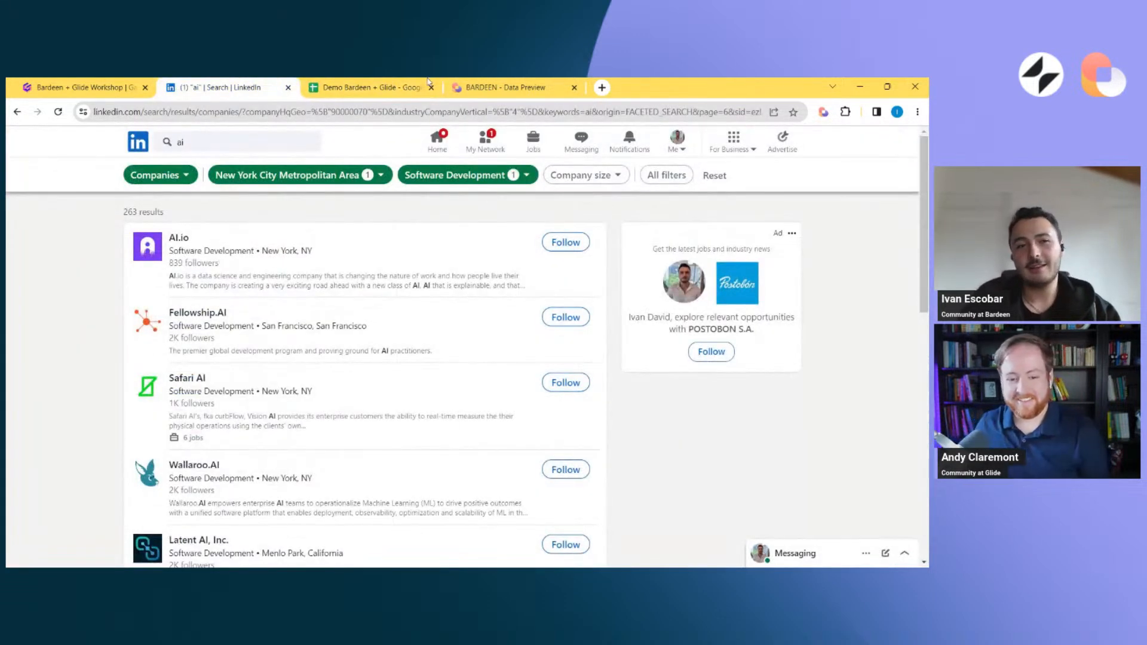
{"action": "left_click", "coordinate": [395, 85]}
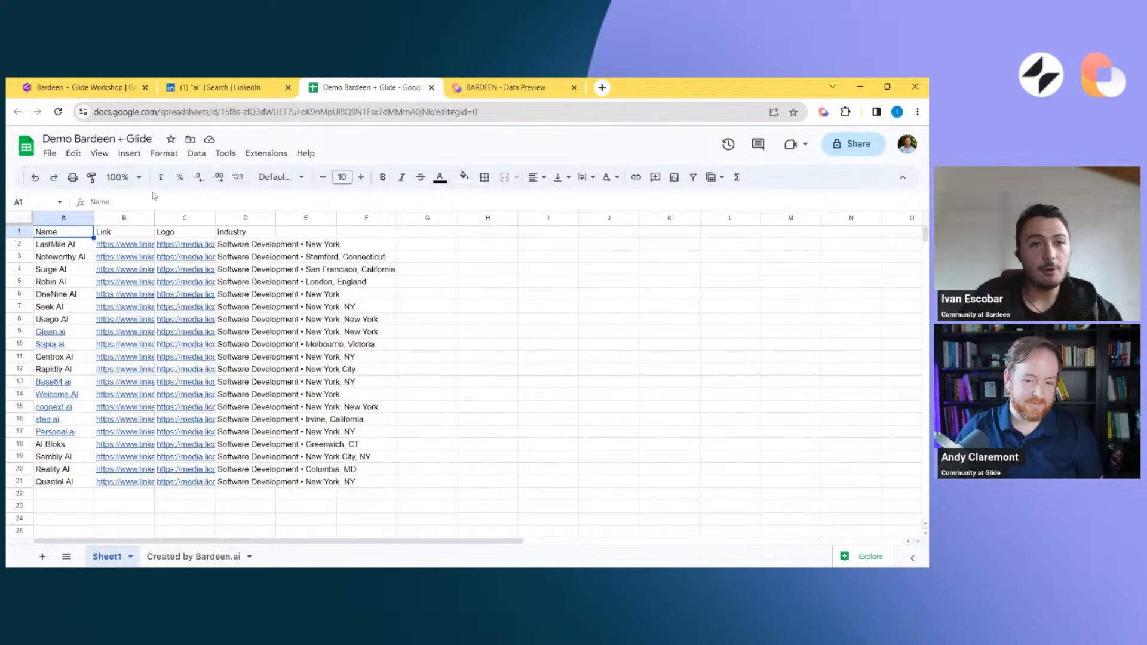
{"action": "left_click", "coordinate": [226, 84]}
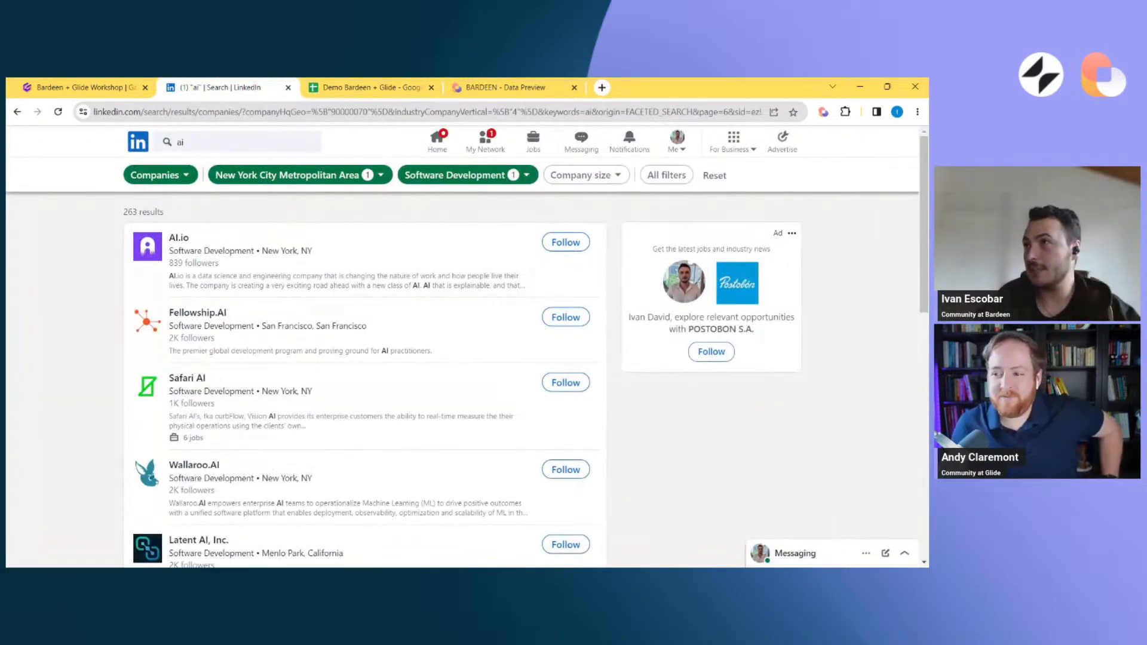
{"action": "left_click", "coordinate": [825, 115]}
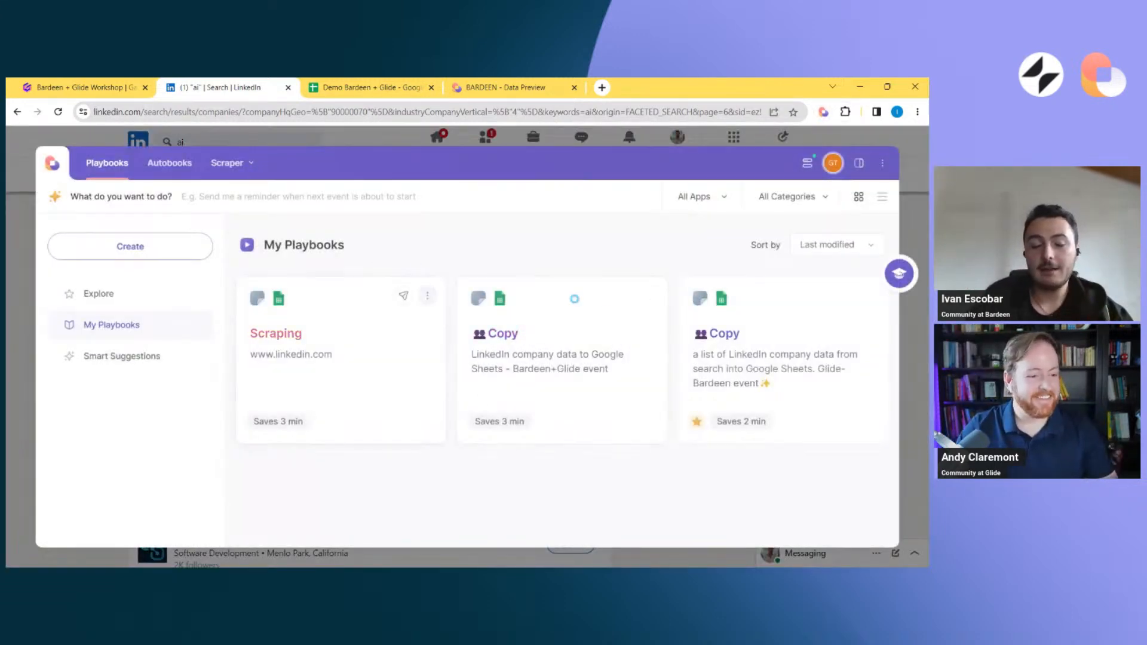
Check the scraped company rows in the Google Sheet, then examine AI.io's LinkedIn page and the company details in its About section
{"action": "left_click", "coordinate": [8, 336]}
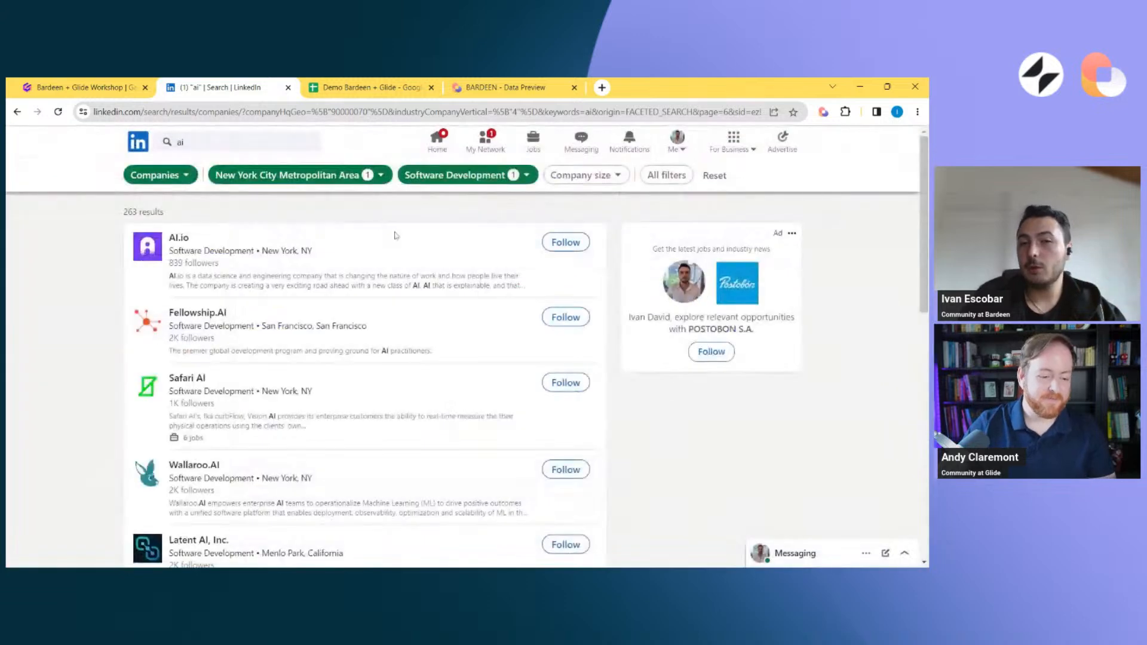
{"action": "left_click", "coordinate": [388, 87]}
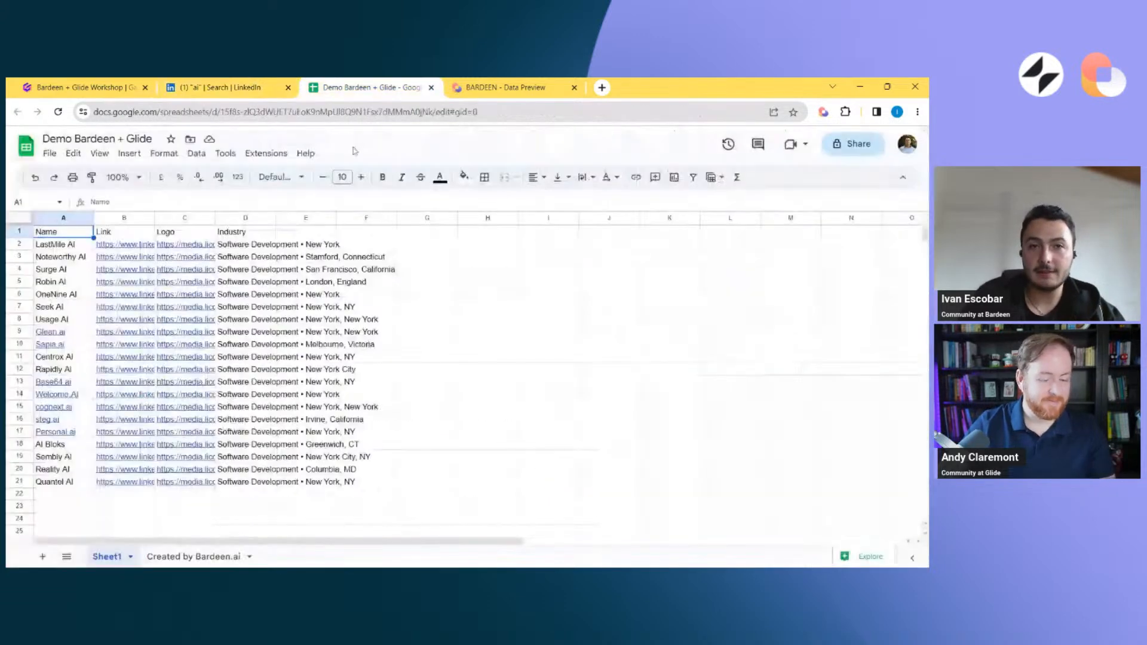
{"action": "left_click", "coordinate": [221, 88]}
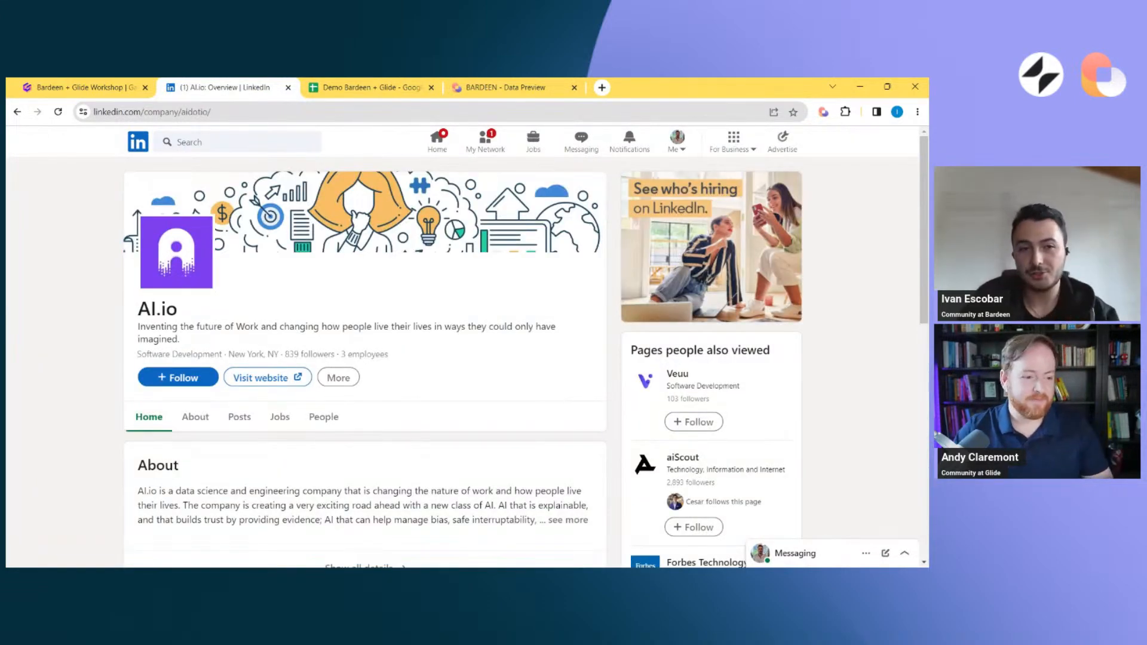
{"action": "scroll", "coordinate": [270, 399], "scroll_direction": "down", "scroll_amount": 2}
{"action": "double_click", "coordinate": [271, 399]}
{"action": "scroll", "coordinate": [270, 402], "scroll_direction": "up", "scroll_amount": 2}
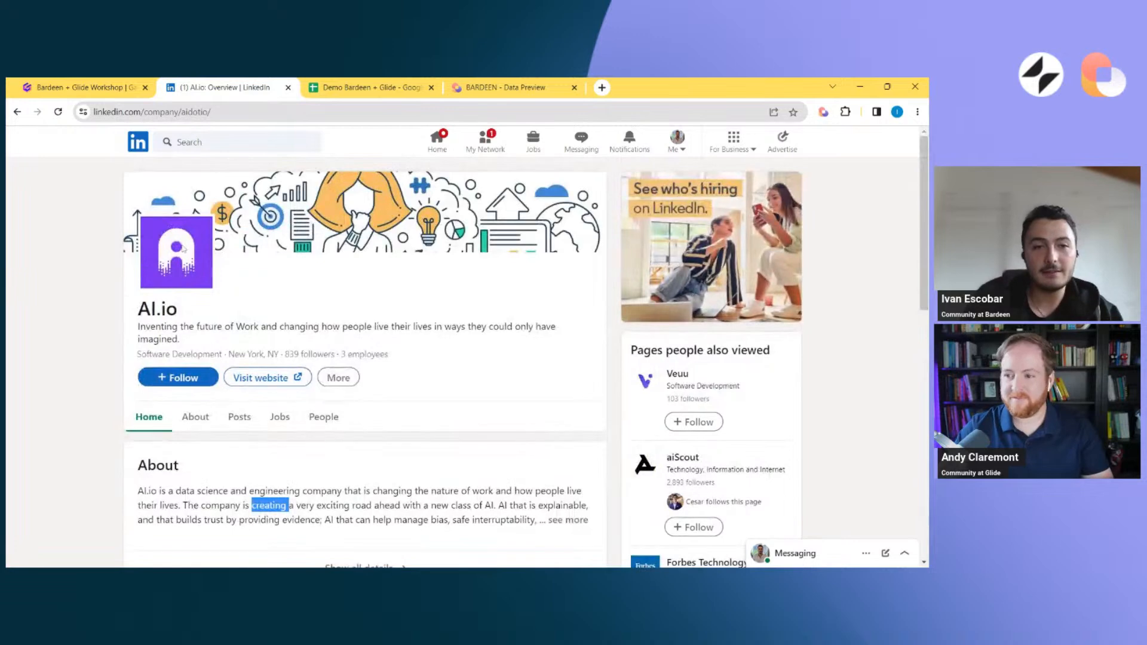
{"action": "scroll", "coordinate": [185, 251], "scroll_direction": "down", "scroll_amount": 3}
{"action": "left_click", "coordinate": [196, 250]}
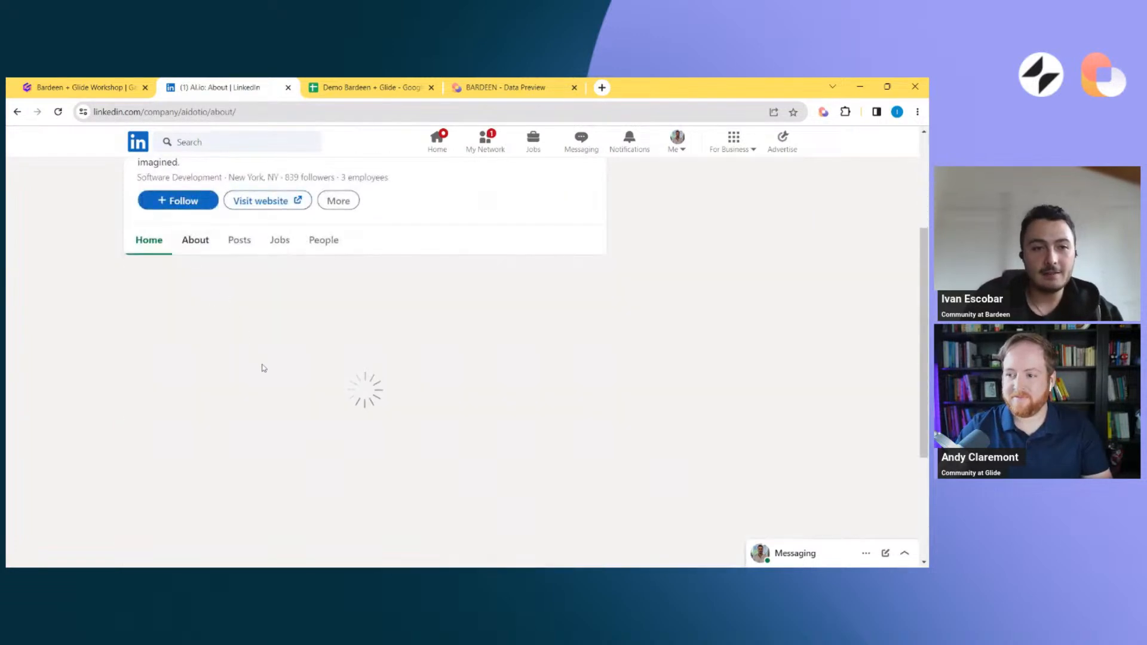
{"action": "scroll", "coordinate": [227, 341], "scroll_direction": "down", "scroll_amount": 4}
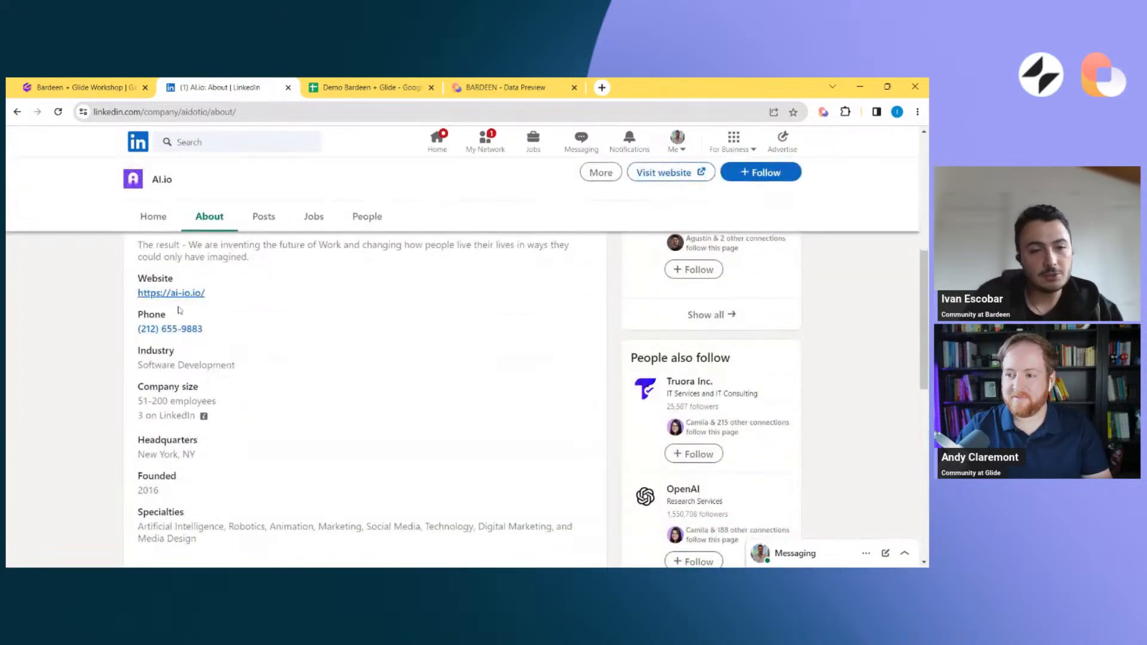
{"action": "scroll", "coordinate": [183, 334], "scroll_direction": "up", "scroll_amount": 10}
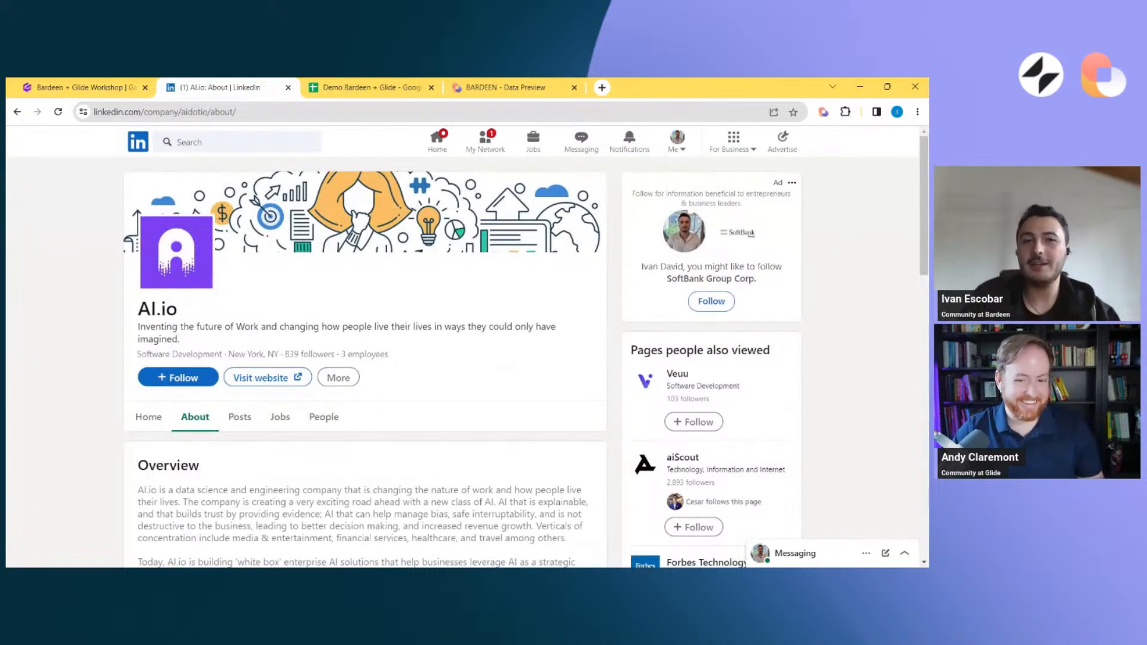
Return from the AI.io company page to the filtered LinkedIn company search results
{"action": "left_click", "coordinate": [823, 112]}
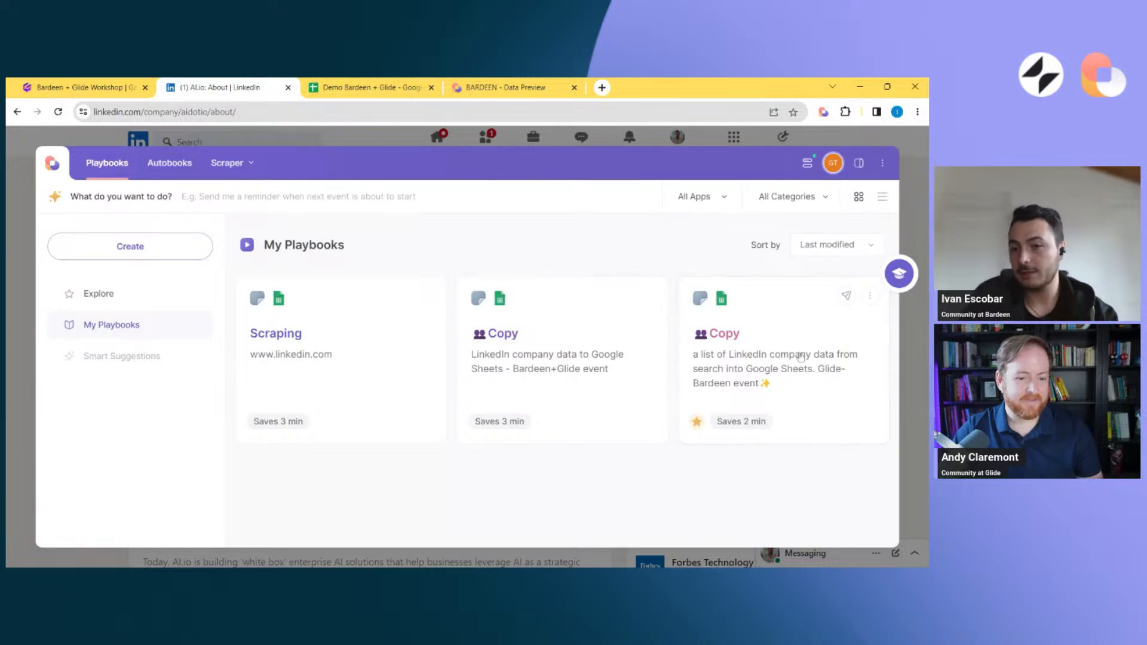
{"action": "left_click", "coordinate": [18, 112]}
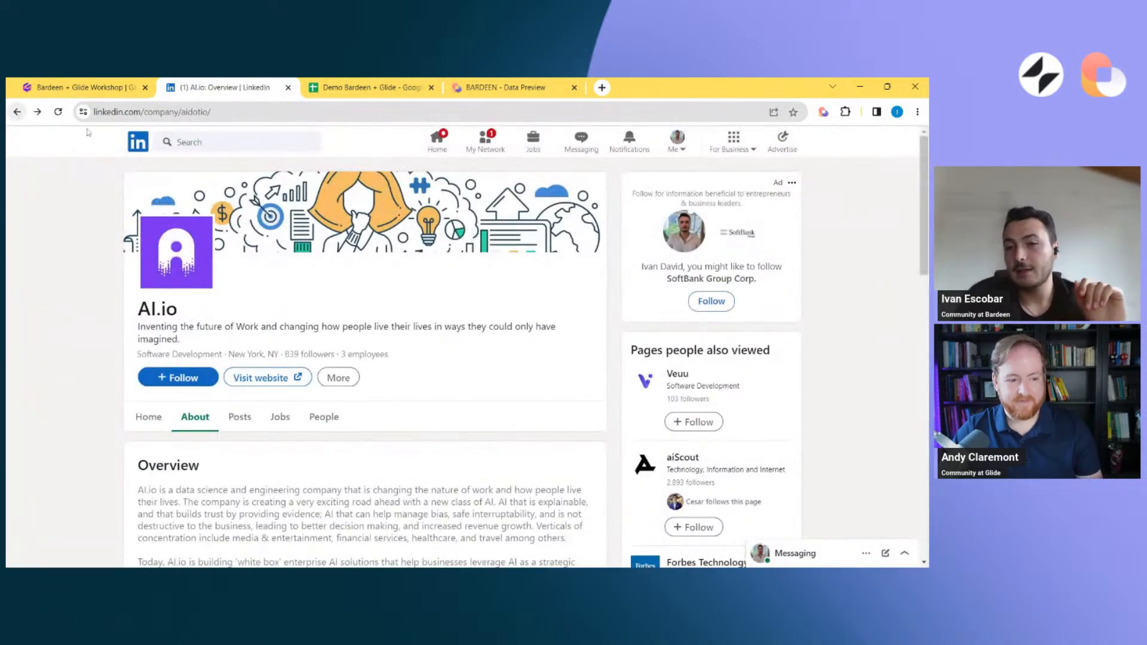
{"action": "left_click", "coordinate": [17, 112]}
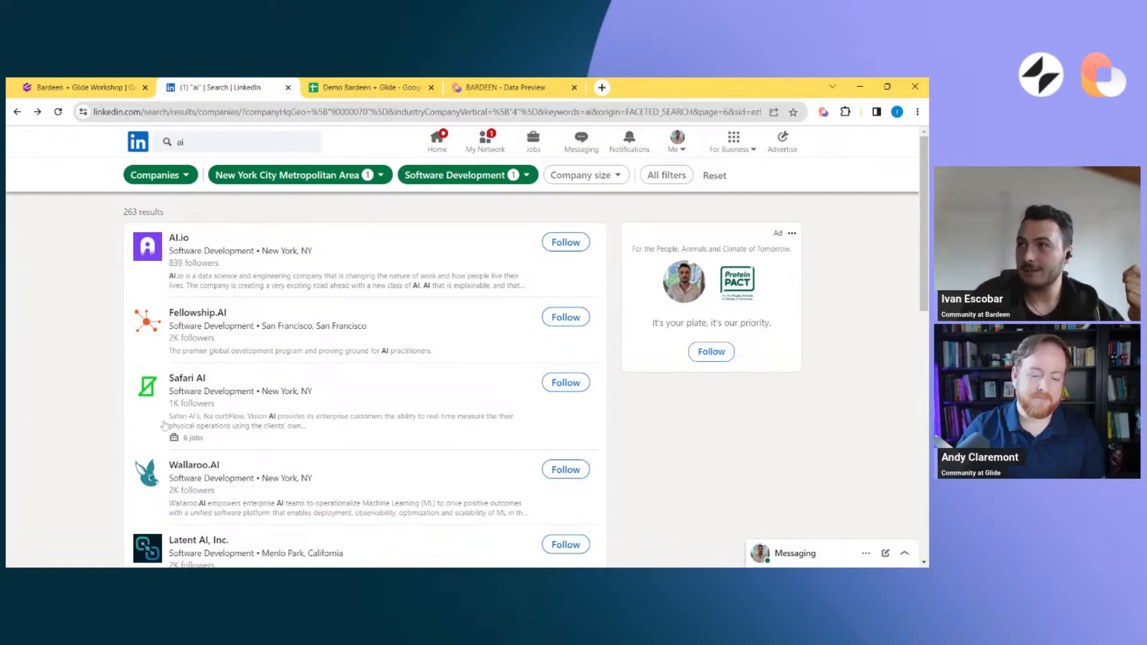
{"action": "left_click", "coordinate": [152, 256]}
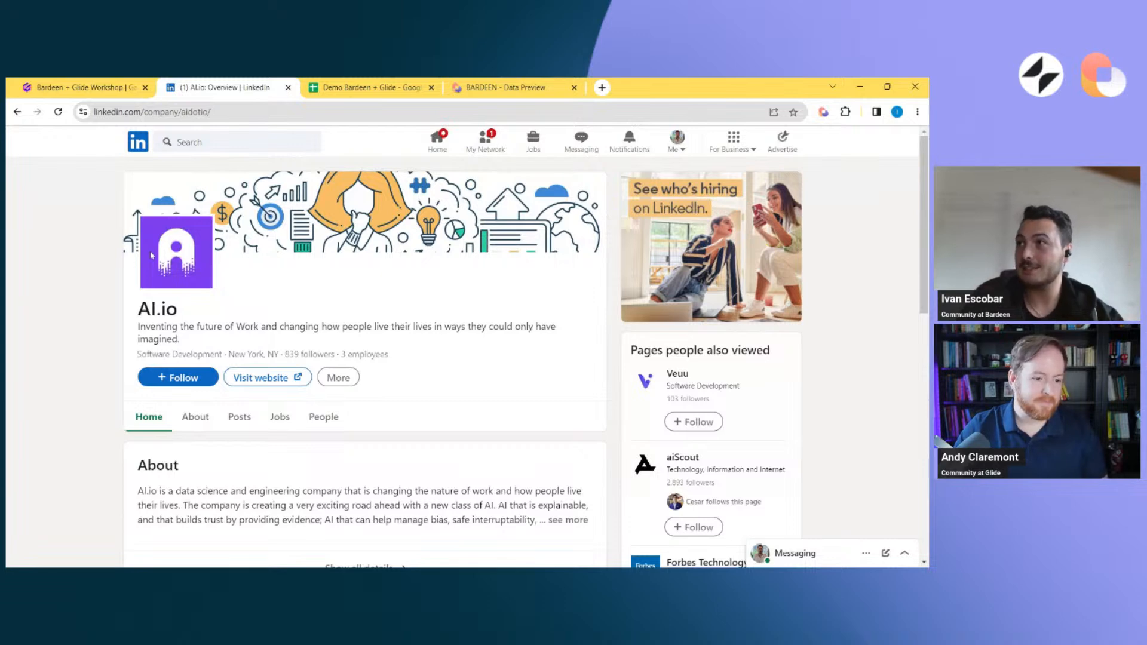
{"action": "left_click", "coordinate": [16, 112]}
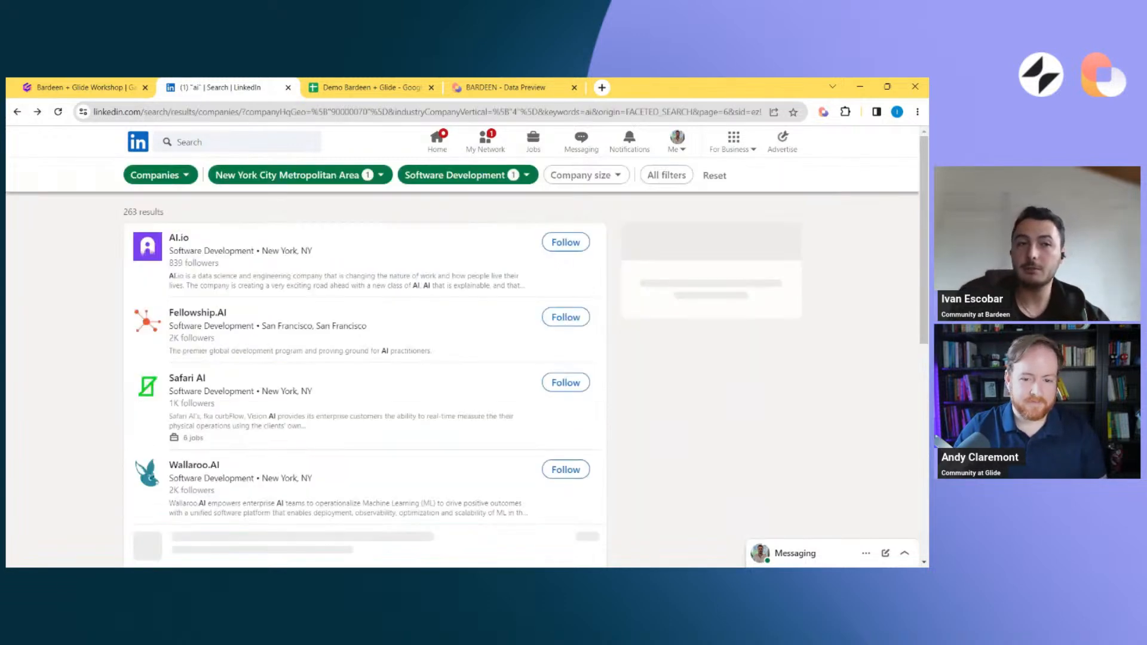
Open the playbook "Copy a list of LinkedIn company data from search into Google Sheets" in the Builder
{"action": "left_click", "coordinate": [823, 111]}
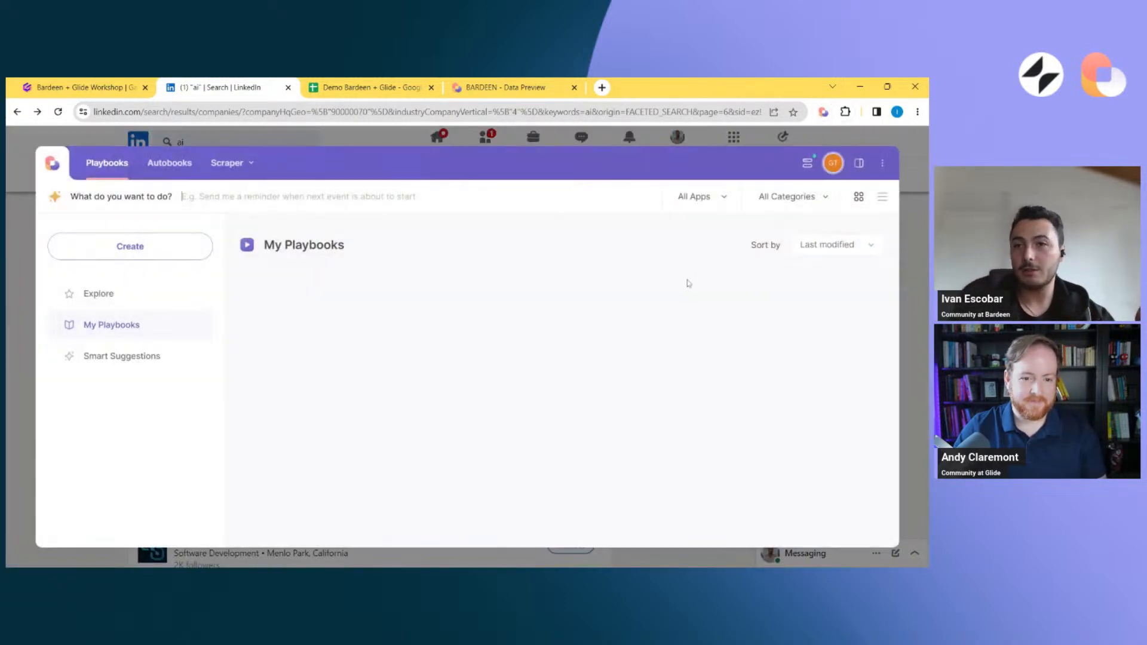
{"action": "left_click", "coordinate": [869, 297]}
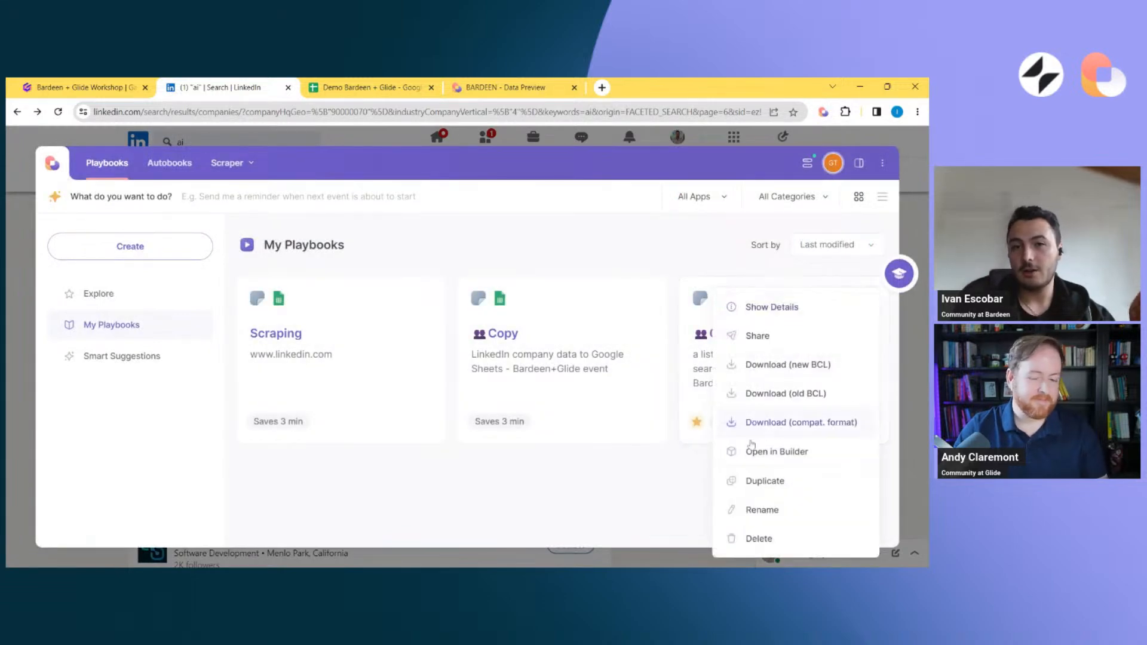
{"action": "left_click", "coordinate": [753, 452]}
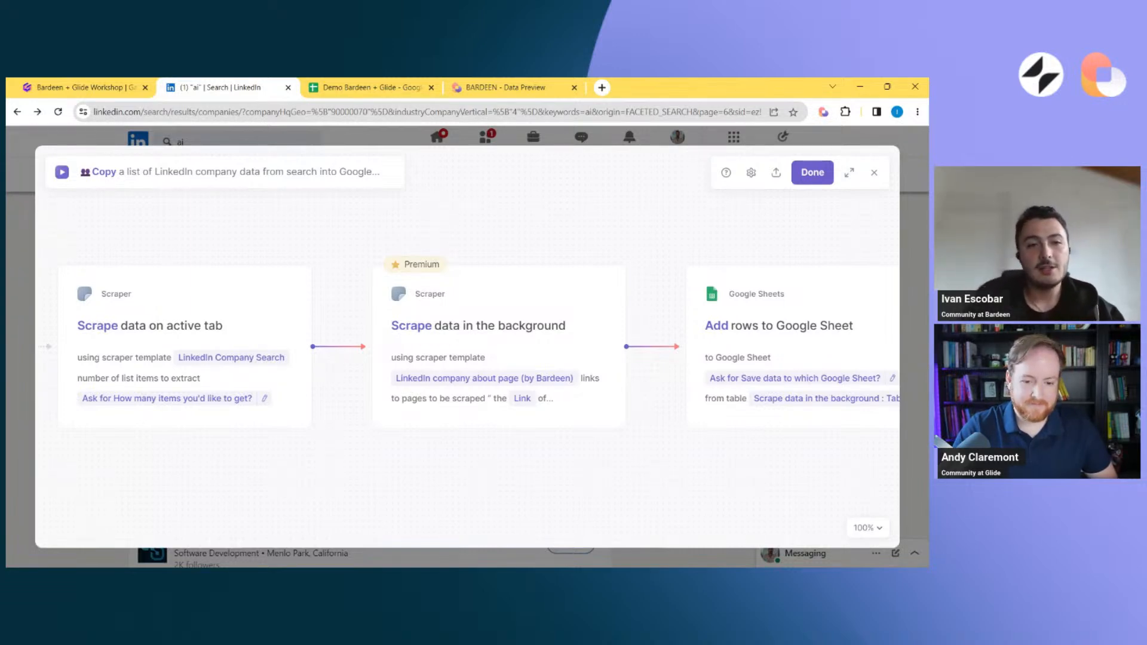
Examine the "Scrape data in the background" action's scraper template, page links, extraction limits, custom delay and incognito setting
{"action": "mouse_move", "coordinate": [181, 336]}
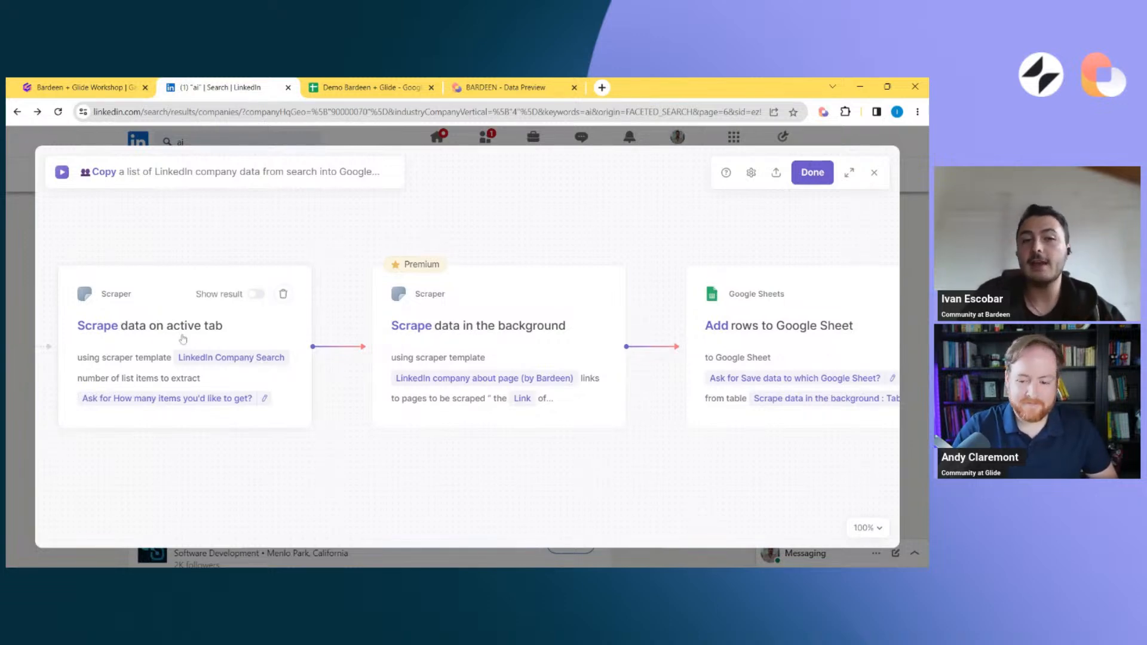
{"action": "left_click", "coordinate": [453, 332]}
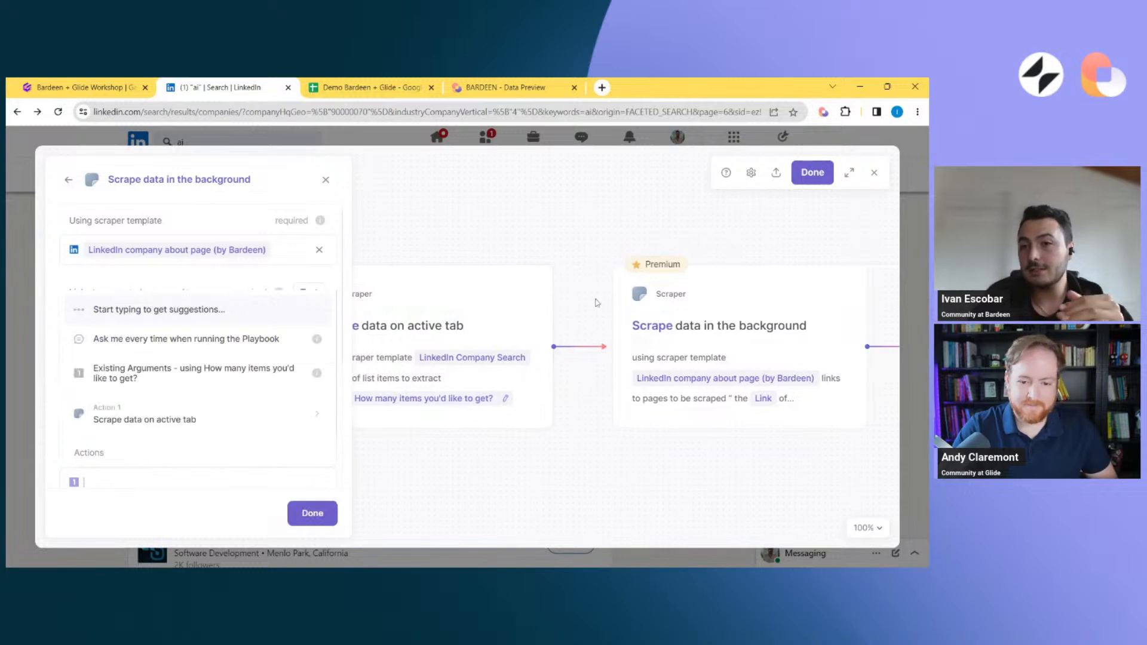
{"action": "left_click", "coordinate": [236, 176]}
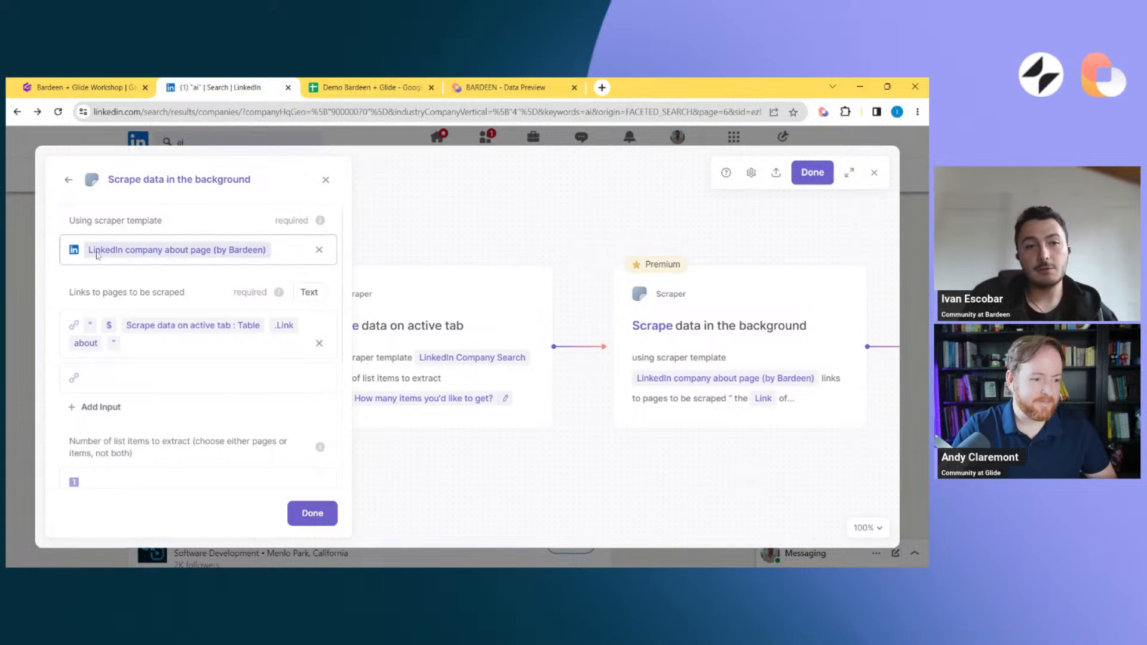
{"action": "scroll", "coordinate": [135, 225], "scroll_direction": "down", "scroll_amount": 1}
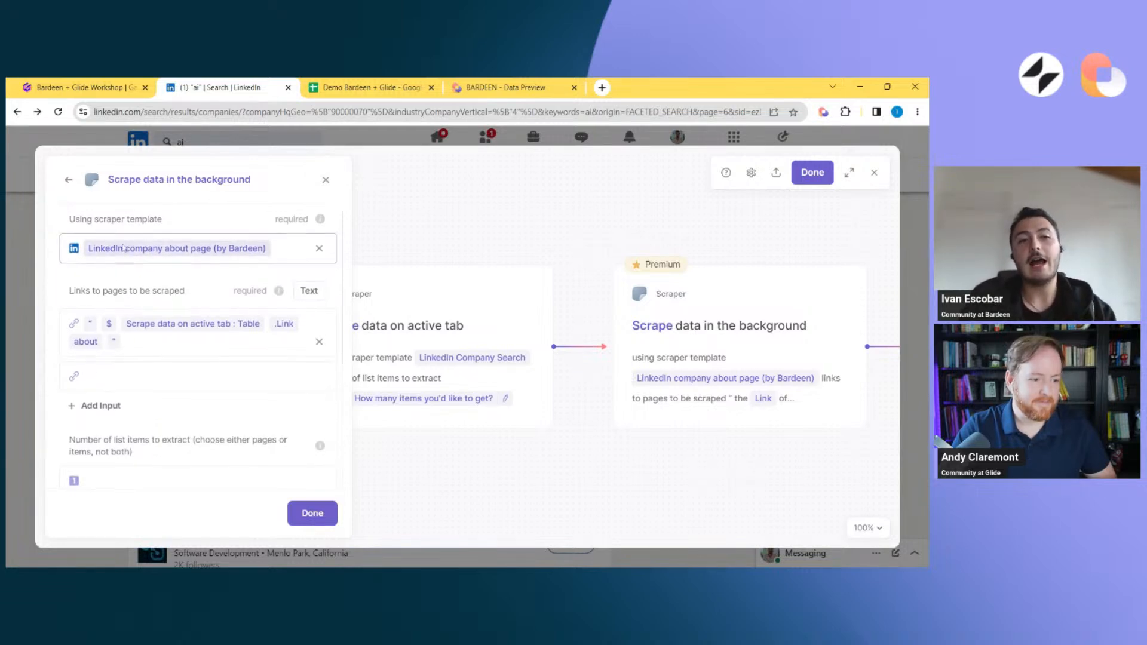
{"action": "scroll", "coordinate": [124, 248], "scroll_direction": "up", "scroll_amount": 1}
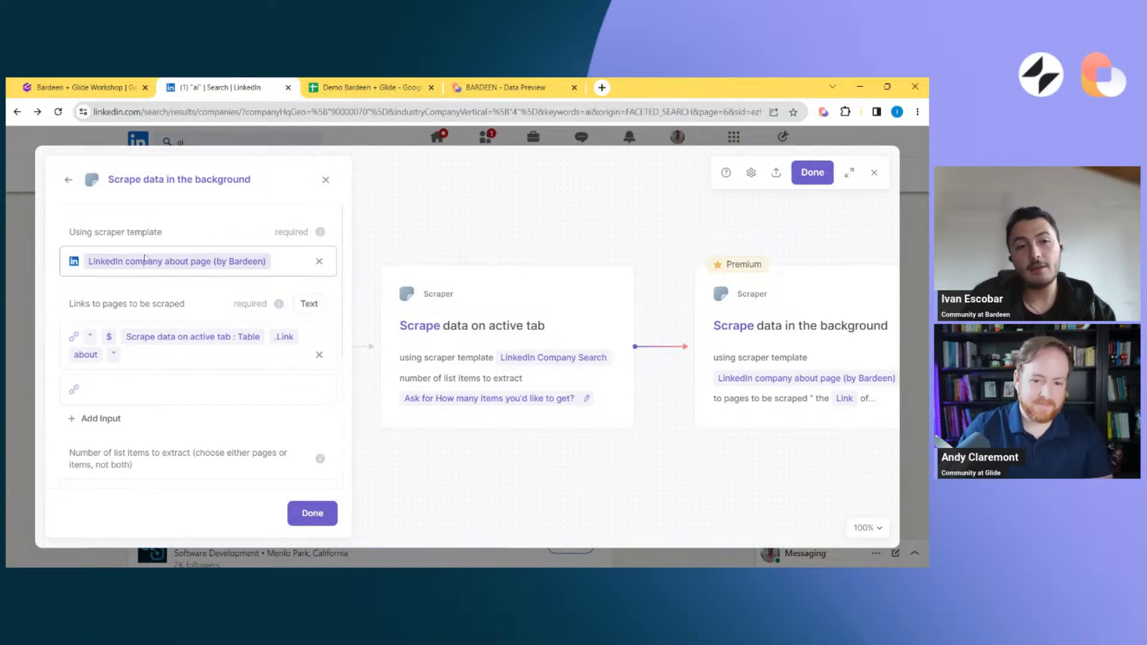
{"action": "scroll", "coordinate": [171, 413], "scroll_direction": "down", "scroll_amount": 4}
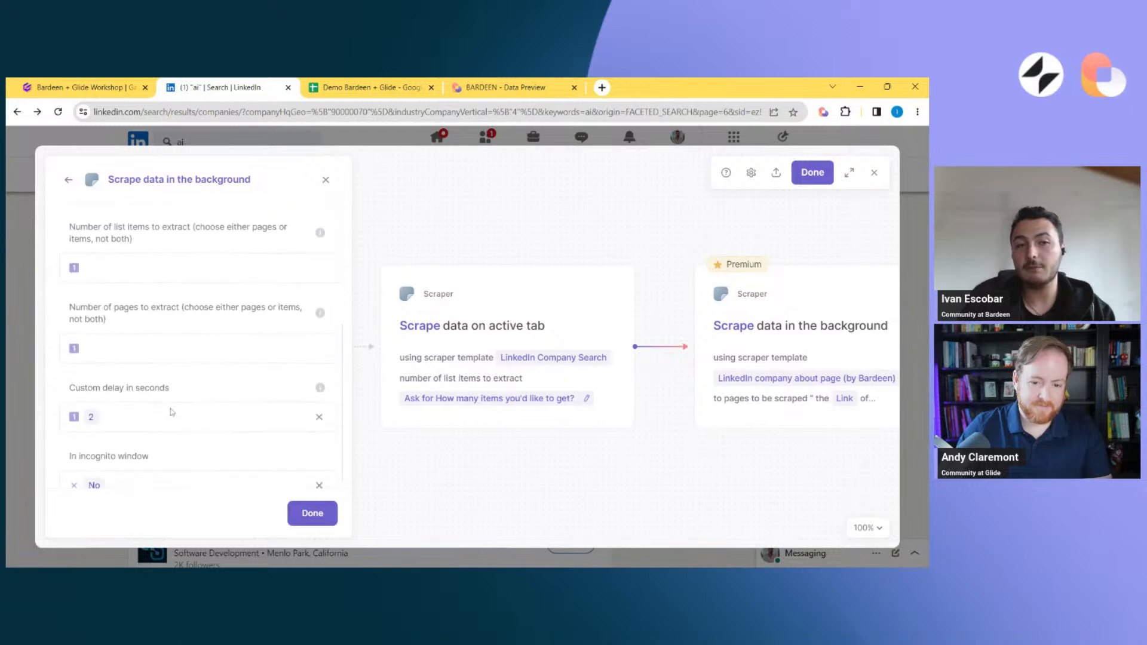
{"action": "scroll", "coordinate": [172, 413], "scroll_direction": "up", "scroll_amount": 4}
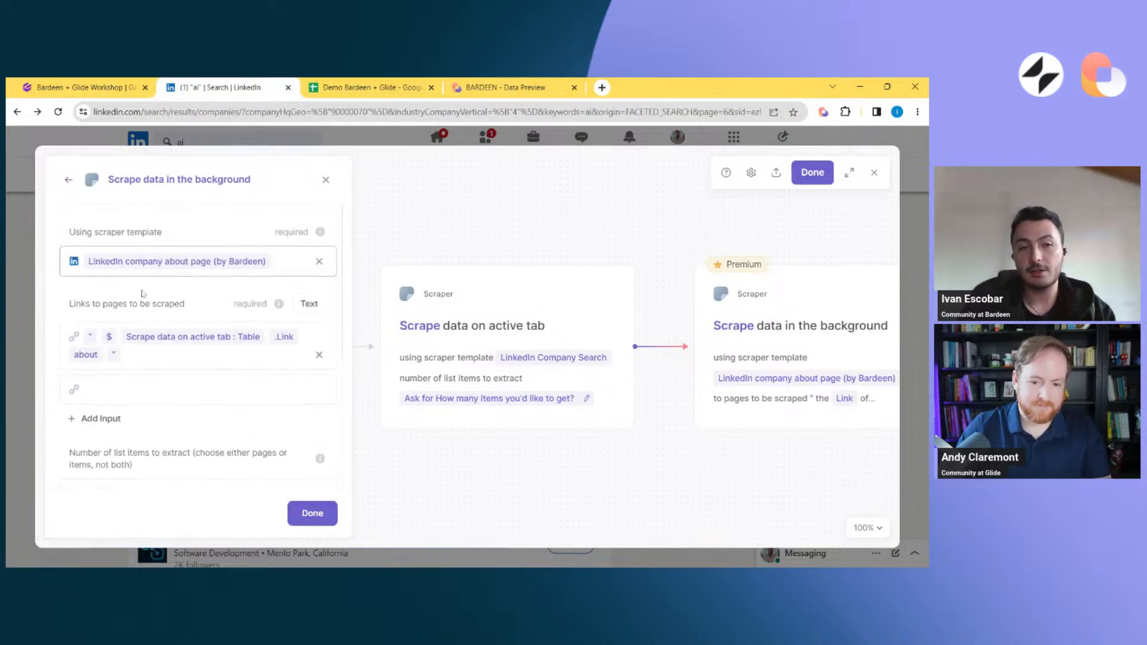
{"action": "scroll", "coordinate": [134, 414], "scroll_direction": "down", "scroll_amount": 4}
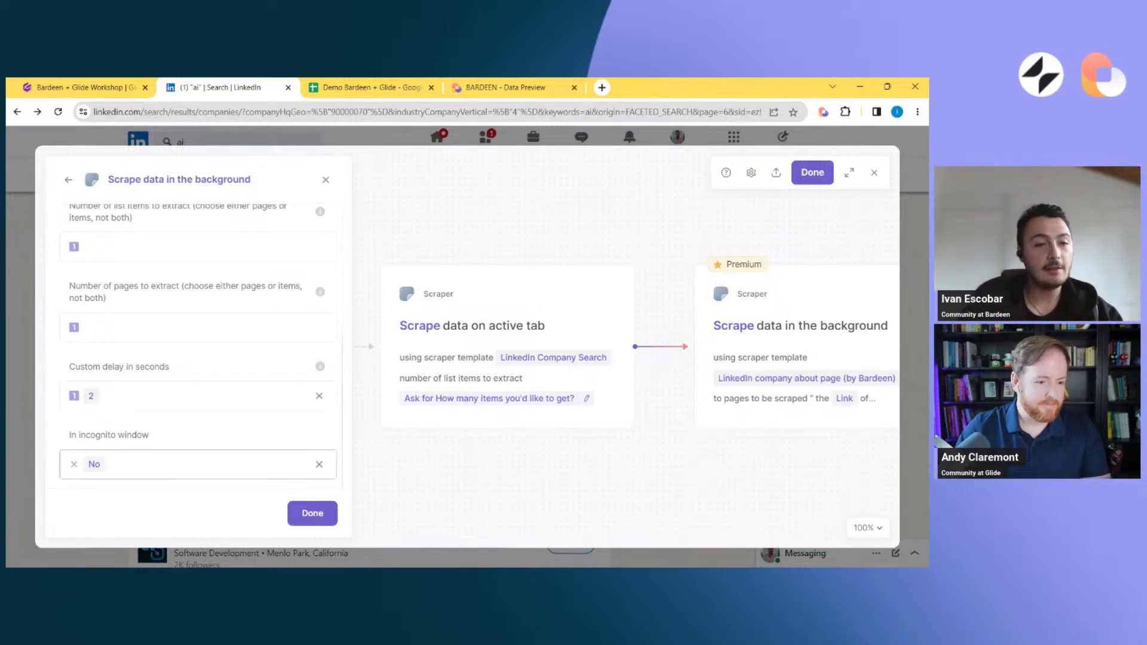
{"action": "scroll", "coordinate": [608, 386], "scroll_direction": "right", "scroll_amount": 6}
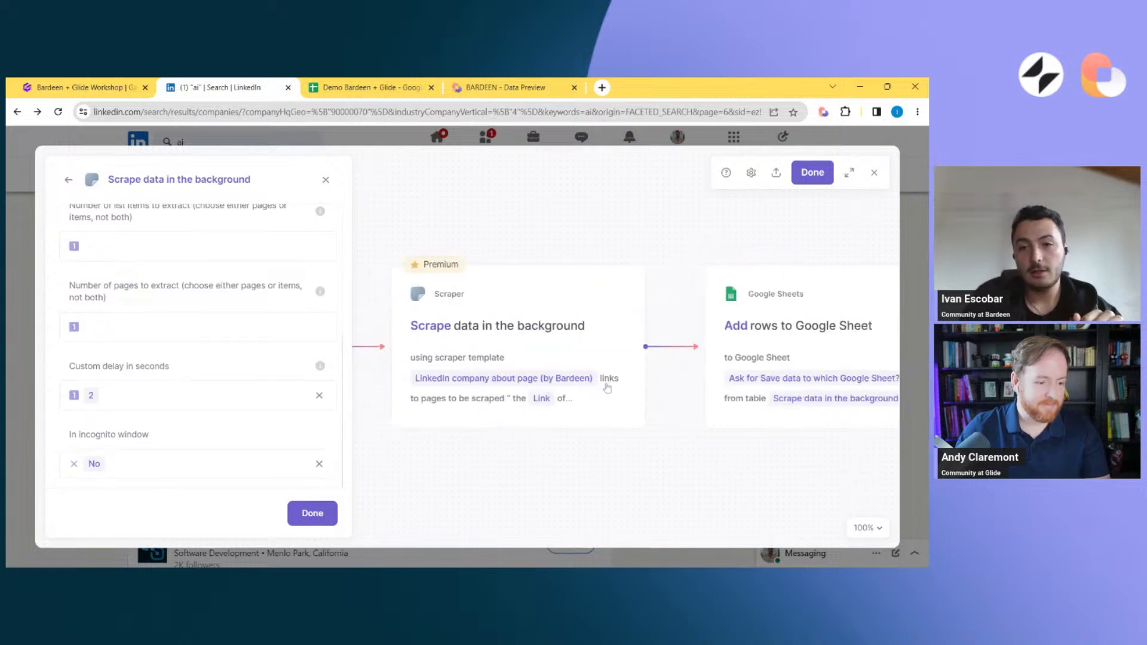
Review the destination and source table of the "Add rows to Google Sheet" action, then save the playbook
{"action": "left_click", "coordinate": [715, 315]}
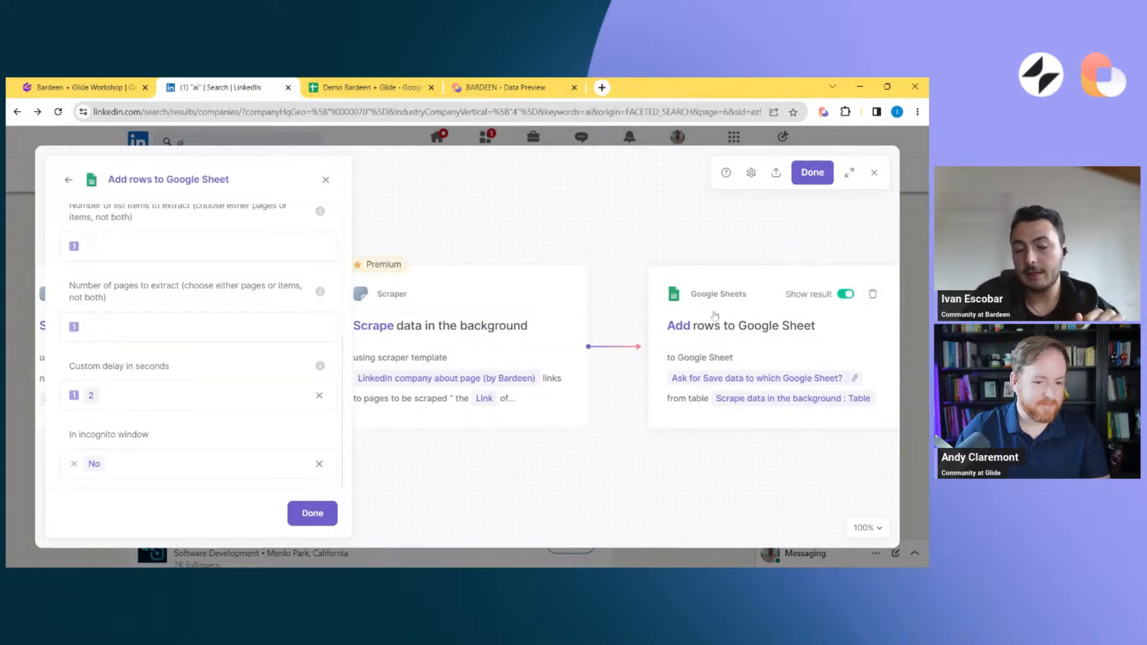
{"action": "left_click", "coordinate": [316, 514]}
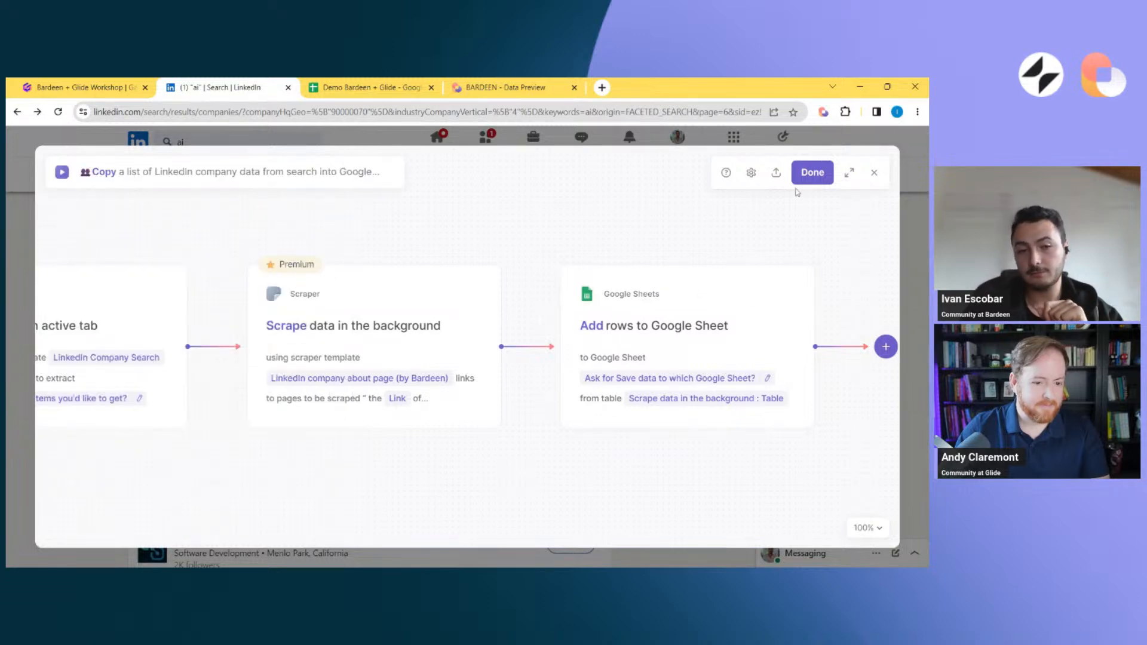
{"action": "left_click", "coordinate": [813, 172]}
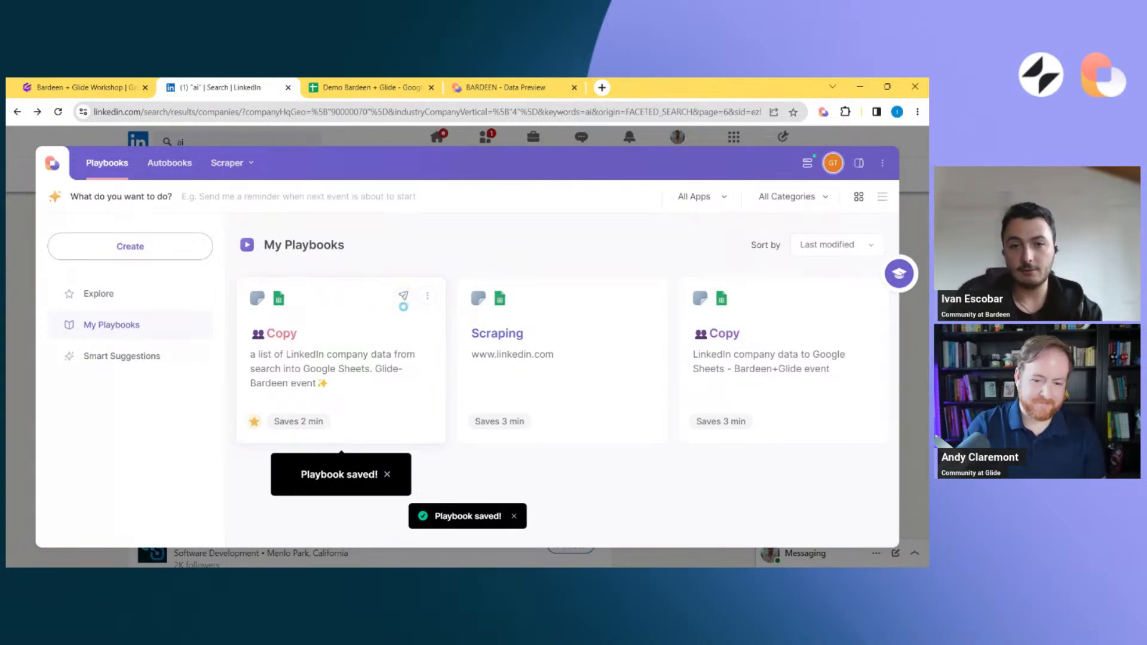
Copy the share link of the "Copy a list of LinkedIn company data" playbook and open it in a new browser tab
{"action": "left_click", "coordinate": [404, 297]}
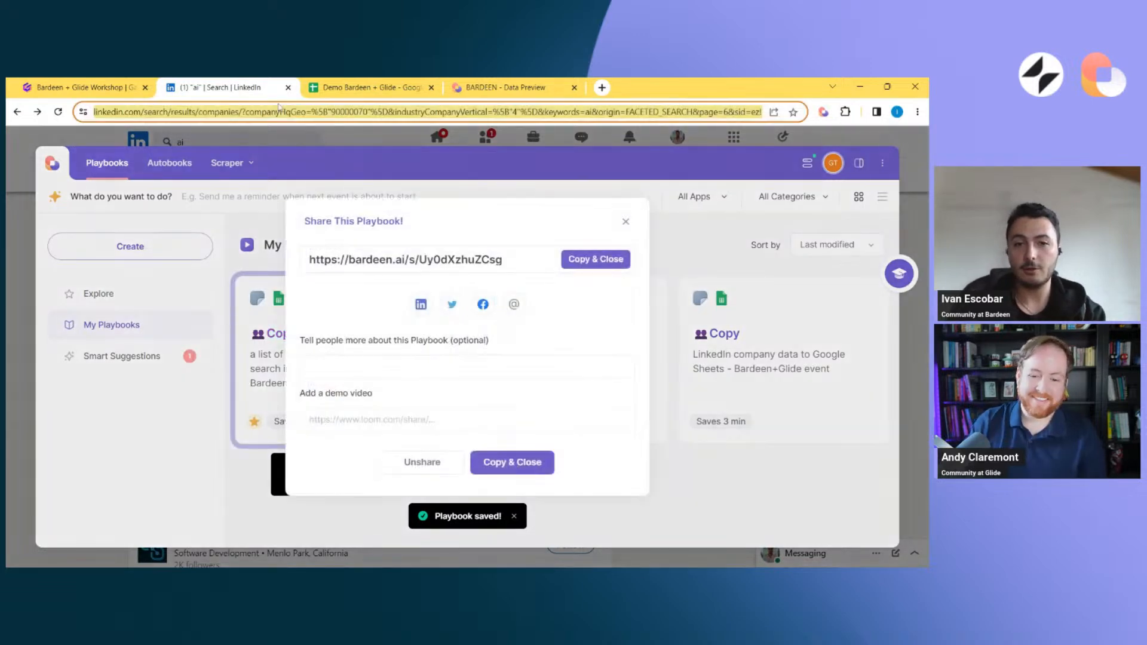
{"action": "left_click", "coordinate": [595, 259]}
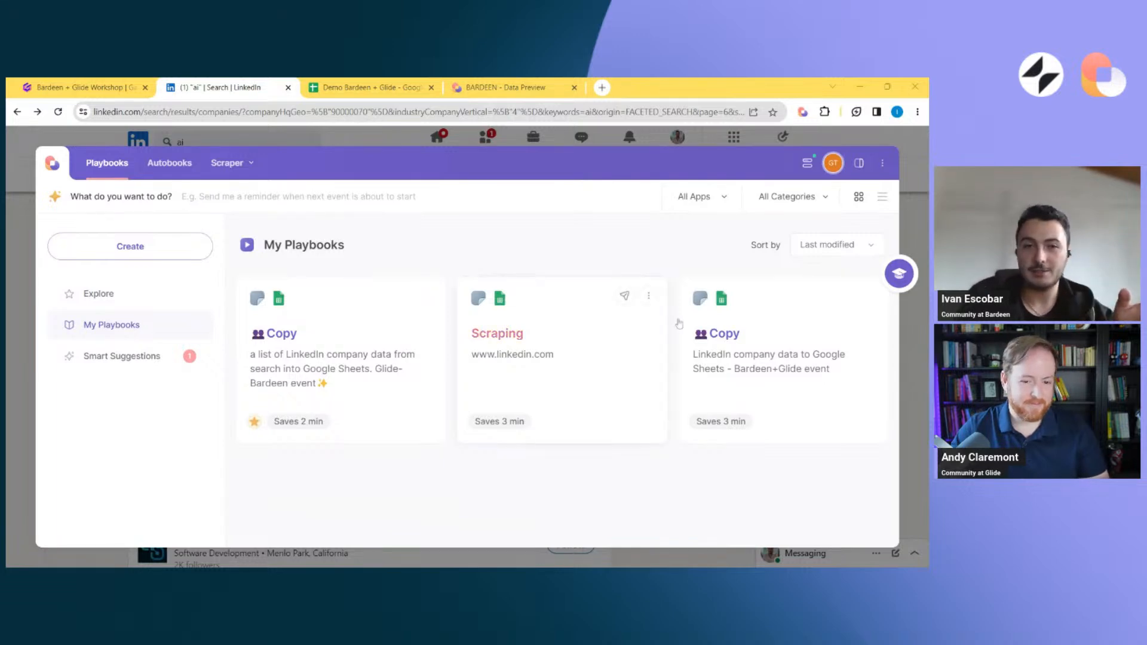
{"action": "left_click", "coordinate": [13, 327]}
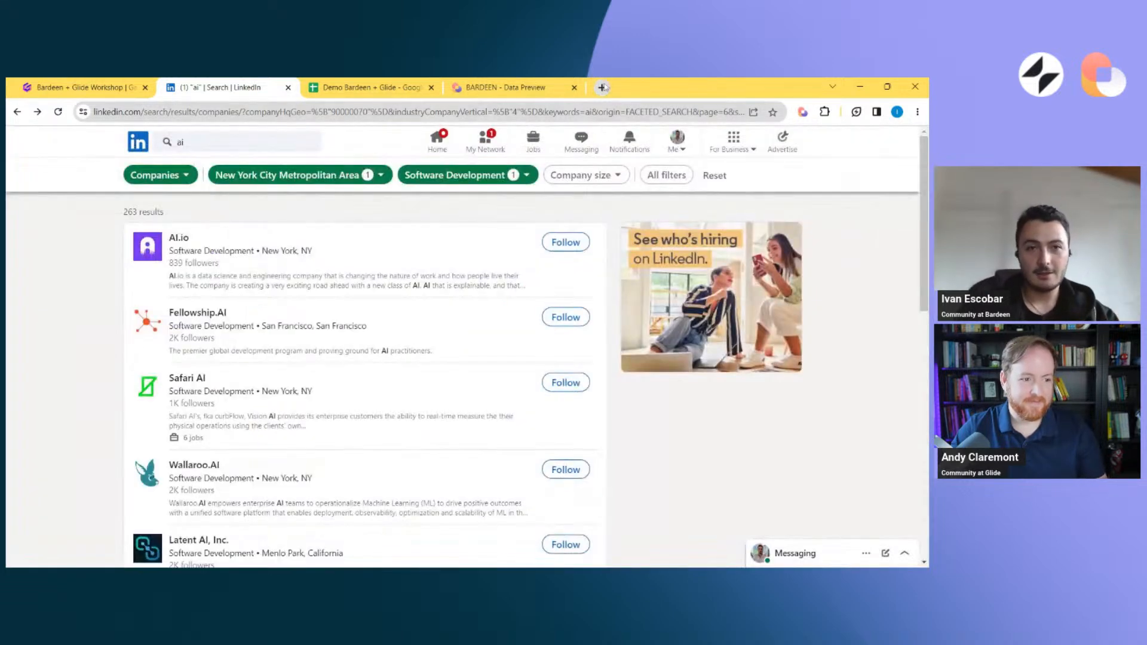
{"action": "left_click", "coordinate": [601, 87]}
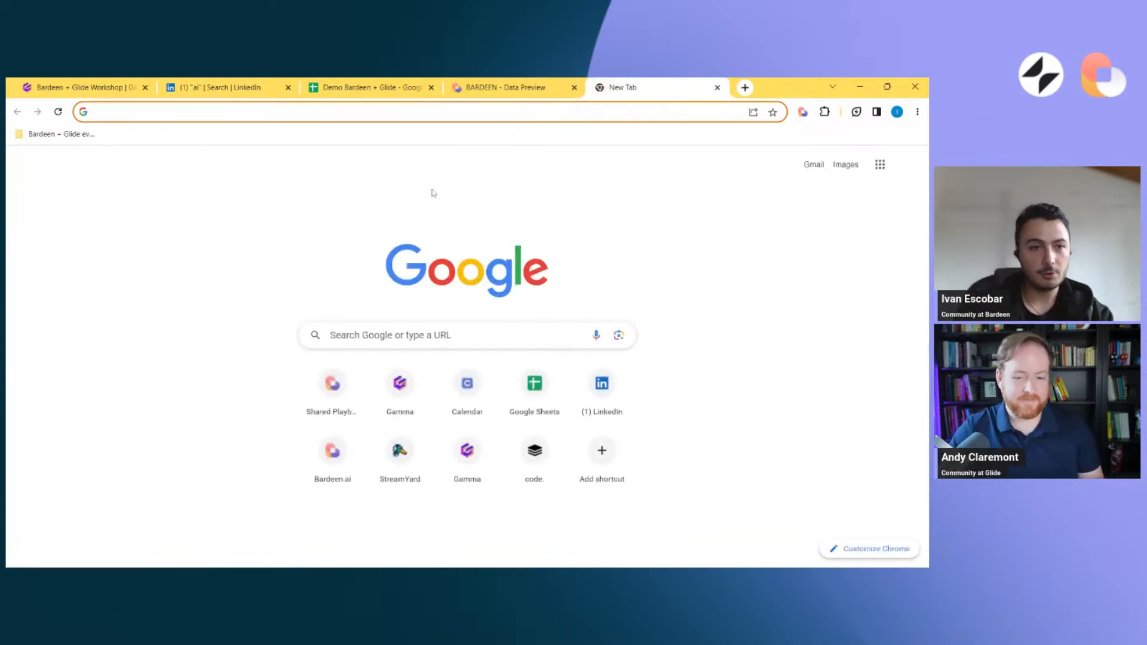
{"action": "type", "text": "https://bardeen.ai/s/Uy0dXzhuZCsghttps://bardeen.ai/s/Uy0dXzhuZCsg"}
{"action": "key", "text": "ctrl+z"}
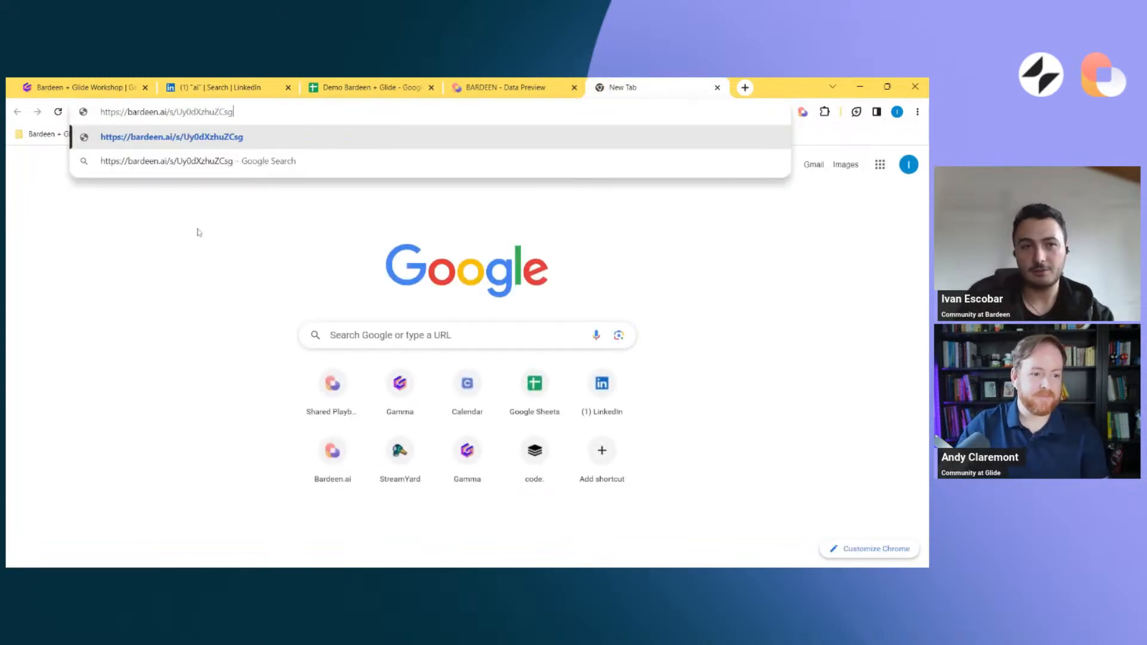
{"action": "key", "text": "Return"}
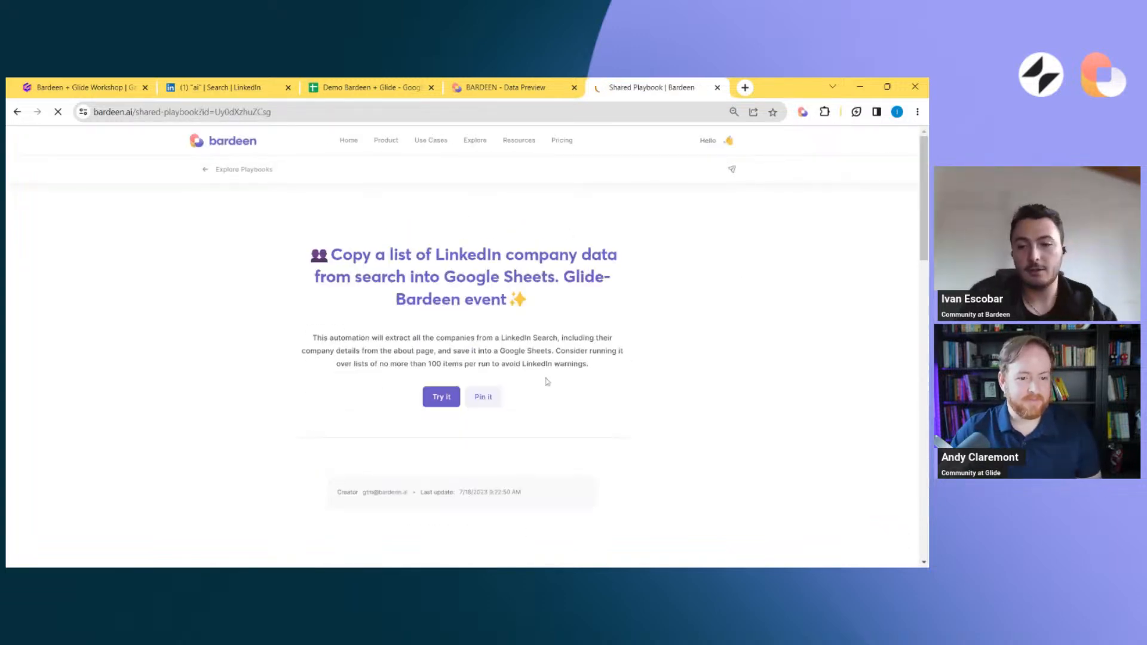
Pin the shared playbook to Bardeen and return to the LinkedIn company search results
{"action": "left_click", "coordinate": [484, 396]}
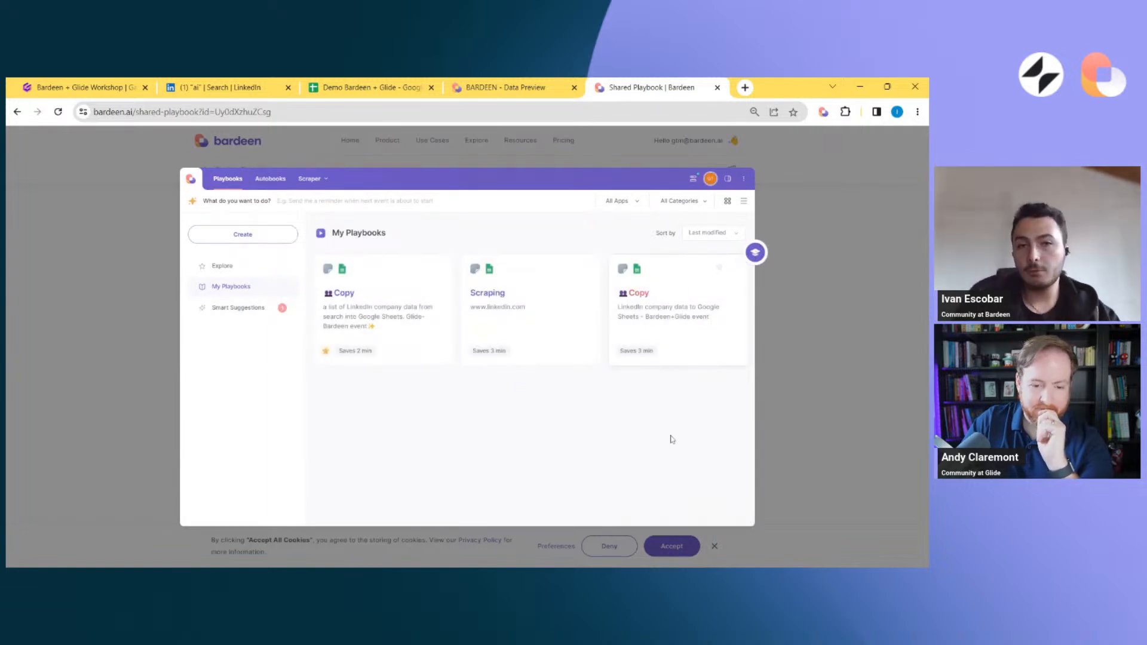
{"action": "left_click", "coordinate": [281, 82]}
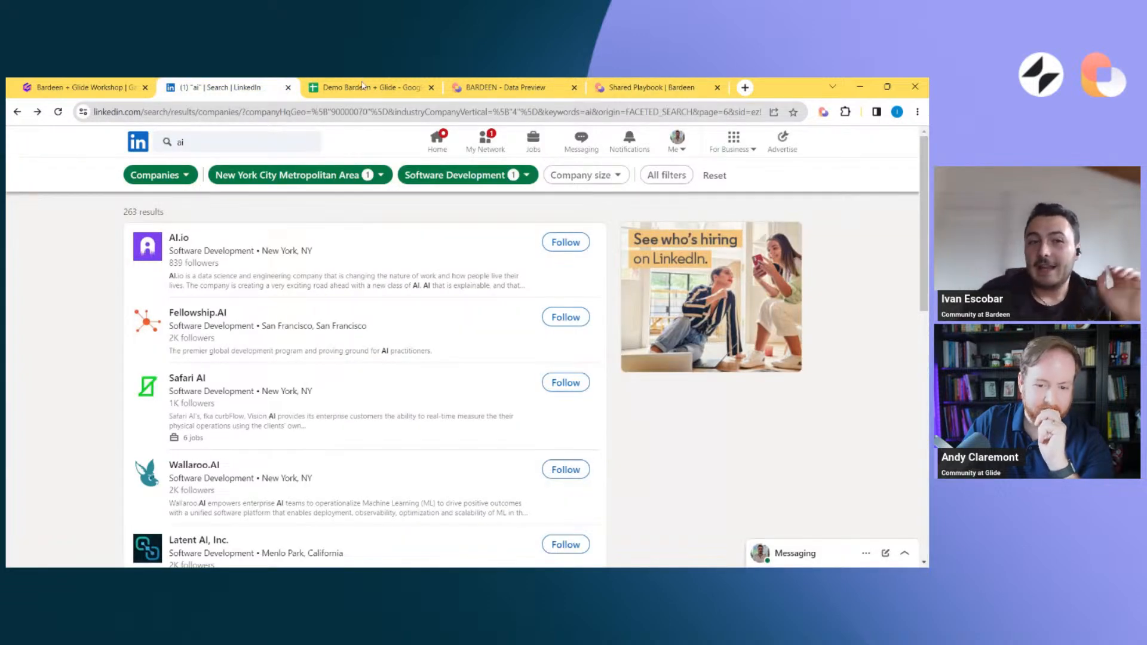
Start the "Copy a list of LinkedIn company data" playbook on the LinkedIn search results and set the number of items to 10
{"action": "left_click", "coordinate": [824, 113]}
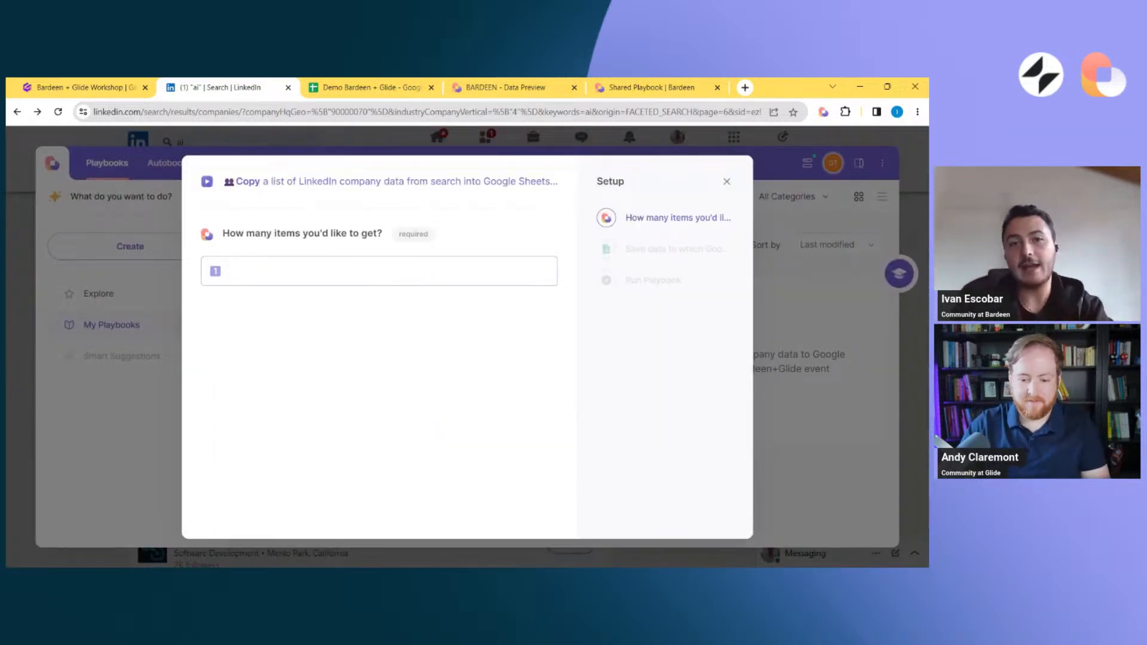
{"action": "left_click", "coordinate": [378, 271]}
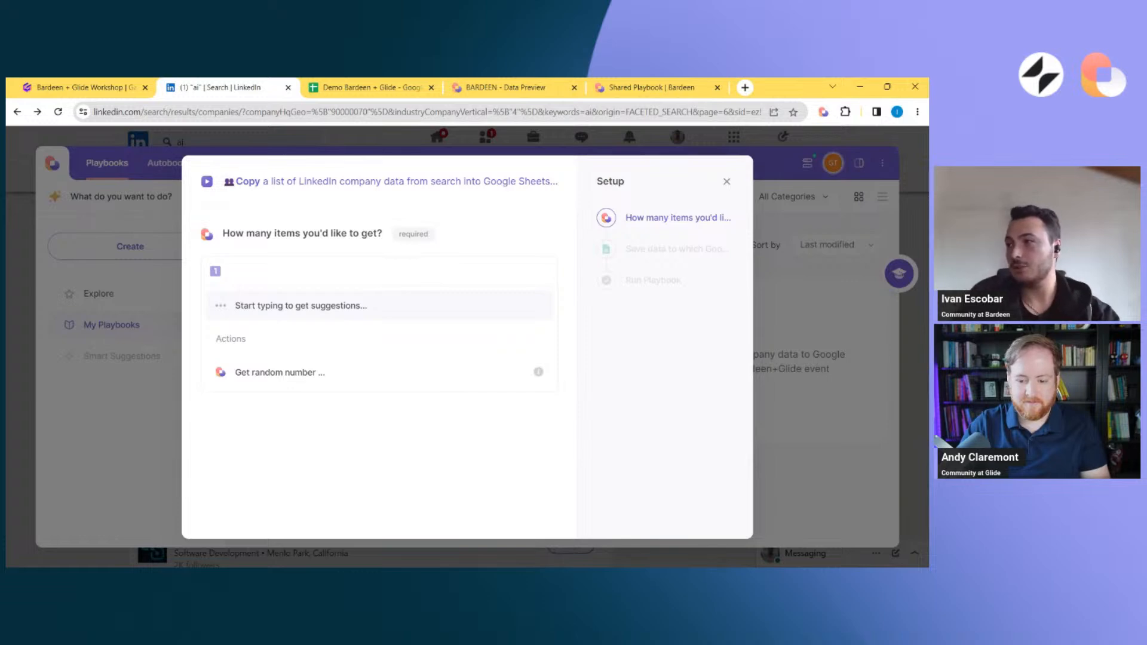
{"action": "type", "text": "20"}
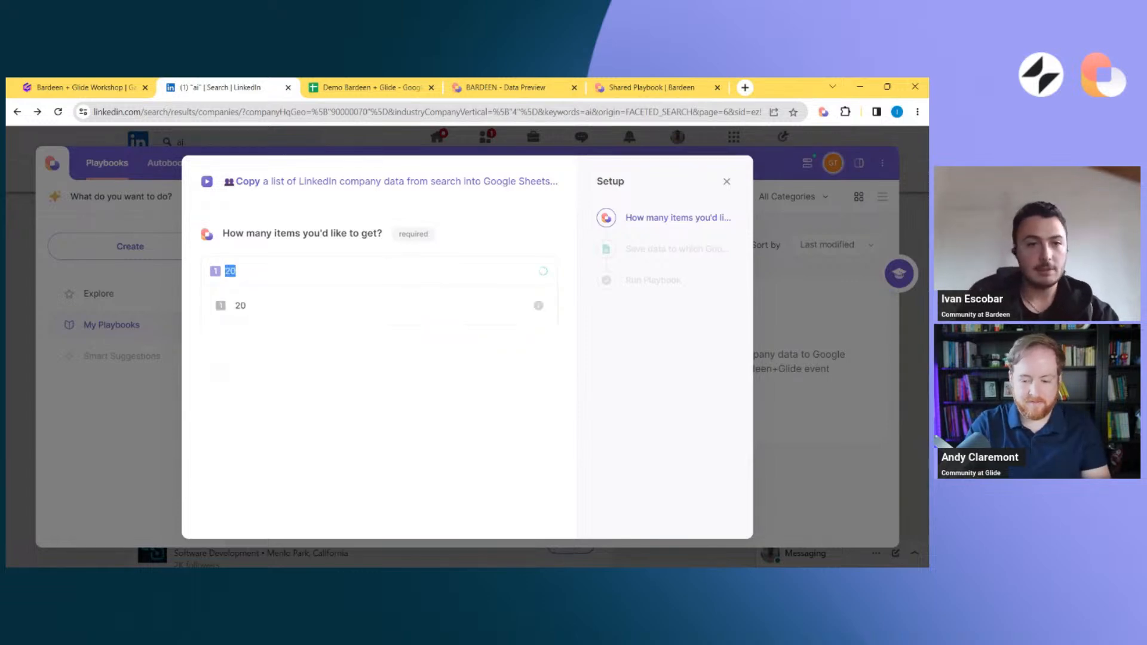
{"action": "key", "text": "BackSpace"}
{"action": "key", "text": "BackSpace"}
{"action": "type", "text": "10"}
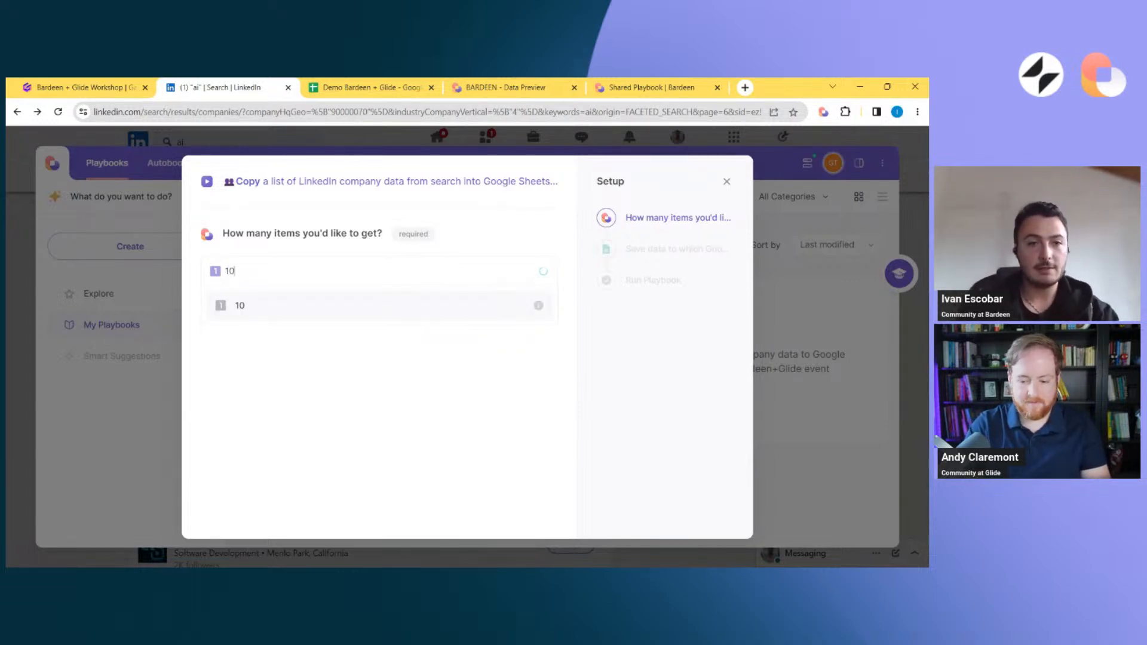
{"action": "key", "text": "Return"}
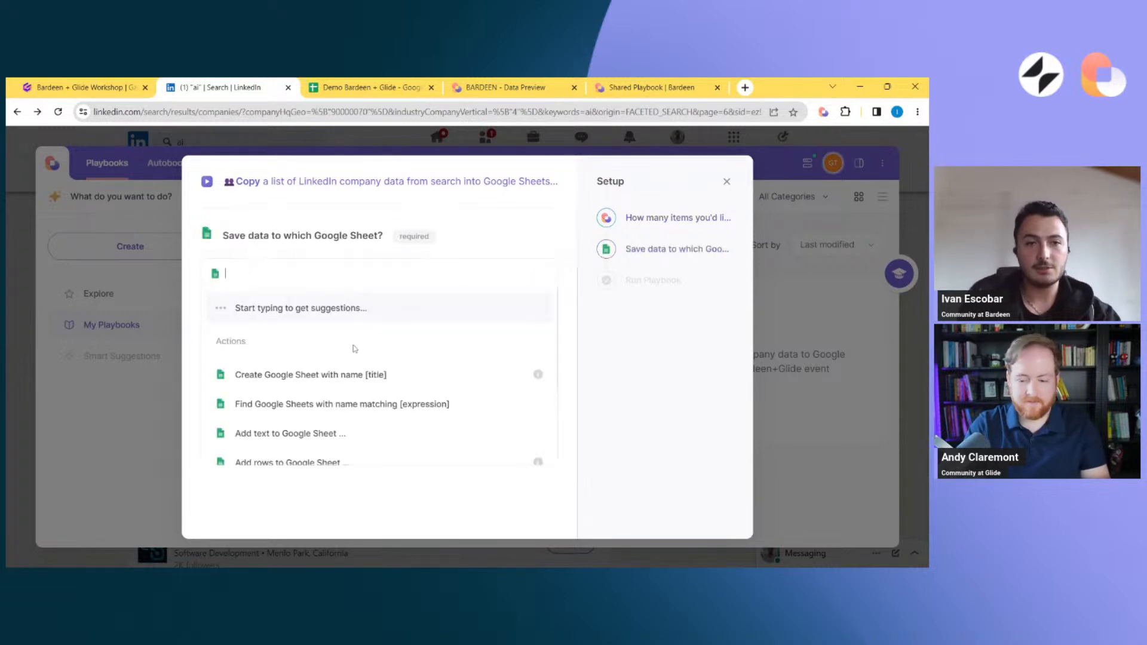
Set the playbook to save its data to a newly created Google Sheet named "NY Companies in softwared developemnt AI space"
{"action": "left_click", "coordinate": [331, 387]}
{"action": "type", "text": "NY"}
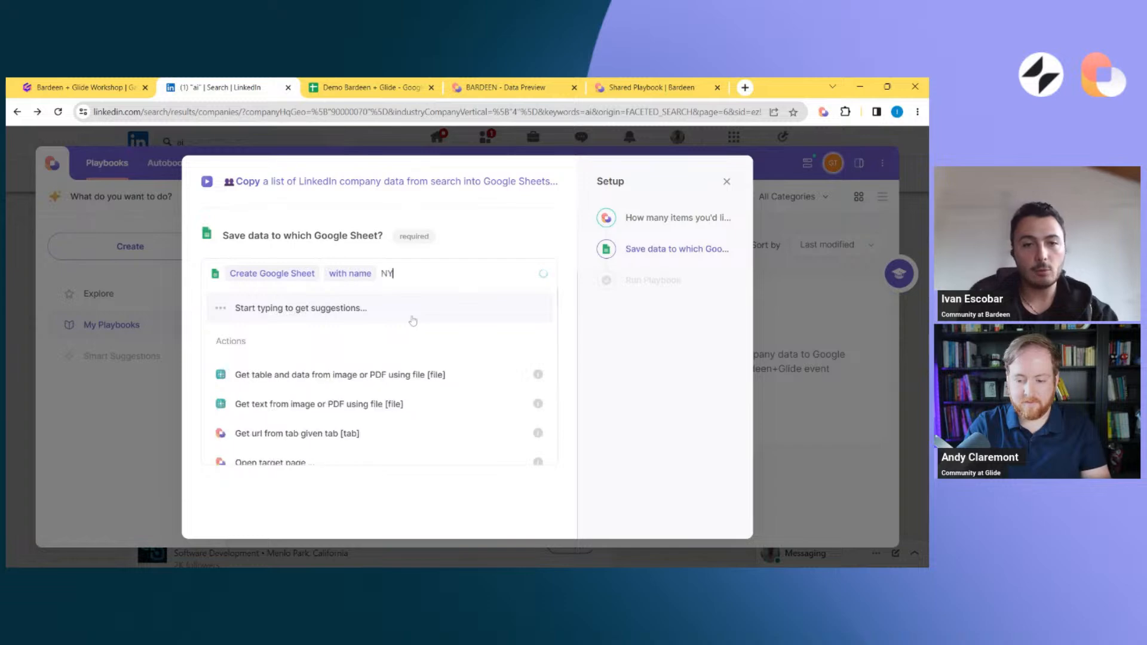
{"action": "type", "text": " Companies"}
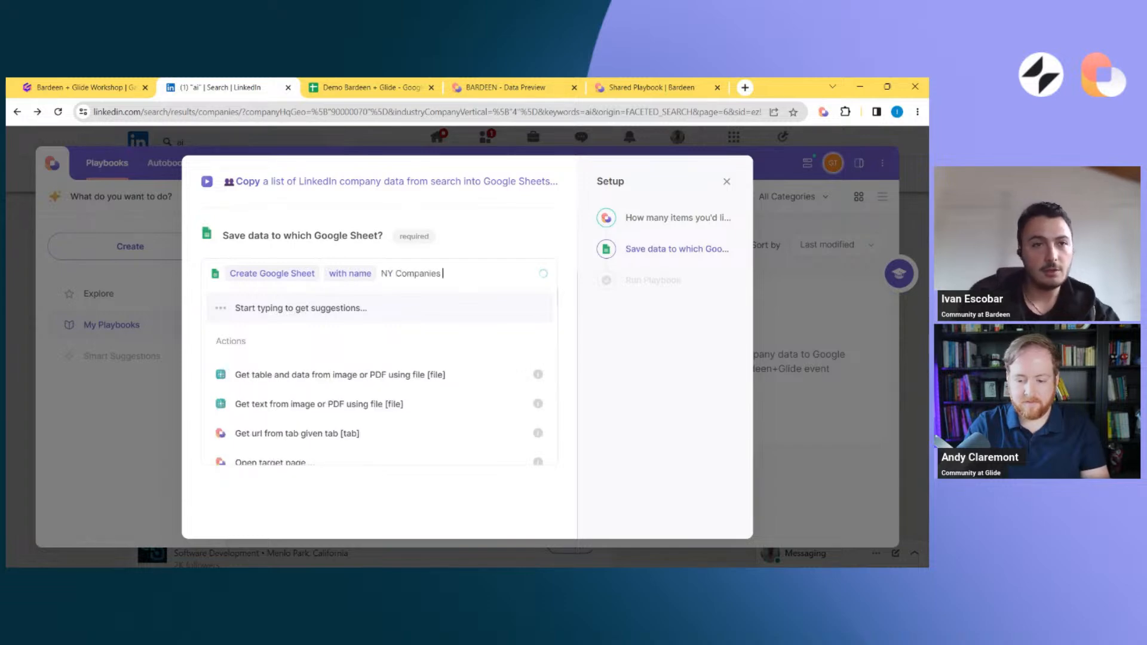
{"action": "type", "text": " in so"}
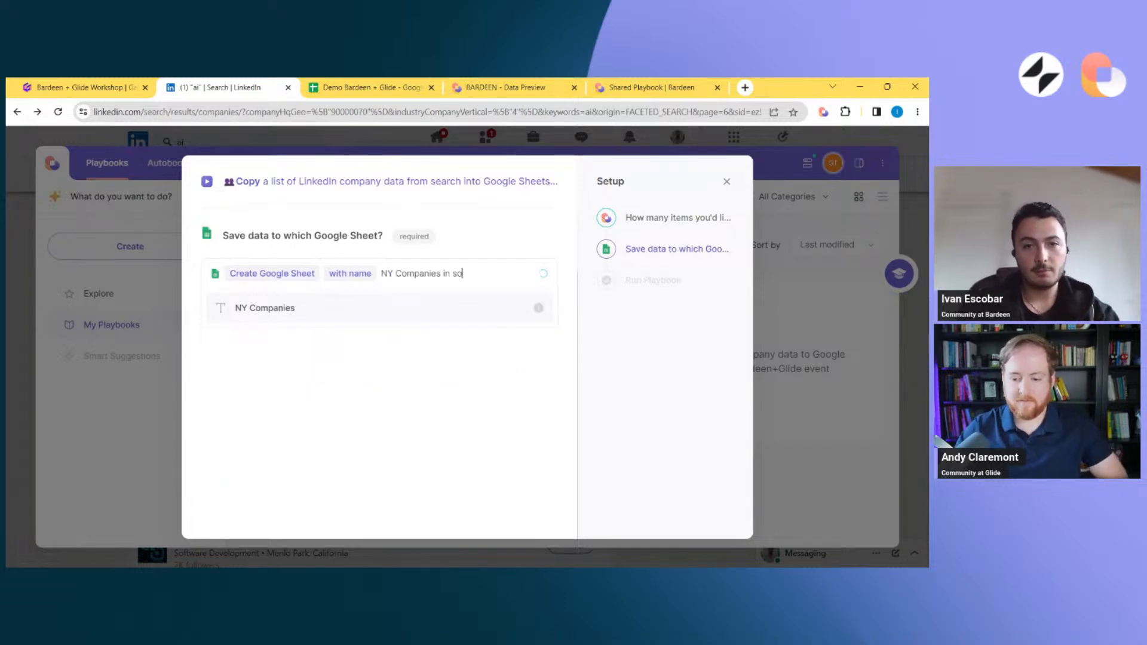
{"action": "type", "text": "ftwared develo"}
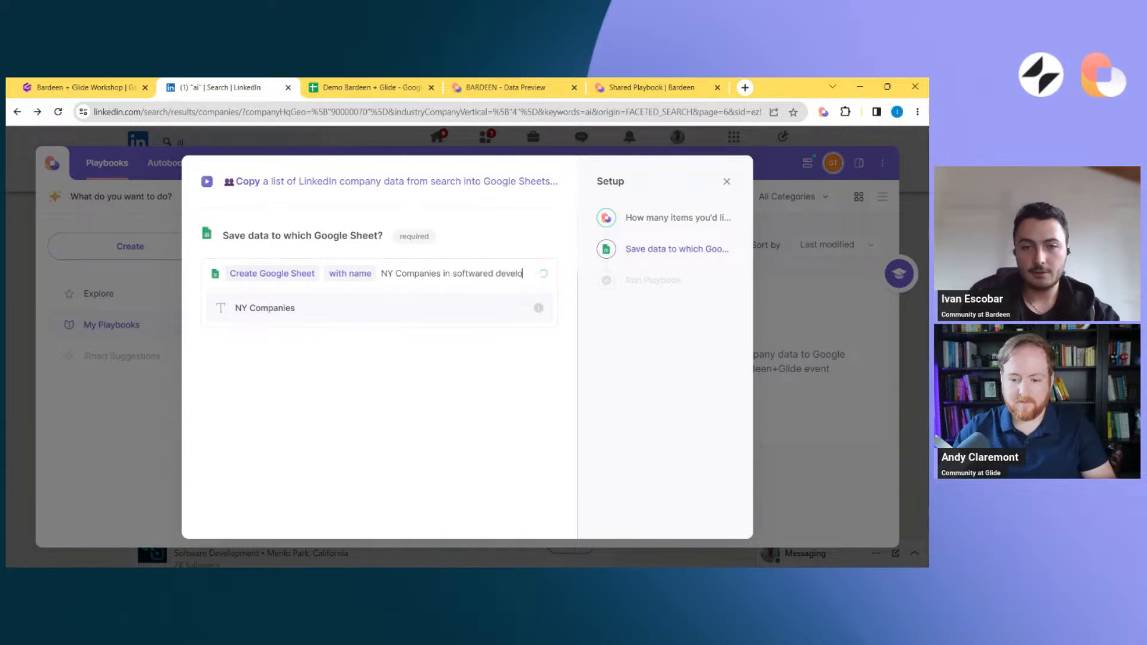
{"action": "type", "text": "pemnt AI space"}
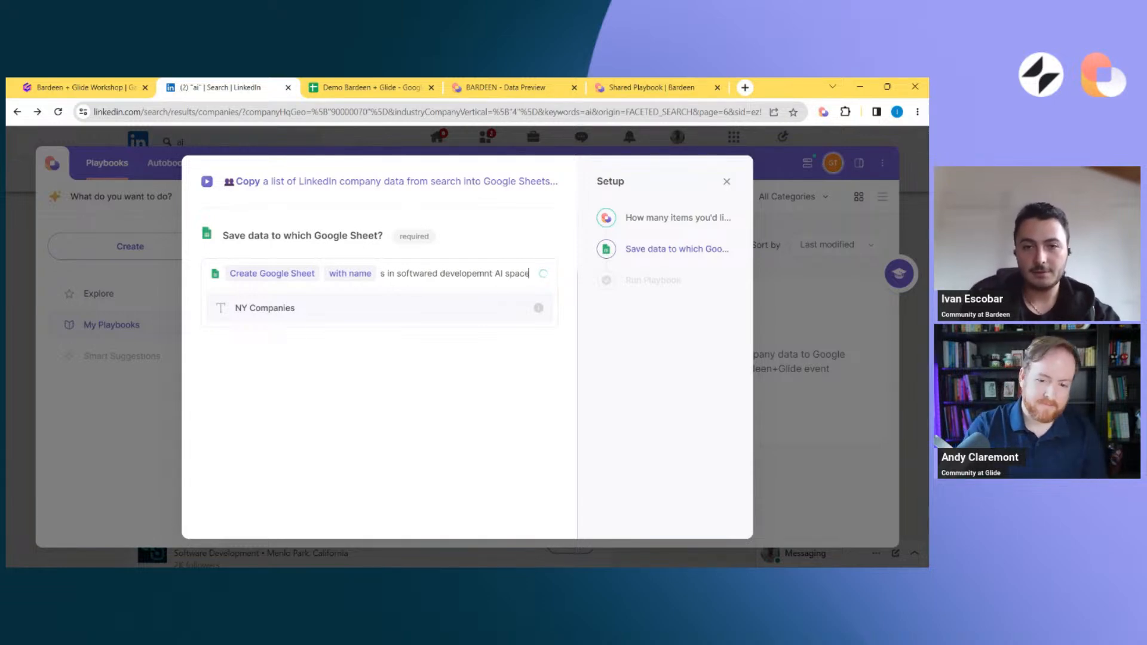
{"action": "left_click", "coordinate": [381, 307]}
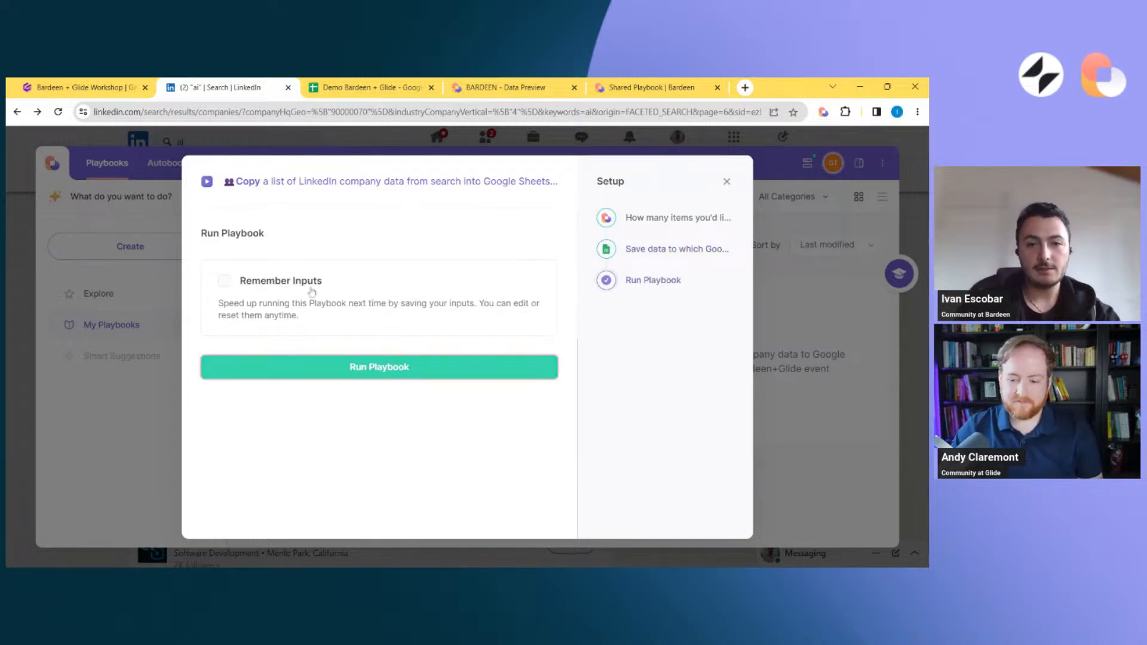
Review the playbook's setup inputs, leave Remember Inputs off and run the playbook
{"action": "scroll", "coordinate": [309, 287], "scroll_direction": "up", "scroll_amount": 3}
{"action": "scroll", "coordinate": [307, 468], "scroll_direction": "down", "scroll_amount": 3}
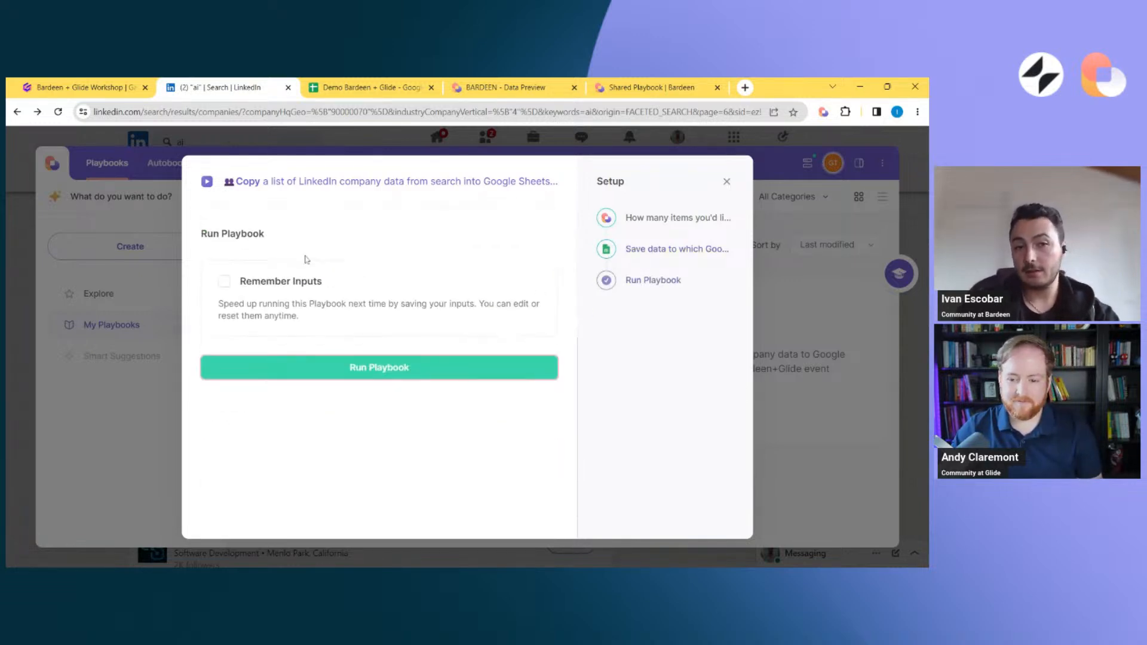
{"action": "scroll", "coordinate": [307, 257], "scroll_direction": "up", "scroll_amount": 2}
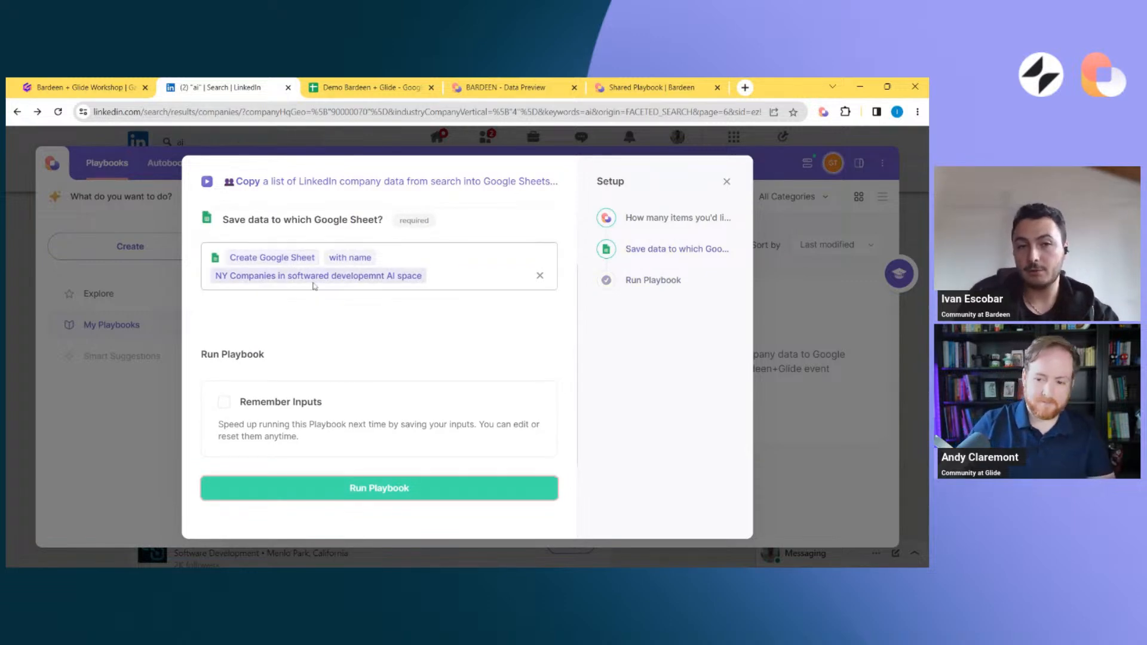
{"action": "scroll", "coordinate": [332, 445], "scroll_direction": "down", "scroll_amount": 1}
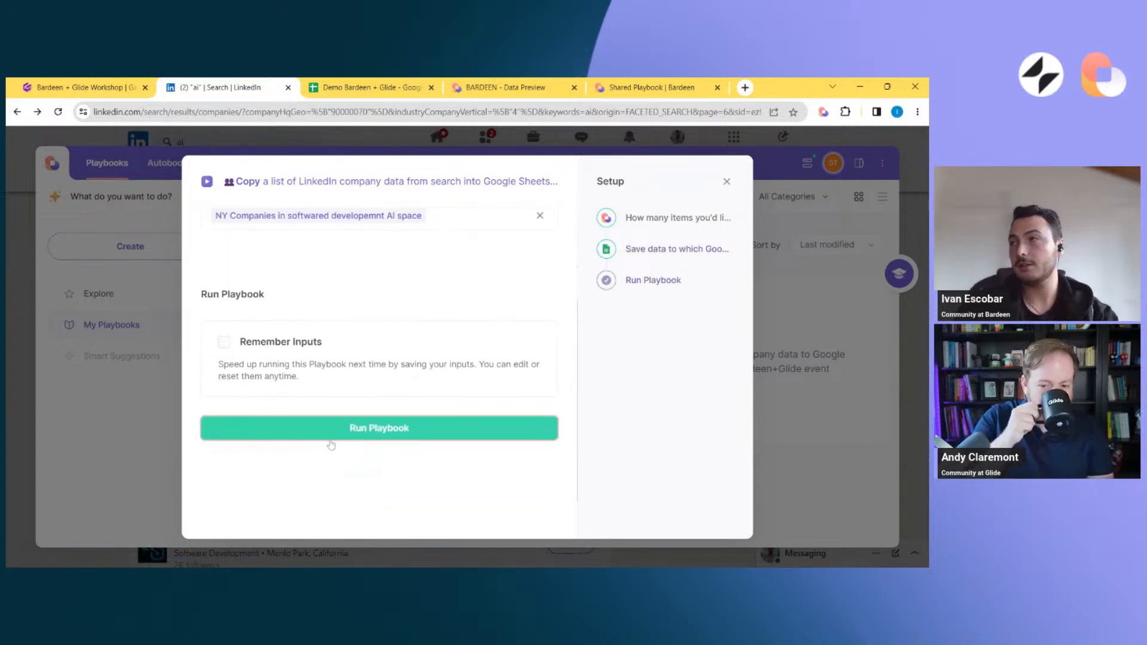
{"action": "left_click", "coordinate": [332, 443]}
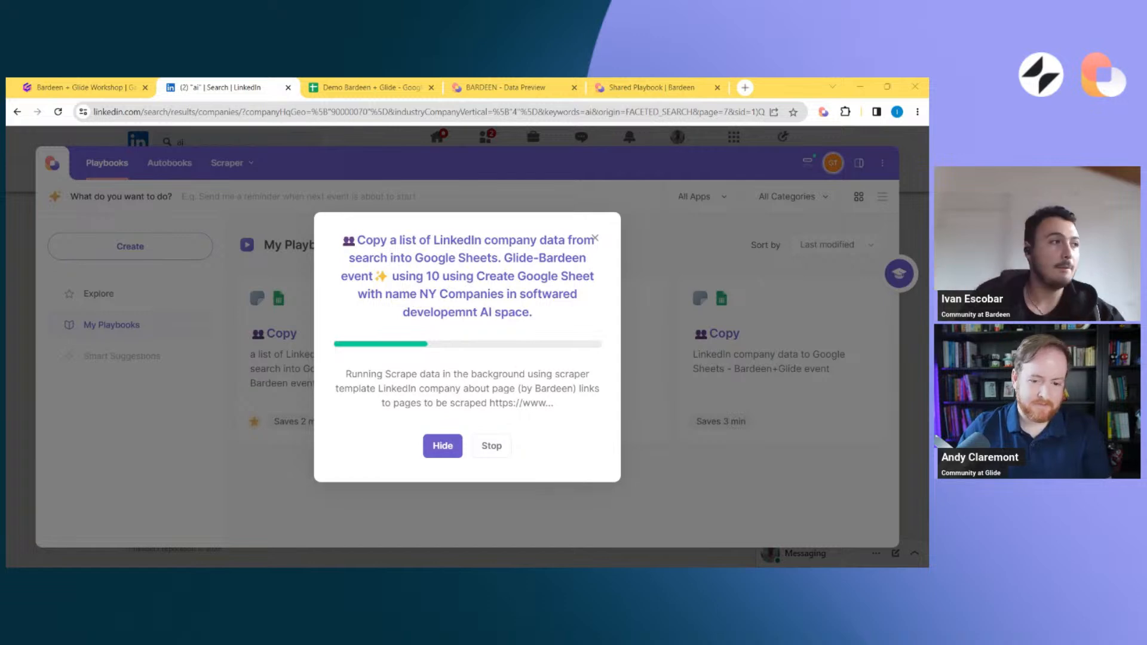
Stop the running playbook and open Bardeen's run history
{"action": "left_click", "coordinate": [500, 448]}
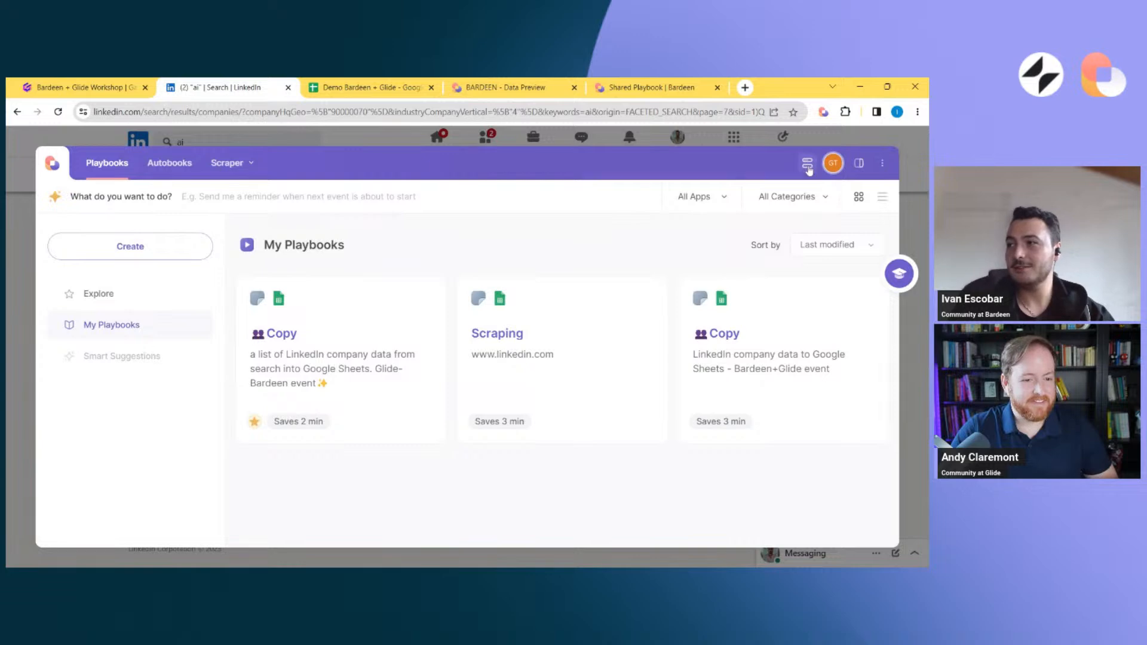
{"action": "left_click", "coordinate": [807, 162]}
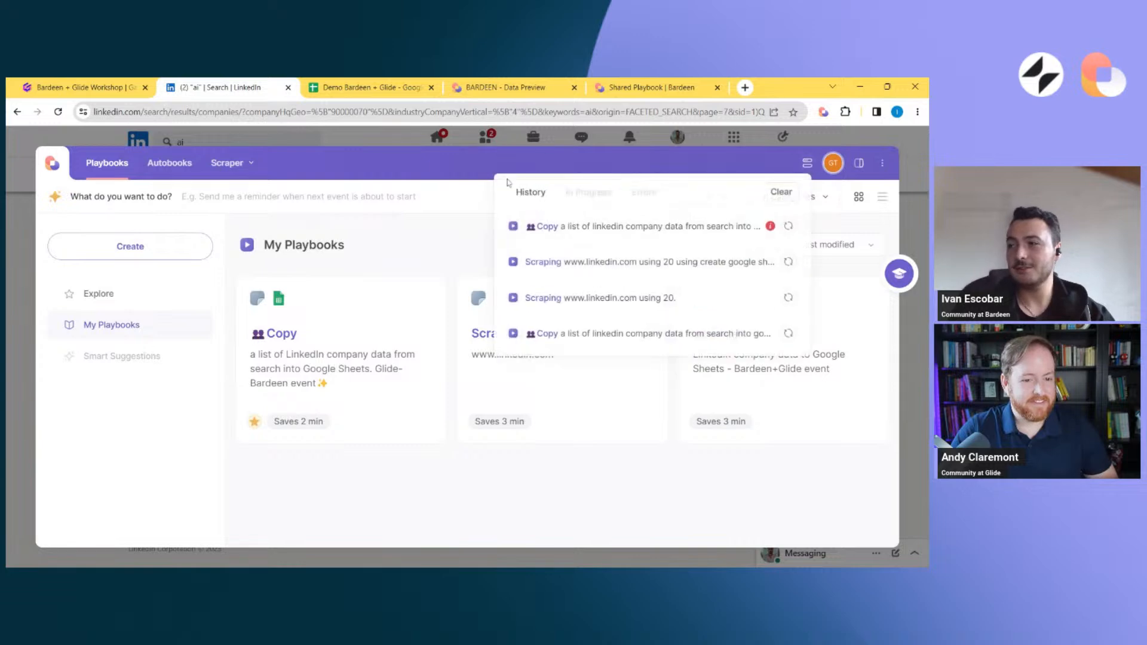
Find the "AI Companies in NY - Bardeen + Glide event" Google Sheet by searching for "ny" and open it in a new browser tab
{"action": "left_click", "coordinate": [366, 88]}
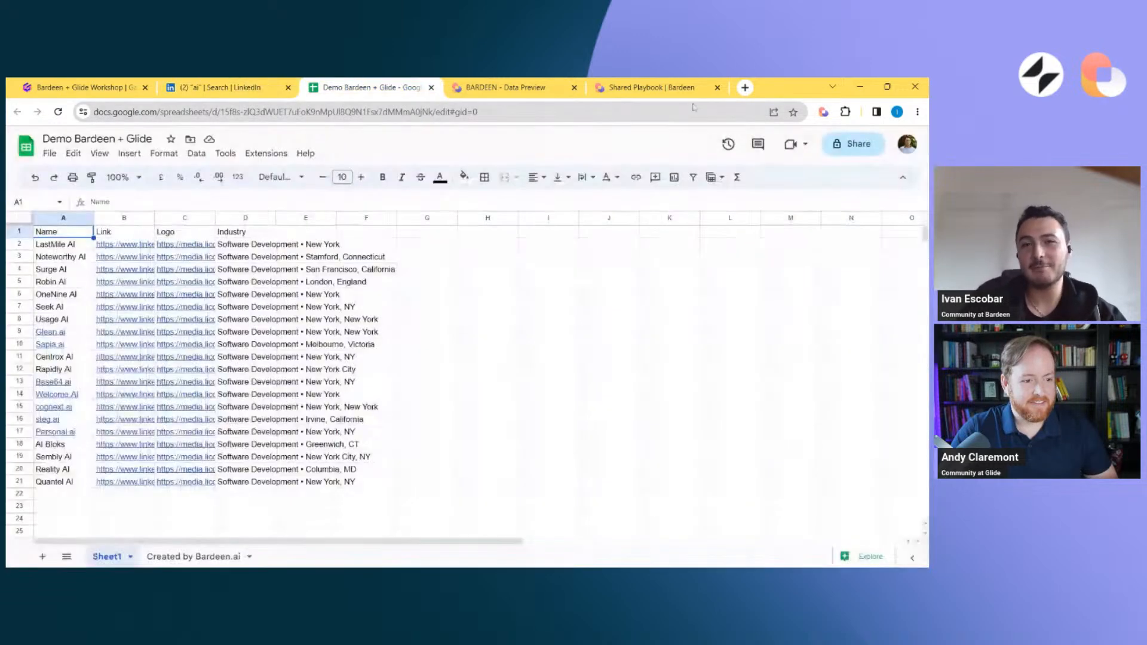
{"action": "left_click", "coordinate": [745, 88]}
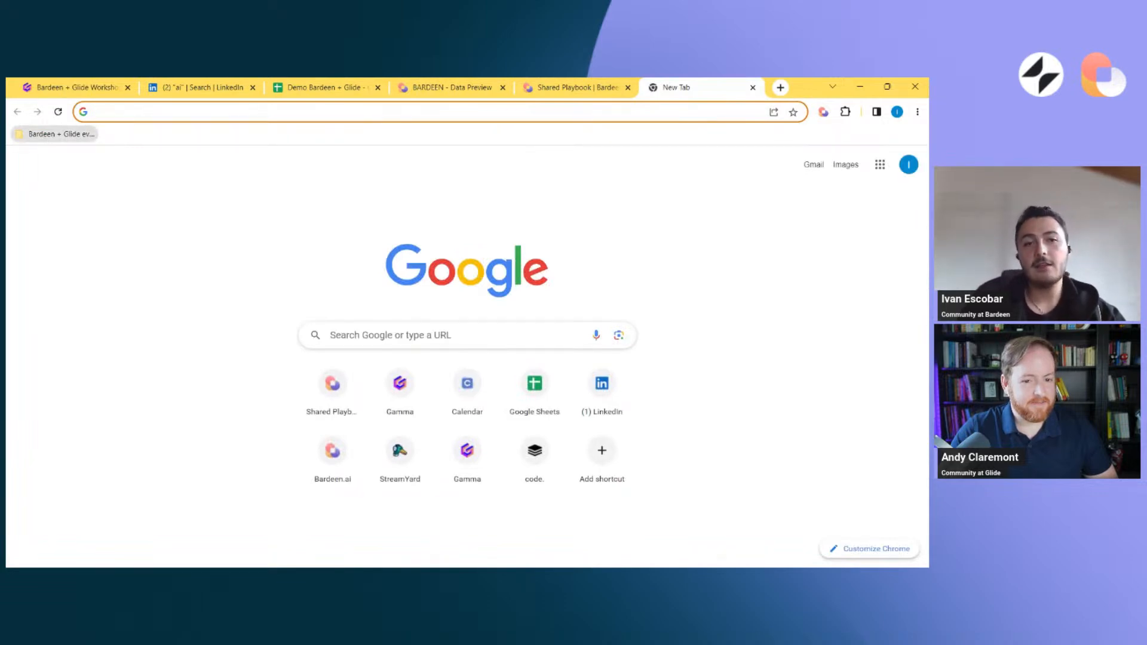
{"action": "left_click", "coordinate": [239, 112]}
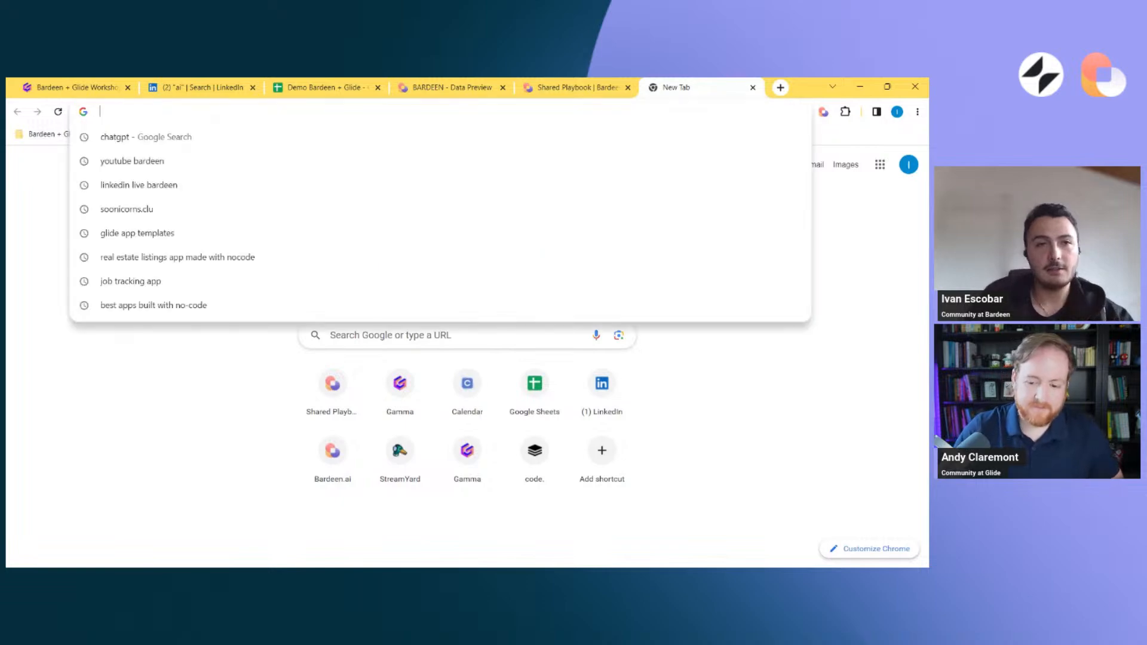
{"action": "type", "text": "ny"}
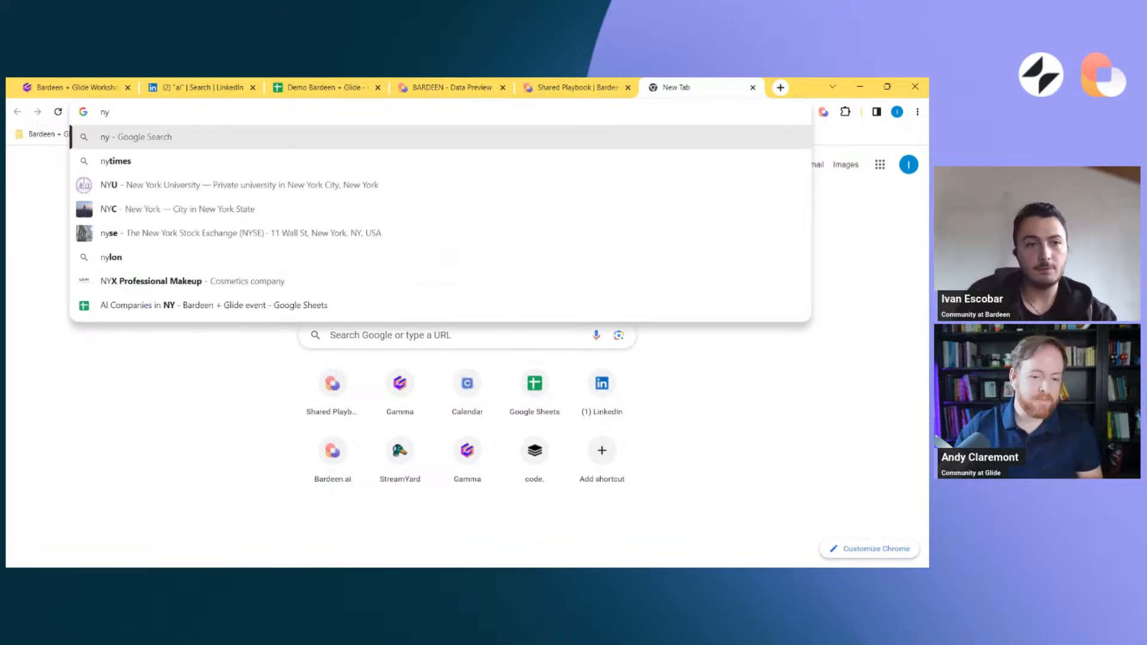
{"action": "left_click", "coordinate": [165, 305]}
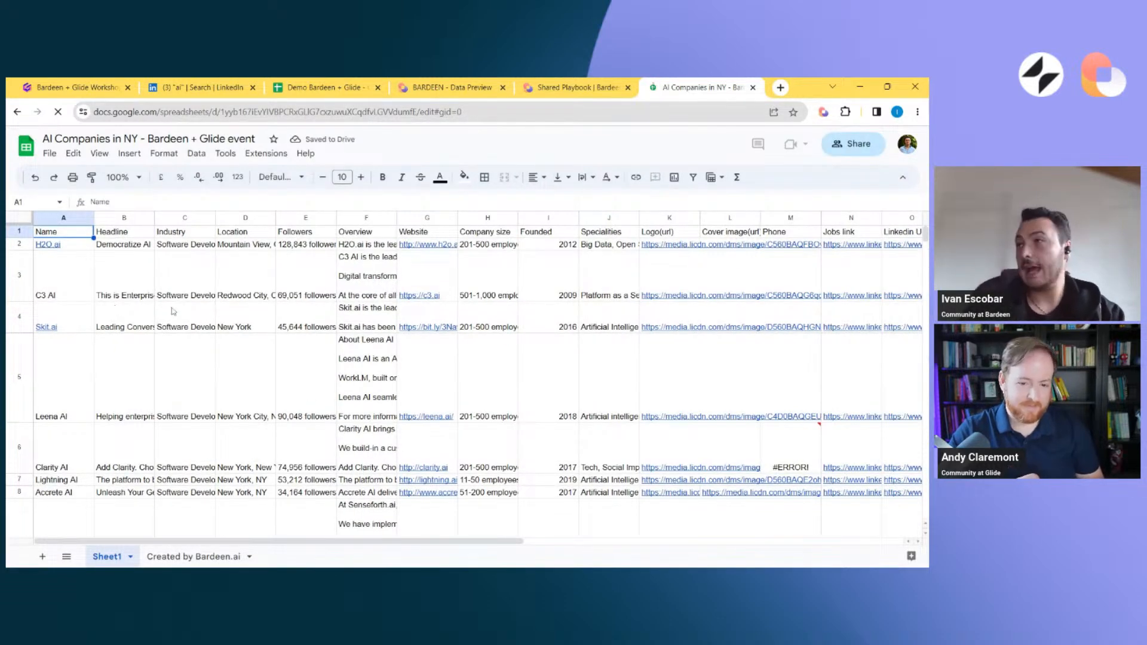
Look through the scraped company rows down to row 55 of Sheet1, then return to the first cell
{"action": "scroll", "coordinate": [173, 311], "scroll_direction": "down", "scroll_amount": 3}
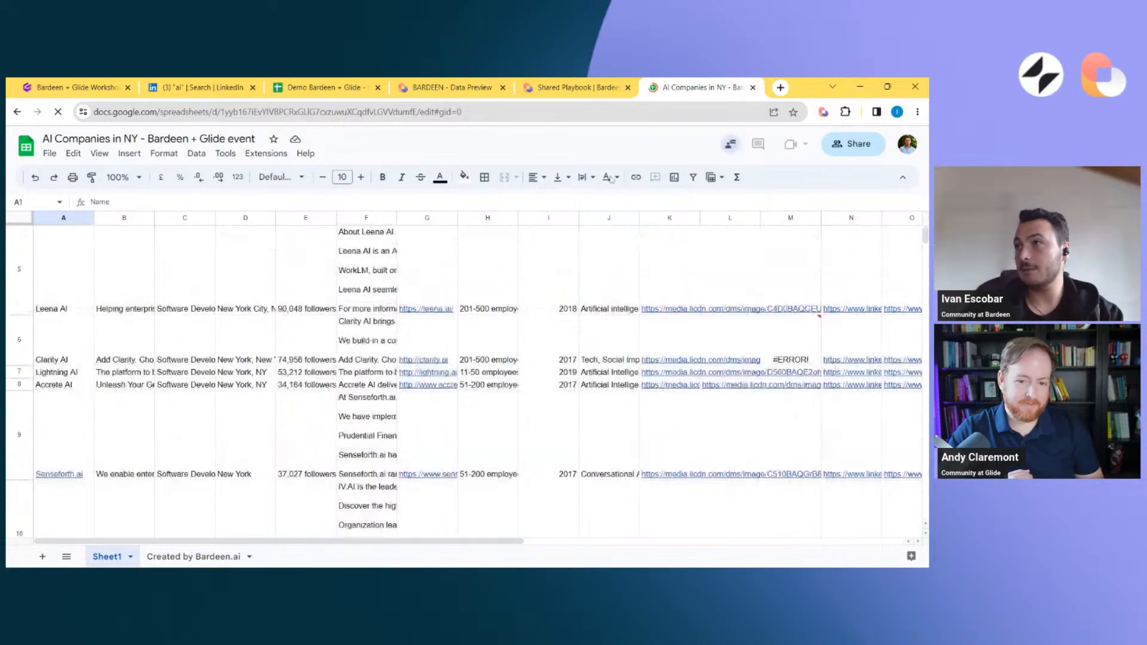
{"action": "scroll", "coordinate": [578, 292], "scroll_direction": "down", "scroll_amount": 10}
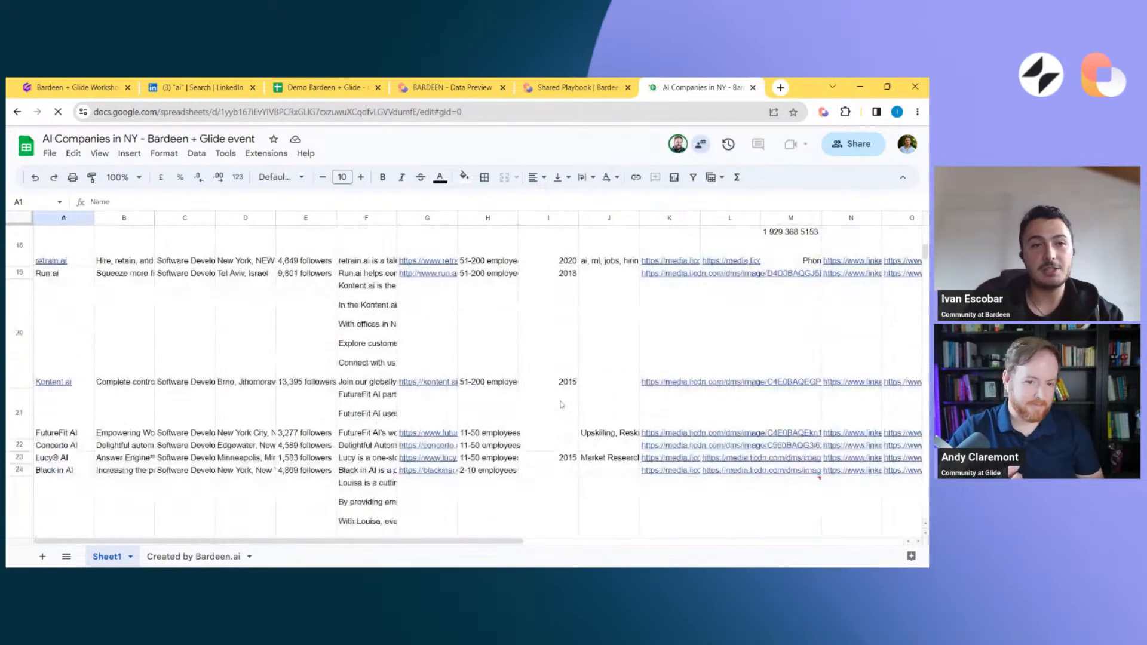
{"action": "scroll", "coordinate": [562, 404], "scroll_direction": "down", "scroll_amount": 6}
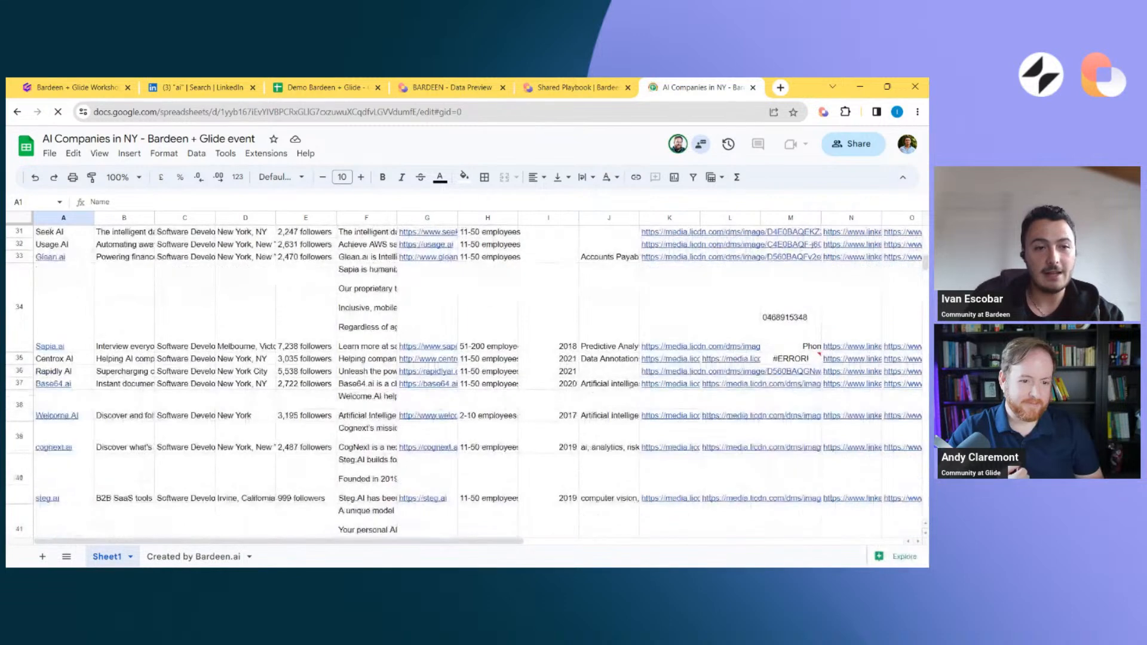
{"action": "left_click", "coordinate": [137, 404]}
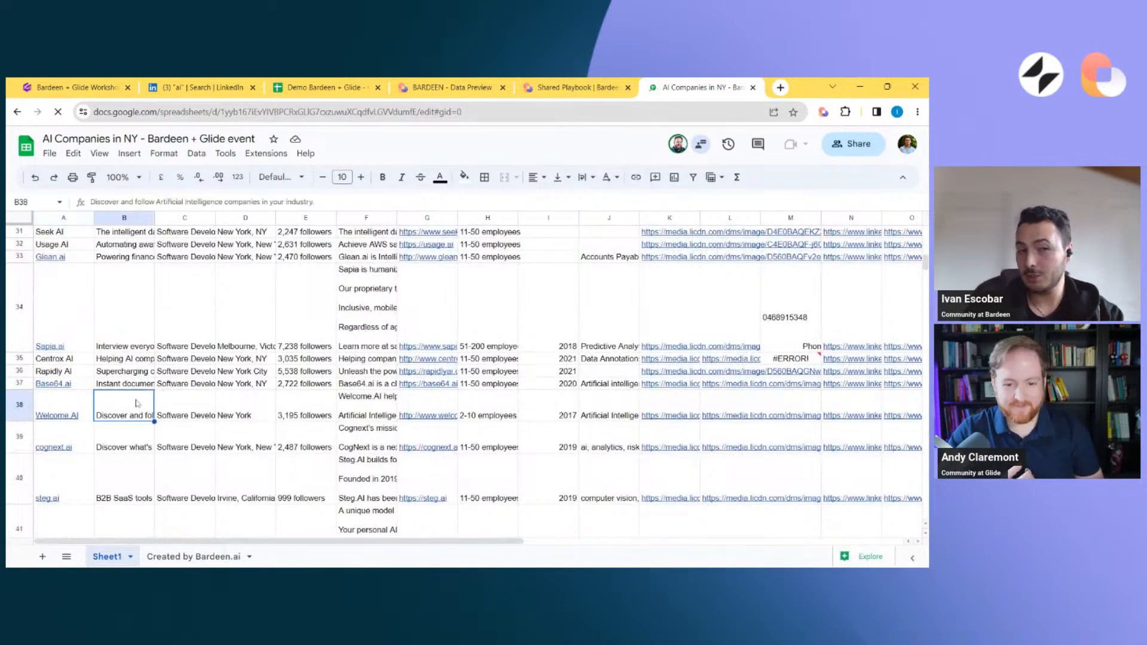
{"action": "key", "text": "Left"}
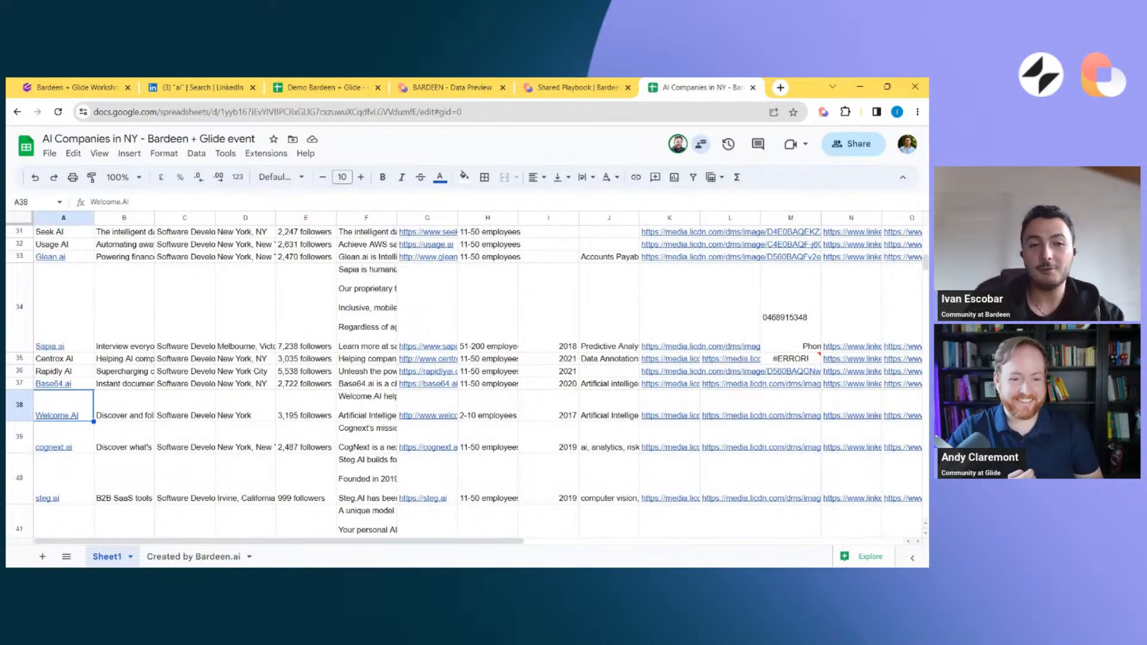
{"action": "key", "text": "Down"}
{"action": "key", "text": "Down"}
{"action": "key", "text": "Down"}
{"action": "key", "text": "Down"}
{"action": "key", "text": "Down"}
{"action": "key", "text": "Down"}
{"action": "key", "text": "Down"}
{"action": "key", "text": "Down"}
{"action": "key", "text": "Down"}
{"action": "key", "text": "Down"}
{"action": "key", "text": "Down"}
{"action": "key", "text": "Down"}
{"action": "key", "text": "Down"}
{"action": "key", "text": "Down"}
{"action": "key", "text": "Down"}
{"action": "key", "text": "Down"}
{"action": "key", "text": "Down"}
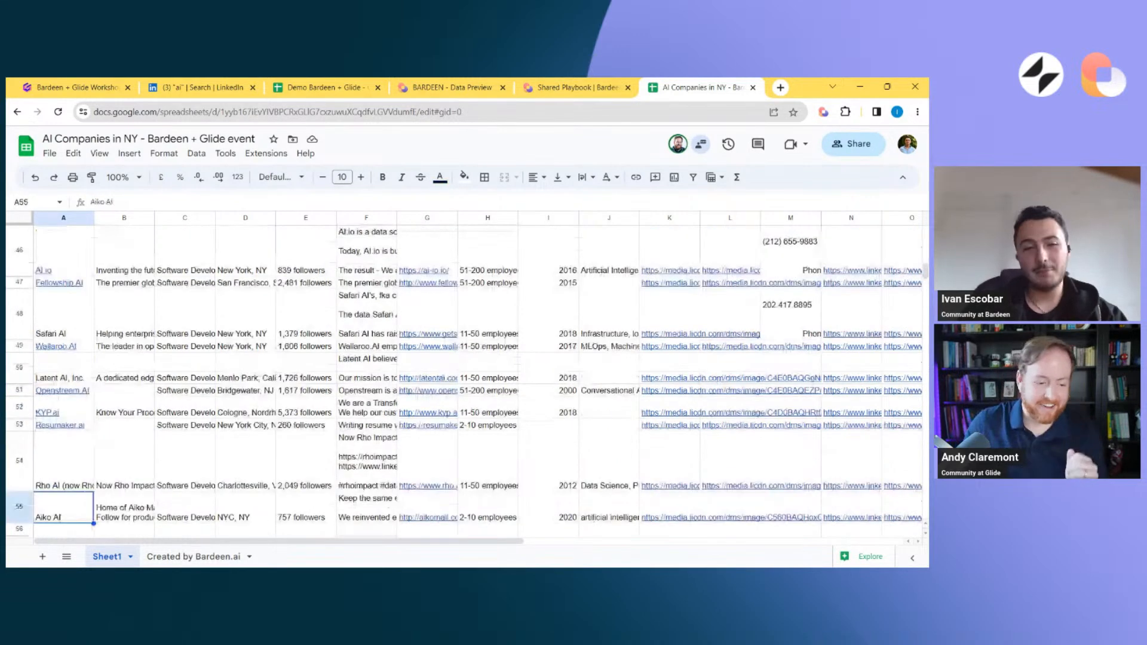
{"action": "key", "text": "ctrl+Home"}
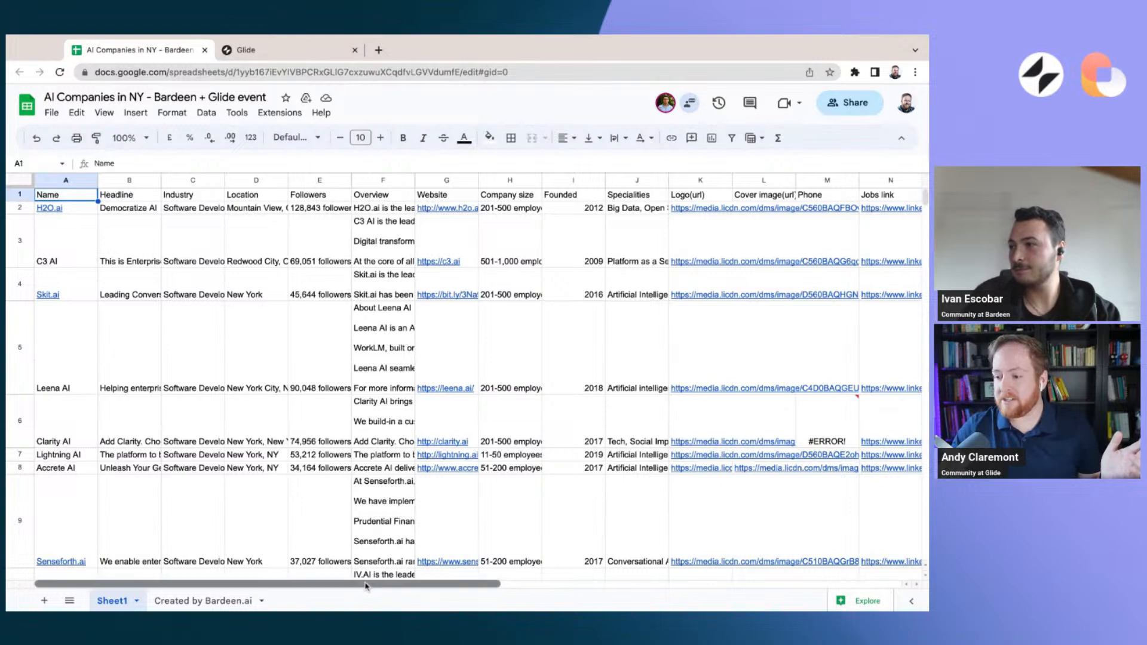
Examine the scraped detail columns of the company sheet, from Name through Address, including the Industry entries
{"action": "scroll", "coordinate": [338, 585], "scroll_direction": "right", "scroll_amount": 4}
{"action": "scroll", "coordinate": [366, 586], "scroll_direction": "left", "scroll_amount": 5}
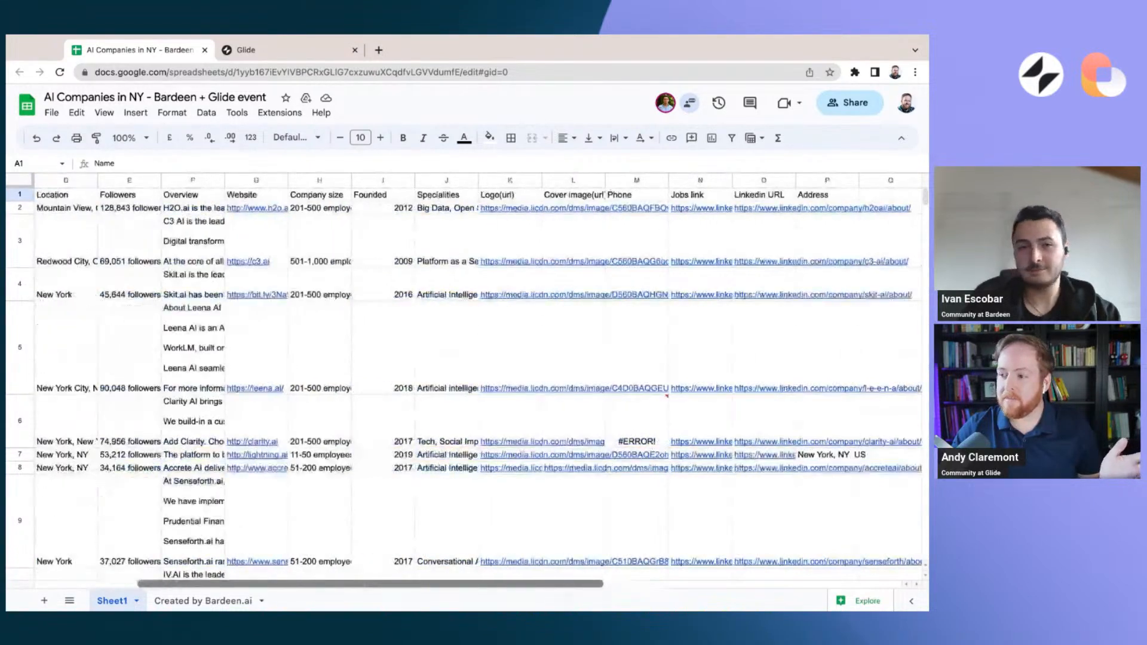
{"action": "right_click", "coordinate": [342, 574]}
{"action": "key", "text": "Escape"}
{"action": "left_click", "coordinate": [215, 441]}
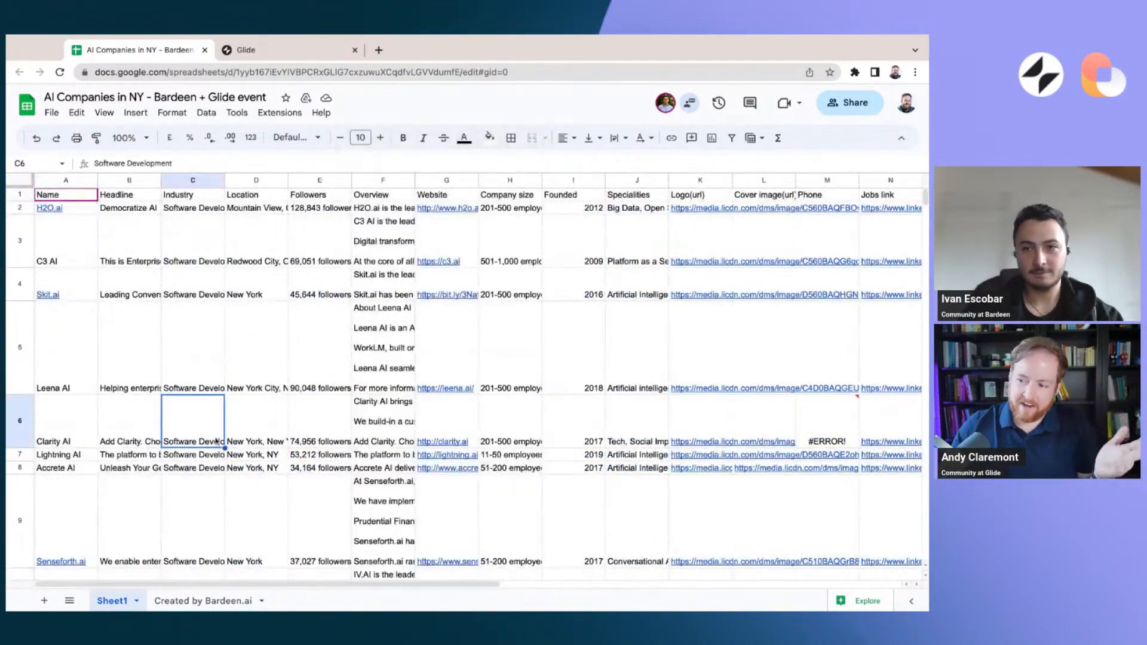
{"action": "left_click", "coordinate": [209, 381]}
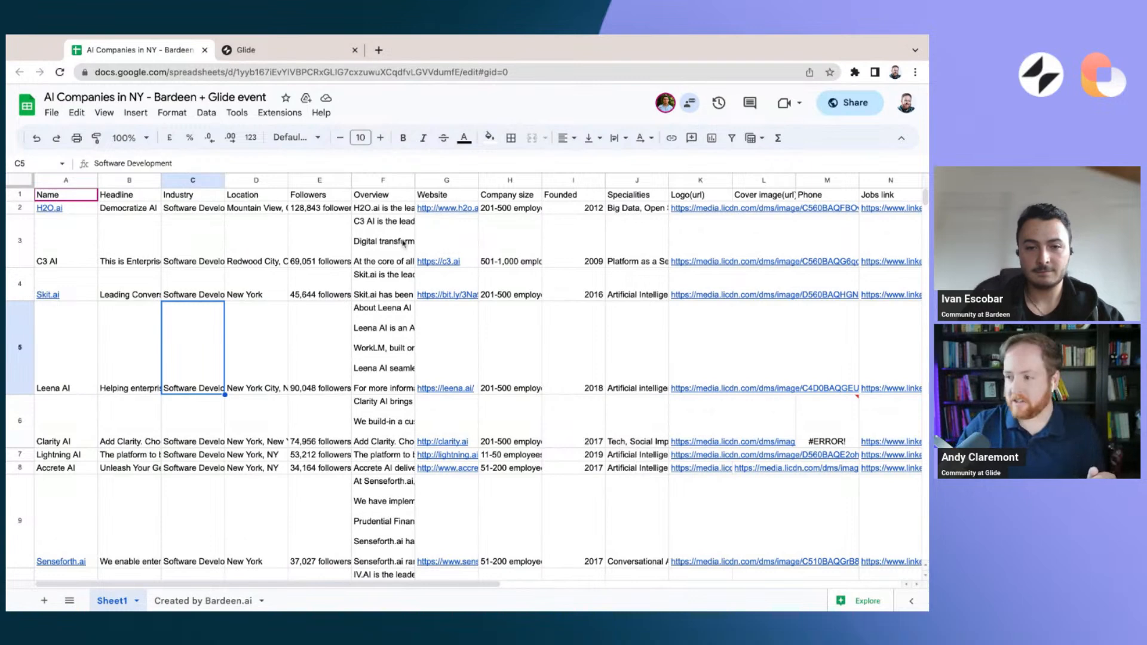
Switch to Glide and start a new project named "Prospect Magic App", built for large screen
{"action": "left_click", "coordinate": [261, 53]}
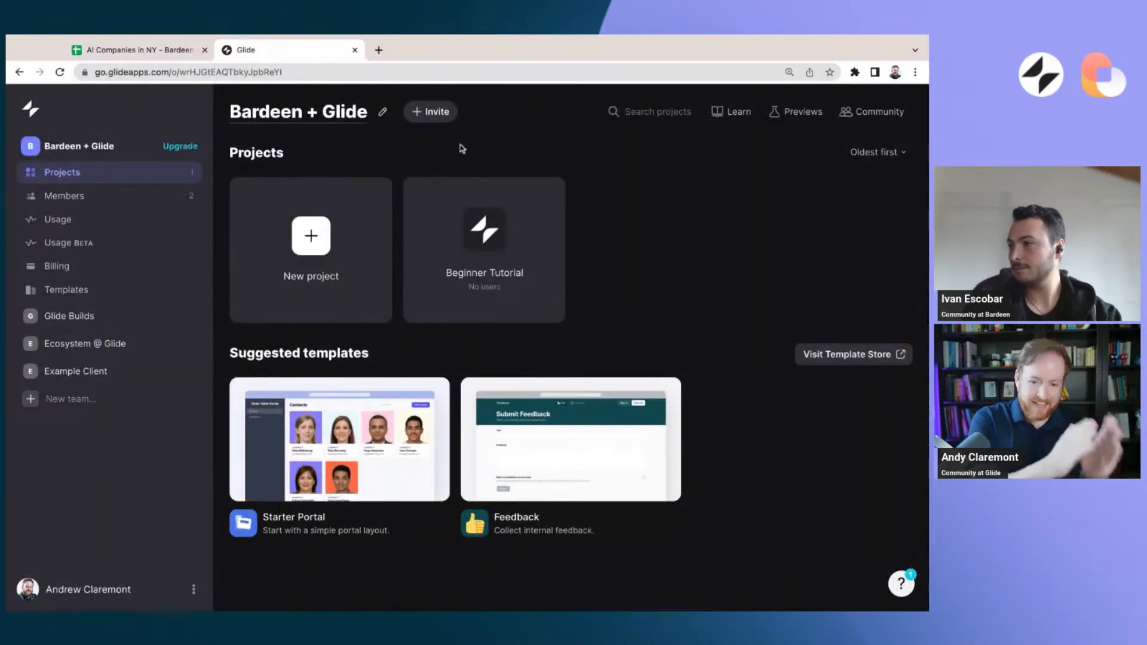
{"action": "left_click", "coordinate": [323, 240]}
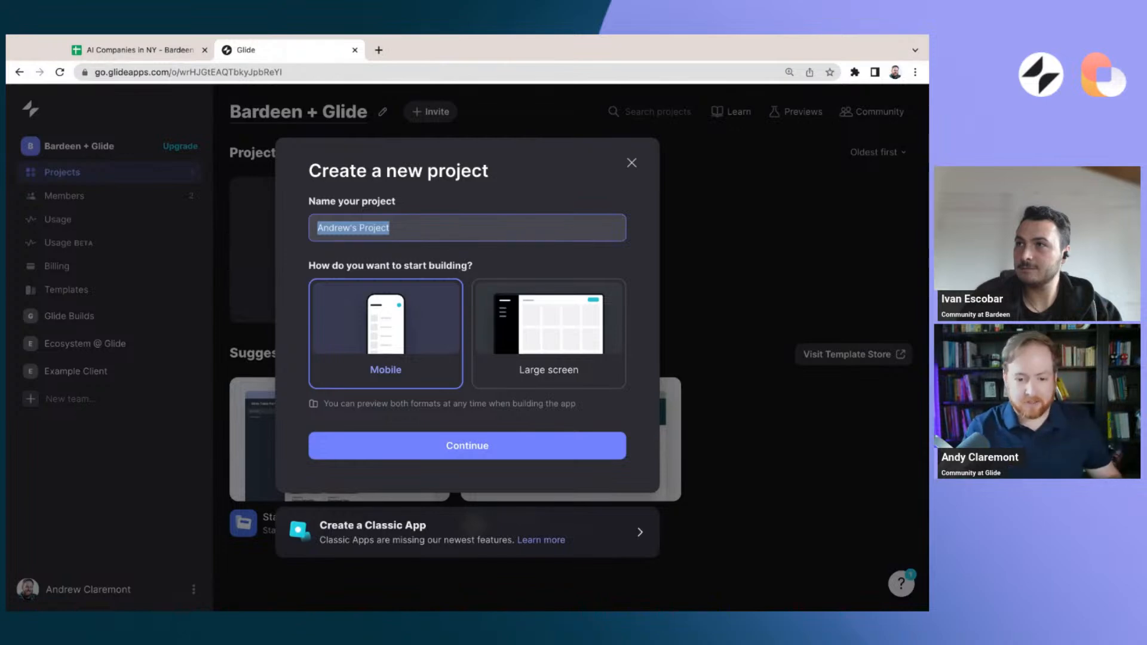
{"action": "type", "text": "Pros"}
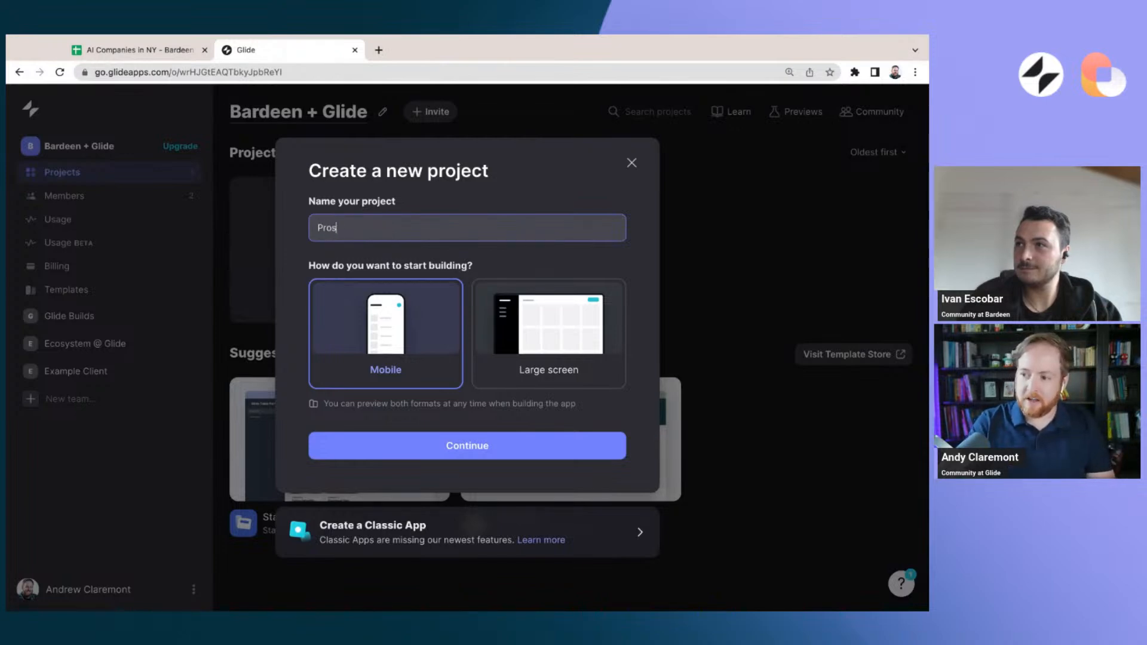
{"action": "type", "text": "pect Magic "}
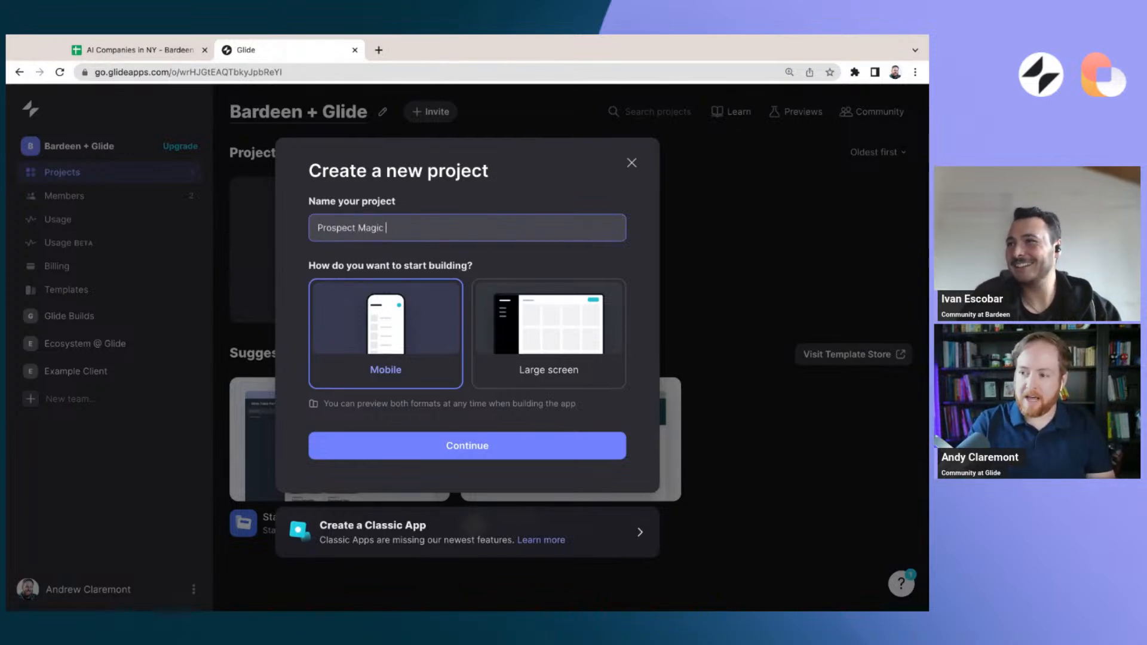
{"action": "type", "text": "App"}
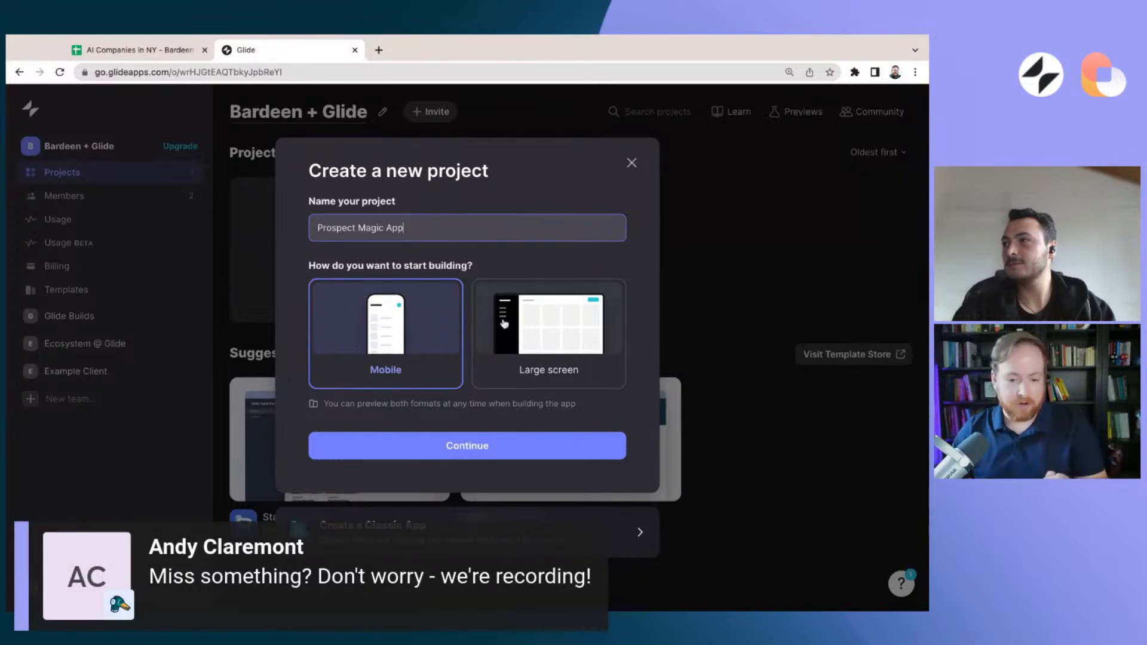
{"action": "left_click", "coordinate": [556, 326]}
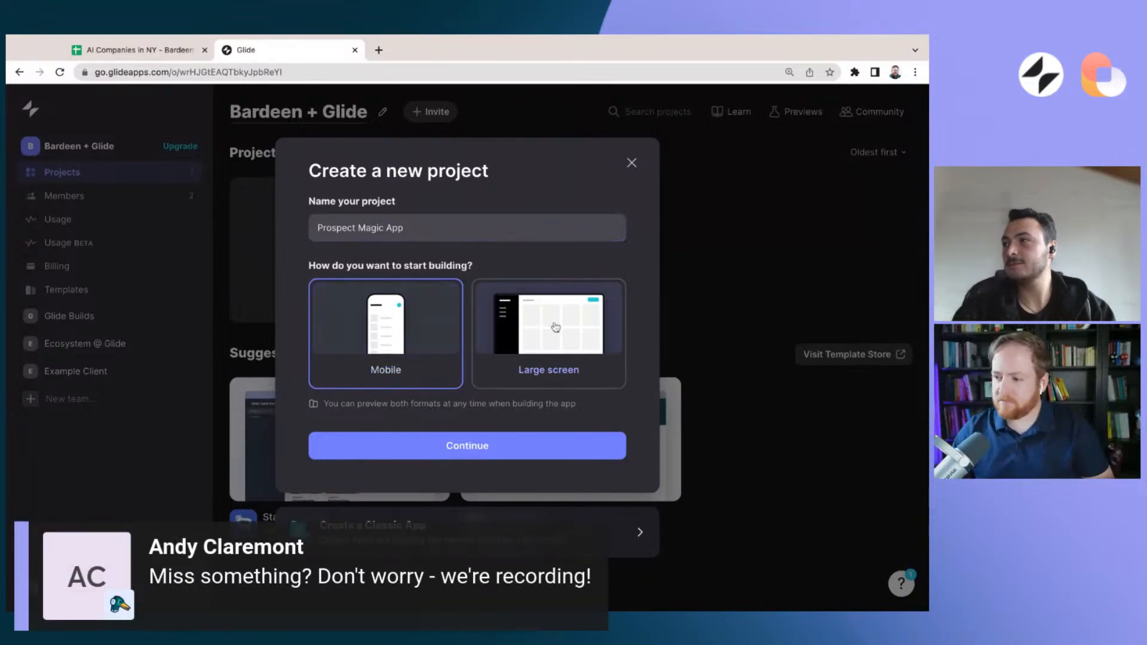
{"action": "left_click", "coordinate": [487, 451]}
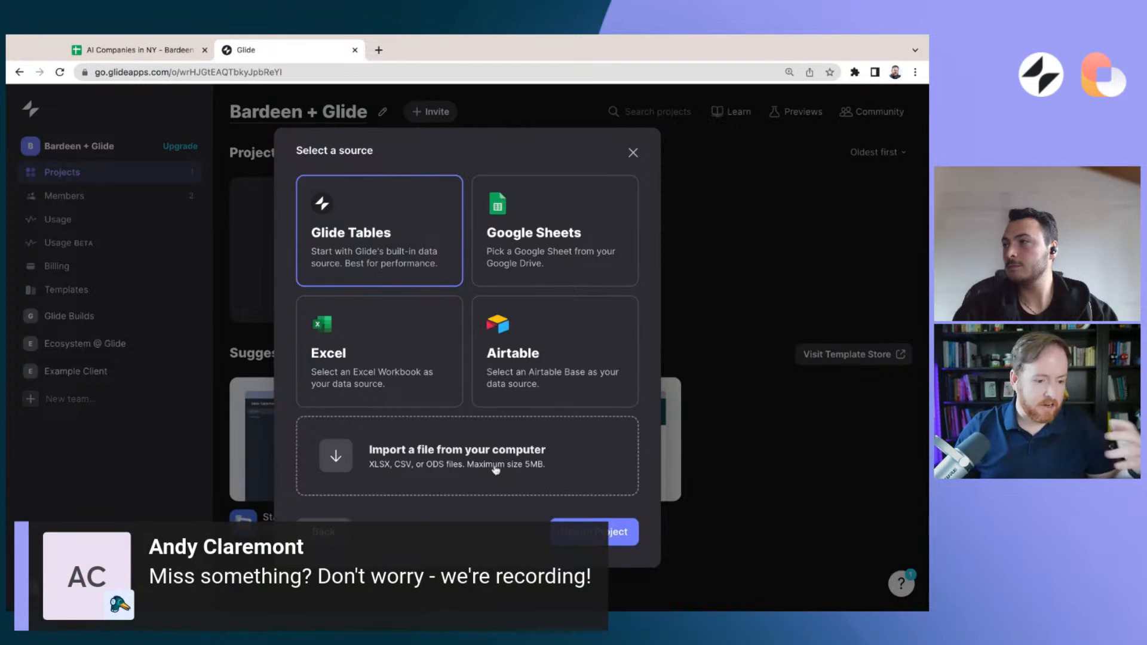
Use Google Sheets as the project's source, picking the "AI Companies in NY - Bardeen + Glide event" file, and create the app
{"action": "left_click", "coordinate": [568, 251]}
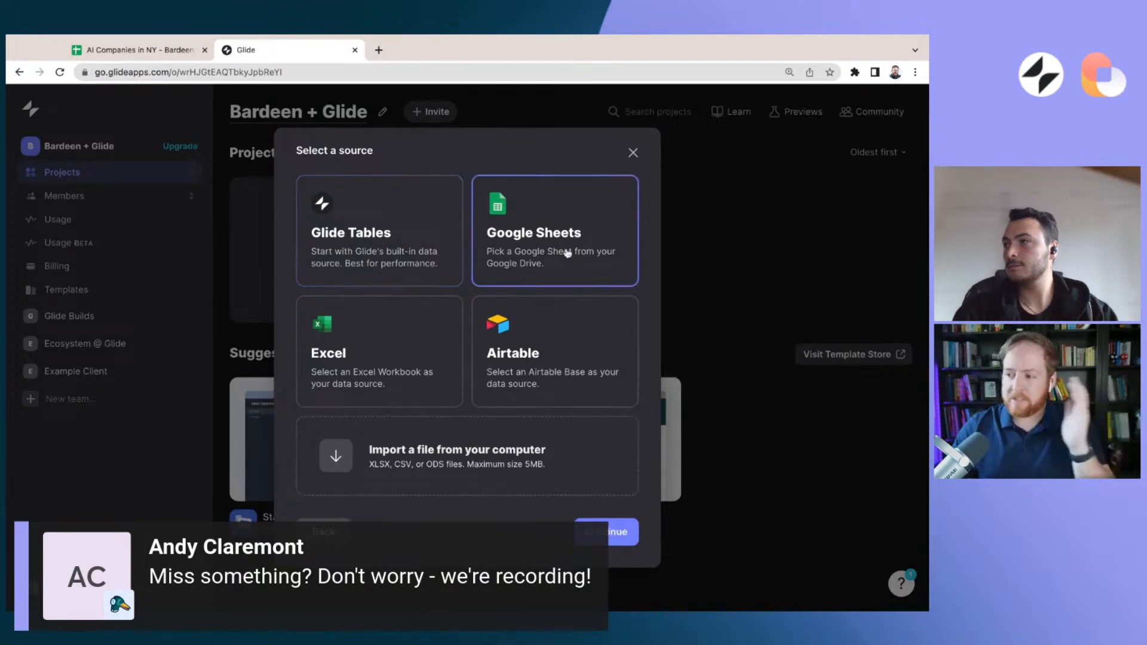
{"action": "left_click", "coordinate": [611, 539]}
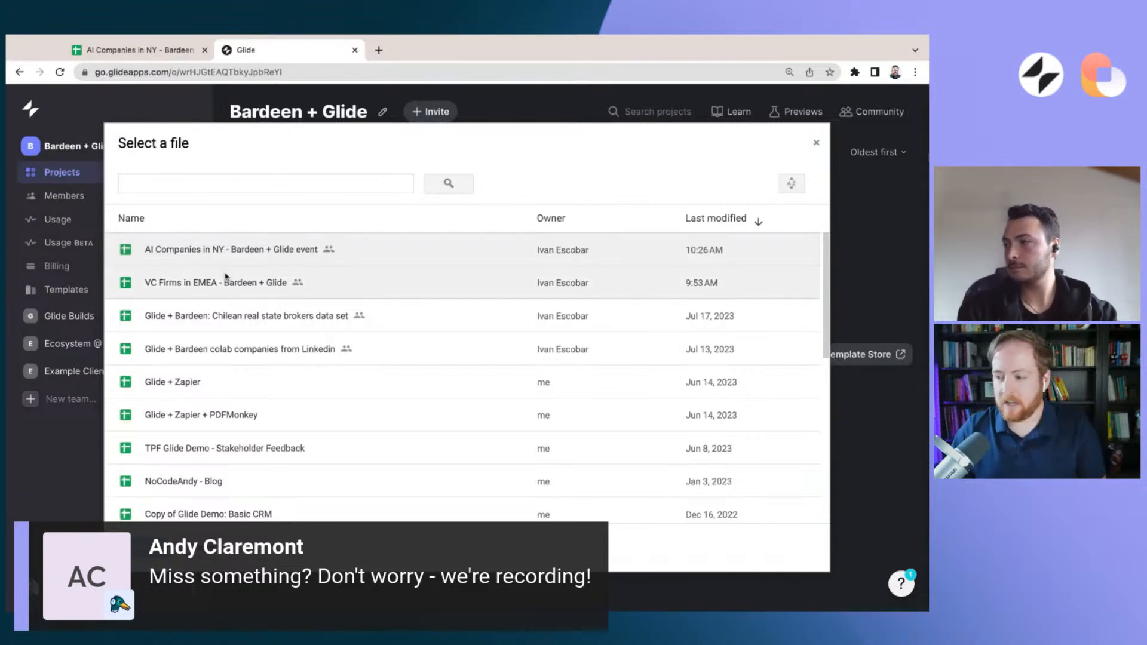
{"action": "left_click", "coordinate": [207, 259]}
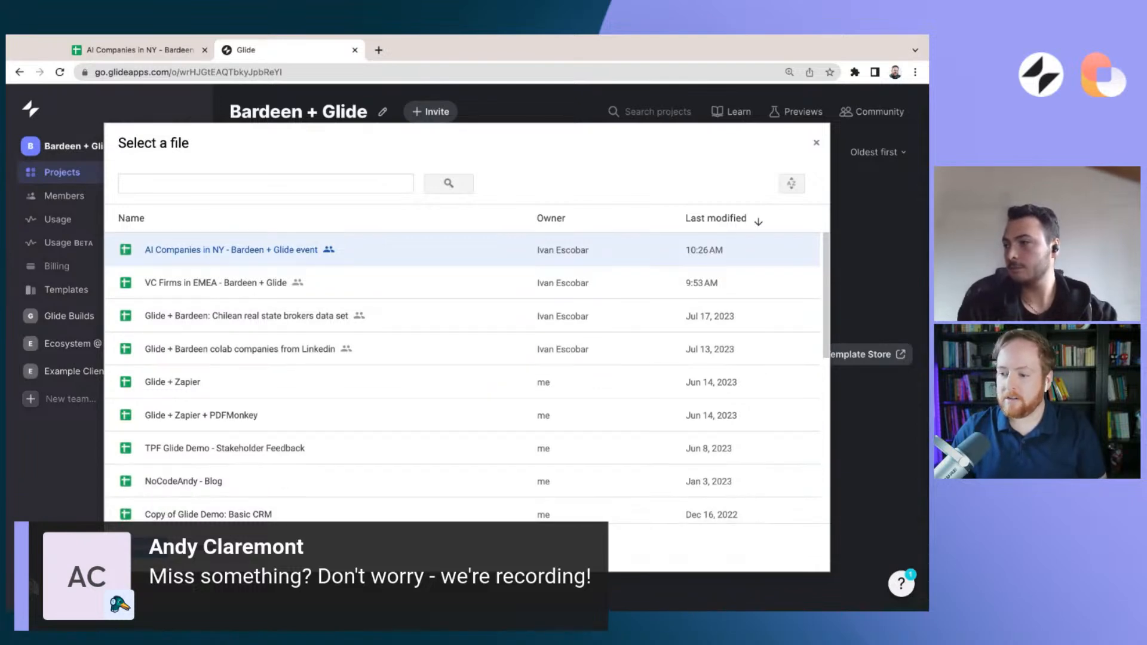
{"action": "left_click", "coordinate": [143, 548]}
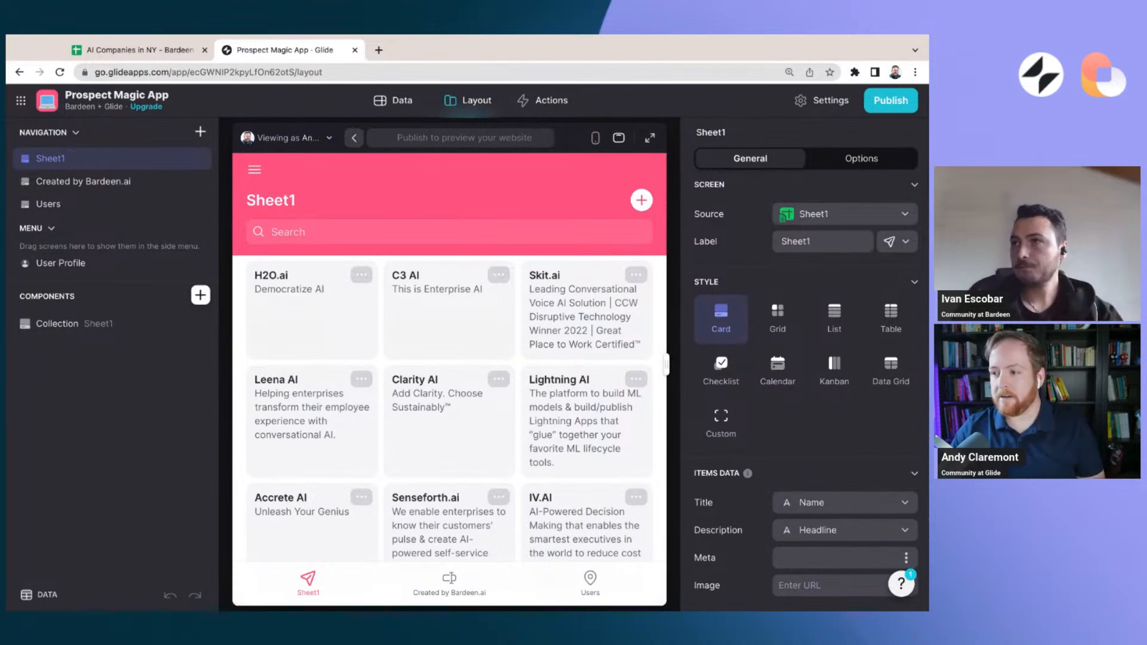
Look through the imported Sheet1 data columns, the generated app layout and the available actions
{"action": "left_click", "coordinate": [393, 100]}
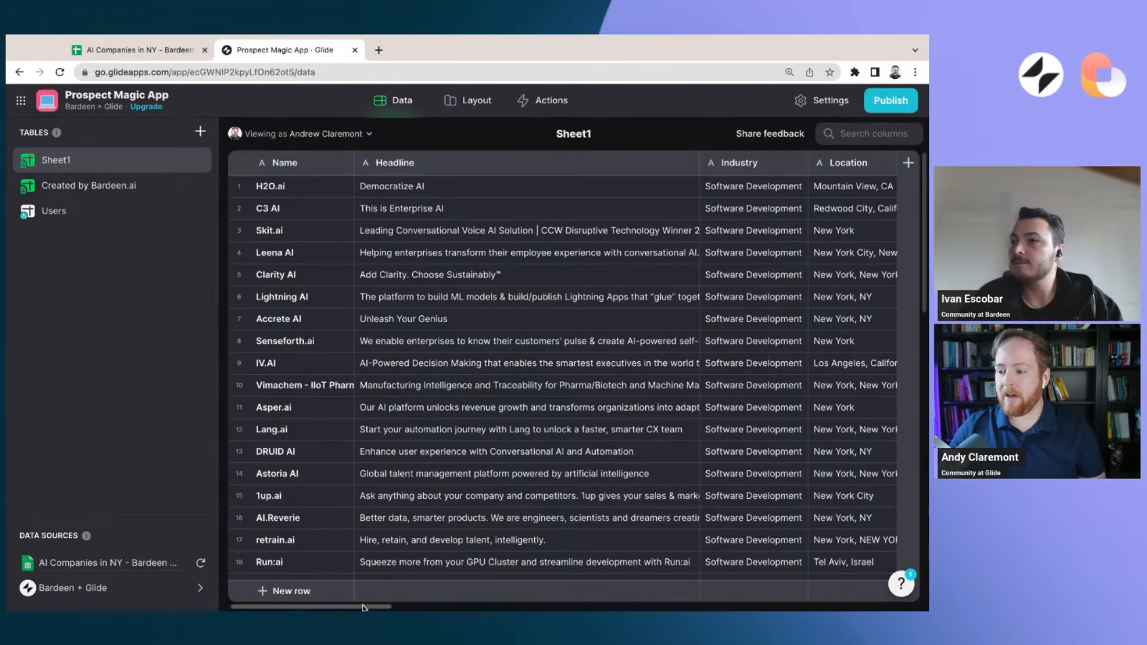
{"action": "scroll", "coordinate": [365, 607], "scroll_direction": "right", "scroll_amount": 10}
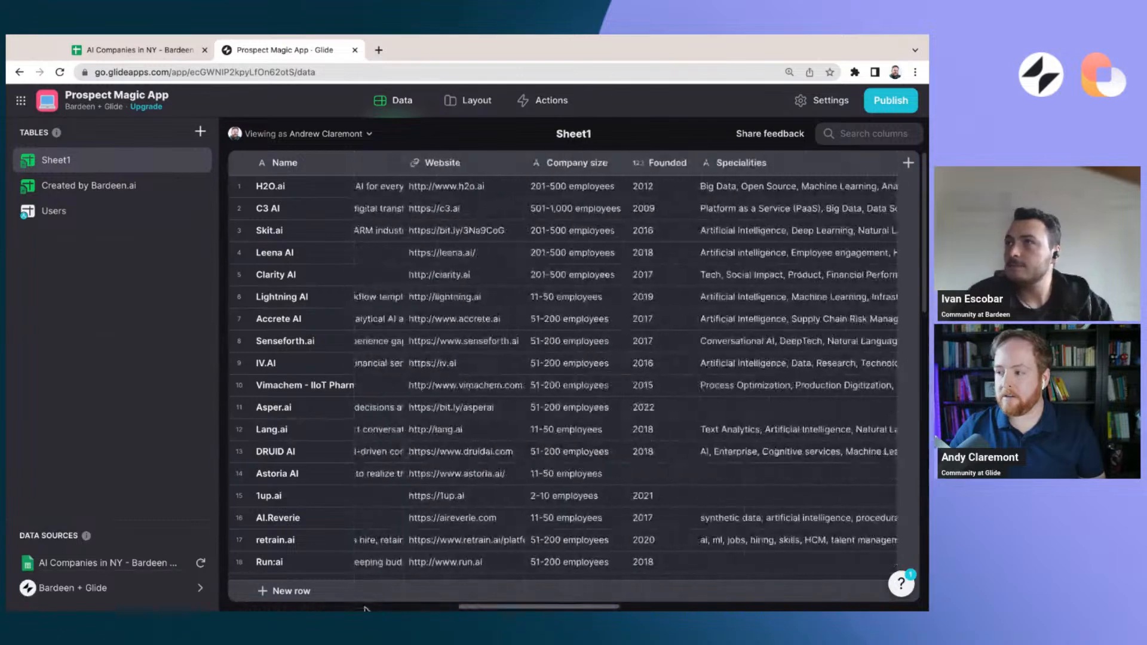
{"action": "scroll", "coordinate": [365, 608], "scroll_direction": "left", "scroll_amount": 10}
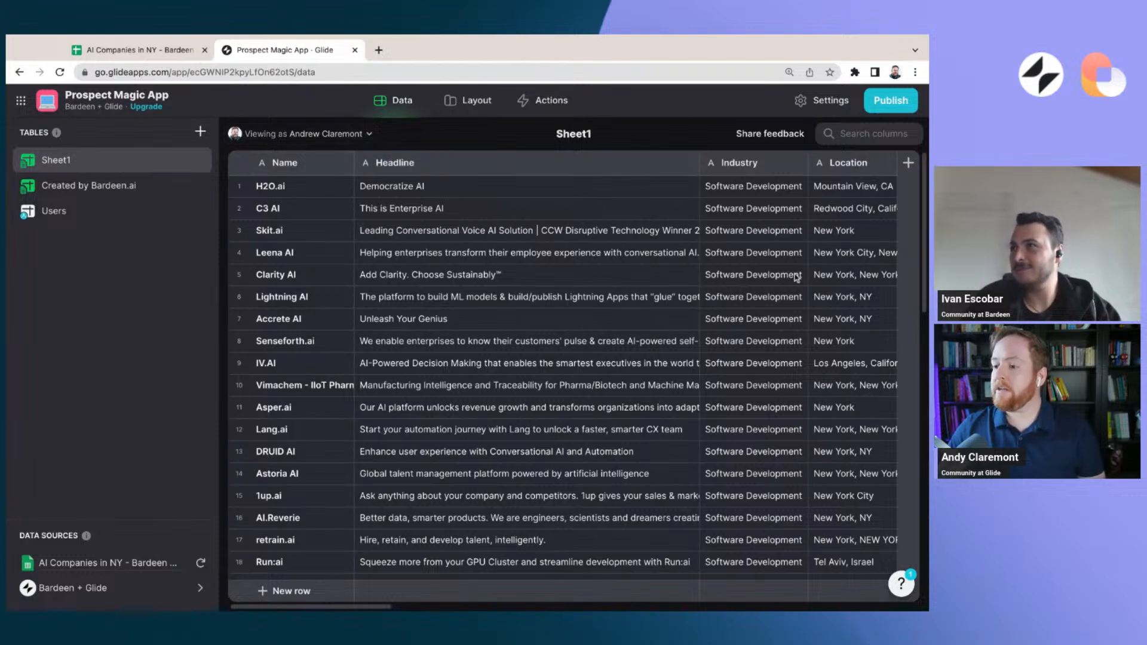
{"action": "left_click", "coordinate": [485, 101]}
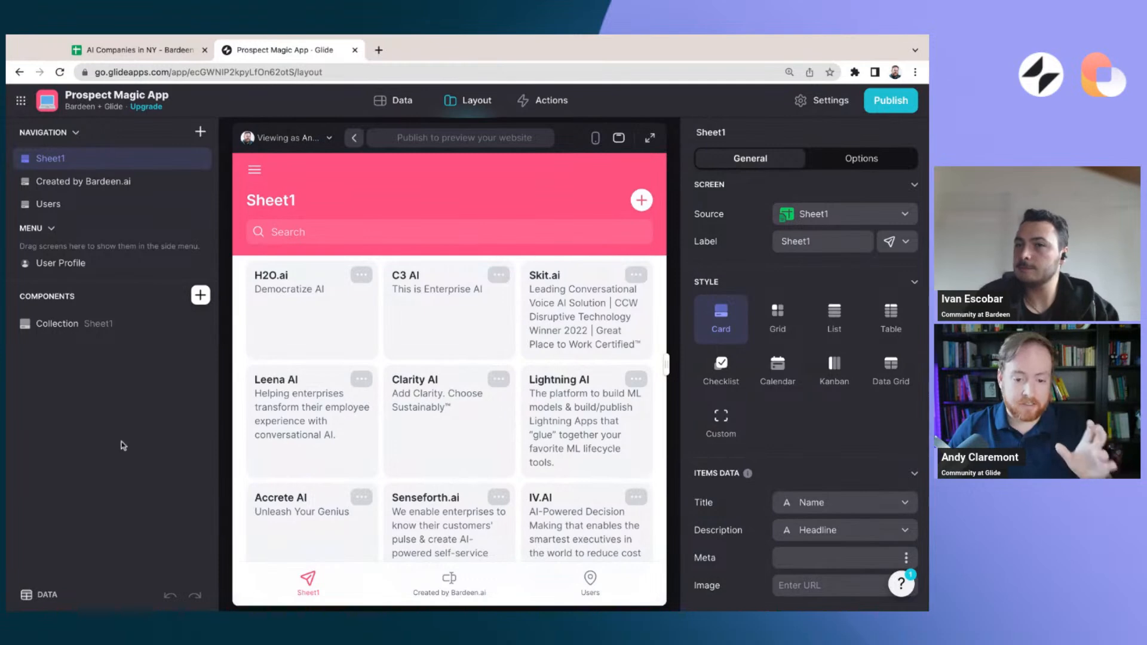
{"action": "left_click", "coordinate": [549, 102]}
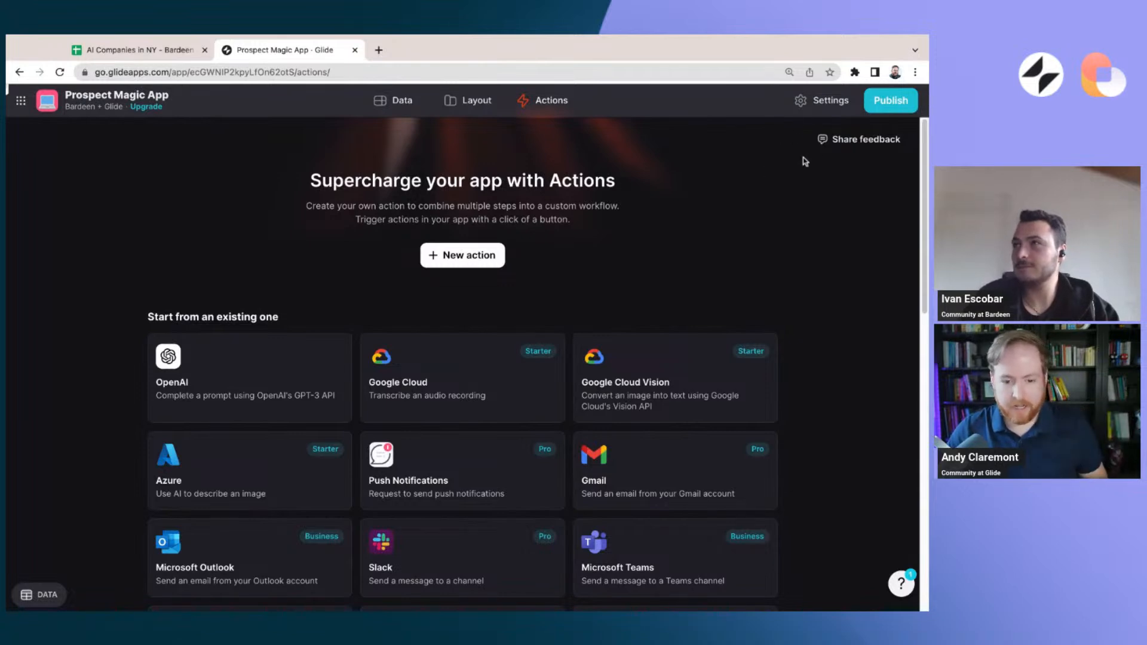
Set the app's privacy to Public access with No sign-in
{"action": "left_click", "coordinate": [823, 101]}
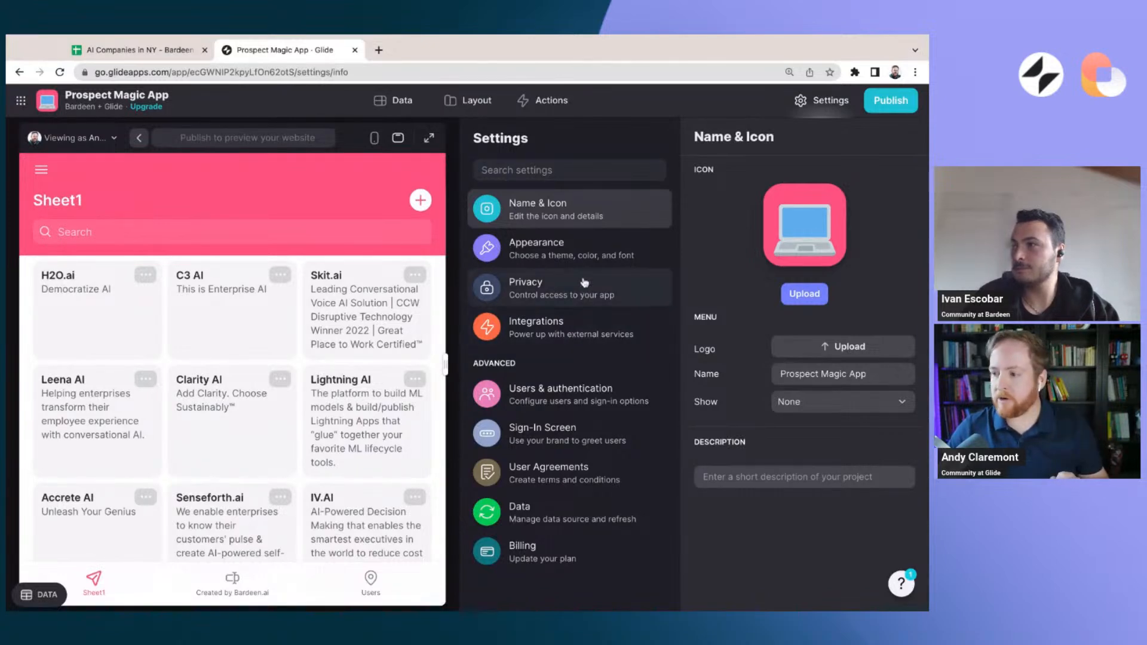
{"action": "left_click", "coordinate": [560, 297]}
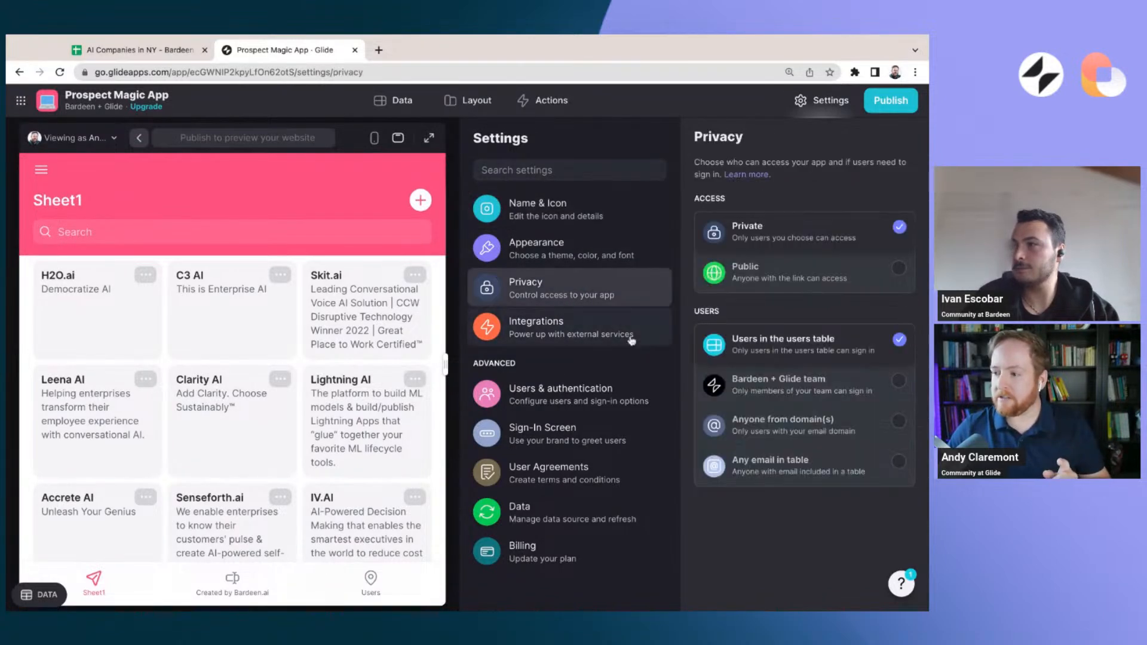
{"action": "left_click", "coordinate": [782, 279]}
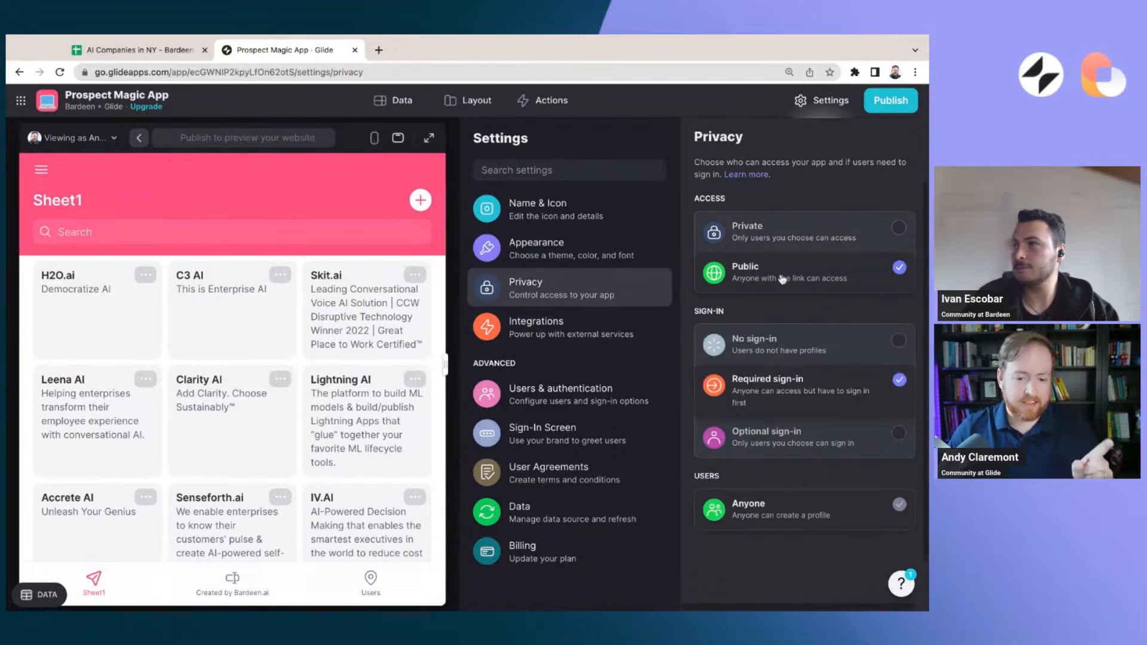
{"action": "left_click", "coordinate": [835, 345]}
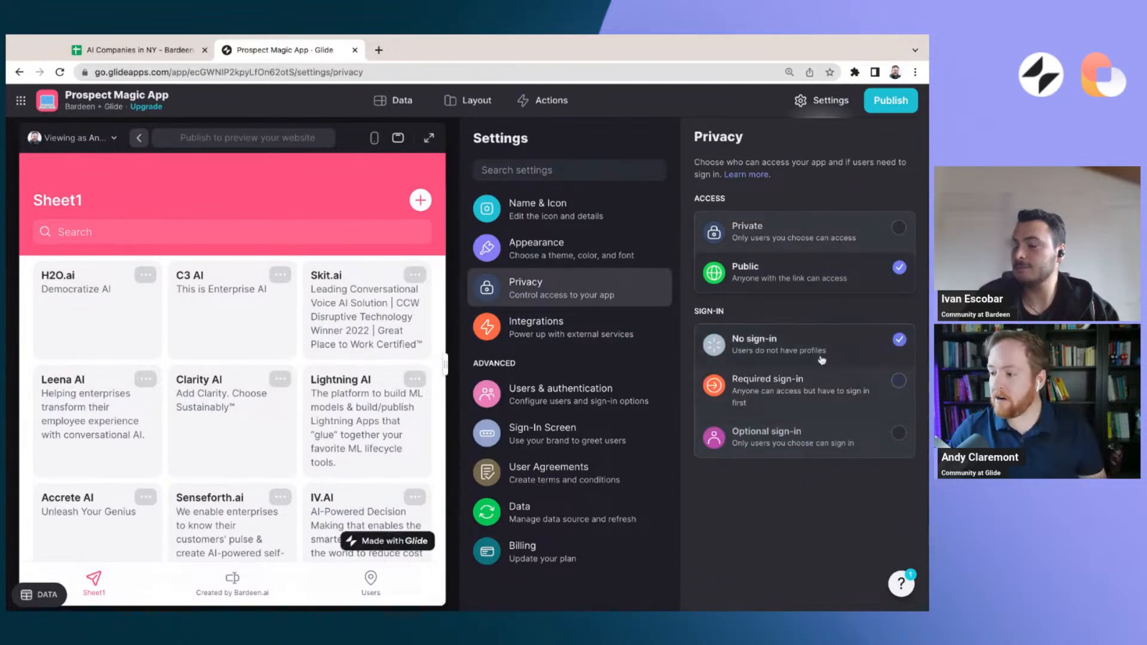
Change the app icon to the unicorn emoji
{"action": "left_click", "coordinate": [560, 205]}
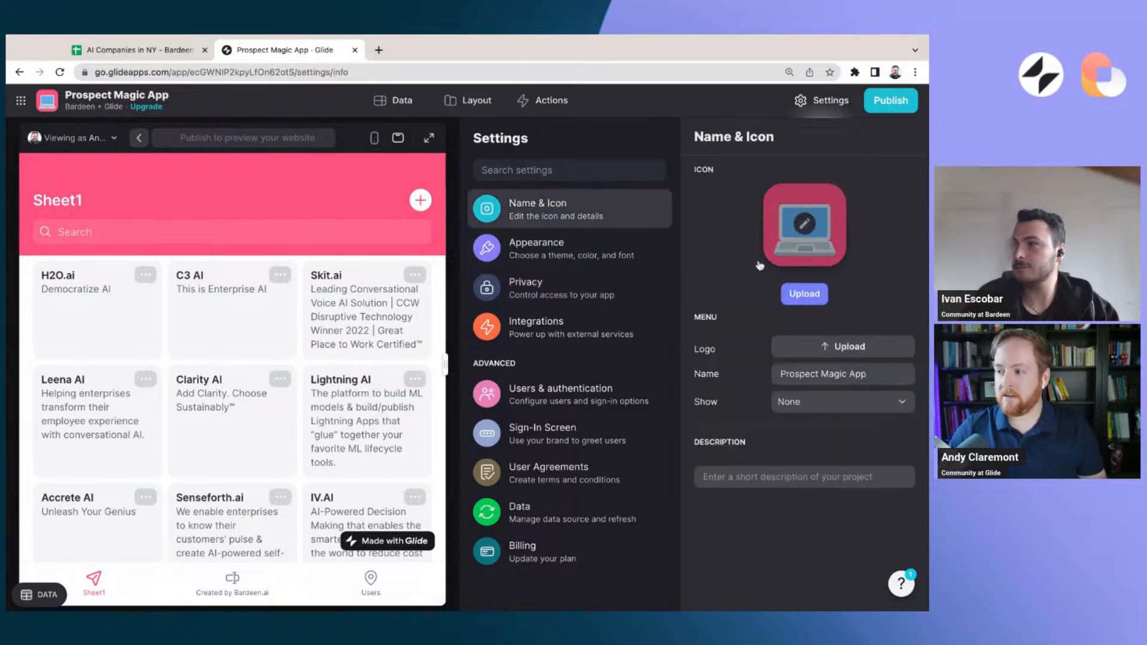
{"action": "left_click", "coordinate": [806, 234]}
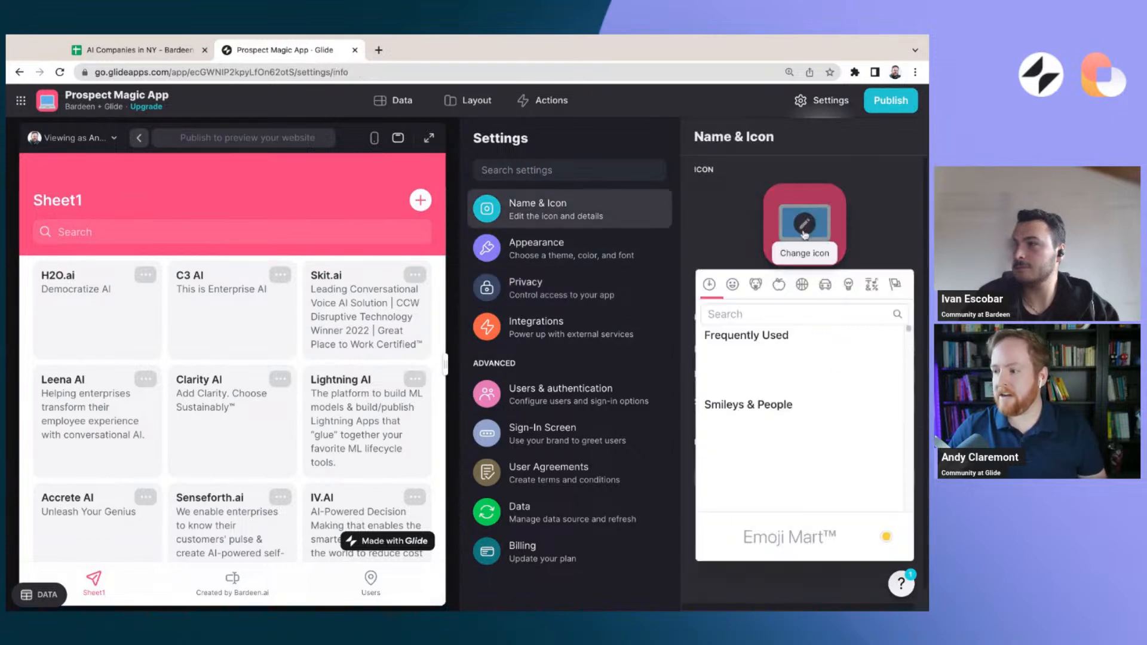
{"action": "type", "text": "unic"}
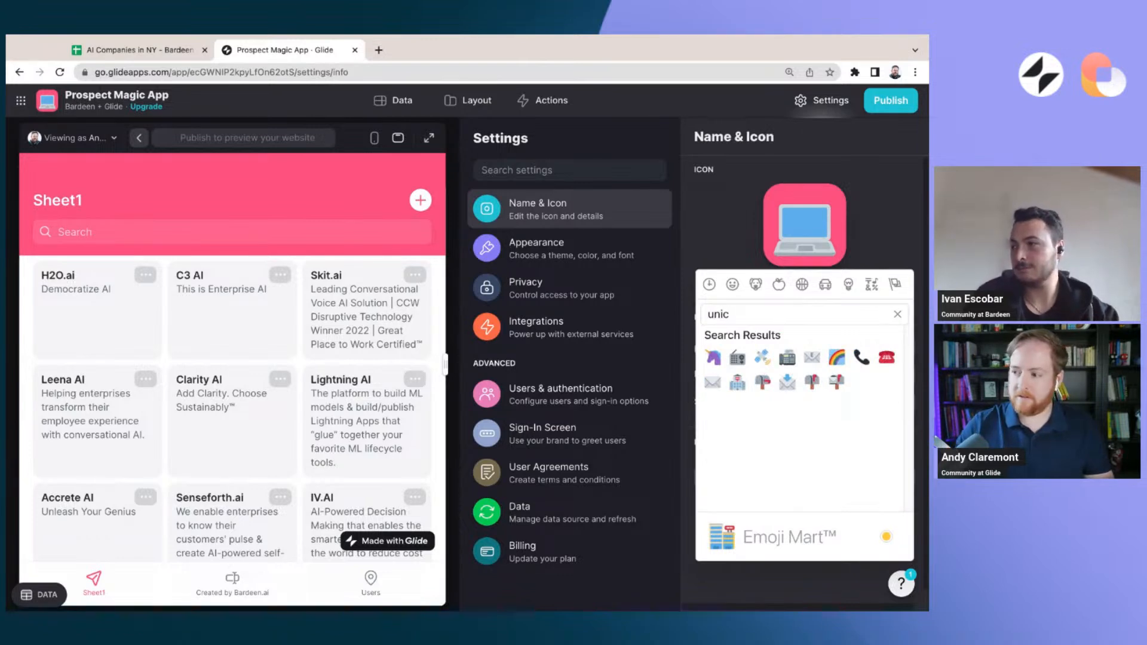
{"action": "left_click", "coordinate": [713, 357]}
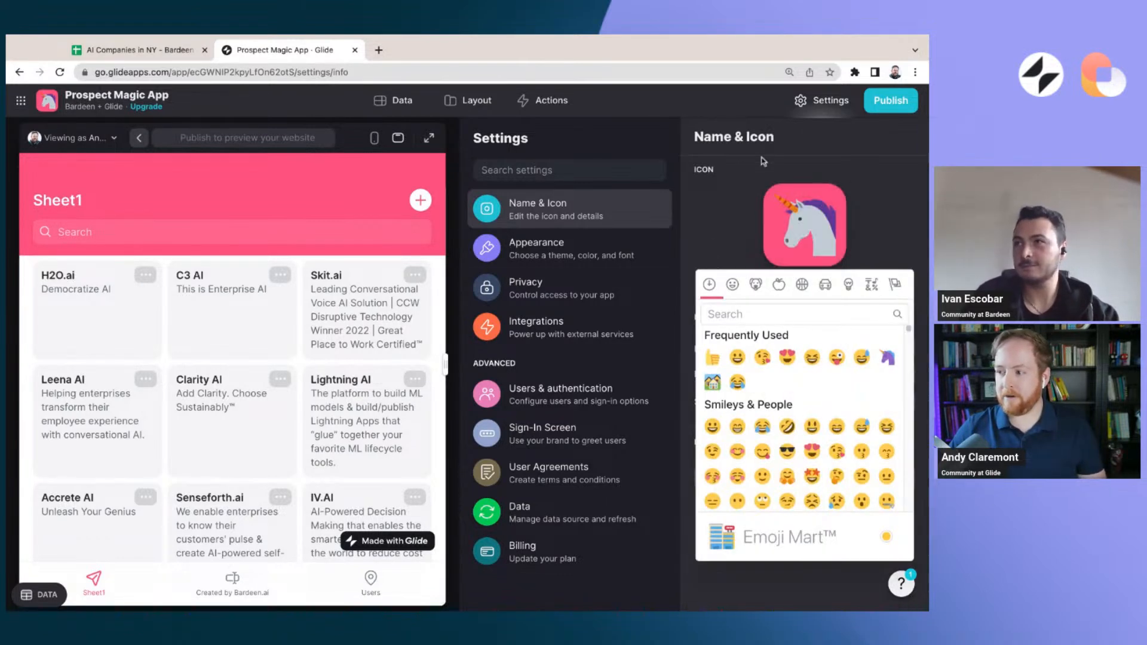
{"action": "left_click", "coordinate": [719, 109]}
Recheck the privacy settings and publish the app under the link glide-bardeen-magic.glide.page
{"action": "left_click", "coordinate": [574, 293]}
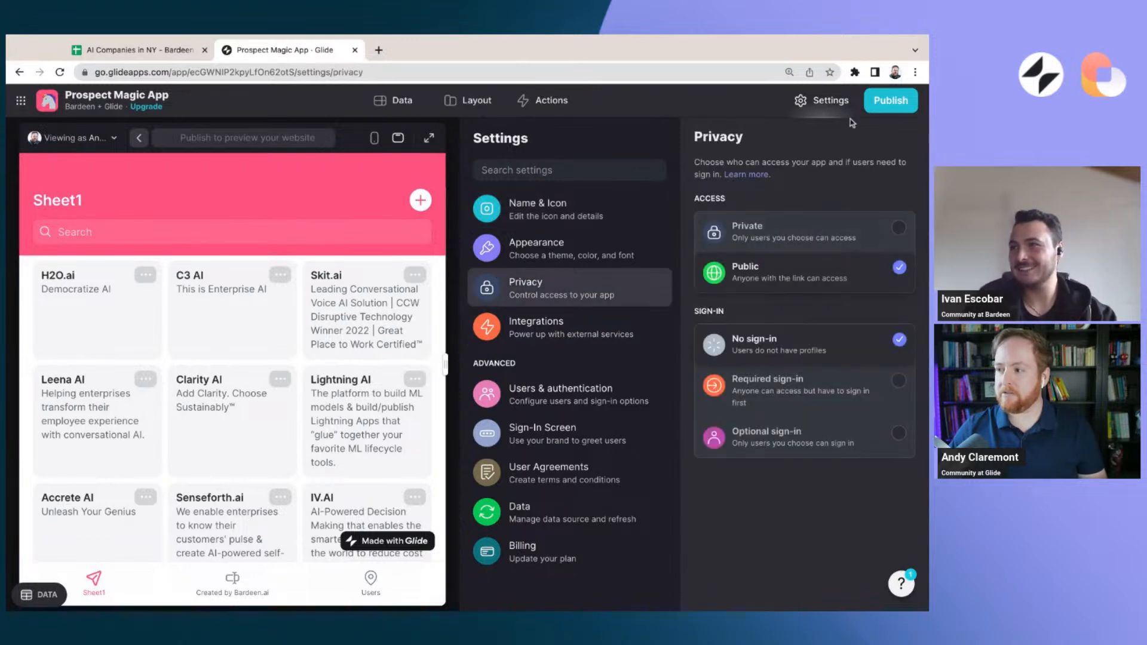
{"action": "left_click", "coordinate": [888, 101]}
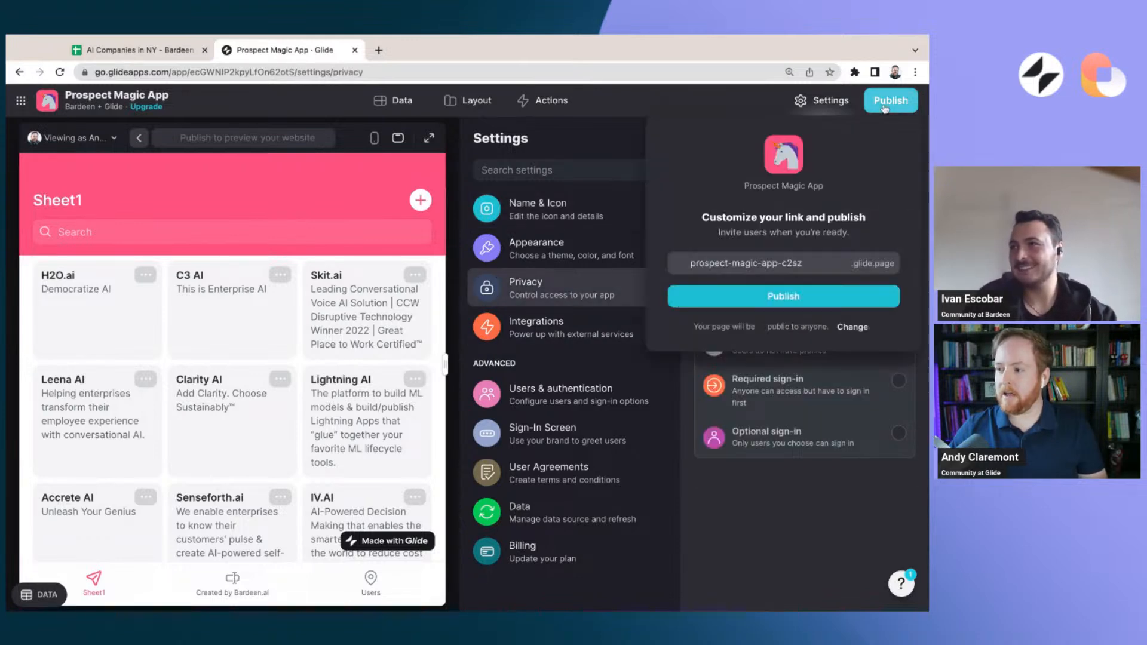
{"action": "triple_click", "coordinate": [756, 267]}
{"action": "type", "text": "glide-bardeen-magic"}
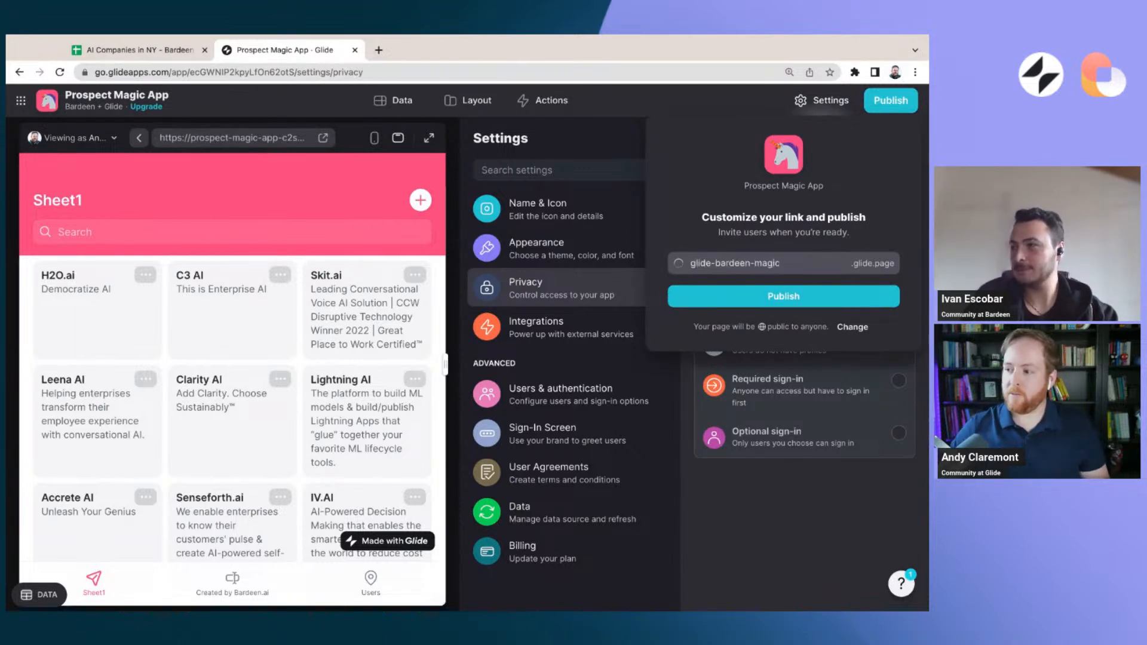
{"action": "left_click", "coordinate": [789, 299]}
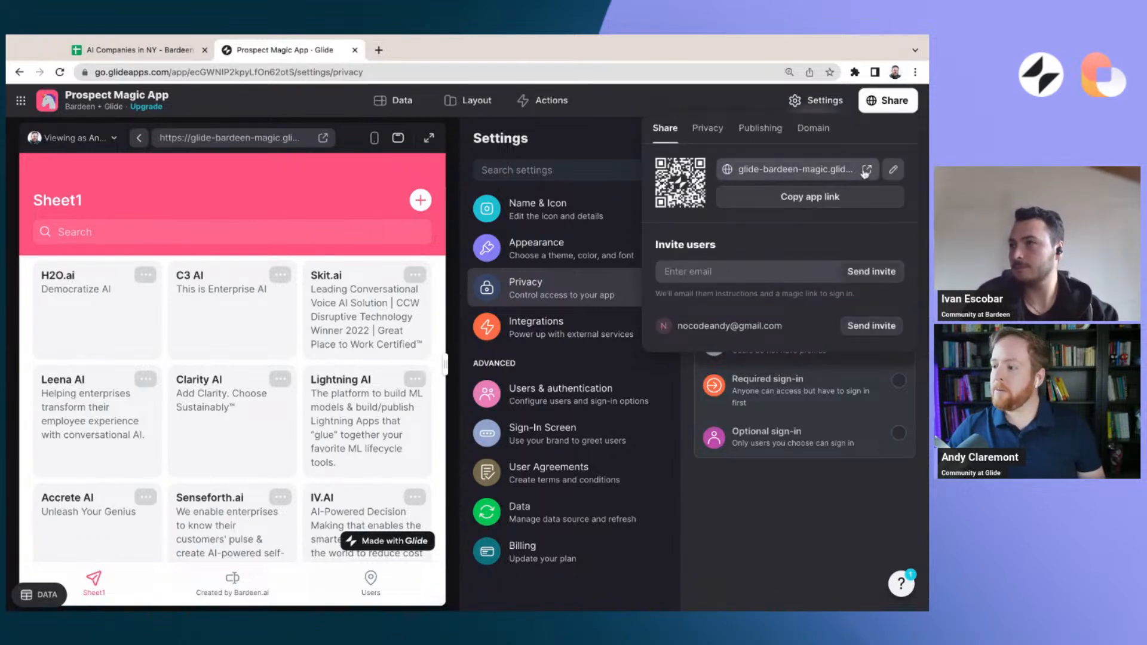
Copy the published app's link and show its QR code enlarged, closing the code when done
{"action": "left_click", "coordinate": [812, 202]}
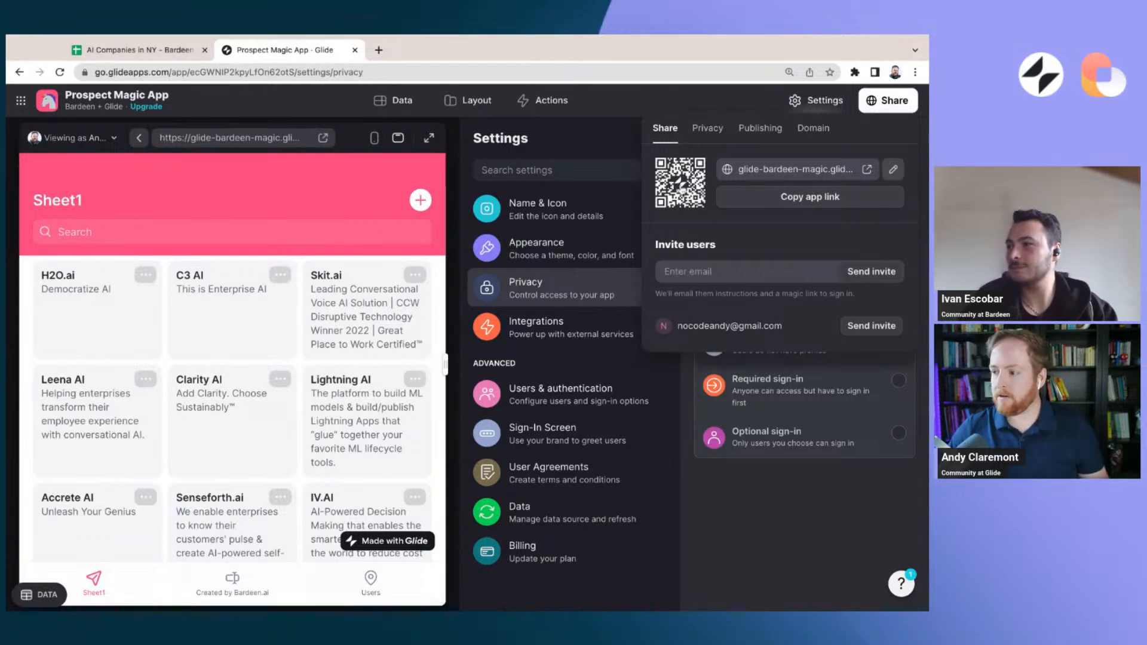
{"action": "left_click", "coordinate": [682, 189]}
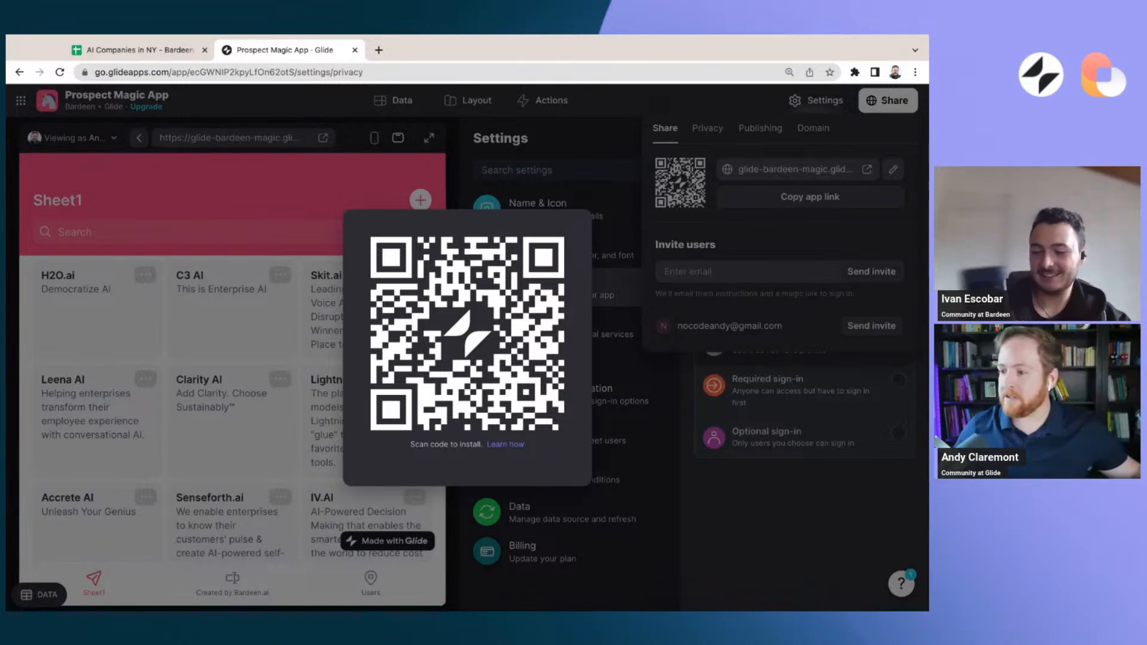
{"action": "left_click", "coordinate": [607, 159]}
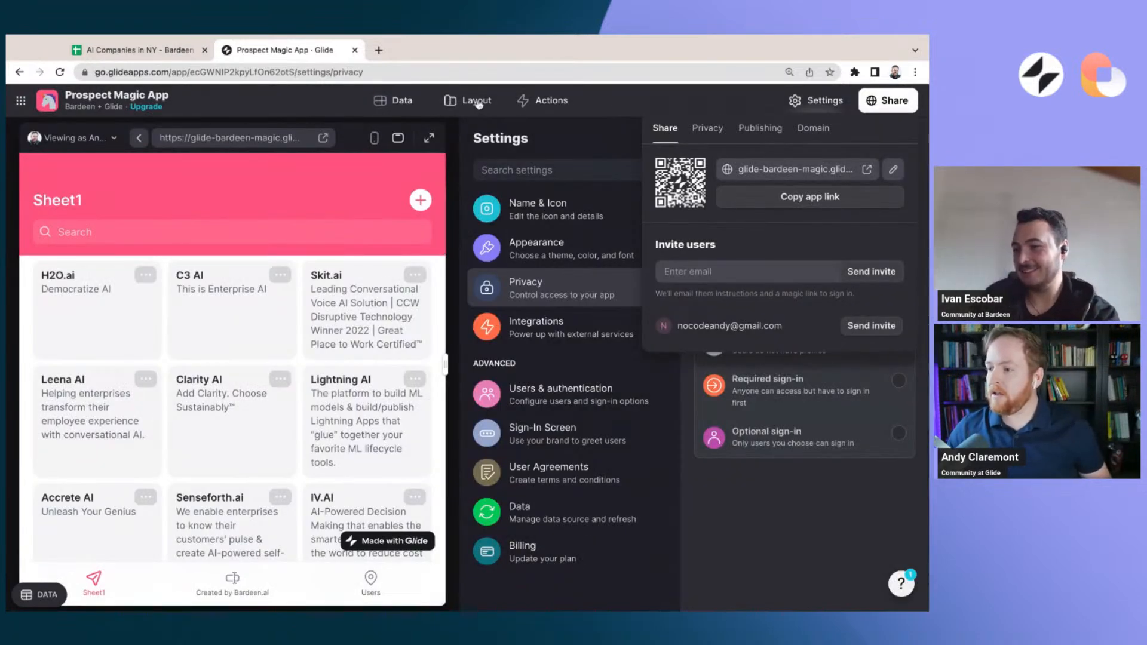
Compare the Sheet1 data table with the Sheet1 screen's card collection, ending in the layout editor
{"action": "left_click", "coordinate": [399, 101]}
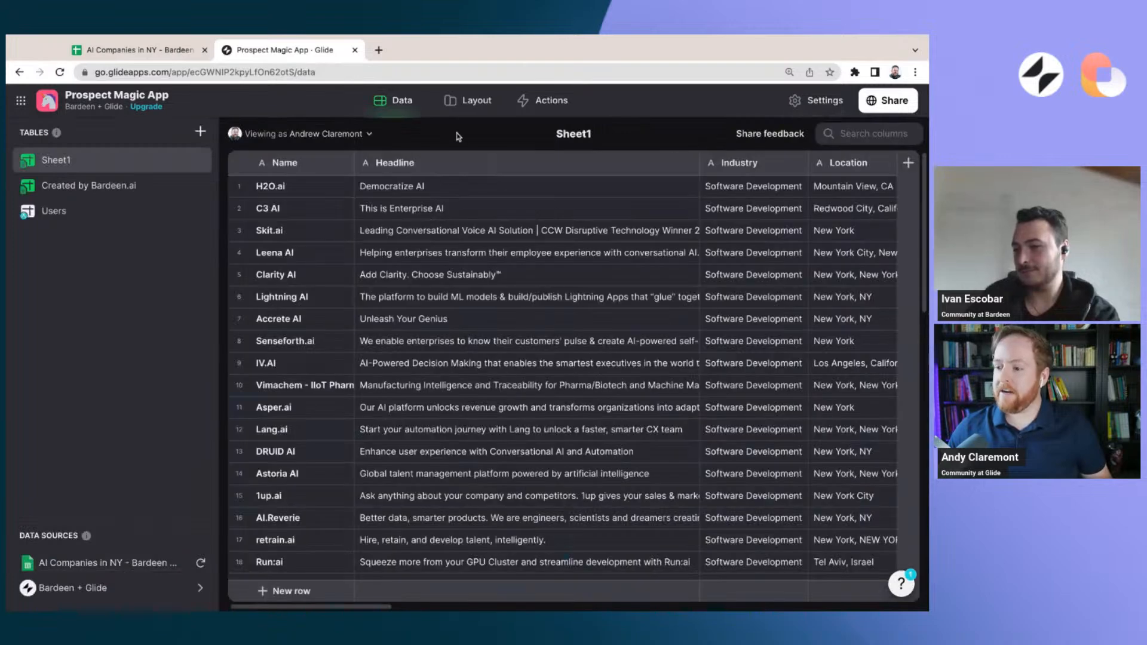
{"action": "left_click", "coordinate": [472, 100]}
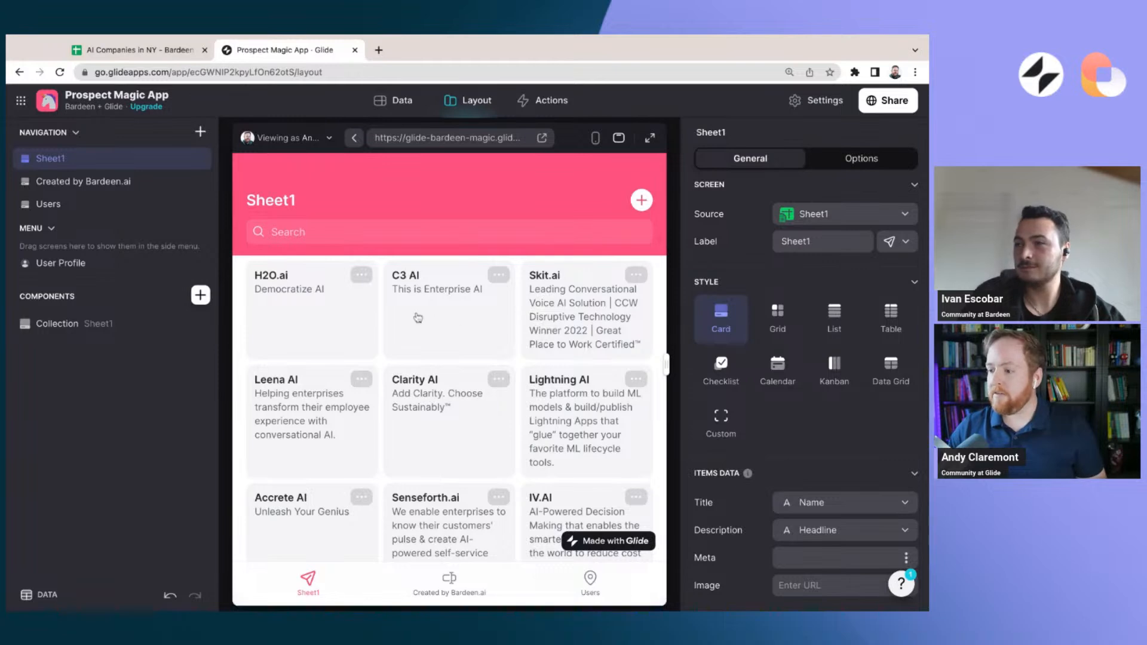
{"action": "left_click", "coordinate": [394, 101]}
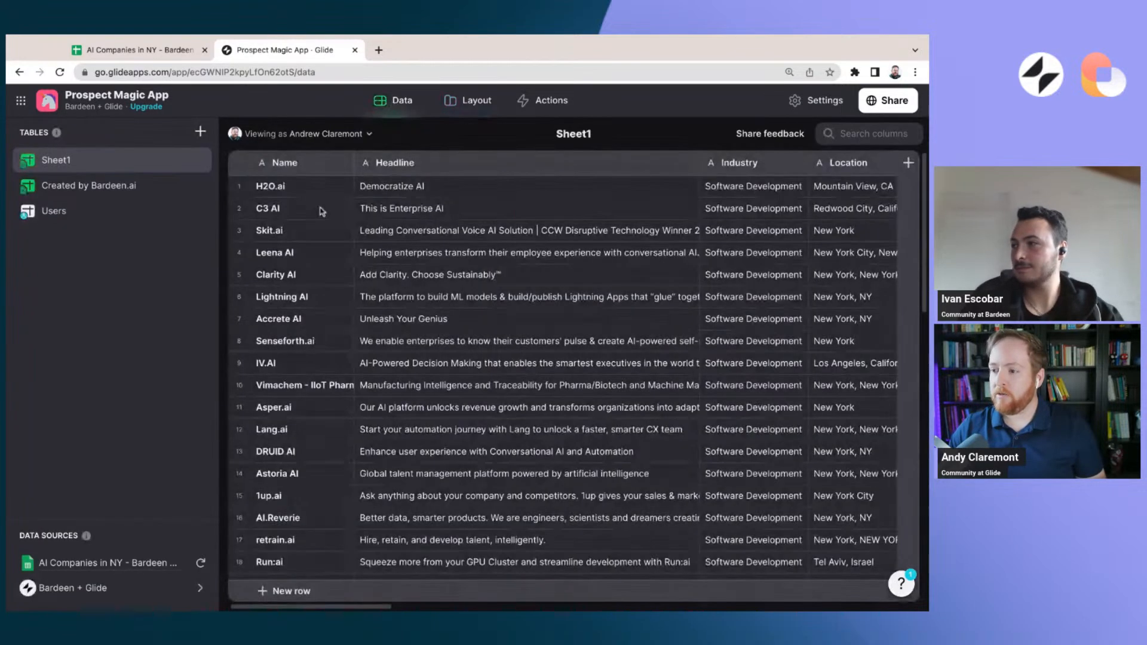
{"action": "left_click", "coordinate": [461, 102]}
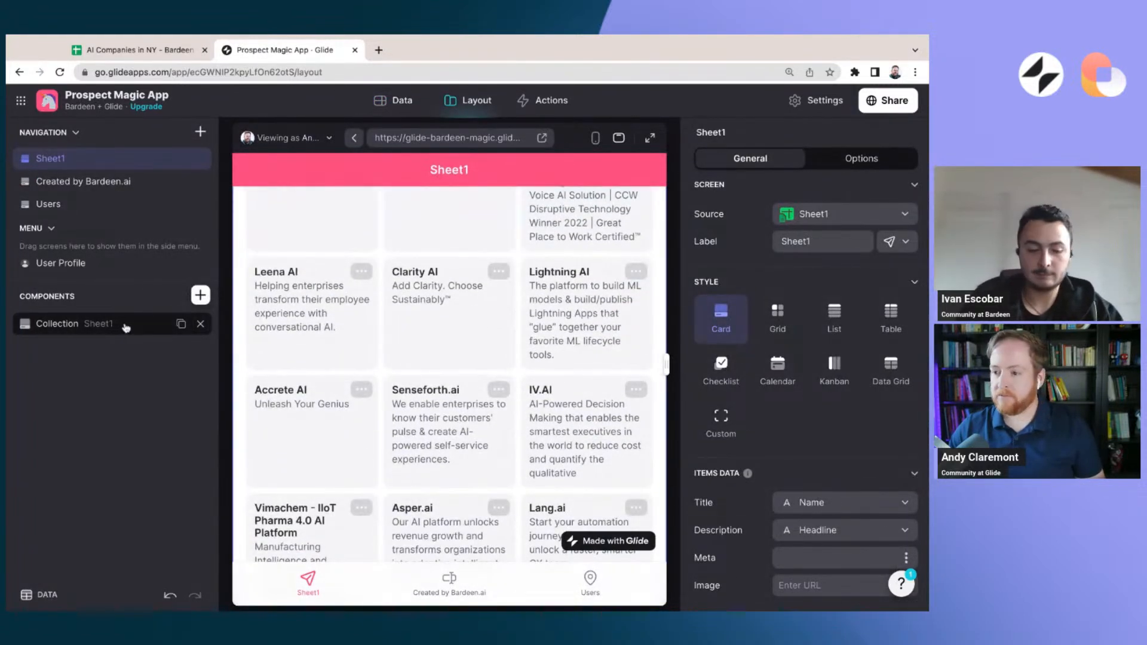
Switch the Sheet1 company collection from cards to the List style
{"action": "left_click", "coordinate": [125, 327]}
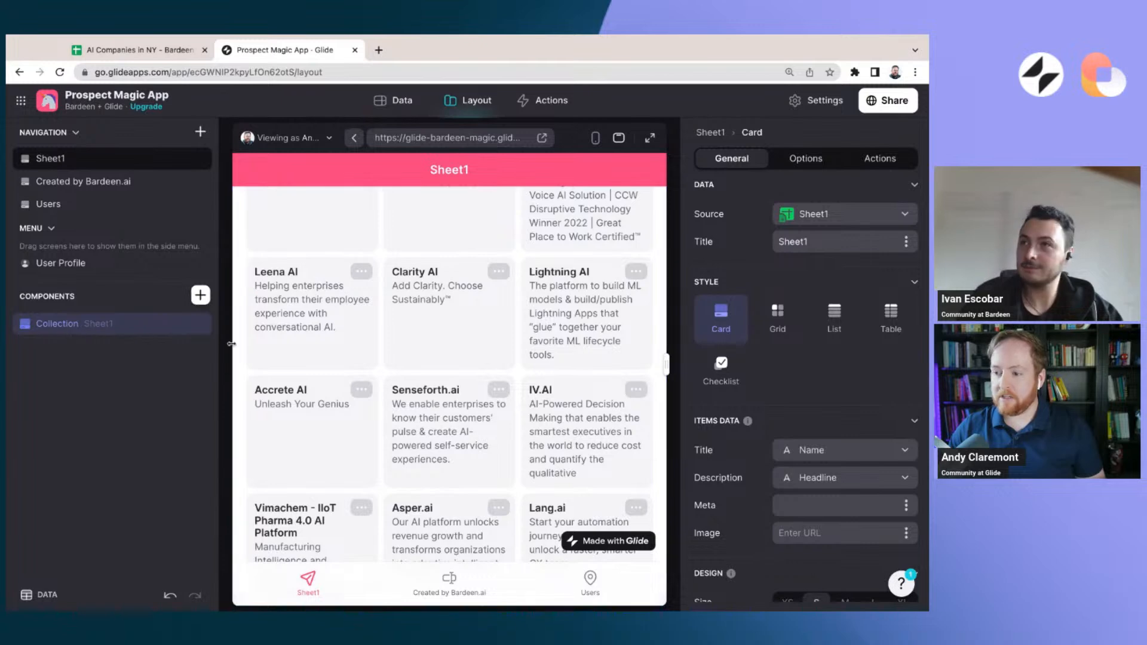
{"action": "scroll", "coordinate": [549, 336], "scroll_direction": "up", "scroll_amount": 3}
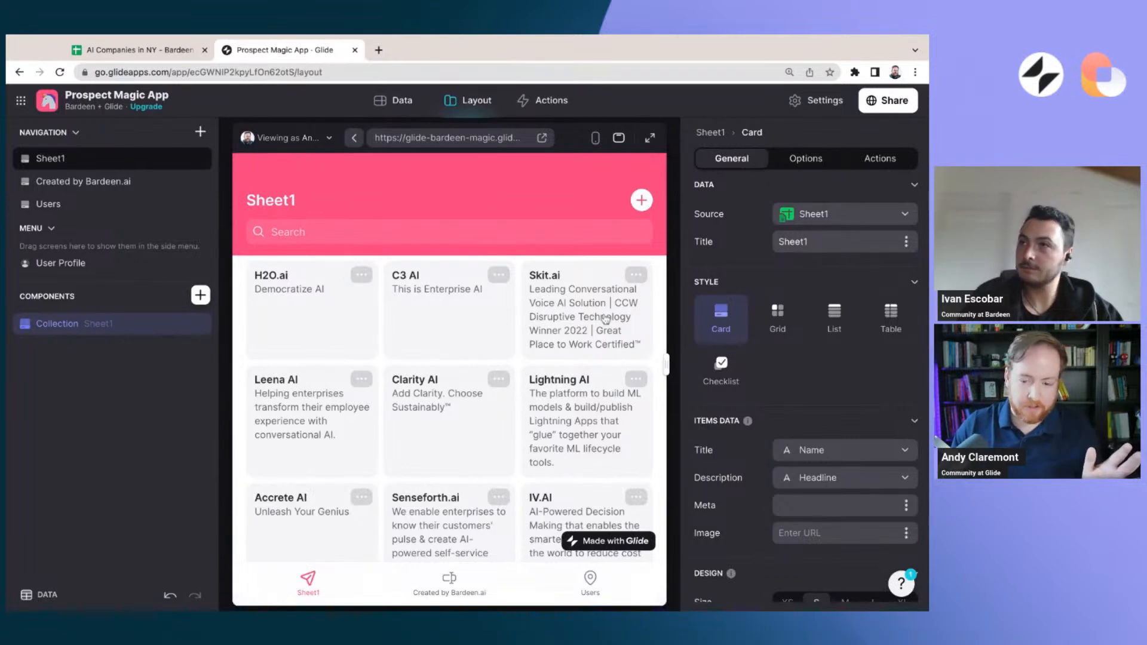
{"action": "left_click", "coordinate": [831, 320]}
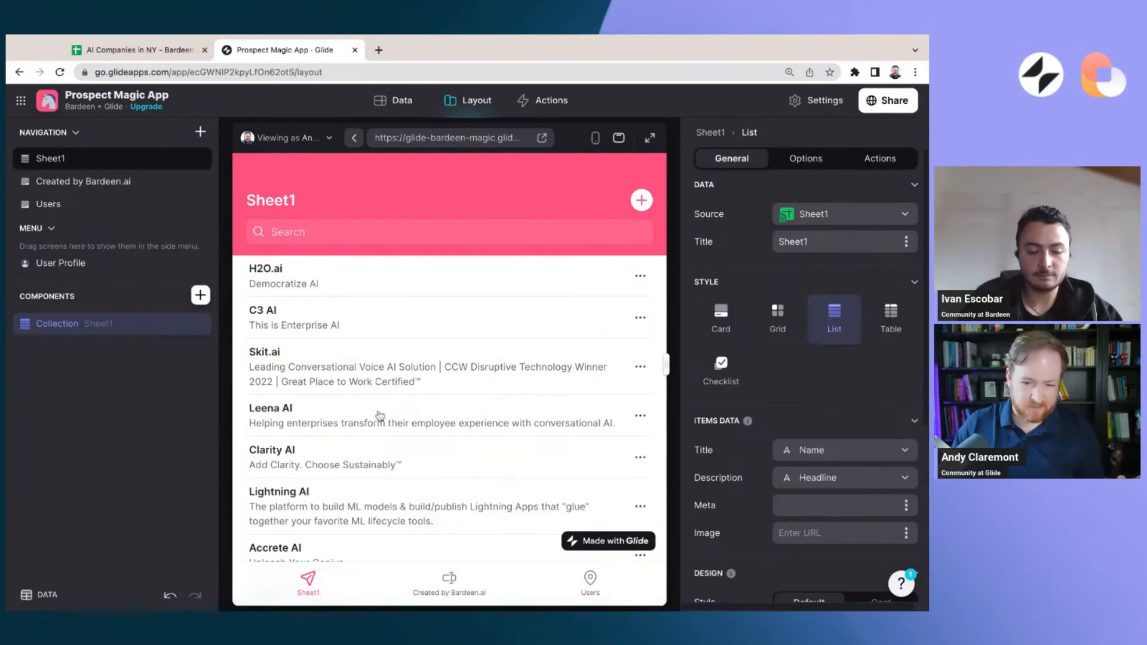
{"action": "scroll", "coordinate": [397, 436], "scroll_direction": "down", "scroll_amount": 1}
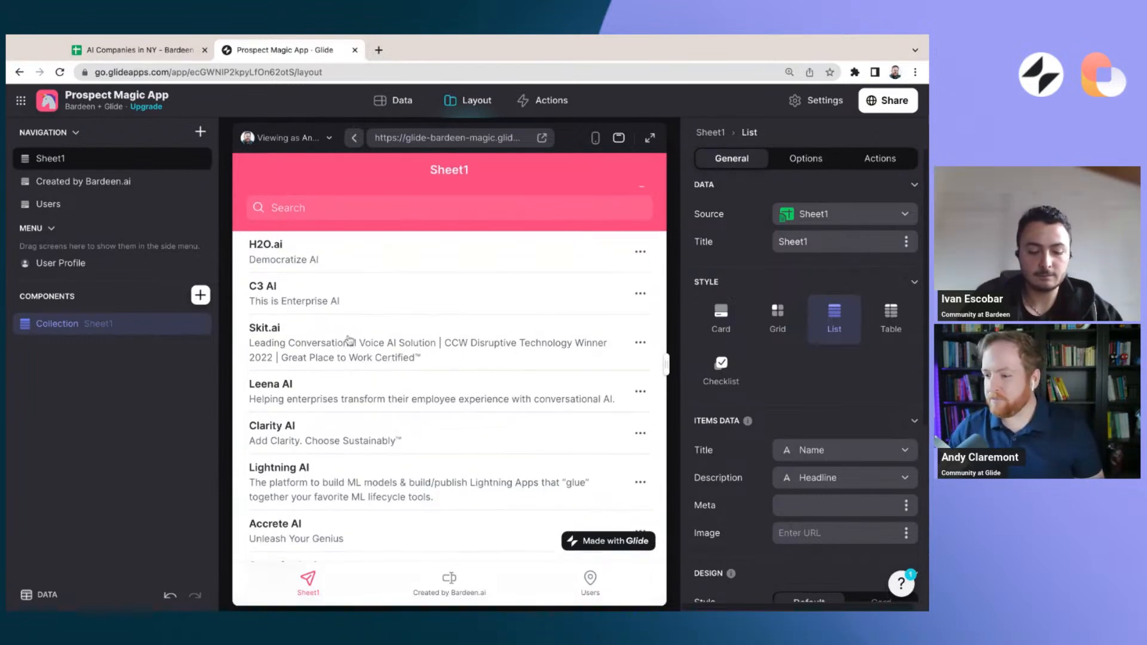
Open the H2O.ai company's detail screen and review its fields from industry down to the LinkedIn URL
{"action": "left_click", "coordinate": [360, 264]}
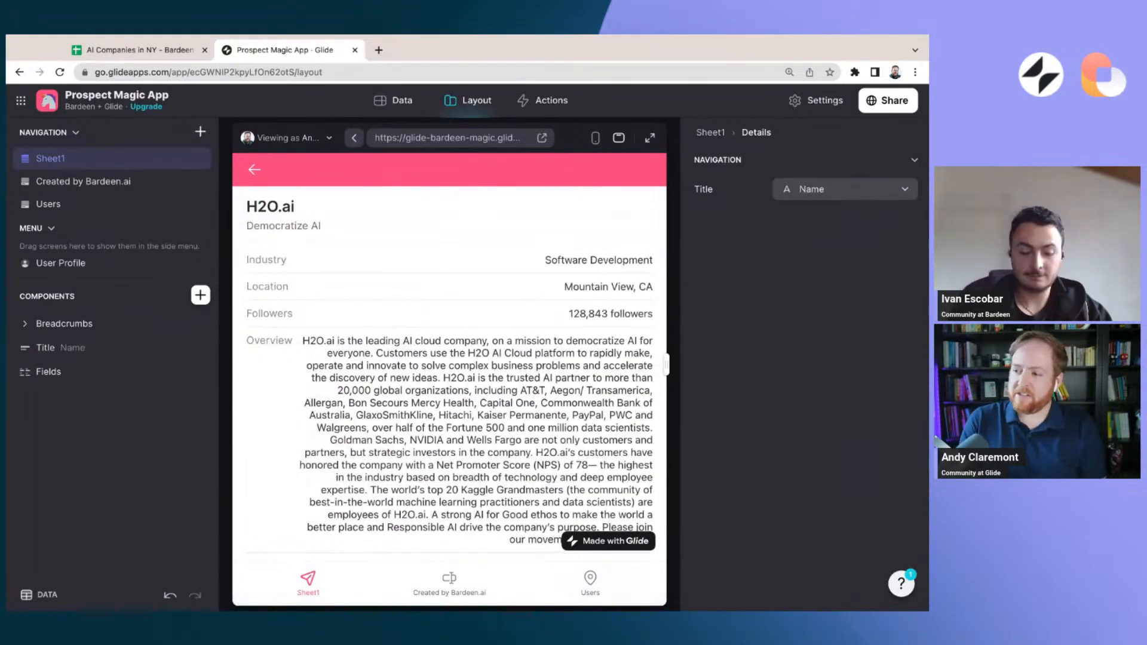
{"action": "scroll", "coordinate": [449, 376], "scroll_direction": "down", "scroll_amount": 5}
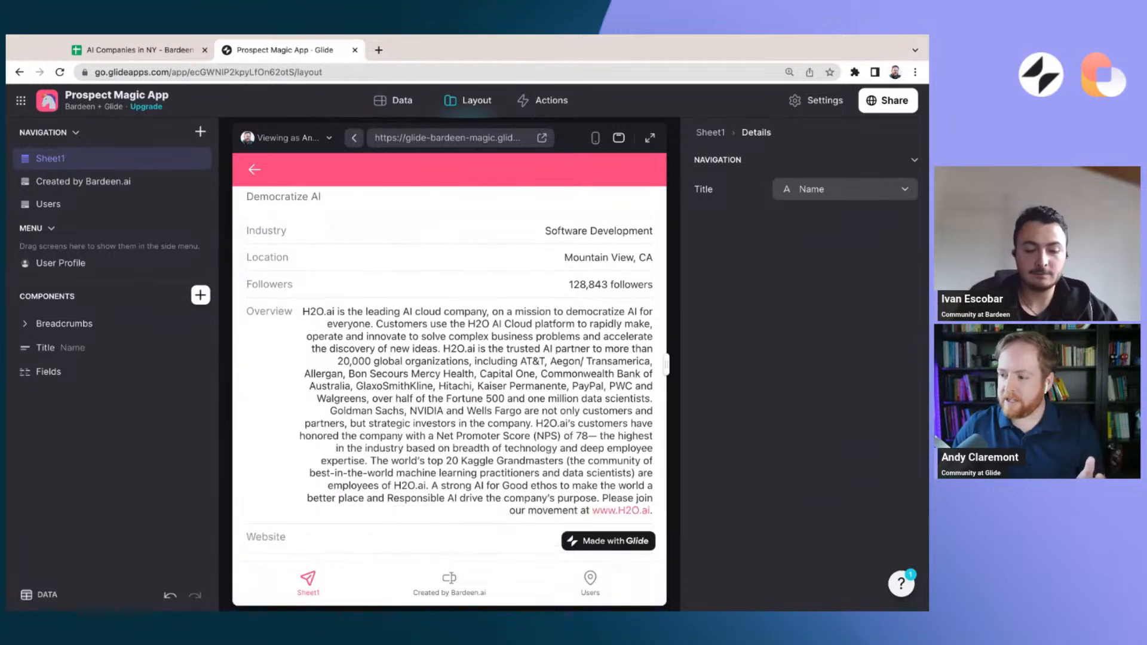
{"action": "scroll", "coordinate": [326, 364], "scroll_direction": "up", "scroll_amount": 5}
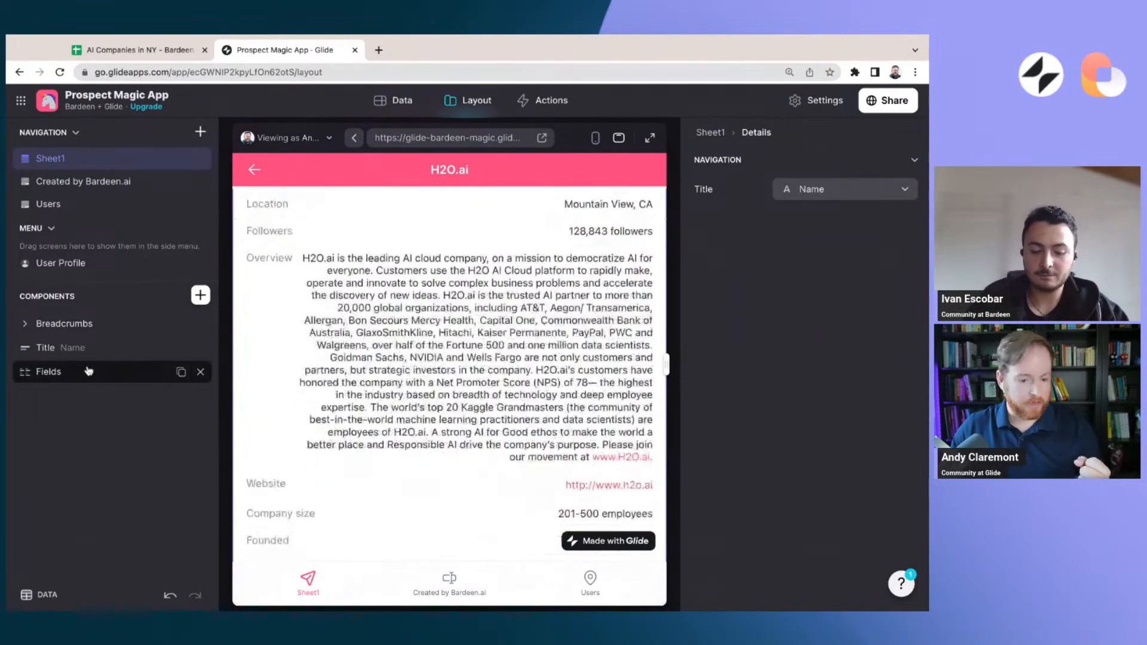
{"action": "scroll", "coordinate": [496, 369], "scroll_direction": "down", "scroll_amount": 2}
{"action": "scroll", "coordinate": [496, 369], "scroll_direction": "down", "scroll_amount": 3}
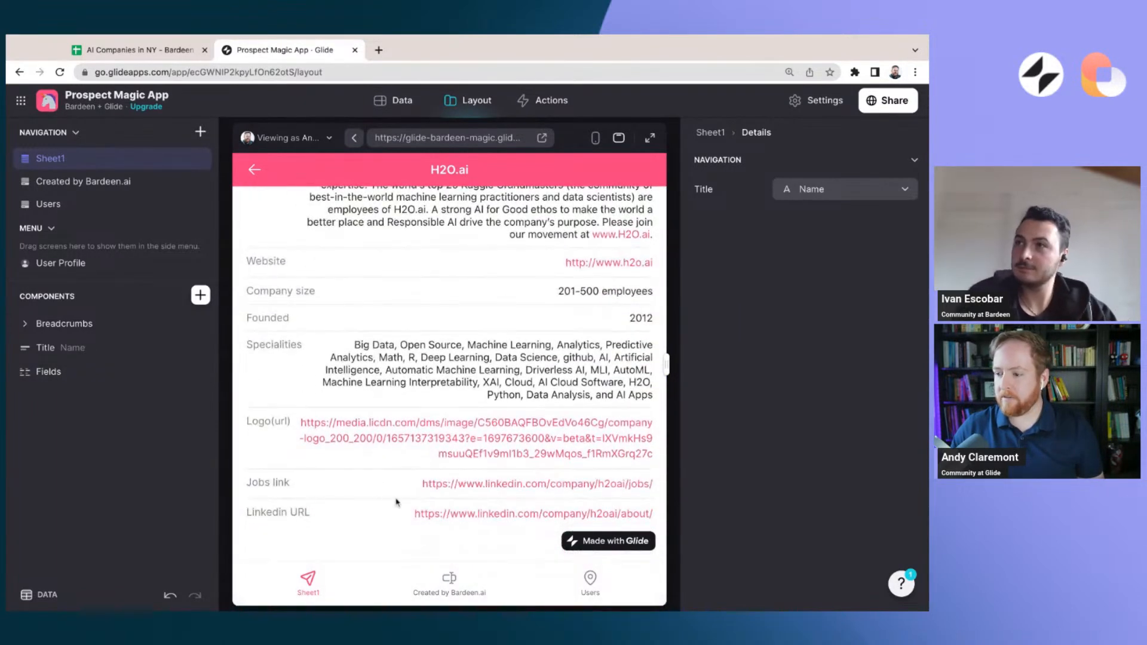
{"action": "scroll", "coordinate": [351, 371], "scroll_direction": "up", "scroll_amount": 6}
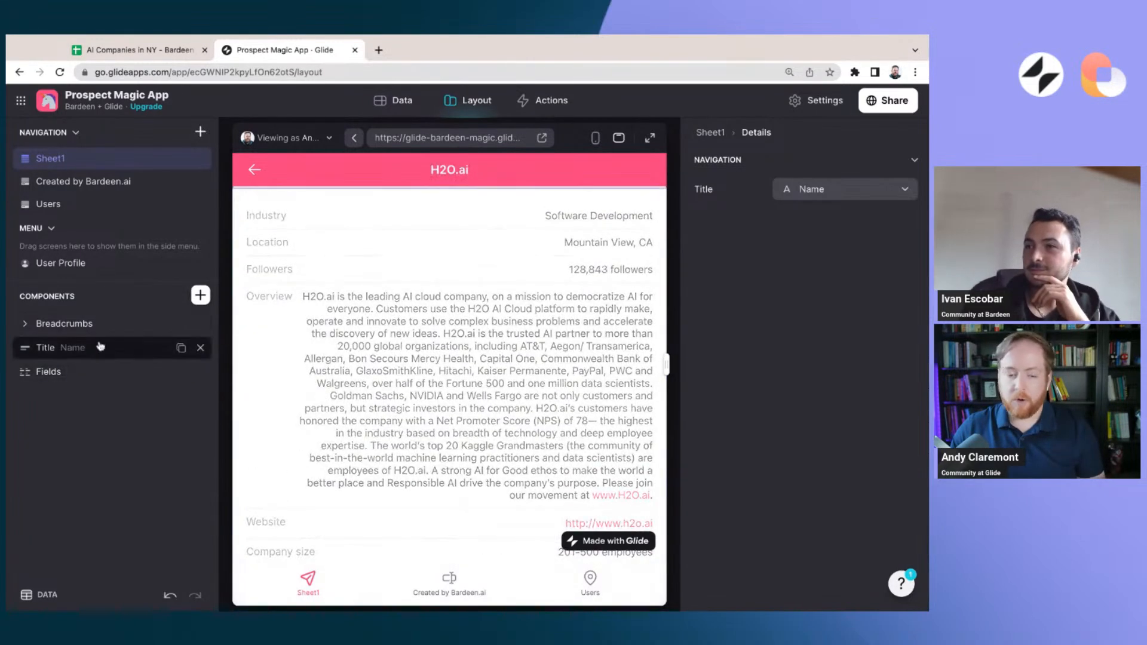
Give the detail screen's Title component the Cover style and use the Logo(url) column as its image
{"action": "left_click", "coordinate": [103, 348]}
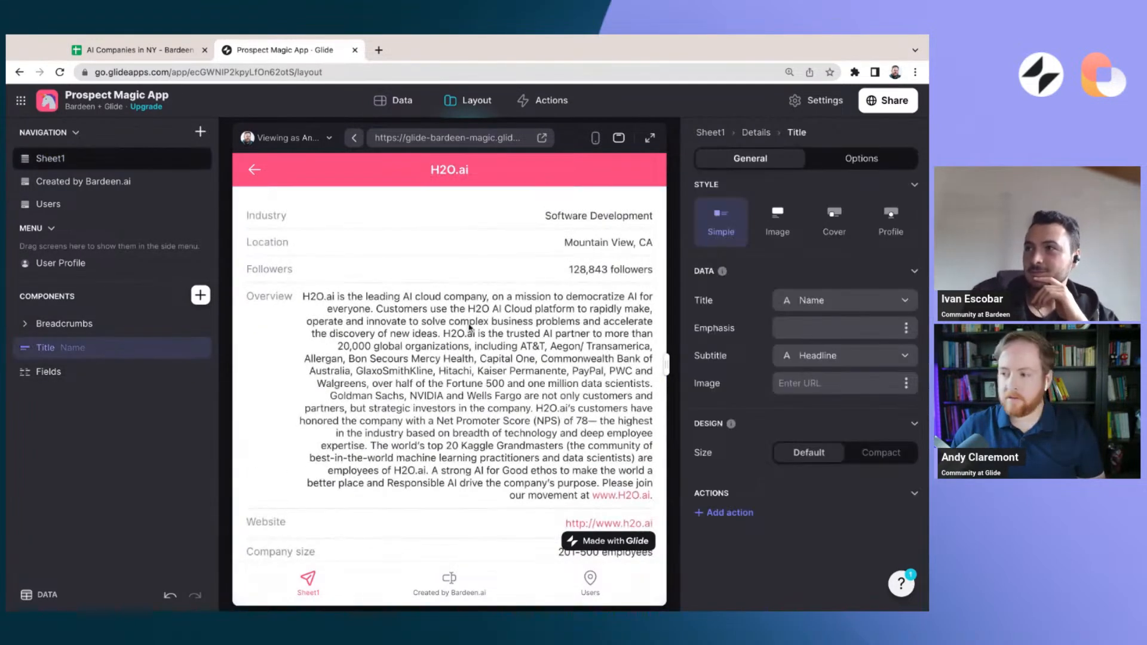
{"action": "scroll", "coordinate": [470, 329], "scroll_direction": "up", "scroll_amount": 2}
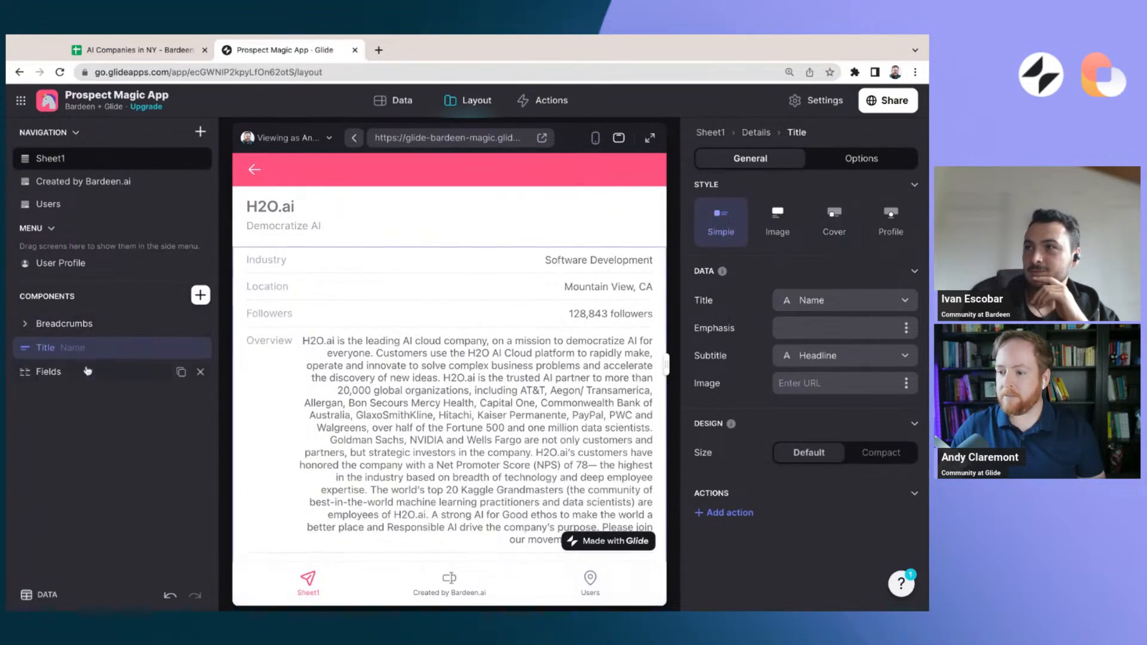
{"action": "scroll", "coordinate": [308, 345], "scroll_direction": "down", "scroll_amount": 2}
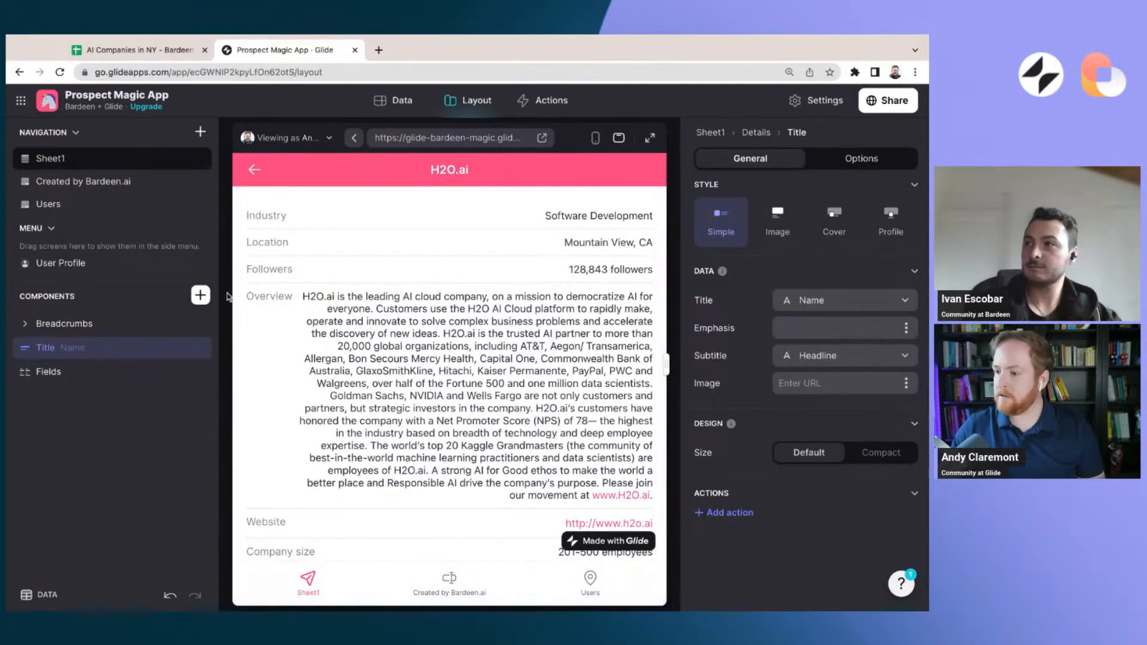
{"action": "left_click", "coordinate": [843, 215]}
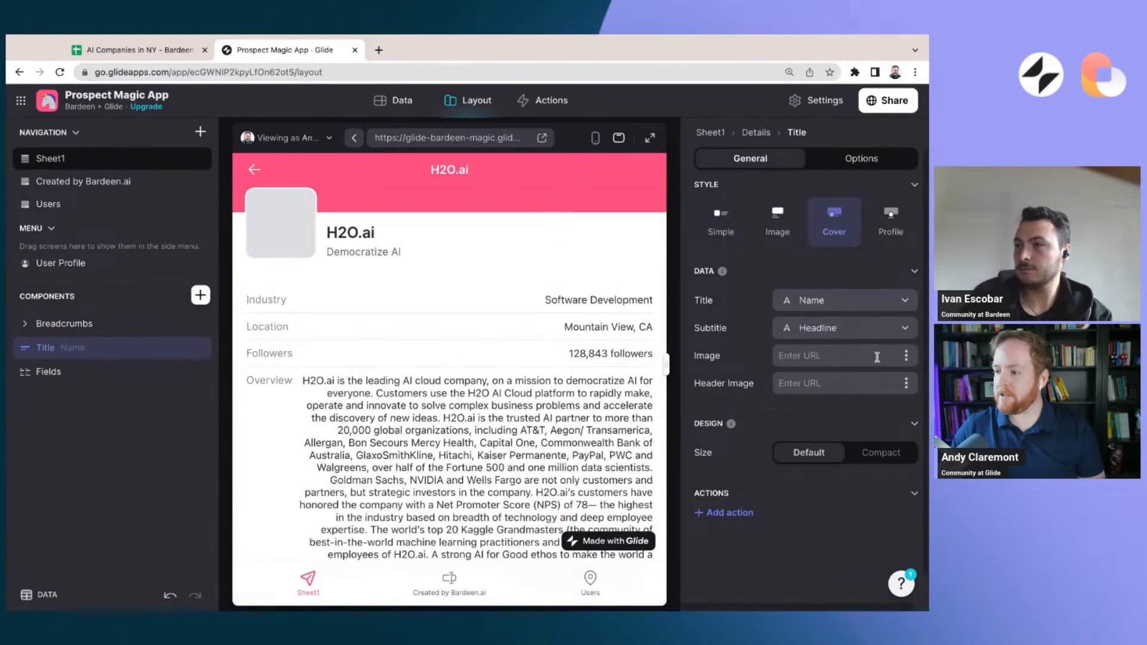
{"action": "left_click", "coordinate": [907, 359]}
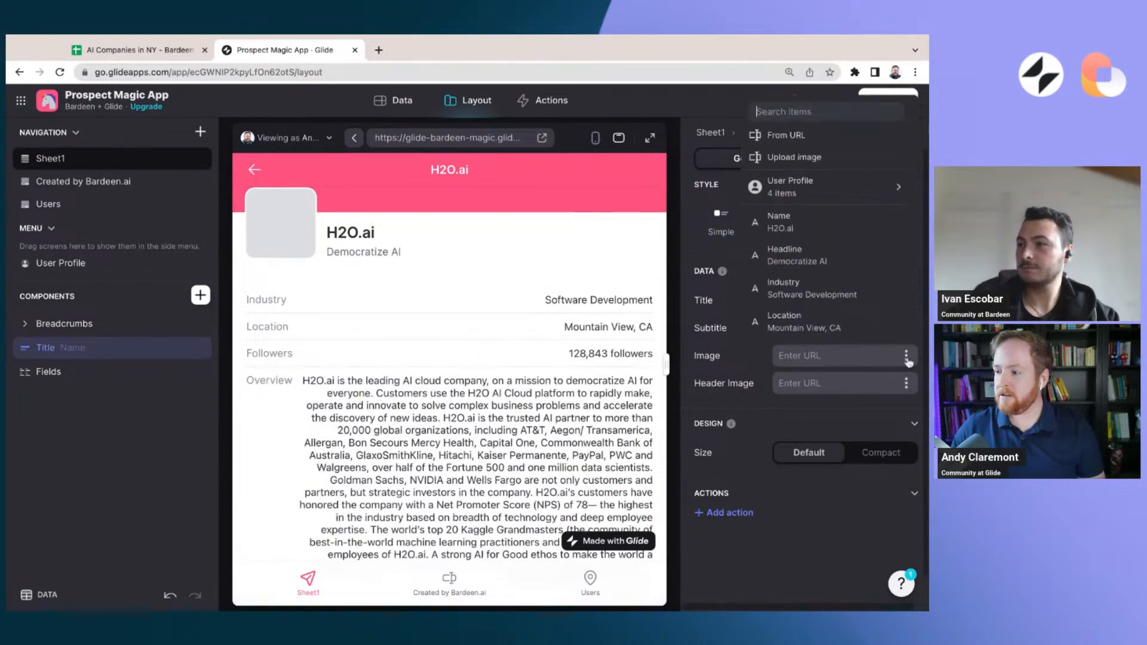
{"action": "scroll", "coordinate": [843, 305], "scroll_direction": "down", "scroll_amount": 3}
{"action": "scroll", "coordinate": [841, 304], "scroll_direction": "down", "scroll_amount": 5}
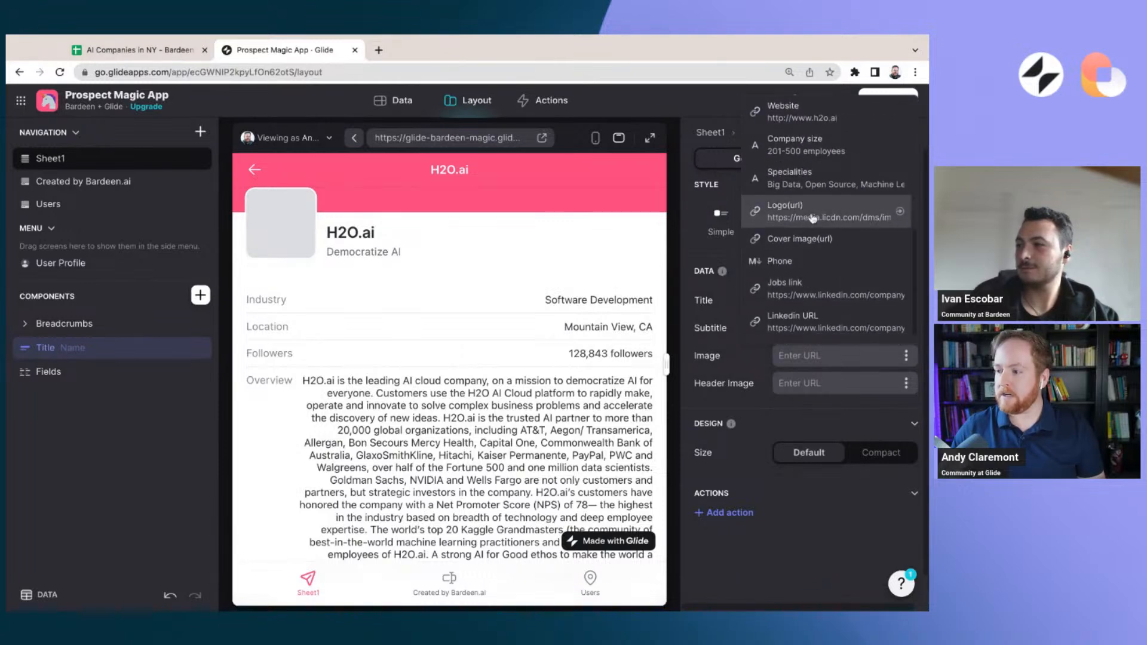
{"action": "left_click", "coordinate": [813, 219]}
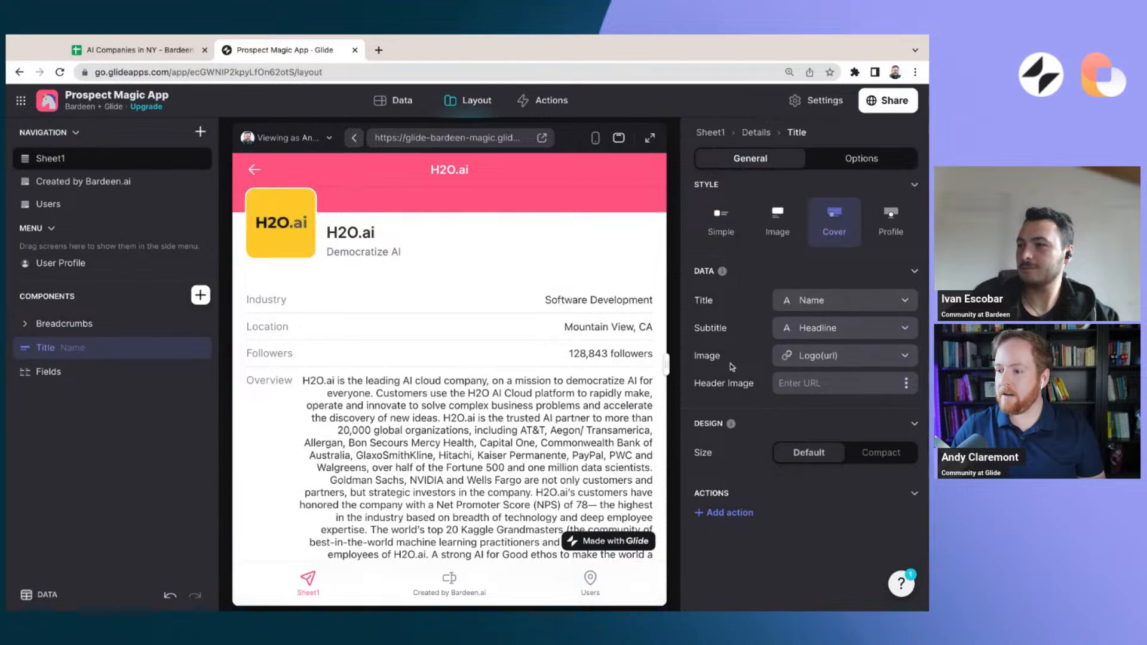
Check the logos on the Clarity AI and Accrete AI detail screens, returning to the company list after each
{"action": "left_click", "coordinate": [254, 171]}
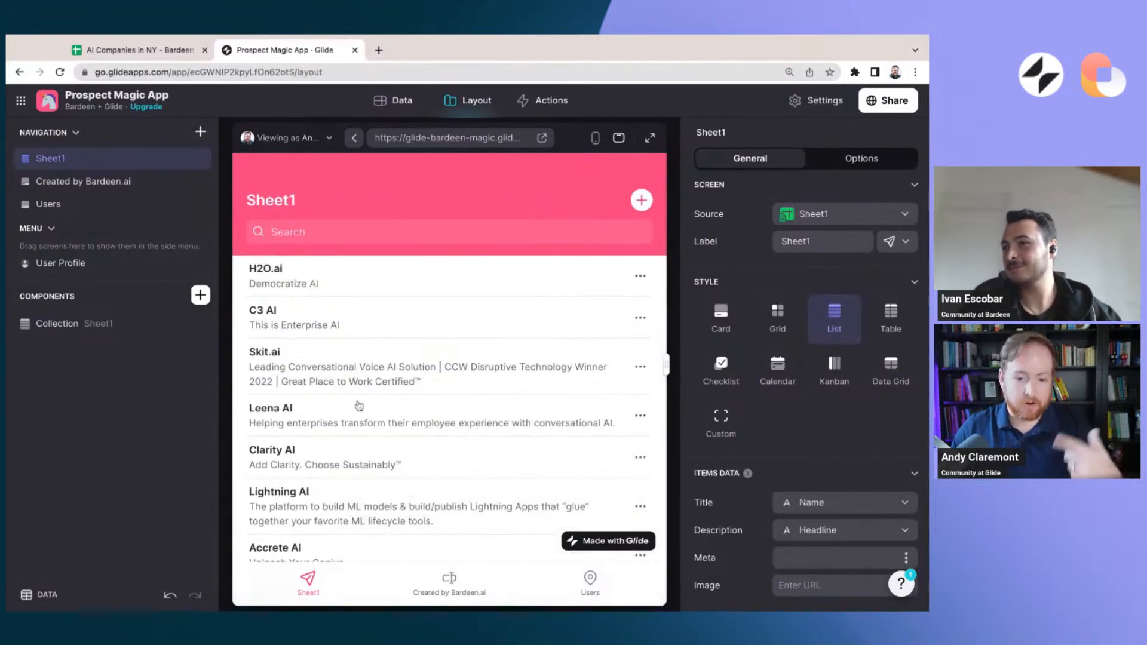
{"action": "scroll", "coordinate": [356, 407], "scroll_direction": "down", "scroll_amount": 1}
{"action": "left_click", "coordinate": [348, 459]}
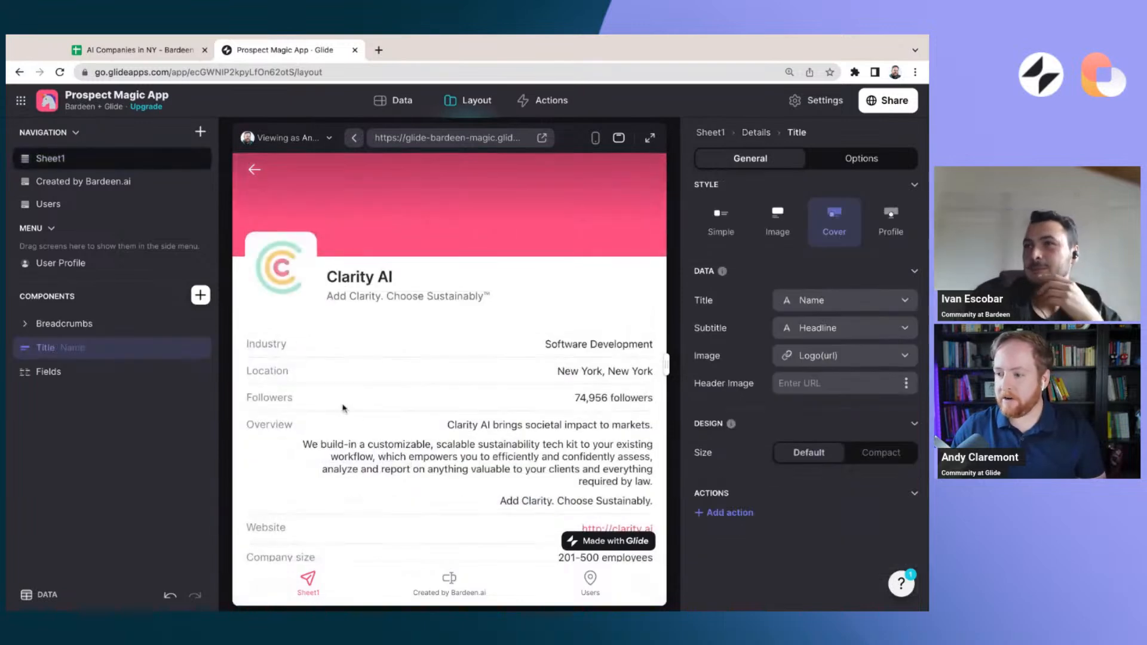
{"action": "left_click", "coordinate": [254, 170]}
{"action": "scroll", "coordinate": [341, 382], "scroll_direction": "down", "scroll_amount": 3}
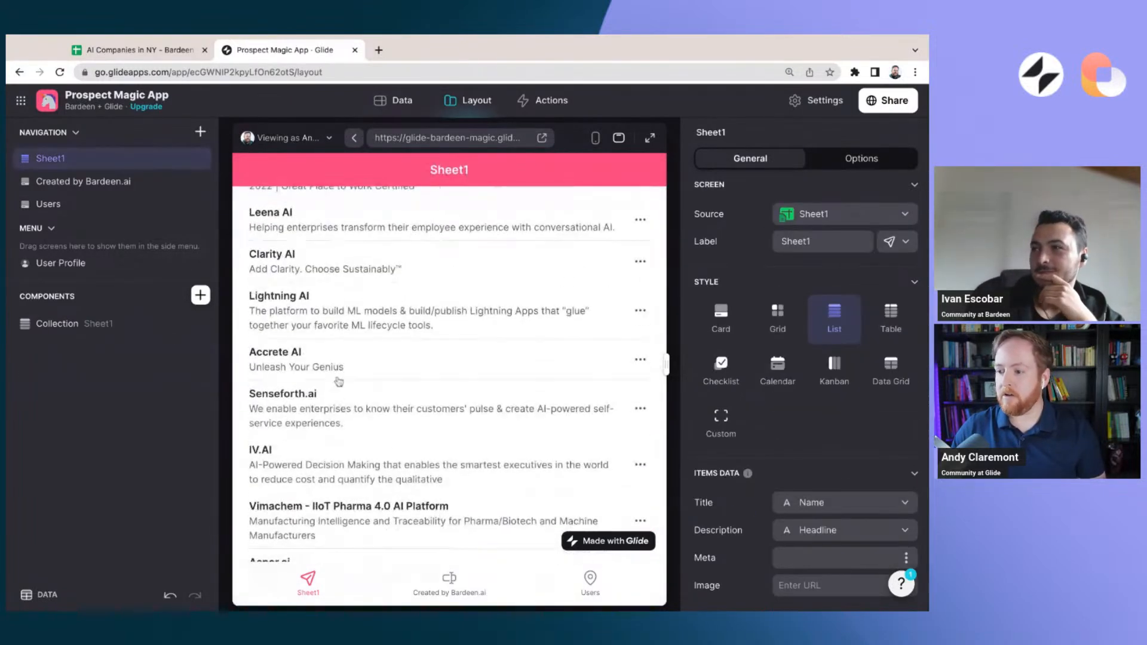
{"action": "left_click", "coordinate": [342, 379]}
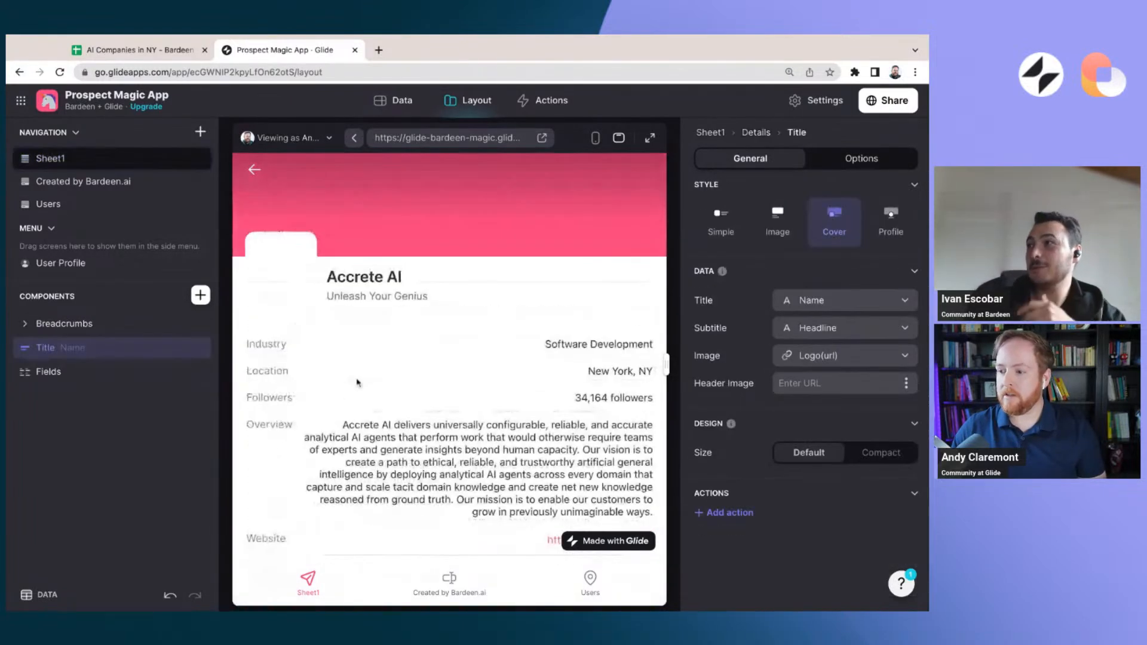
{"action": "left_click", "coordinate": [252, 172]}
Examine the Cover image(url) column in the Sheet1 data table to find companies that have a cover image
{"action": "left_click", "coordinate": [395, 101]}
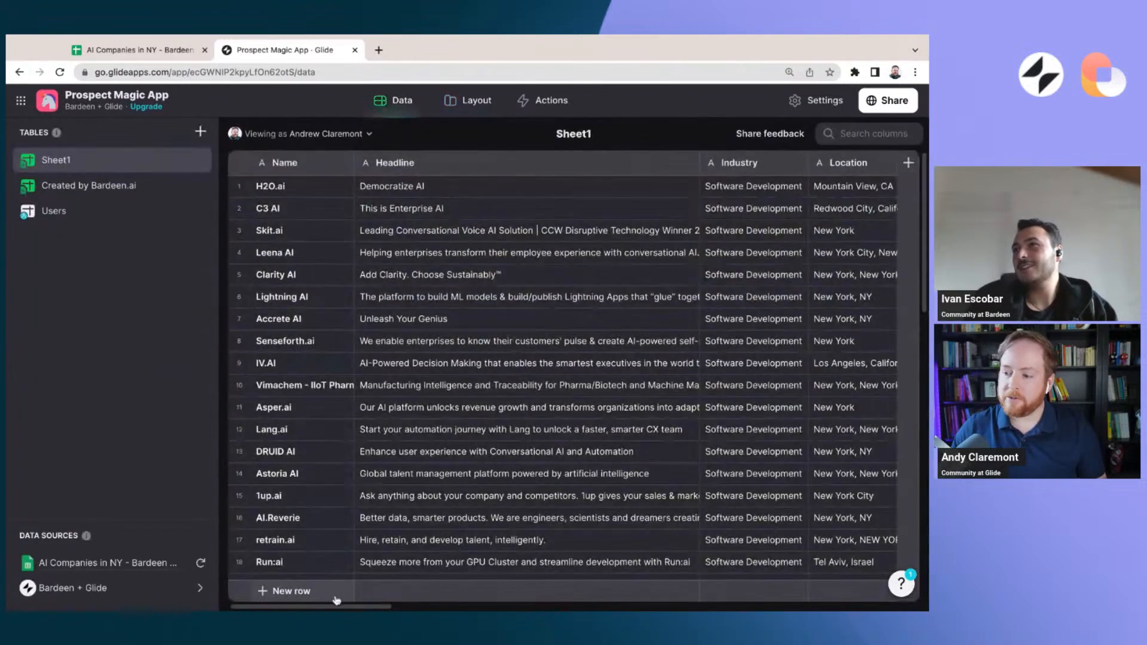
{"action": "left_click_drag", "start_coordinate": [343, 608], "coordinate": [718, 584]}
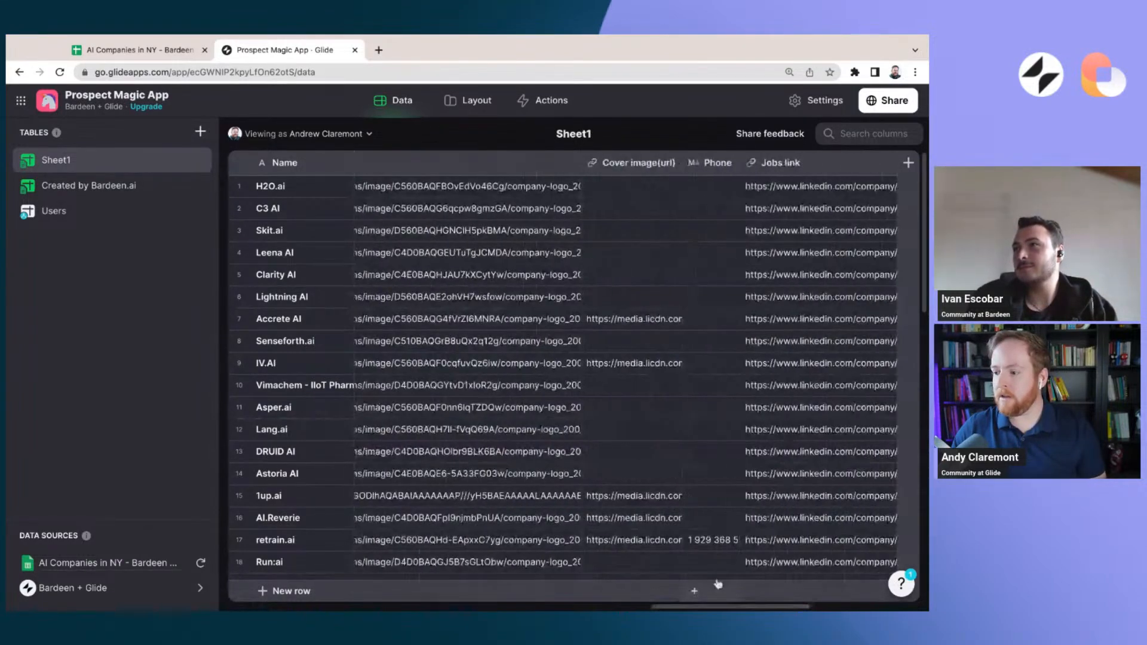
{"action": "scroll", "coordinate": [647, 451], "scroll_direction": "down", "scroll_amount": 3}
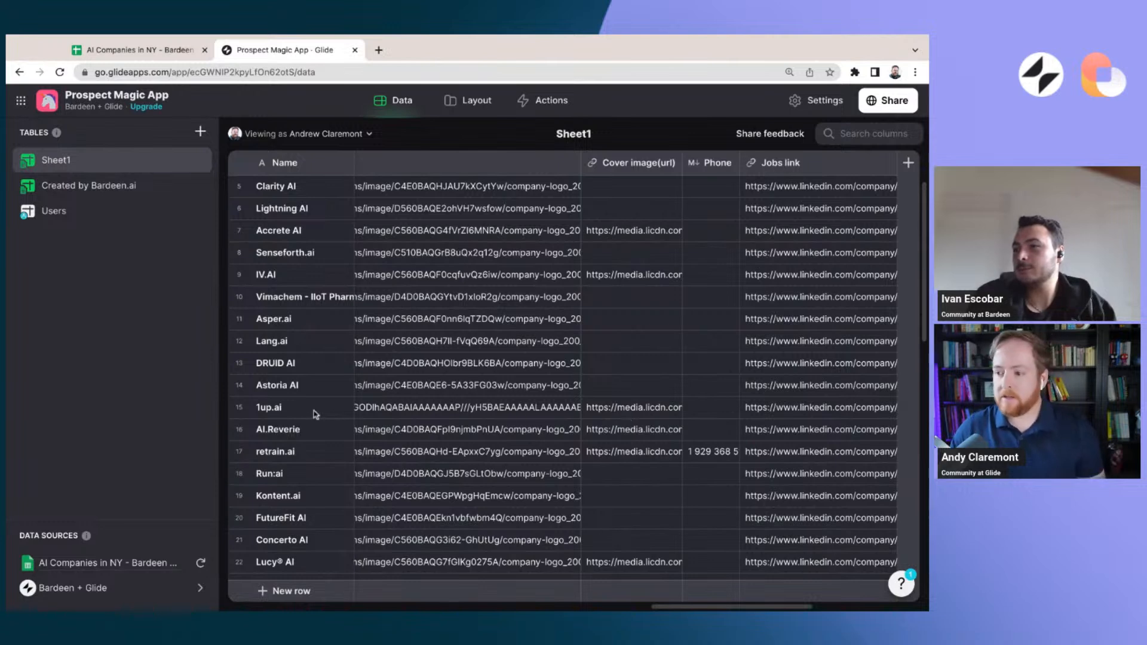
Return to the layout editor and open the 1up.ai company's detail screen from the list
{"action": "left_click", "coordinate": [473, 102]}
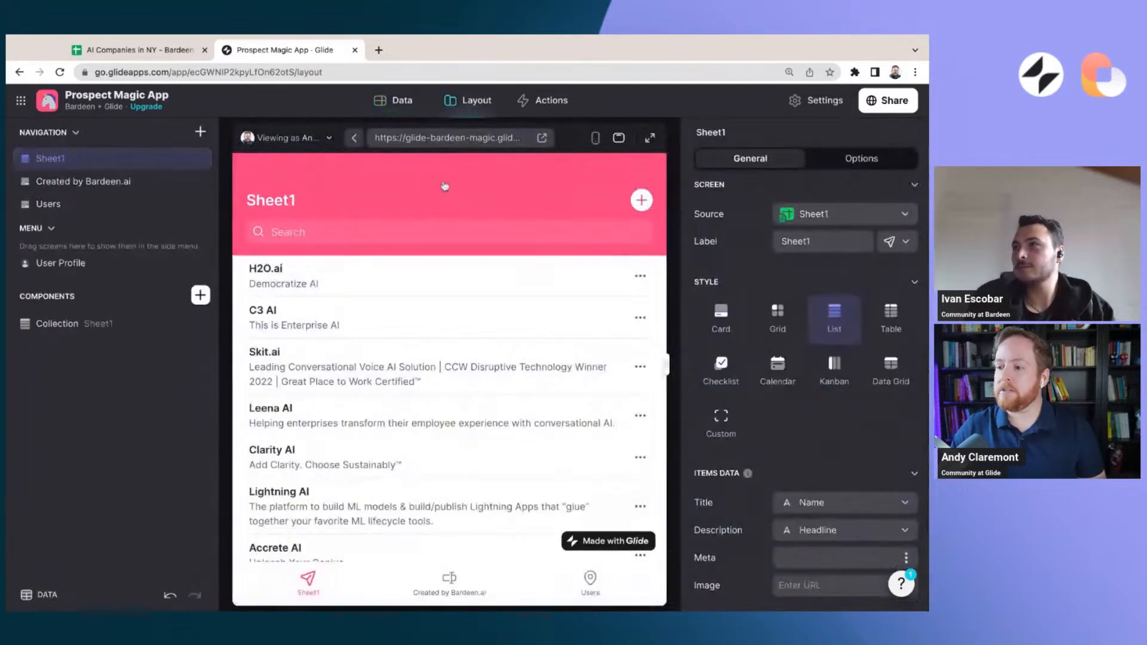
{"action": "scroll", "coordinate": [327, 379], "scroll_direction": "down", "scroll_amount": 3}
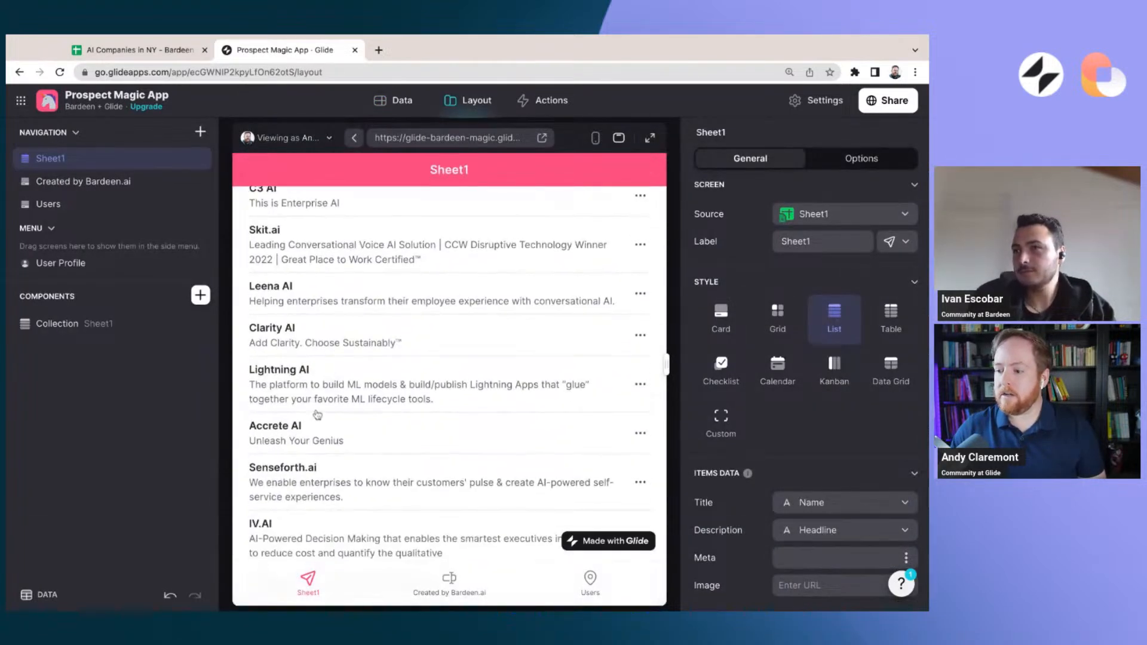
{"action": "scroll", "coordinate": [318, 411], "scroll_direction": "down", "scroll_amount": 5}
{"action": "scroll", "coordinate": [318, 411], "scroll_direction": "down", "scroll_amount": 6}
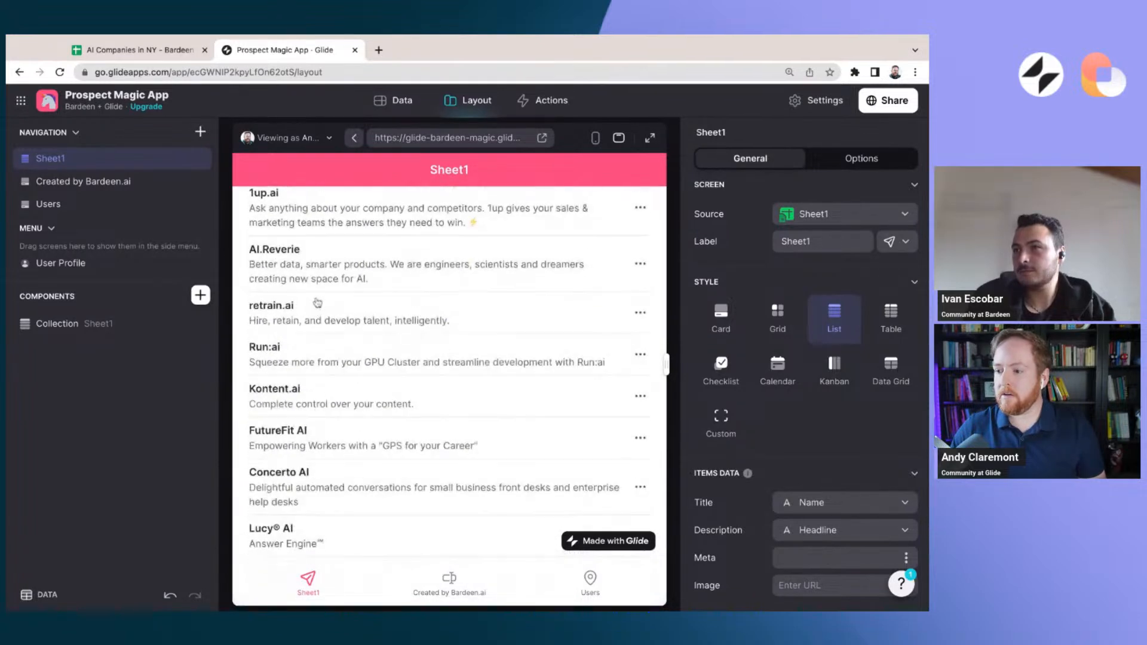
{"action": "scroll", "coordinate": [317, 306], "scroll_direction": "up", "scroll_amount": 1}
{"action": "left_click", "coordinate": [337, 300]}
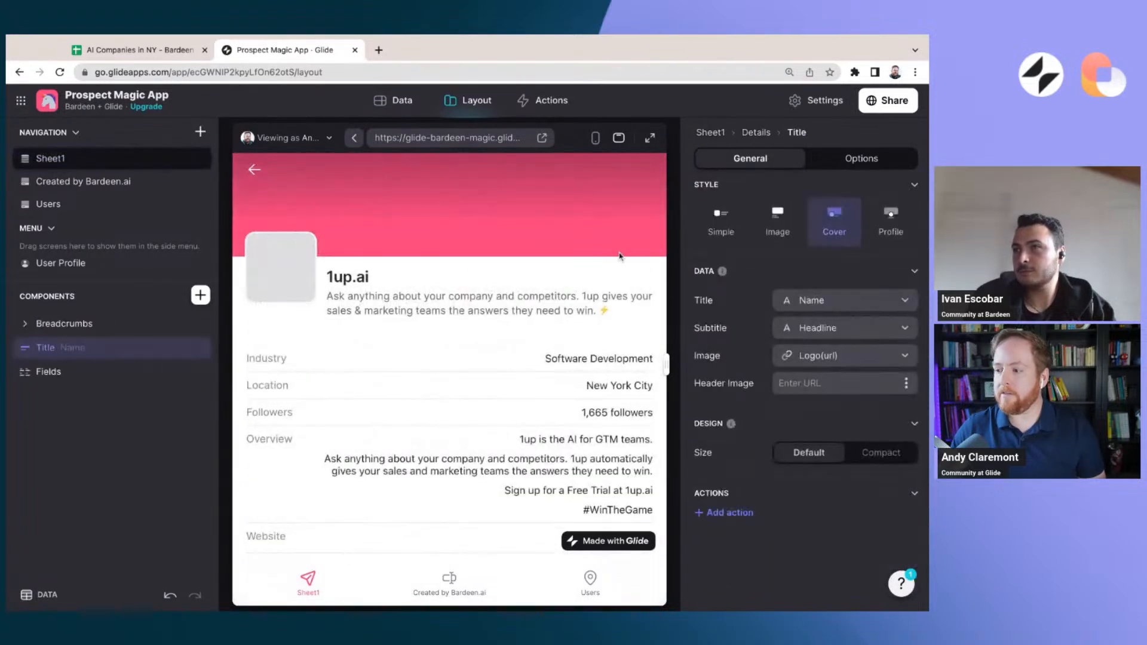
Set the Title component's header image to the Cover image(url) column
{"action": "left_click", "coordinate": [97, 350]}
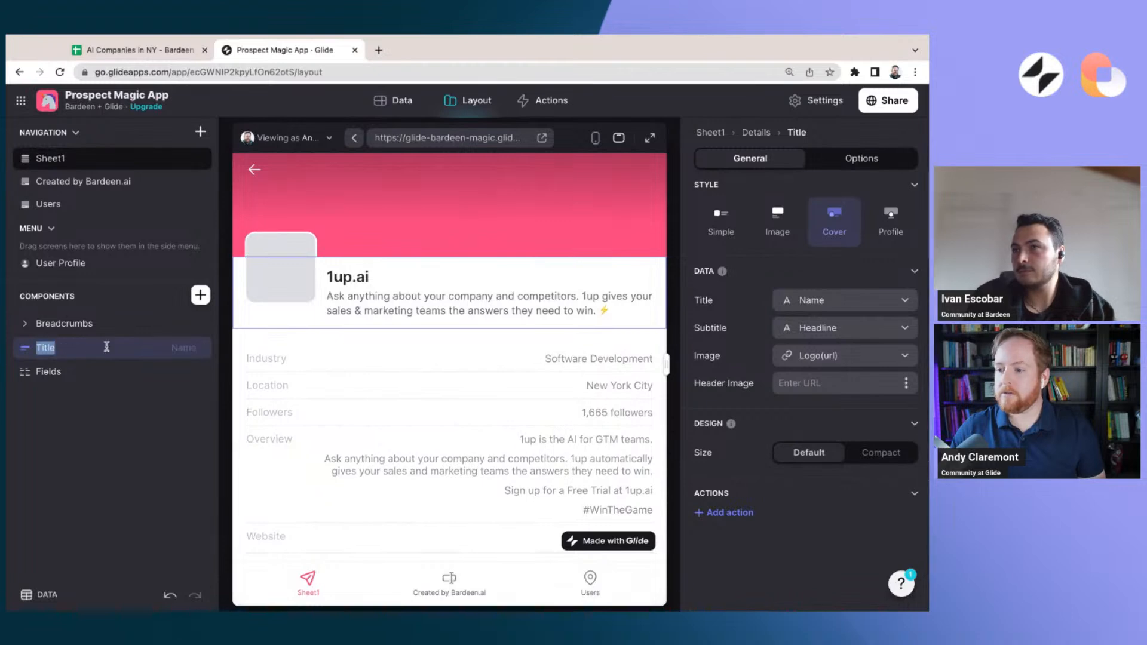
{"action": "left_click", "coordinate": [87, 438]}
{"action": "left_click", "coordinate": [105, 349]}
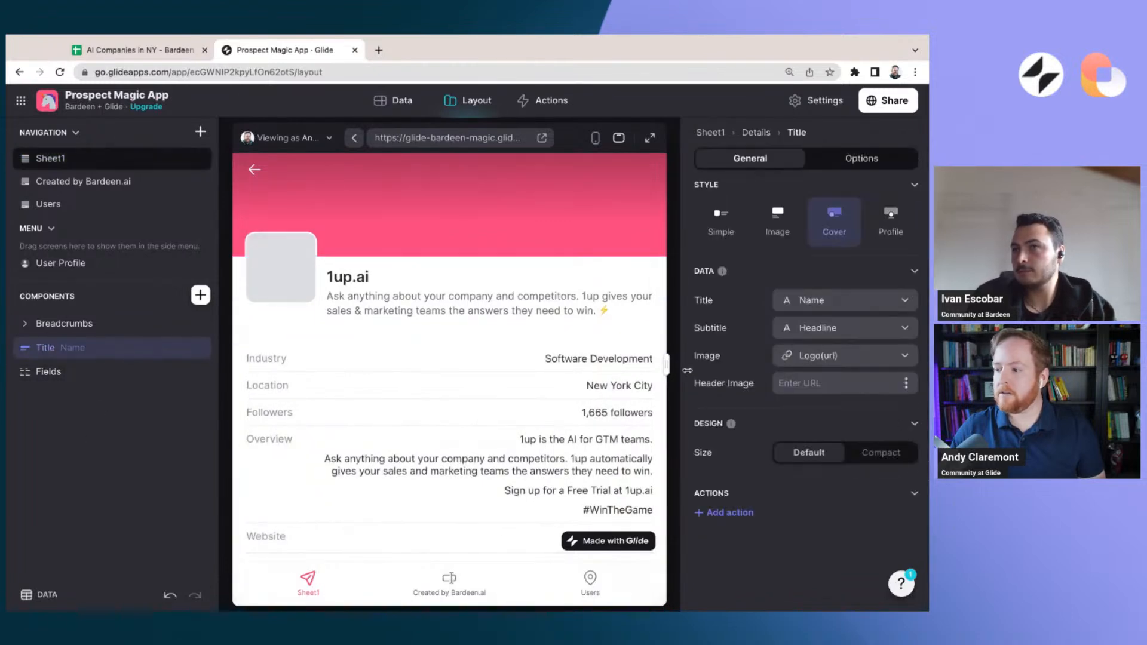
{"action": "left_click", "coordinate": [907, 384]}
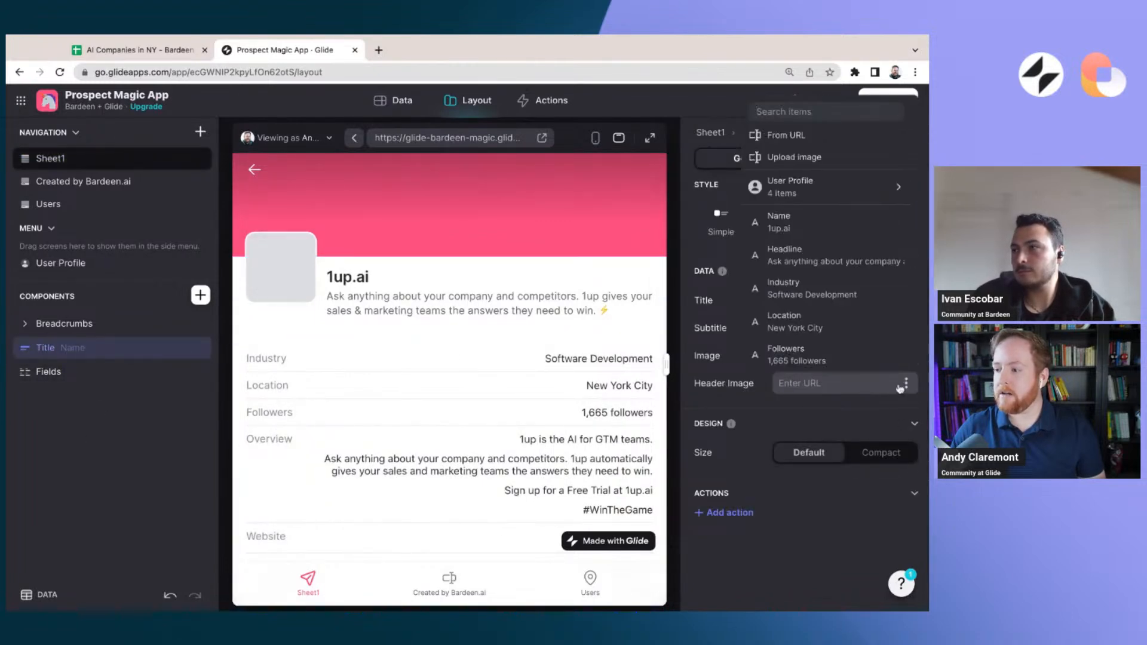
{"action": "scroll", "coordinate": [847, 304], "scroll_direction": "down", "scroll_amount": 5}
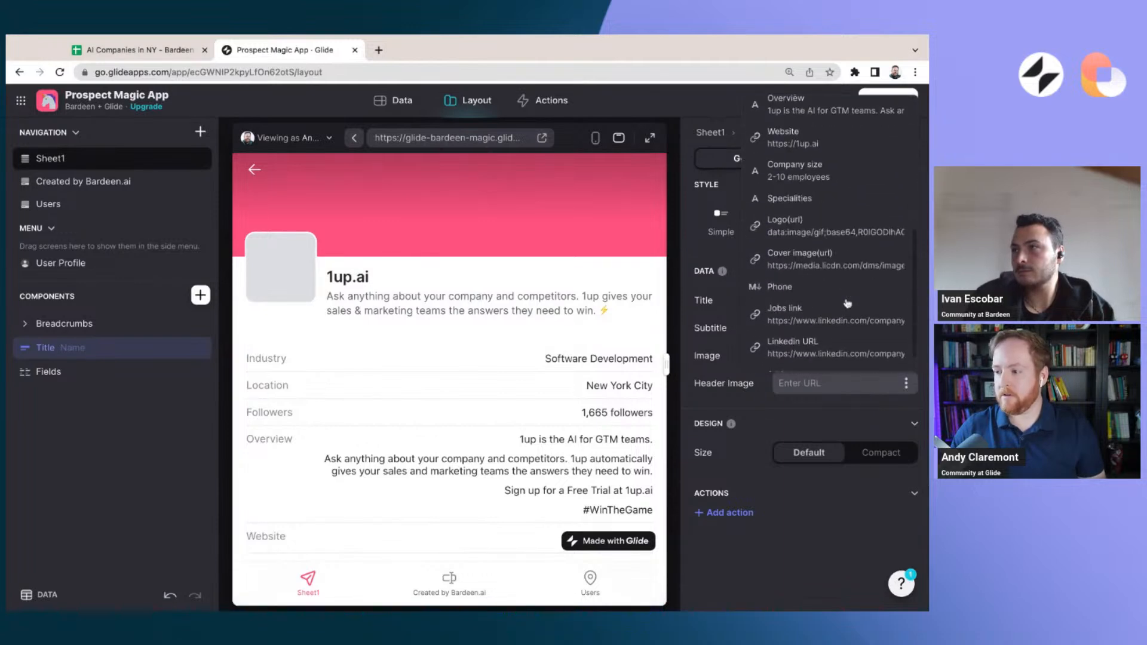
{"action": "scroll", "coordinate": [847, 303], "scroll_direction": "down", "scroll_amount": 1}
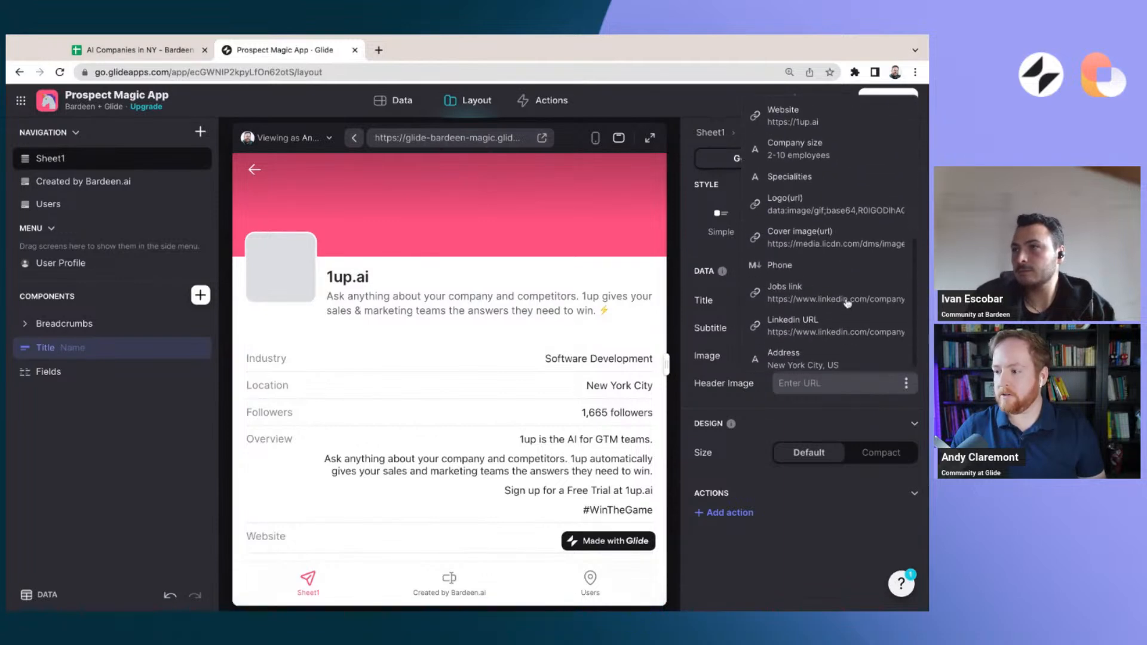
{"action": "left_click", "coordinate": [834, 236]}
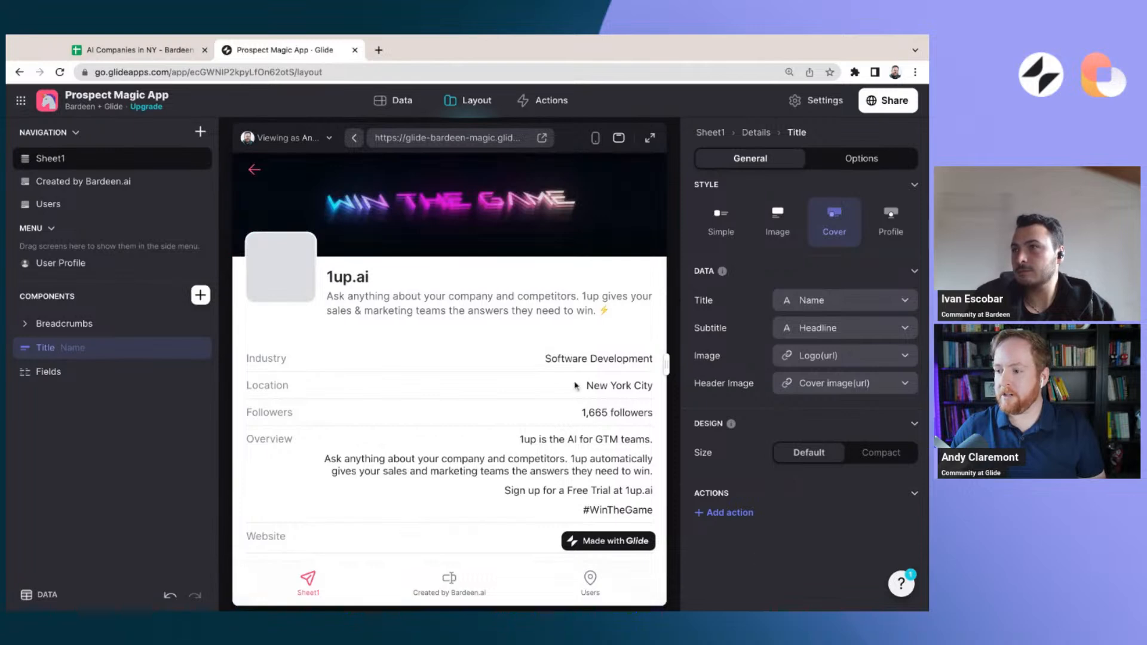
Preview the Leena AI and IV.AI detail screens, checking their logo, header image and the IV.AI company fields
{"action": "left_click", "coordinate": [270, 166]}
{"action": "left_click", "coordinate": [304, 424]}
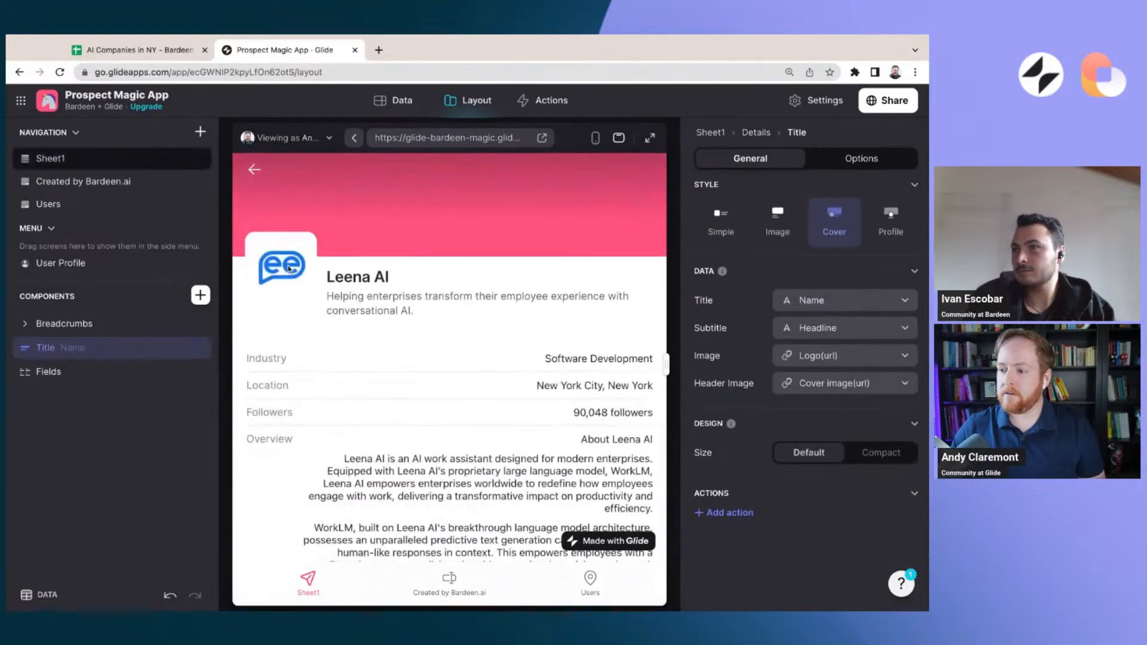
{"action": "left_click", "coordinate": [254, 172]}
{"action": "scroll", "coordinate": [323, 431], "scroll_direction": "down", "scroll_amount": 5}
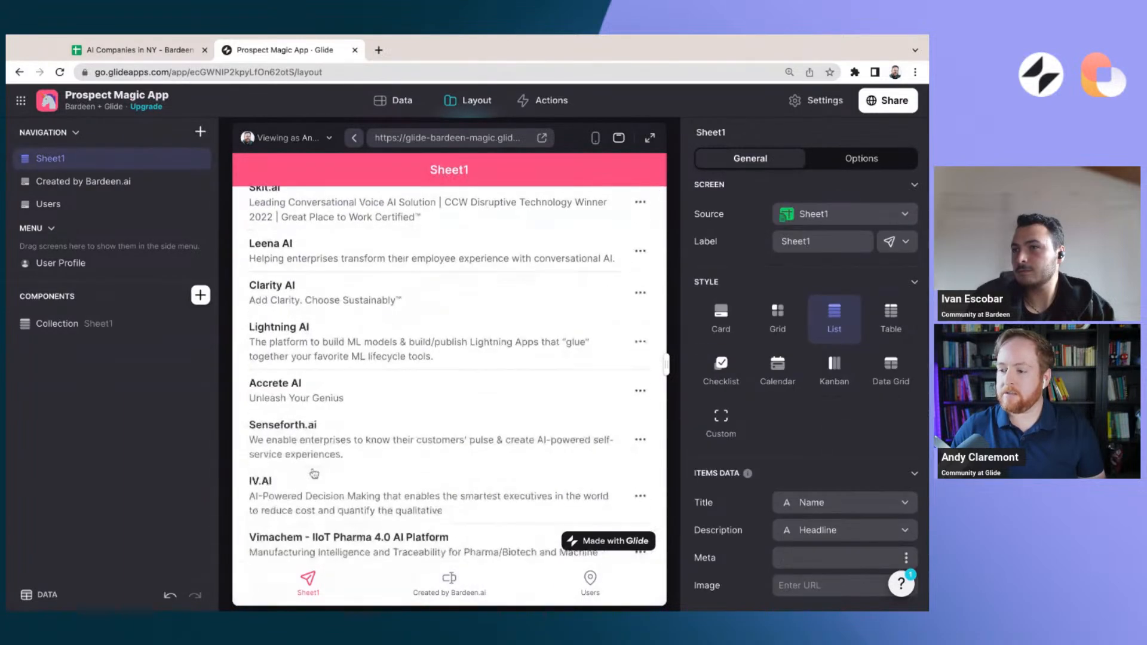
{"action": "left_click", "coordinate": [322, 431]}
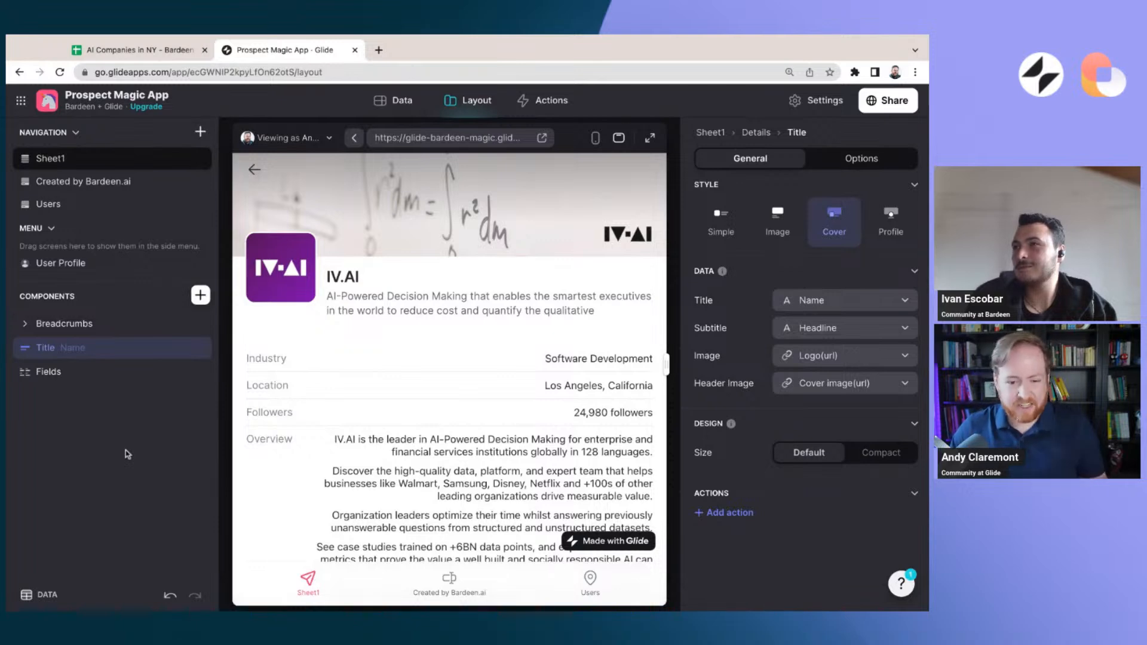
{"action": "scroll", "coordinate": [388, 426], "scroll_direction": "down", "scroll_amount": 5}
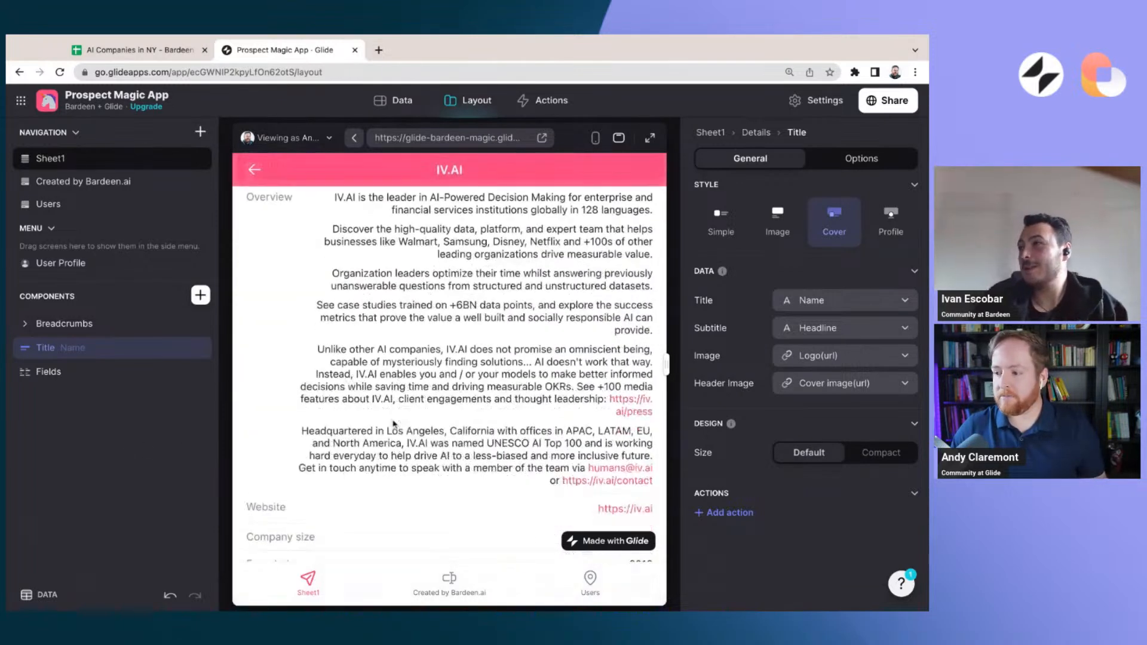
{"action": "scroll", "coordinate": [394, 424], "scroll_direction": "down", "scroll_amount": 3}
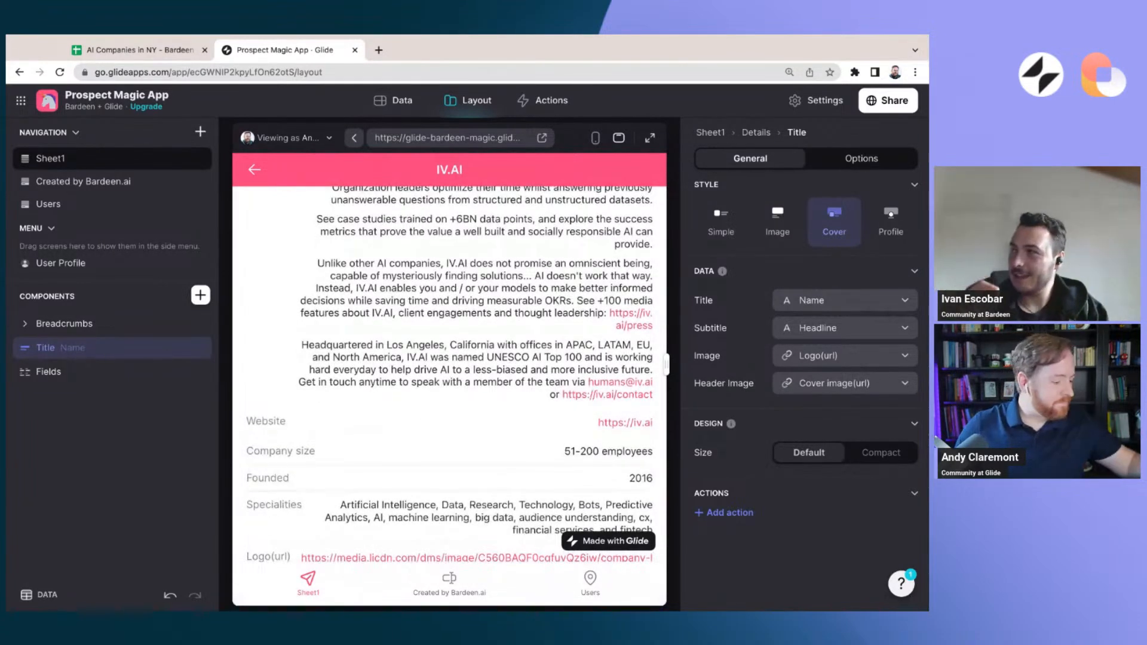
{"action": "scroll", "coordinate": [305, 418], "scroll_direction": "up", "scroll_amount": 10}
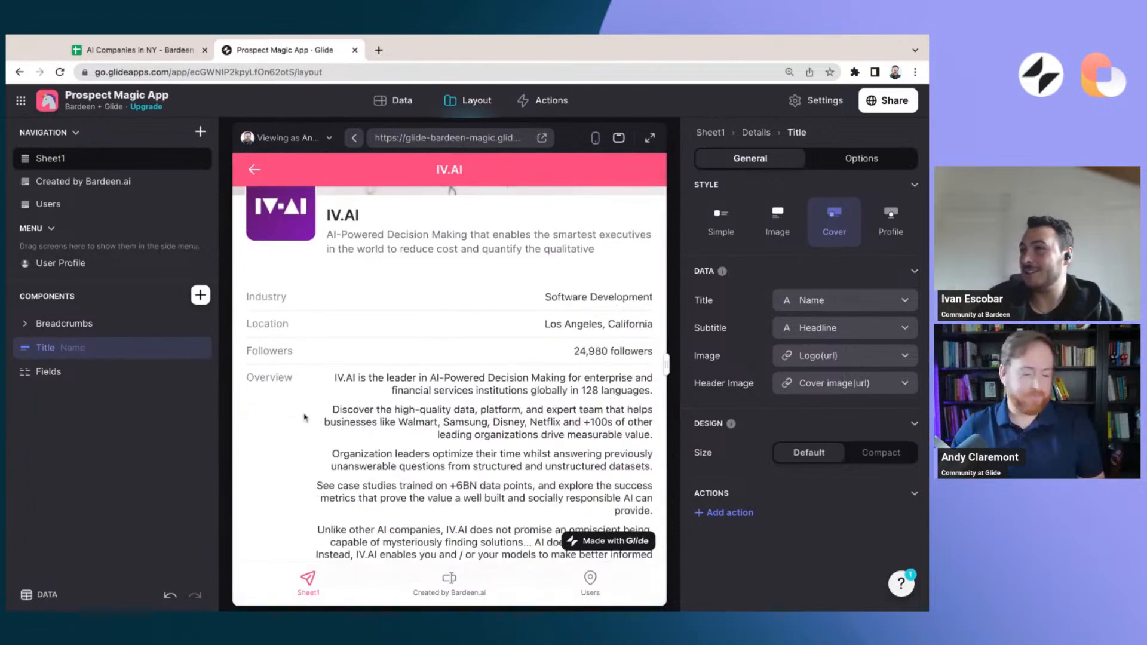
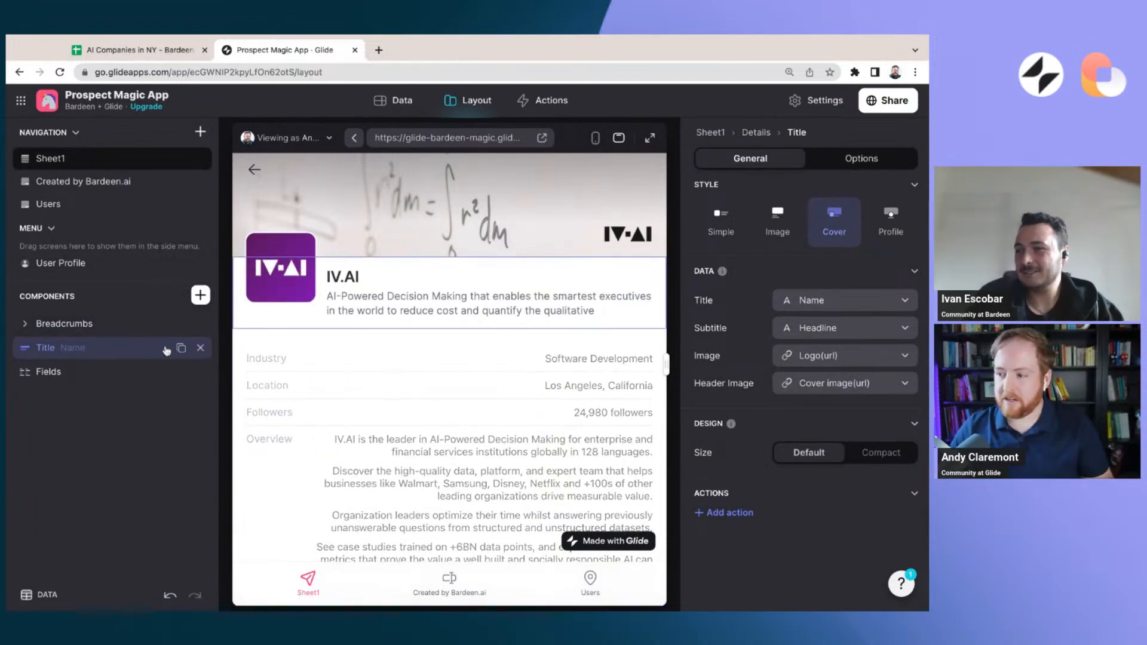
Add two action buttons to the Title component of the company detail screen
{"action": "scroll", "coordinate": [465, 411], "scroll_direction": "down", "scroll_amount": 10}
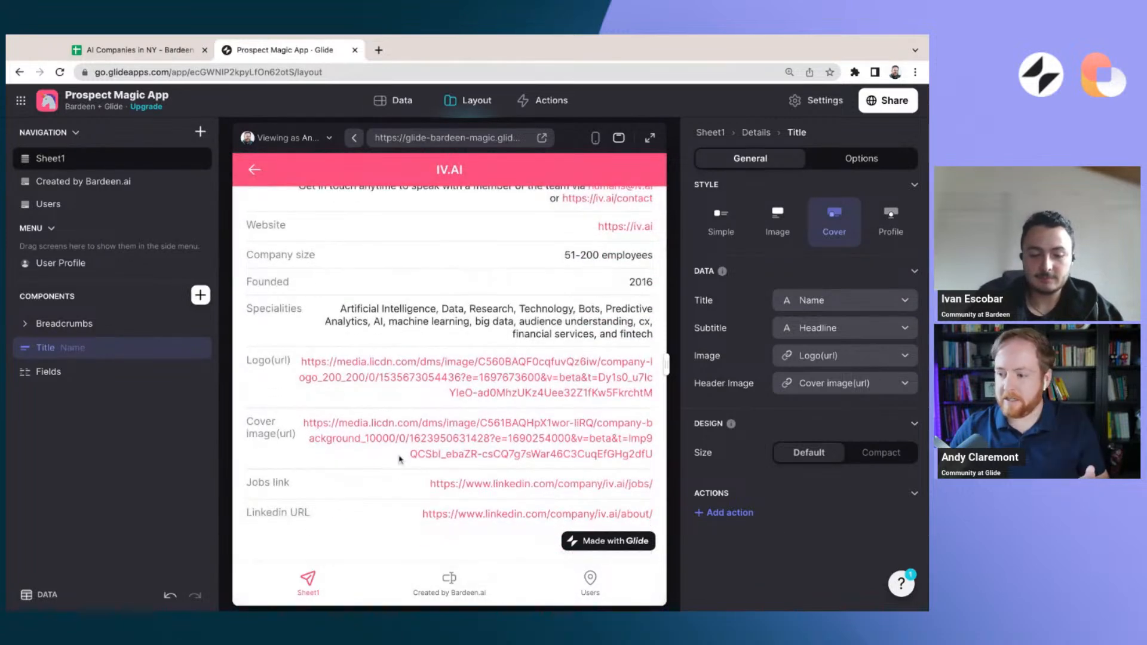
{"action": "scroll", "coordinate": [484, 335], "scroll_direction": "up", "scroll_amount": 1}
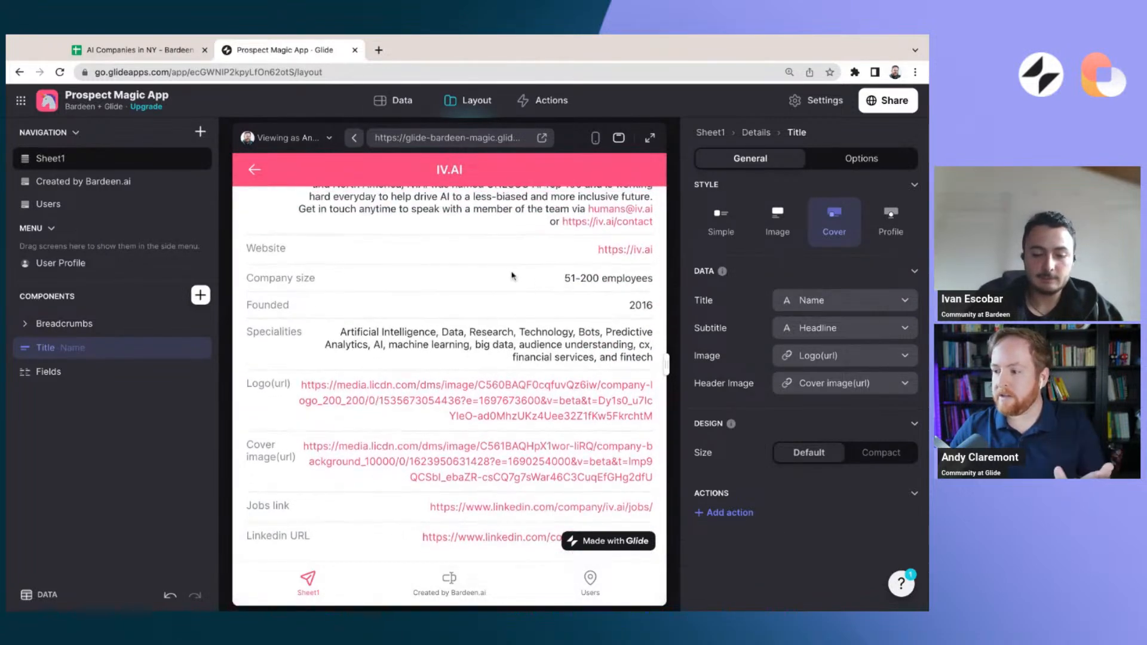
{"action": "scroll", "coordinate": [512, 276], "scroll_direction": "up", "scroll_amount": 10}
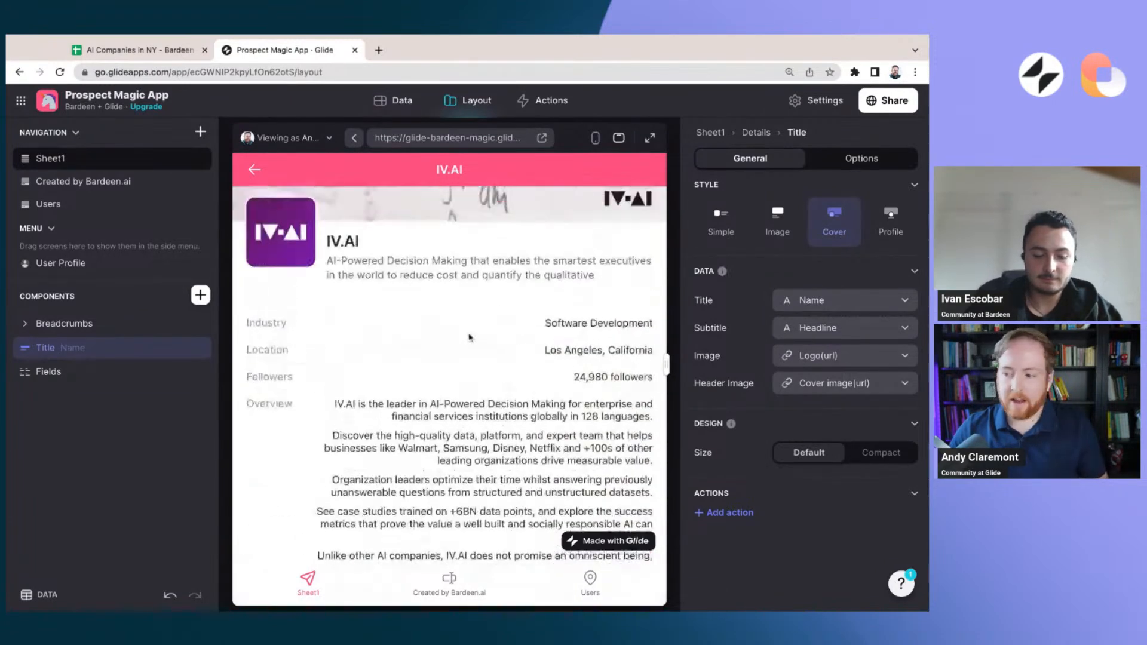
{"action": "scroll", "coordinate": [469, 338], "scroll_direction": "up", "scroll_amount": 2}
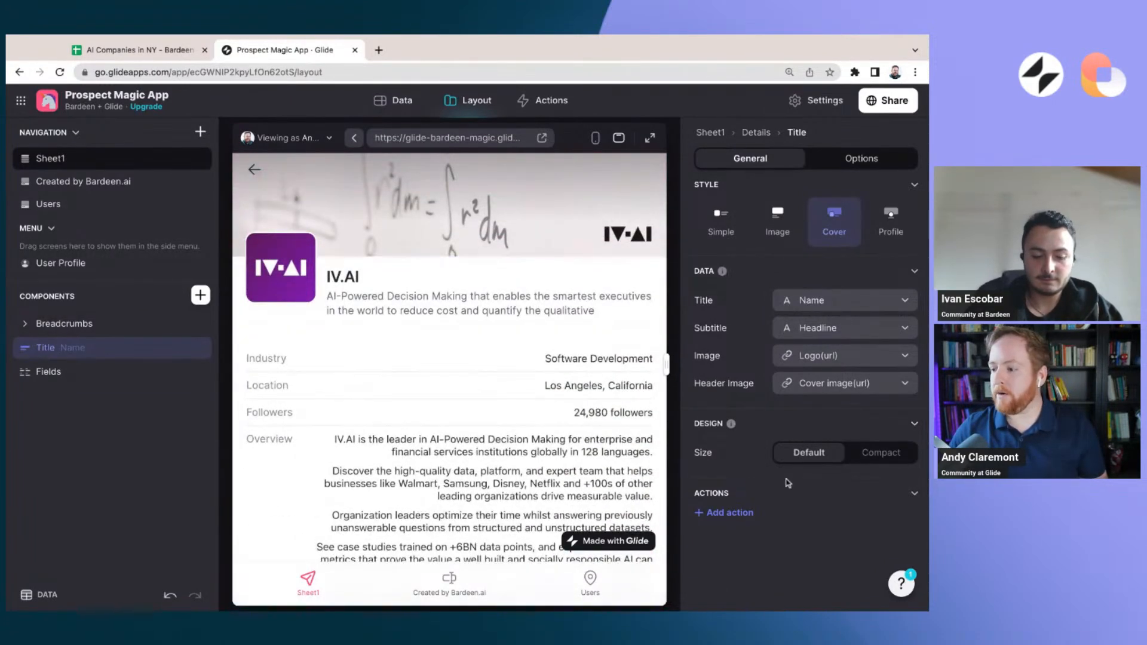
{"action": "left_click", "coordinate": [730, 514]}
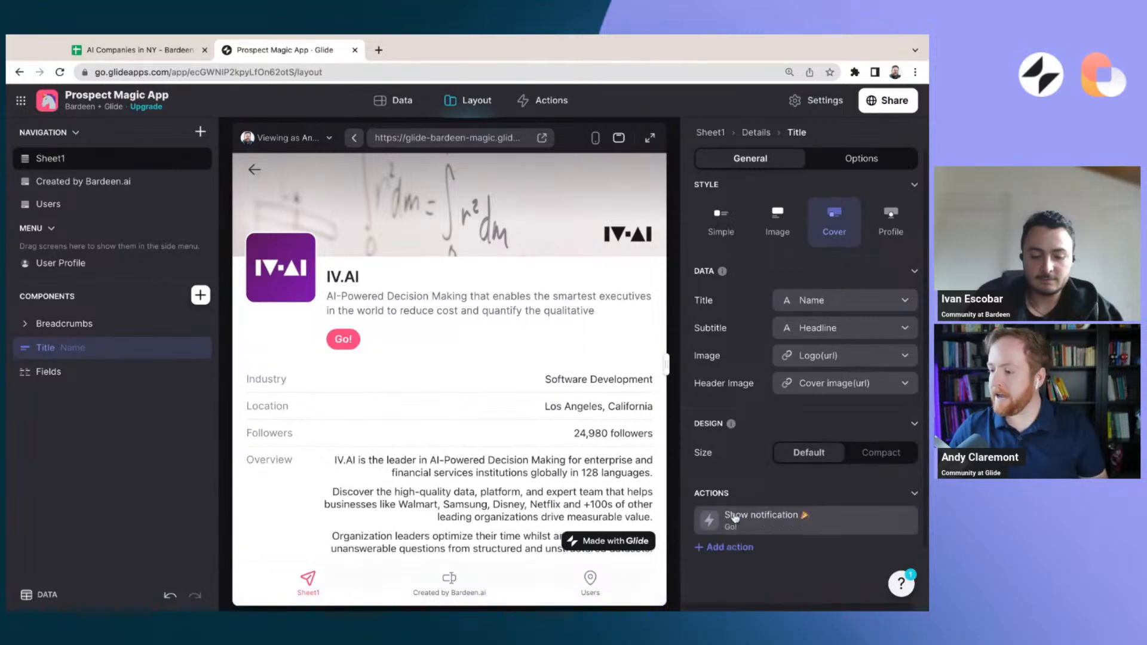
{"action": "left_click", "coordinate": [739, 546]}
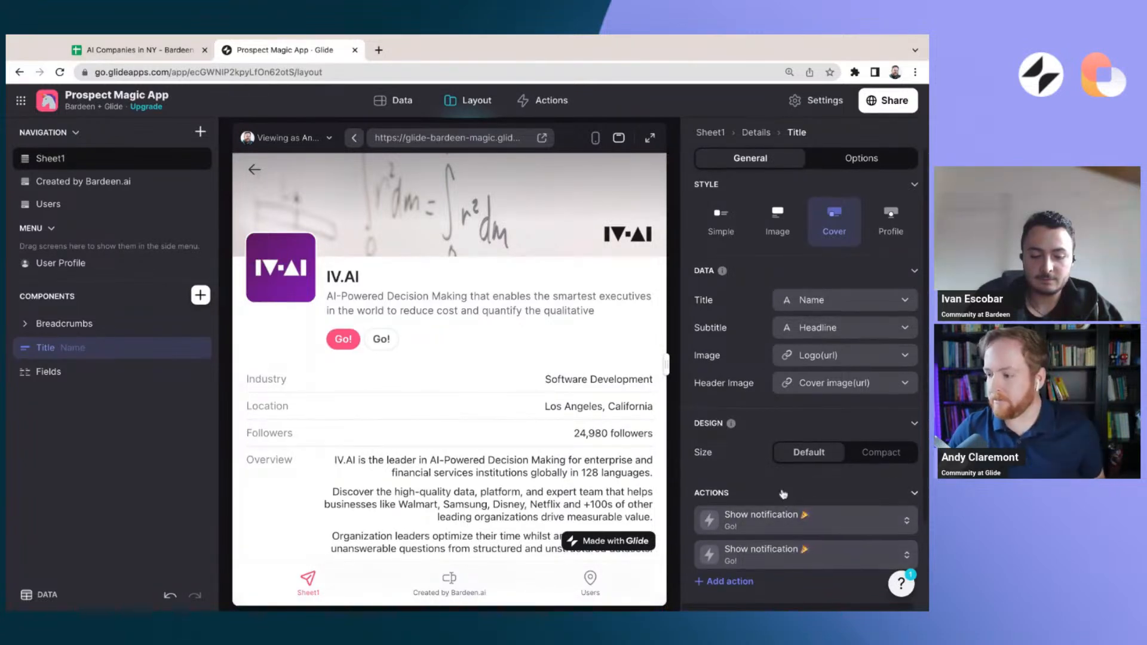
Title the first Title component action "LinkedIn" and give it the LinkedIn icon
{"action": "scroll", "coordinate": [833, 518], "scroll_direction": "down", "scroll_amount": 1}
{"action": "left_click", "coordinate": [832, 518]}
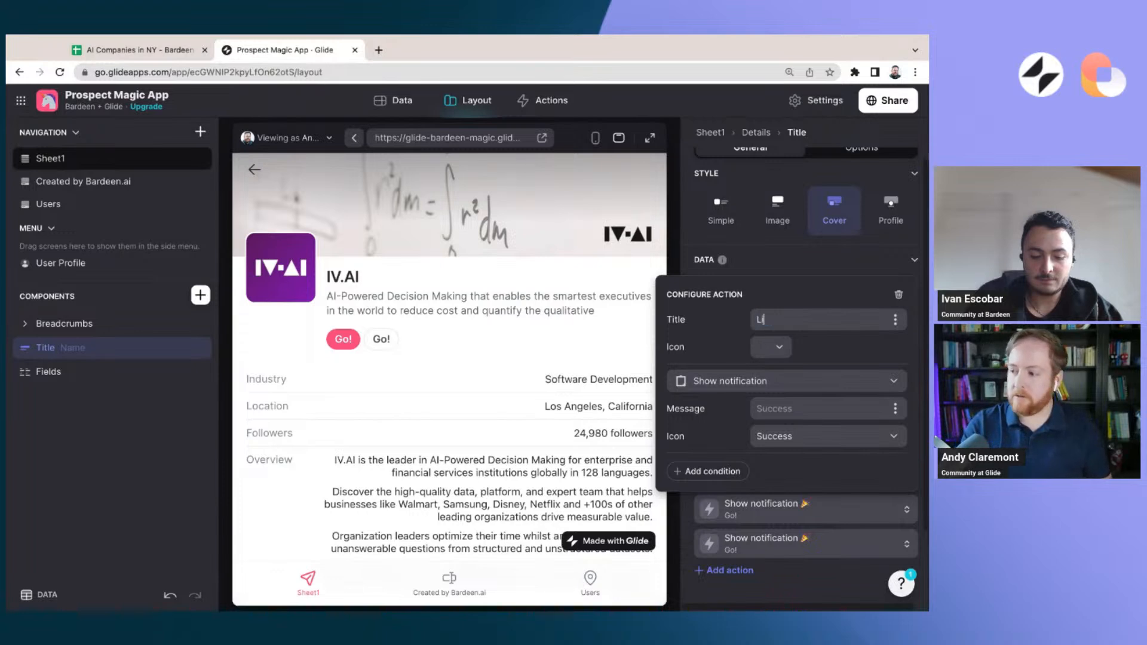
{"action": "left_click", "coordinate": [780, 347]}
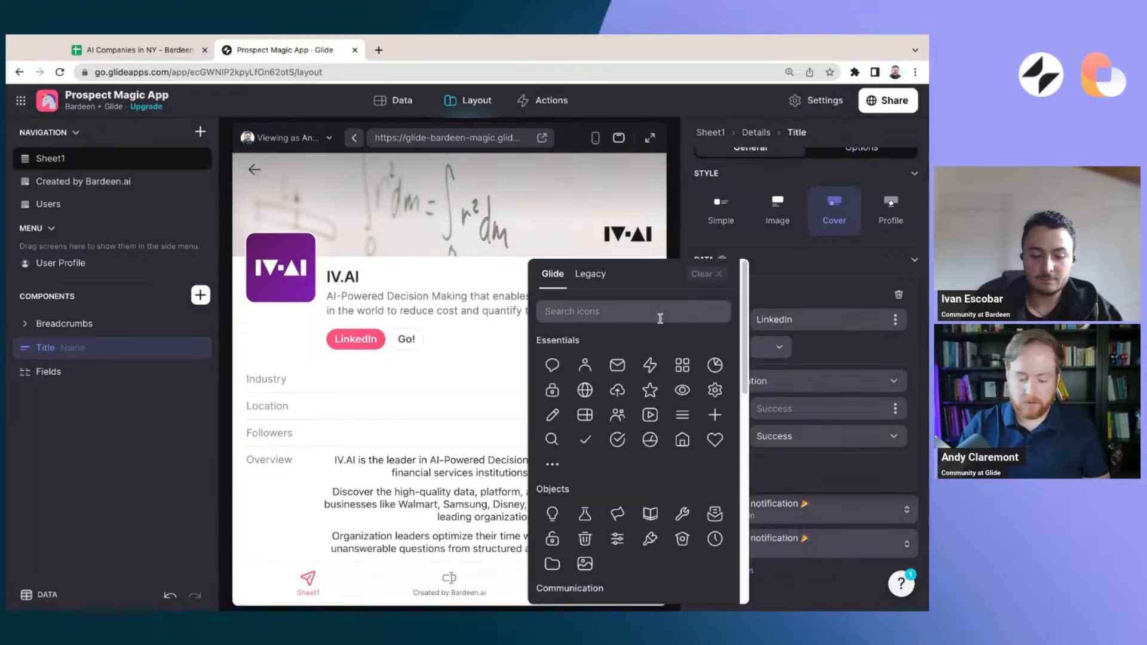
{"action": "type", "text": "linkedin"}
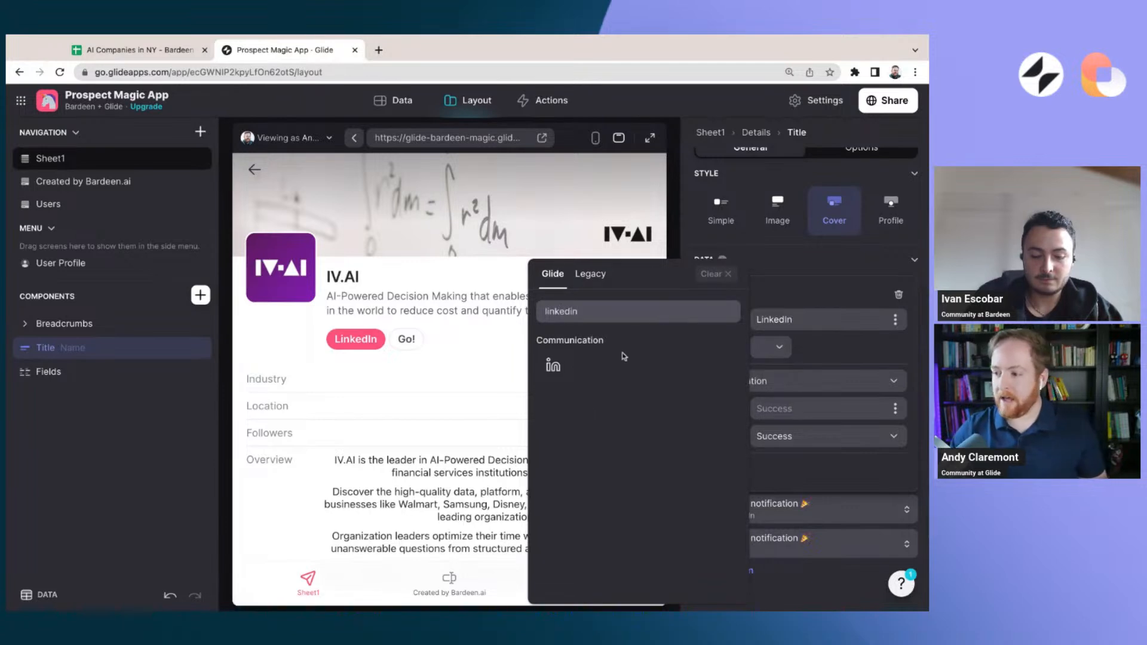
{"action": "left_click", "coordinate": [553, 366]}
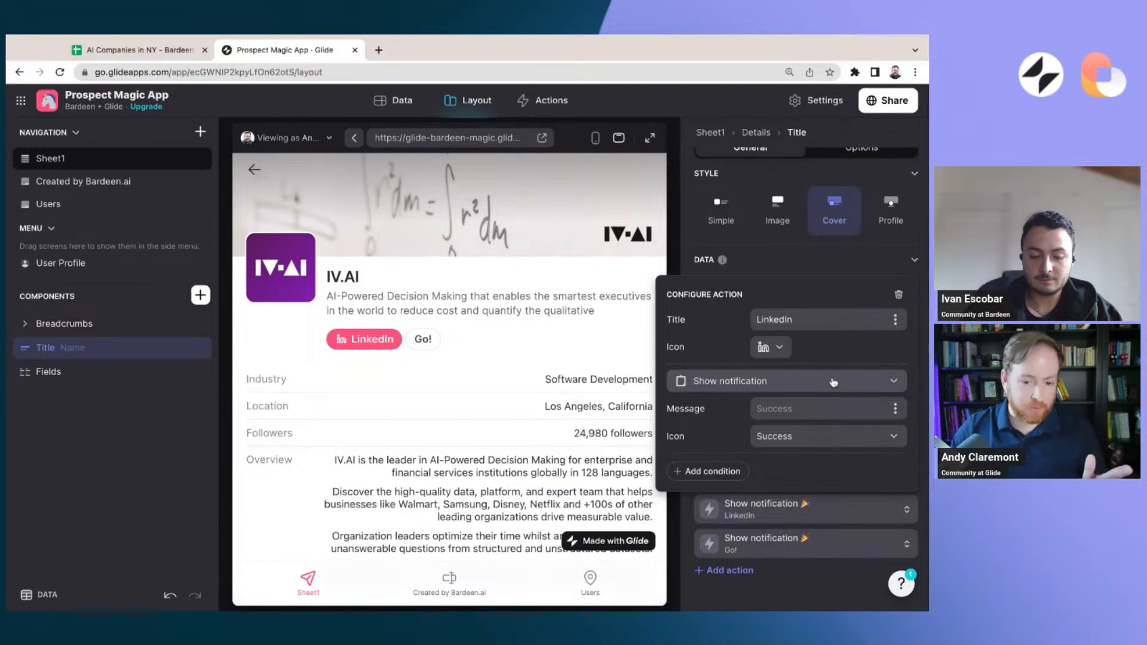
Make the LinkedIn action an Open link action that uses the Linkedin URL column
{"action": "left_click", "coordinate": [873, 385]}
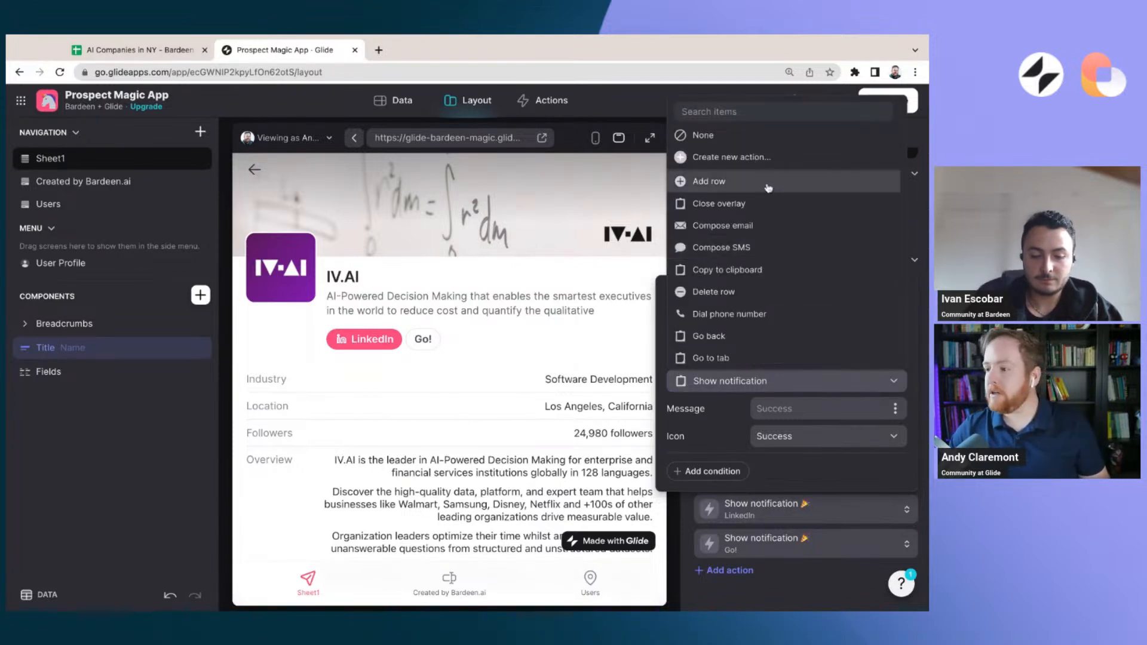
{"action": "scroll", "coordinate": [755, 288], "scroll_direction": "down", "scroll_amount": 2}
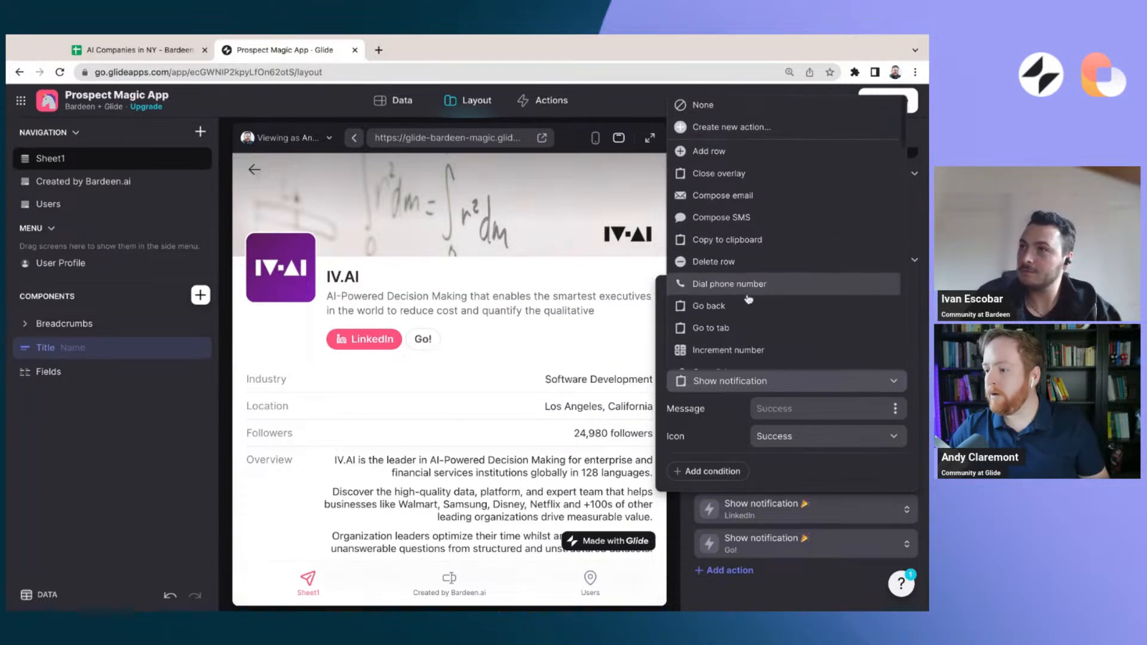
{"action": "scroll", "coordinate": [746, 302], "scroll_direction": "down", "scroll_amount": 2}
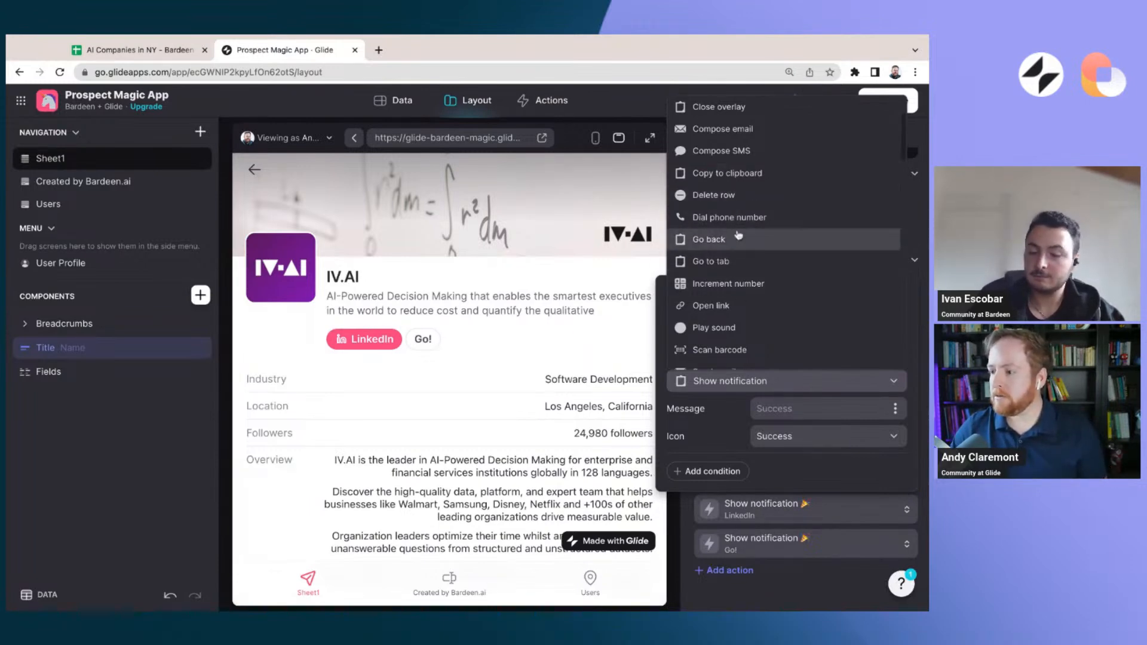
{"action": "left_click", "coordinate": [726, 304]}
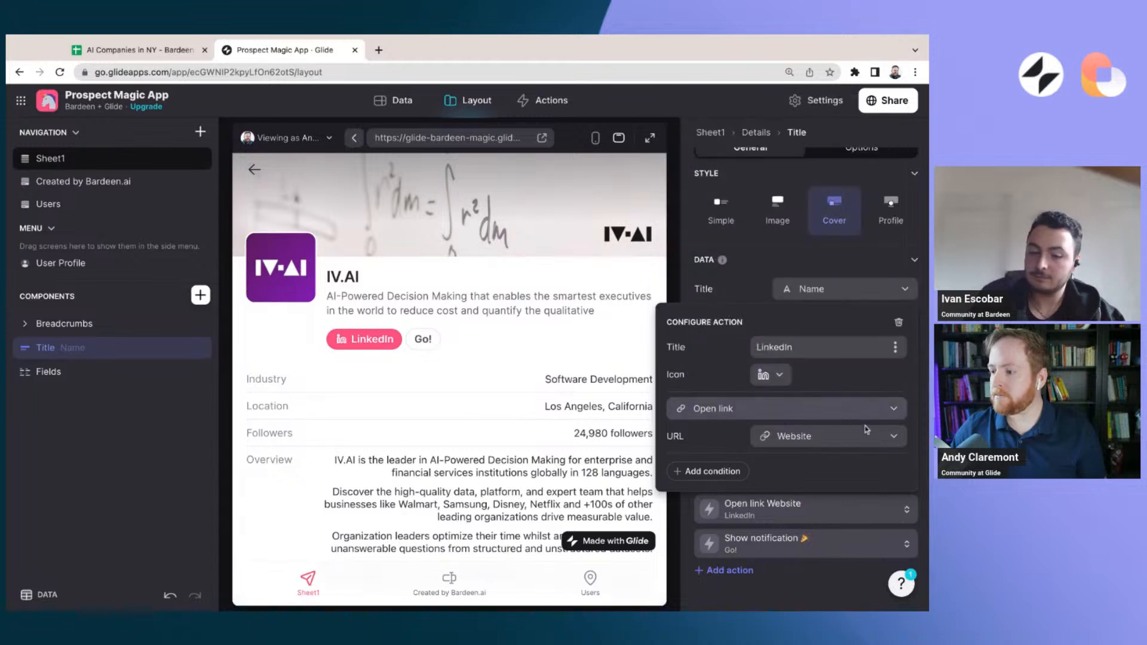
{"action": "left_click", "coordinate": [866, 433]}
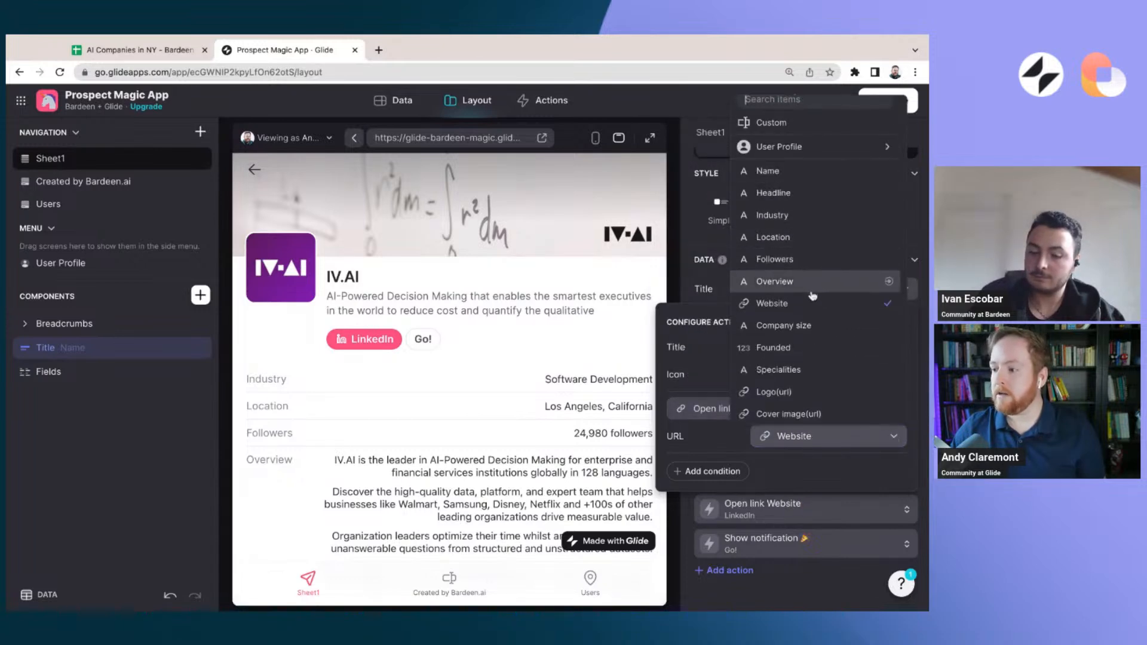
{"action": "scroll", "coordinate": [813, 334], "scroll_direction": "down", "scroll_amount": 3}
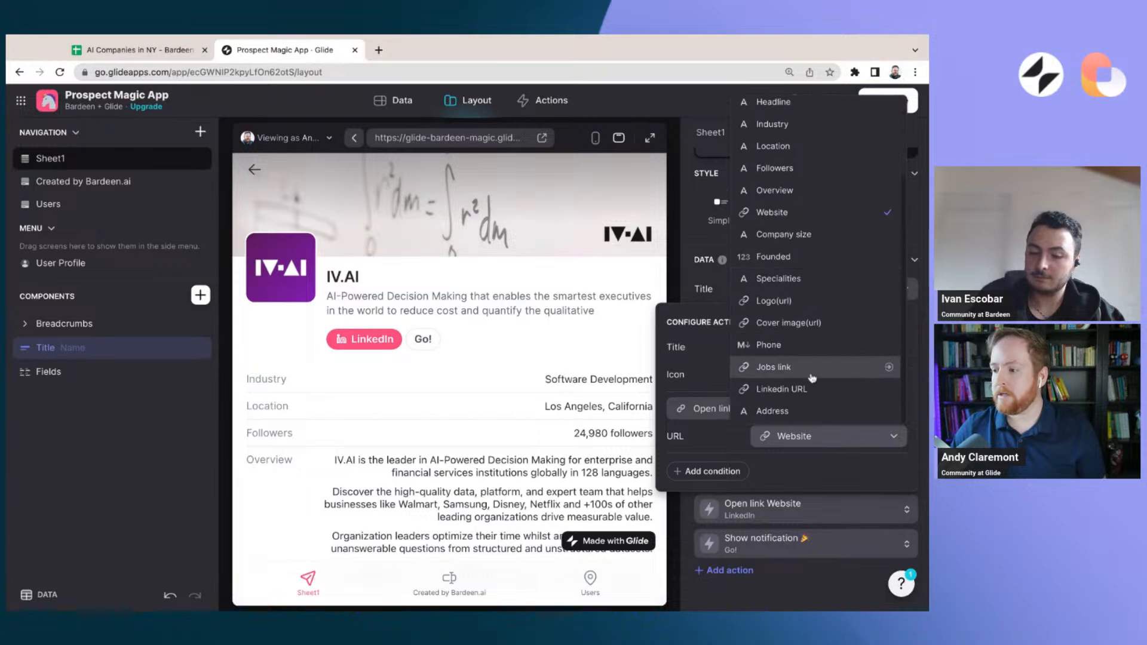
{"action": "left_click", "coordinate": [812, 389]}
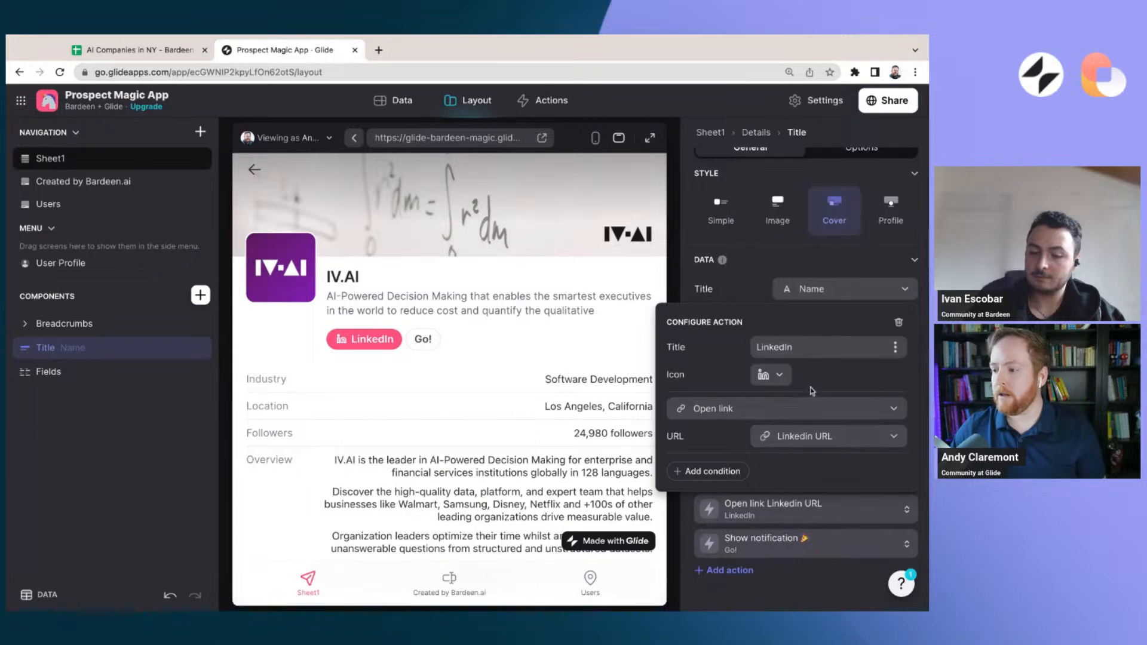
{"action": "left_click", "coordinate": [754, 591]}
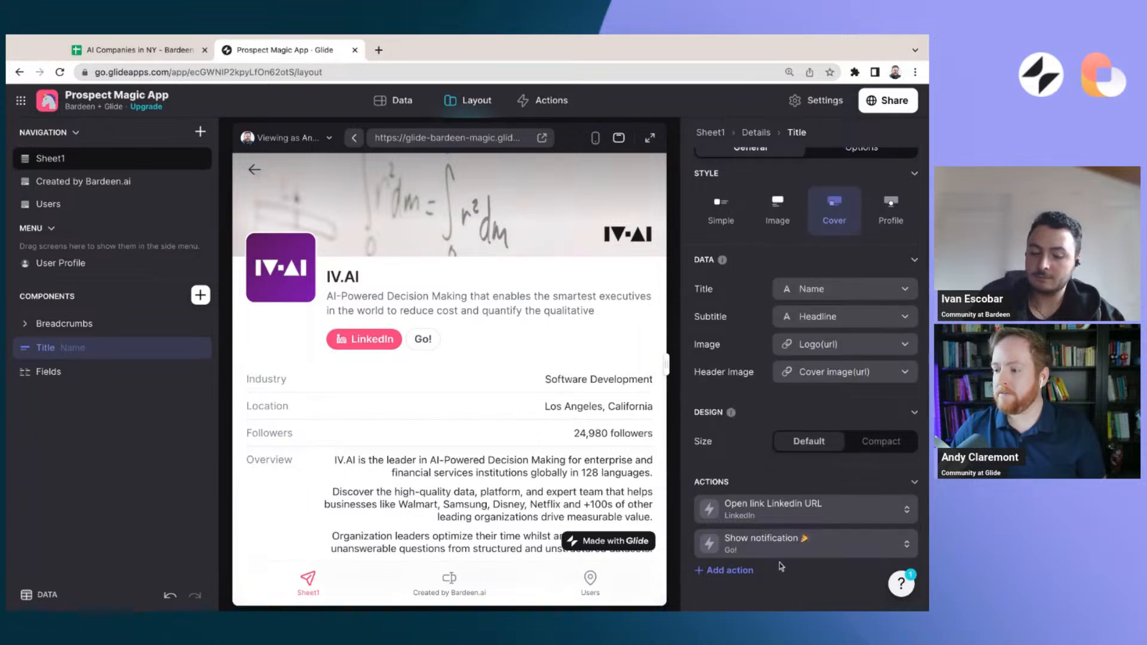
Title the second Title component action "Website" and give it the globe icon
{"action": "left_click", "coordinate": [844, 548]}
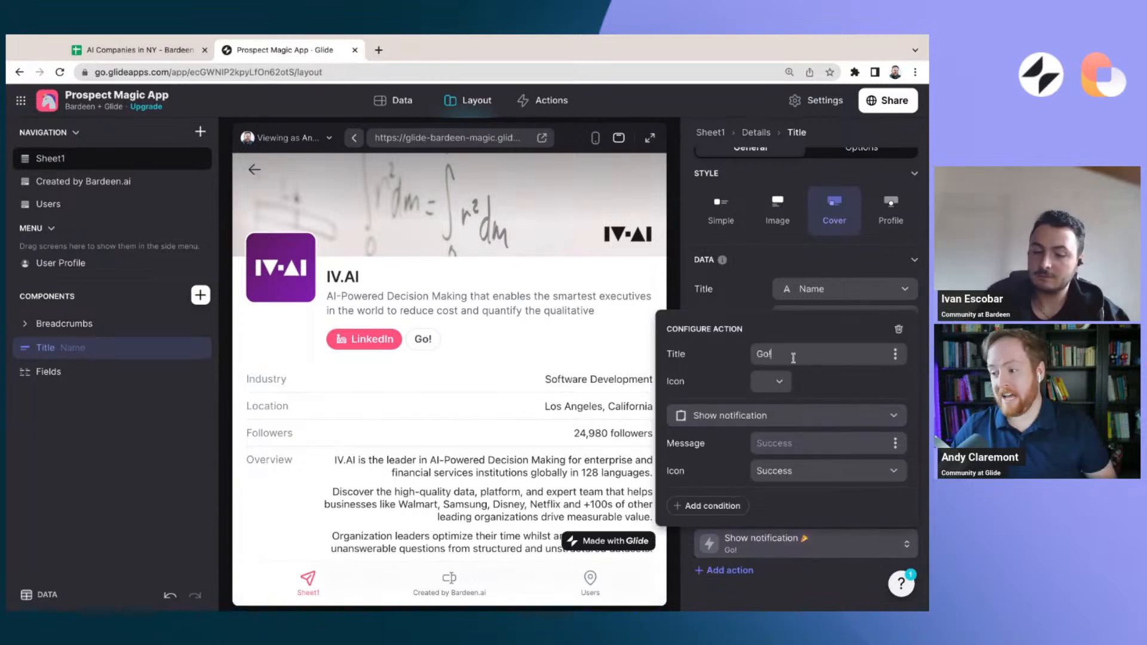
{"action": "type", "text": "Wbe"}
{"action": "key", "text": "BackSpace"}
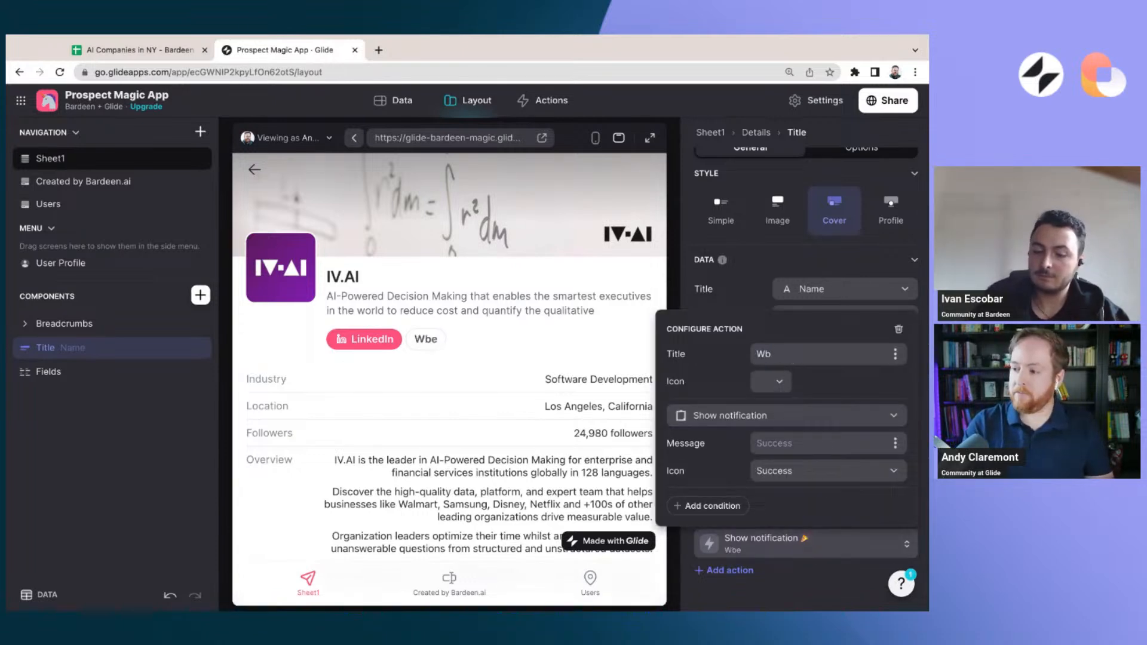
{"action": "type", "text": "ite"}
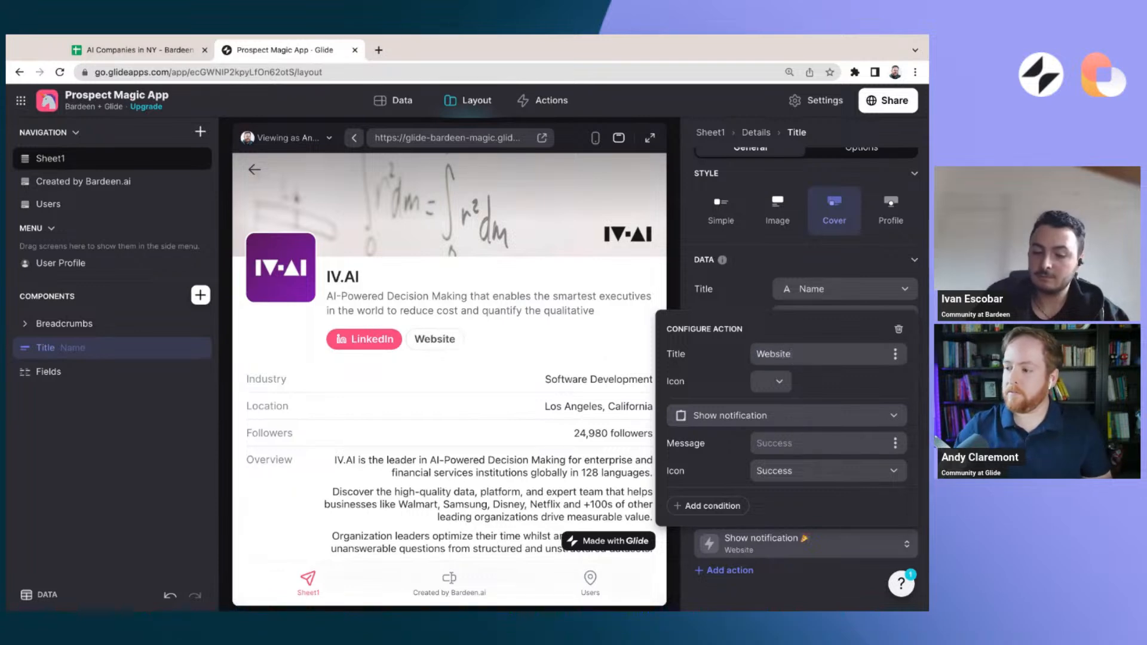
{"action": "left_click", "coordinate": [778, 380]}
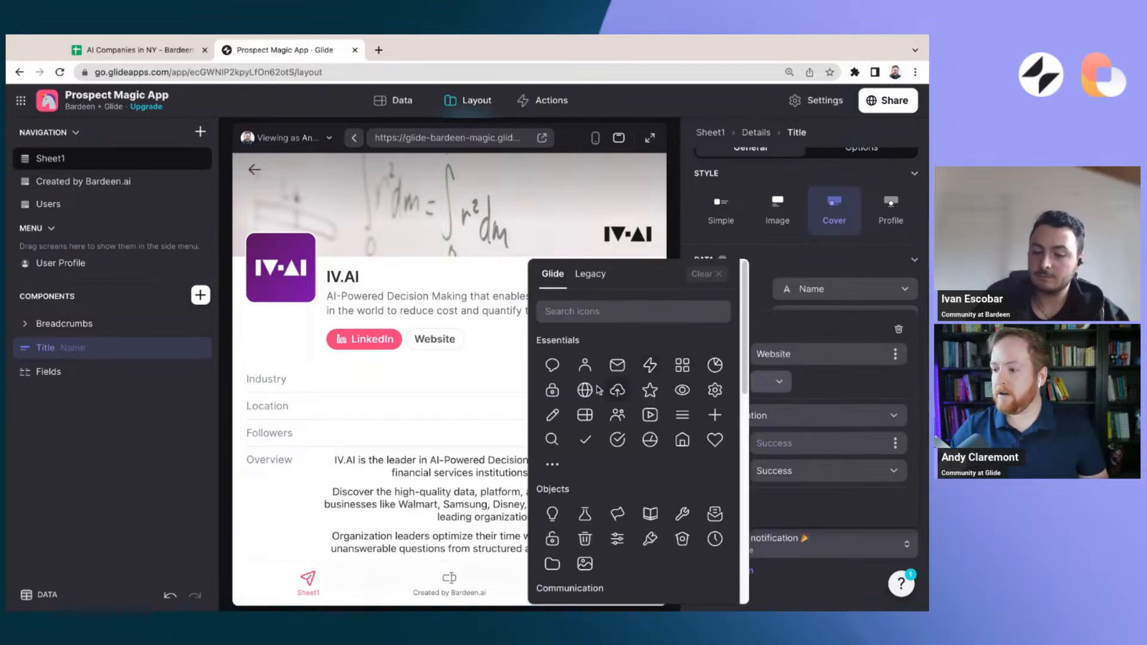
{"action": "left_click", "coordinate": [597, 390]}
Make the Website action an Open link action that uses the Website column
{"action": "left_click", "coordinate": [861, 416]}
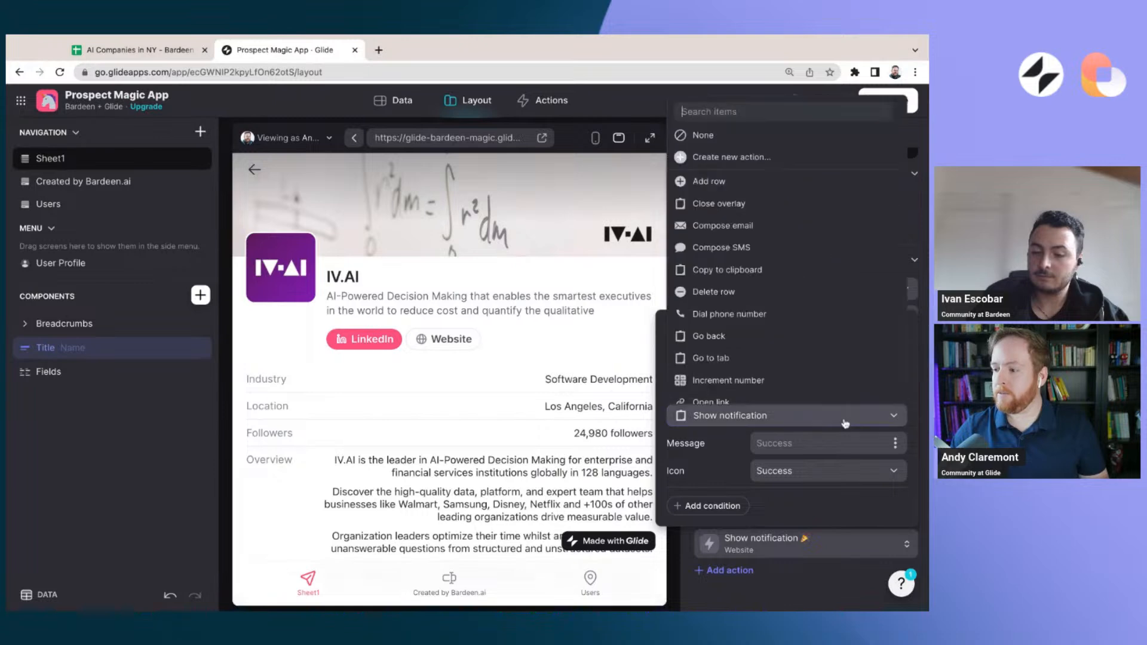
{"action": "left_click", "coordinate": [749, 391]}
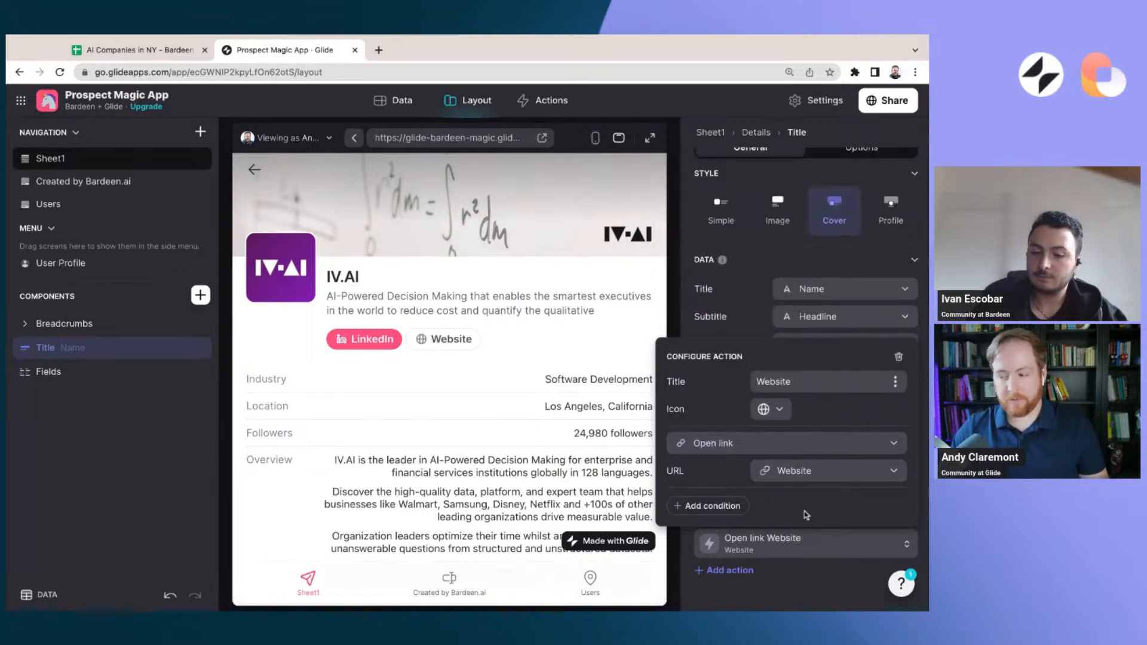
{"action": "left_click", "coordinate": [776, 600]}
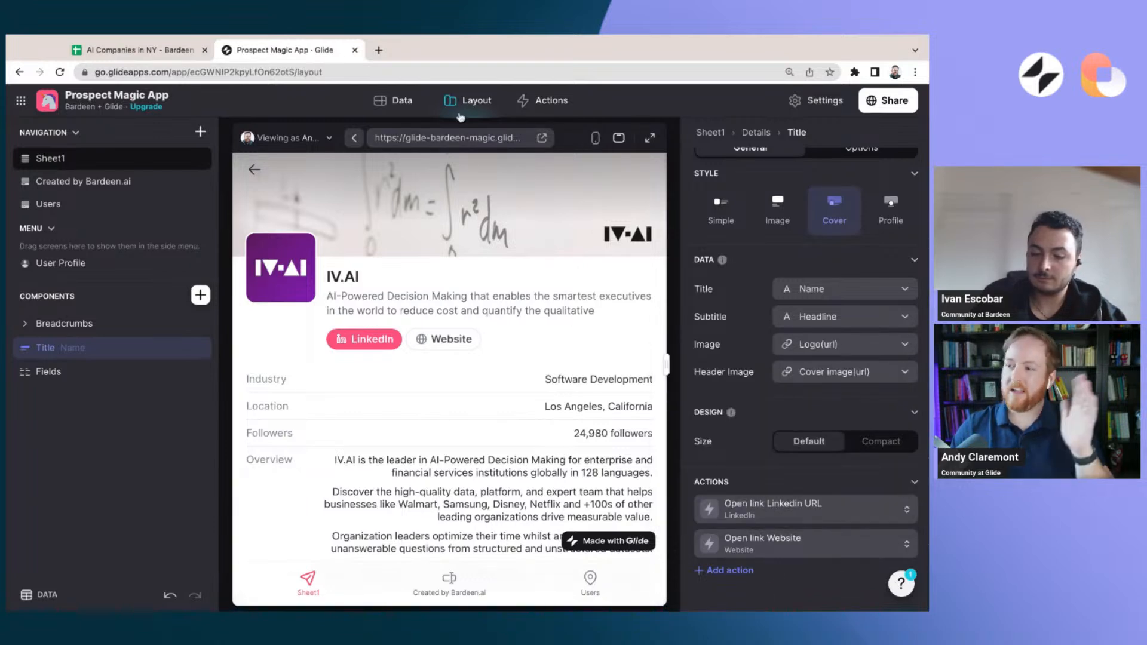
Preview the IV.AI detail screen at full size, on a phone and on a tablet, checking its action buttons and company fields
{"action": "left_click", "coordinate": [651, 139]}
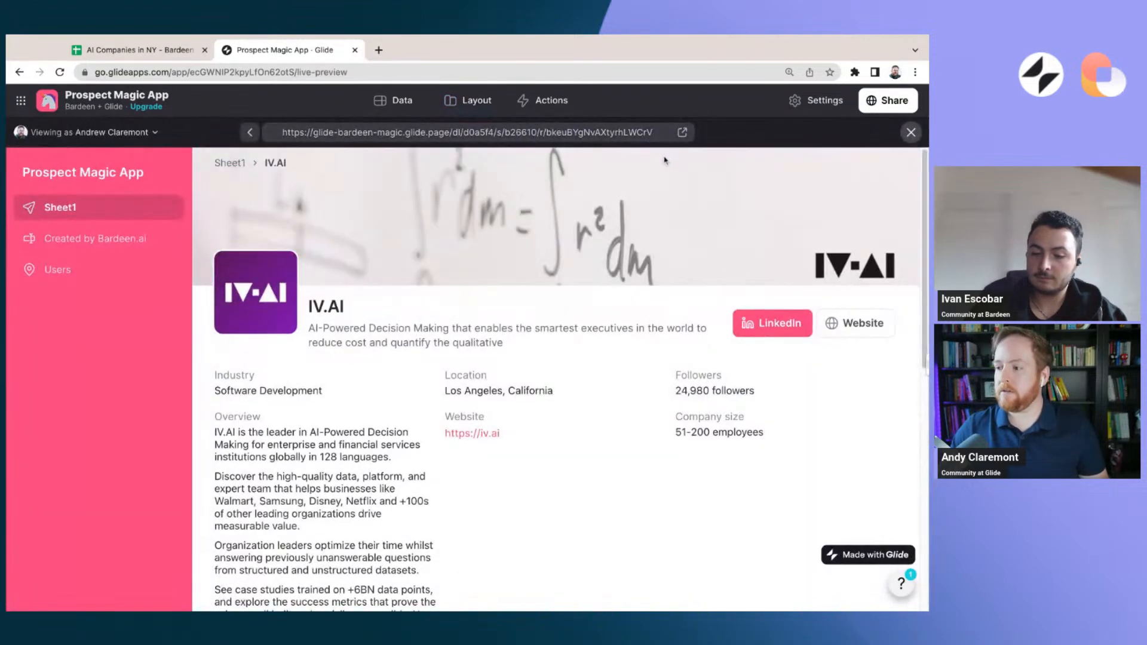
{"action": "left_click", "coordinate": [911, 133]}
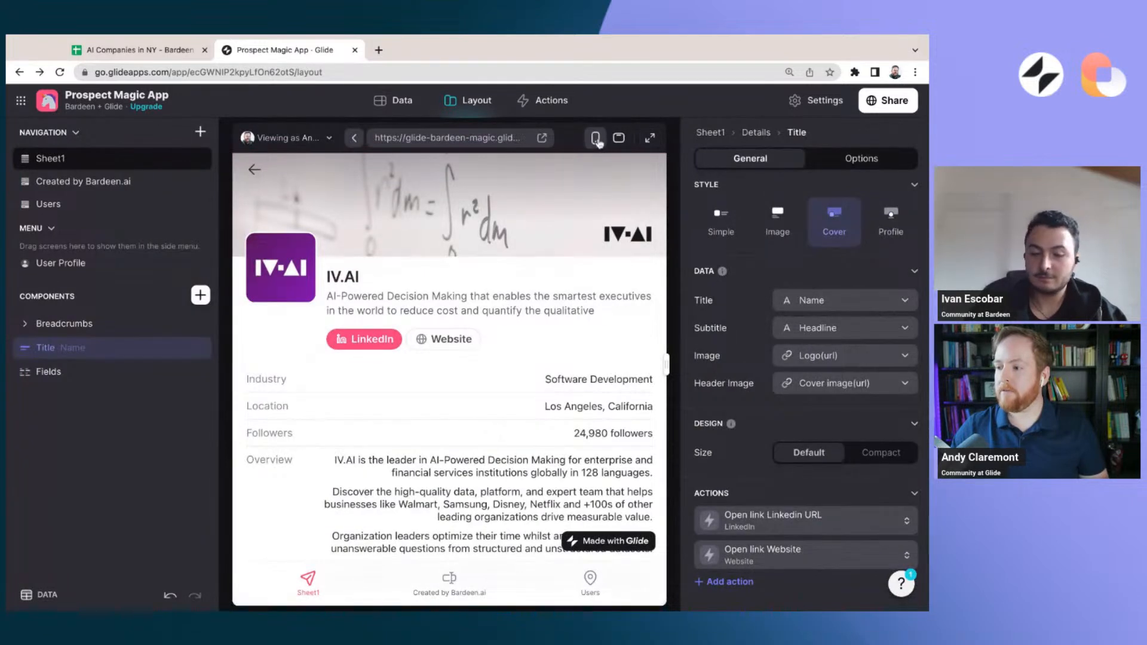
{"action": "left_click", "coordinate": [595, 137]}
{"action": "scroll", "coordinate": [460, 238], "scroll_direction": "down", "scroll_amount": 1}
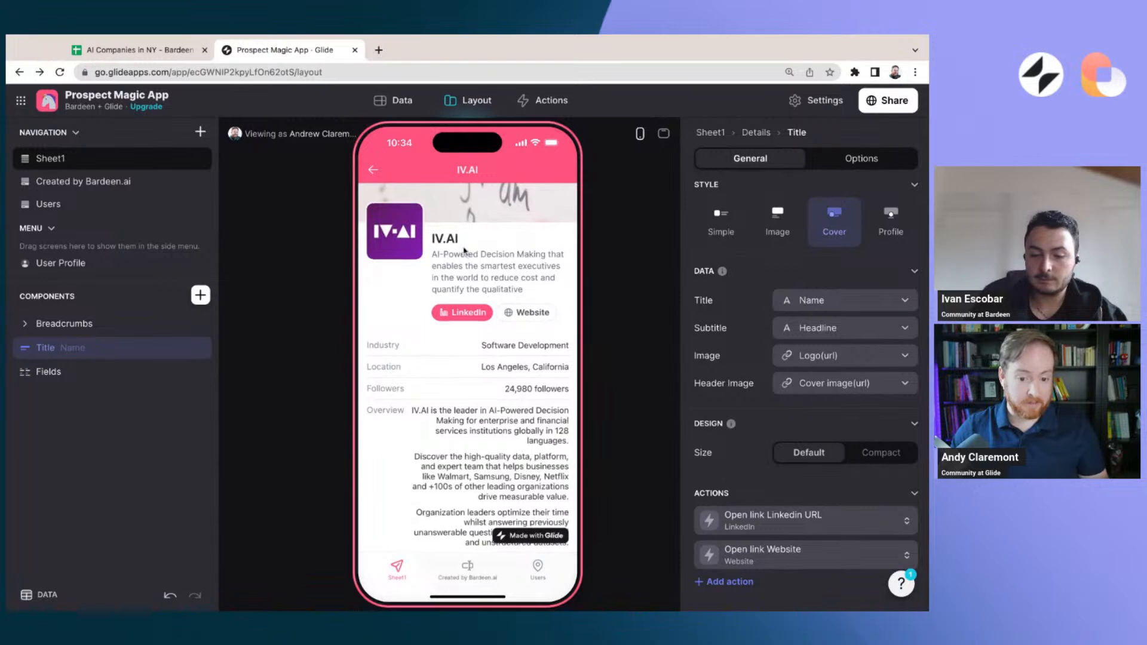
{"action": "scroll", "coordinate": [466, 251], "scroll_direction": "up", "scroll_amount": 1}
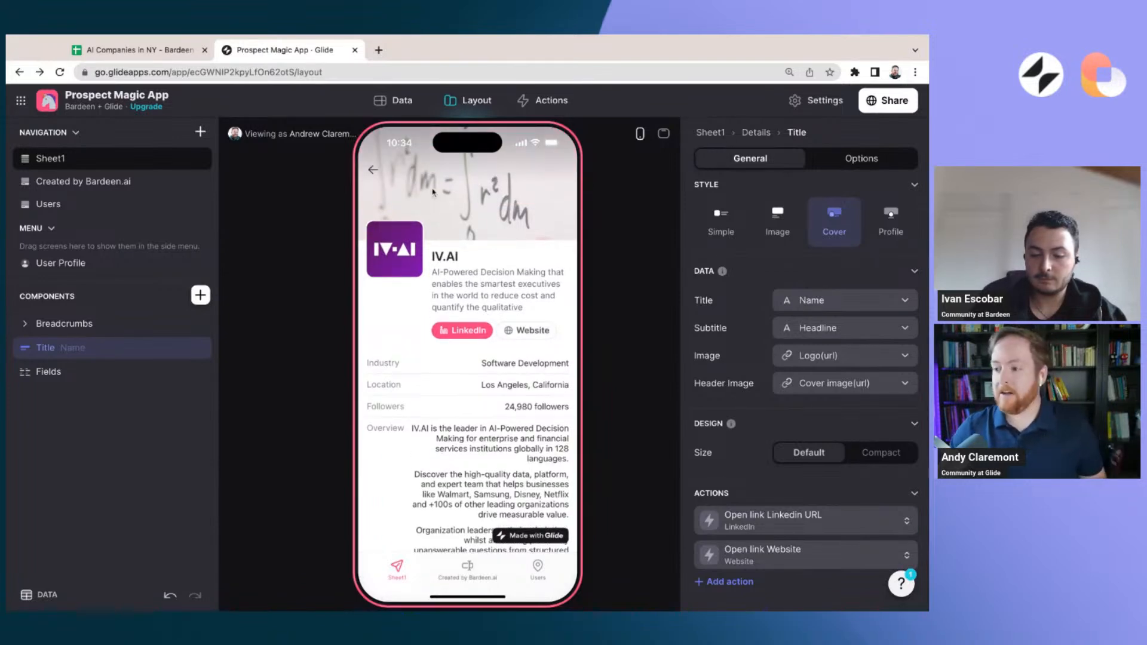
{"action": "left_click", "coordinate": [664, 133]}
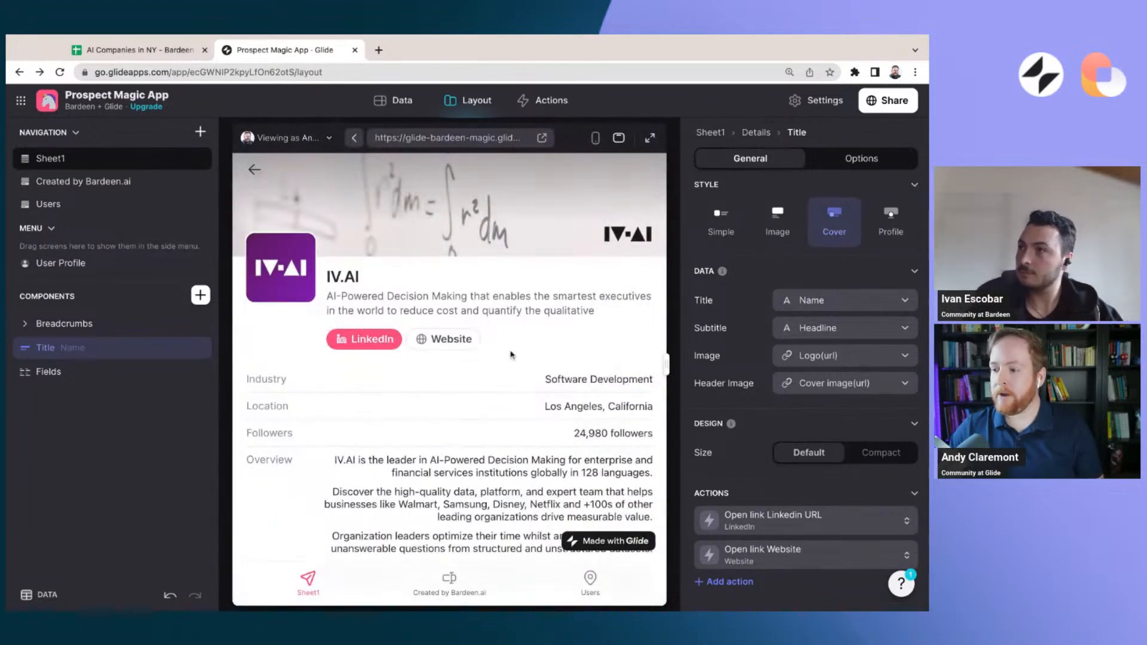
{"action": "scroll", "coordinate": [480, 422], "scroll_direction": "down", "scroll_amount": 10}
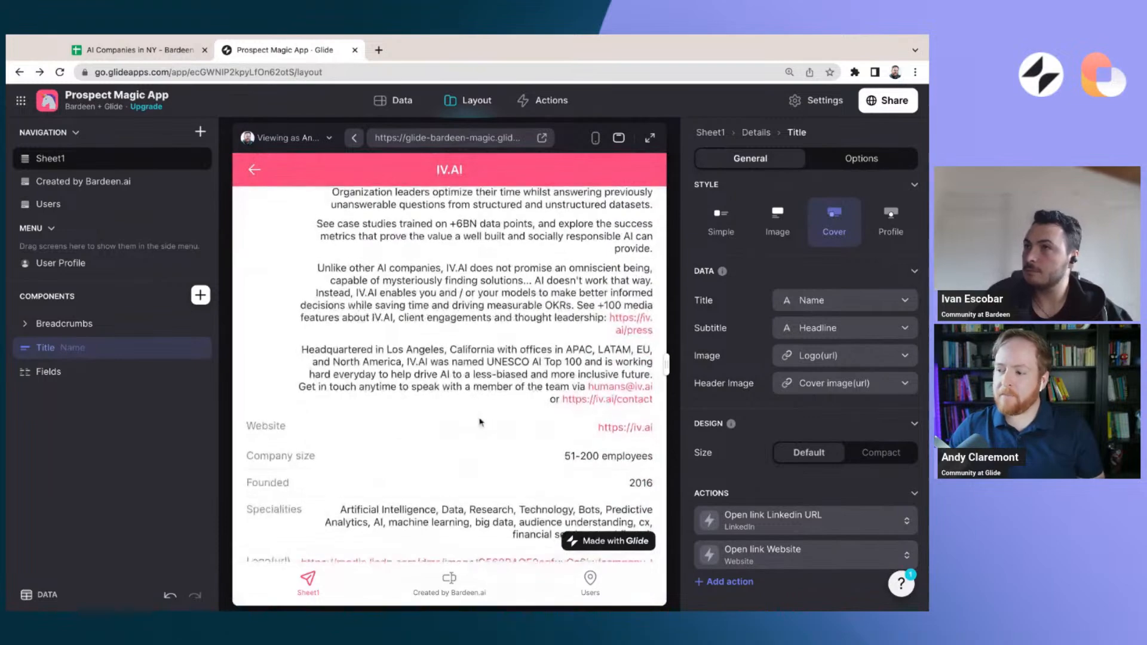
{"action": "scroll", "coordinate": [480, 422], "scroll_direction": "down", "scroll_amount": 4}
{"action": "scroll", "coordinate": [481, 422], "scroll_direction": "up", "scroll_amount": 5}
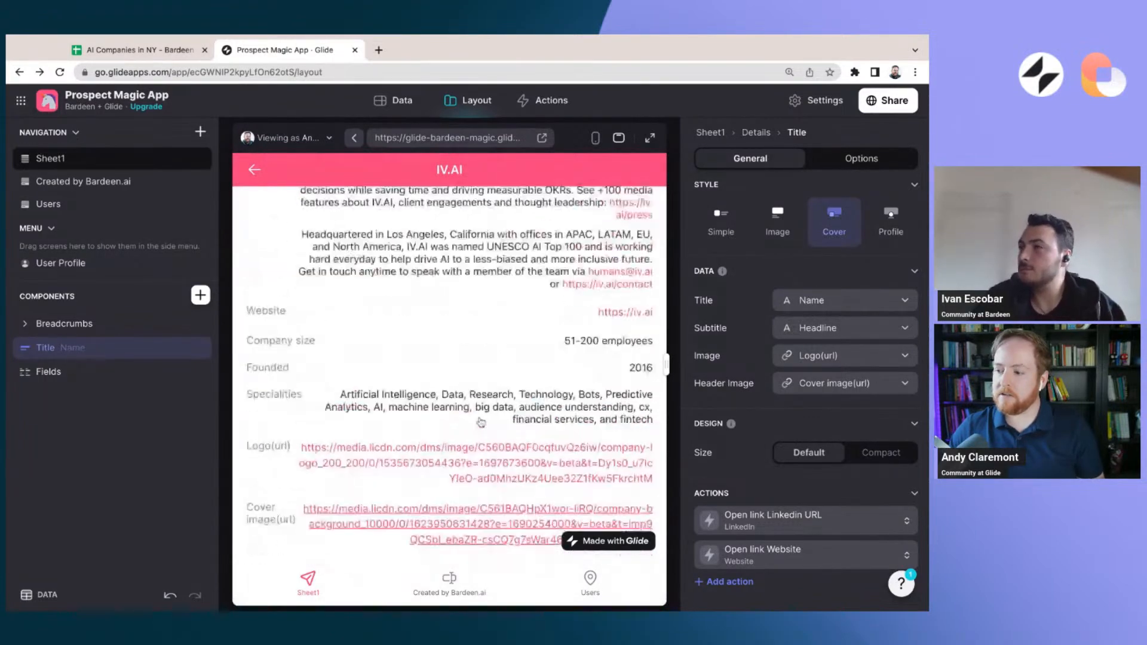
{"action": "scroll", "coordinate": [481, 423], "scroll_direction": "up", "scroll_amount": 10}
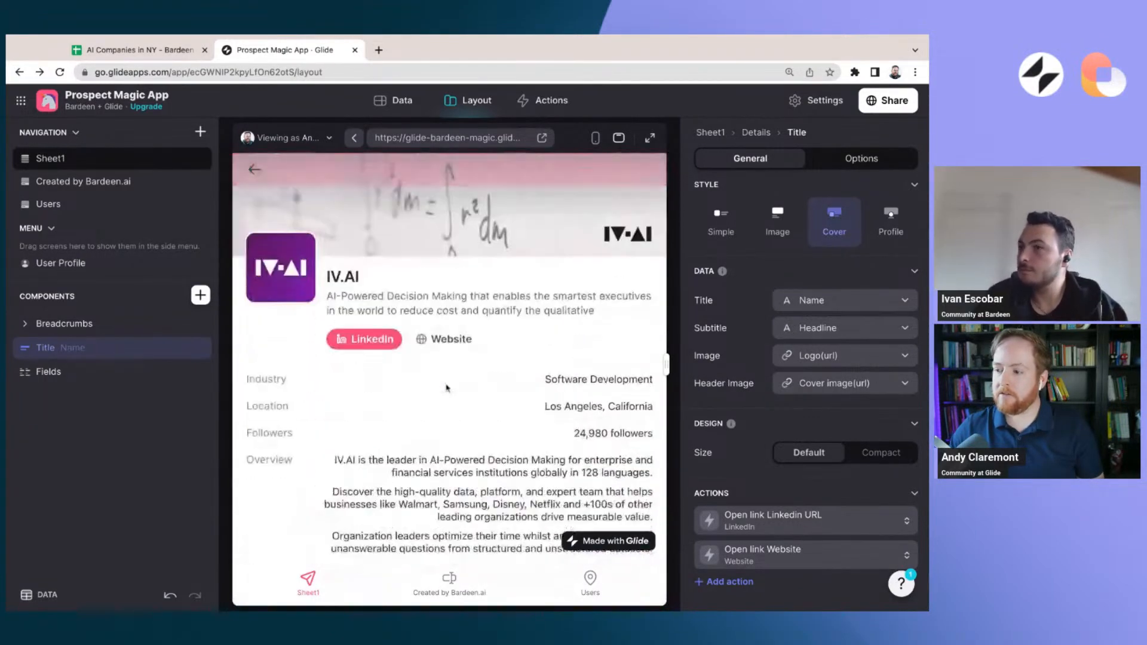
Look through the Sheet1 table's columns, including Phone and Jobs link, for a company that has a phone number
{"action": "left_click", "coordinate": [395, 101]}
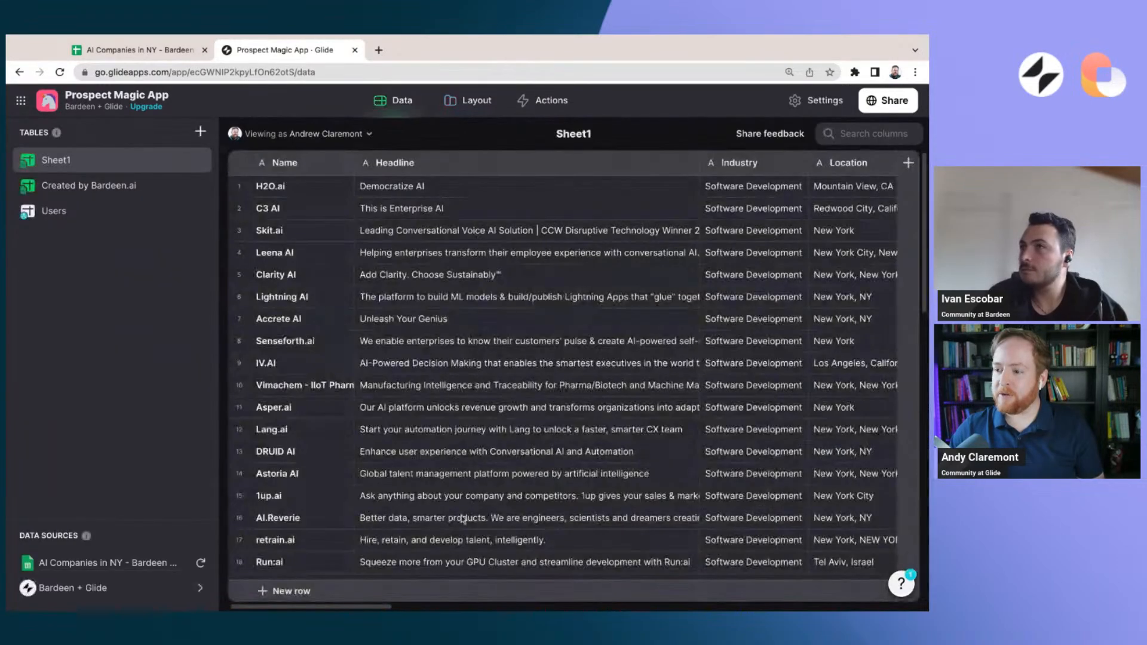
{"action": "scroll", "coordinate": [369, 607], "scroll_direction": "right", "scroll_amount": 10}
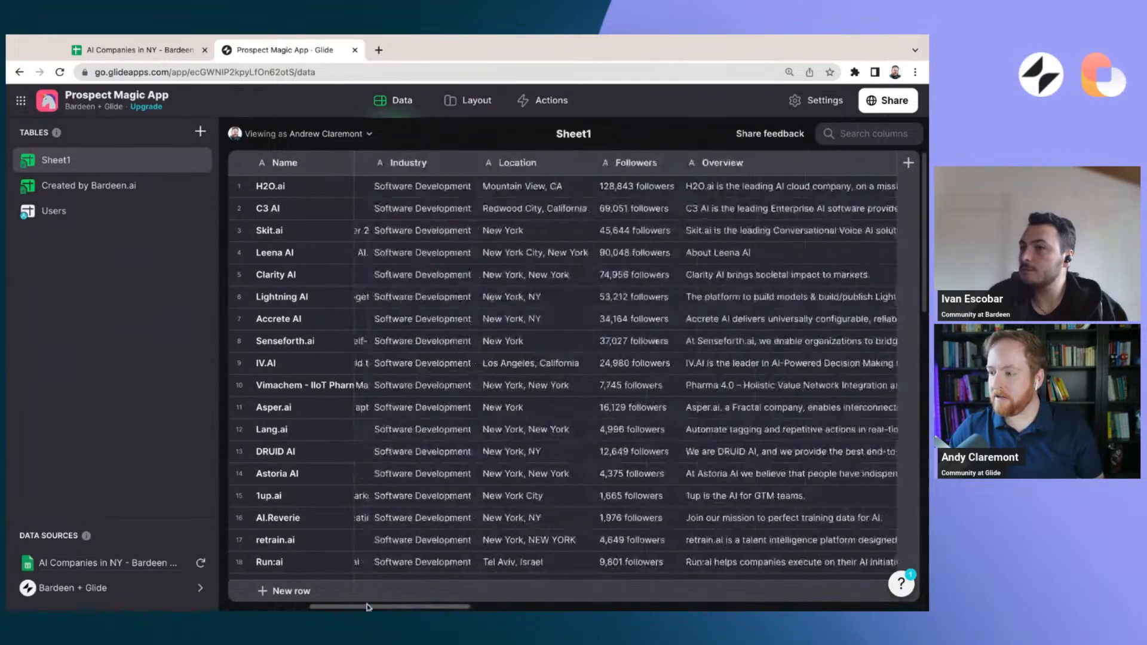
{"action": "scroll", "coordinate": [369, 608], "scroll_direction": "right", "scroll_amount": 15}
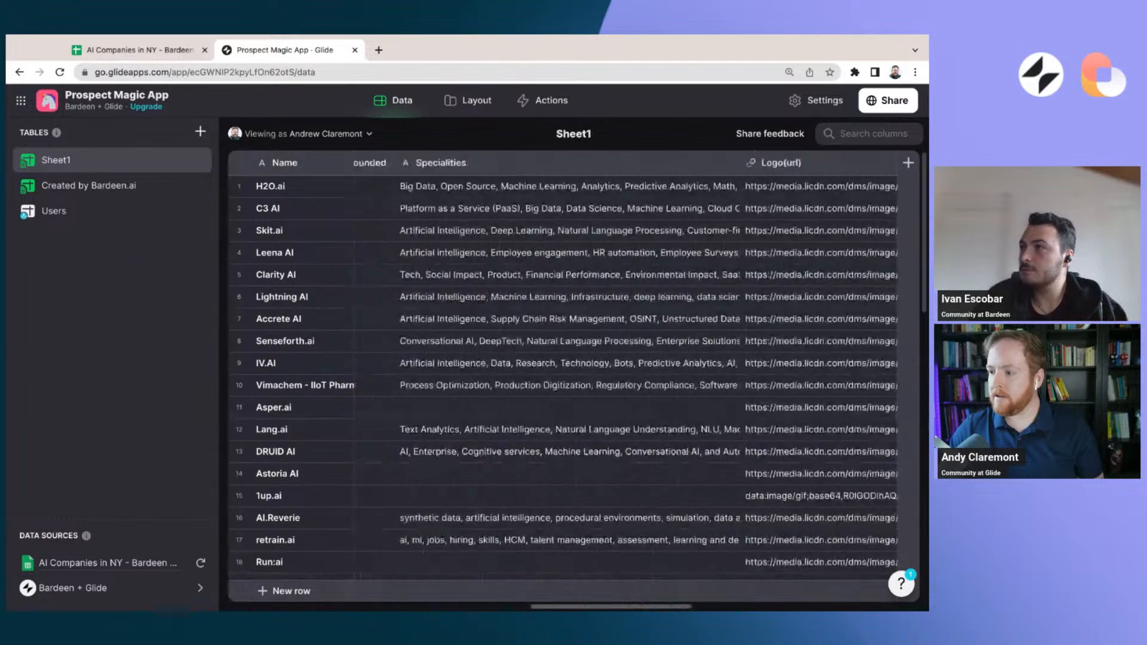
{"action": "scroll", "coordinate": [626, 382], "scroll_direction": "right", "scroll_amount": 2}
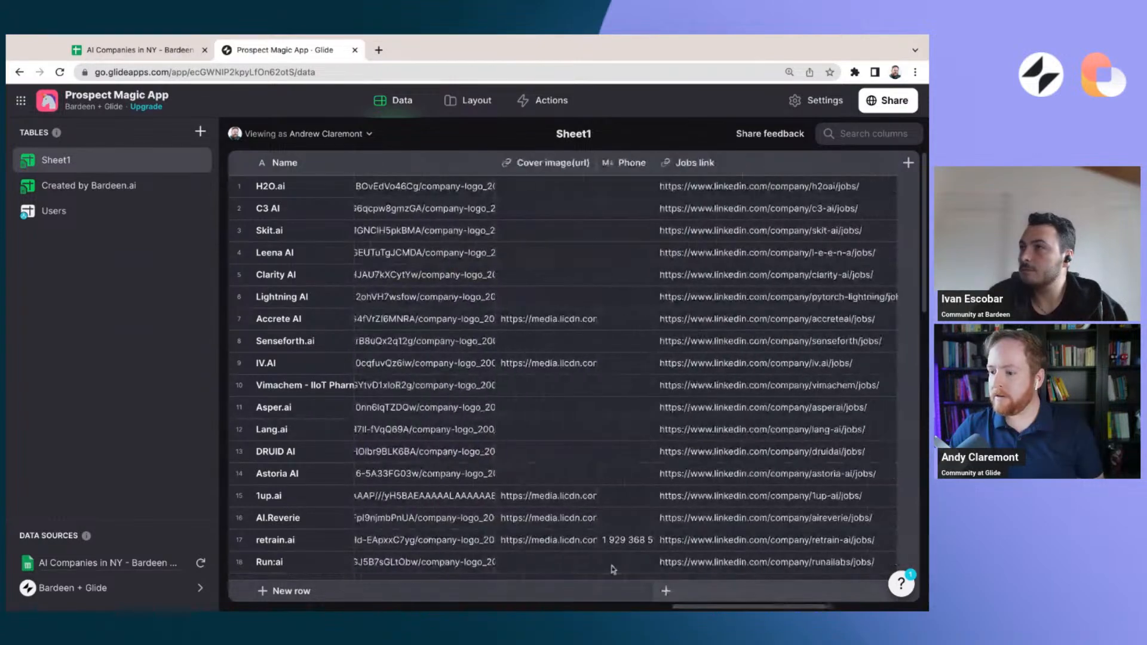
Search the Sheet1 list screen for "retrain" and open the retrain.ai detail screen
{"action": "left_click", "coordinate": [478, 100]}
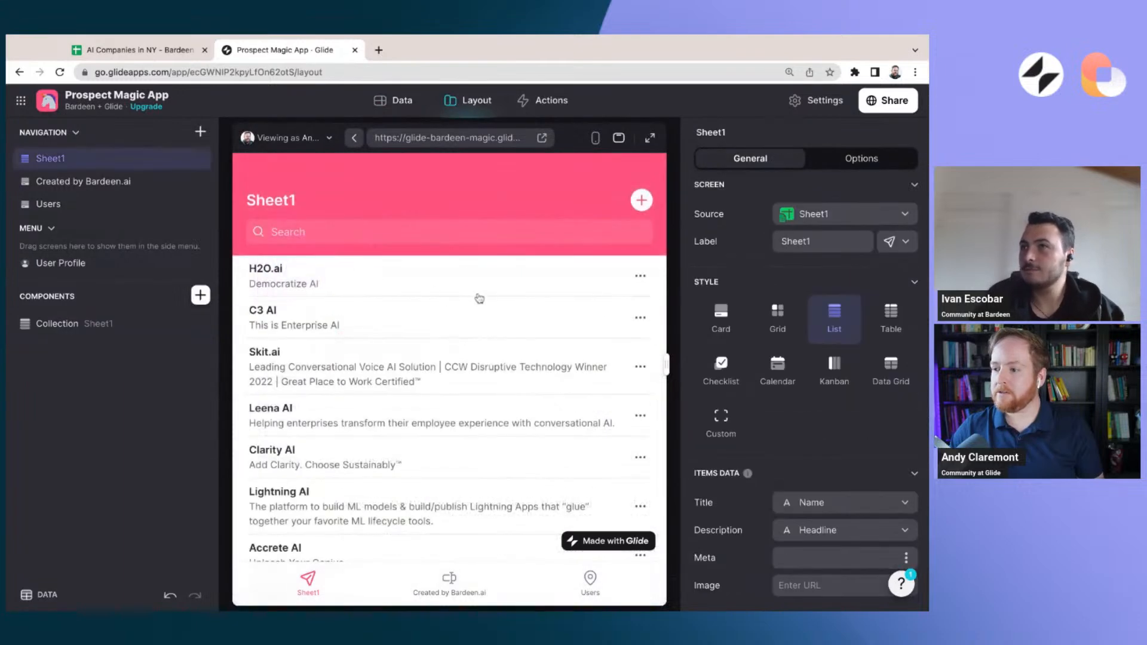
{"action": "left_click", "coordinate": [431, 236]}
{"action": "type", "text": "retrain"}
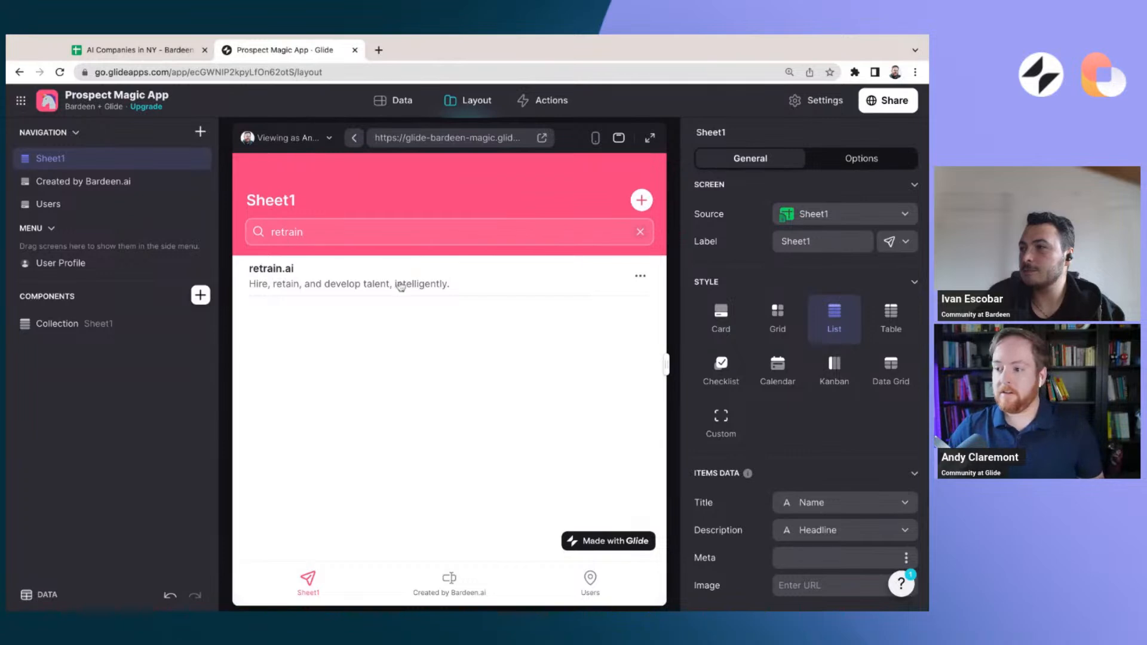
{"action": "left_click", "coordinate": [396, 281]}
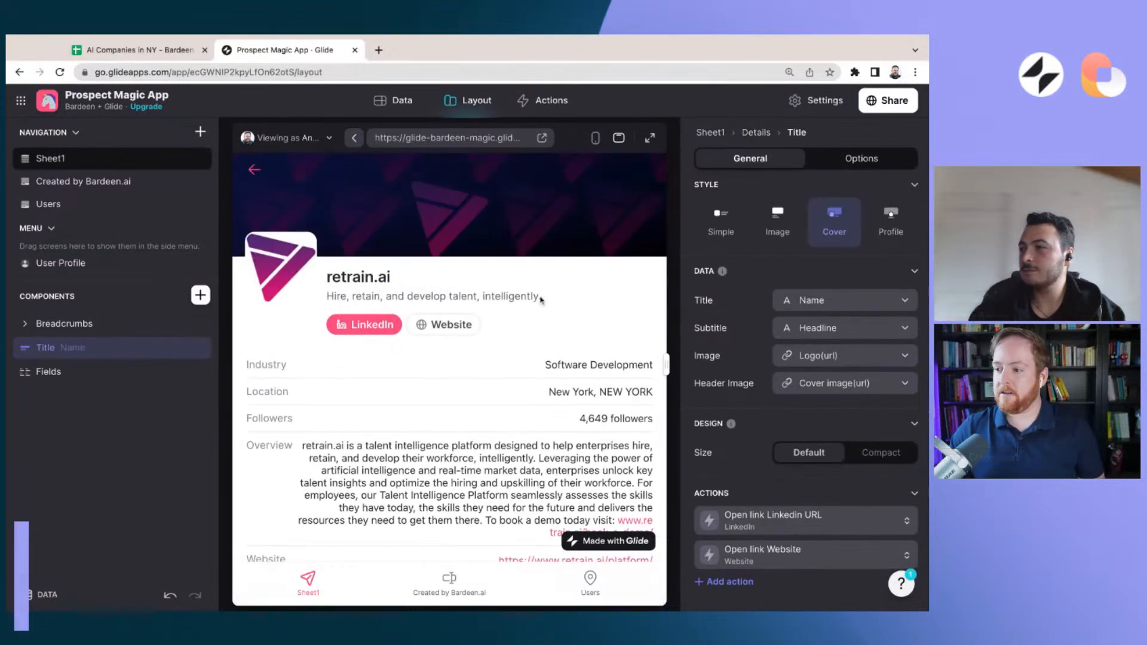
Add a third action to the Title component, titled "Call" and with the telephone handset icon
{"action": "left_click", "coordinate": [734, 582]}
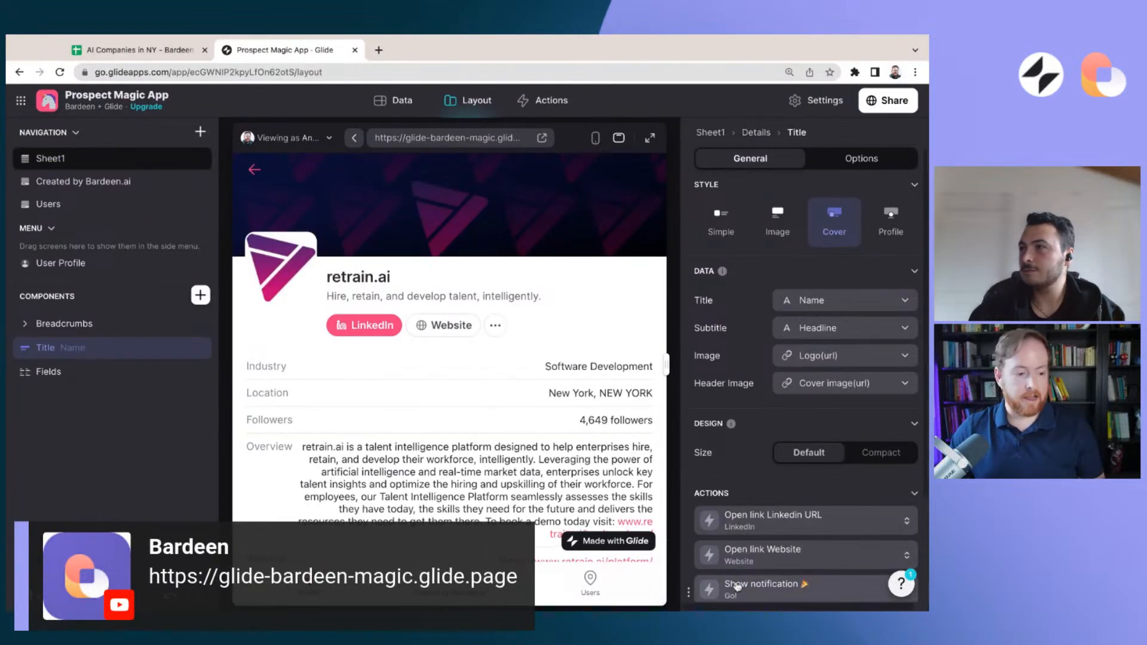
{"action": "scroll", "coordinate": [747, 490], "scroll_direction": "down", "scroll_amount": 2}
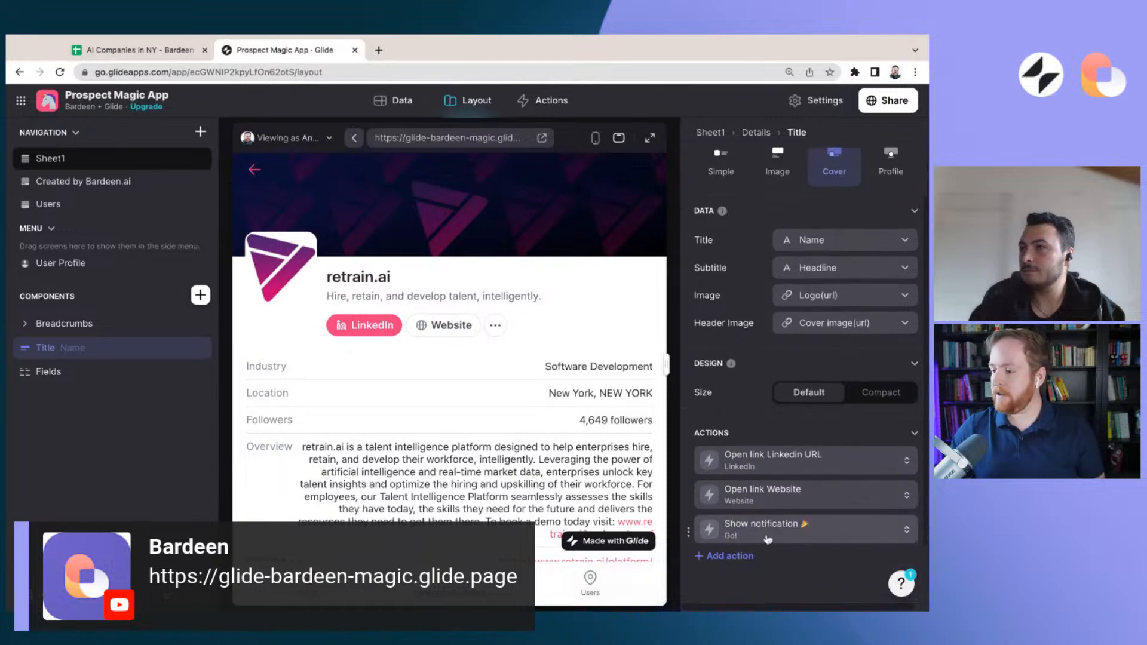
{"action": "left_click", "coordinate": [769, 538]}
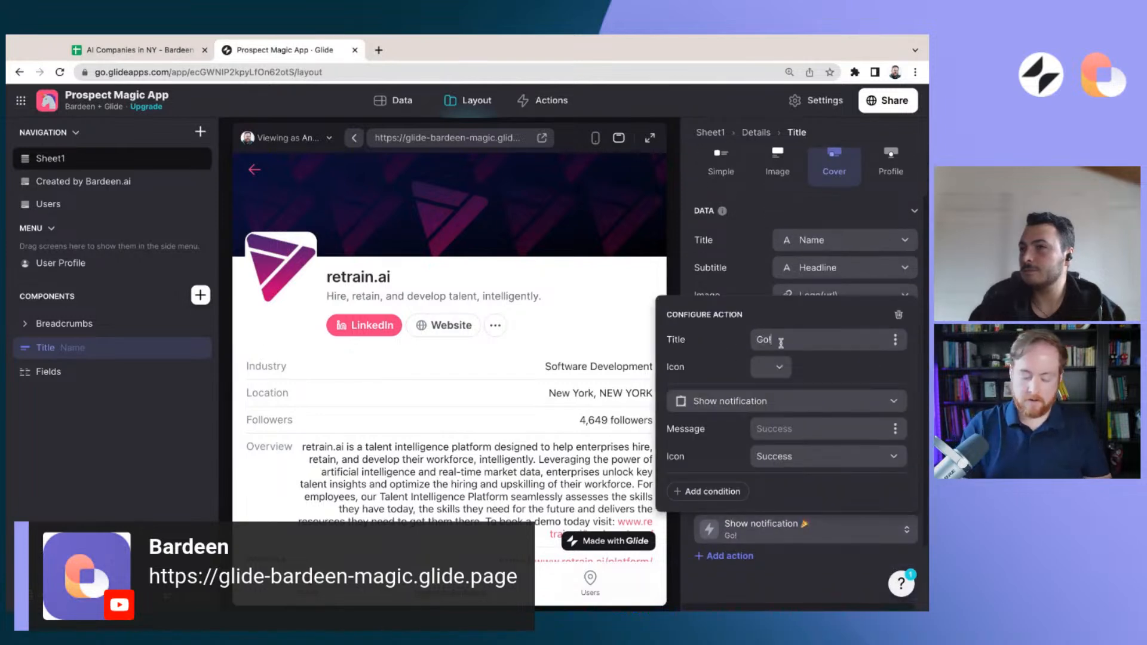
{"action": "type", "text": "P"}
{"action": "key", "text": "BackSpace"}
{"action": "type", "text": "Call"}
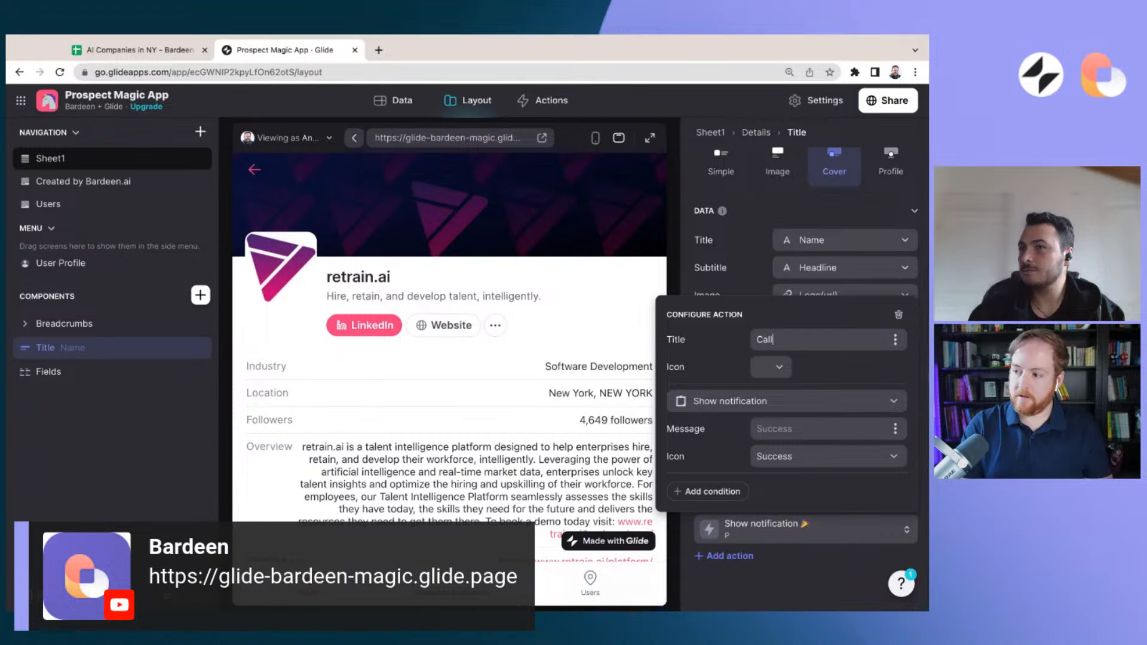
{"action": "left_click", "coordinate": [772, 367]}
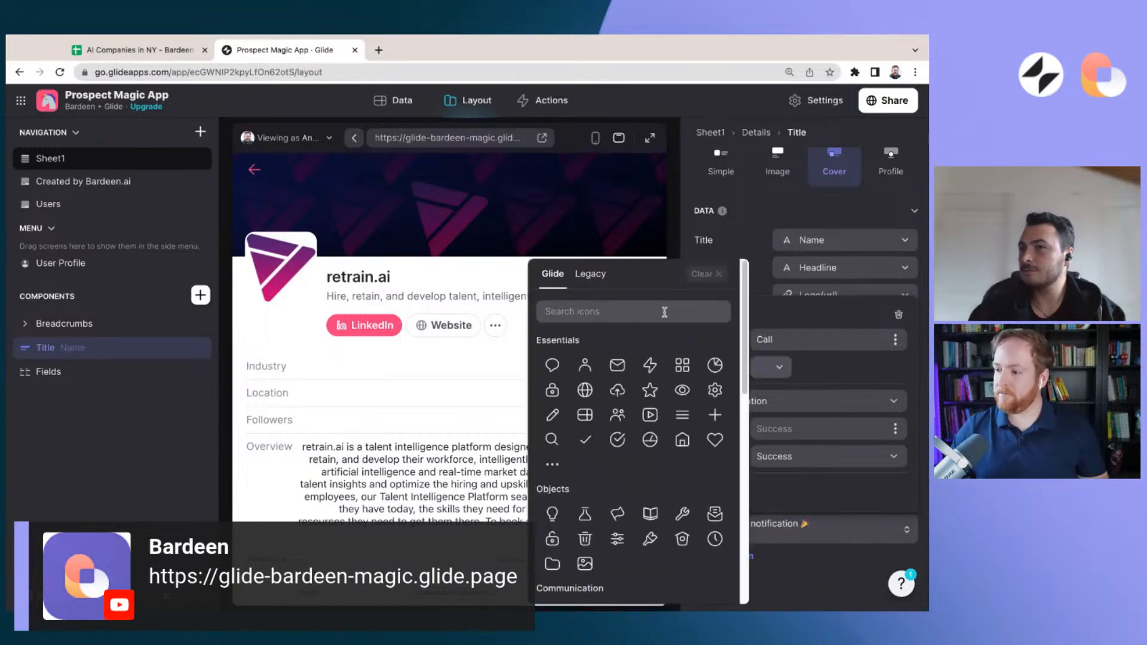
{"action": "type", "text": "pho"}
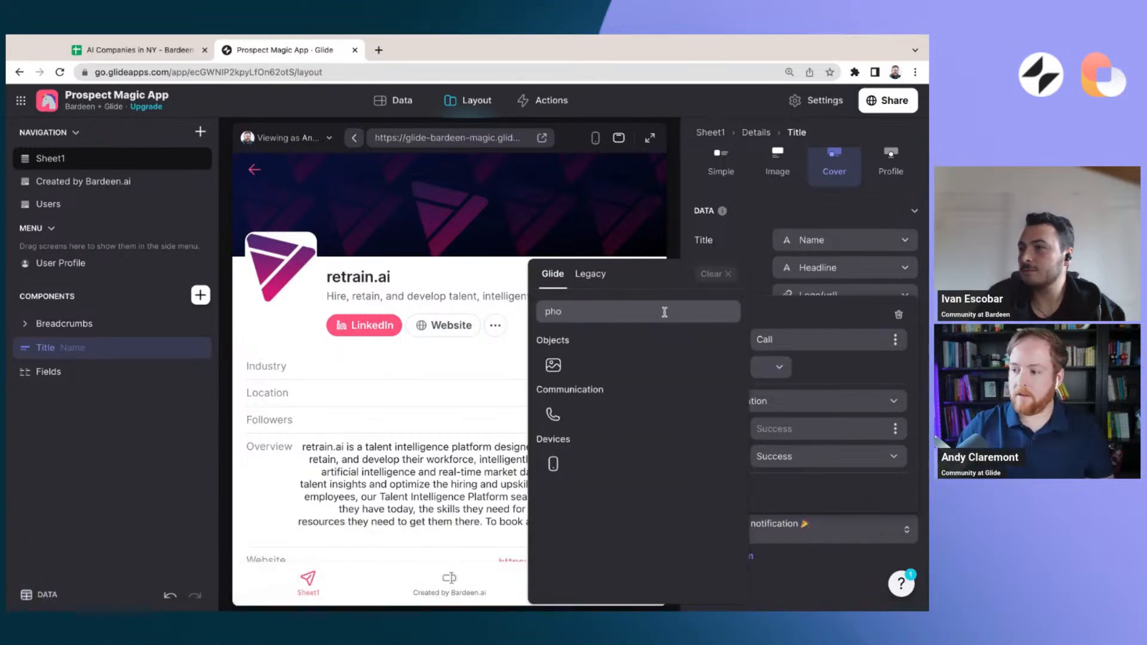
{"action": "left_click", "coordinate": [551, 416]}
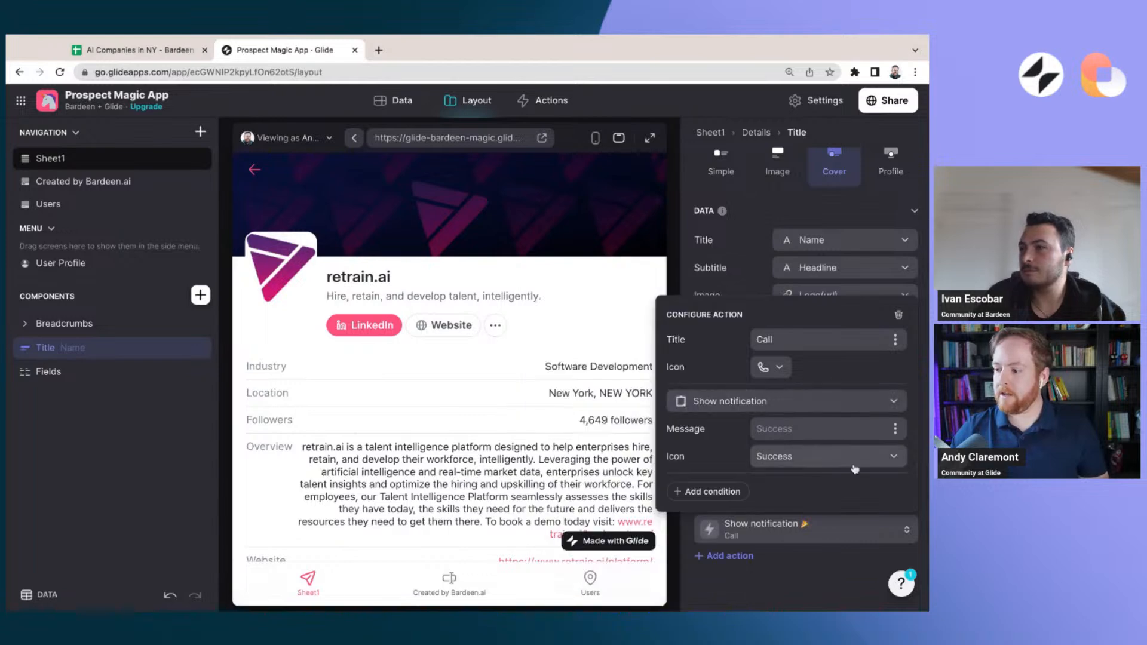
Make the Call action a Dial phone number action that uses the Phone column
{"action": "left_click", "coordinate": [890, 405]}
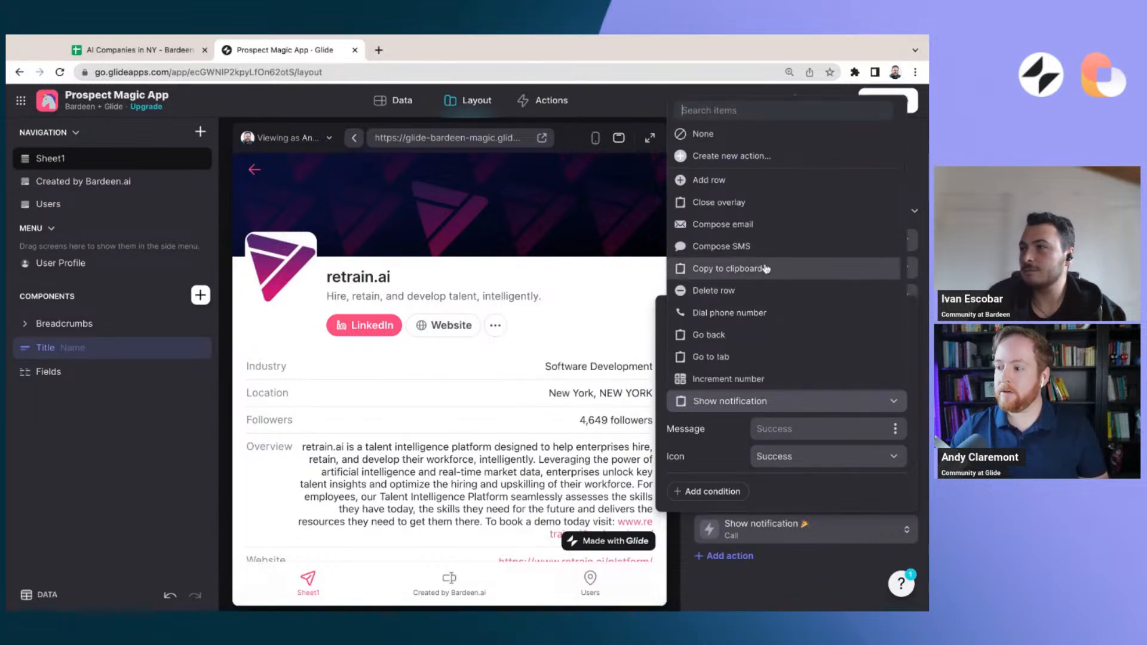
{"action": "type", "text": "dial"}
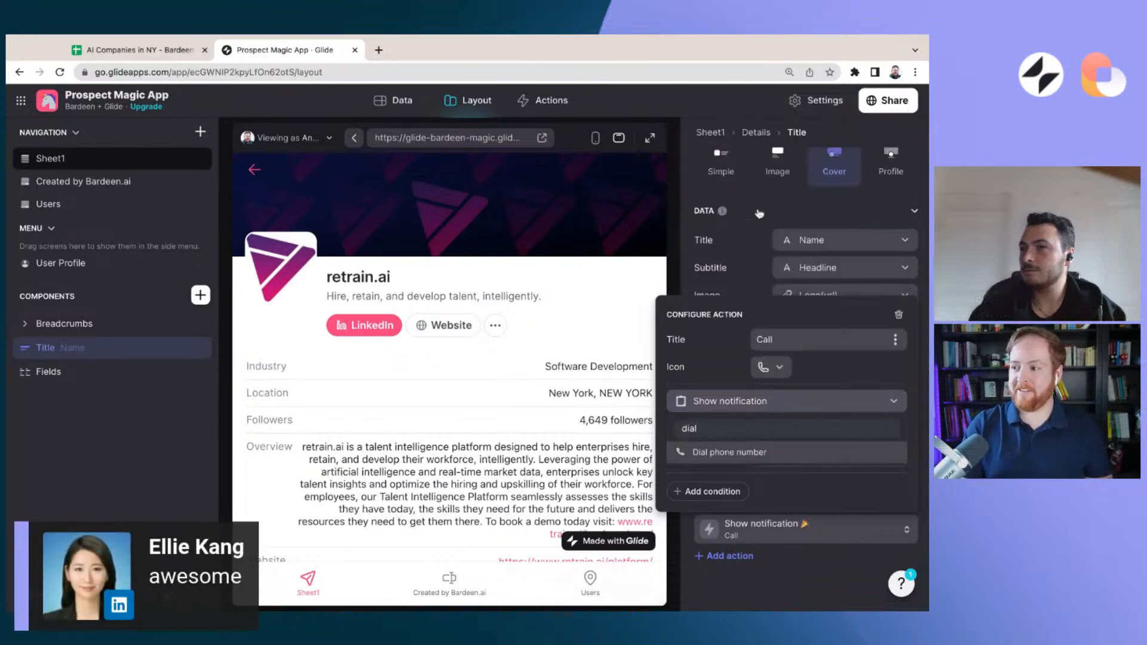
{"action": "left_click", "coordinate": [745, 455]}
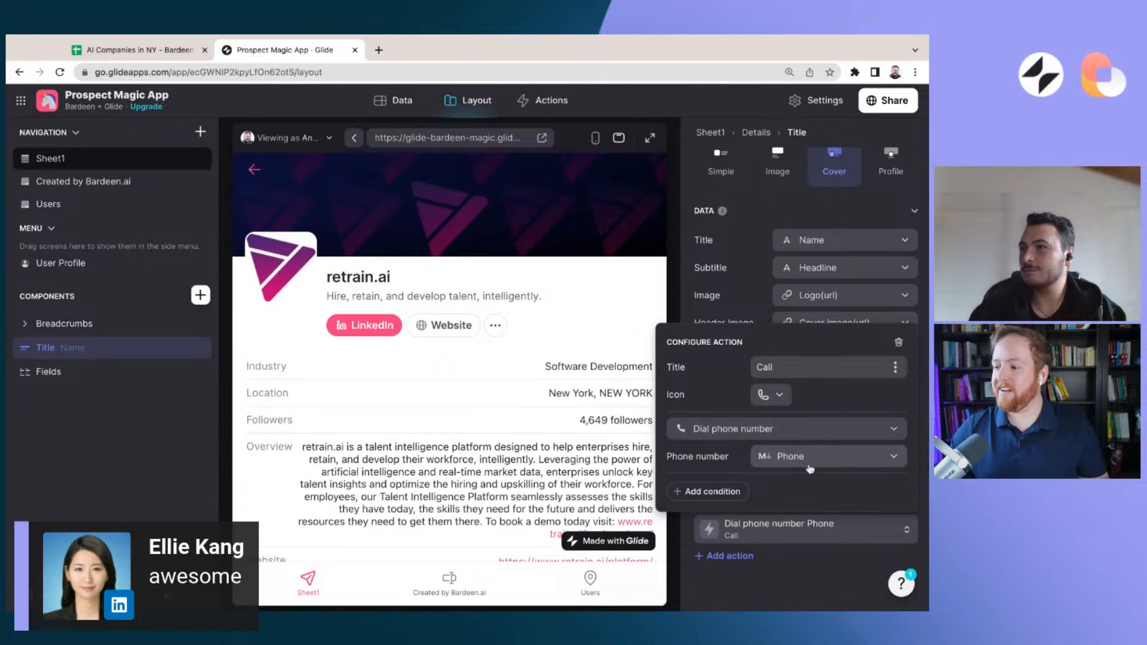
{"action": "left_click", "coordinate": [767, 595]}
Check the Call entry in retrain.ai's overflow actions in the tablet and phone previews, and return to the tablet preview
{"action": "left_click", "coordinate": [495, 325]}
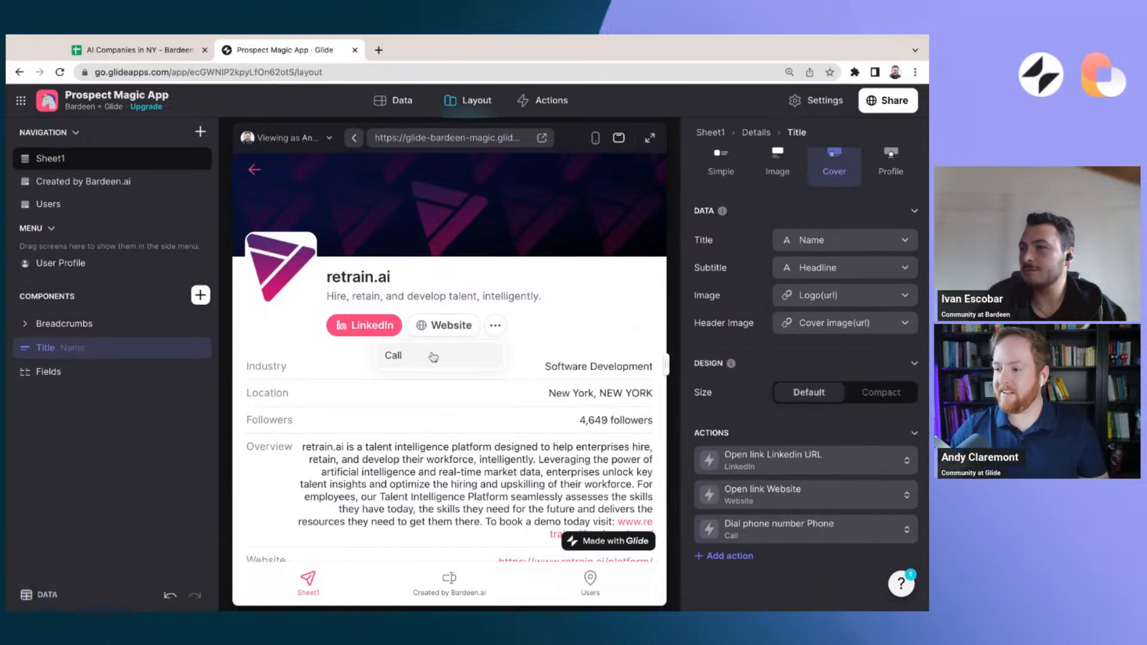
{"action": "left_click", "coordinate": [595, 137]}
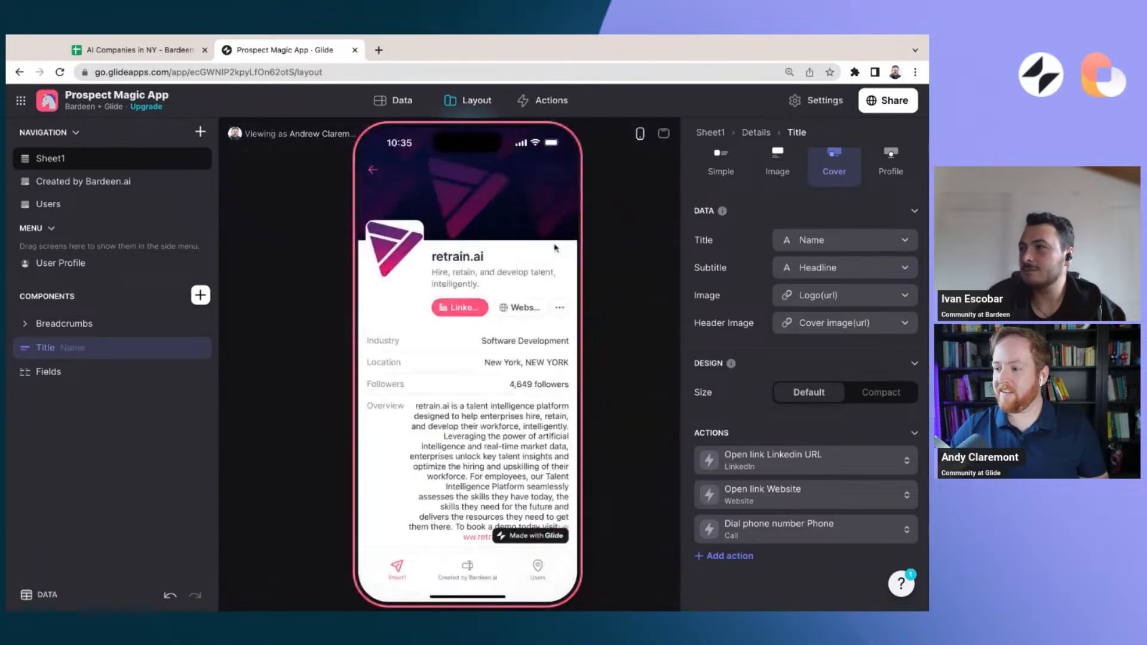
{"action": "left_click", "coordinate": [565, 310]}
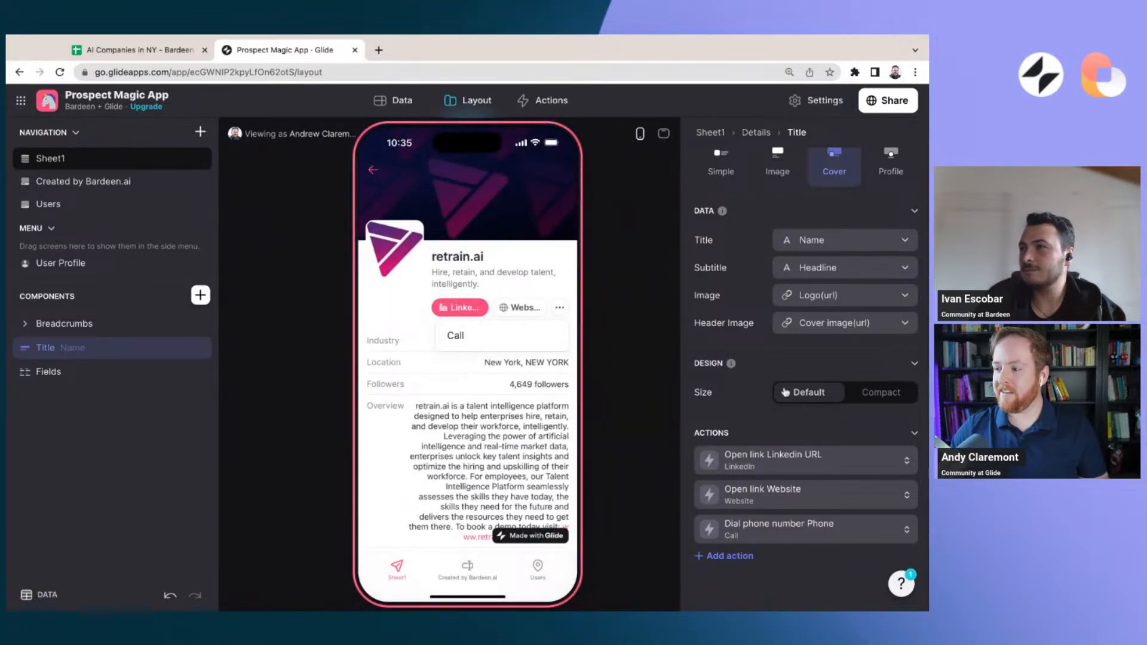
{"action": "left_click", "coordinate": [754, 347]}
{"action": "scroll", "coordinate": [741, 311], "scroll_direction": "up", "scroll_amount": 2}
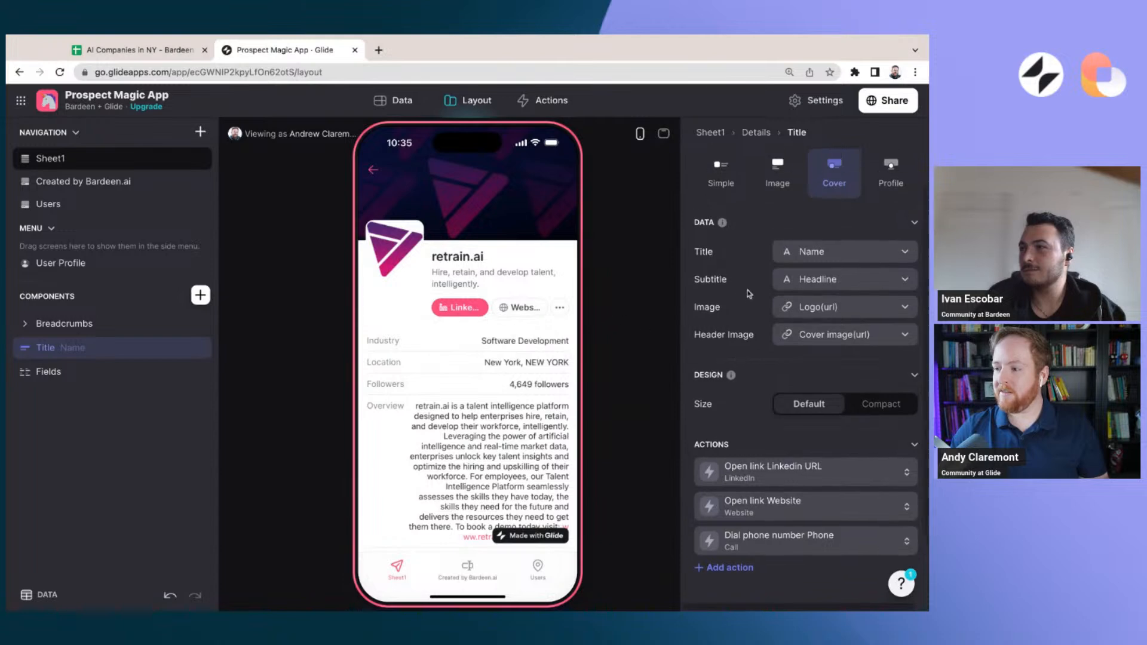
{"action": "left_click", "coordinate": [663, 134]}
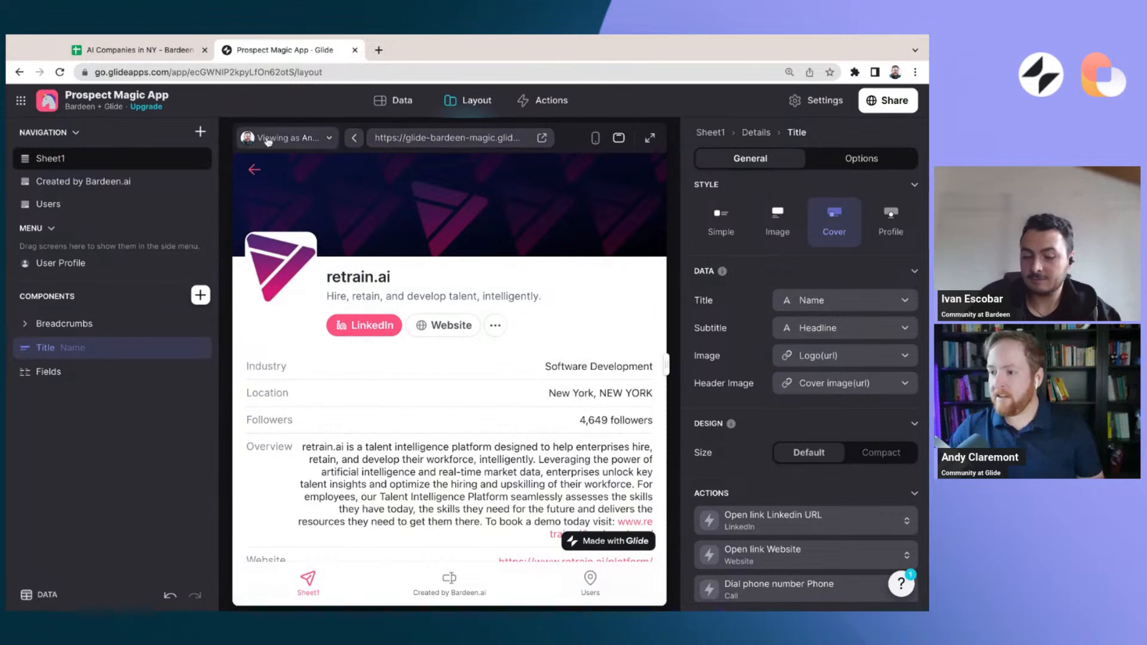
Clear the company search and give the Sheet1 collection's items the Logo(url) column as image and Location as meta
{"action": "left_click", "coordinate": [255, 169]}
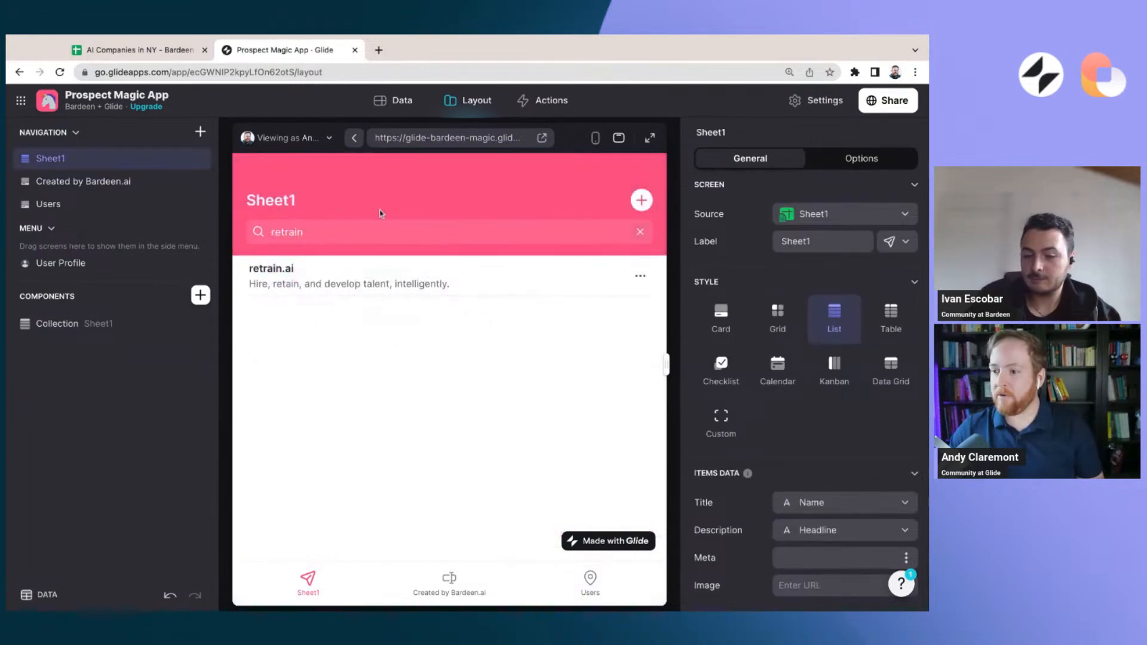
{"action": "left_click", "coordinate": [637, 239]}
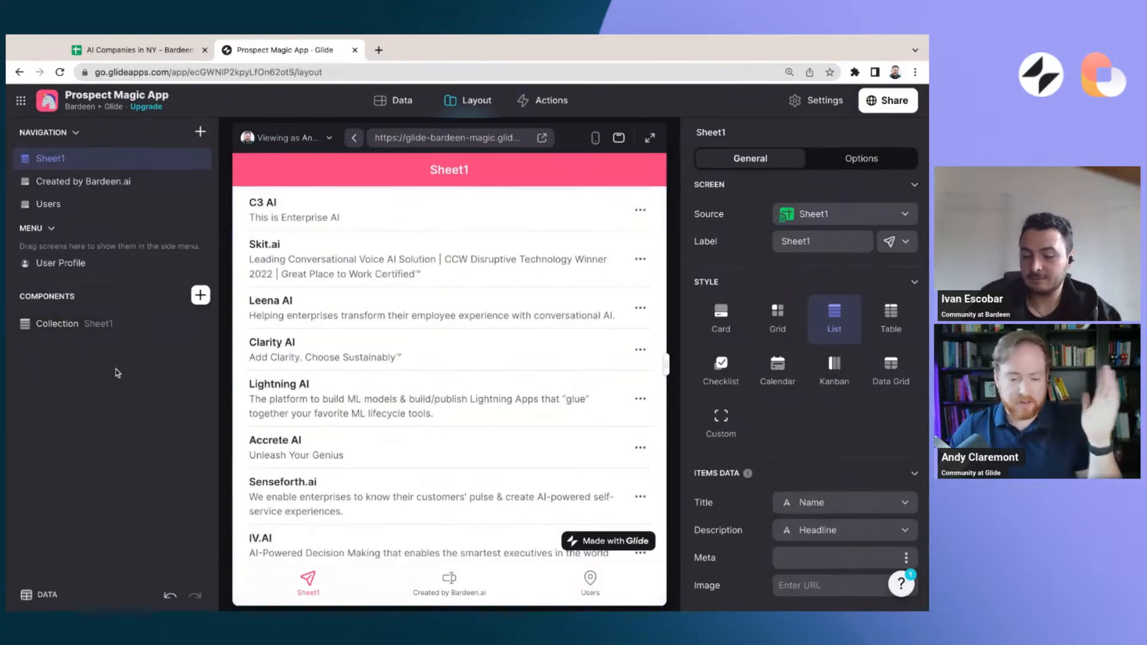
{"action": "left_click", "coordinate": [112, 324]}
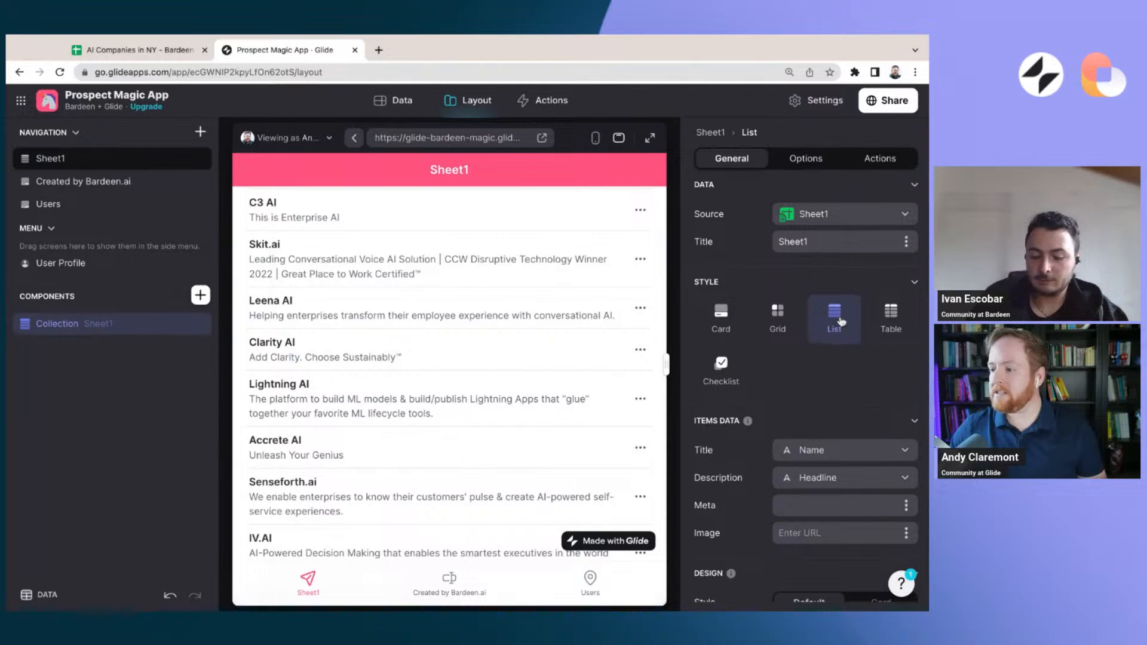
{"action": "left_click", "coordinate": [906, 533]}
{"action": "mouse_move", "coordinate": [830, 397]}
{"action": "left_click", "coordinate": [794, 423]}
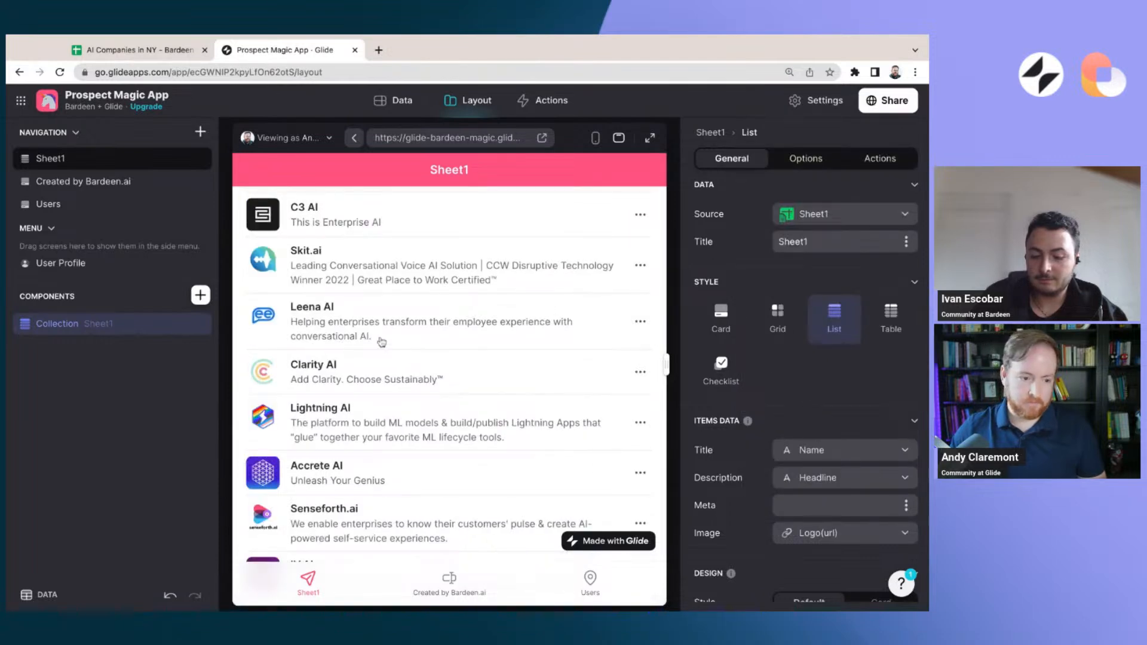
{"action": "left_click", "coordinate": [905, 505]}
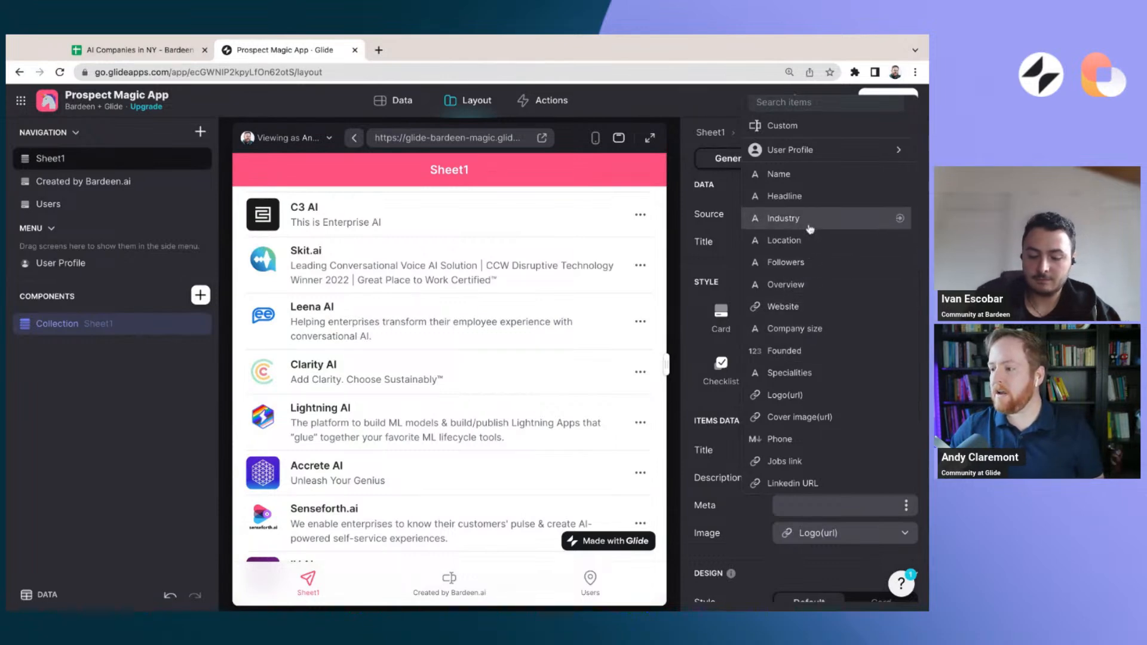
{"action": "left_click", "coordinate": [784, 240]}
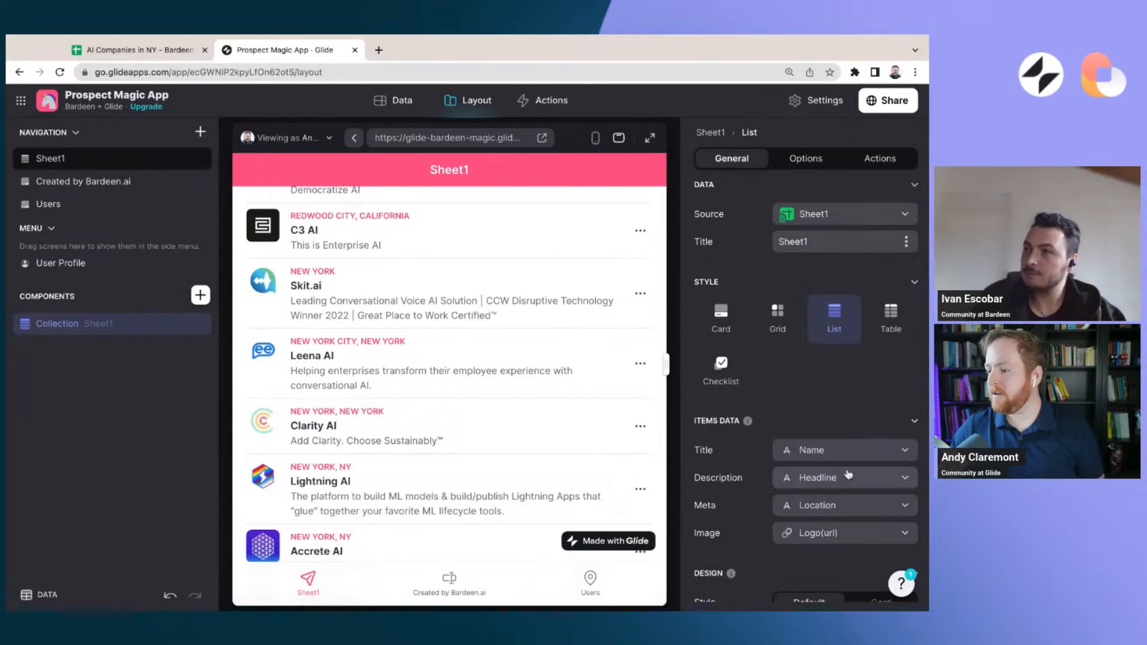
Try the Specialities column as the collection items' meta and set it back to Location
{"action": "left_click", "coordinate": [855, 503]}
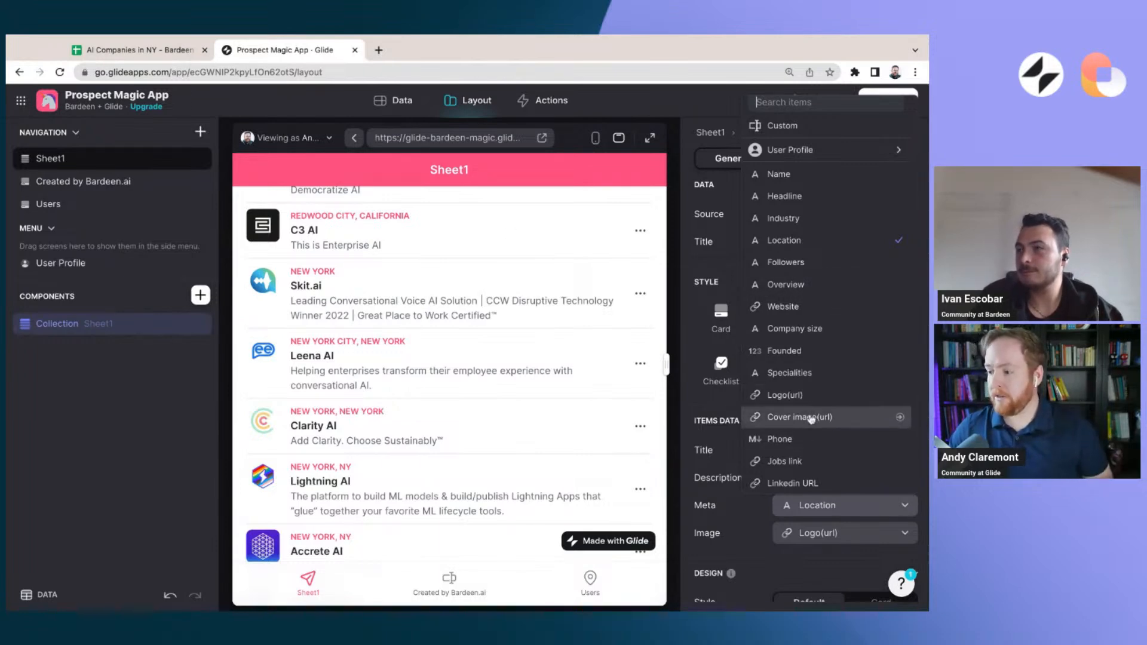
{"action": "left_click", "coordinate": [806, 373]}
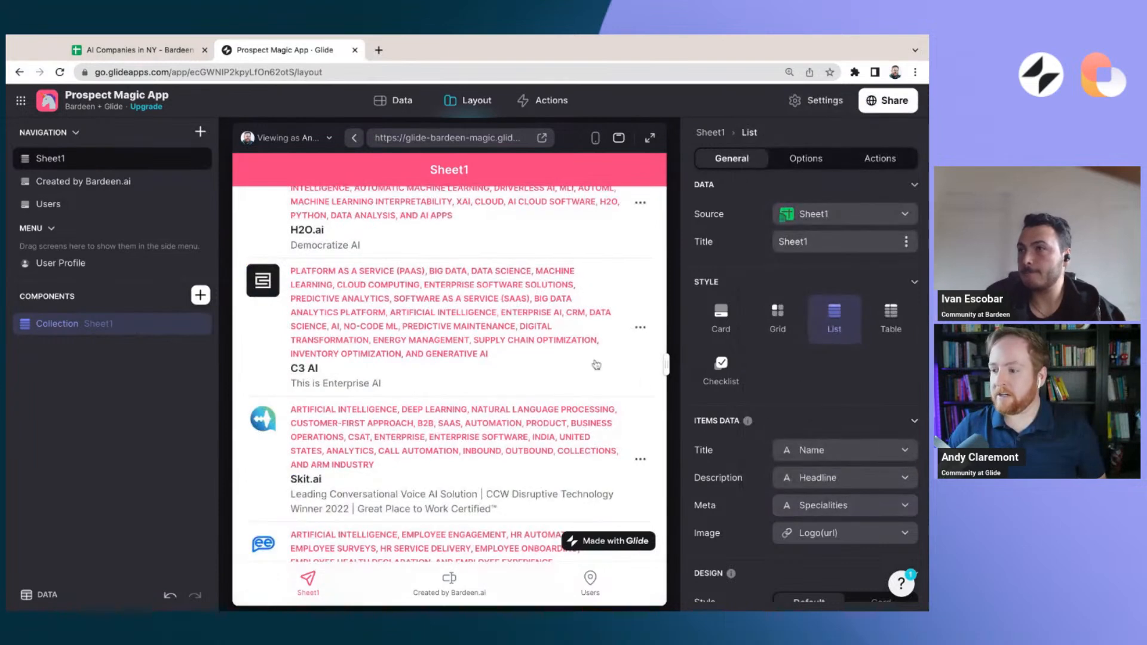
{"action": "left_click", "coordinate": [861, 505]}
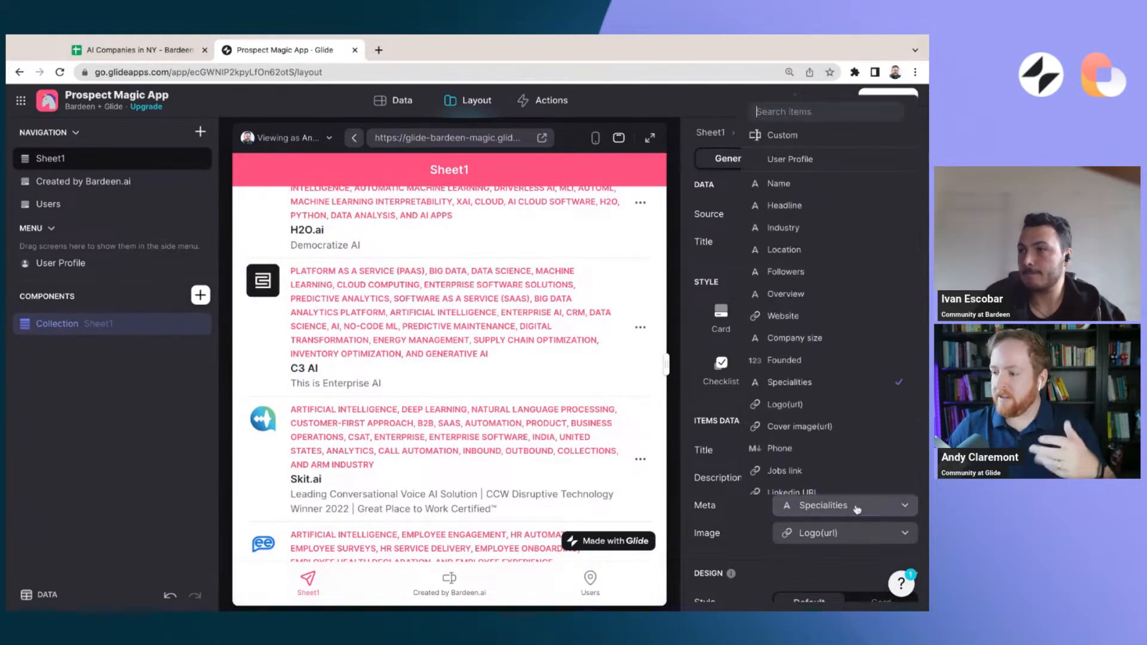
{"action": "left_click", "coordinate": [807, 245]}
{"action": "scroll", "coordinate": [449, 353], "scroll_direction": "up", "scroll_amount": 4}
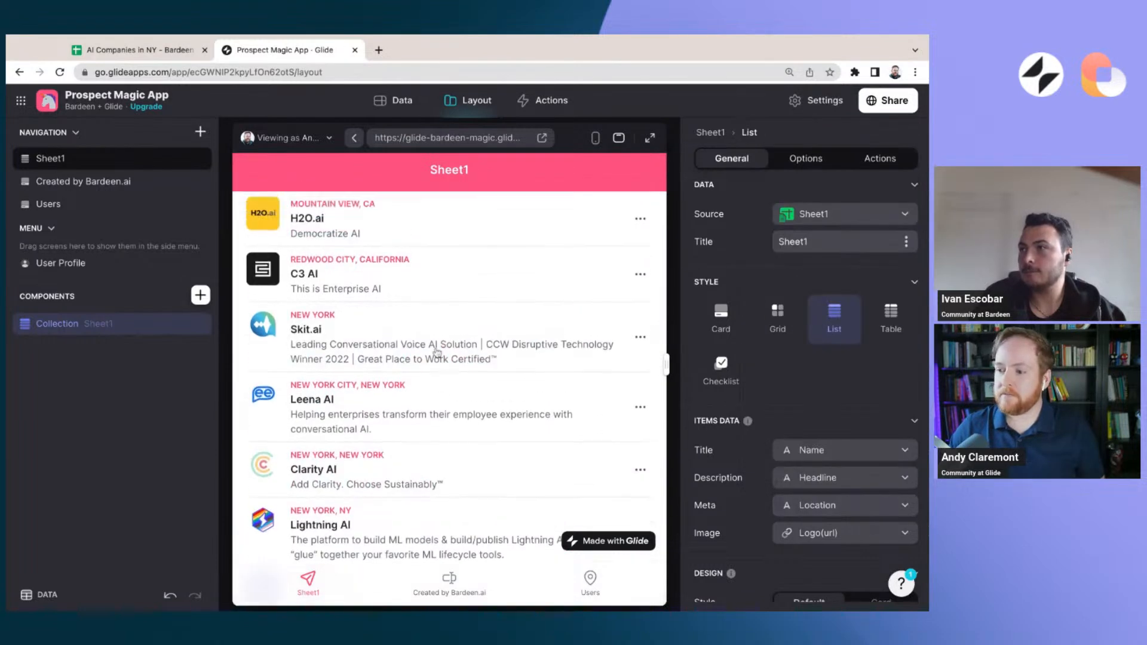
Open C3 AI's detail screen and review the column items of its Fields component against the displayed company details
{"action": "left_click", "coordinate": [81, 358]}
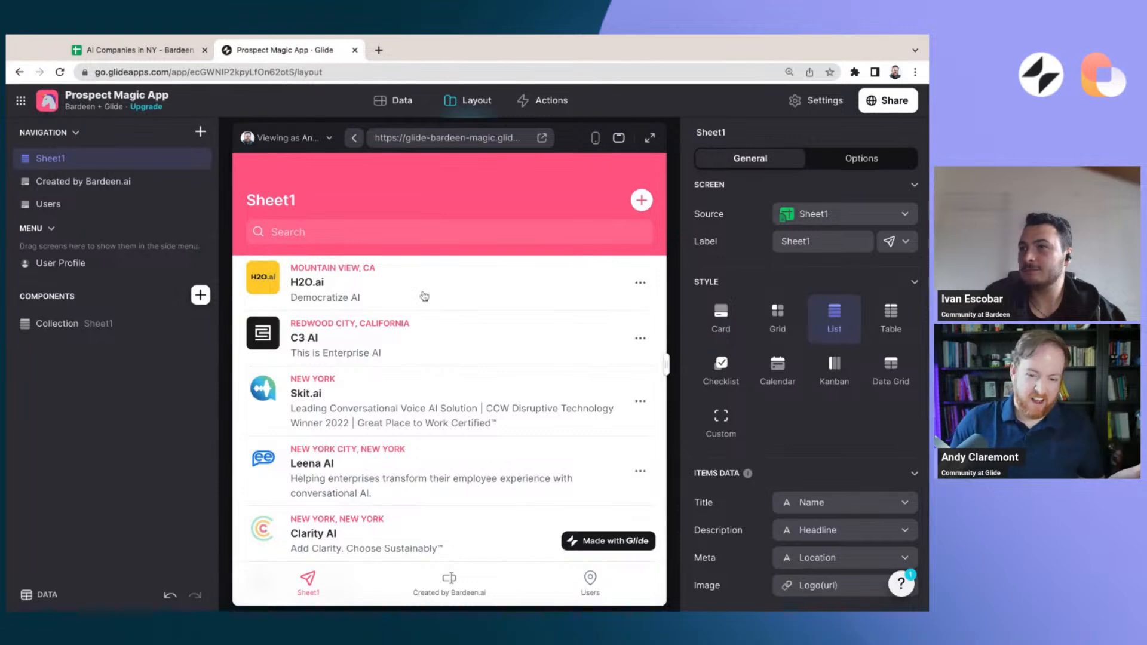
{"action": "left_click", "coordinate": [433, 333]}
{"action": "scroll", "coordinate": [397, 378], "scroll_direction": "down", "scroll_amount": 3}
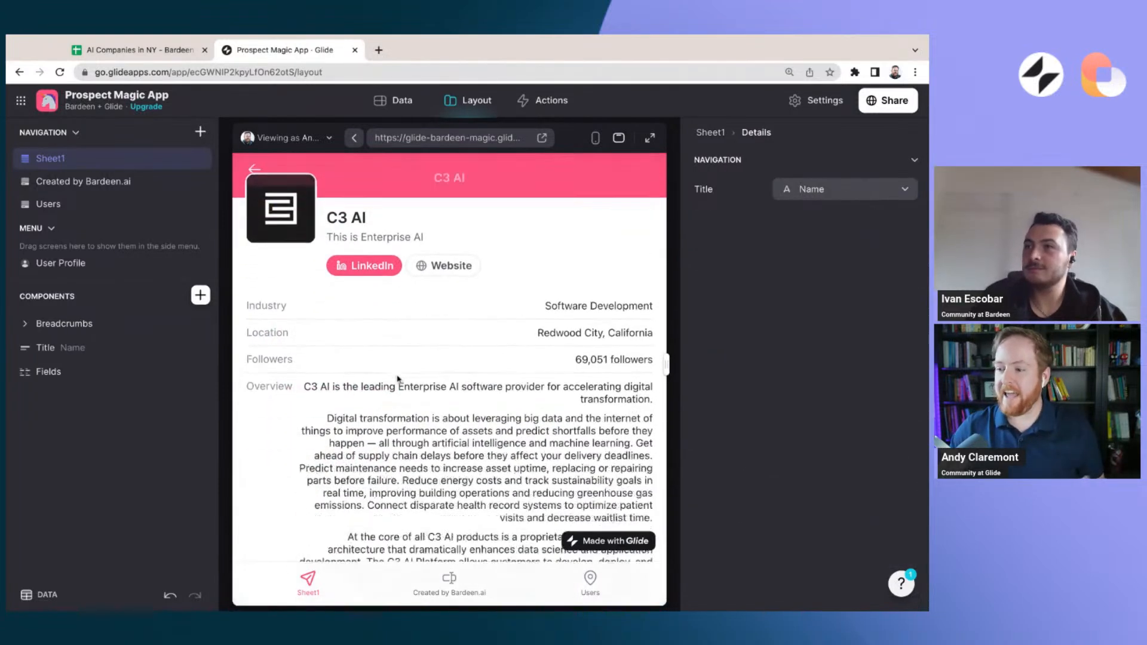
{"action": "left_click", "coordinate": [48, 371]}
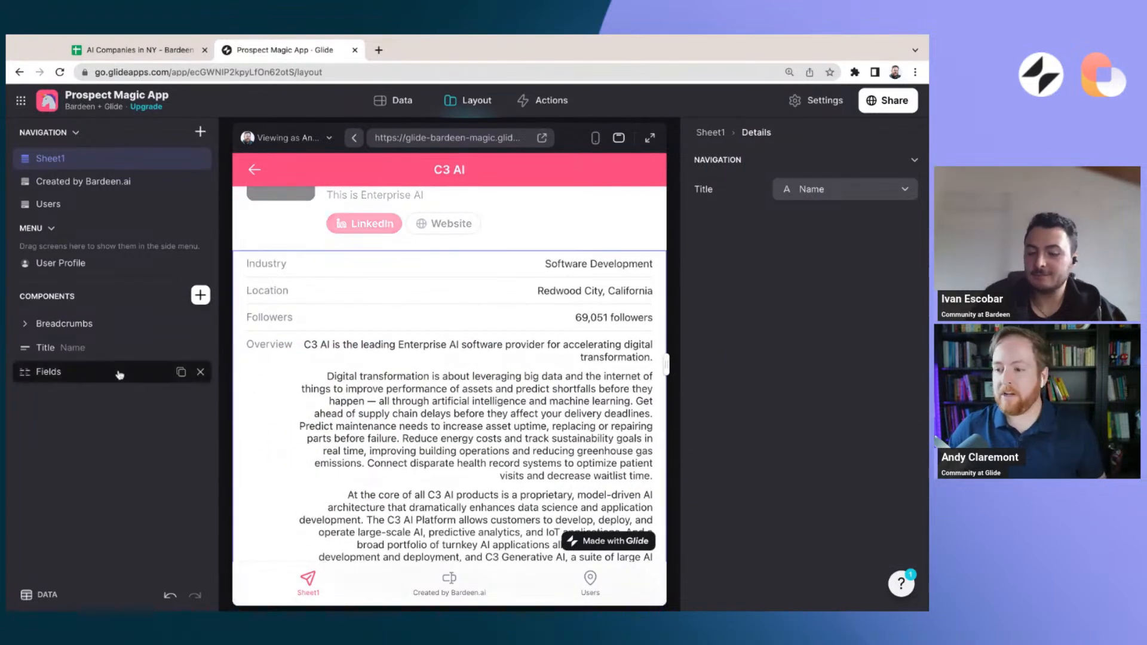
{"action": "scroll", "coordinate": [687, 395], "scroll_direction": "down", "scroll_amount": 5}
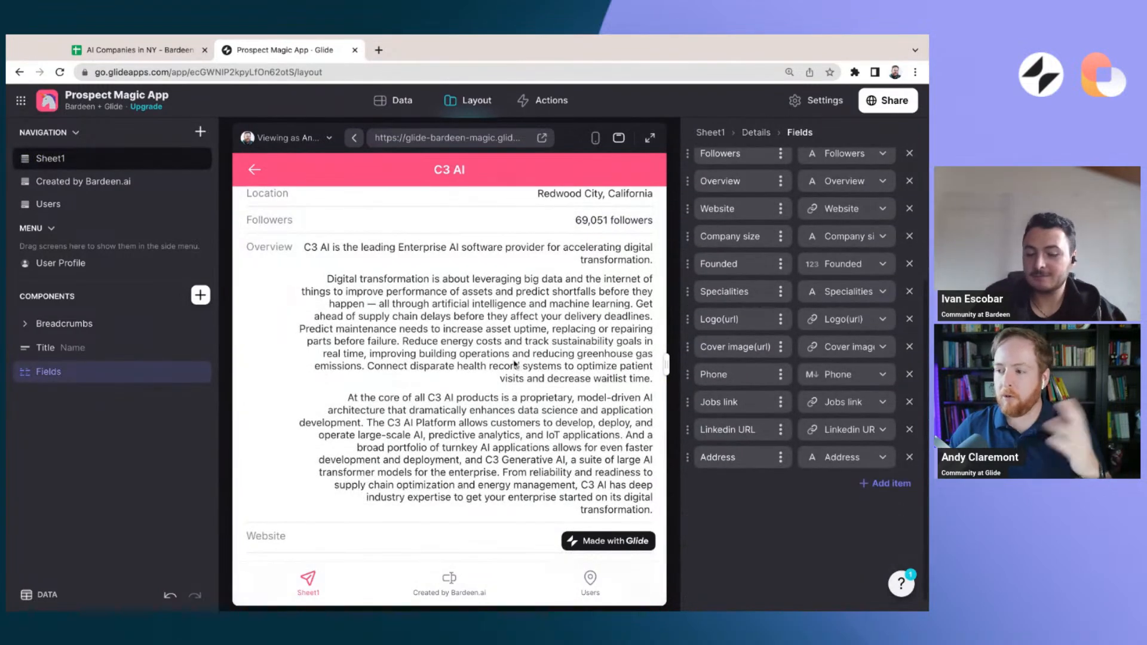
{"action": "scroll", "coordinate": [496, 365], "scroll_direction": "up", "scroll_amount": 5}
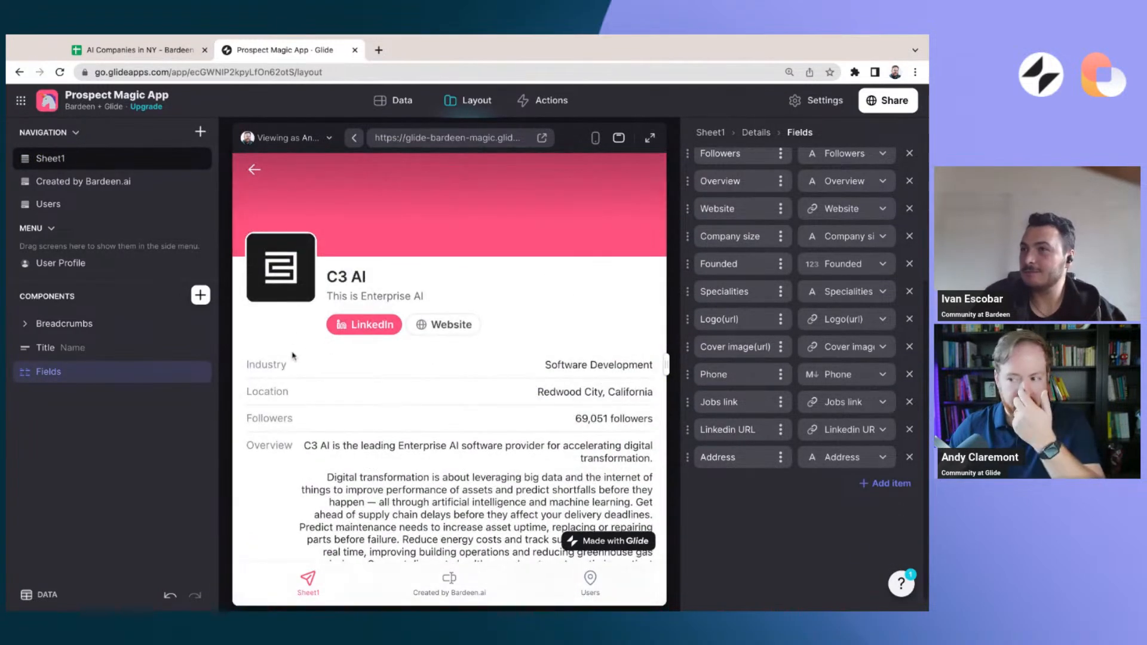
{"action": "left_click", "coordinate": [117, 429]}
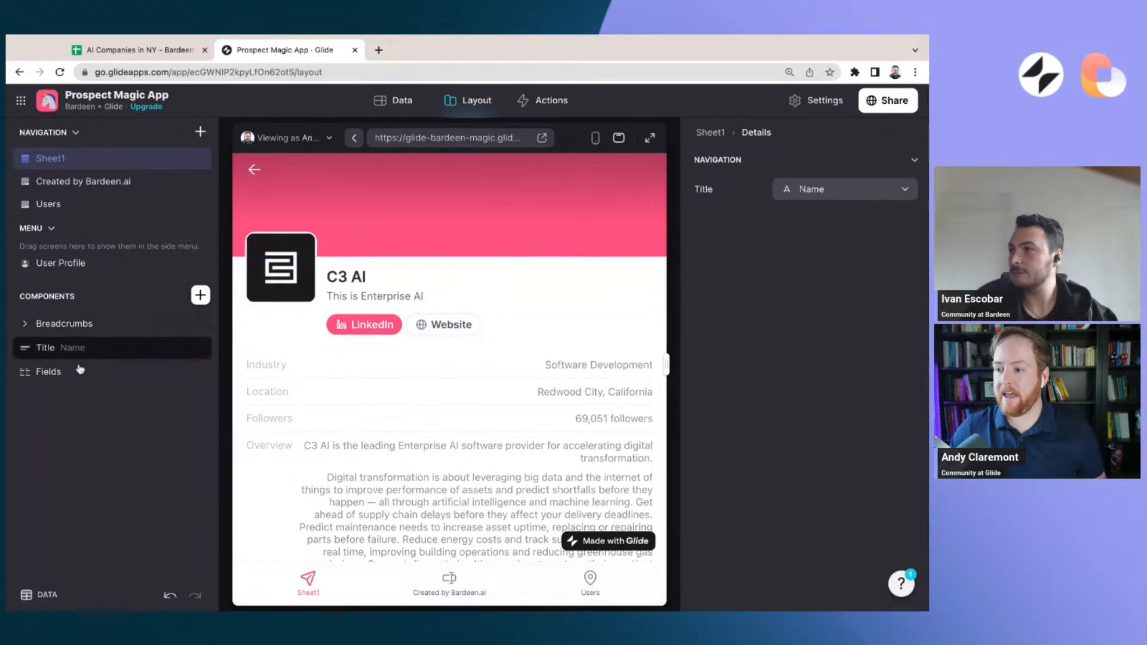
Insert a Text Entry component into the company detail screen and place it between the Title and Fields components
{"action": "left_click", "coordinate": [200, 294]}
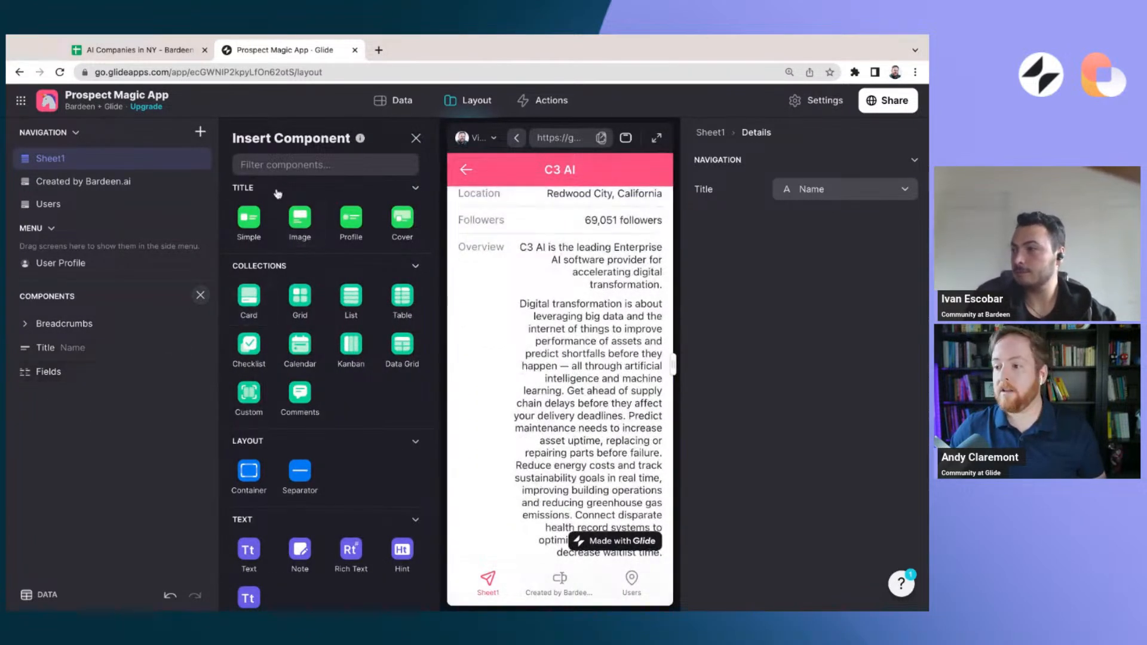
{"action": "type", "text": "text"}
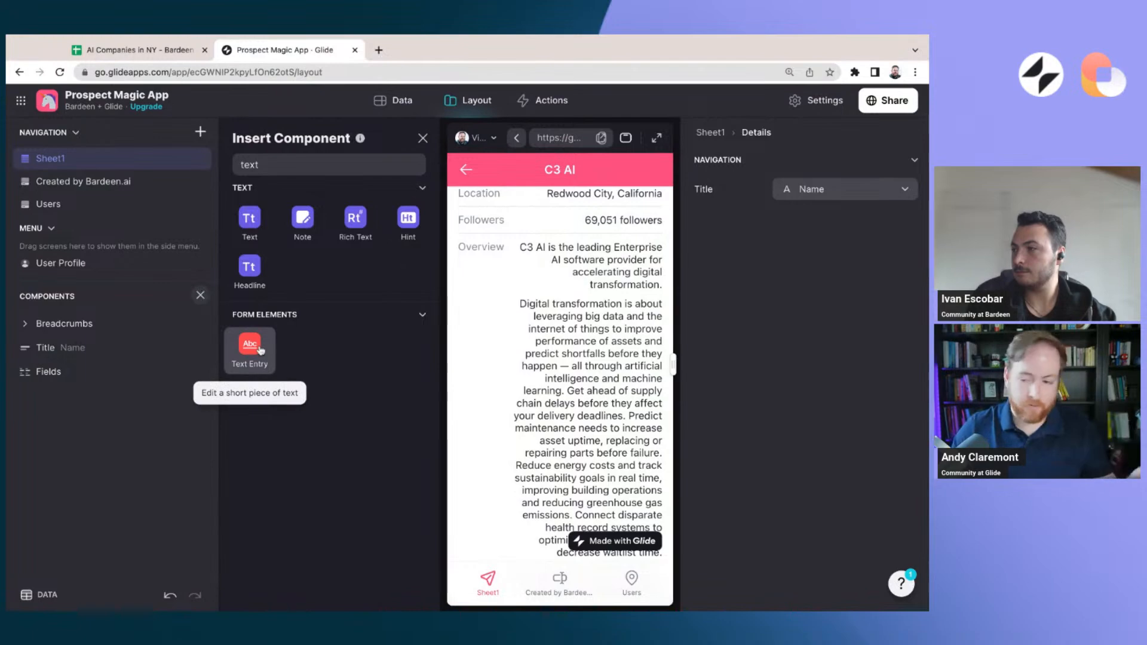
{"action": "left_click", "coordinate": [250, 350]}
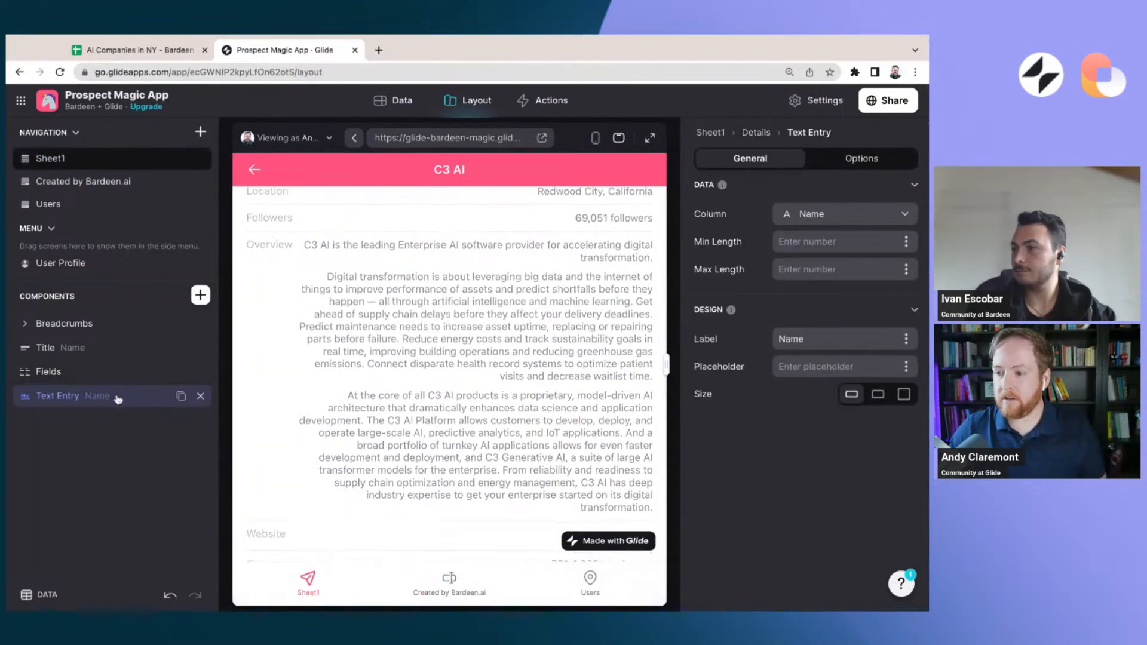
{"action": "left_click_drag", "start_coordinate": [101, 399], "coordinate": [104, 373]}
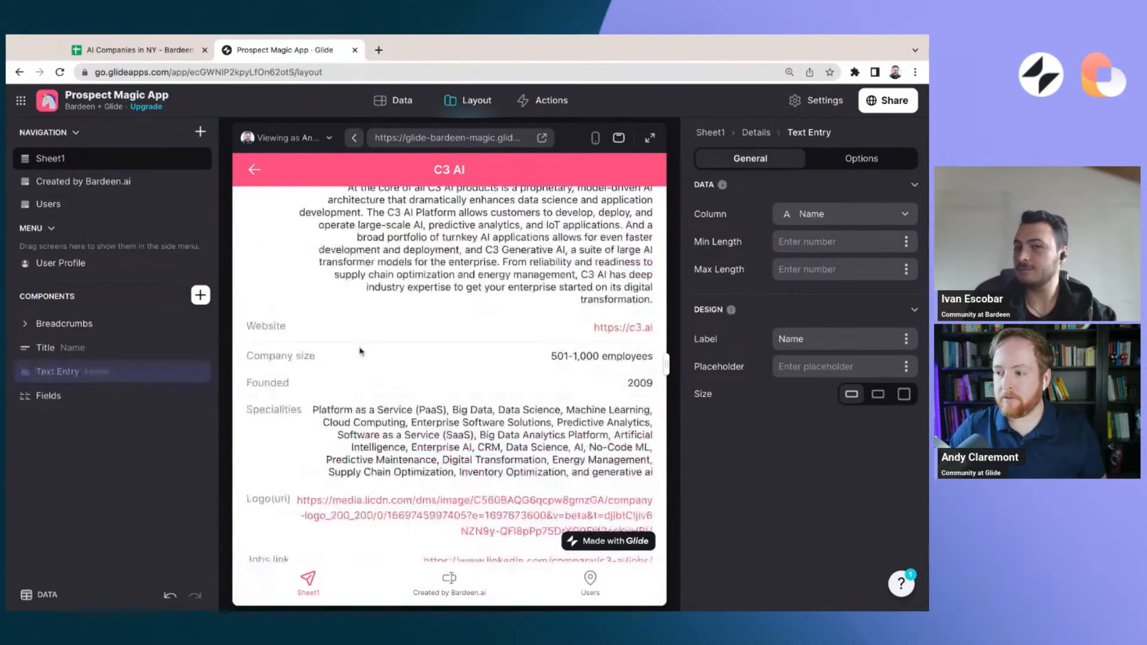
{"action": "scroll", "coordinate": [380, 307], "scroll_direction": "down", "scroll_amount": 5}
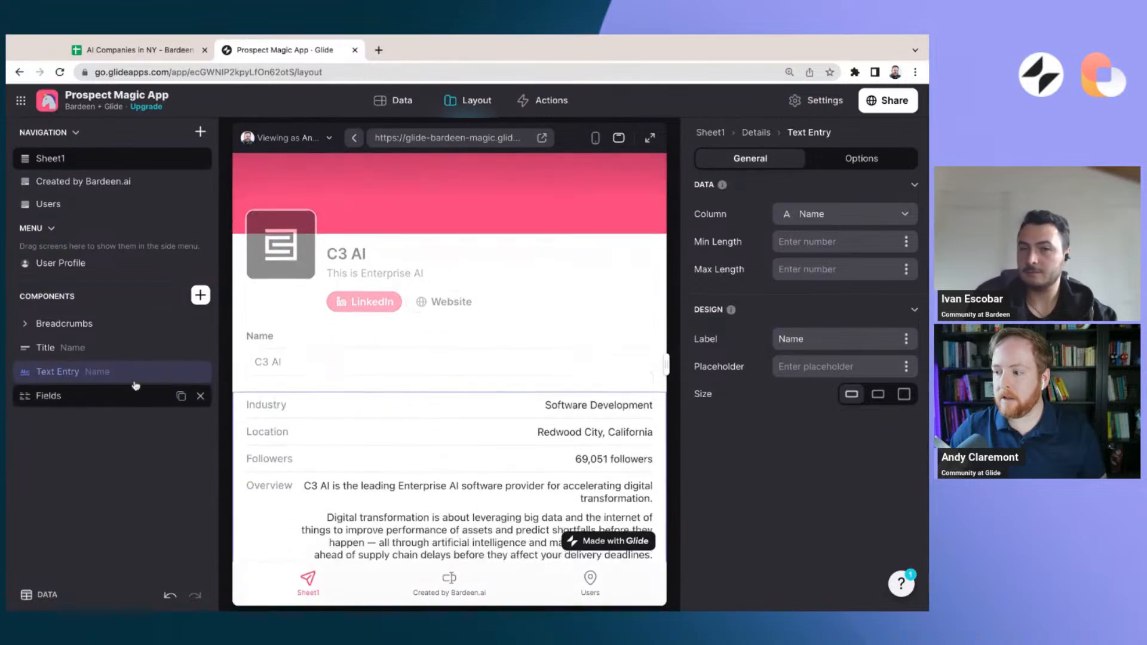
{"action": "scroll", "coordinate": [380, 307], "scroll_direction": "up", "scroll_amount": 5}
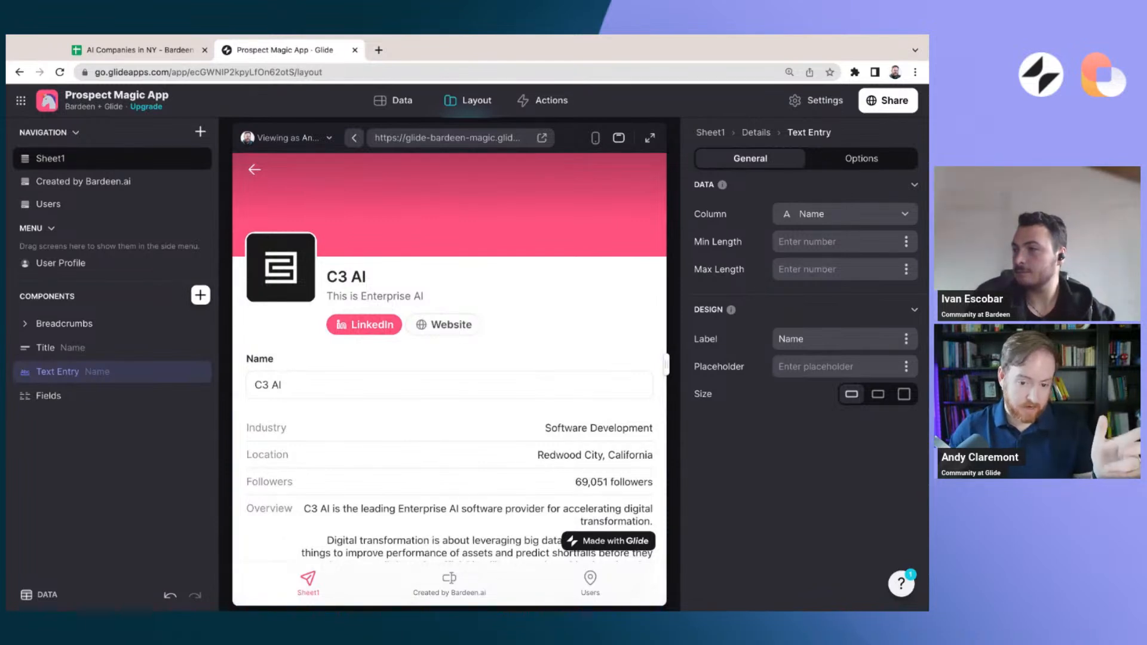
Add a text column named Note at the end of the Sheet1 data table
{"action": "left_click", "coordinate": [386, 101]}
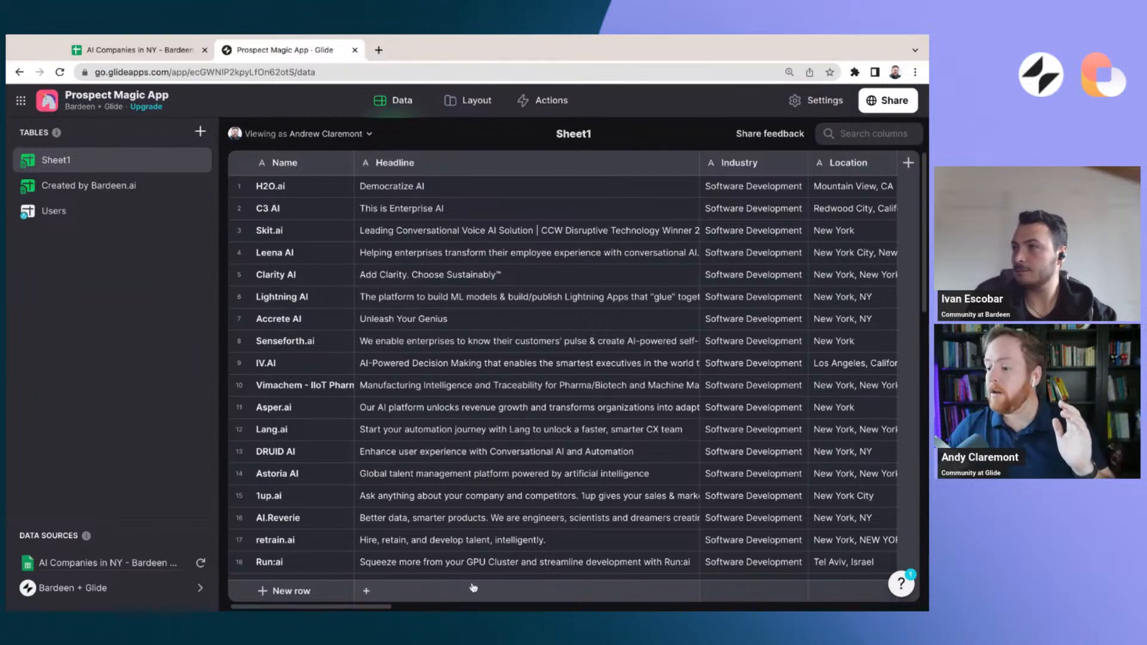
{"action": "scroll", "coordinate": [377, 609], "scroll_direction": "right", "scroll_amount": 15}
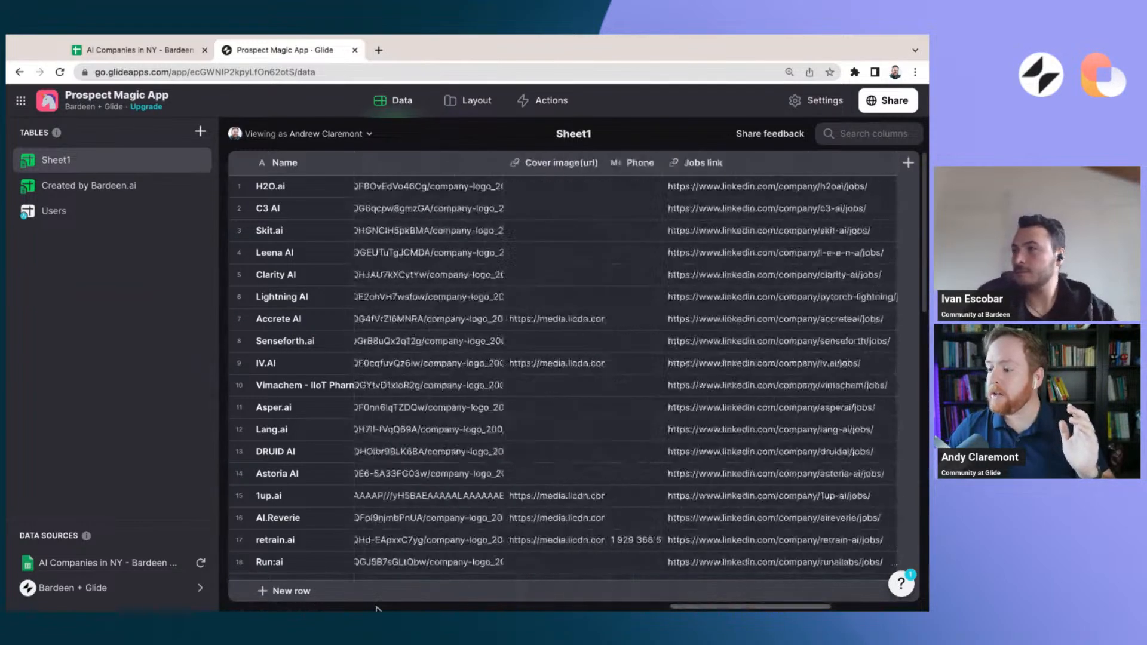
{"action": "scroll", "coordinate": [377, 609], "scroll_direction": "right", "scroll_amount": 10}
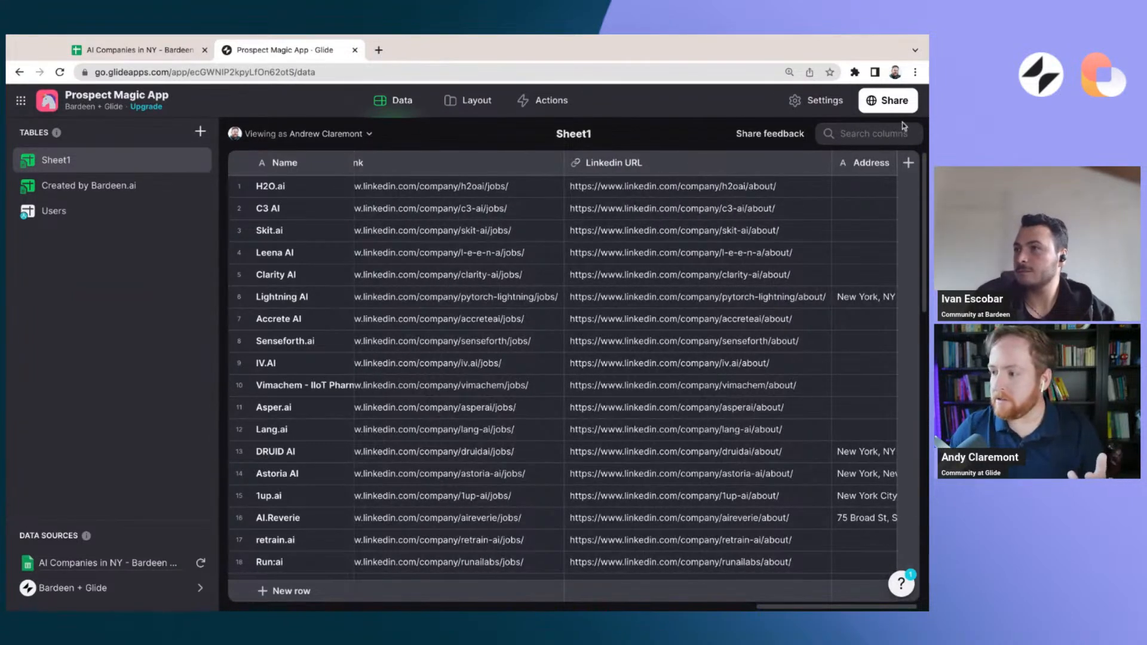
{"action": "left_click", "coordinate": [909, 164]}
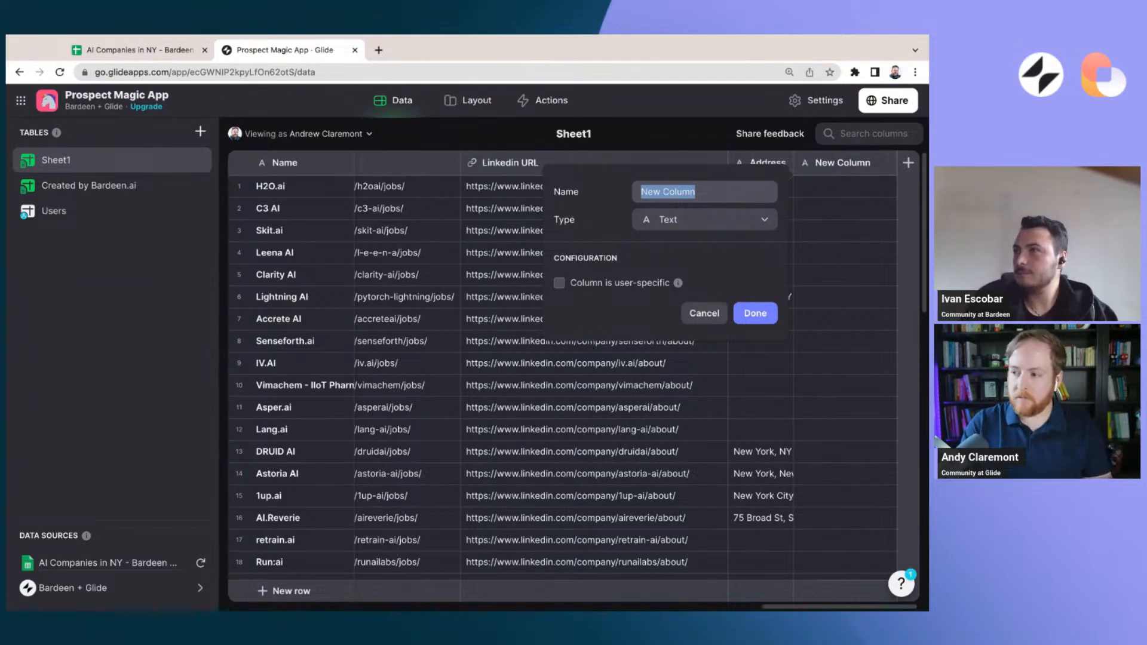
{"action": "type", "text": "Note"}
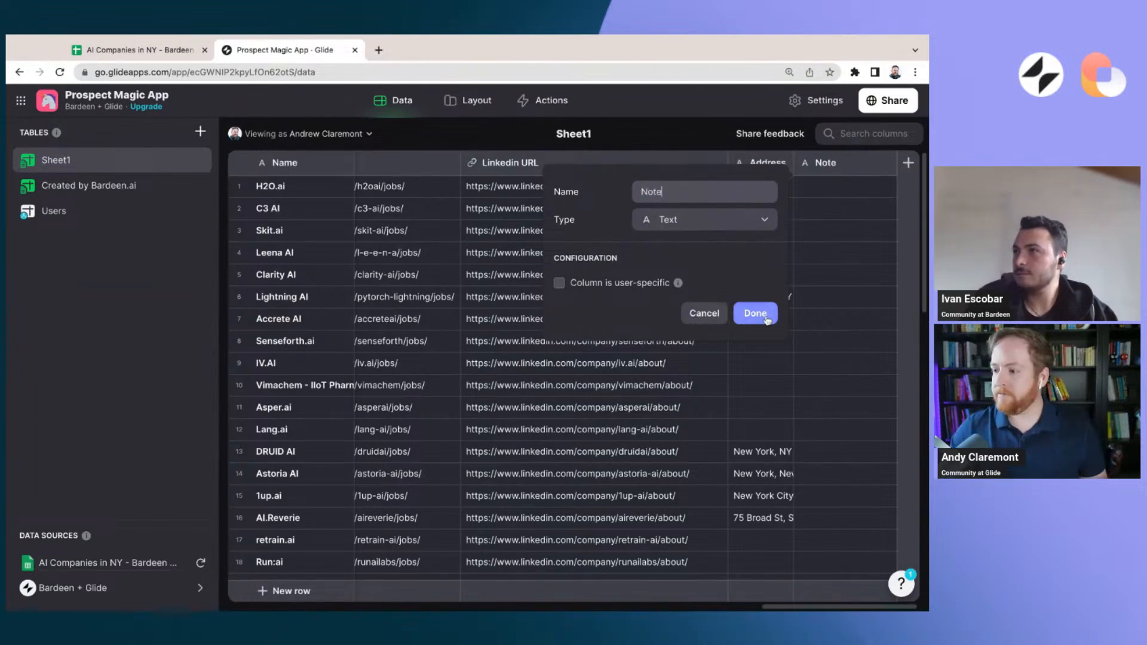
{"action": "left_click", "coordinate": [755, 314]}
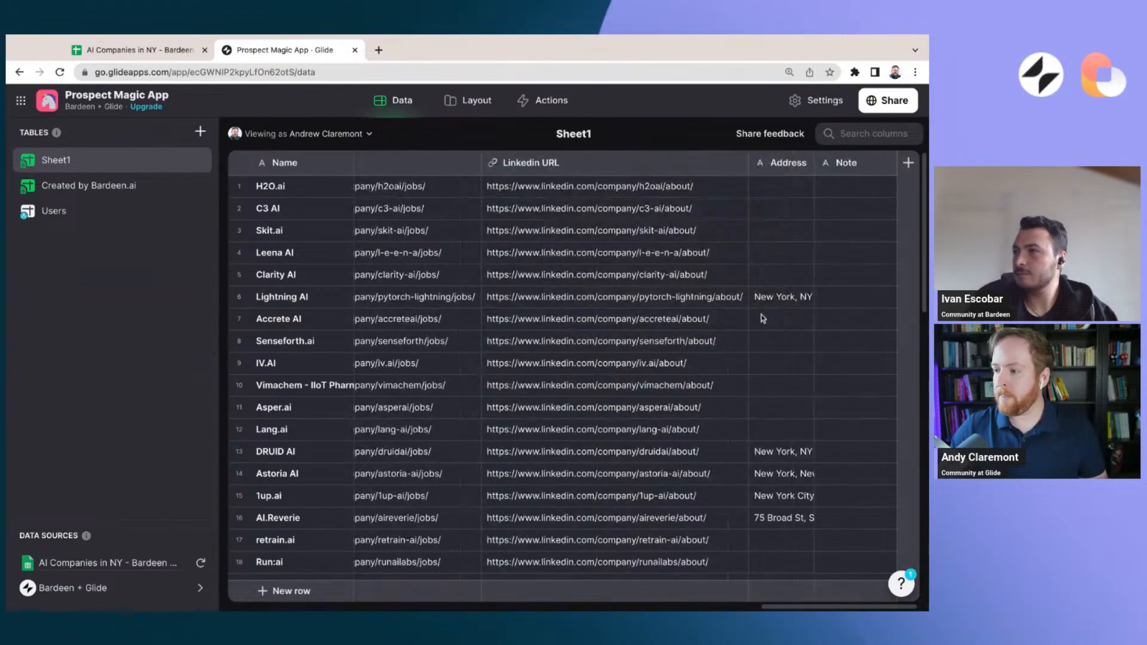
Bind the detail screen's Text Entry component to the Note column and set its size to Large
{"action": "left_click", "coordinate": [469, 100]}
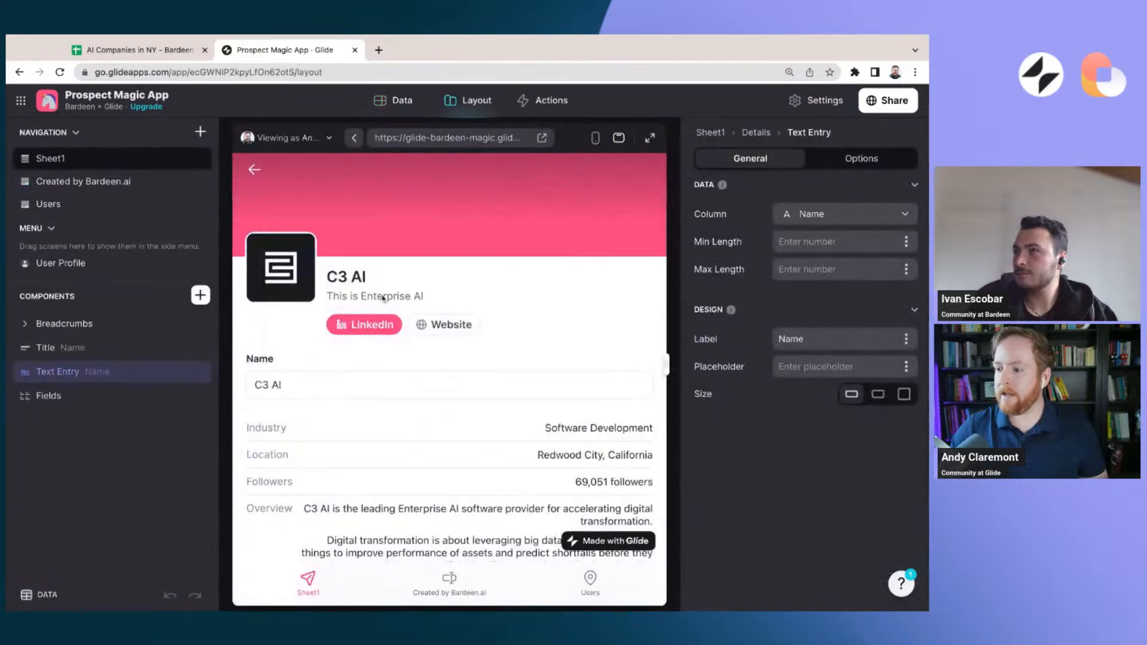
{"action": "left_click", "coordinate": [103, 377]}
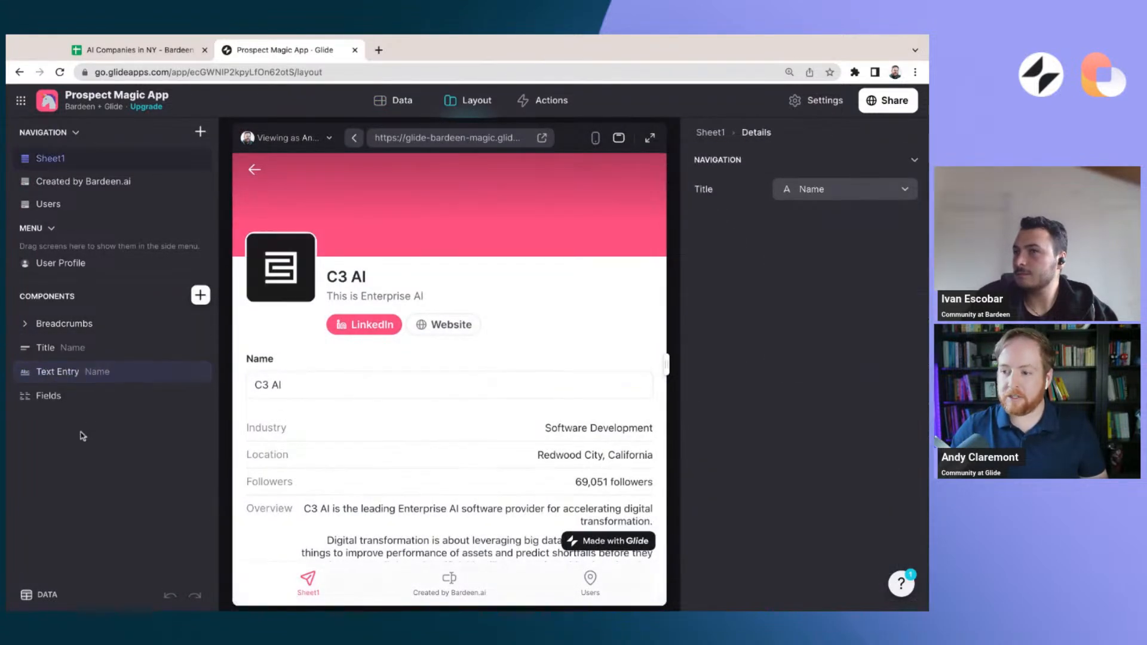
{"action": "left_click", "coordinate": [108, 375]}
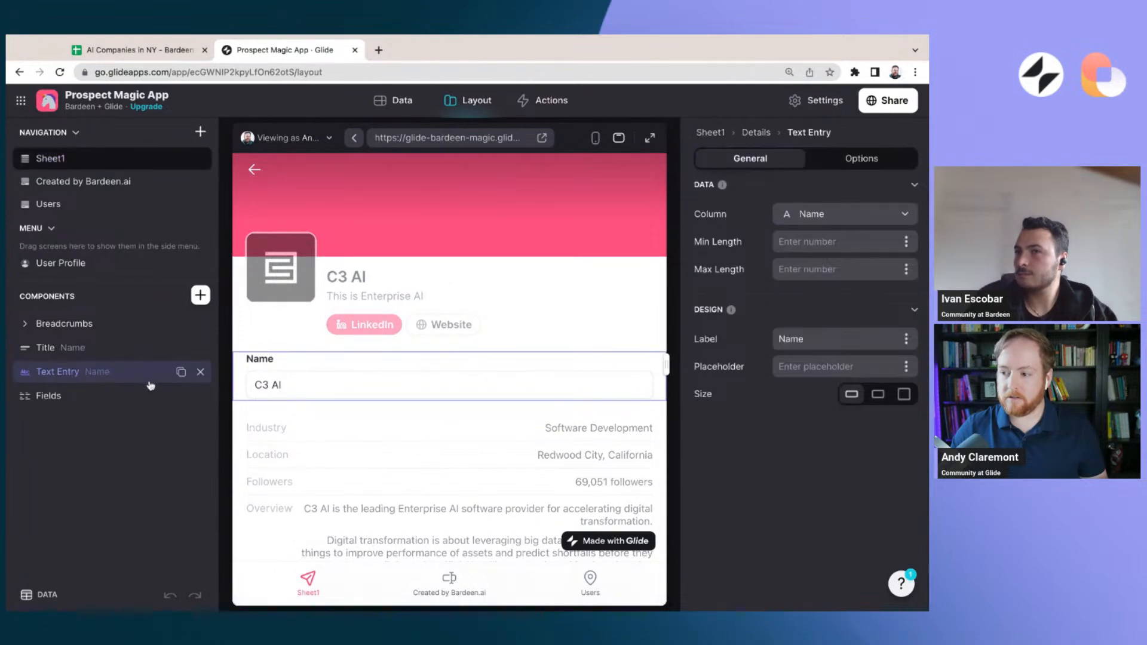
{"action": "left_click", "coordinate": [882, 216]}
{"action": "scroll", "coordinate": [828, 334], "scroll_direction": "down", "scroll_amount": 1}
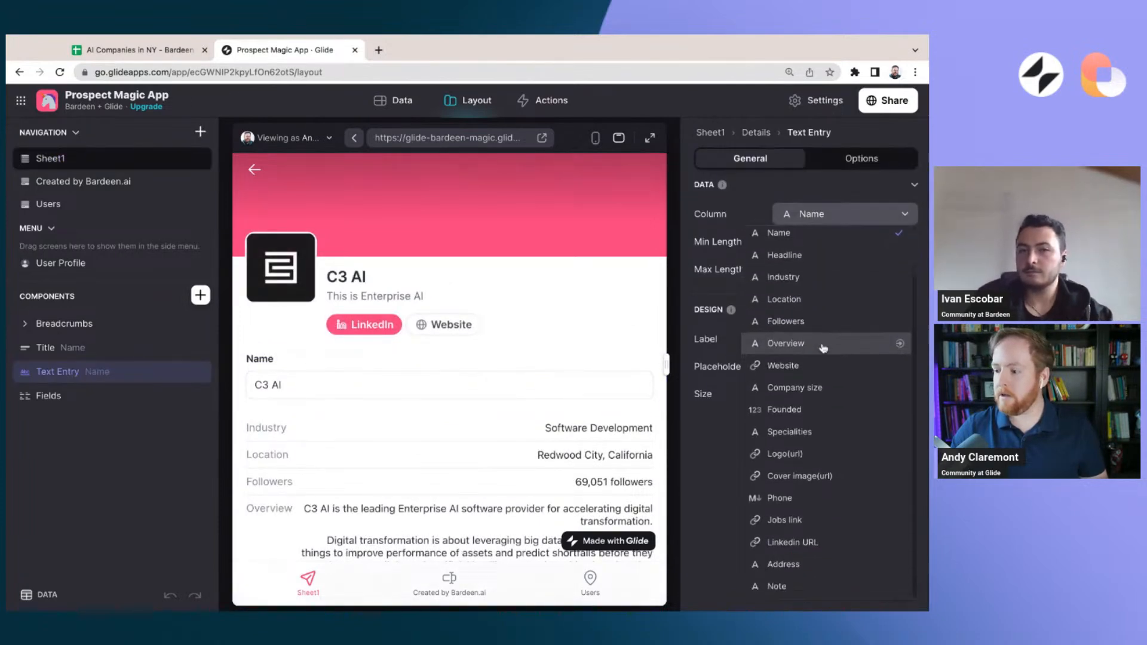
{"action": "left_click", "coordinate": [825, 586]}
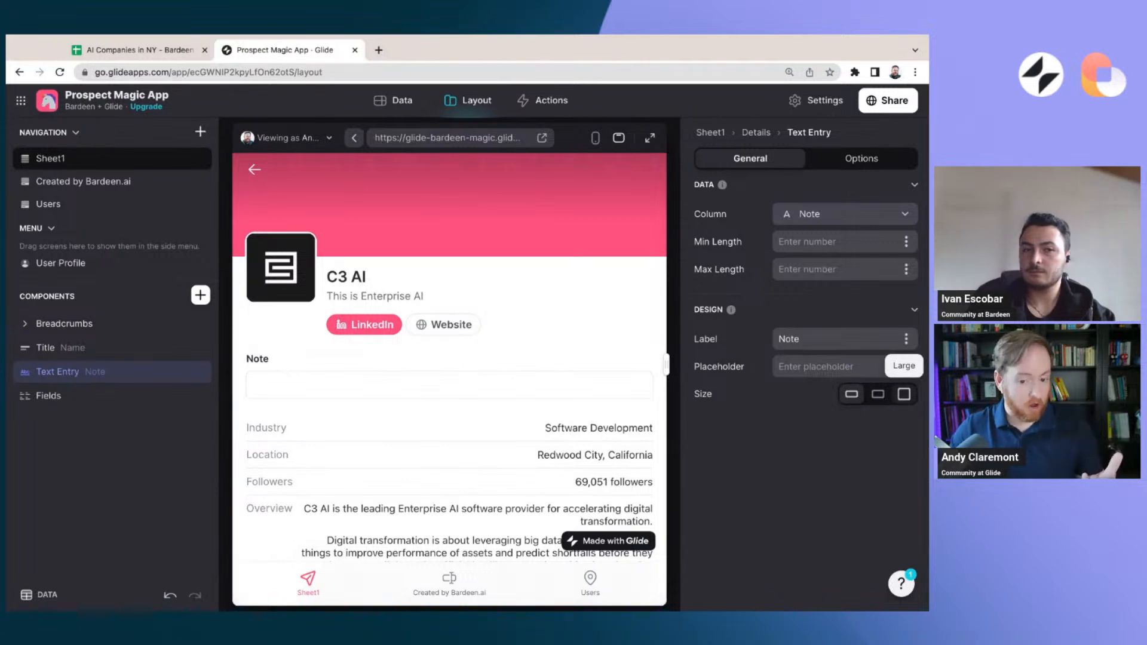
{"action": "left_click", "coordinate": [904, 394]}
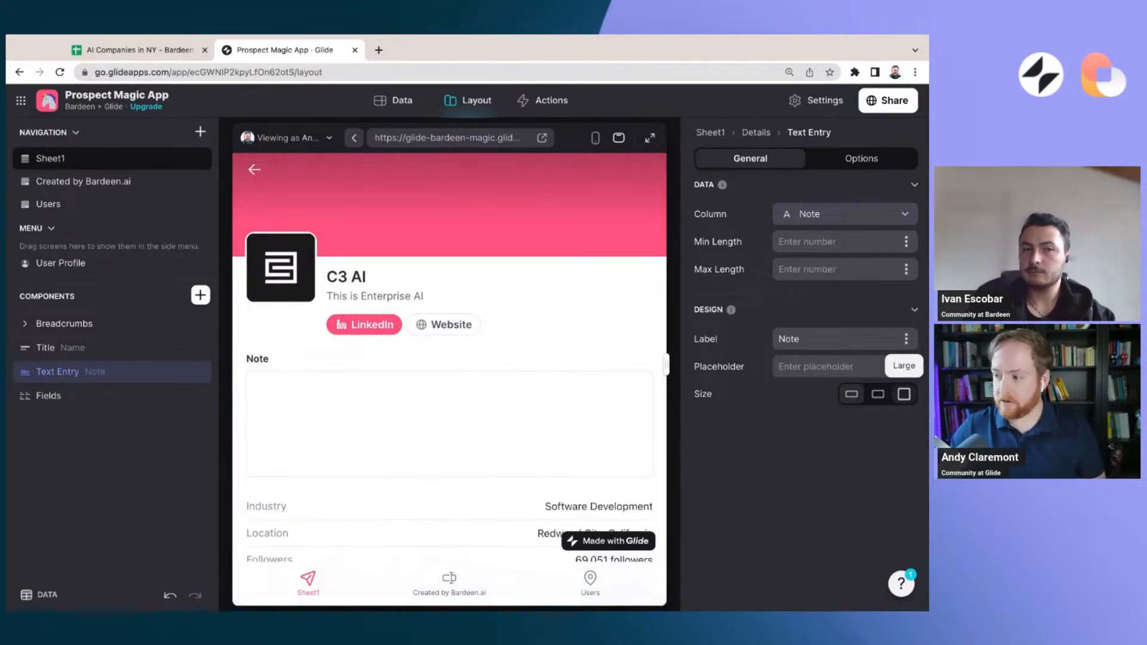
Enter the note "If I leave a note..." for C3 AI and go to the Sheet1 data table, leaving its rows as they are
{"action": "left_click", "coordinate": [136, 461]}
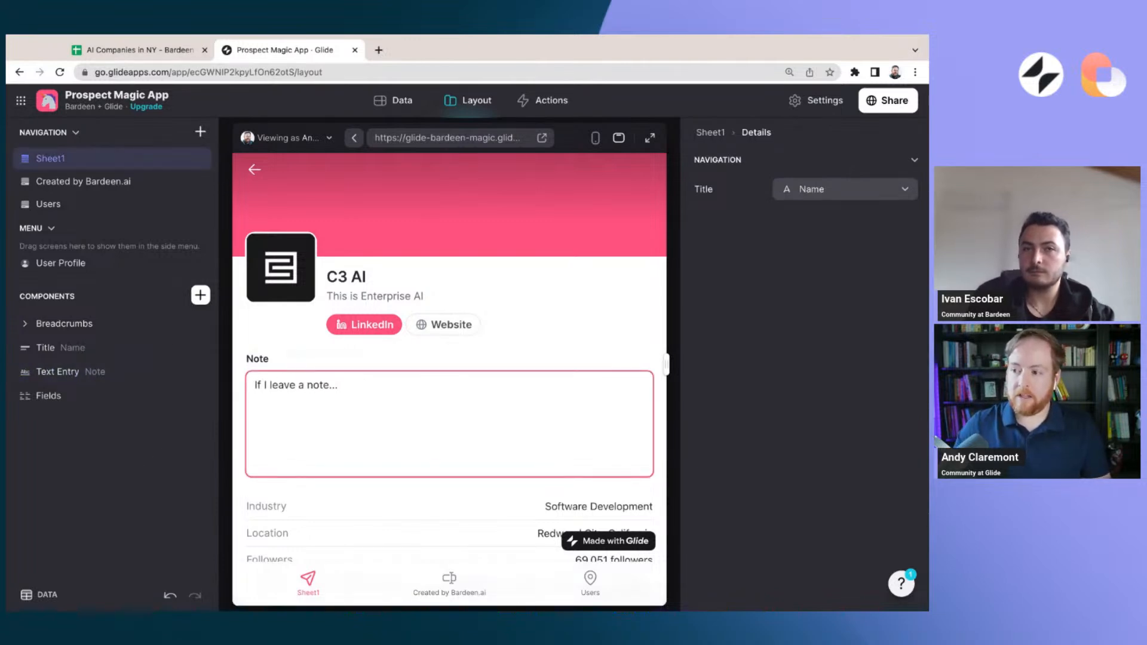
{"action": "left_click", "coordinate": [395, 100]}
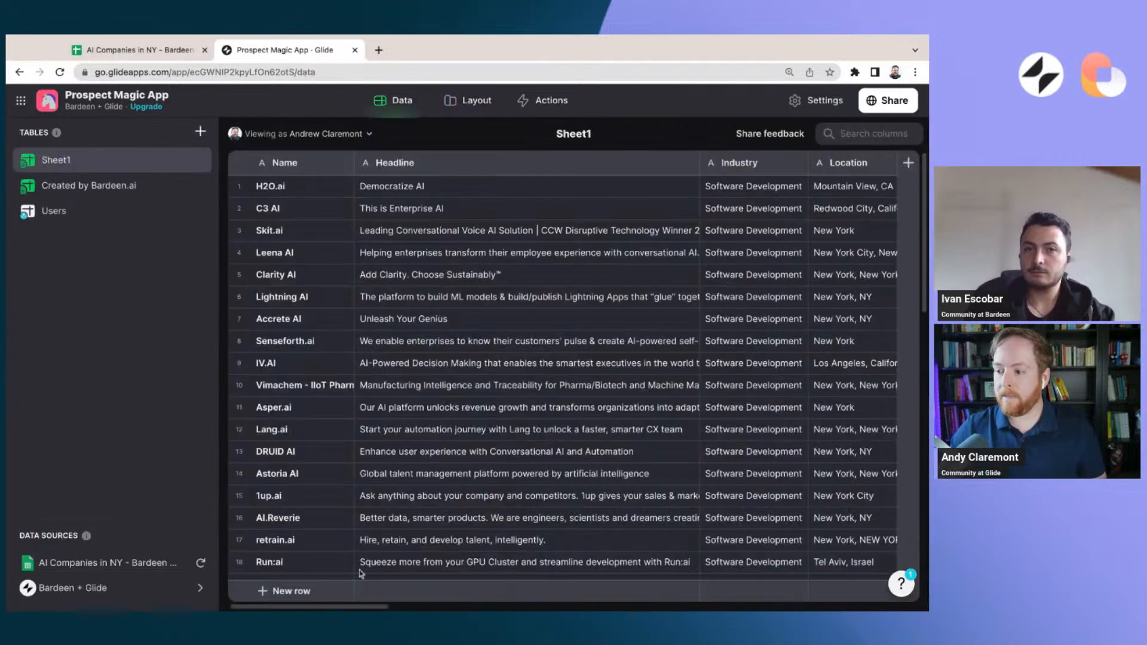
{"action": "left_click", "coordinate": [367, 590]}
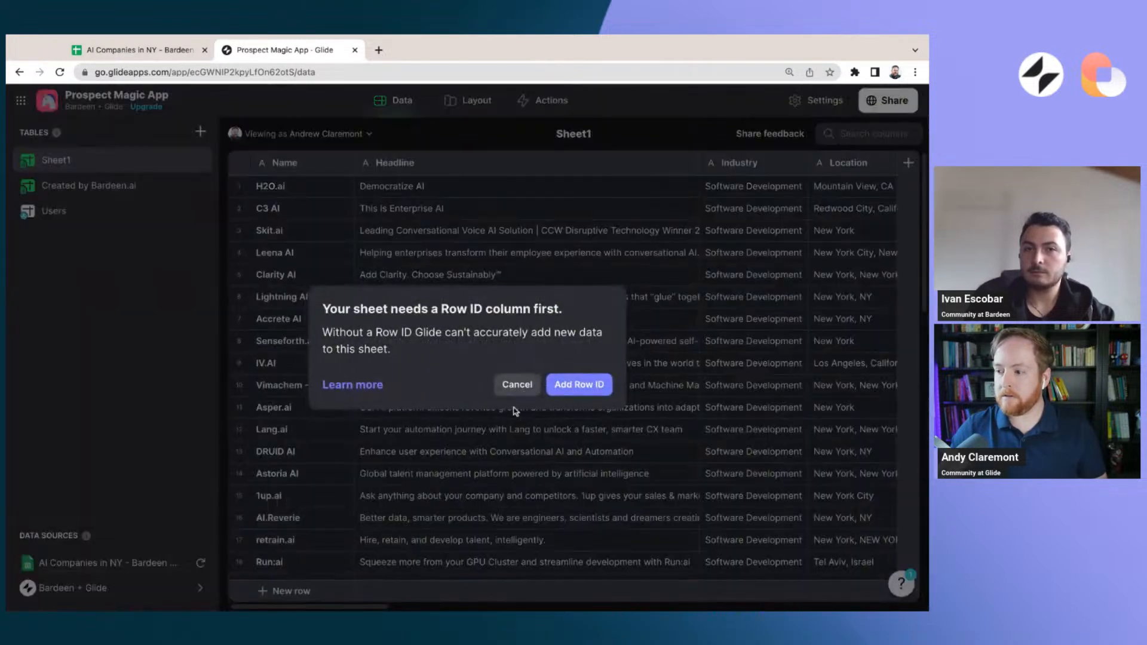
{"action": "left_click", "coordinate": [517, 384]}
Add a Row ID column to the Sheet1 table, and check the source spreadsheet in Google Sheets before returning to Glide
{"action": "left_click", "coordinate": [908, 163]}
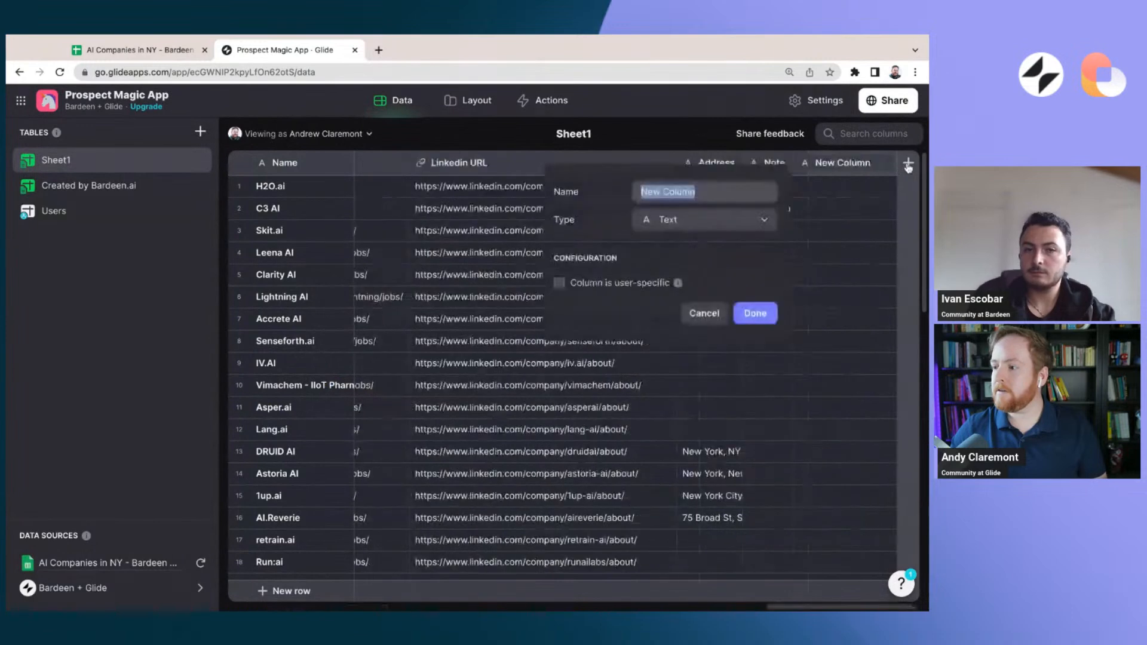
{"action": "left_click", "coordinate": [761, 219]}
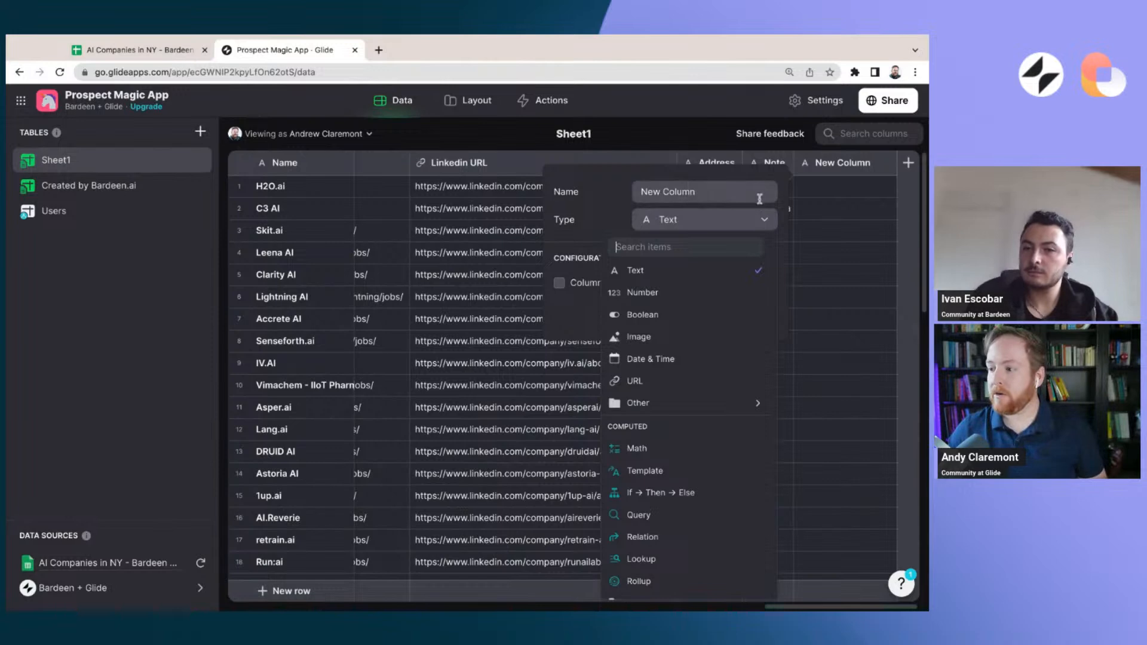
{"action": "left_click", "coordinate": [766, 221]}
{"action": "left_click", "coordinate": [765, 220]}
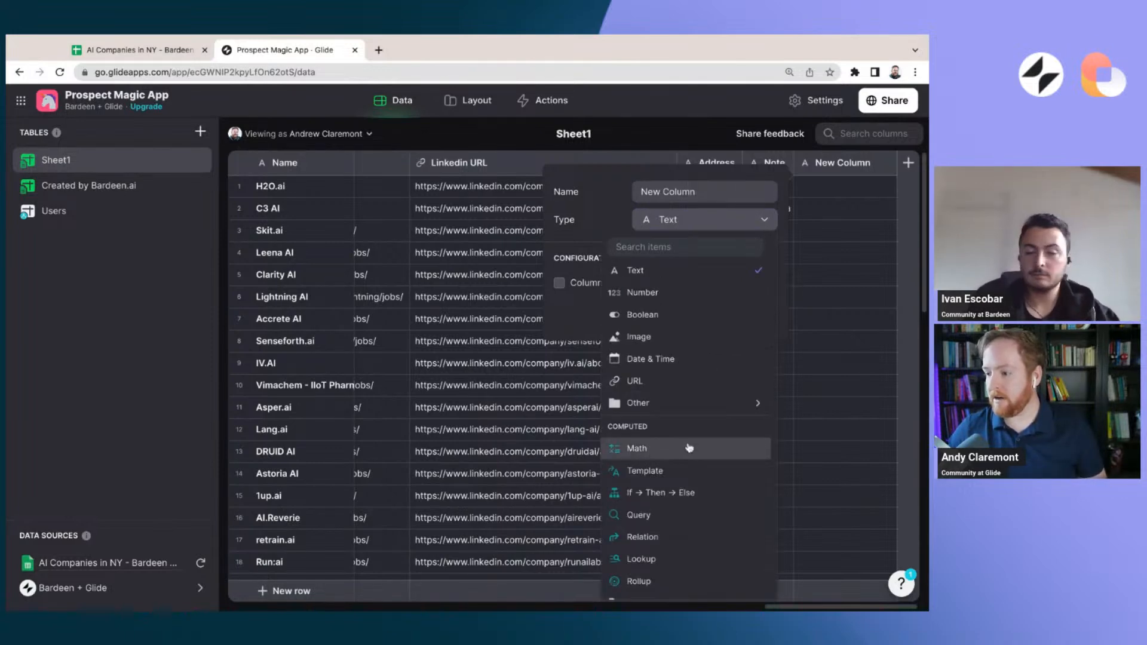
{"action": "mouse_move", "coordinate": [677, 402]}
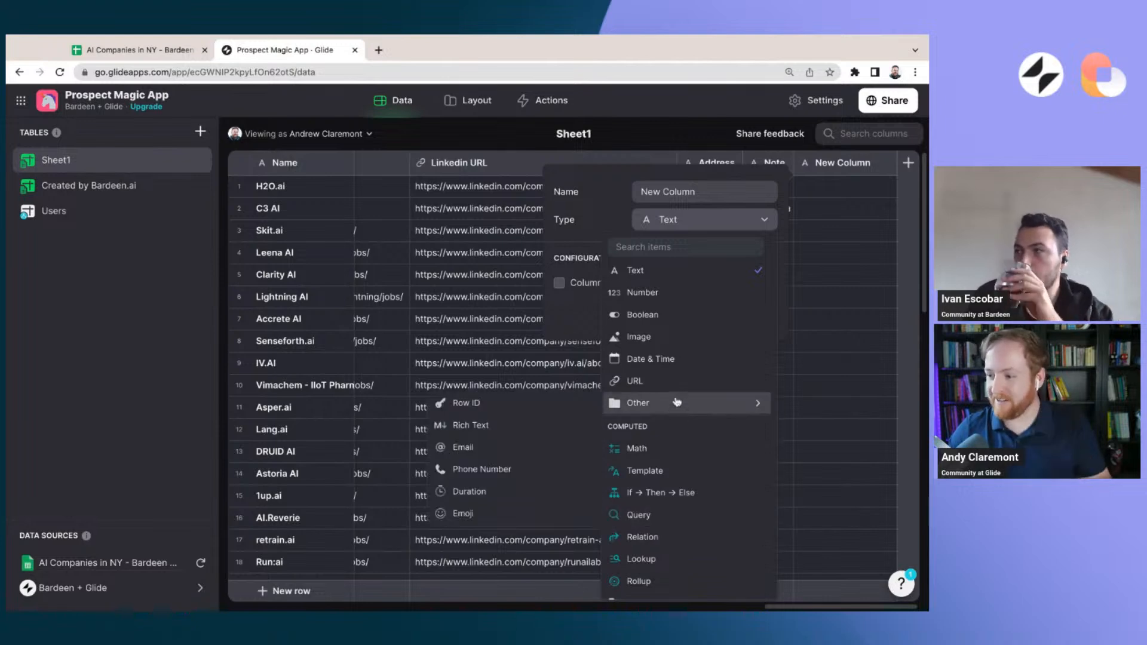
{"action": "left_click", "coordinate": [510, 402]}
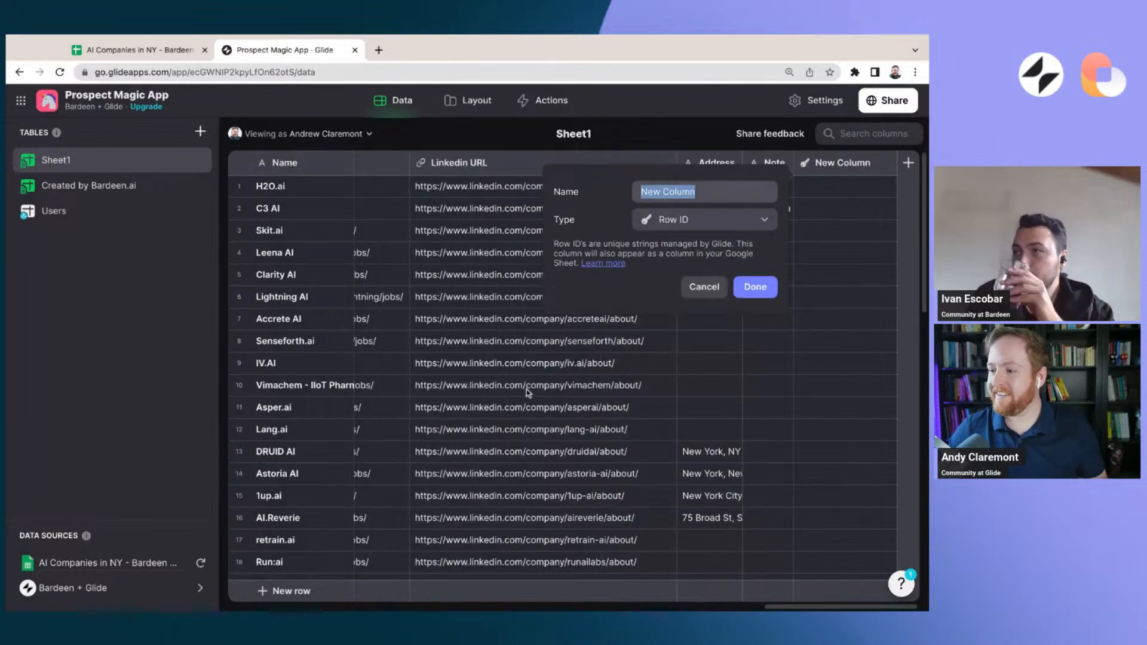
{"action": "left_click", "coordinate": [763, 280]}
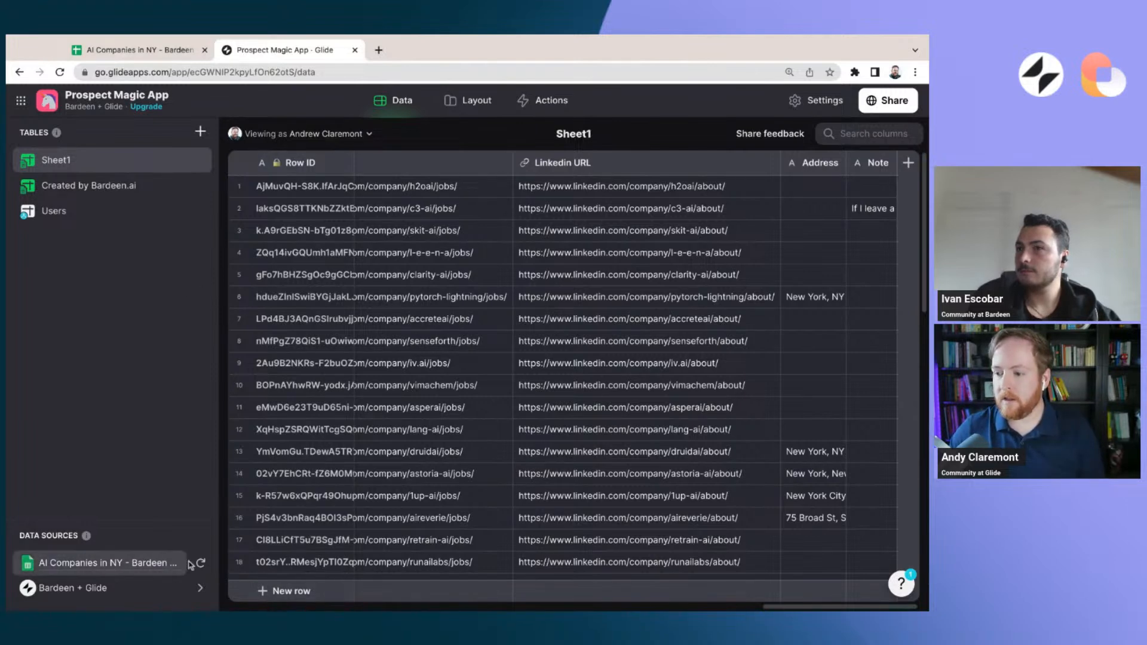
{"action": "left_click", "coordinate": [137, 50]}
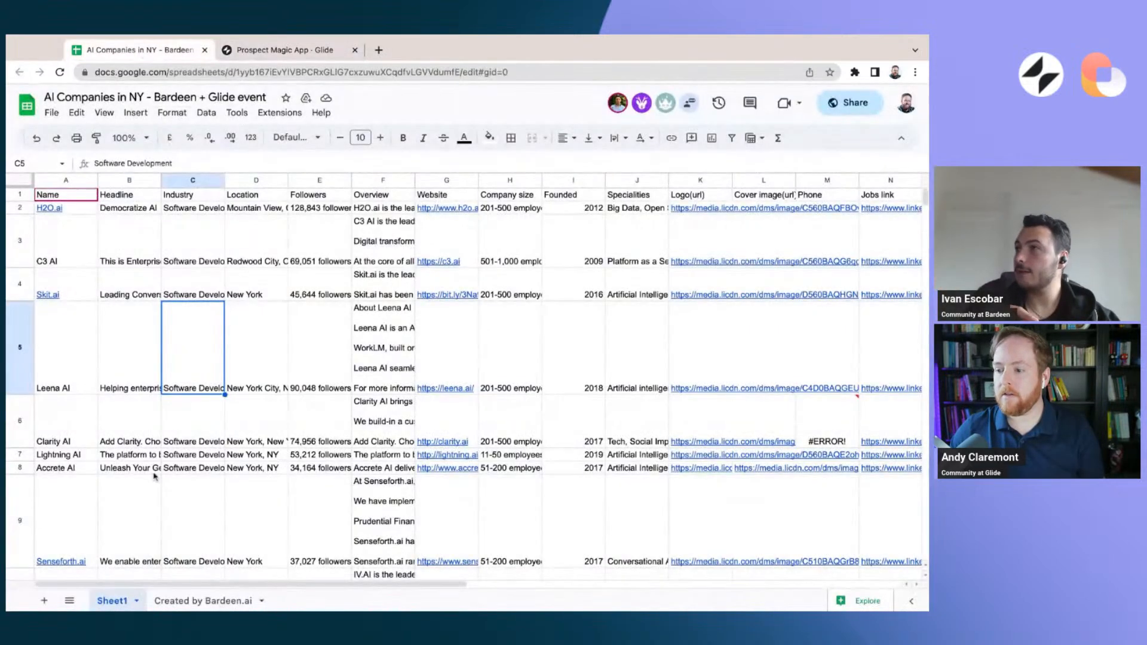
{"action": "left_click", "coordinate": [280, 50]}
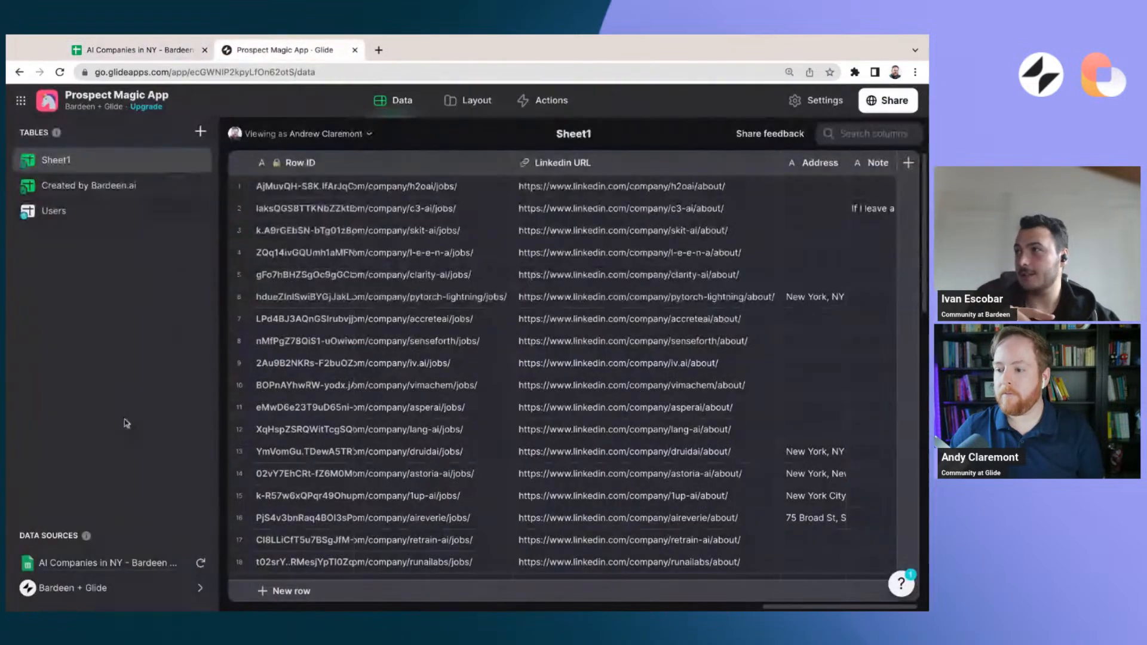
Resync the AI Companies in NY data source, and check the Note and Row ID columns in Google Sheets before returning to Glide
{"action": "left_click", "coordinate": [202, 563]}
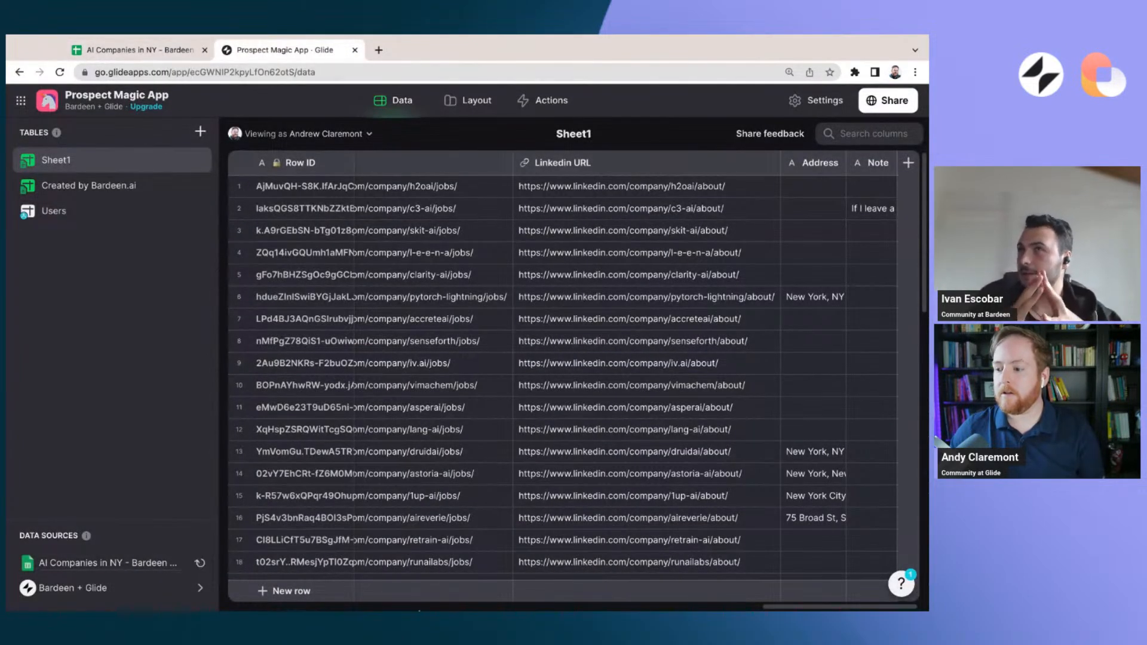
{"action": "left_click", "coordinate": [170, 52]}
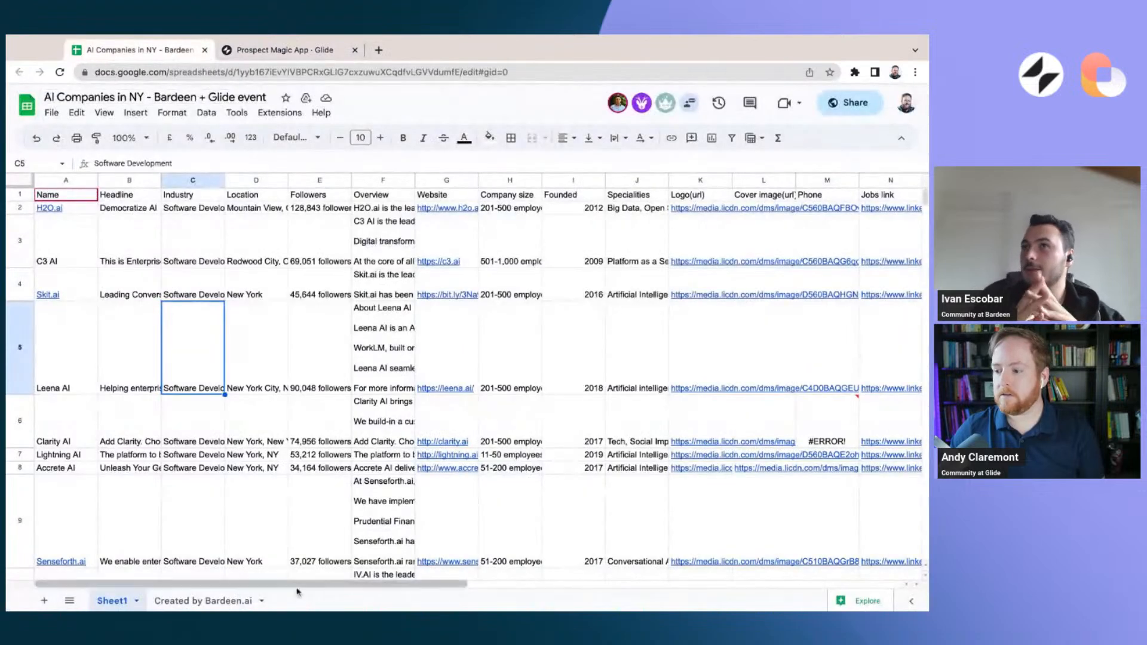
{"action": "left_click_drag", "start_coordinate": [302, 584], "coordinate": [625, 584]}
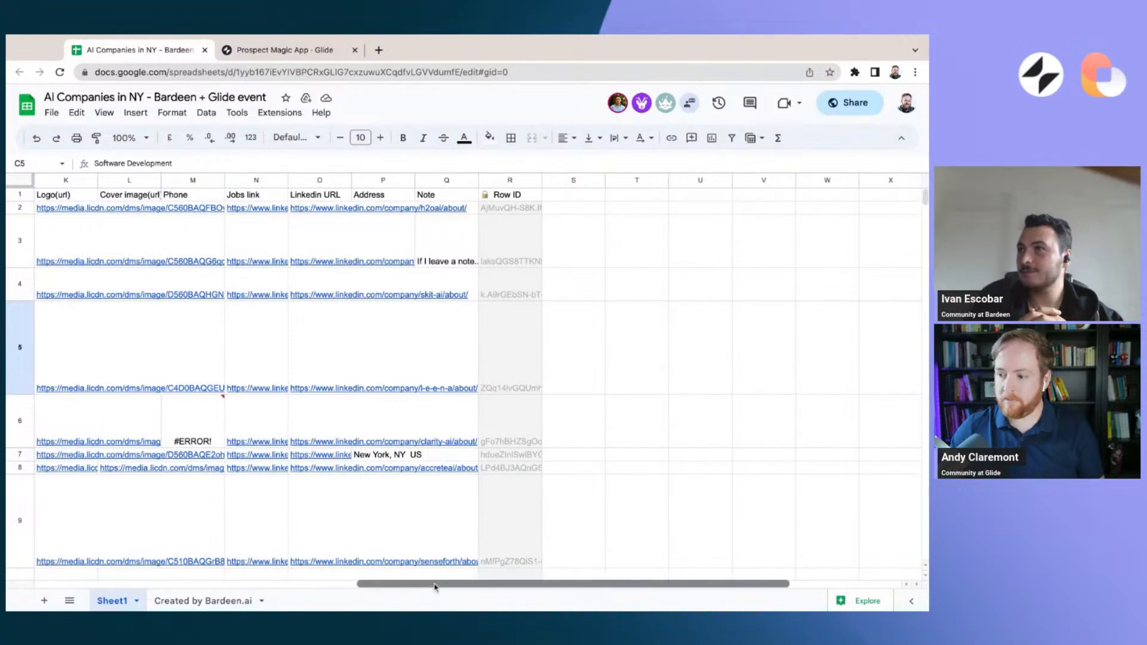
{"action": "scroll", "coordinate": [435, 585], "scroll_direction": "left", "scroll_amount": 10}
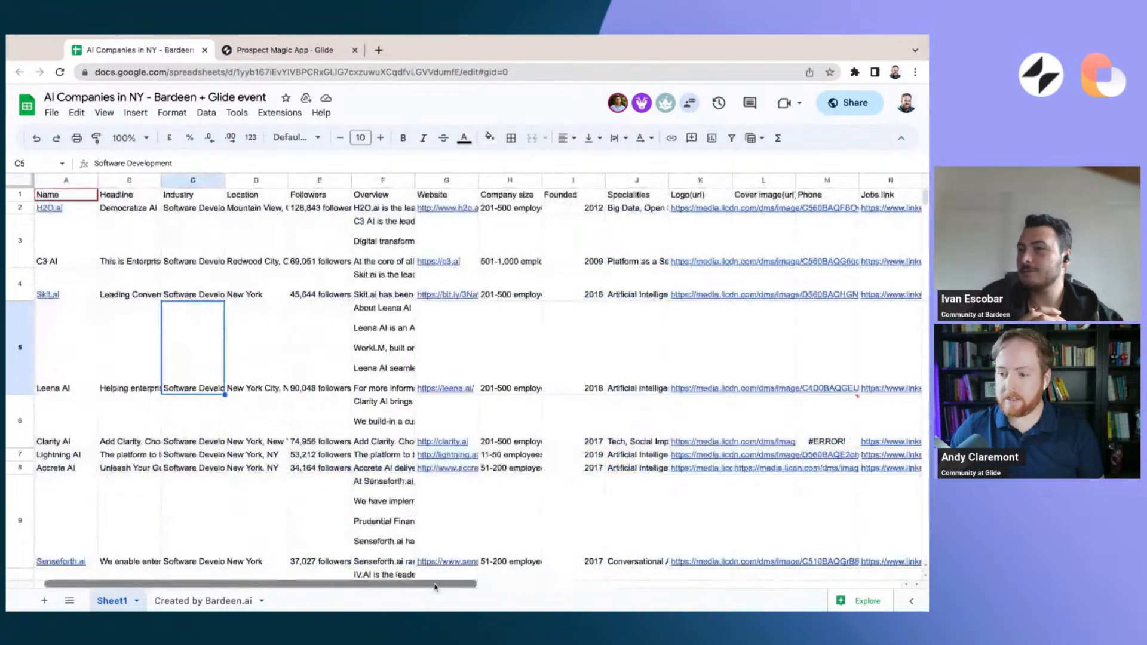
{"action": "left_click", "coordinate": [288, 50]}
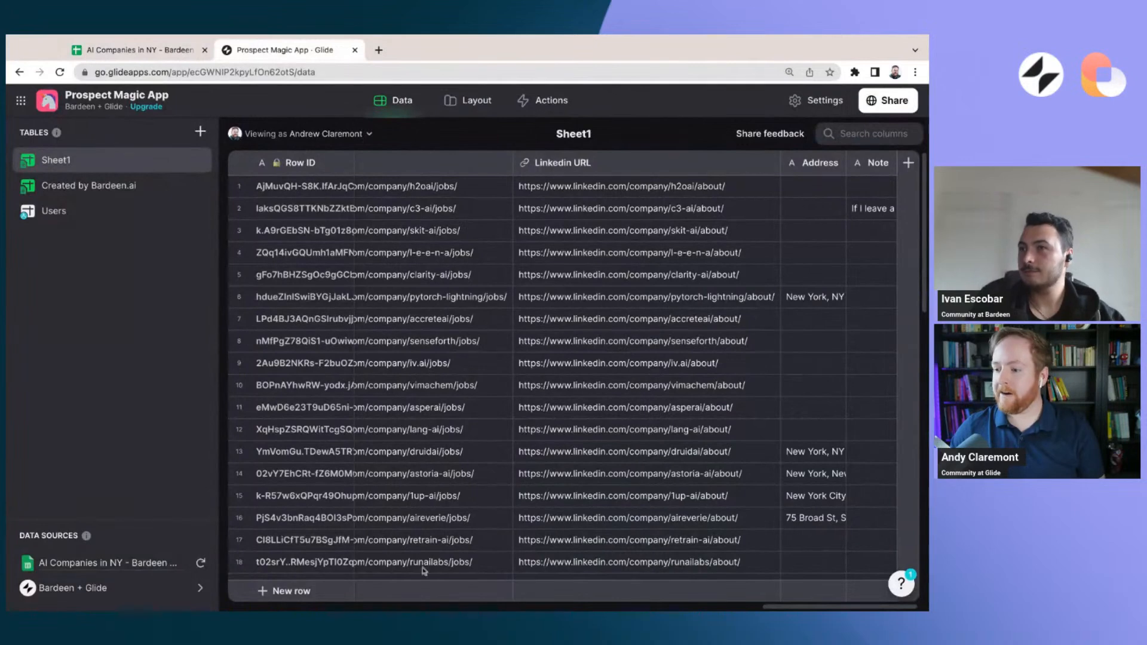
Look at the C3 AI note on the detail screen and compare it with the Note column of the Sheet1 data table
{"action": "left_click", "coordinate": [451, 100]}
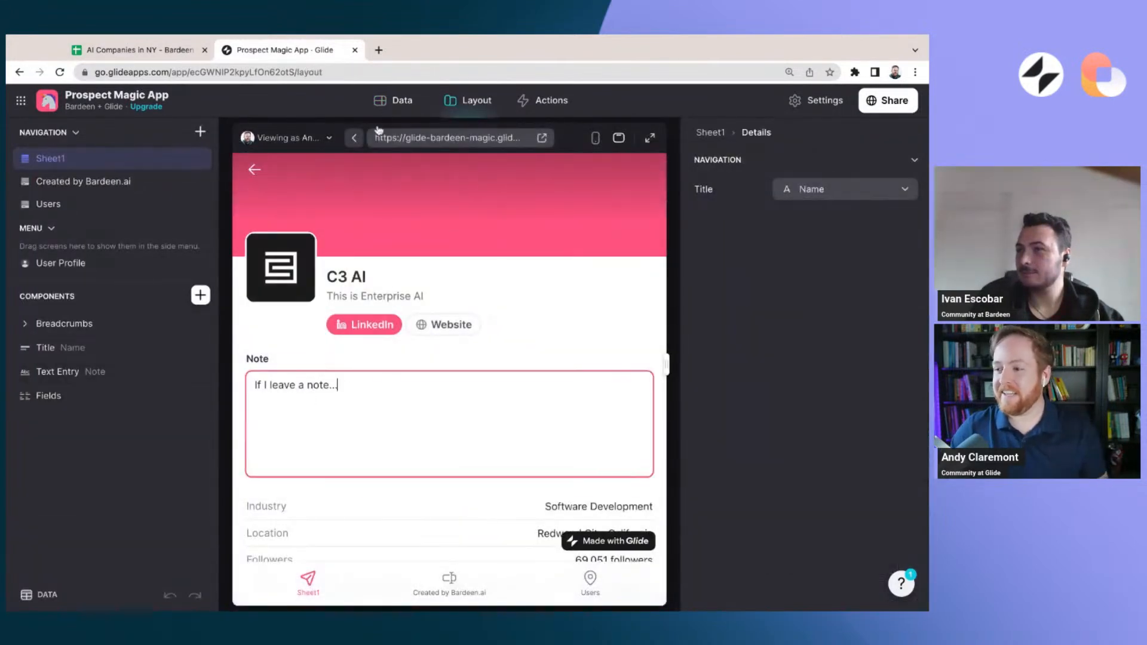
{"action": "left_click", "coordinate": [391, 102]}
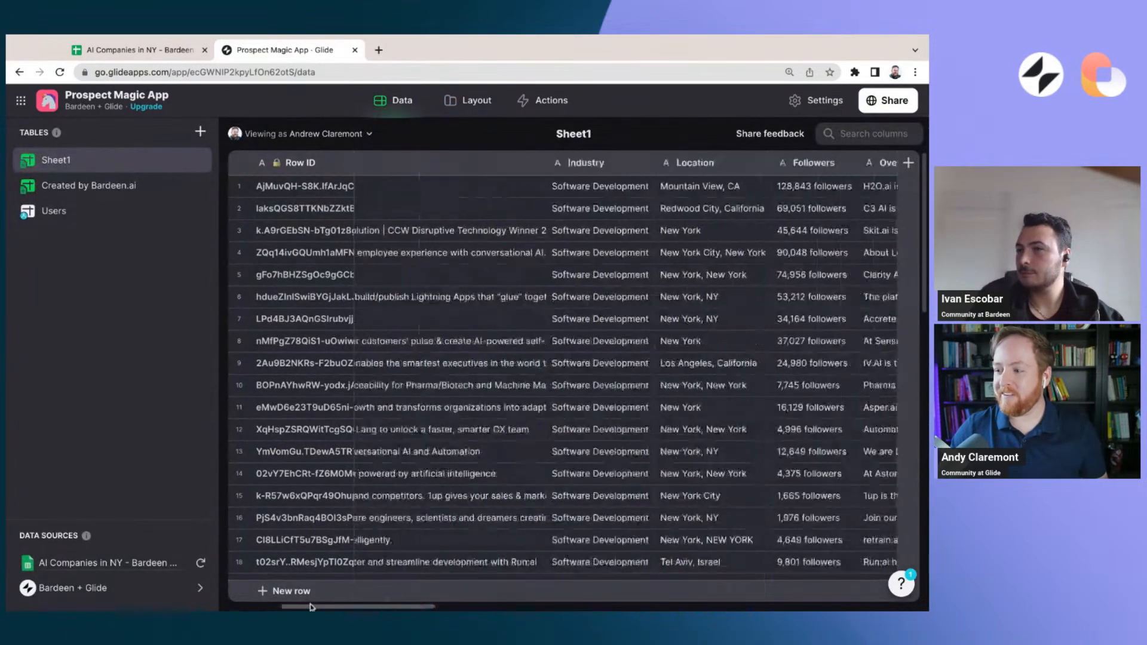
{"action": "left_click_drag", "start_coordinate": [311, 607], "coordinate": [794, 607]}
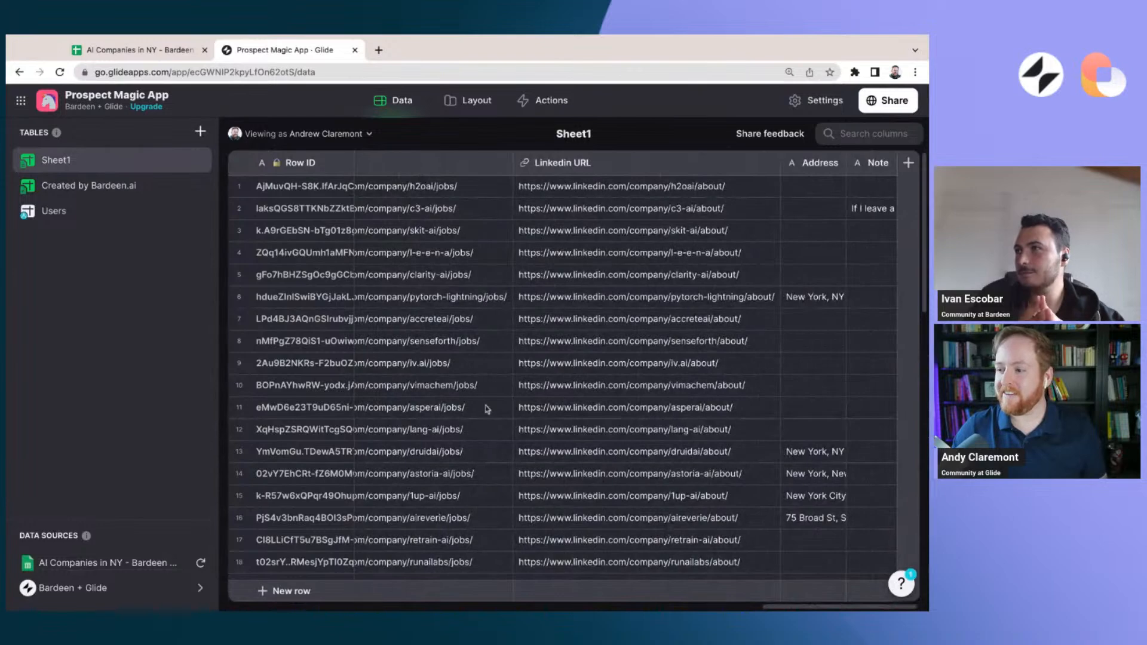
{"action": "scroll", "coordinate": [772, 608], "scroll_direction": "left", "scroll_amount": 10}
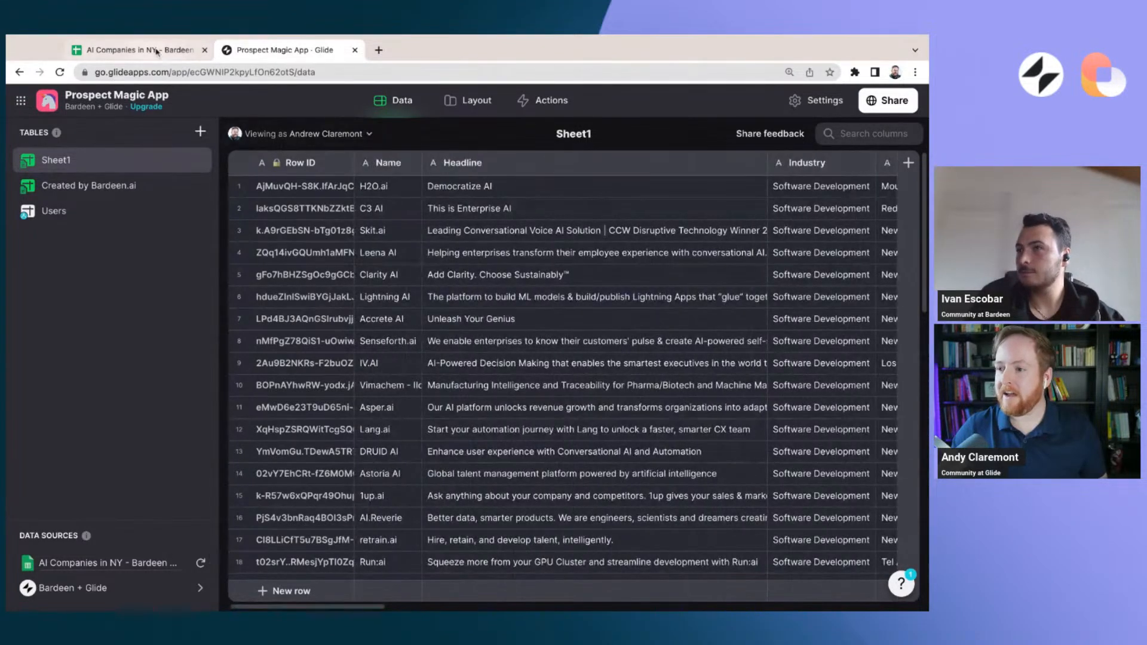
Inspect the C3 AI cell of the Note column in the Google Sheets spreadsheet, and return to Glide
{"action": "left_click", "coordinate": [138, 50]}
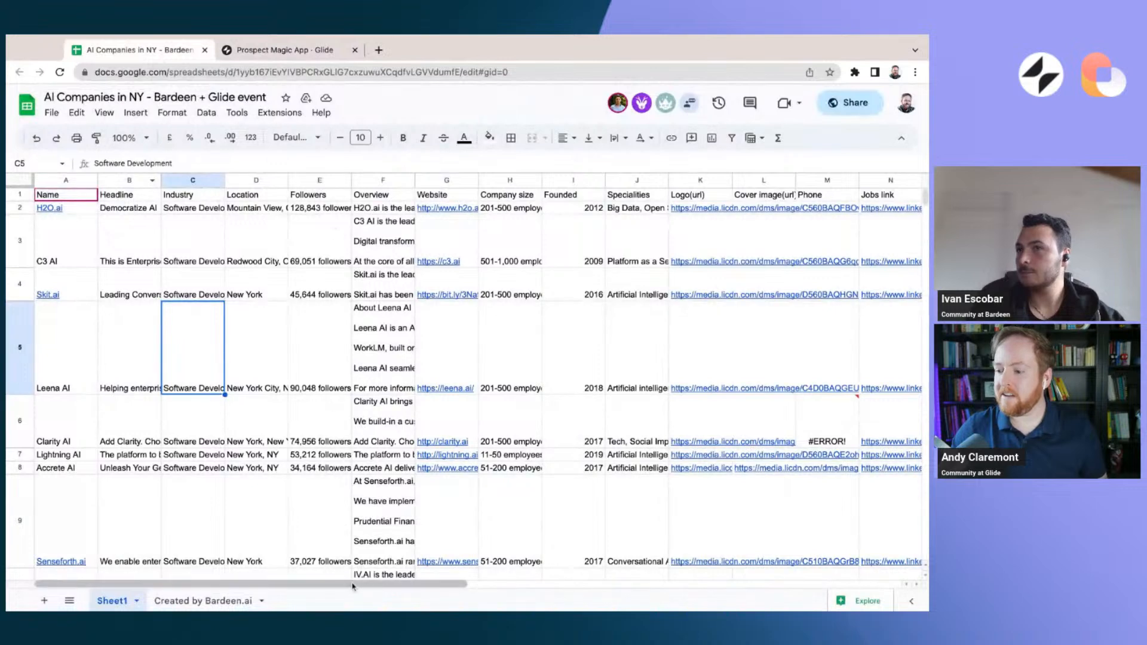
{"action": "scroll", "coordinate": [352, 584], "scroll_direction": "right", "scroll_amount": 6}
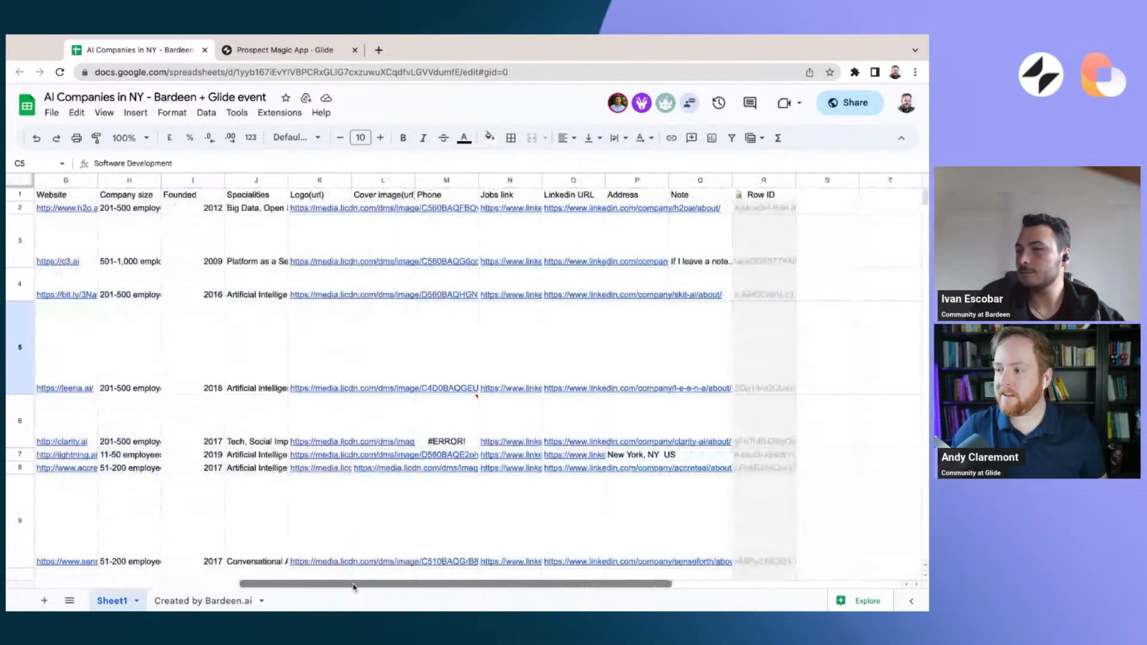
{"action": "left_click", "coordinate": [685, 251]}
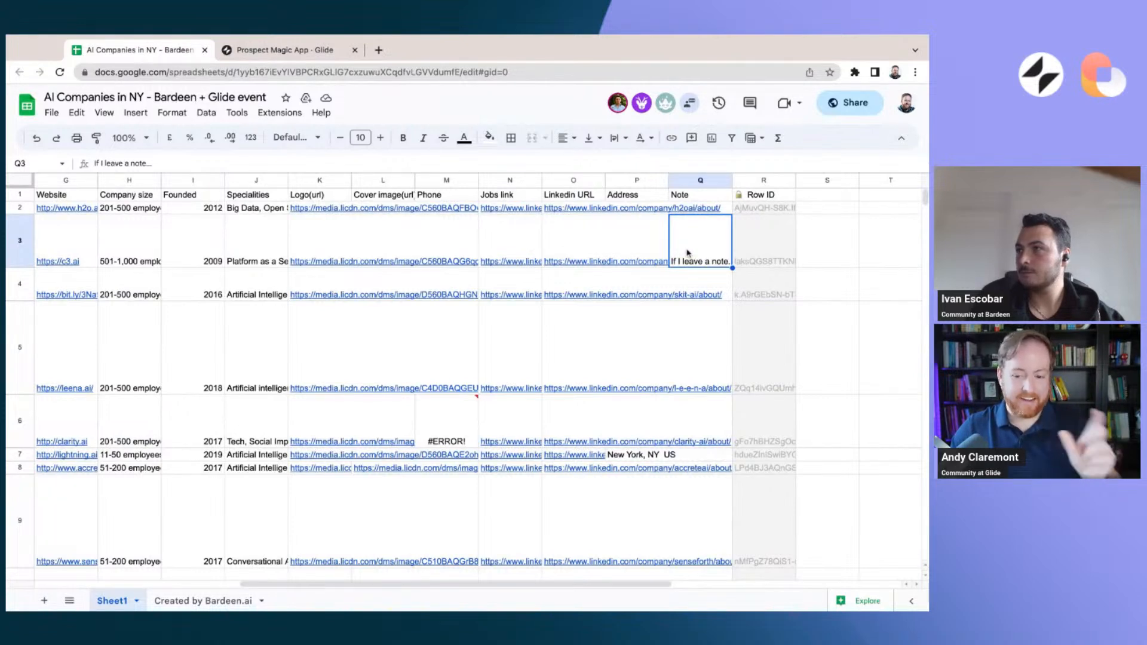
{"action": "left_click", "coordinate": [281, 51]}
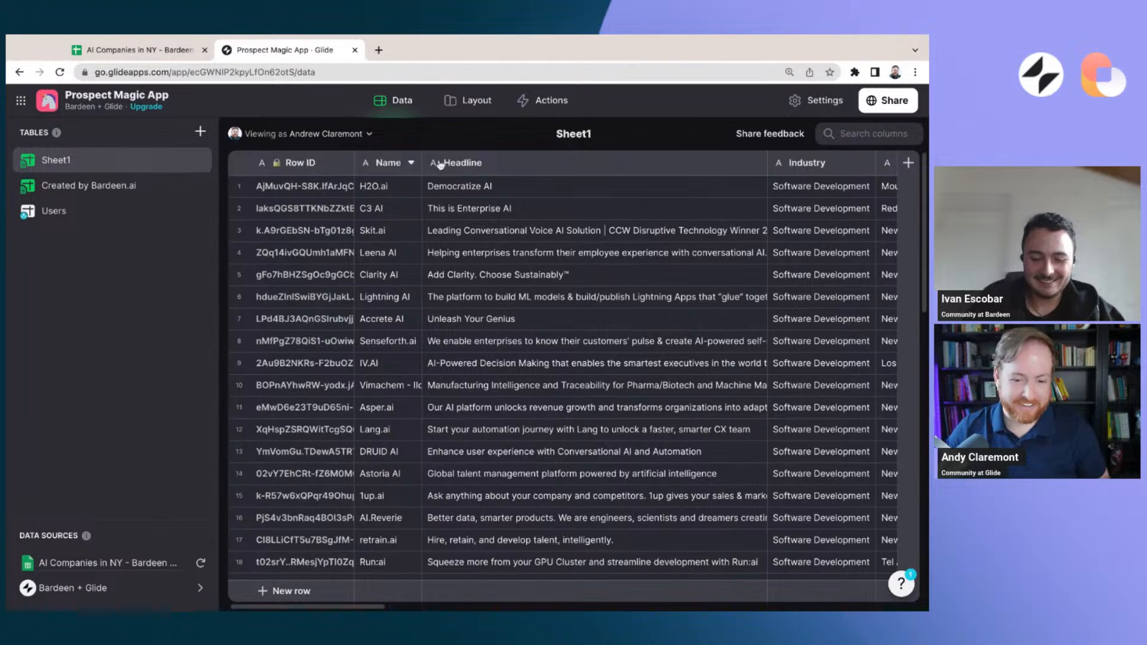
Create a new Glide table in the data editor and name it Status
{"action": "left_click", "coordinate": [467, 100]}
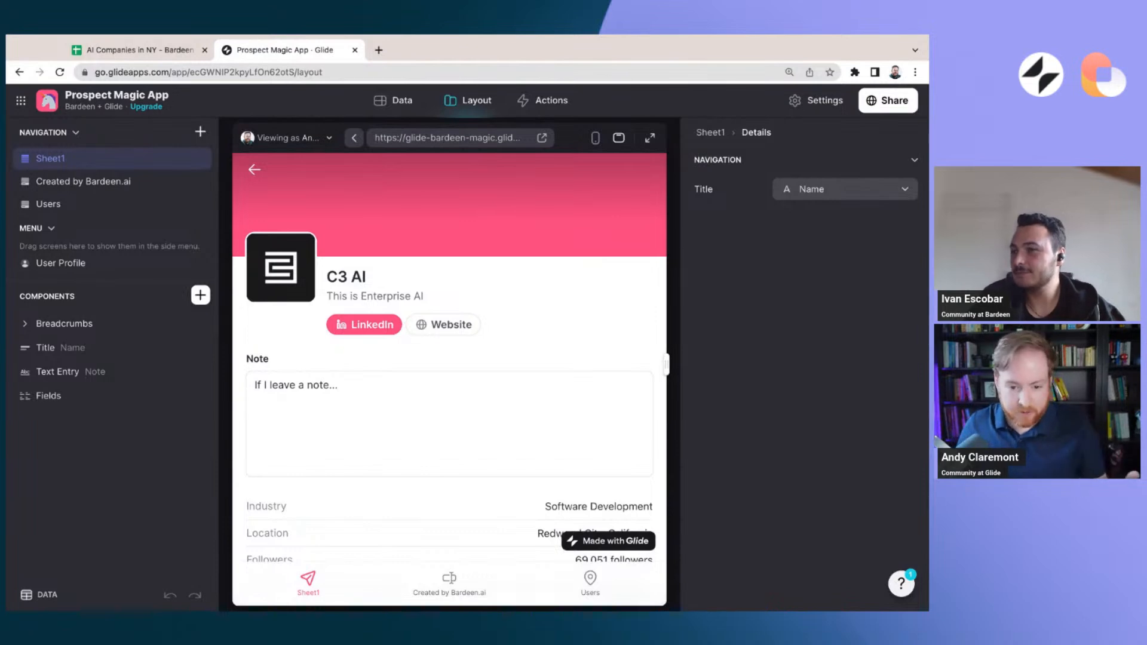
{"action": "left_click", "coordinate": [398, 101]}
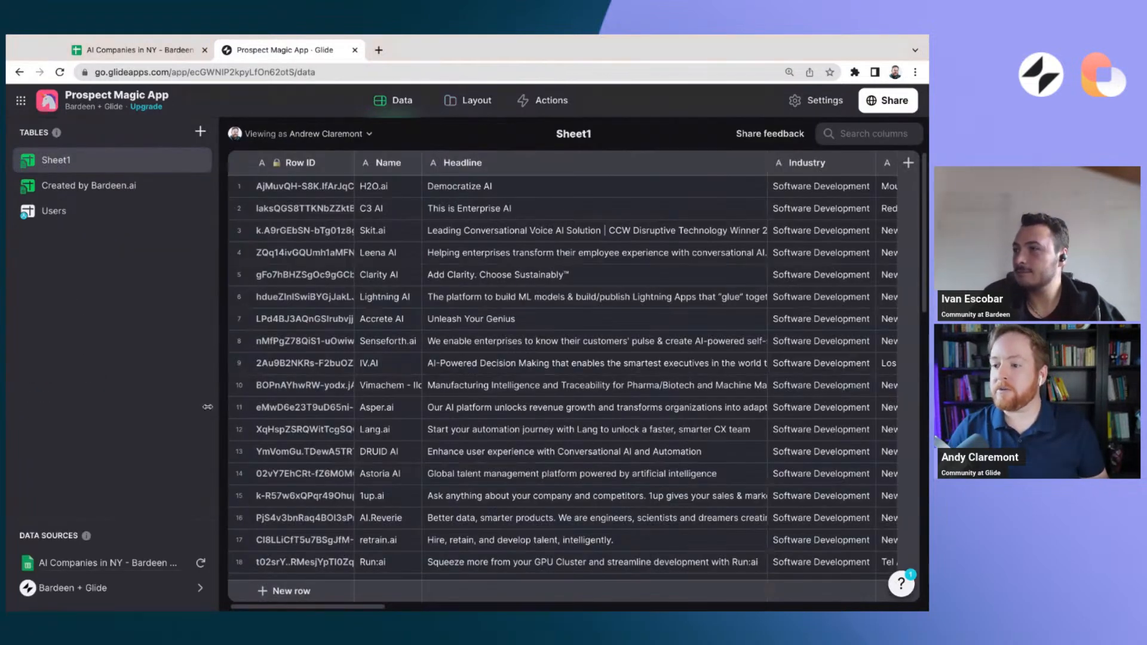
{"action": "left_click", "coordinate": [201, 134]}
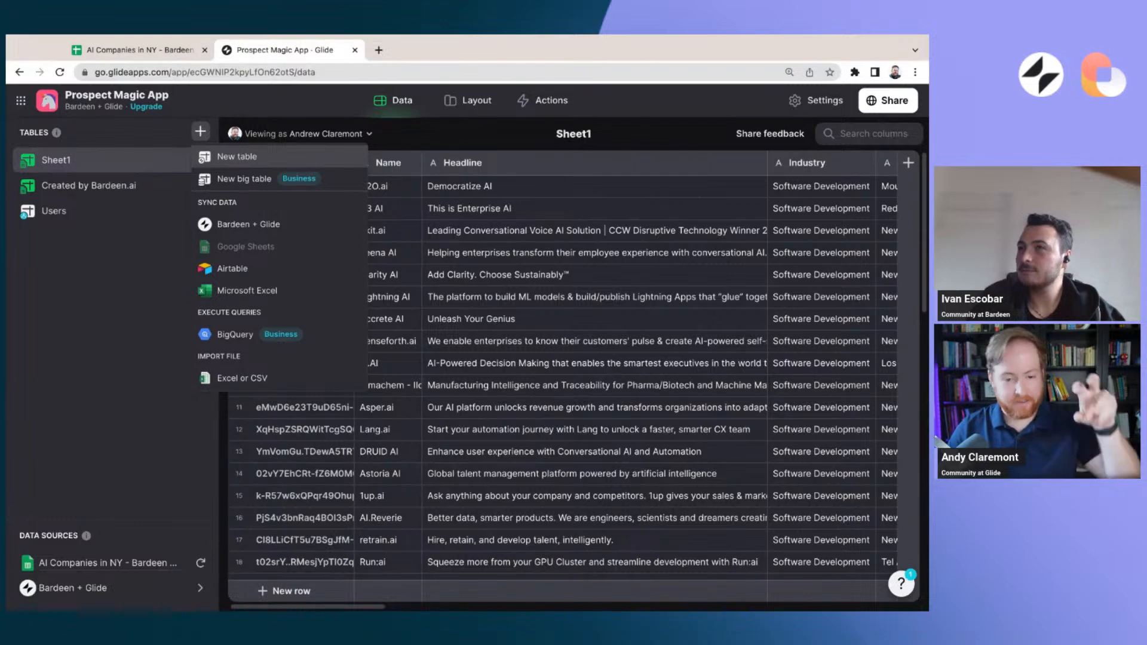
{"action": "left_click", "coordinate": [233, 157]}
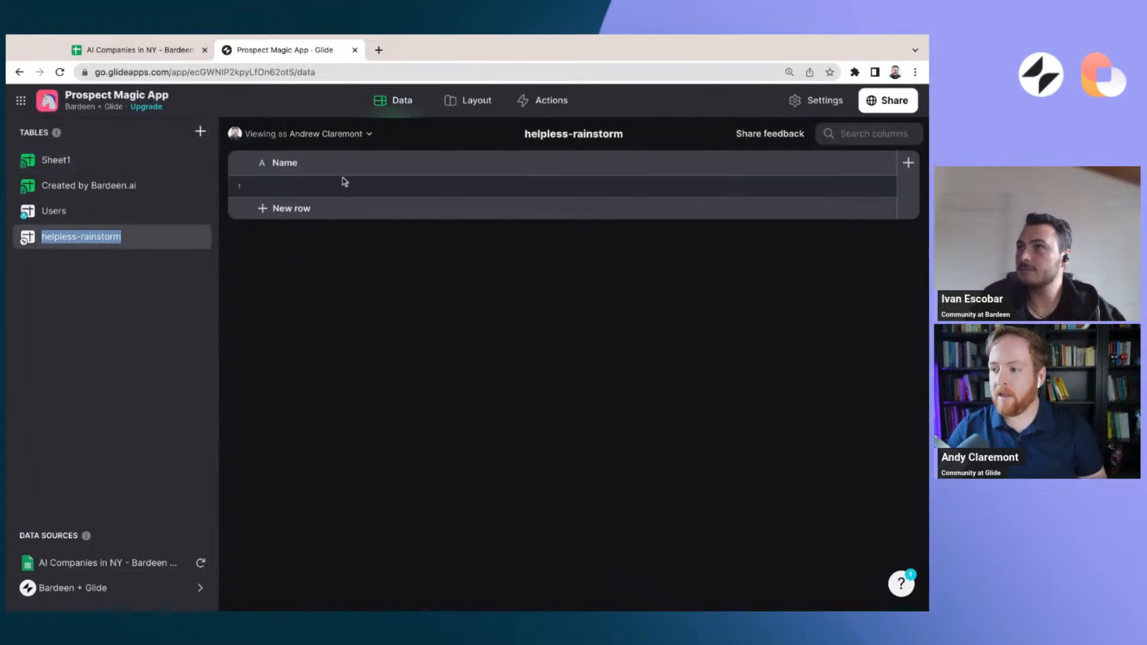
{"action": "left_click", "coordinate": [281, 171]}
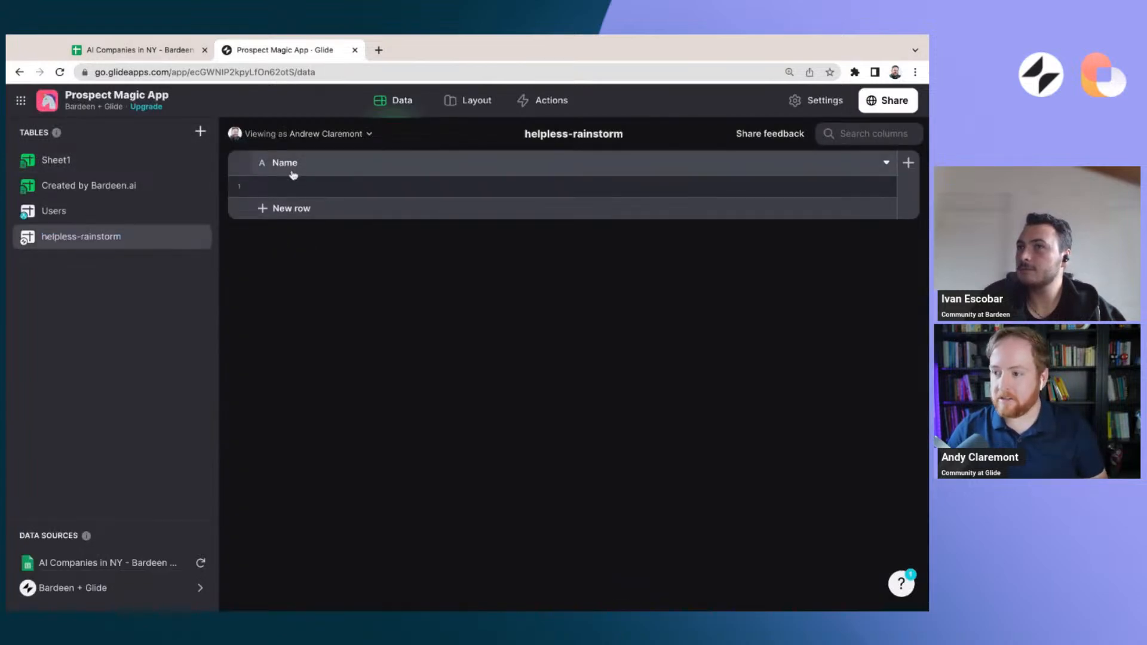
{"action": "right_click", "coordinate": [115, 241]}
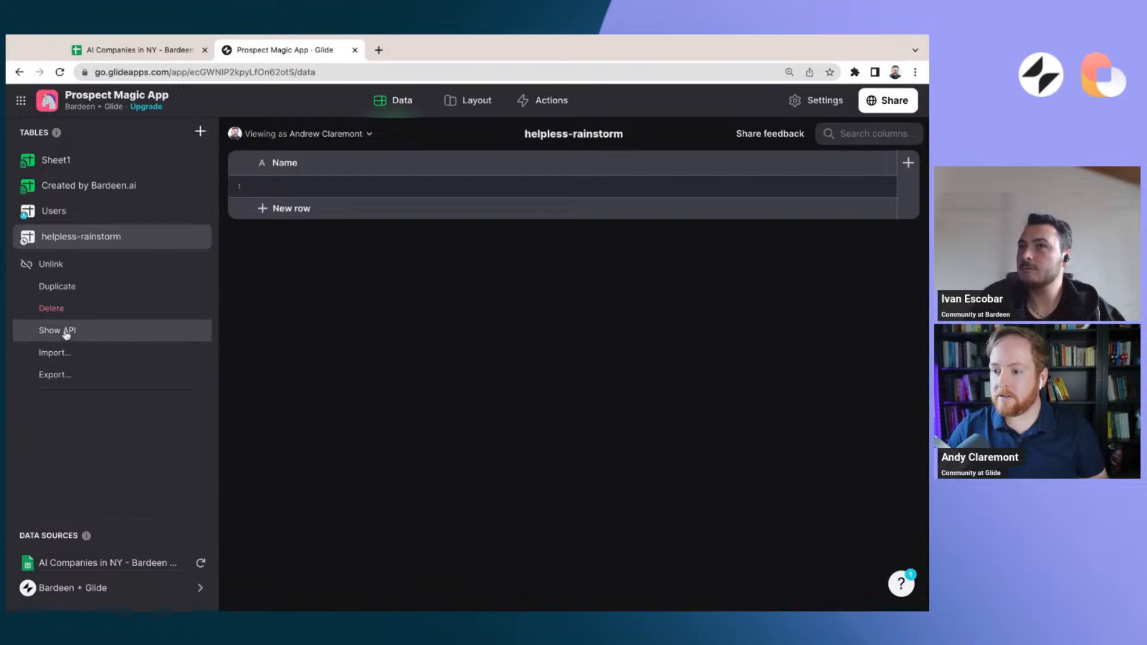
{"action": "left_click", "coordinate": [134, 442]}
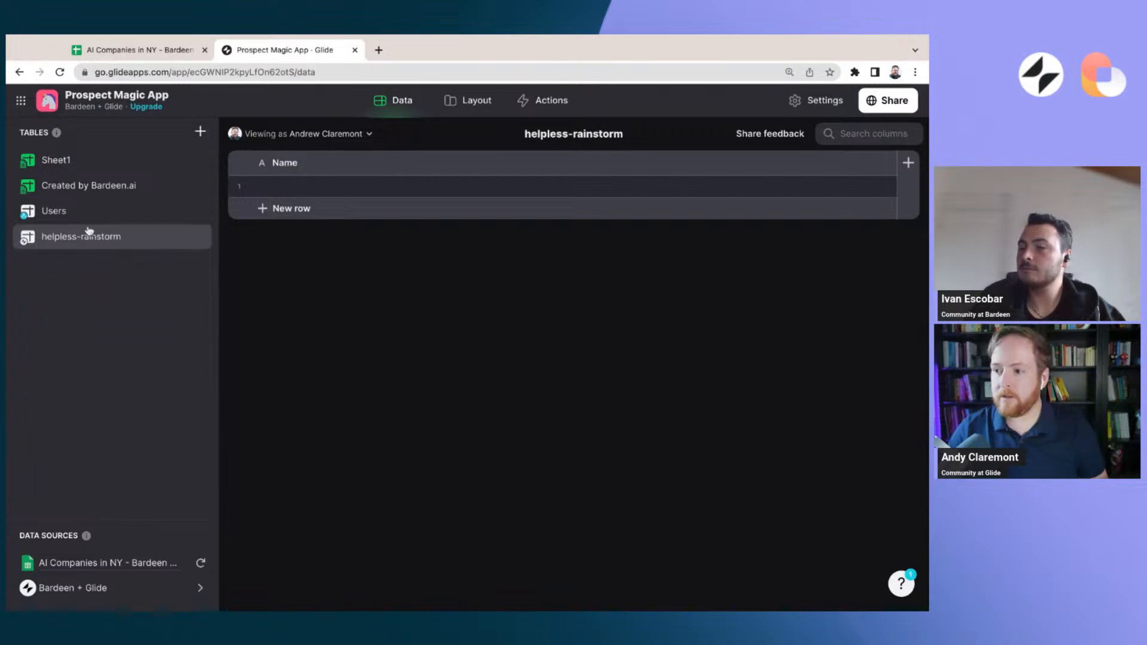
{"action": "double_click", "coordinate": [68, 242]}
{"action": "left_click", "coordinate": [68, 242]}
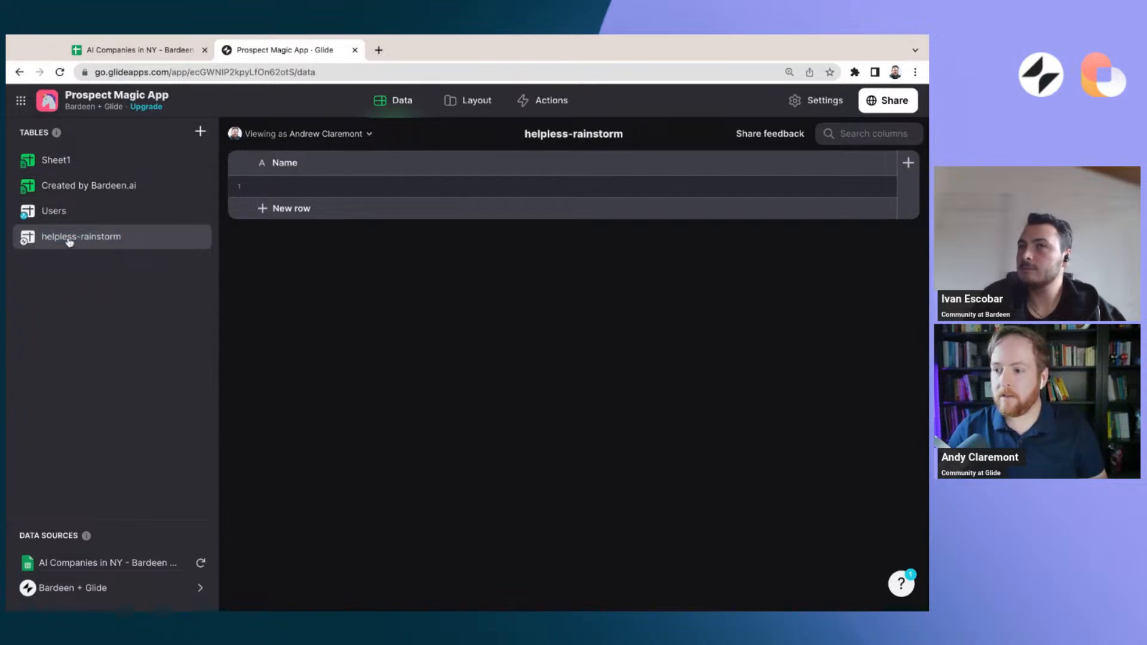
{"action": "double_click", "coordinate": [70, 241]}
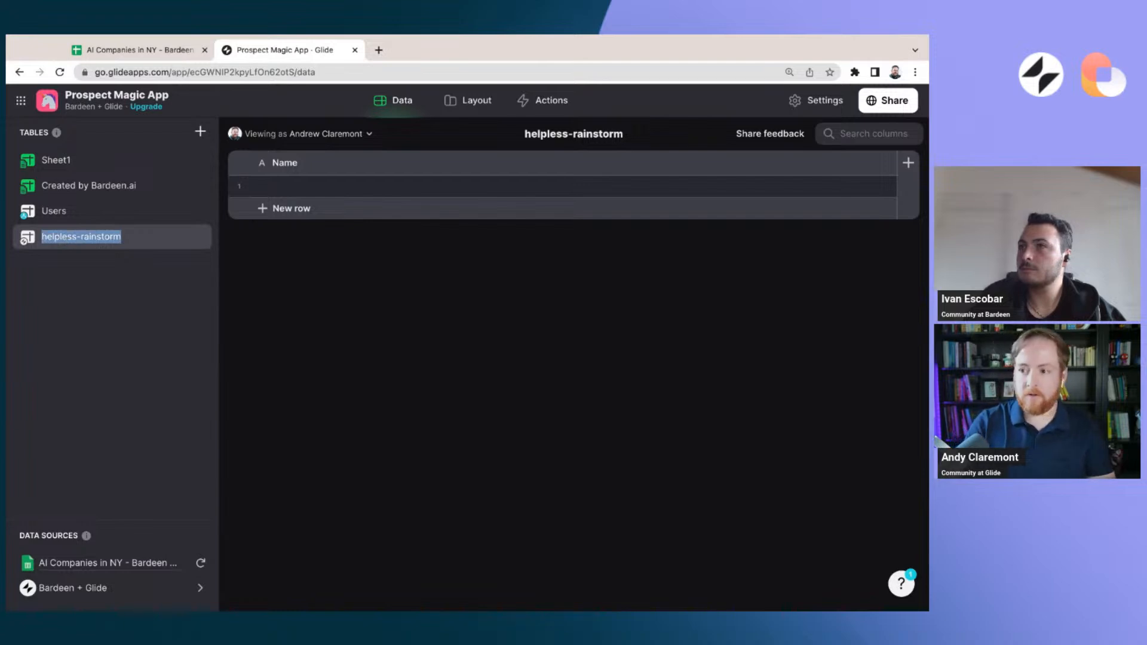
{"action": "type", "text": "Status"}
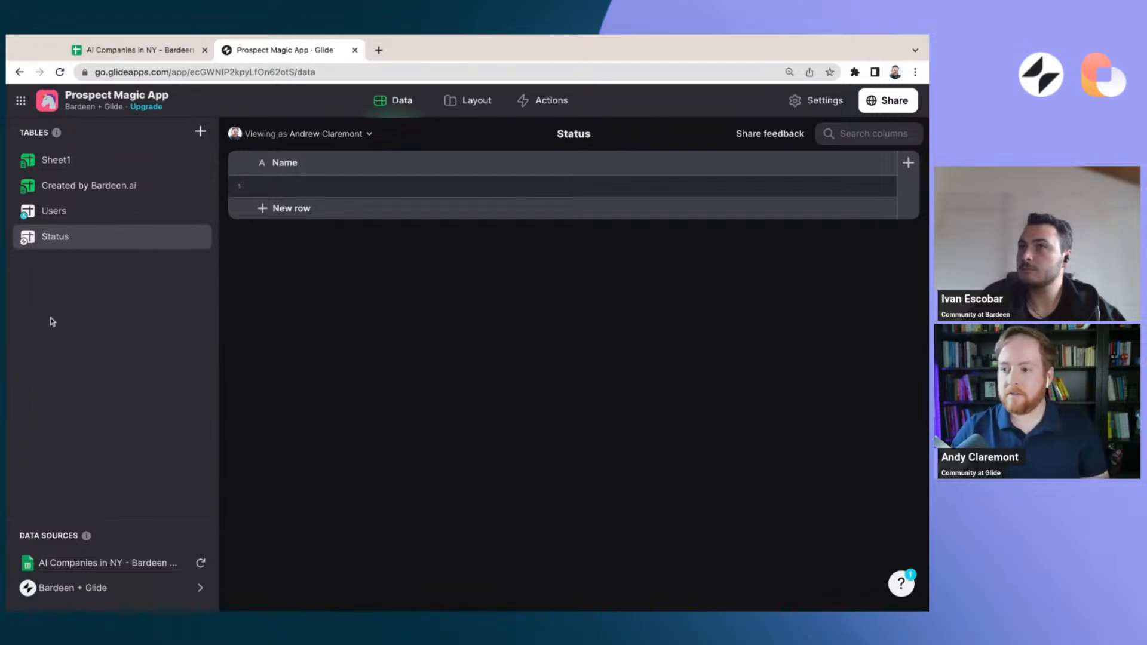
Enter Prospect in the Name column of the Status table's first row
{"action": "left_click", "coordinate": [362, 186]}
{"action": "left_click", "coordinate": [365, 187]}
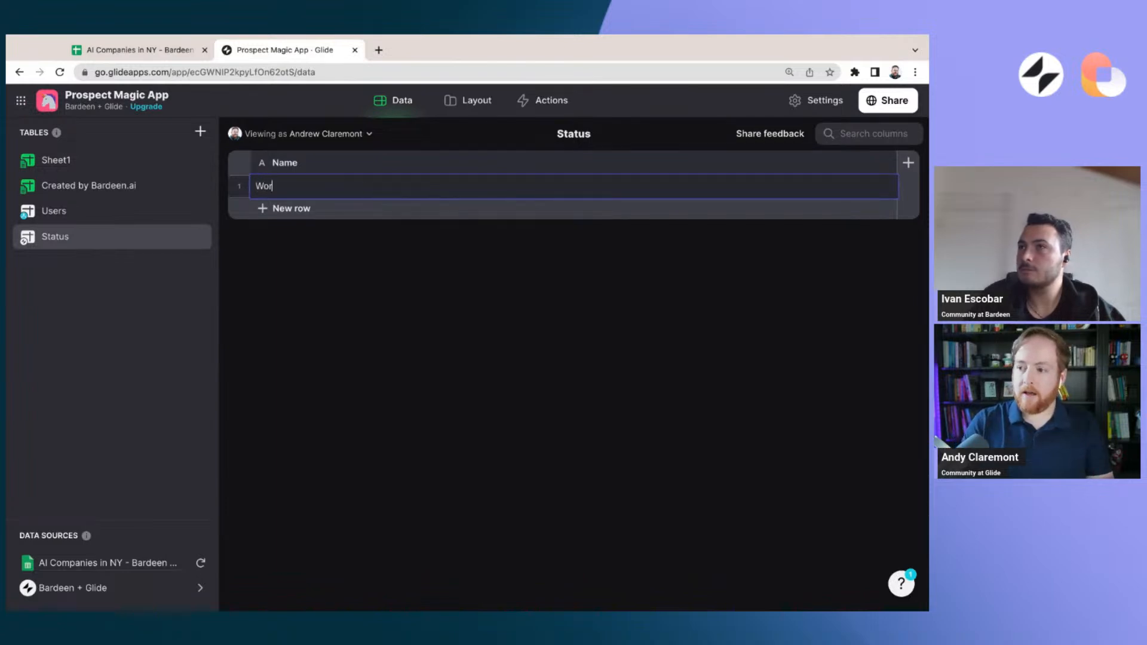
{"action": "type", "text": "Wo"}
{"action": "key", "text": "BackSpace"}
{"action": "key", "text": "BackSpace"}
{"action": "type", "text": "Contacted"}
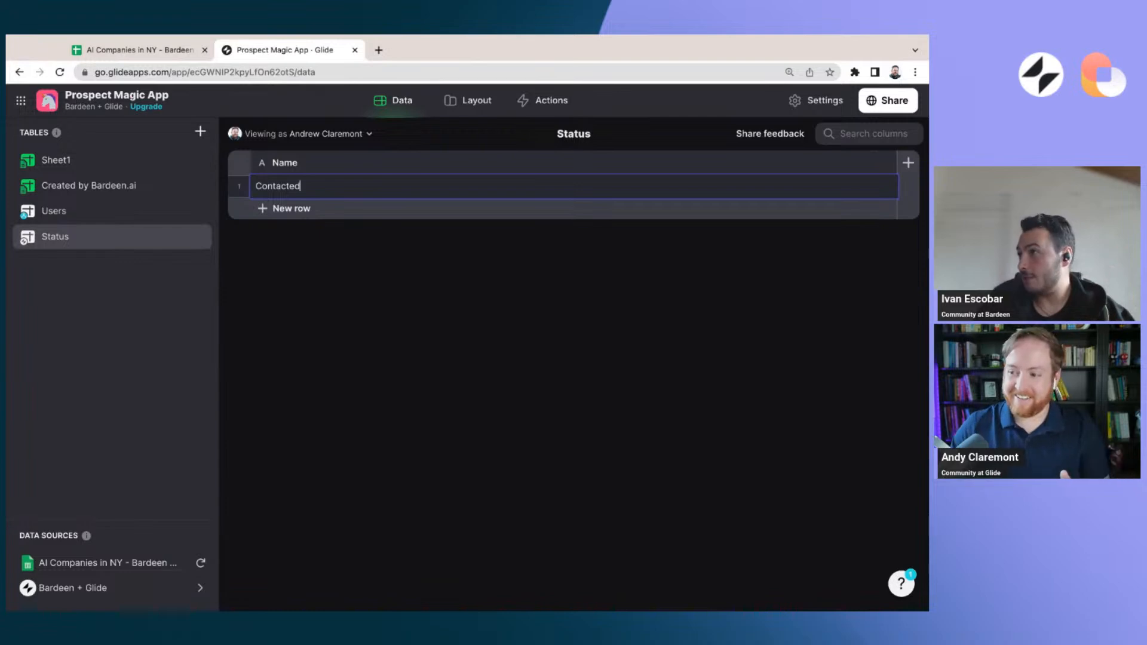
{"action": "double_click", "coordinate": [307, 190]}
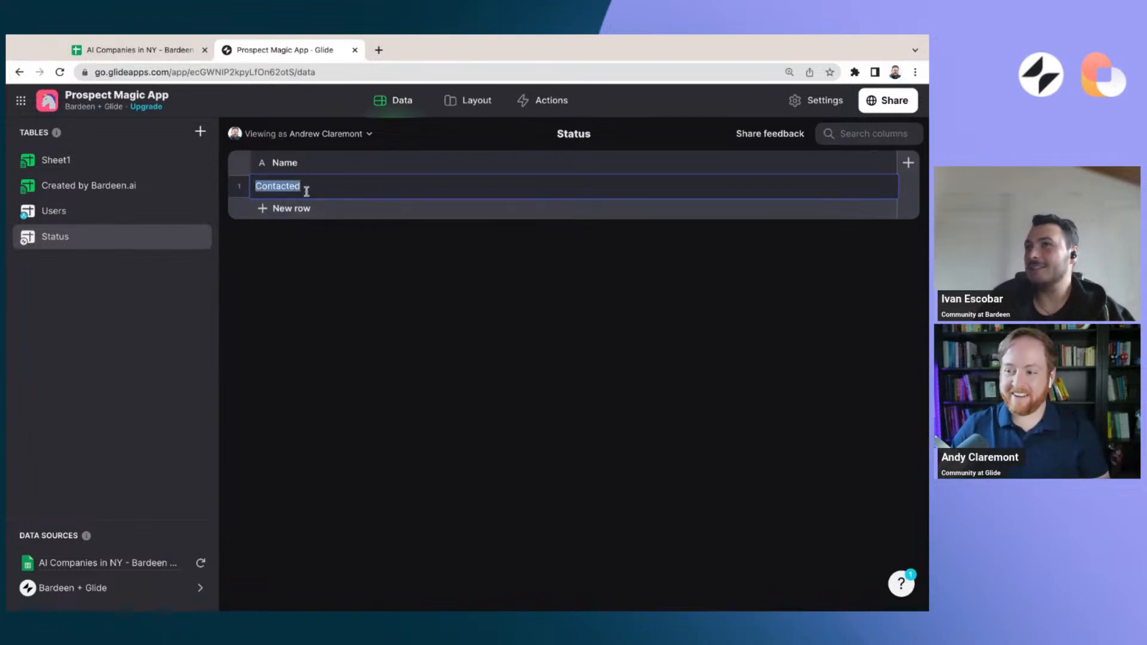
{"action": "type", "text": "Prospect"}
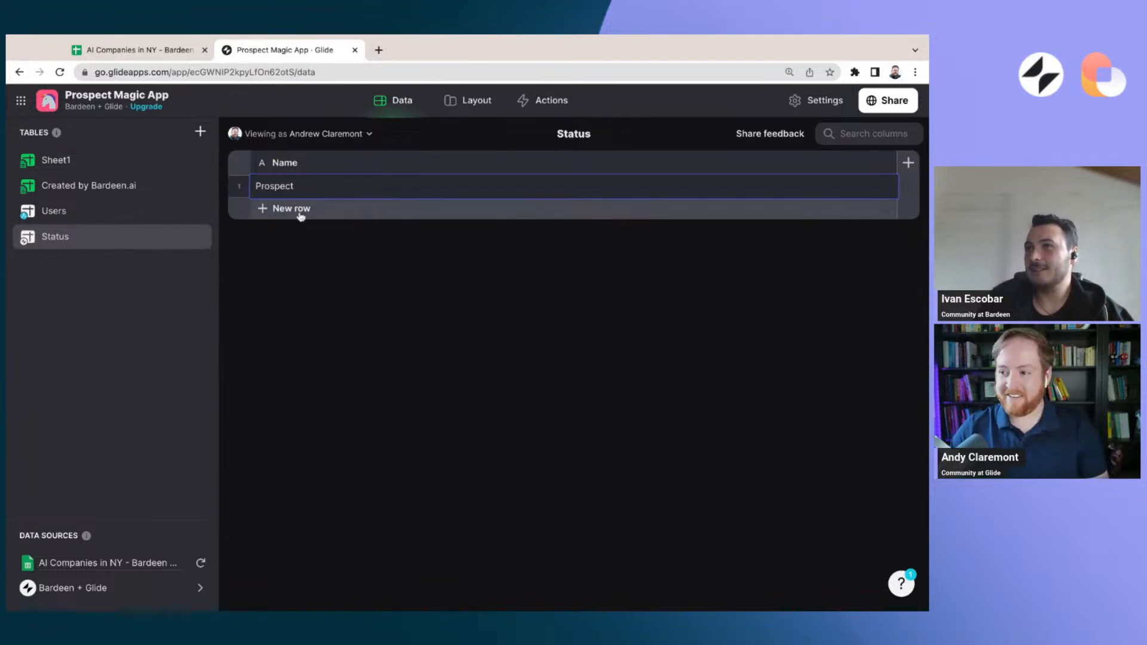
Add two rows to the Status table named Qualified Lead and Contacted
{"action": "left_click", "coordinate": [301, 209]}
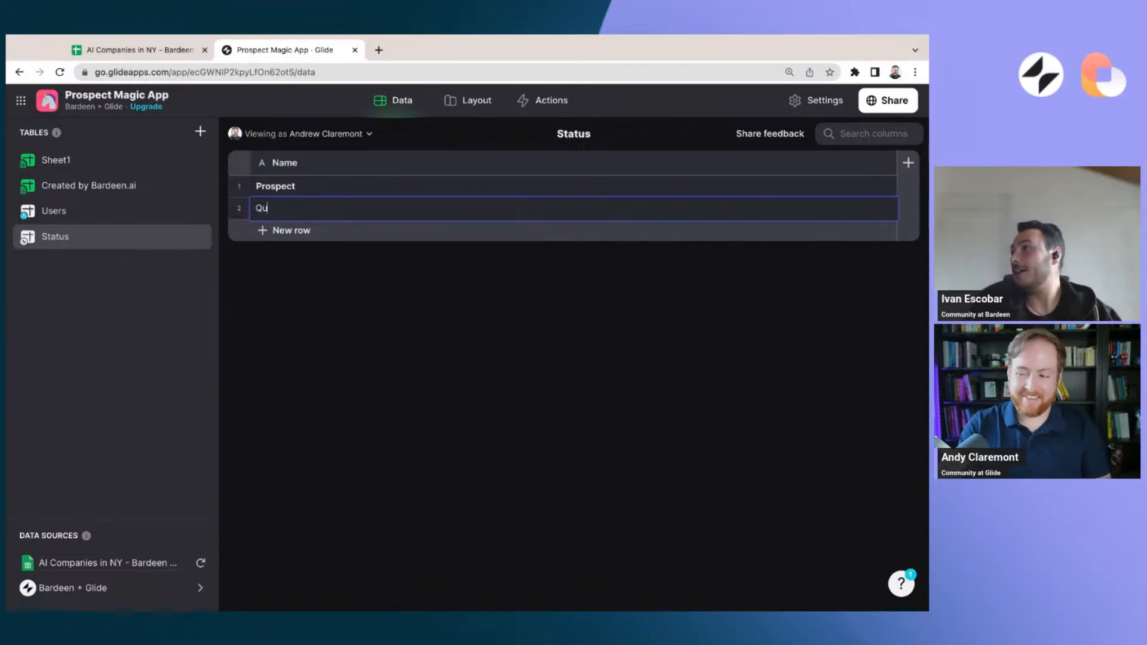
{"action": "type", "text": "Qualifie"}
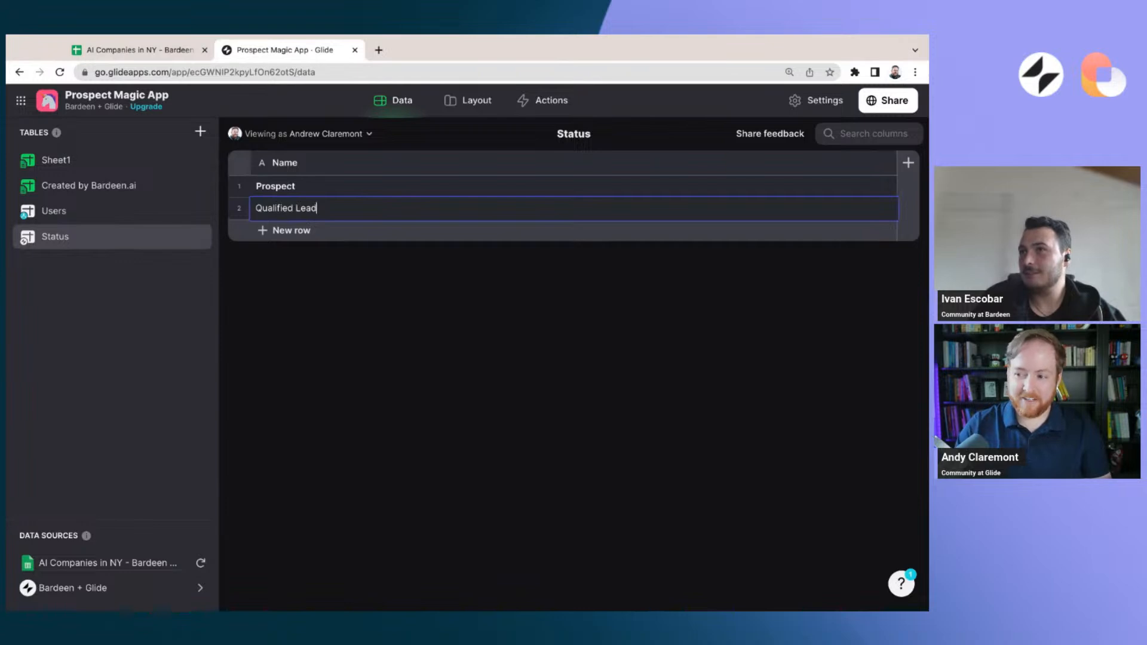
{"action": "type", "text": "d Lead"}
{"action": "left_click", "coordinate": [301, 230]}
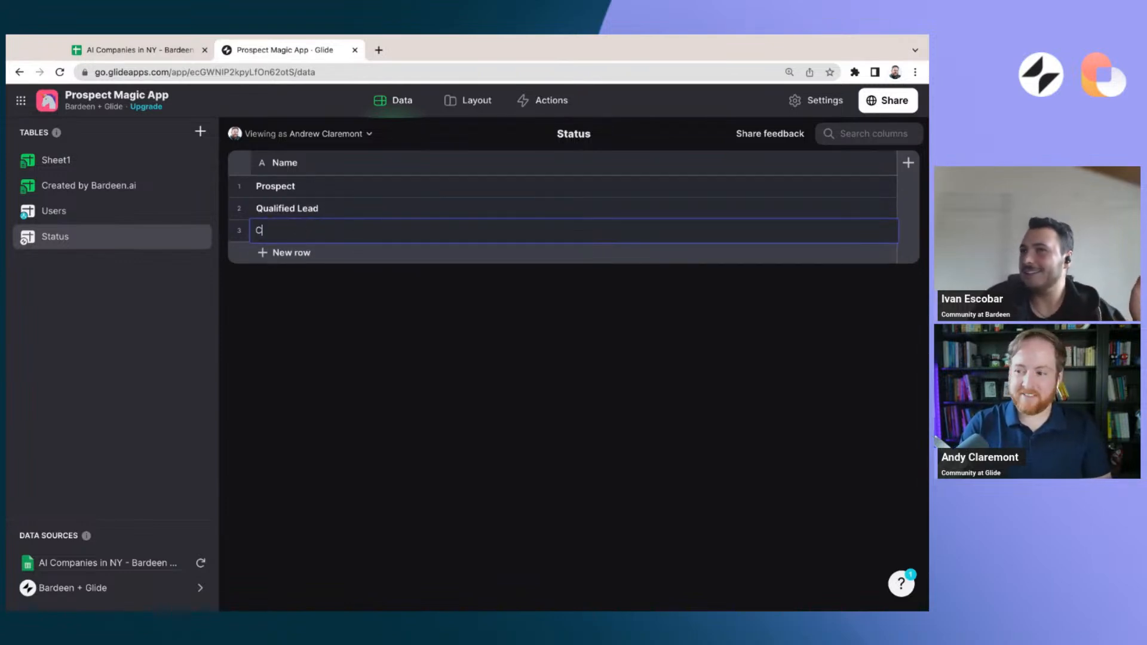
{"action": "key", "text": "BackSpace"}
{"action": "key", "text": "BackSpace"}
{"action": "key", "text": "BackSpace"}
{"action": "type", "text": "Contacted"}
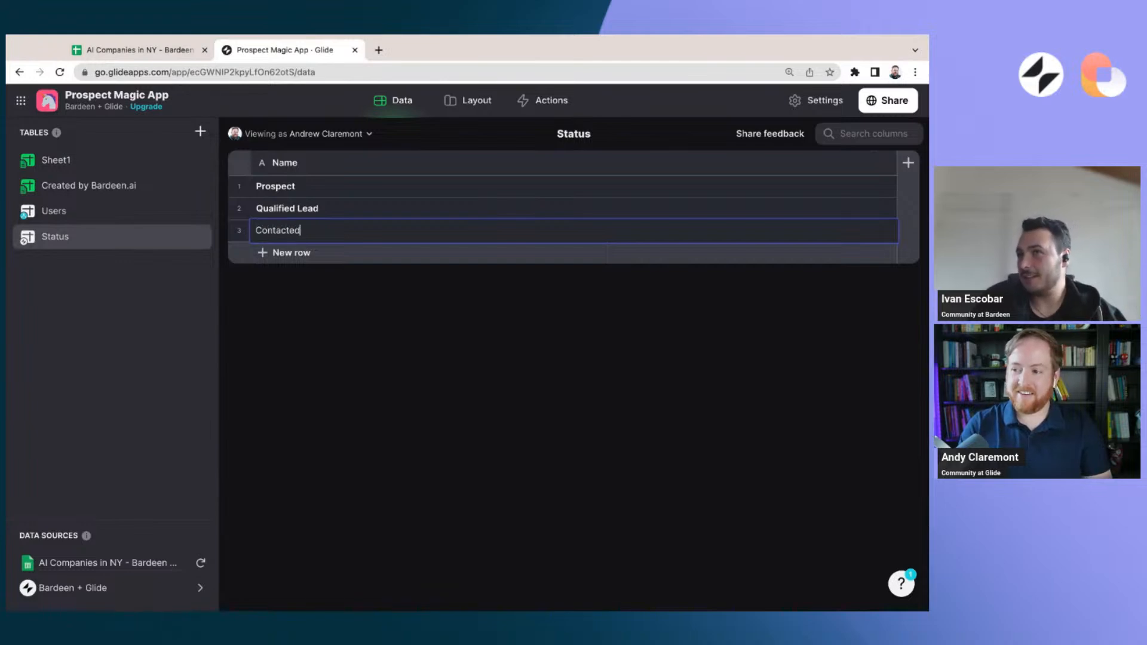
Add the rows Won and Lost to the Status table, and go to the Sheet1 table
{"action": "left_click", "coordinate": [304, 258]}
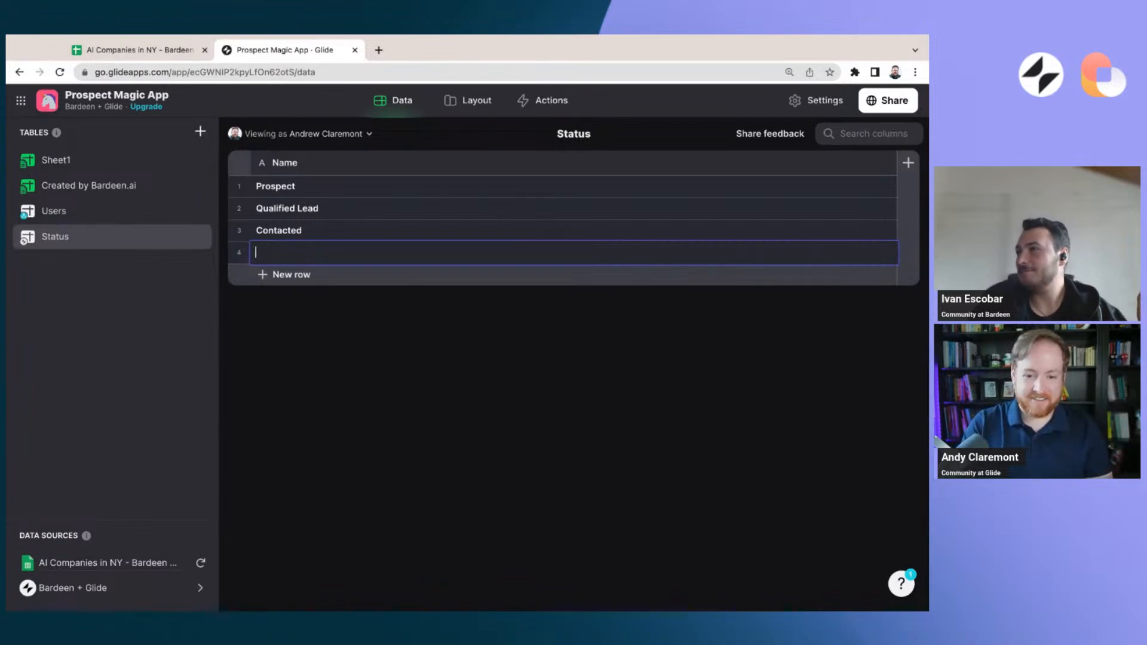
{"action": "left_click", "coordinate": [302, 274]}
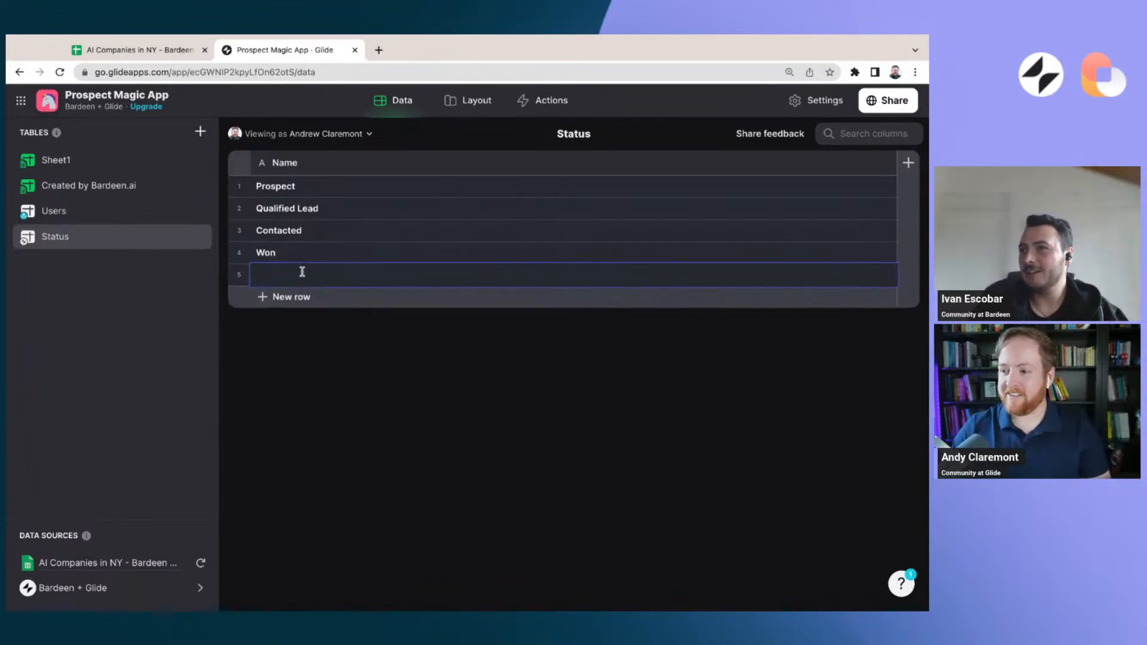
{"action": "type", "text": "Lost"}
{"action": "key", "text": "Return"}
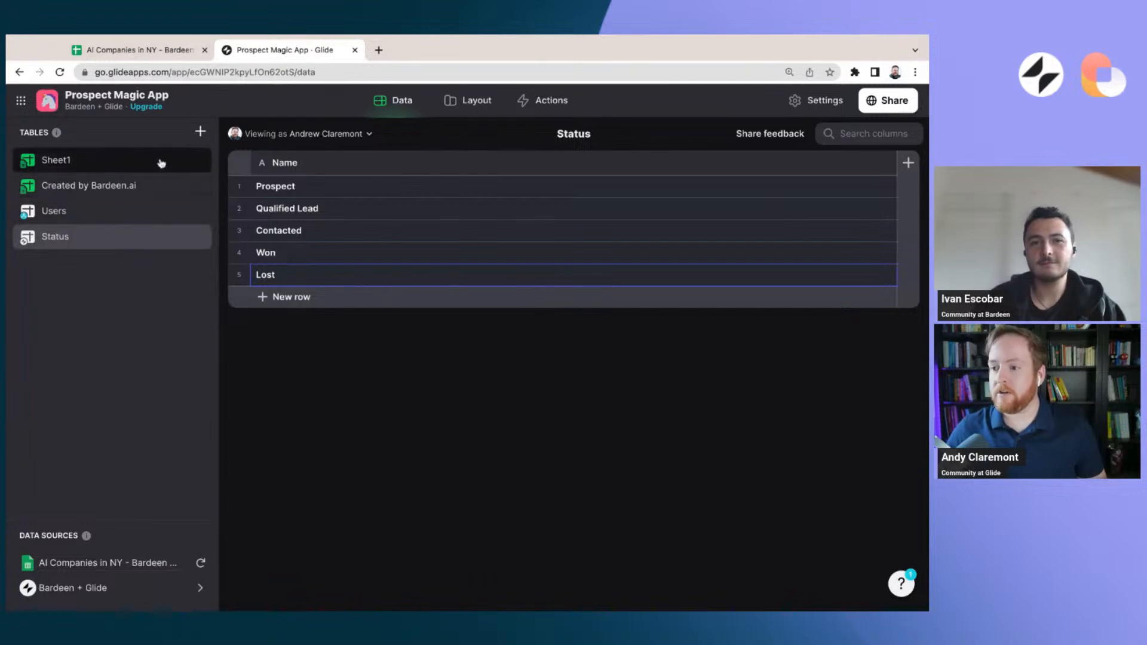
{"action": "left_click", "coordinate": [92, 169]}
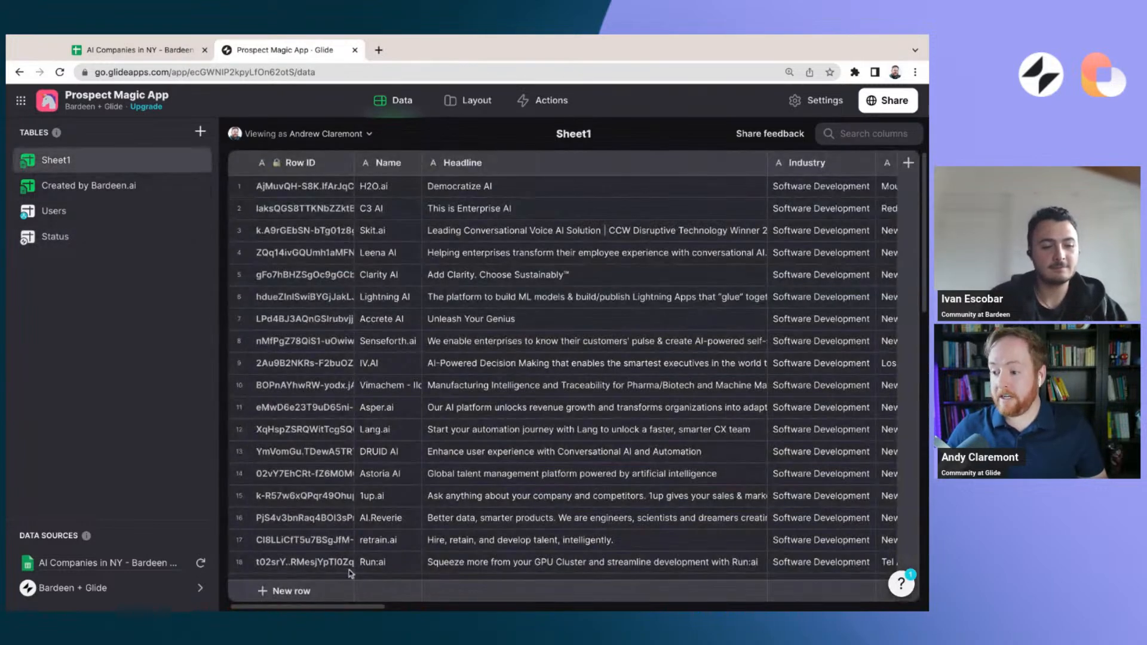
Add a text column named Status to the end of the Sheet1 table
{"action": "scroll", "coordinate": [360, 606], "scroll_direction": "right", "scroll_amount": 10}
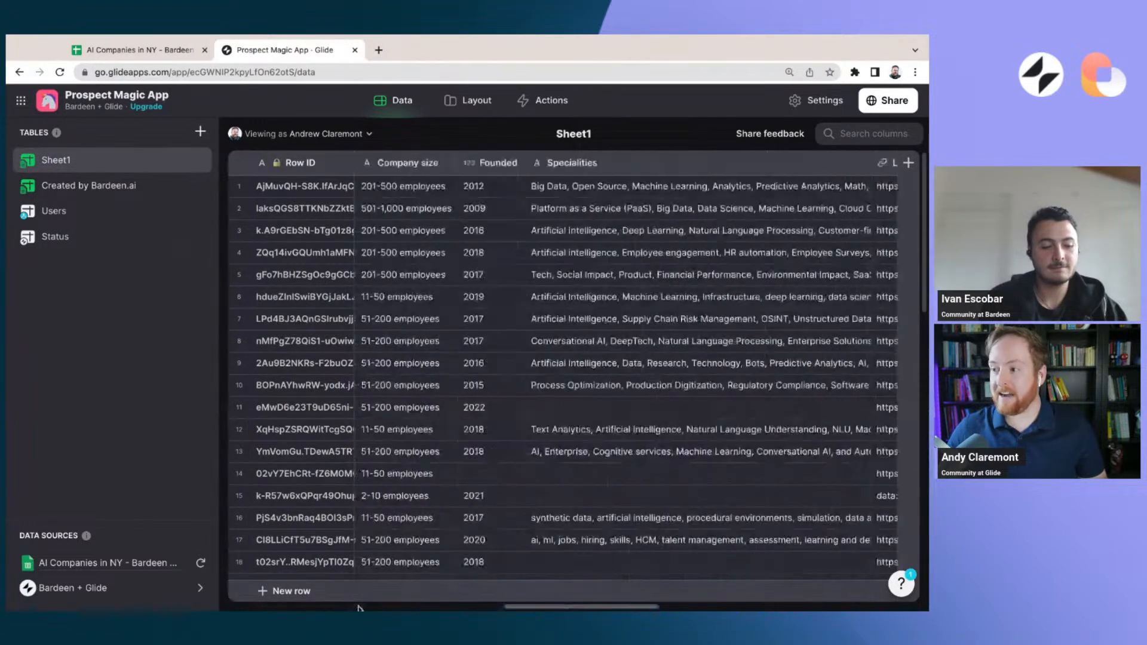
{"action": "scroll", "coordinate": [360, 607], "scroll_direction": "right", "scroll_amount": 10}
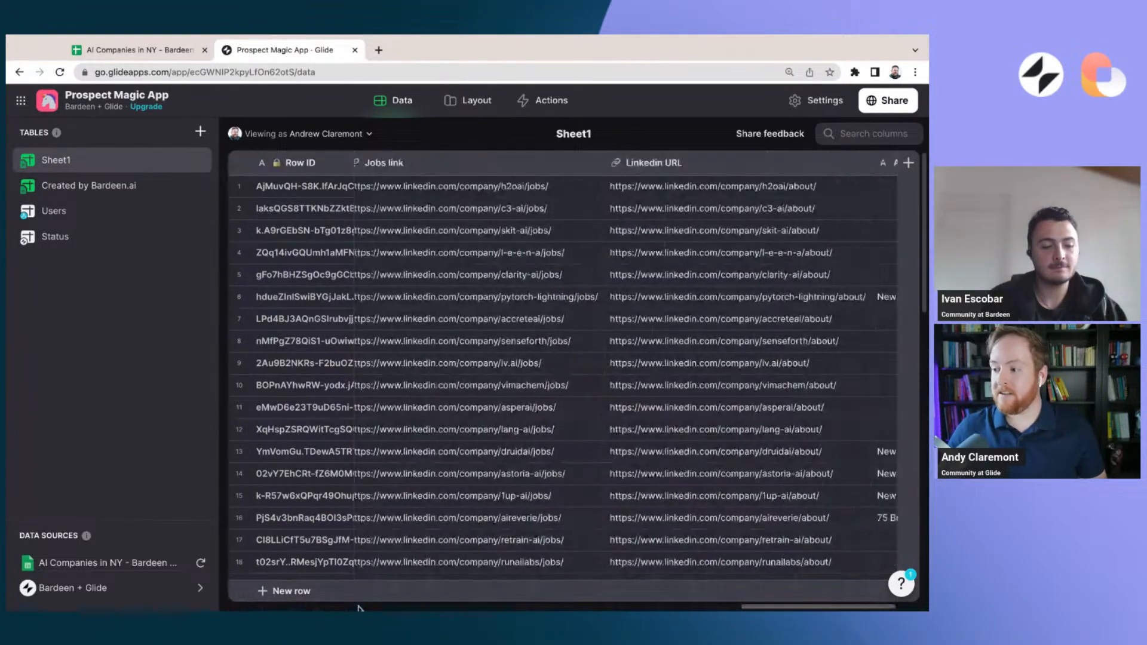
{"action": "left_click", "coordinate": [909, 163]}
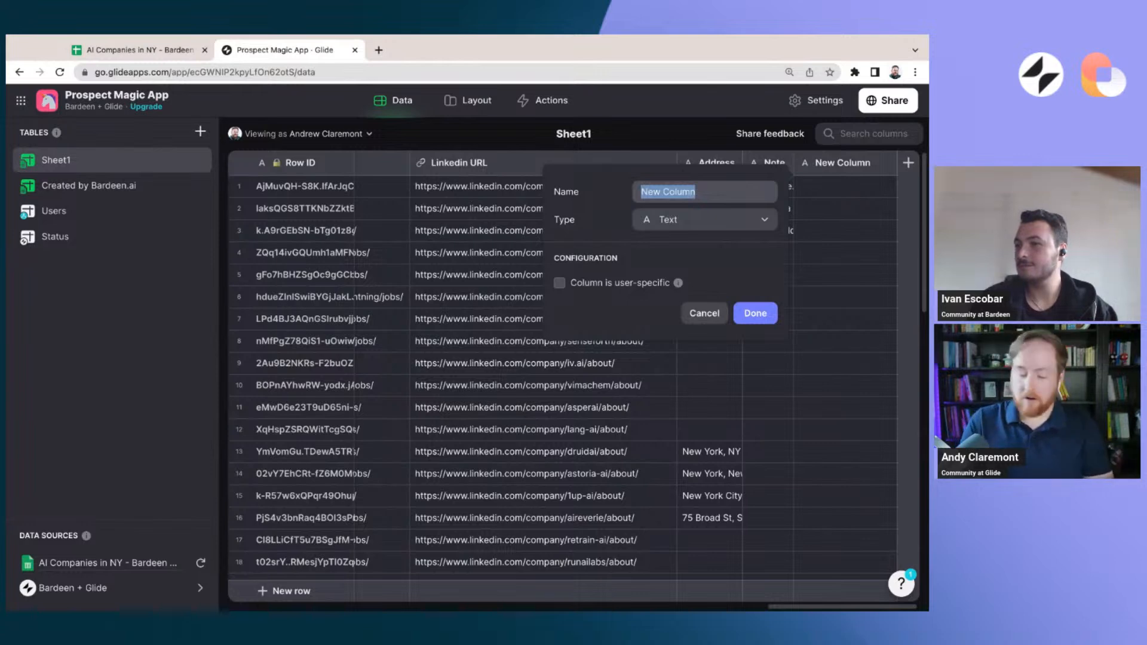
{"action": "type", "text": "Status"}
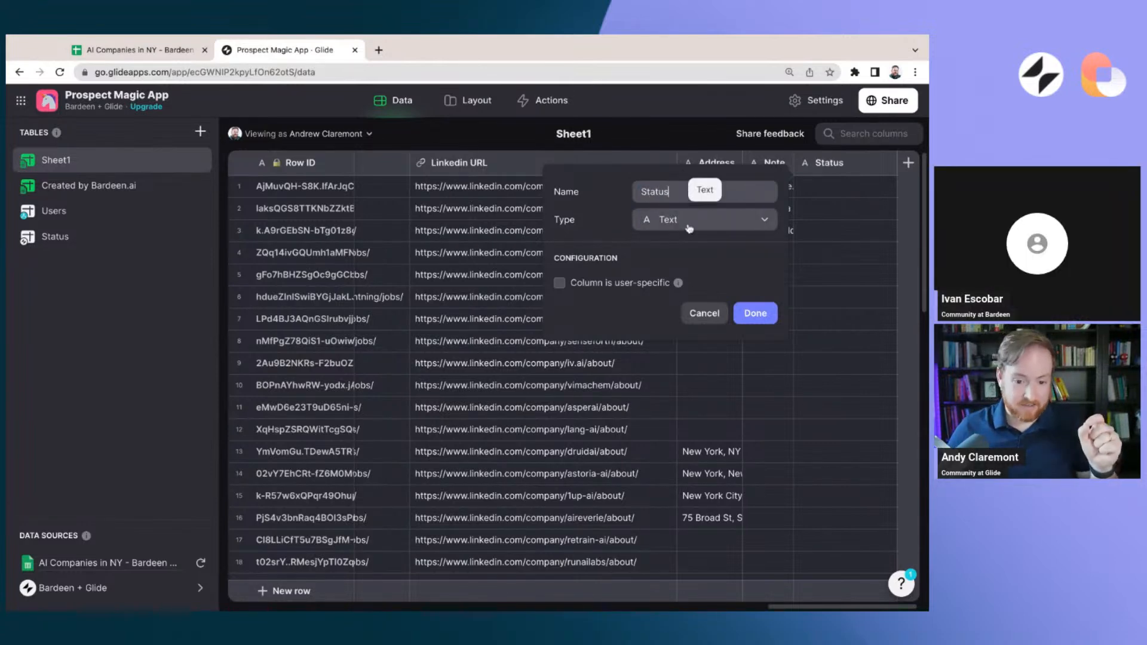
{"action": "left_click", "coordinate": [754, 313]}
Insert a Choice component on the company details screen in the layout editor and place it directly above the Note text entry
{"action": "left_click", "coordinate": [477, 101]}
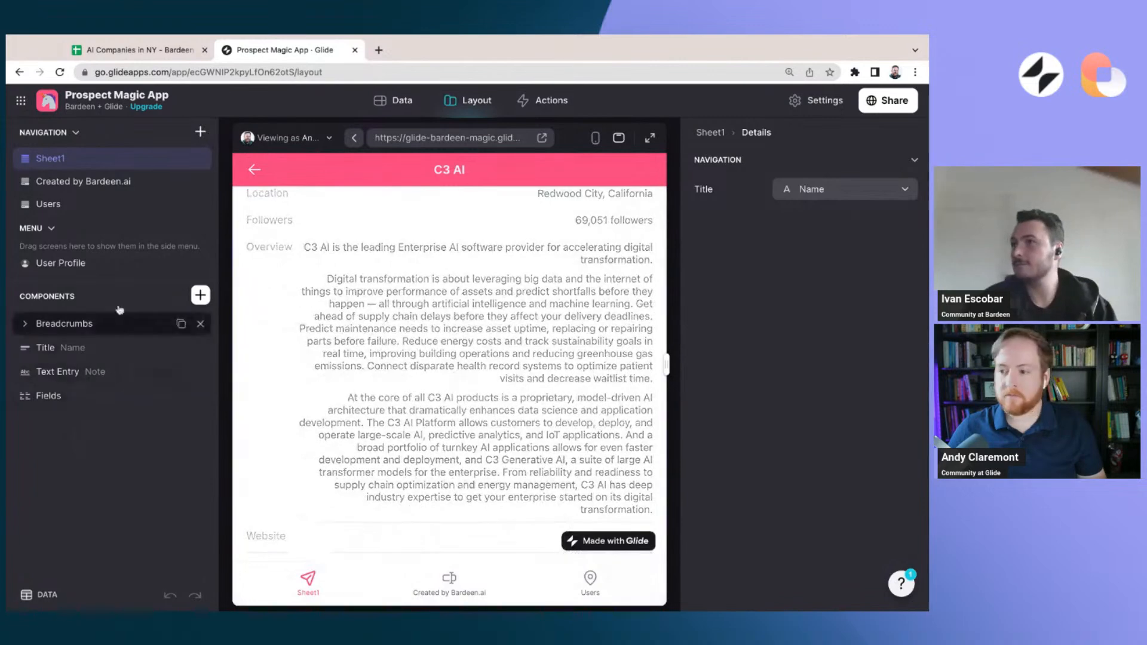
{"action": "left_click", "coordinate": [201, 295]}
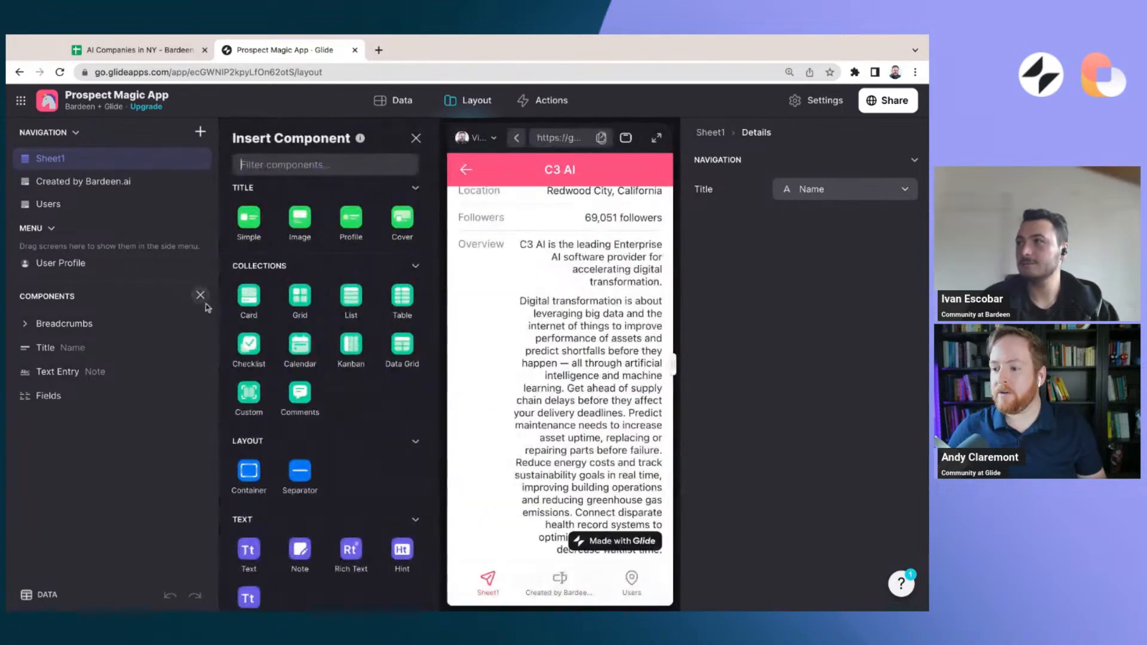
{"action": "type", "text": "Choice"}
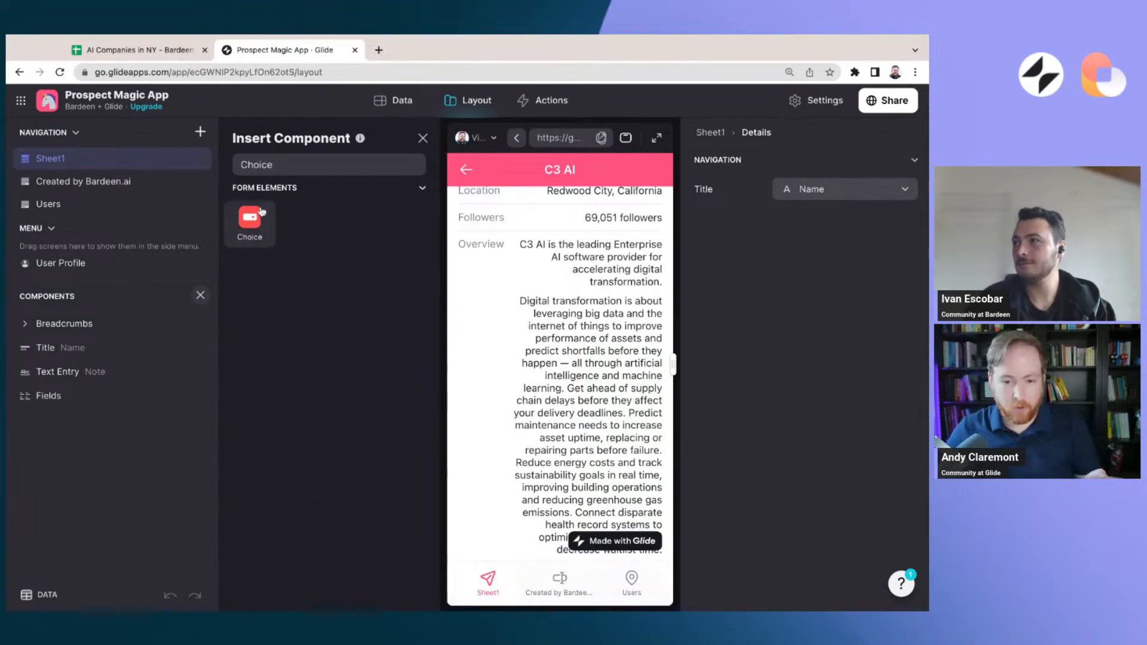
{"action": "left_click", "coordinate": [249, 226]}
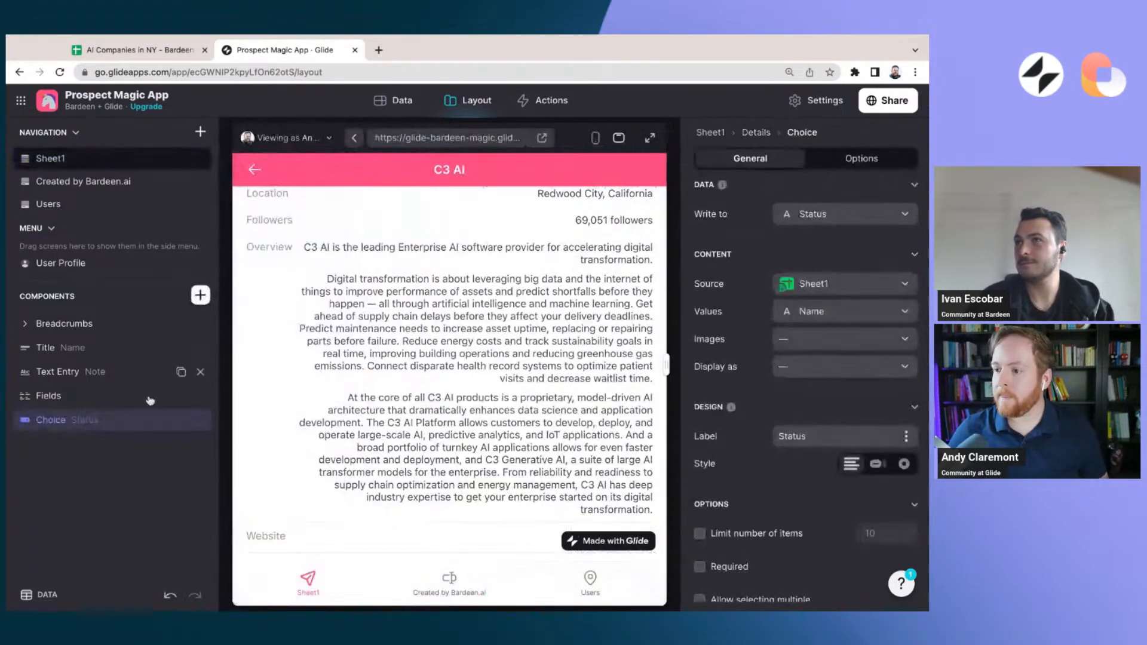
{"action": "left_click_drag", "start_coordinate": [59, 424], "coordinate": [58, 372]}
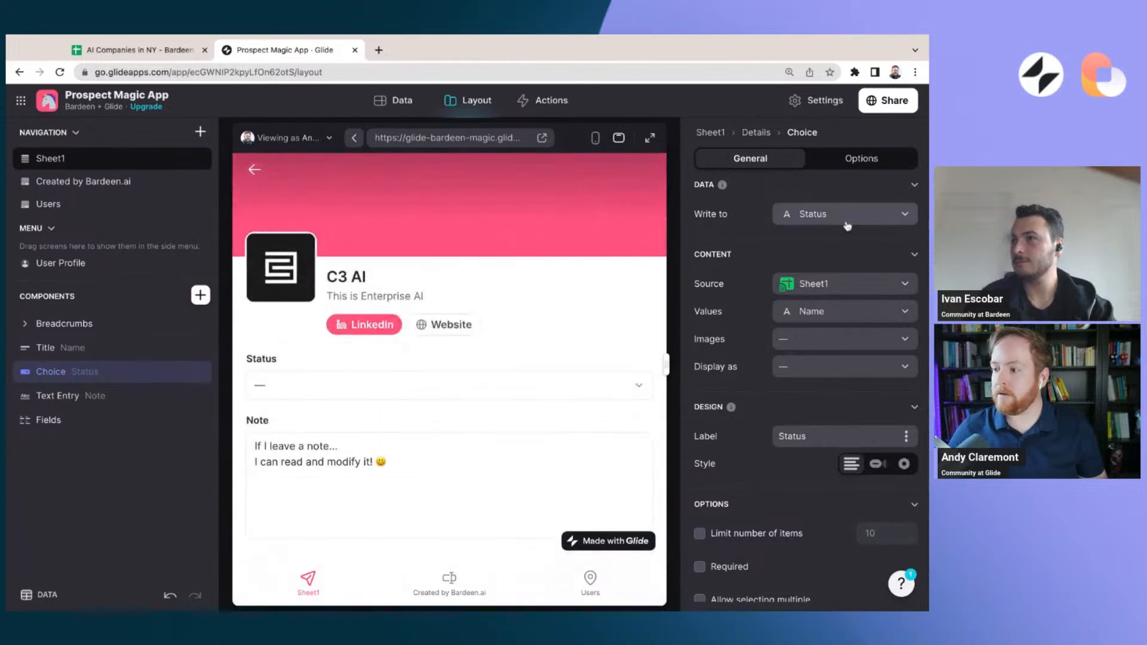
Use the Status table as the Choice component's source, and set the status of C3 AI to Qualified Lead in the preview
{"action": "left_click", "coordinate": [851, 287]}
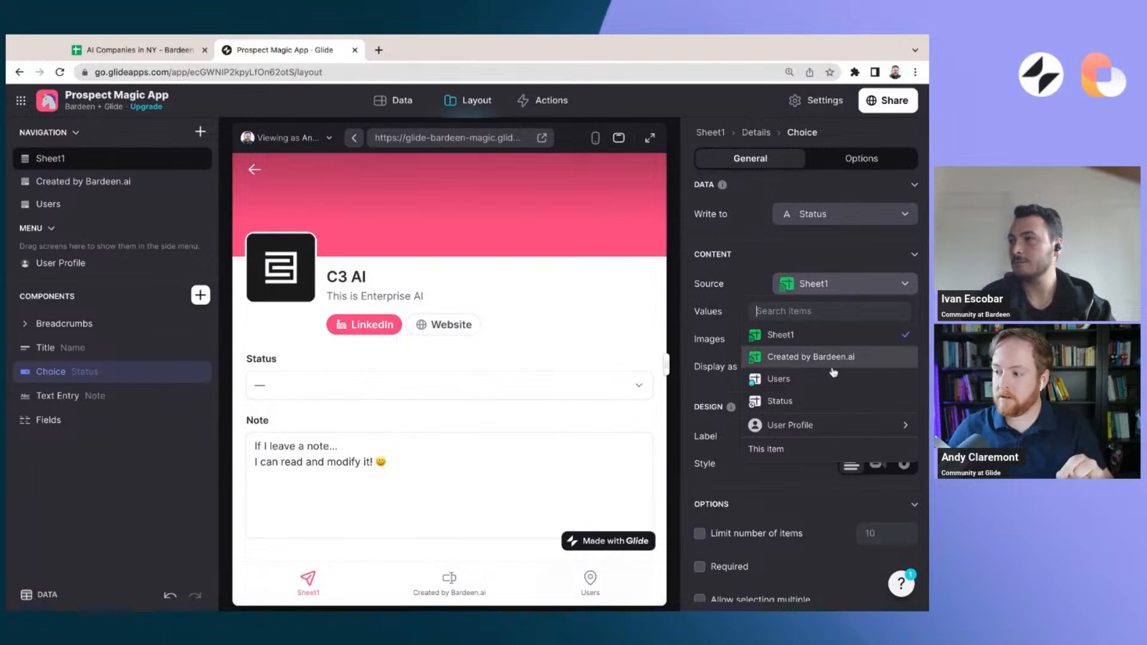
{"action": "left_click", "coordinate": [819, 406]}
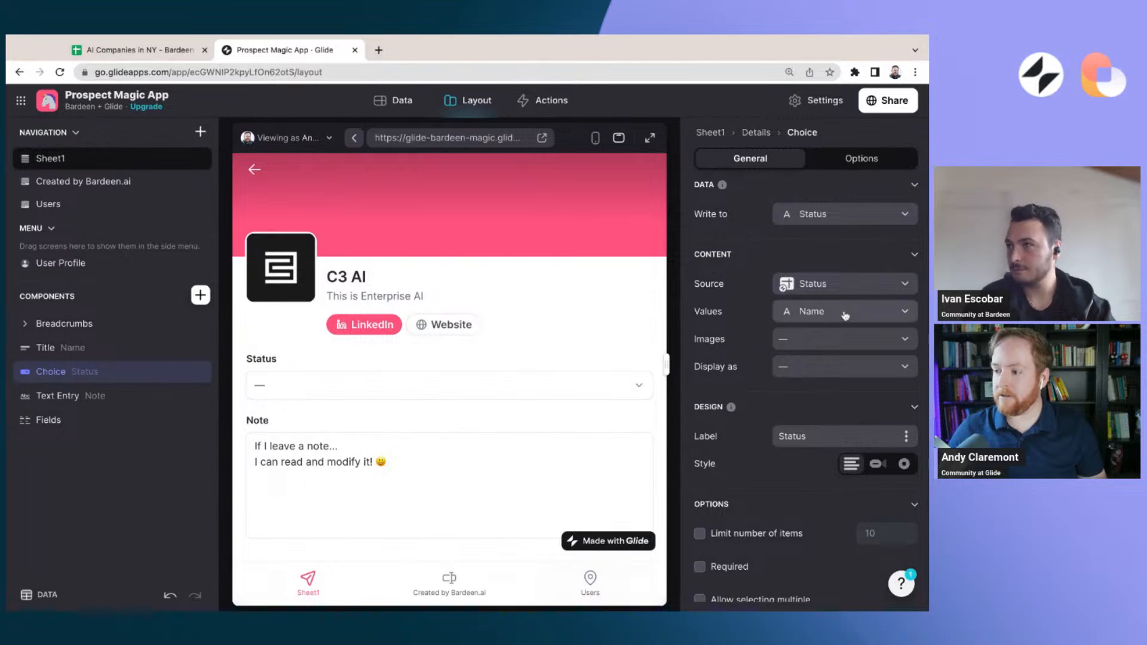
{"action": "left_click", "coordinate": [442, 386]}
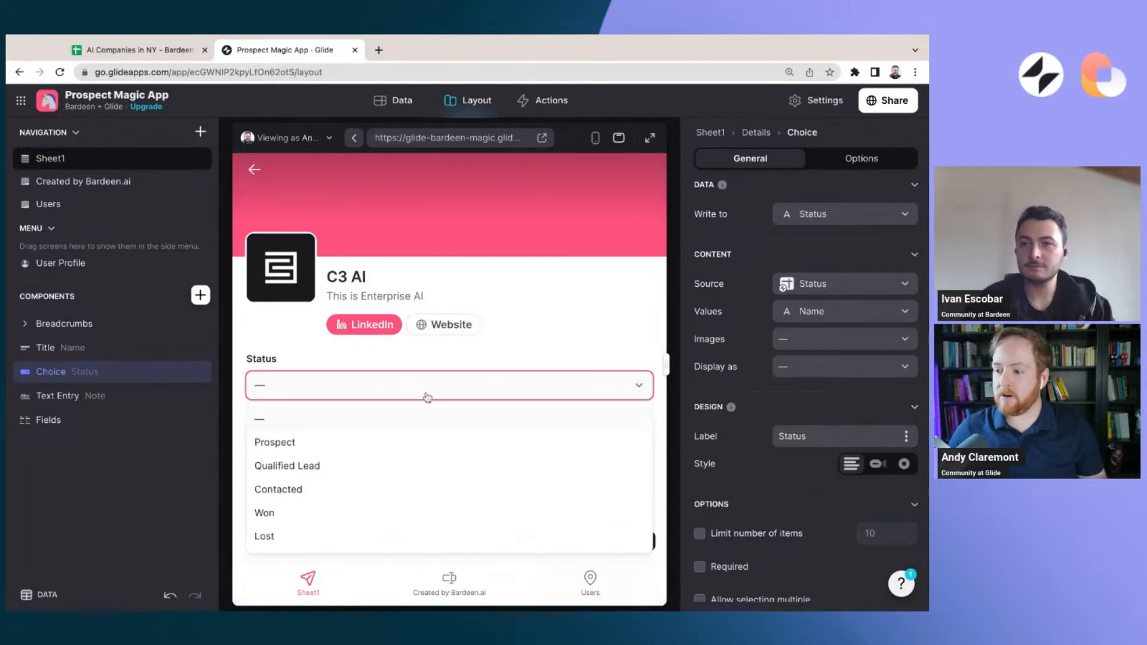
{"action": "left_click", "coordinate": [301, 467]}
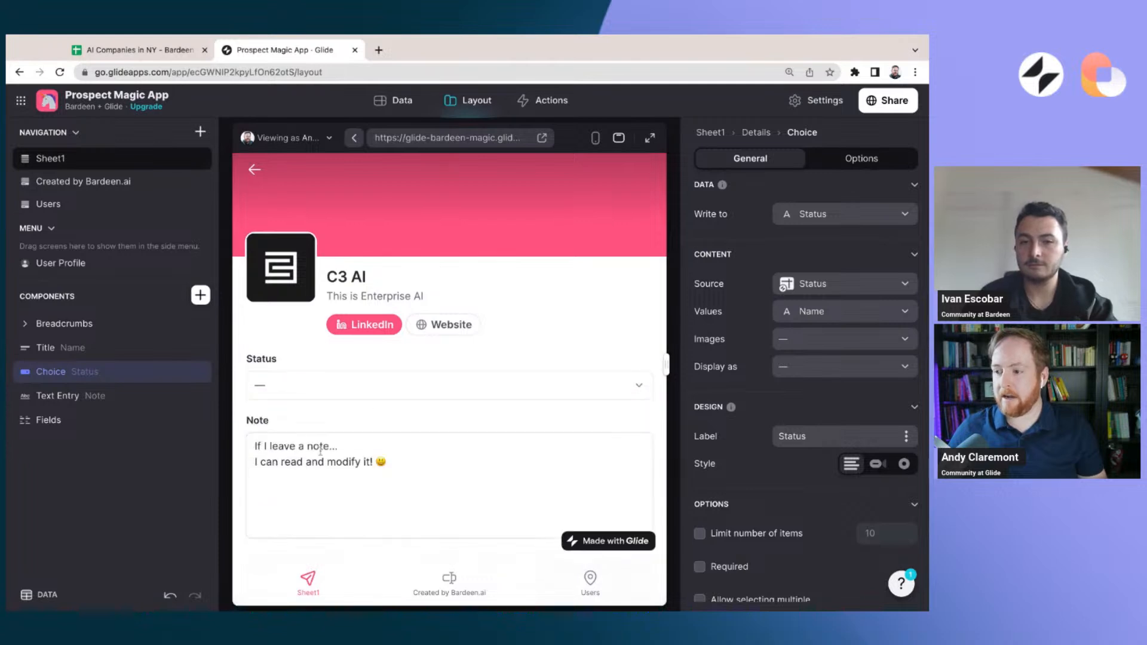
{"action": "left_click", "coordinate": [455, 394]}
{"action": "left_click", "coordinate": [555, 331]}
Check which column the Choice component writes to, and look for the status values in the AI Companies in NY Google Sheet
{"action": "left_click", "coordinate": [836, 214]}
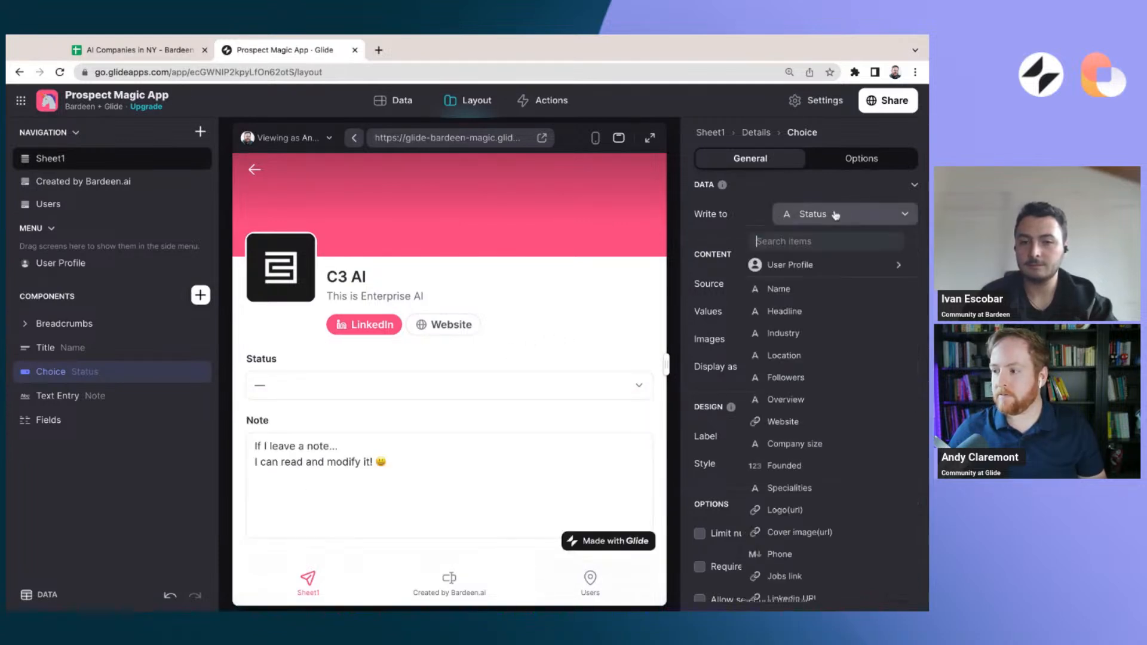
{"action": "scroll", "coordinate": [788, 454], "scroll_direction": "down", "scroll_amount": 2}
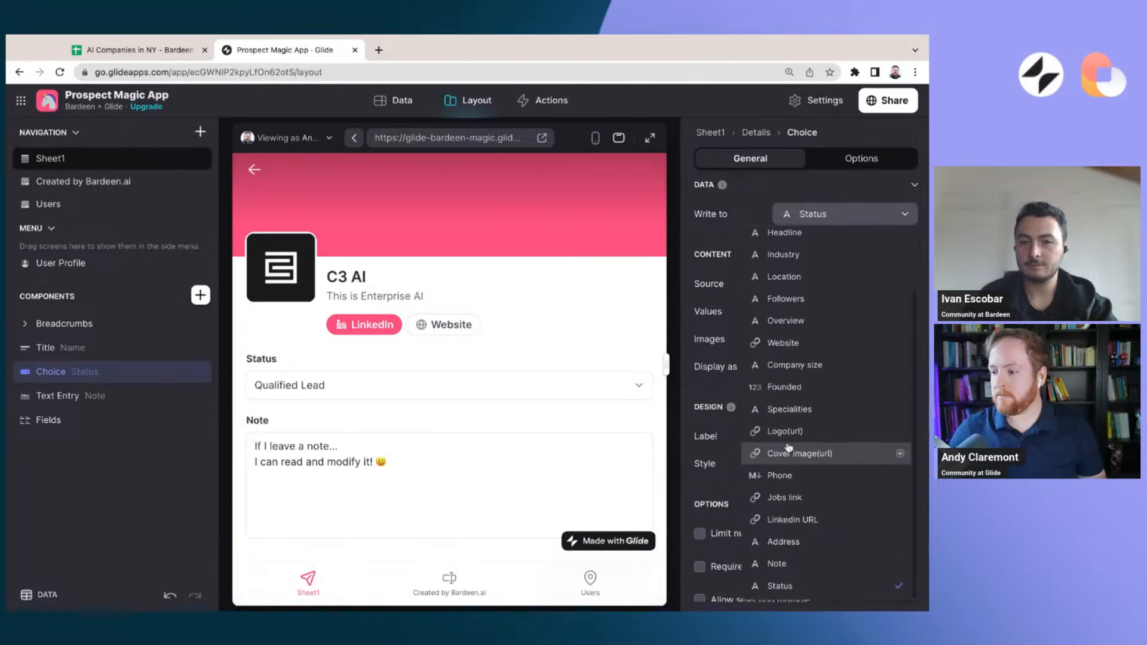
{"action": "left_click", "coordinate": [574, 305]}
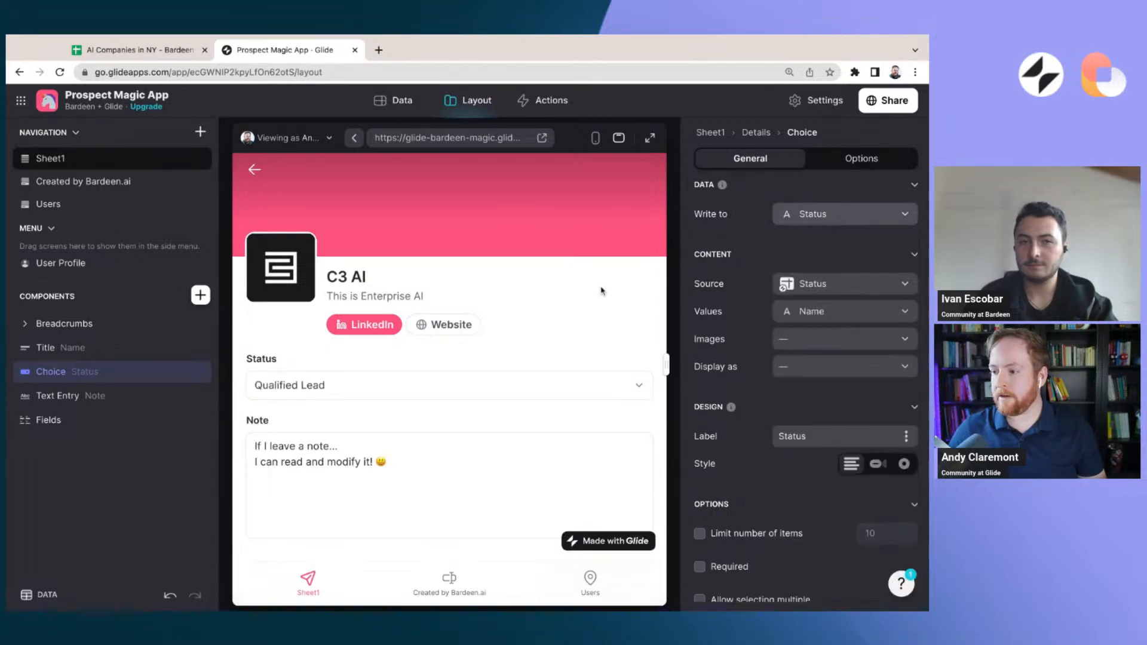
{"action": "left_click", "coordinate": [399, 100]}
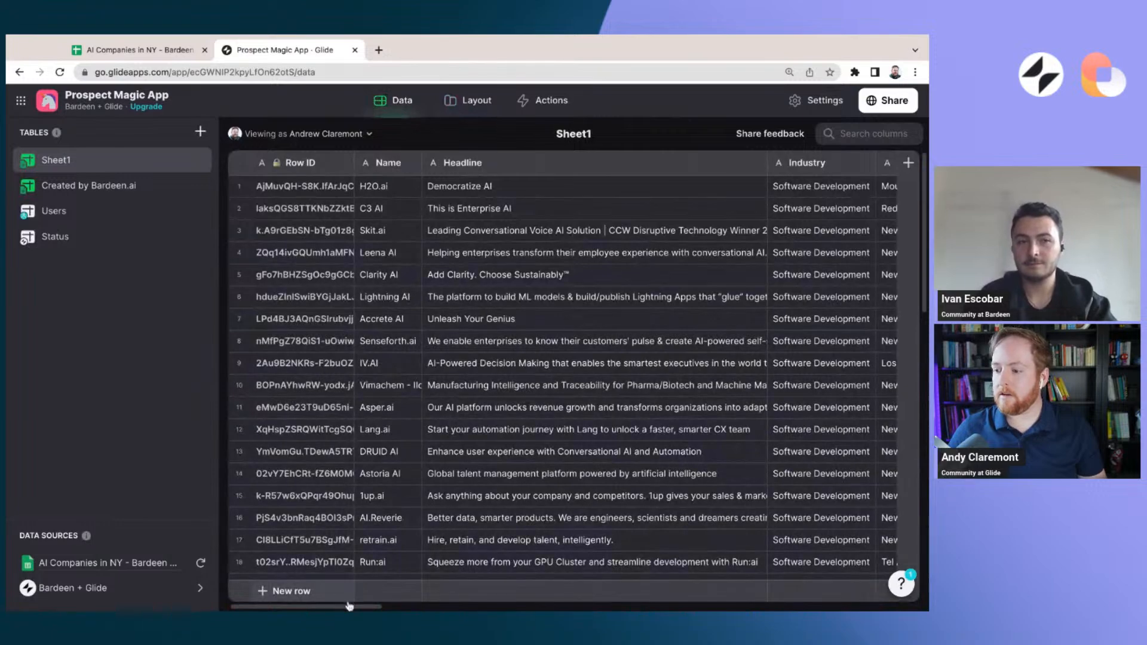
{"action": "mouse_move", "coordinate": [350, 607]}
{"action": "left_mouse_down"}
{"action": "mouse_move", "coordinate": [886, 608]}
{"action": "mouse_move", "coordinate": [344, 608]}
{"action": "left_mouse_up"}
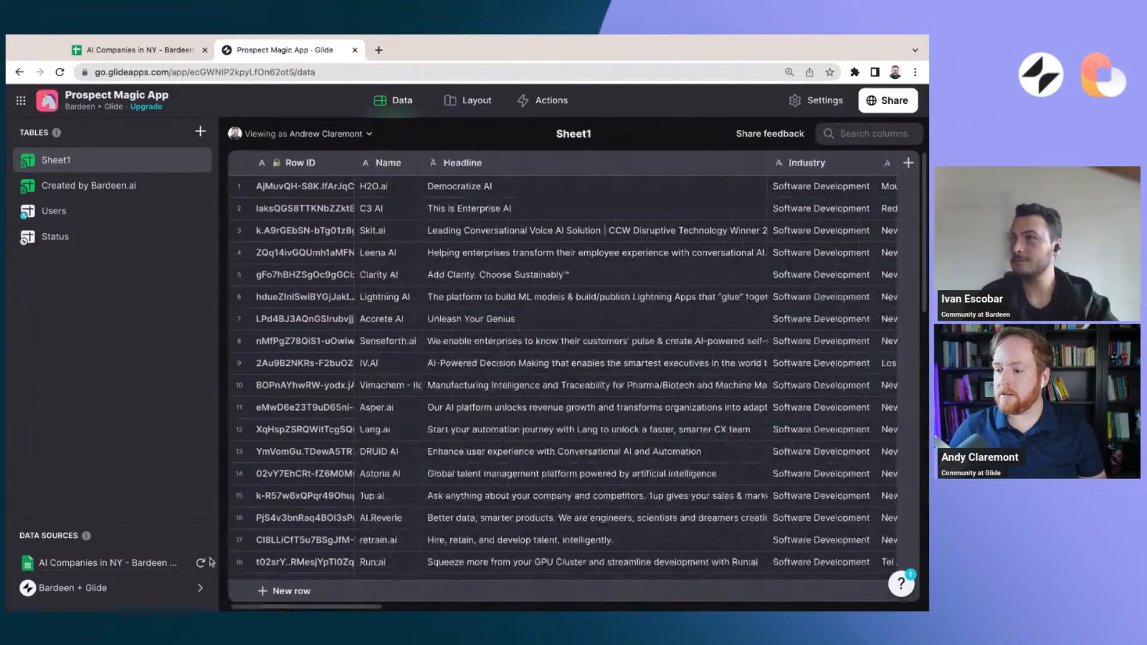
{"action": "left_click", "coordinate": [138, 49]}
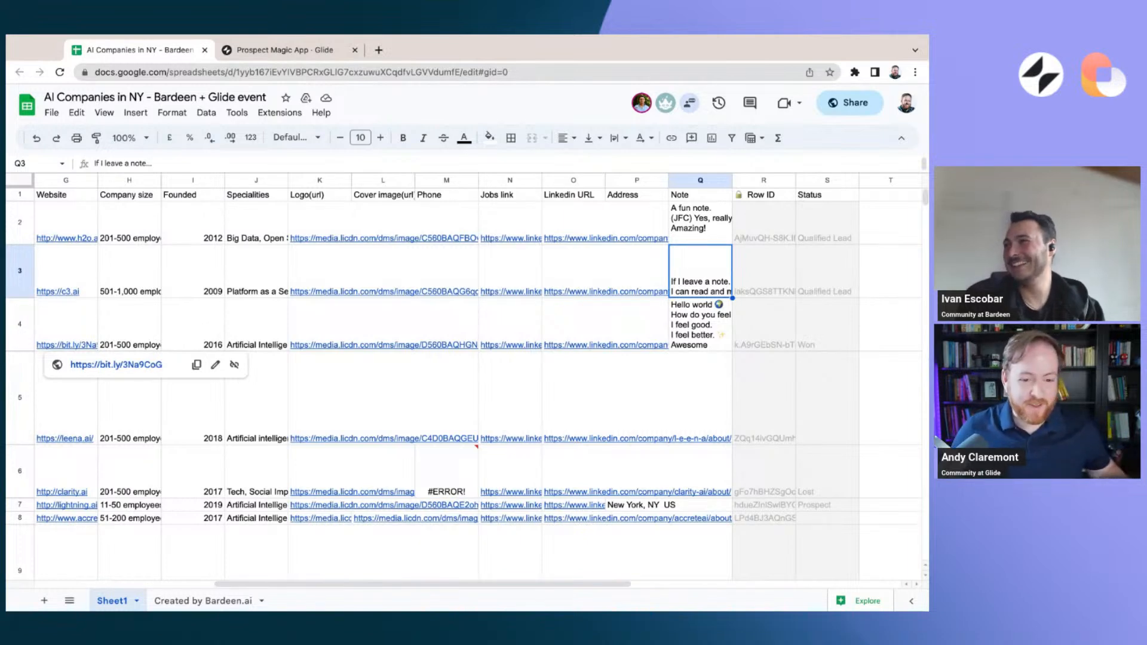
Return to the Glide layout editor and rename the Sheet1 list screen as Prospects!
{"action": "left_click", "coordinate": [284, 50]}
{"action": "left_click", "coordinate": [468, 102]}
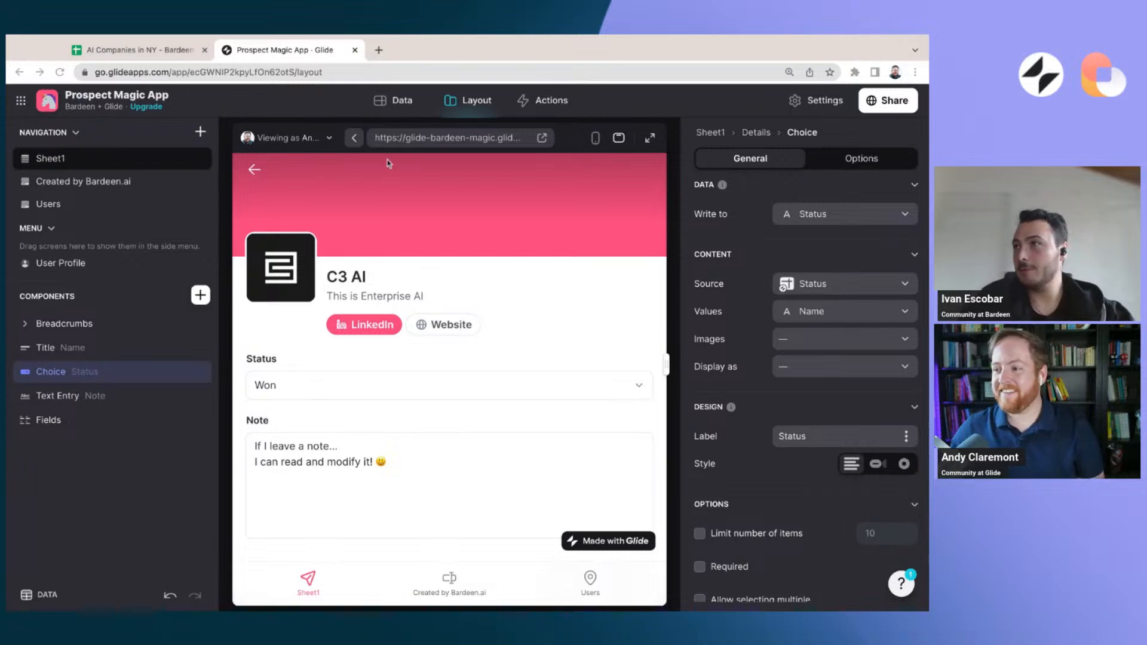
{"action": "left_click", "coordinate": [255, 172]}
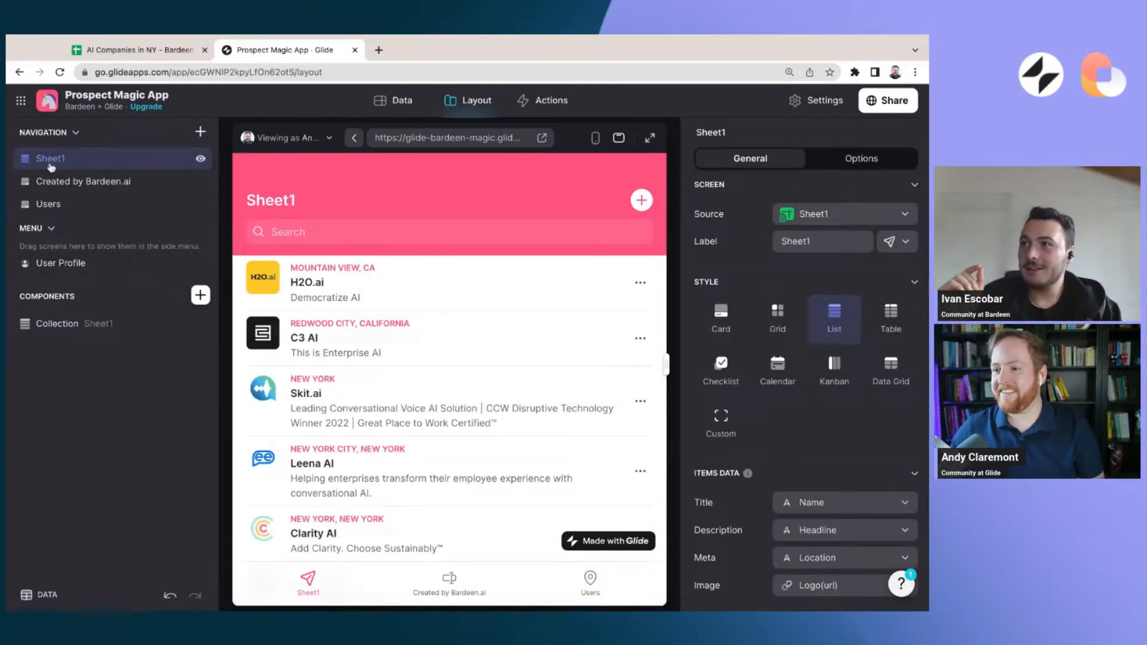
{"action": "double_click", "coordinate": [819, 239]}
{"action": "type", "text": "Prospects"}
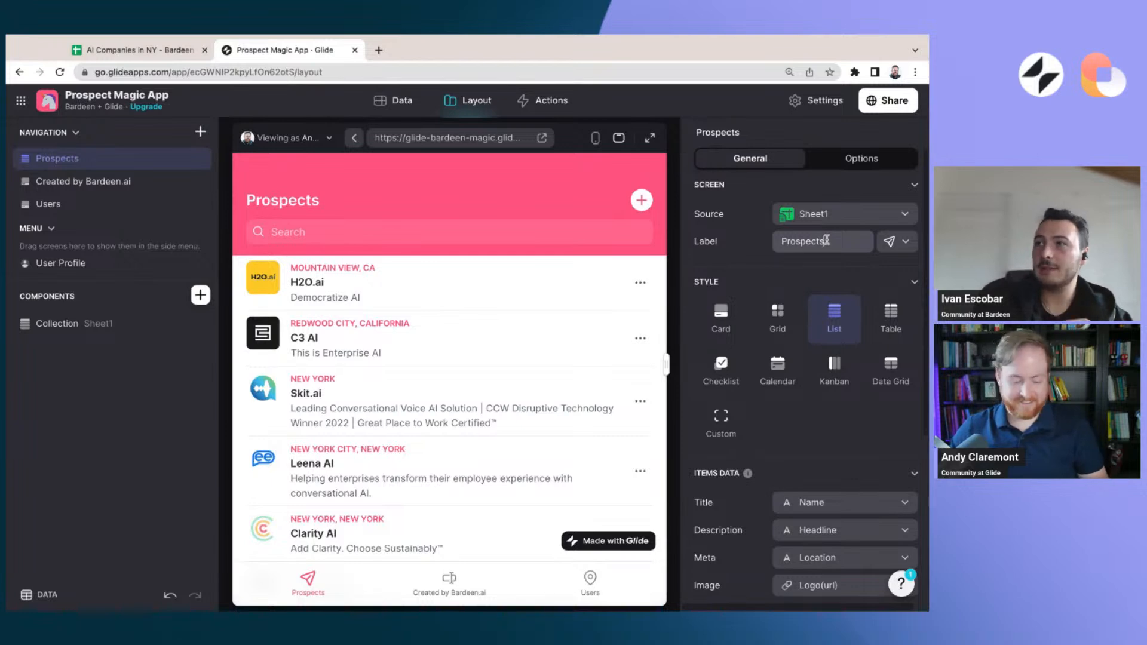
{"action": "type", "text": "!"}
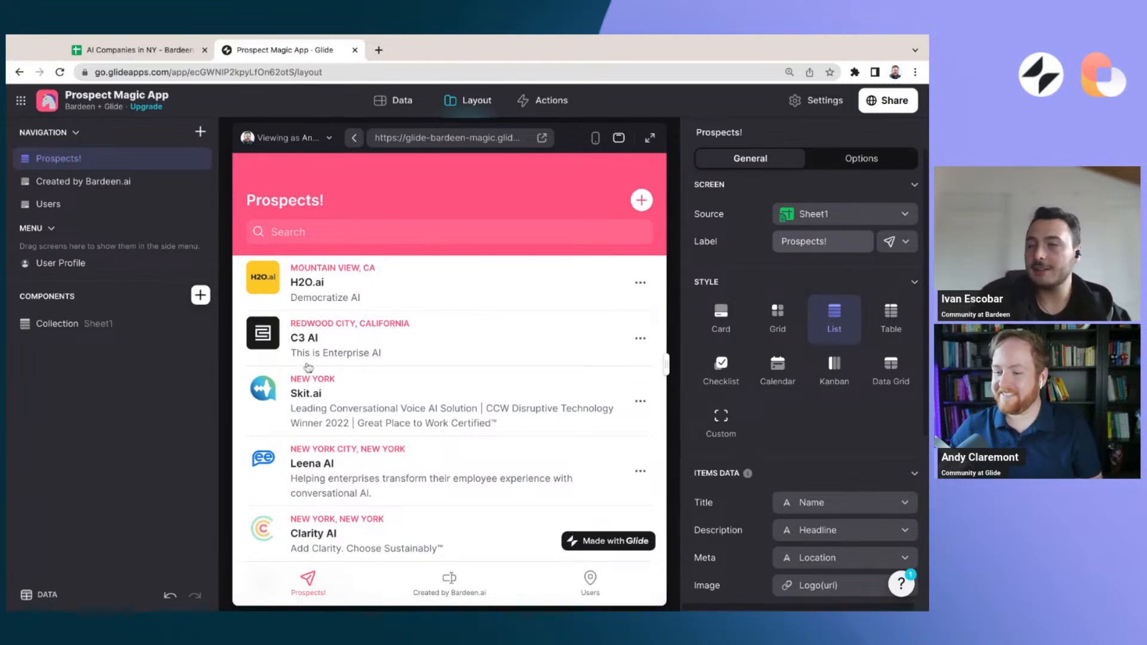
Hide the Created by Bardeen.ai screen from the app's navigation
{"action": "left_click", "coordinate": [141, 393]}
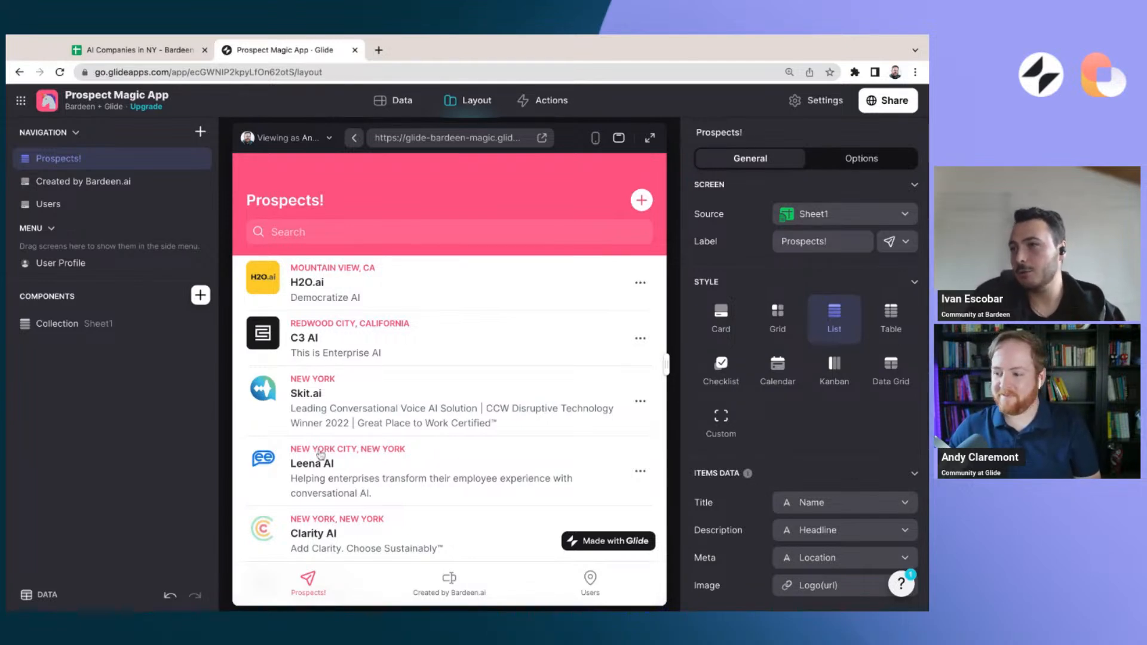
{"action": "left_click", "coordinate": [131, 181]}
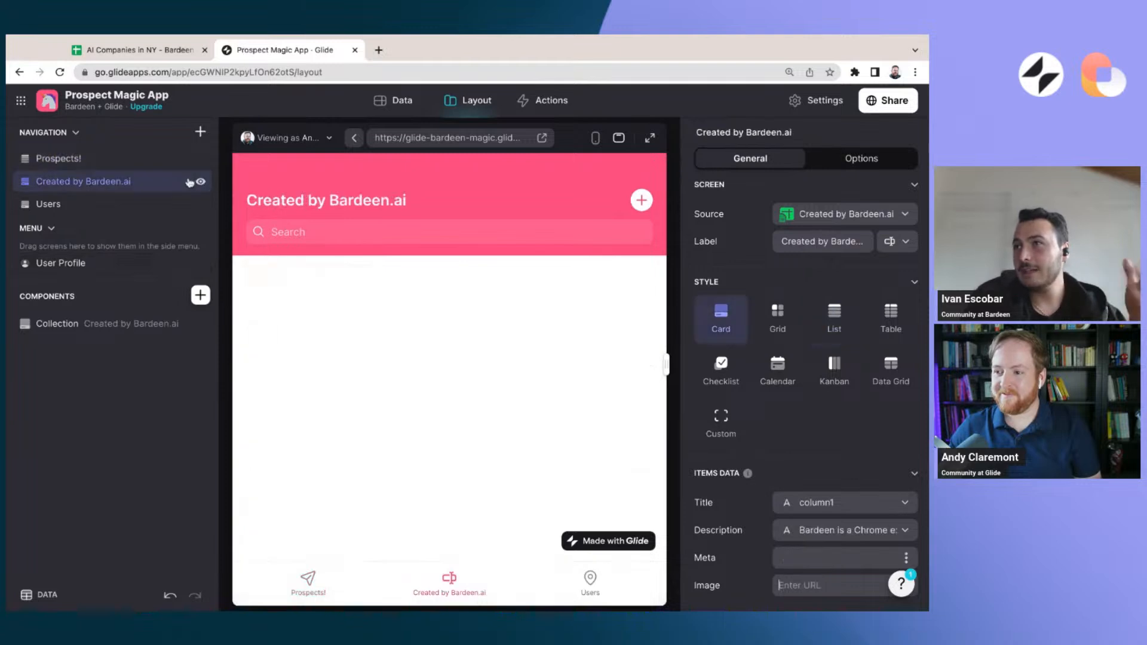
{"action": "left_click", "coordinate": [200, 181]}
{"action": "left_click", "coordinate": [99, 161]}
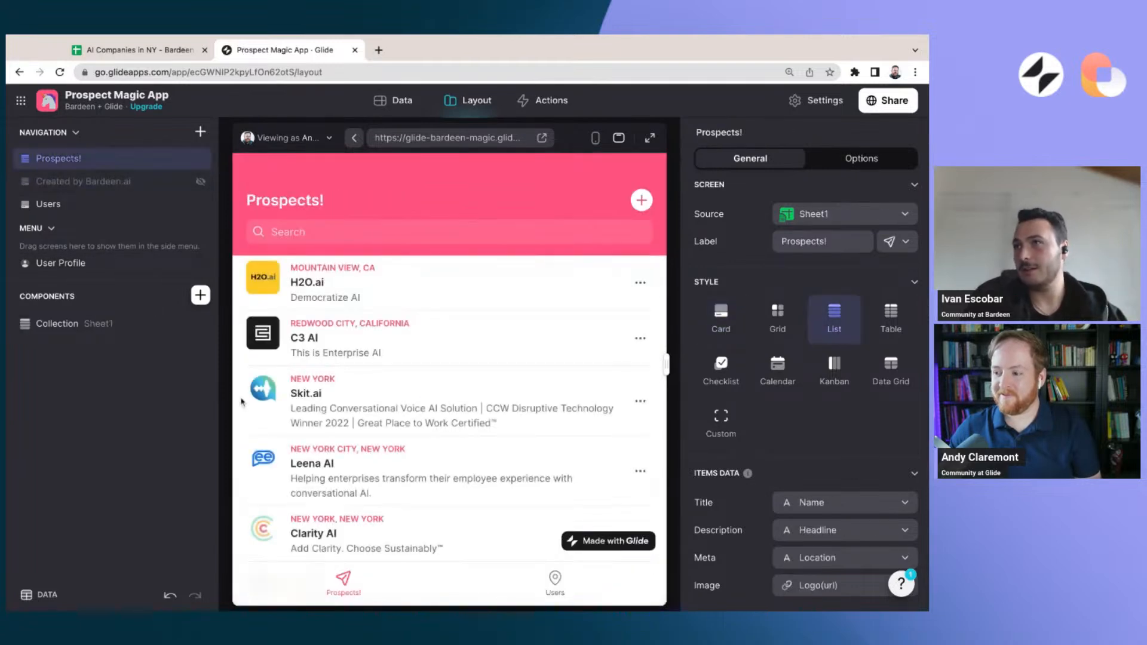
{"action": "left_click", "coordinate": [179, 204]}
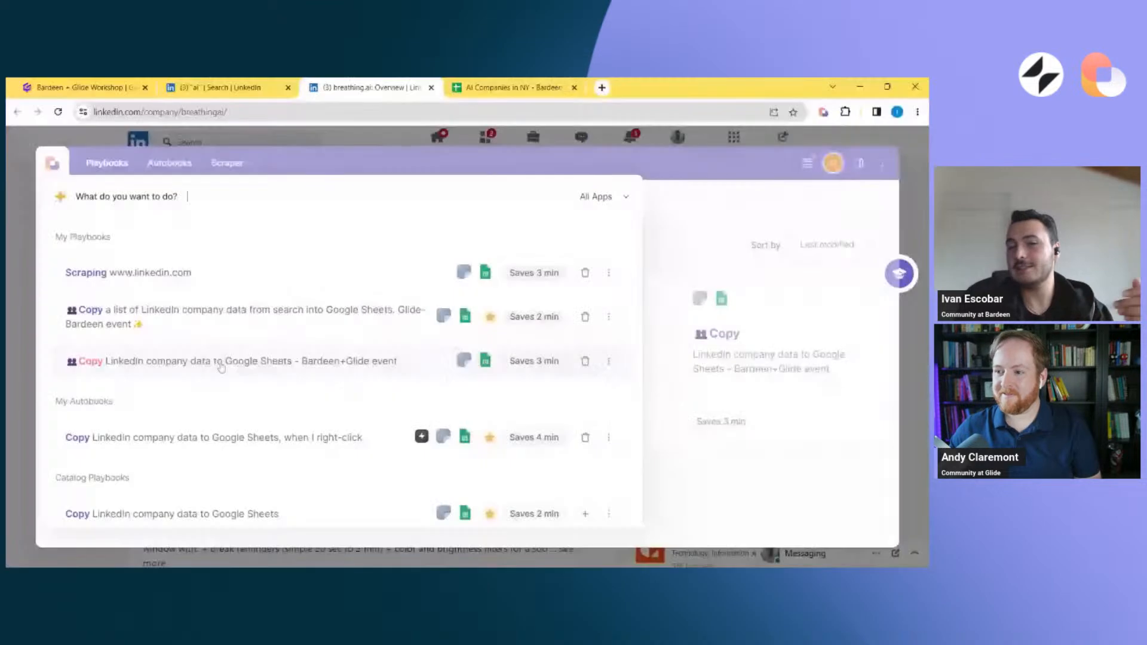
Look over the LinkedIn search results for AI software development companies in the New York City Metropolitan Area
{"action": "left_click", "coordinate": [9, 363]}
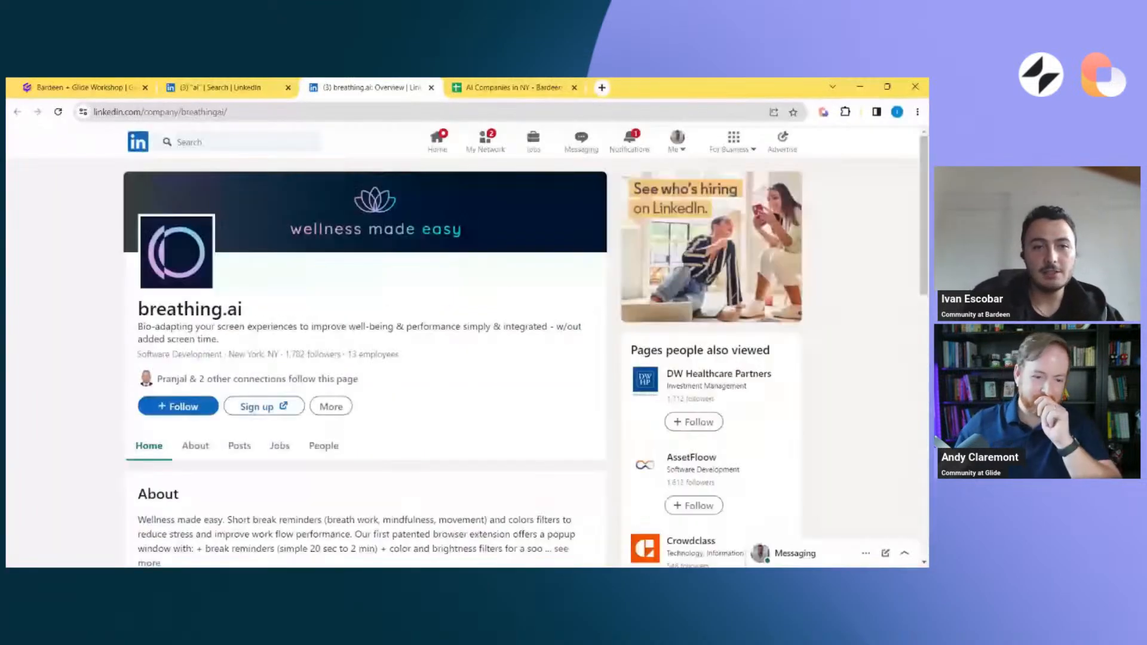
{"action": "scroll", "coordinate": [203, 299], "scroll_direction": "down", "scroll_amount": 20}
{"action": "left_click", "coordinate": [266, 82]}
{"action": "scroll", "coordinate": [384, 317], "scroll_direction": "down", "scroll_amount": 3}
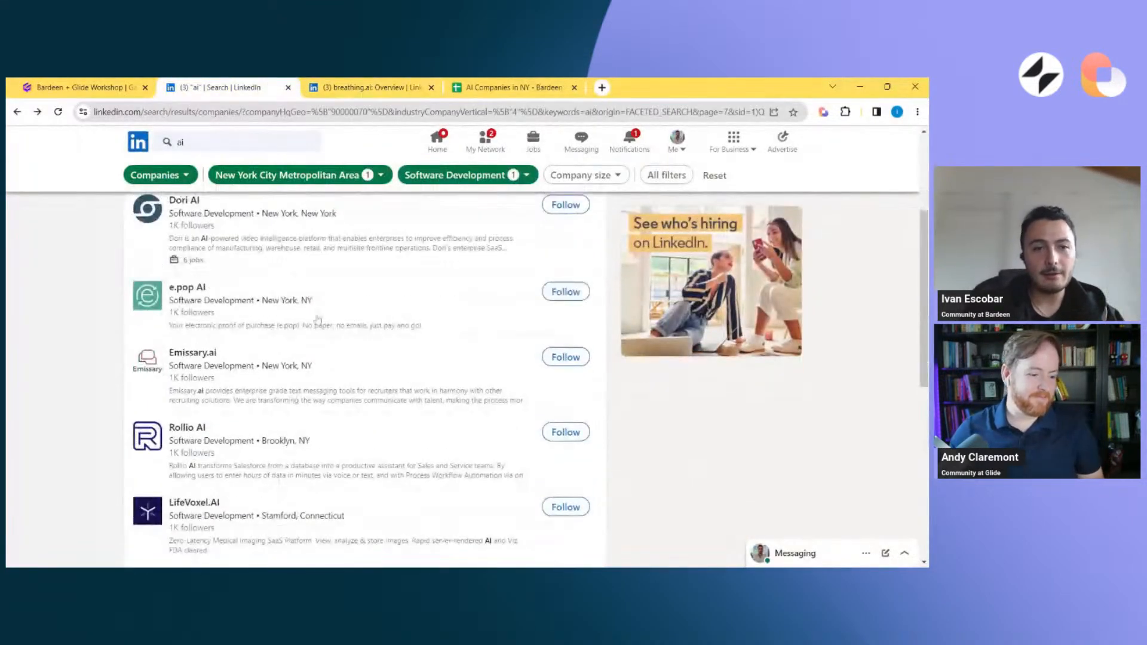
{"action": "scroll", "coordinate": [183, 221], "scroll_direction": "up", "scroll_amount": 2}
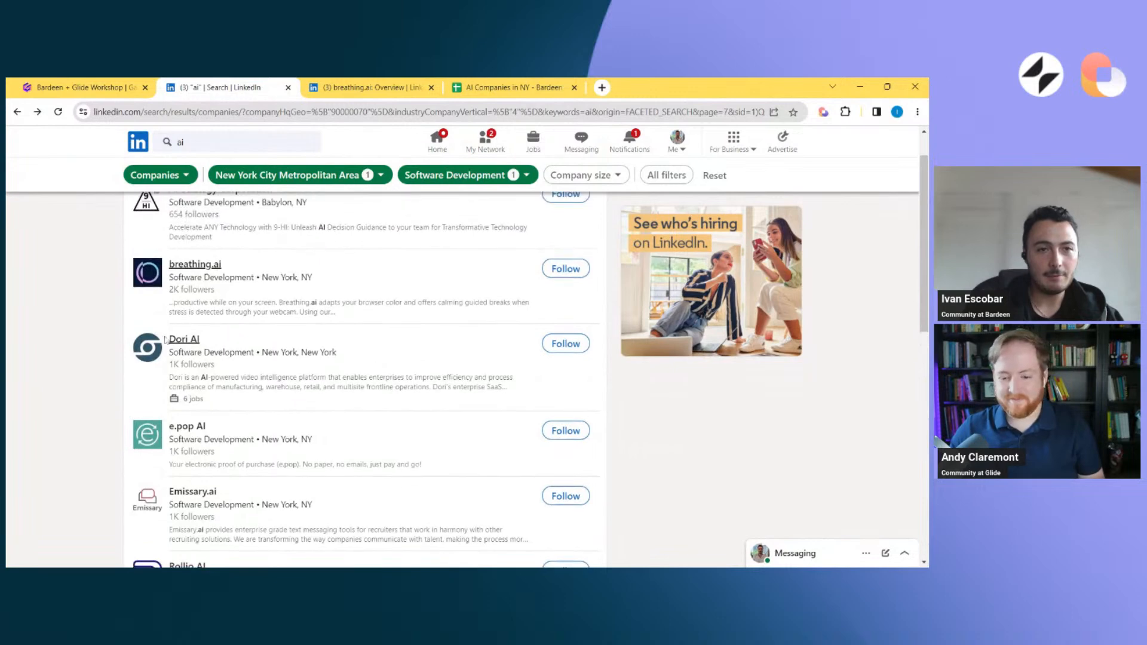
Browse the posts in the LinkedIn home feed, and go back to the breathing.ai company page
{"action": "left_click", "coordinate": [441, 140]}
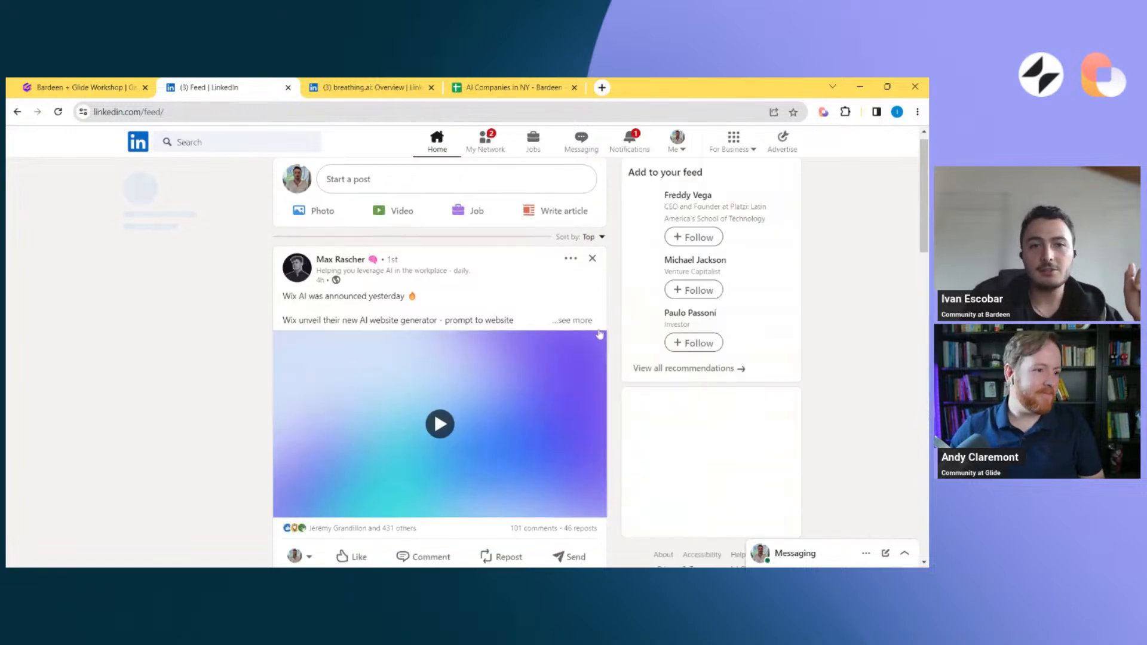
{"action": "left_click", "coordinate": [585, 323]}
{"action": "scroll", "coordinate": [444, 368], "scroll_direction": "down", "scroll_amount": 10}
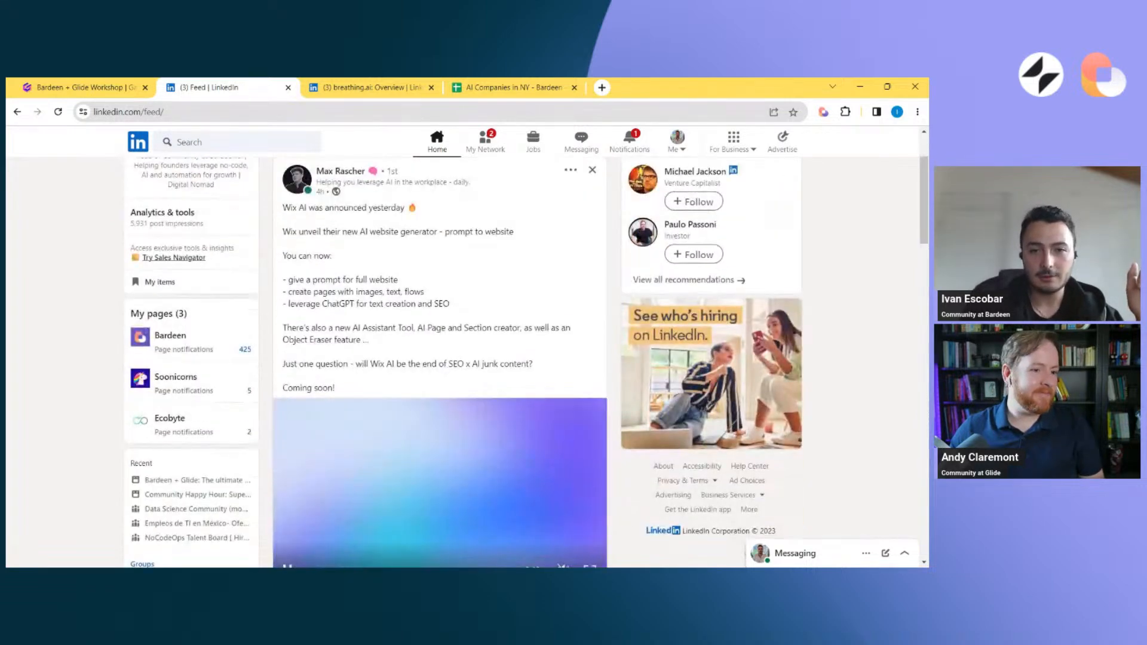
{"action": "scroll", "coordinate": [320, 292], "scroll_direction": "down", "scroll_amount": 5}
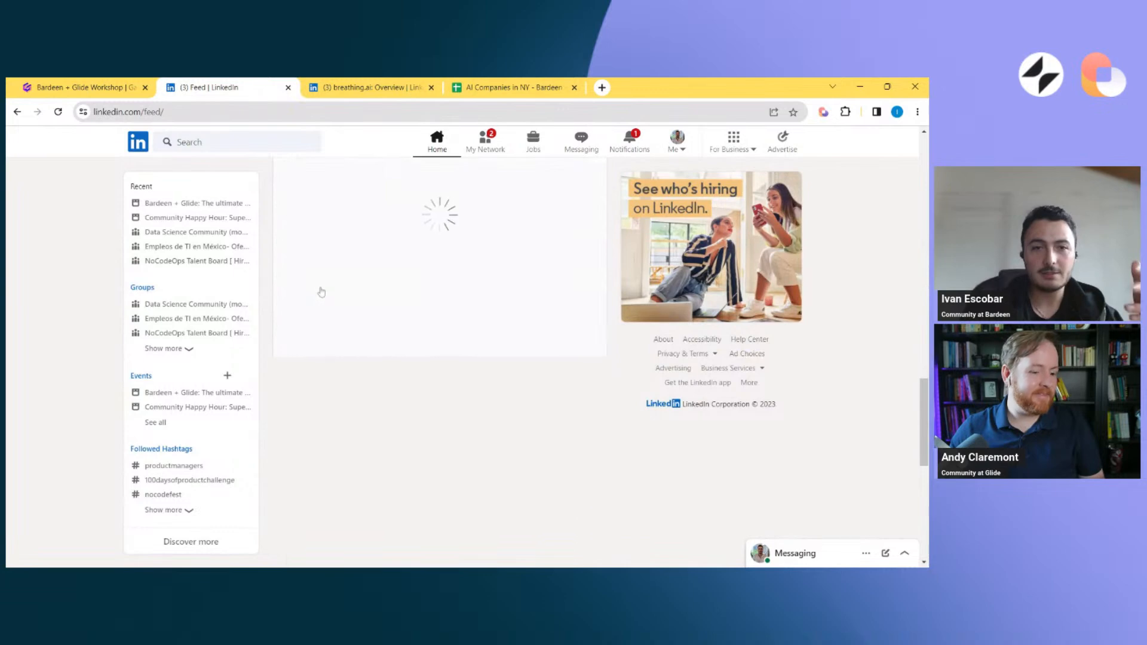
{"action": "scroll", "coordinate": [356, 326], "scroll_direction": "down", "scroll_amount": 5}
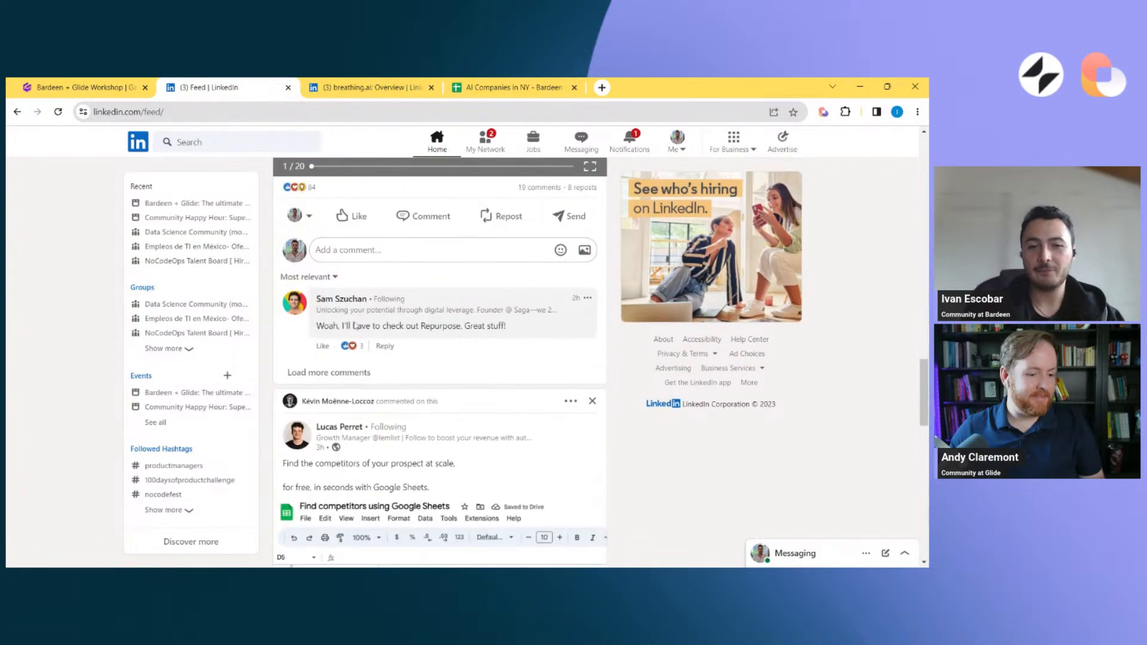
{"action": "left_click", "coordinate": [362, 85]}
{"action": "scroll", "coordinate": [366, 291], "scroll_direction": "up", "scroll_amount": 10}
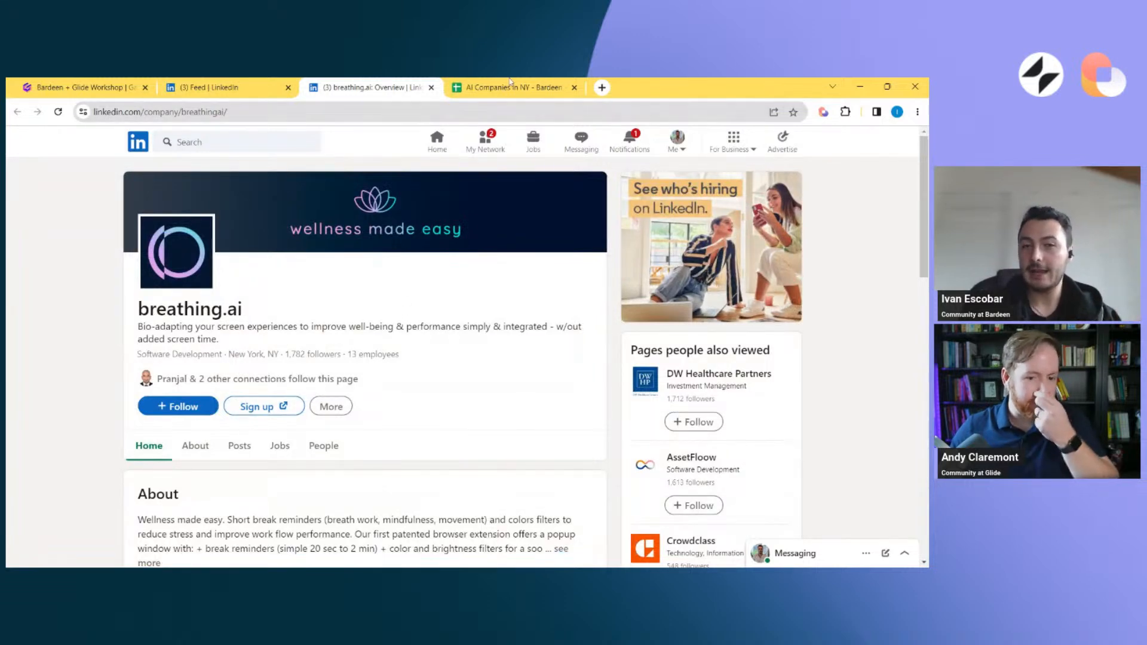
Check the end of the company list in the AI Companies in NY spreadsheet for a breathing.ai entry
{"action": "key", "text": "ctrl+Tab"}
{"action": "key", "text": "ctrl+Down"}
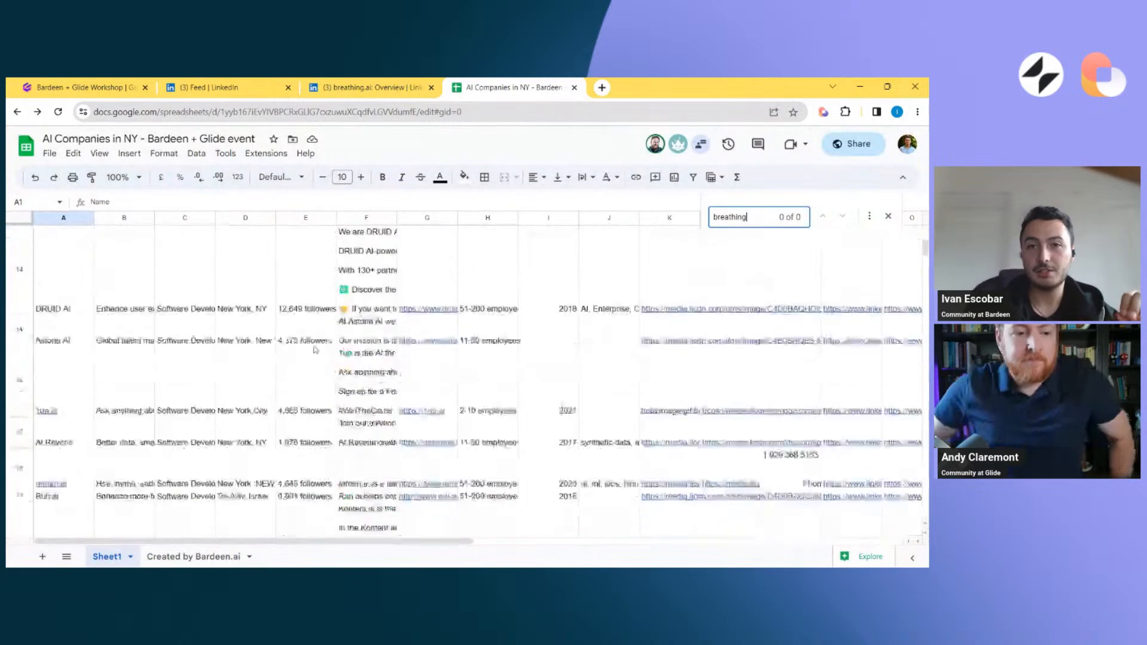
{"action": "key", "text": "Down"}
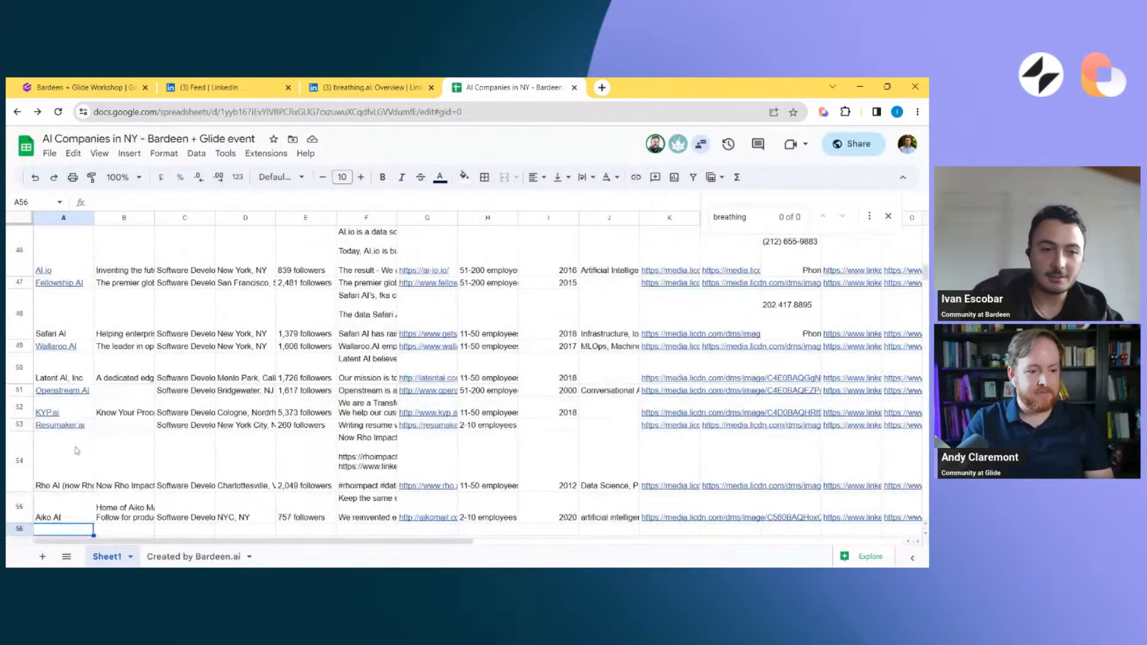
{"action": "type", "text": "BREATING"}
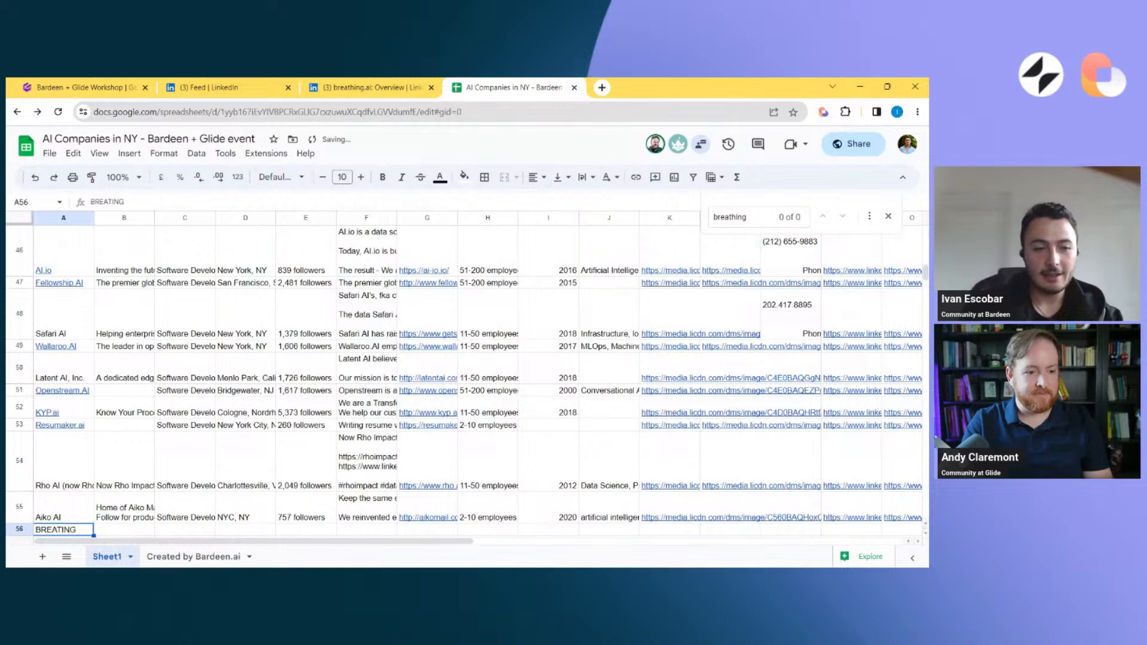
{"action": "key", "text": "Escape"}
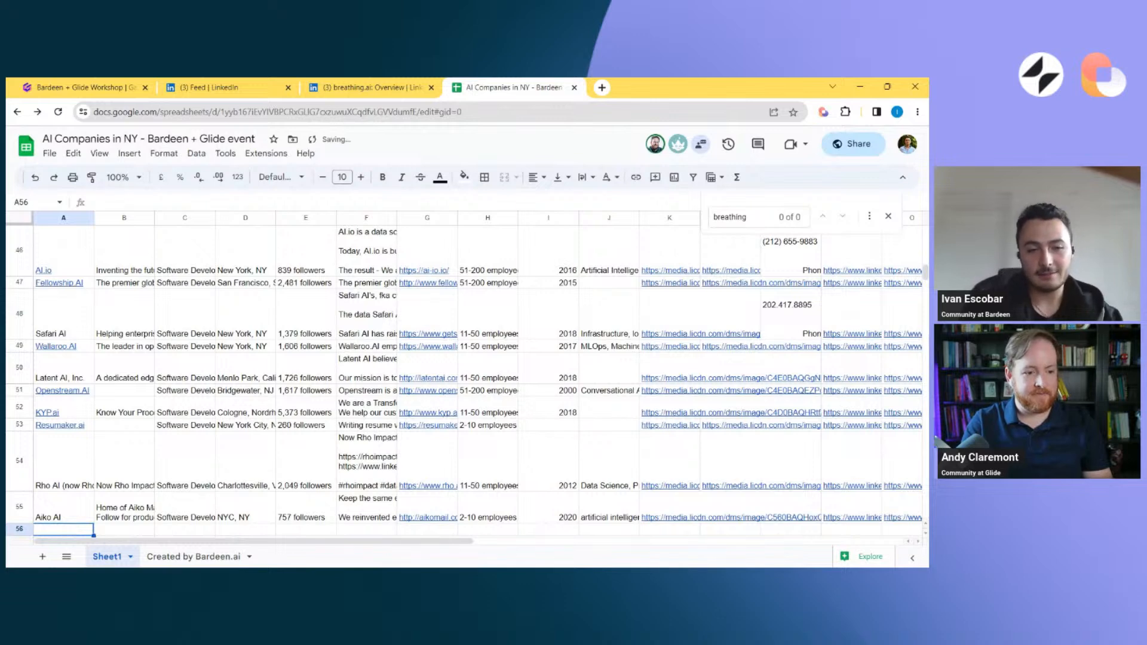
Review the scraper and Google Sheets actions of the "Copy LinkedIn company data to Google Sheets" playbook in Bardeen's builder
{"action": "key", "text": "ctrl+shift+Tab"}
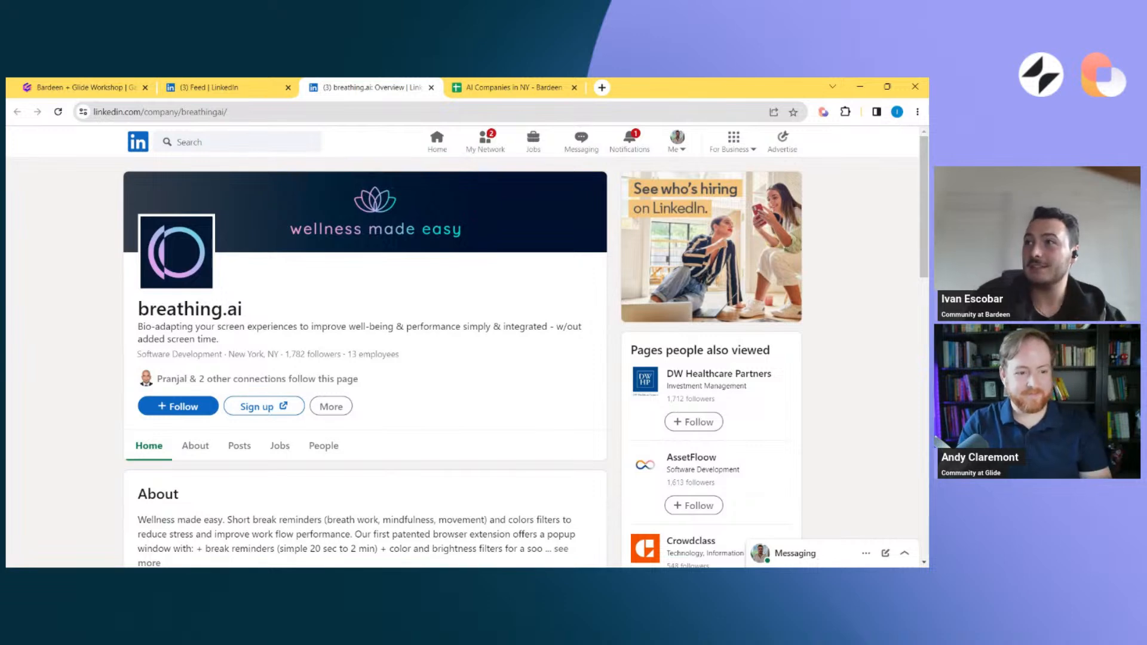
{"action": "left_click", "coordinate": [825, 116]}
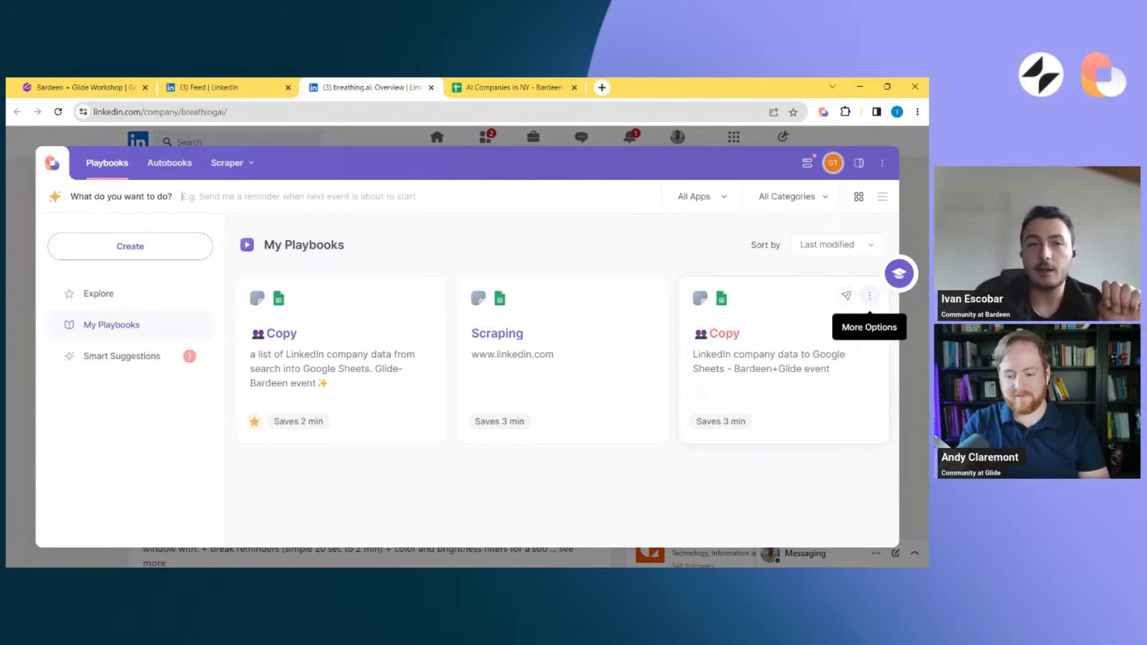
{"action": "left_click", "coordinate": [847, 297]}
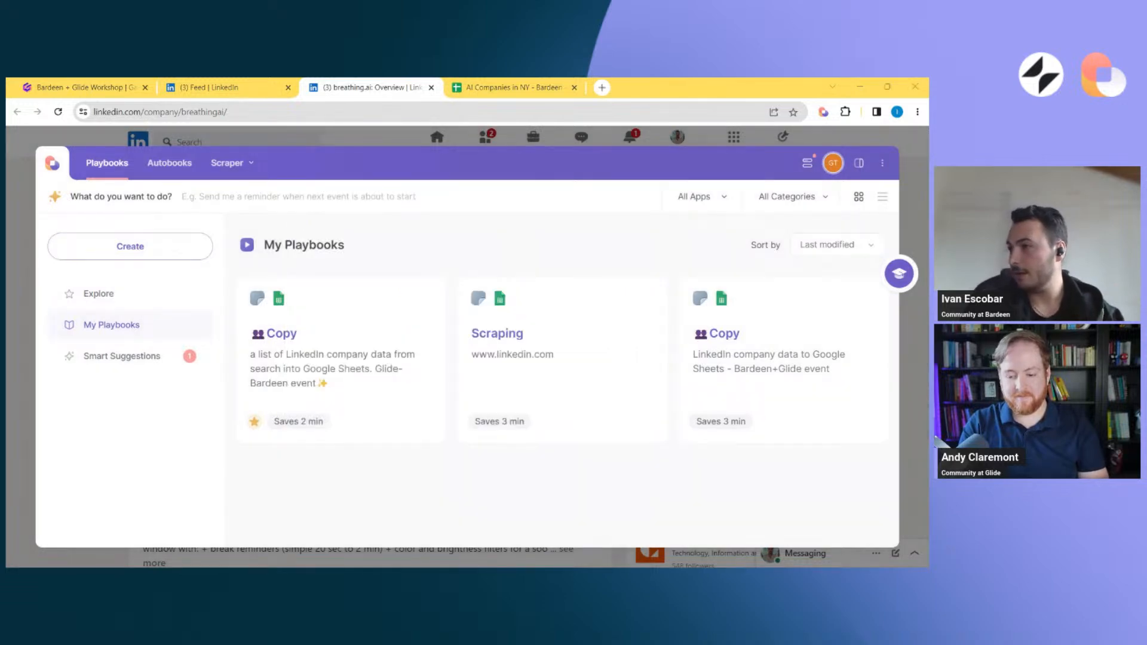
{"action": "left_click", "coordinate": [871, 297]}
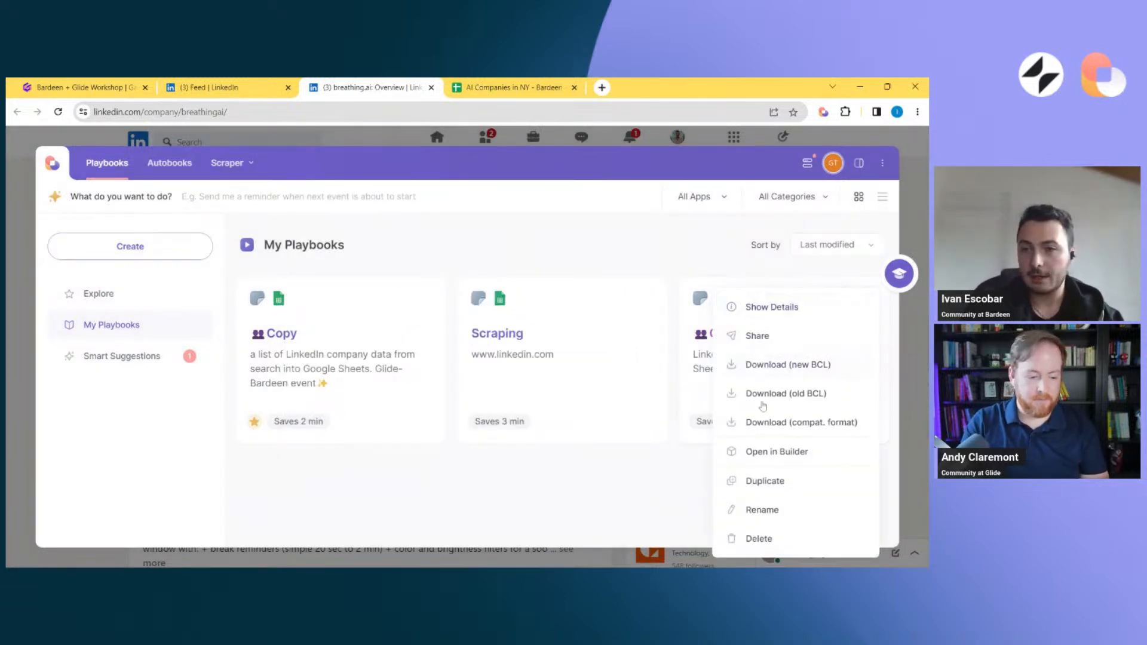
{"action": "left_click", "coordinate": [771, 453]}
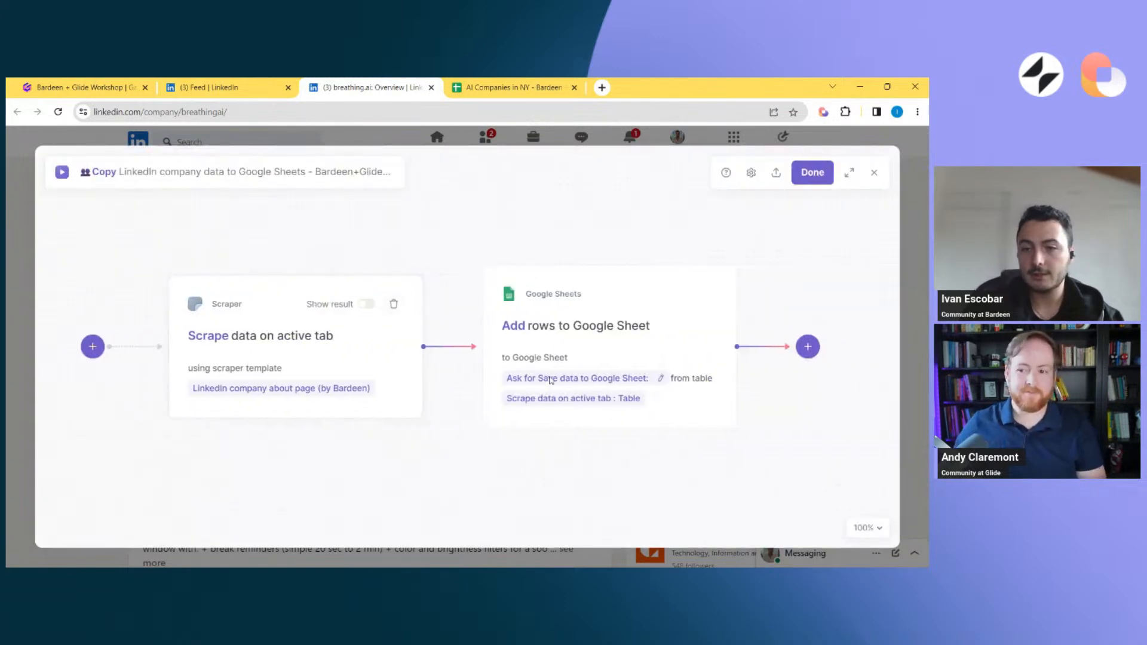
{"action": "left_click", "coordinate": [258, 360]}
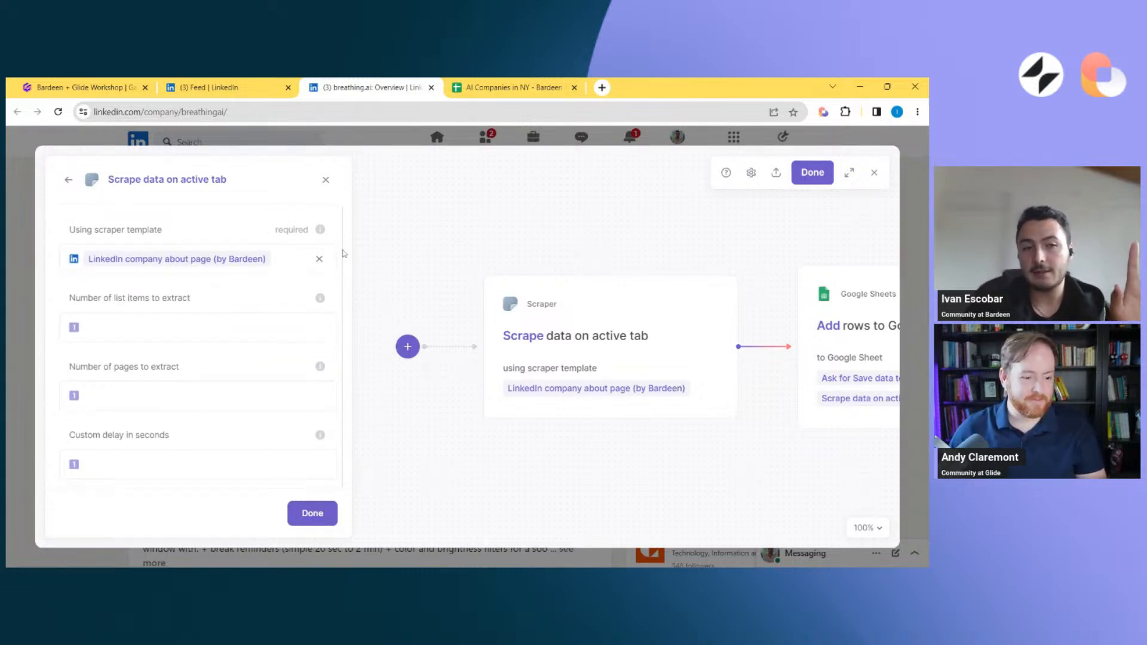
{"action": "scroll", "coordinate": [372, 327], "scroll_direction": "right", "scroll_amount": 5}
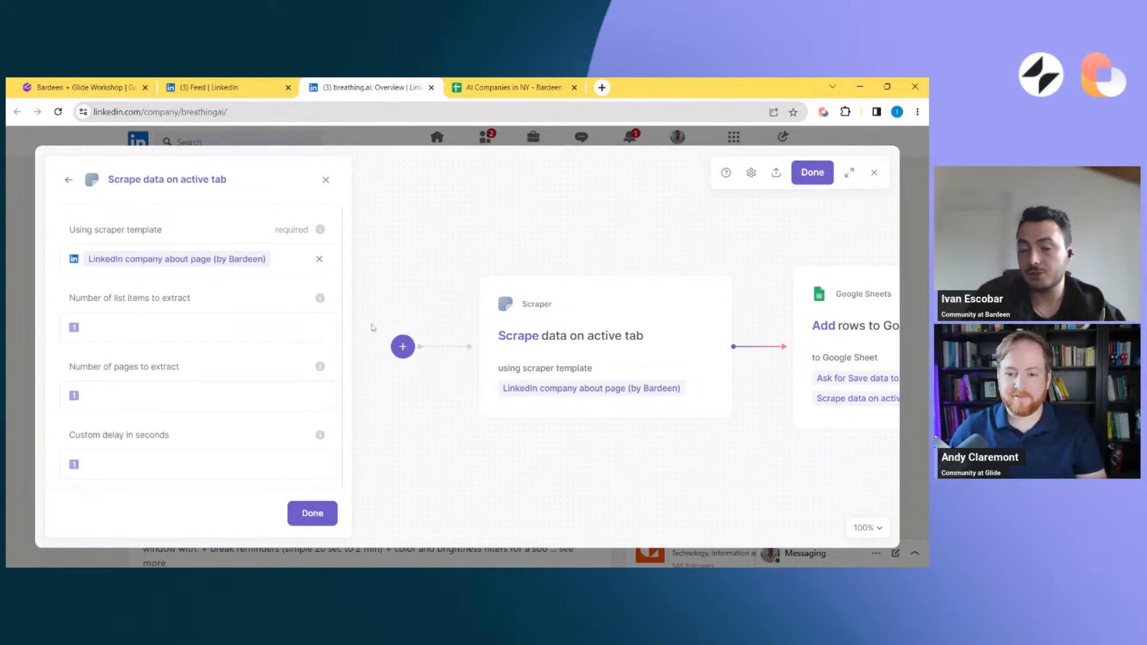
{"action": "left_click", "coordinate": [327, 183]}
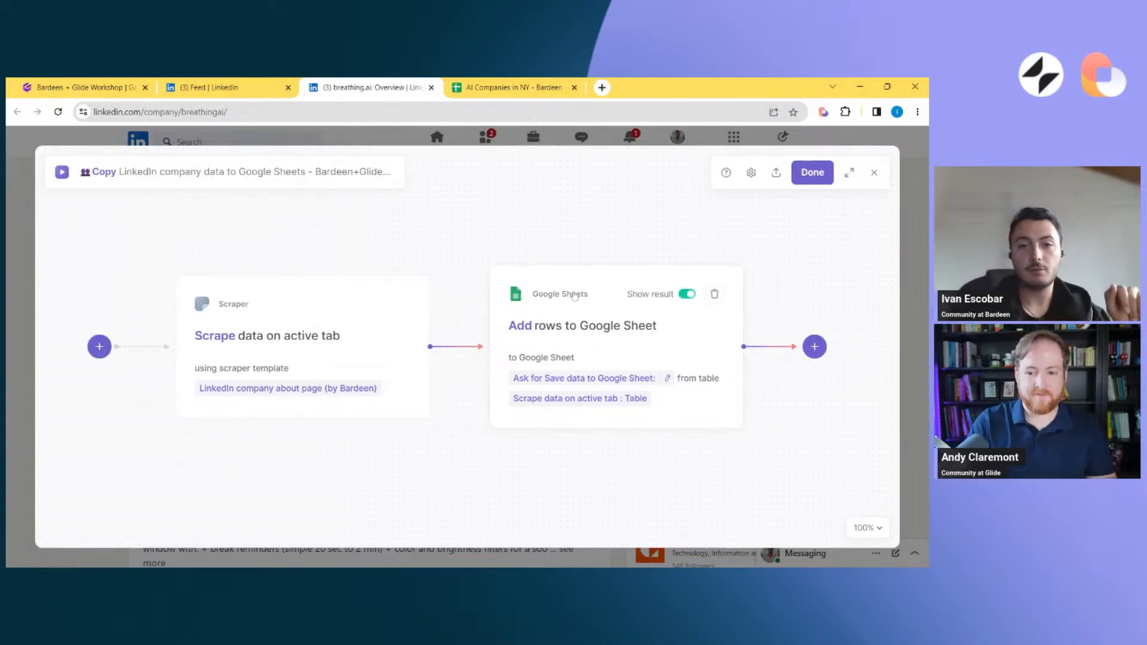
{"action": "left_click", "coordinate": [523, 336]}
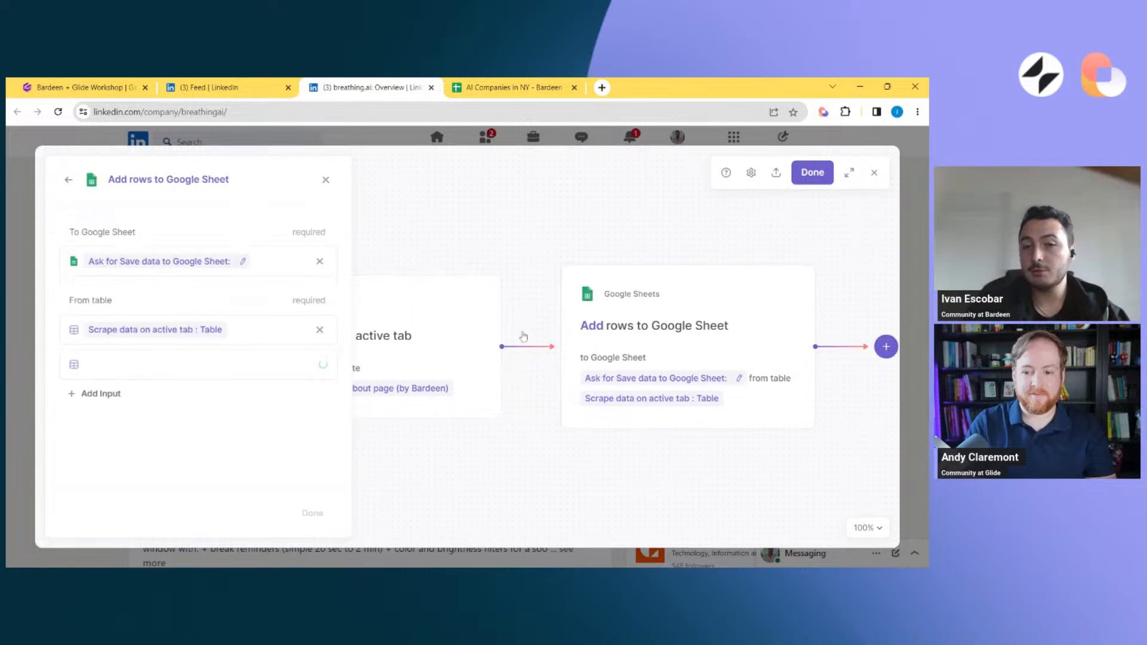
{"action": "left_click", "coordinate": [875, 172]}
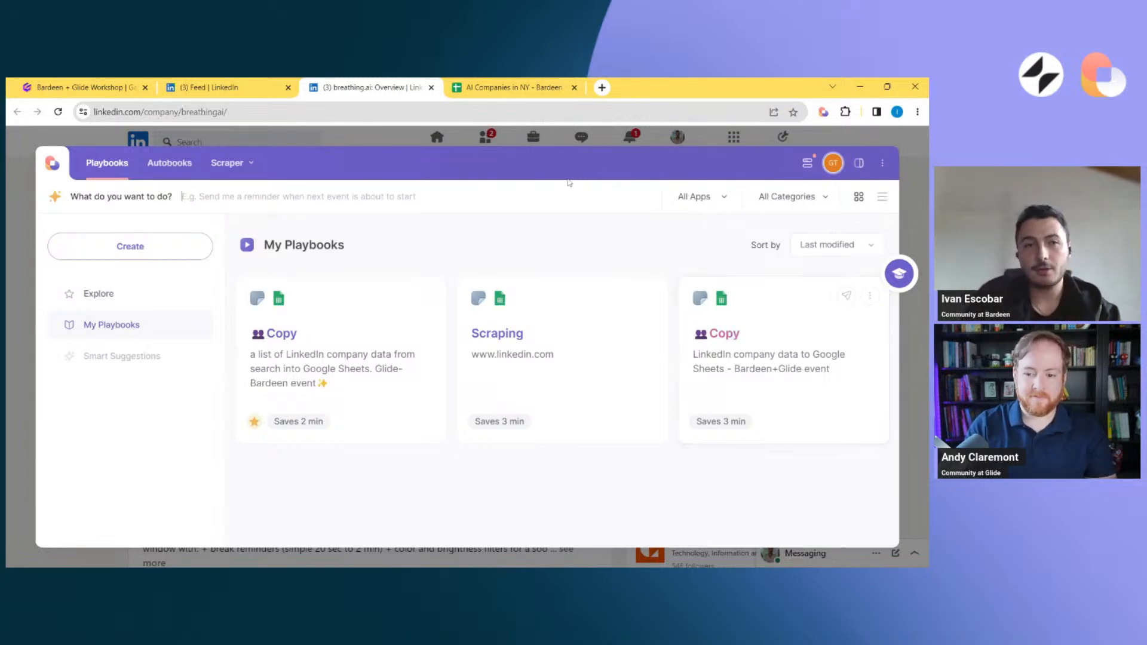
Open breathing.ai's LinkedIn About page and launch the "Copy LinkedIn company data to Google Sheets" playbook on it
{"action": "left_click", "coordinate": [536, 140]}
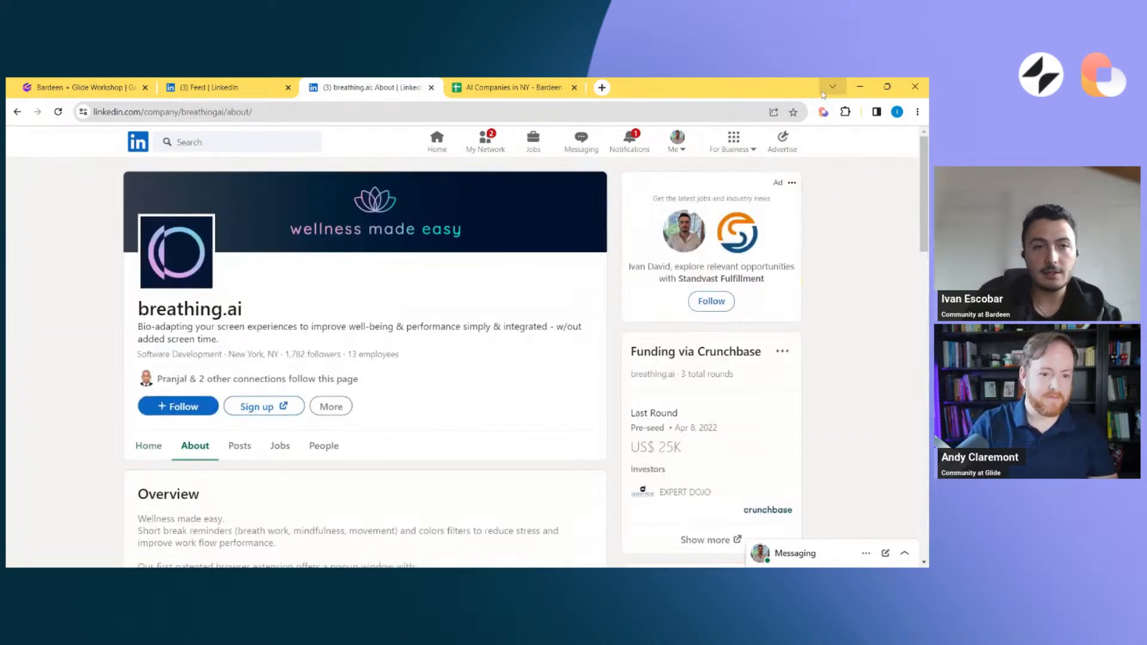
{"action": "left_click", "coordinate": [824, 112]}
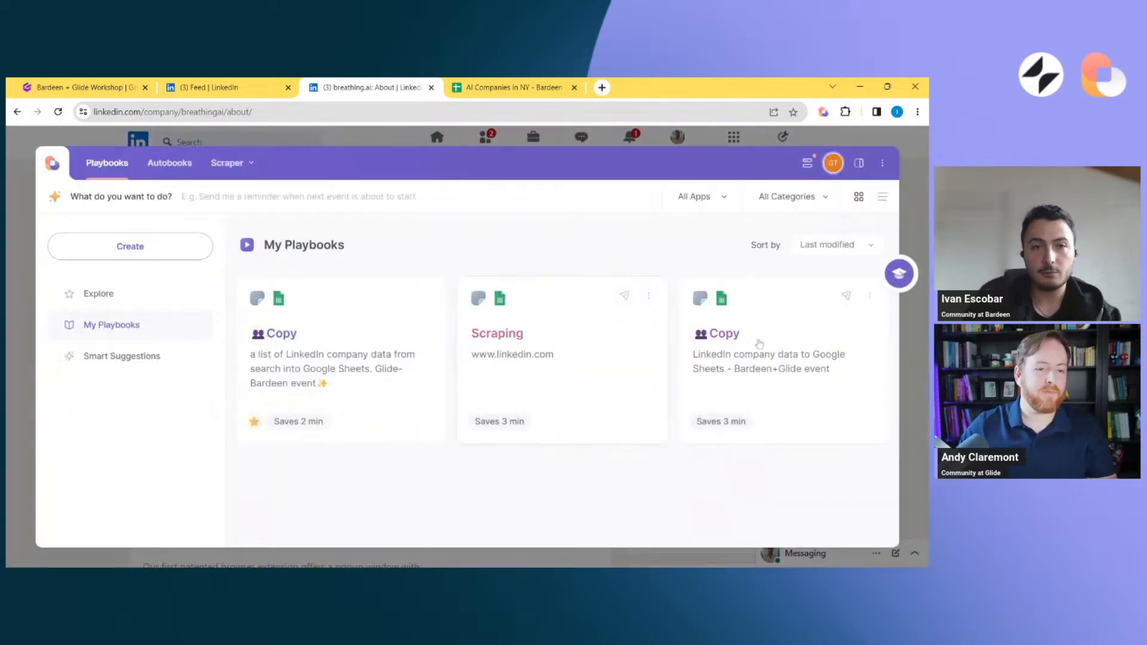
{"action": "left_click", "coordinate": [755, 342]}
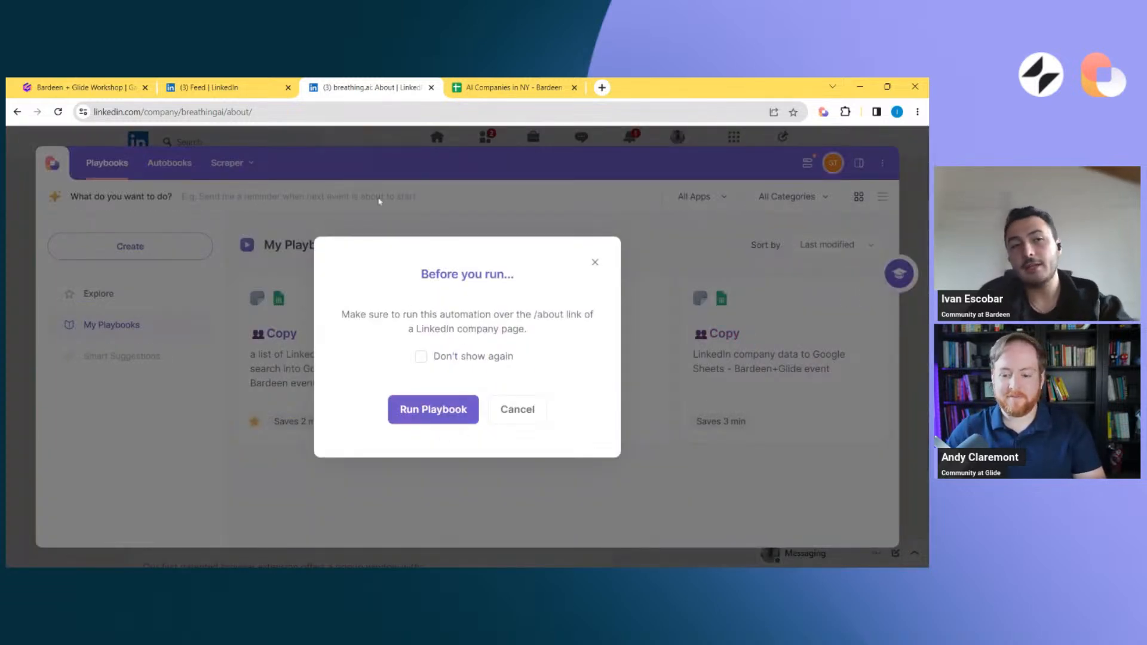
{"action": "double_click", "coordinate": [285, 112]}
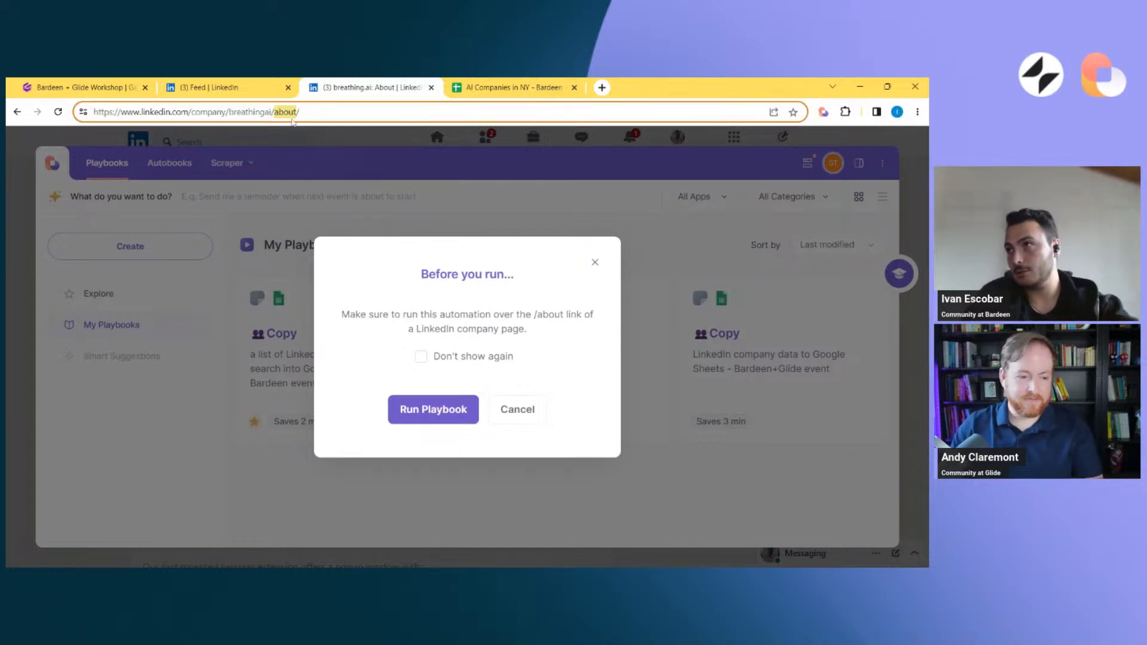
{"action": "left_click", "coordinate": [447, 410]}
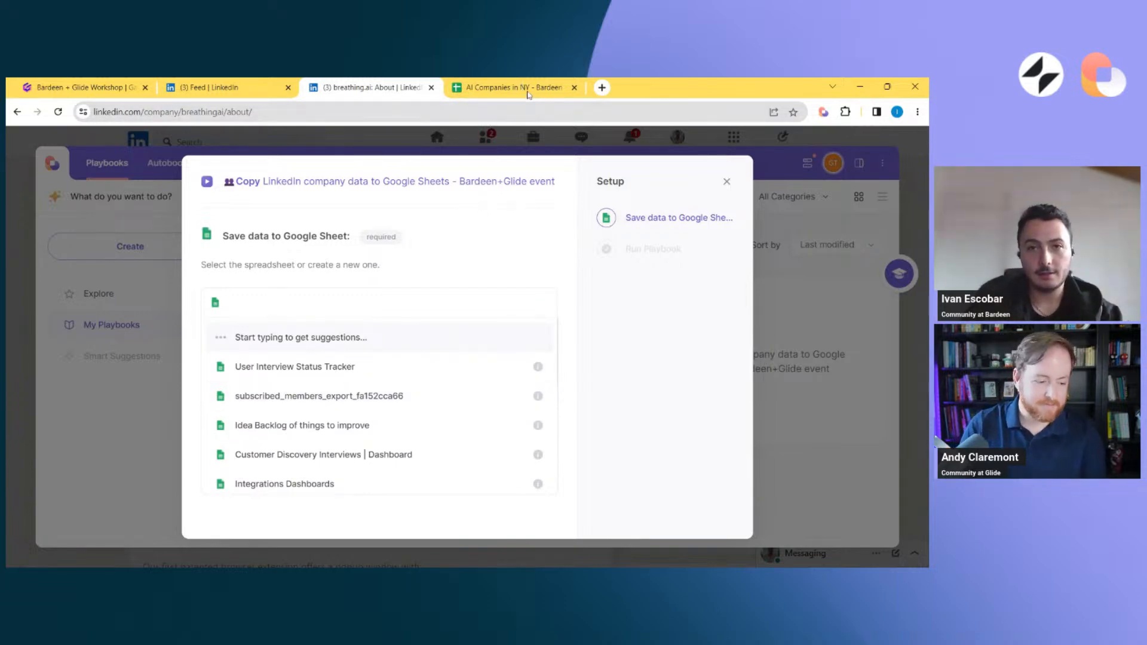
Run the playbook with "AI Companies in NY - Bardeen + Glide event" as the destination spreadsheet, remembering that input
{"action": "type", "text": "AI COMP"}
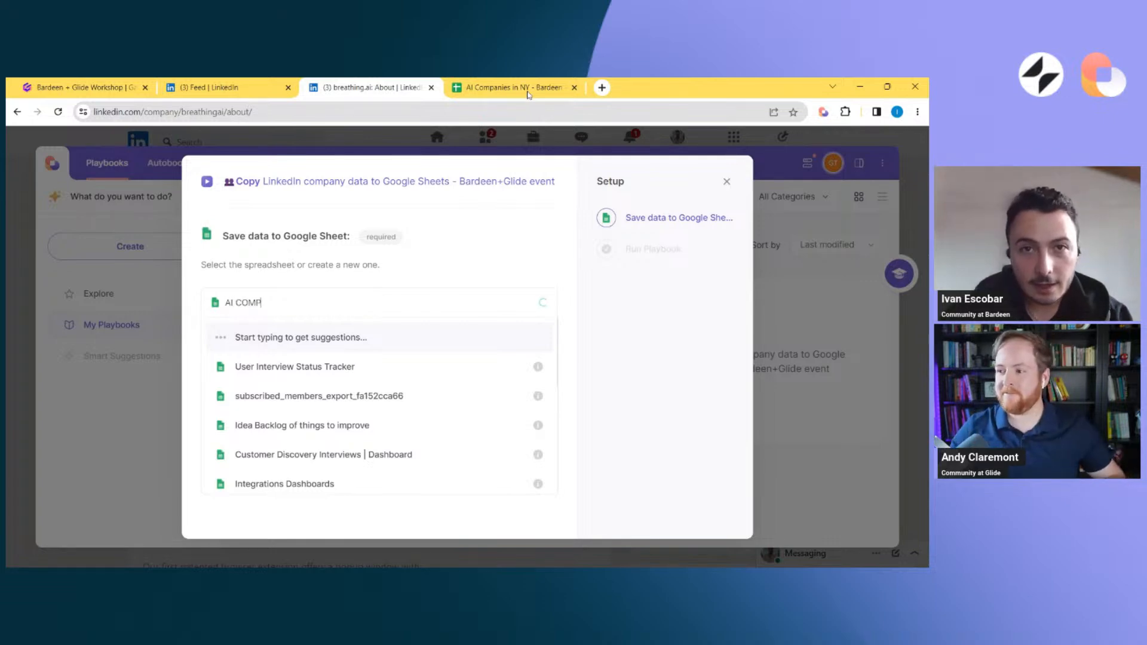
{"action": "type", "text": "ANIES"}
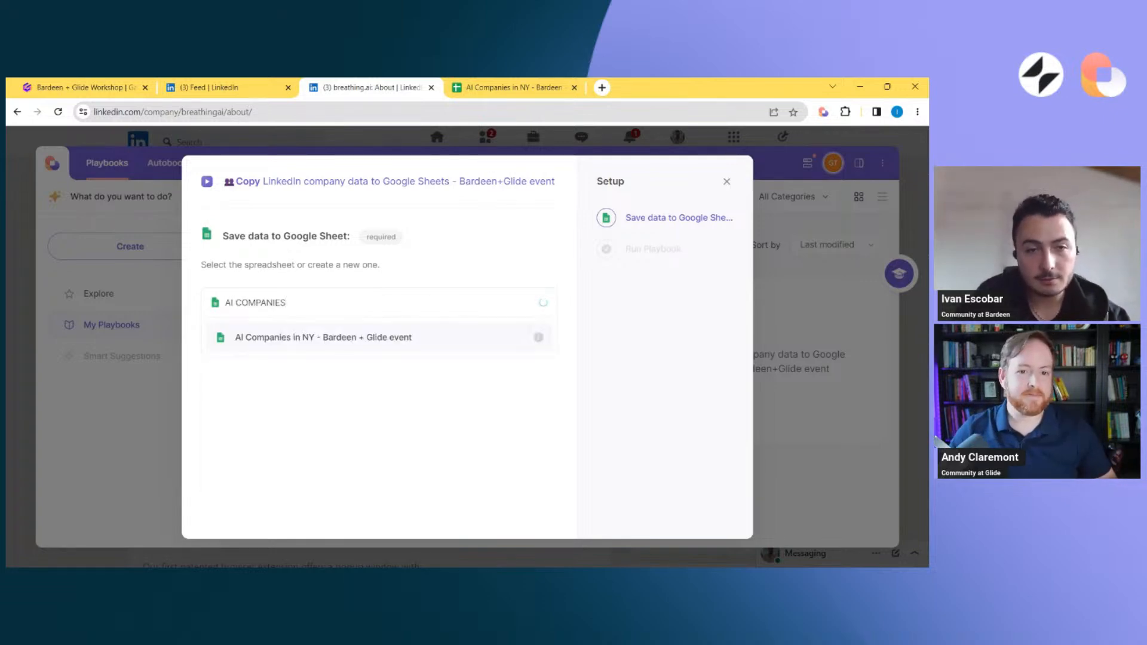
{"action": "left_click", "coordinate": [386, 338]}
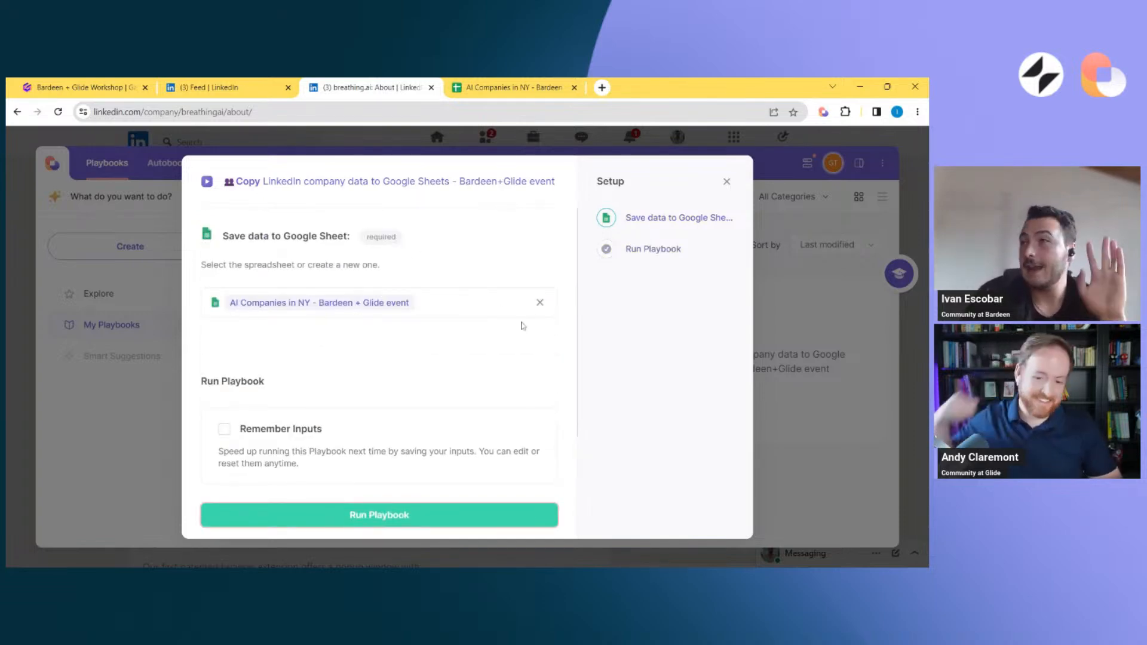
{"action": "left_click", "coordinate": [391, 438]}
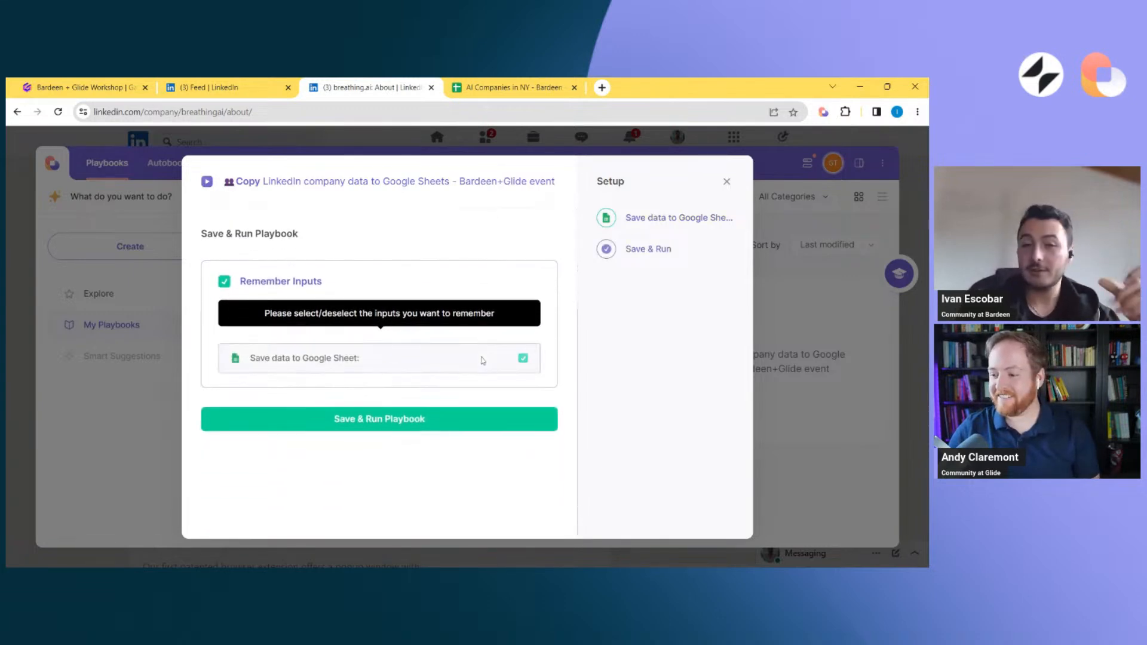
{"action": "scroll", "coordinate": [425, 362], "scroll_direction": "up", "scroll_amount": 2}
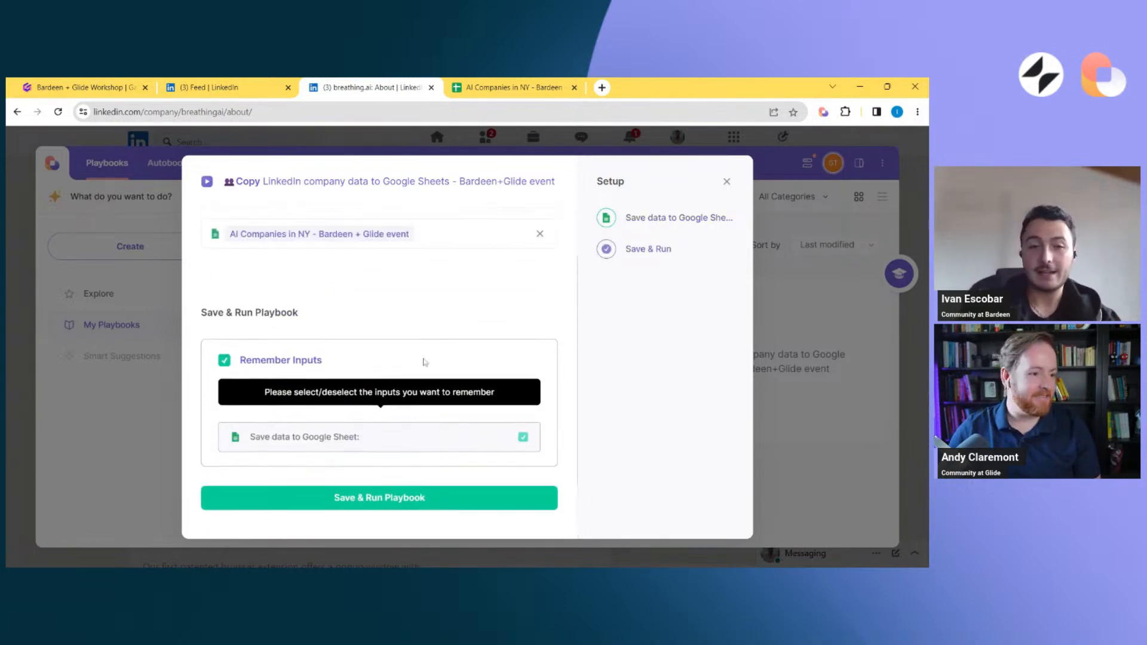
{"action": "scroll", "coordinate": [425, 362], "scroll_direction": "up", "scroll_amount": 2}
{"action": "scroll", "coordinate": [418, 401], "scroll_direction": "down", "scroll_amount": 3}
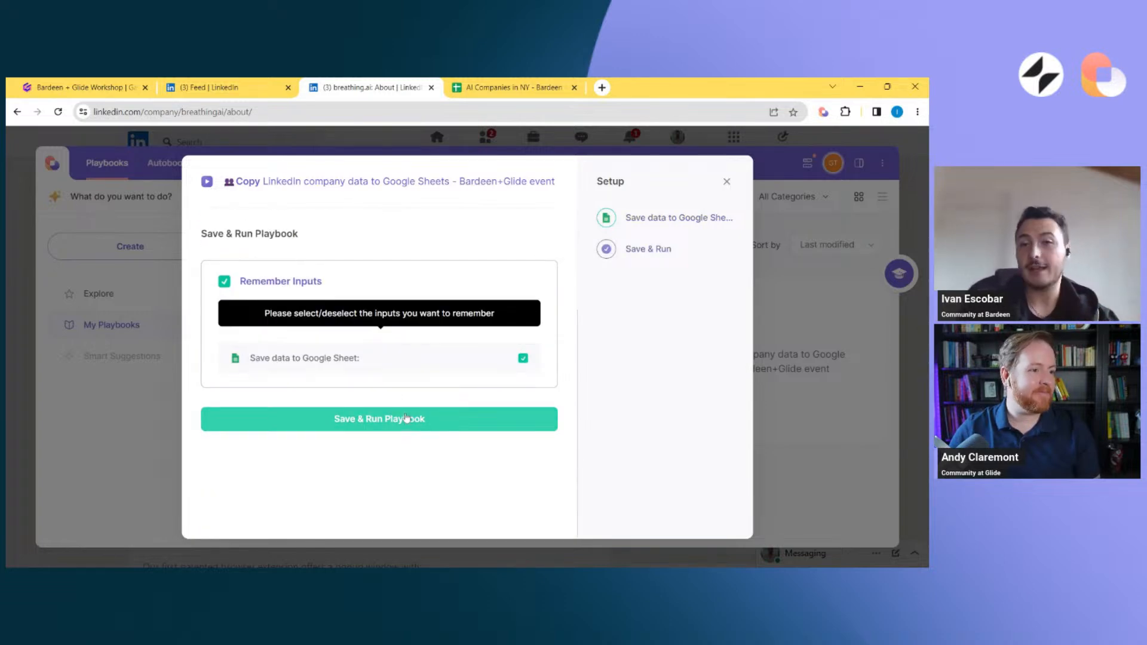
{"action": "left_click", "coordinate": [405, 420]}
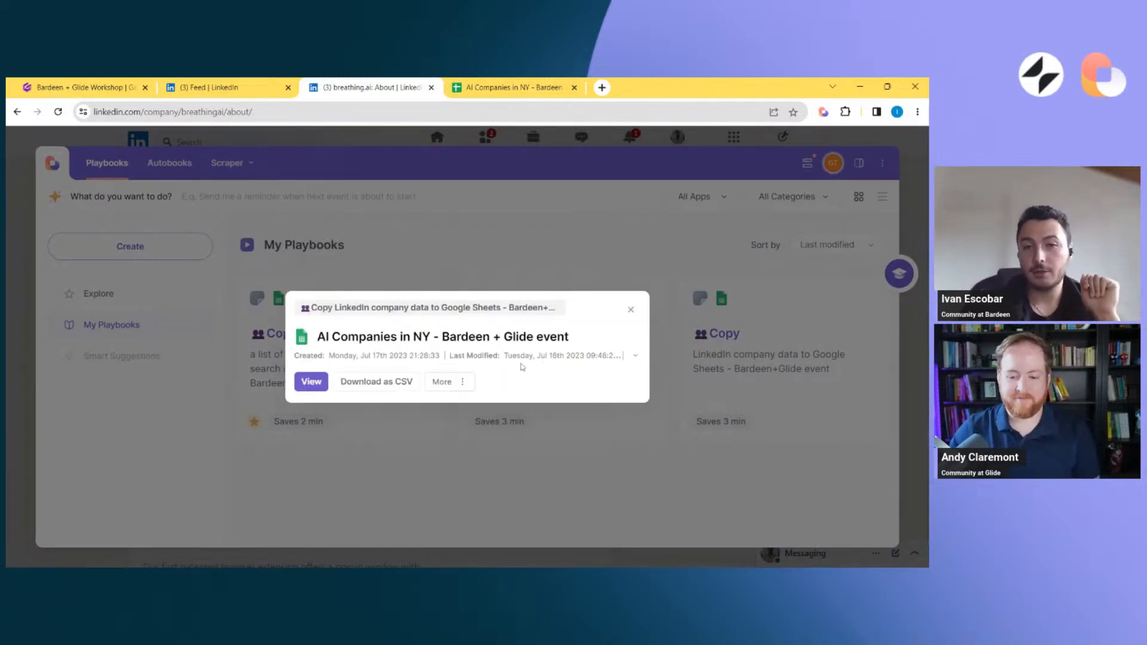
Return to the LinkedIn AI company search results and open the Your AI Tool company page
{"action": "left_click", "coordinate": [252, 87]}
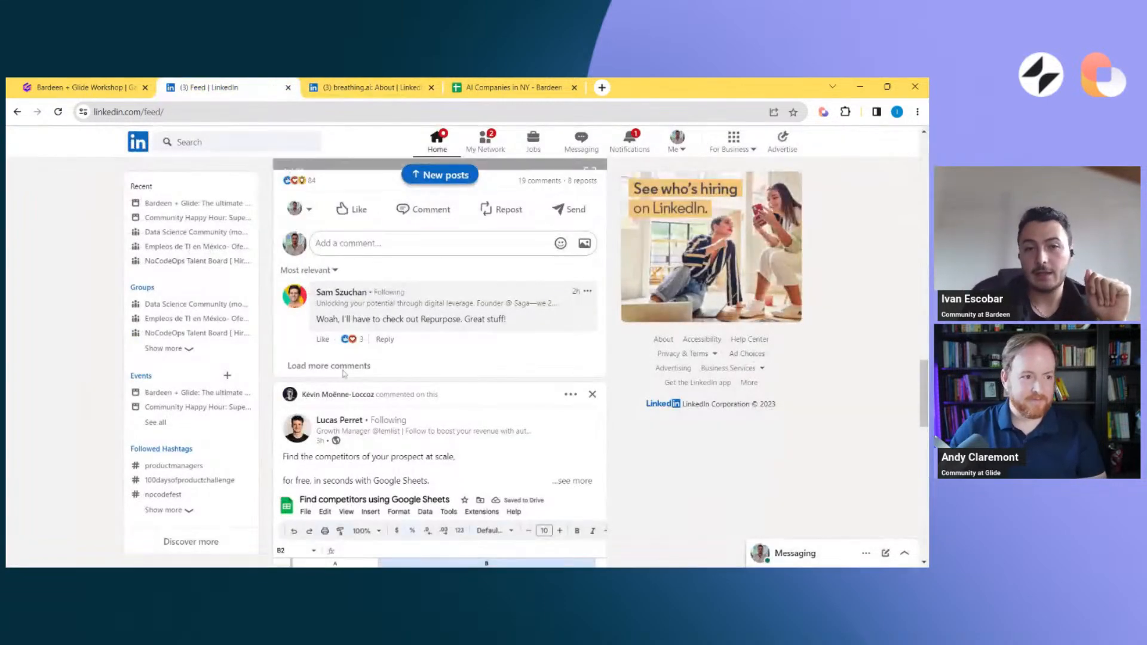
{"action": "left_click", "coordinate": [16, 112]}
{"action": "scroll", "coordinate": [173, 354], "scroll_direction": "down", "scroll_amount": 7}
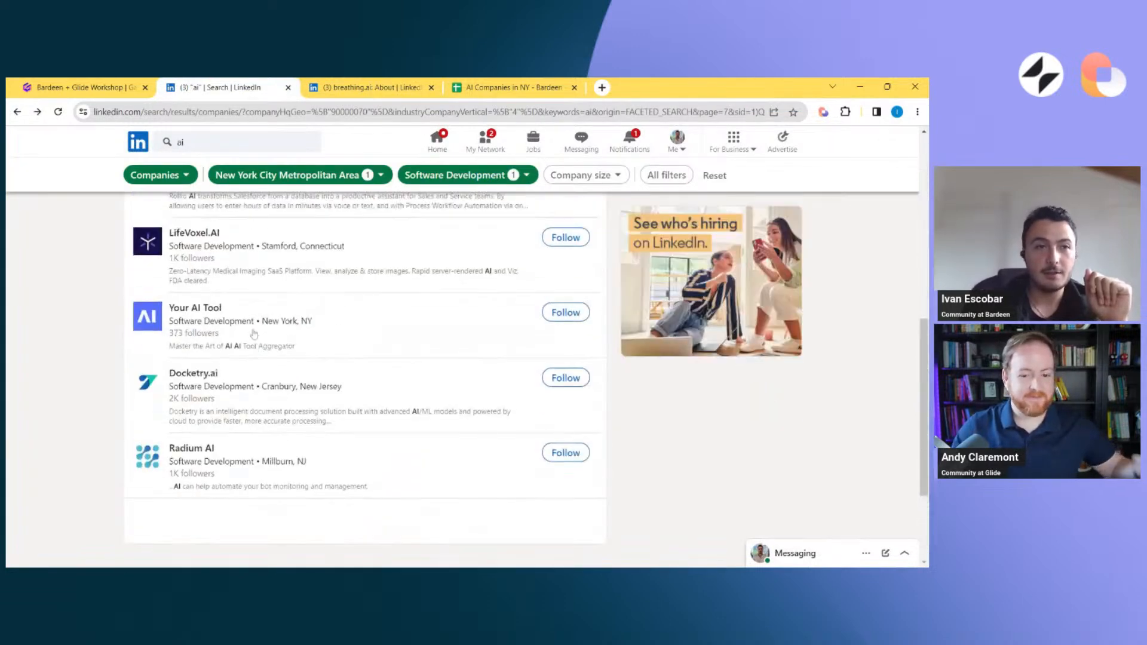
{"action": "left_click", "coordinate": [149, 329]}
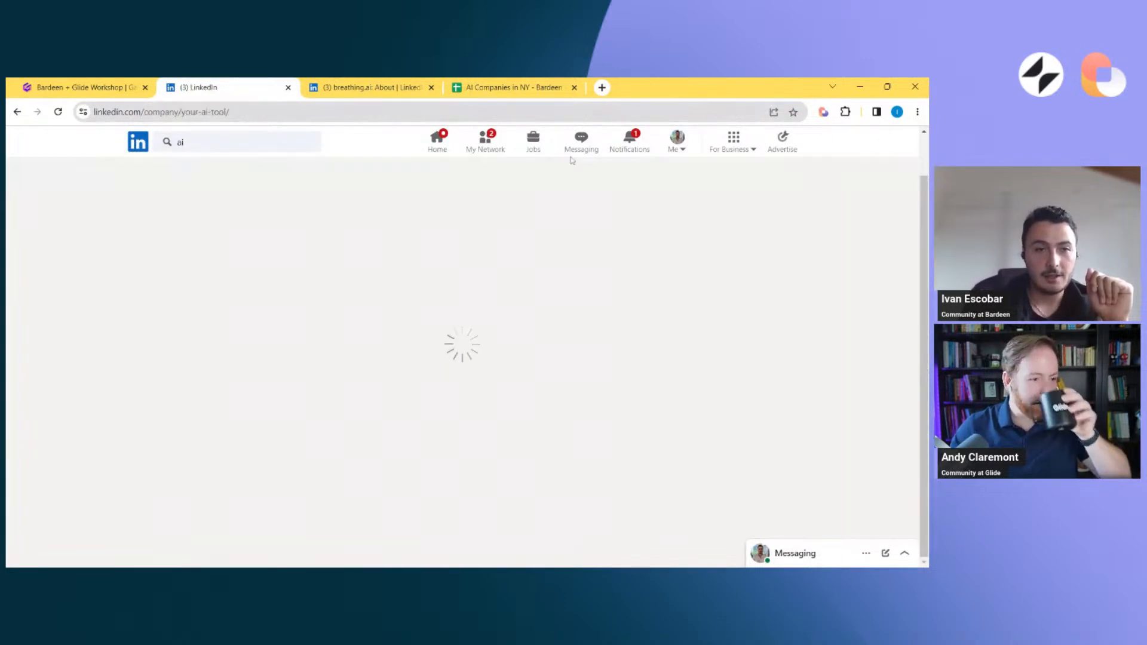
Switch Bardeen to its compact view and try to run the LinkedIn company data playbook on Your AI Tool's overview page, suppressing the pre-run reminder
{"action": "left_click", "coordinate": [826, 113]}
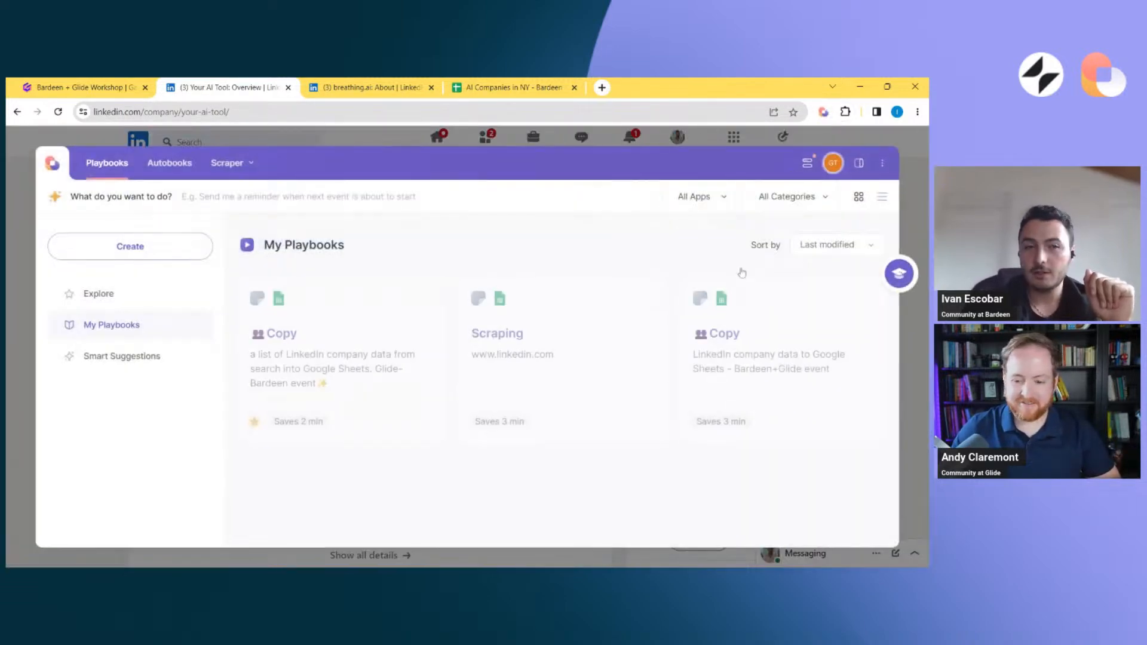
{"action": "left_click", "coordinate": [860, 161]}
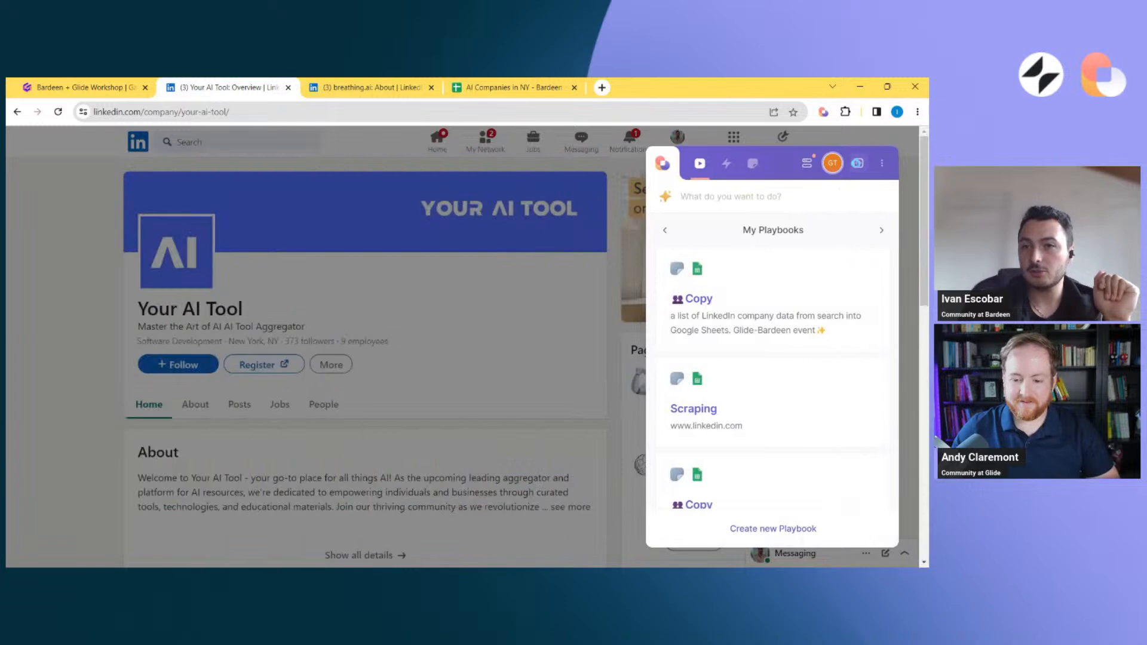
{"action": "scroll", "coordinate": [801, 373], "scroll_direction": "down", "scroll_amount": 1}
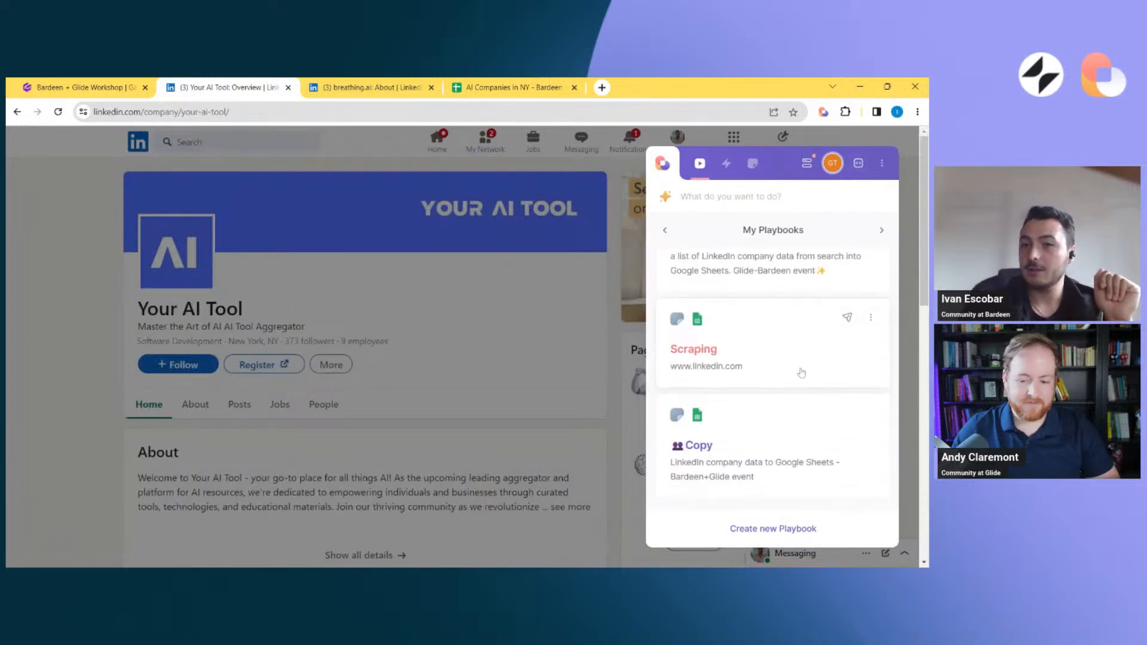
{"action": "left_click", "coordinate": [761, 476]}
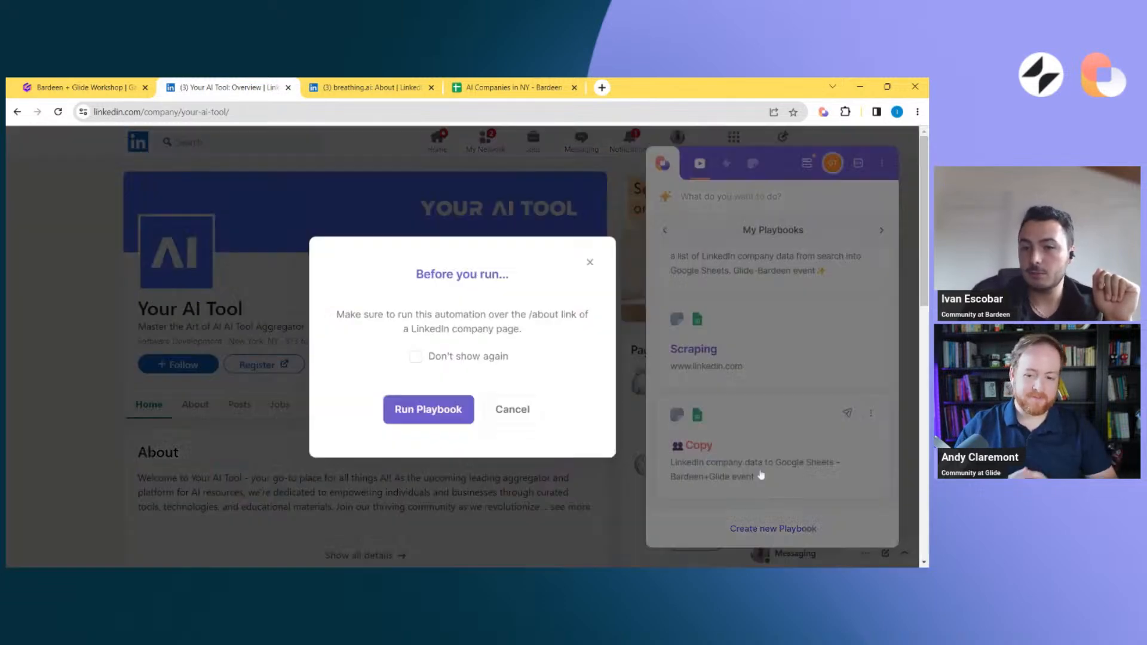
{"action": "left_click", "coordinate": [441, 358]}
{"action": "left_click", "coordinate": [432, 412]}
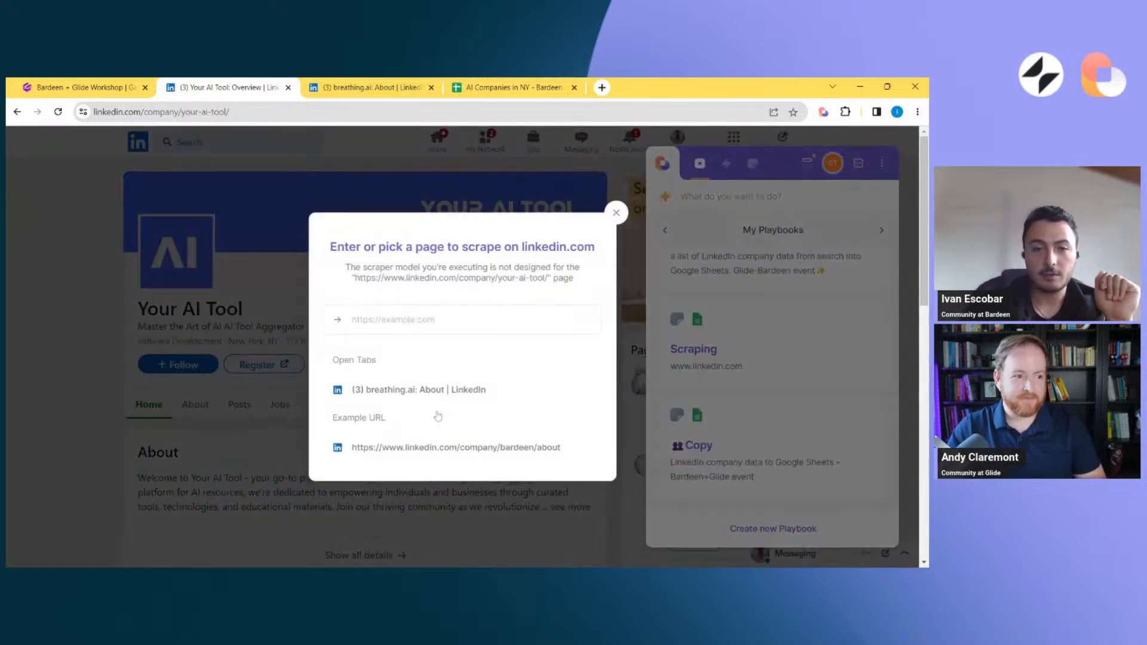
{"action": "left_click", "coordinate": [204, 406]}
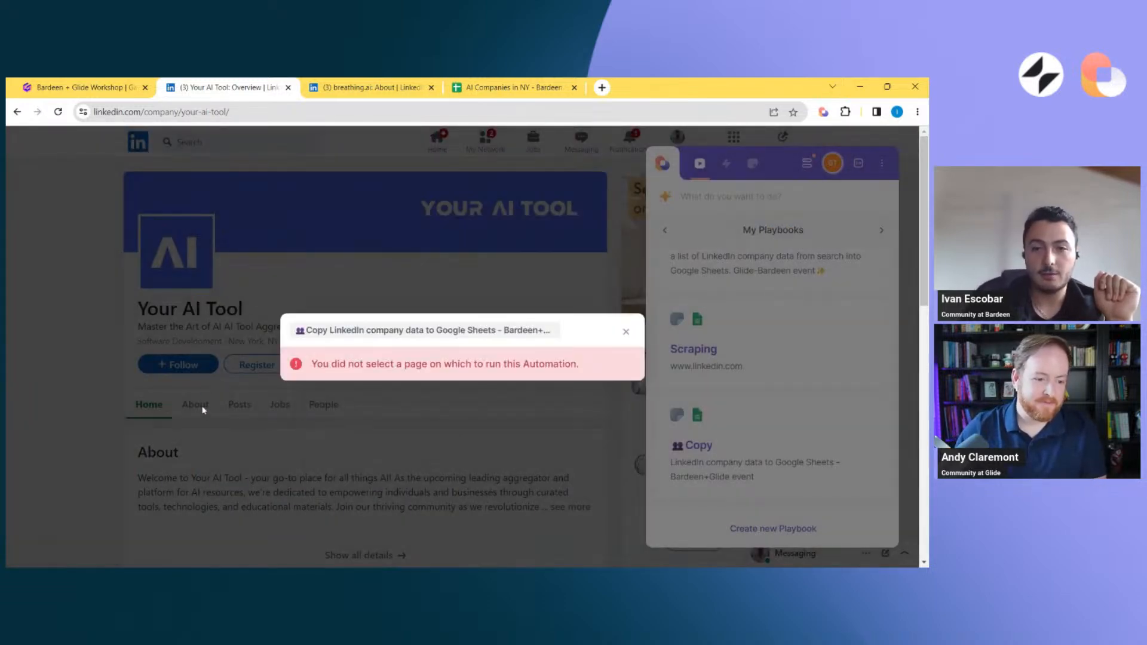
Dismiss the failed run, open Your AI Tool's About page, and run the "Copy LinkedIn company data to Google Sheets" playbook on it
{"action": "left_click", "coordinate": [625, 331]}
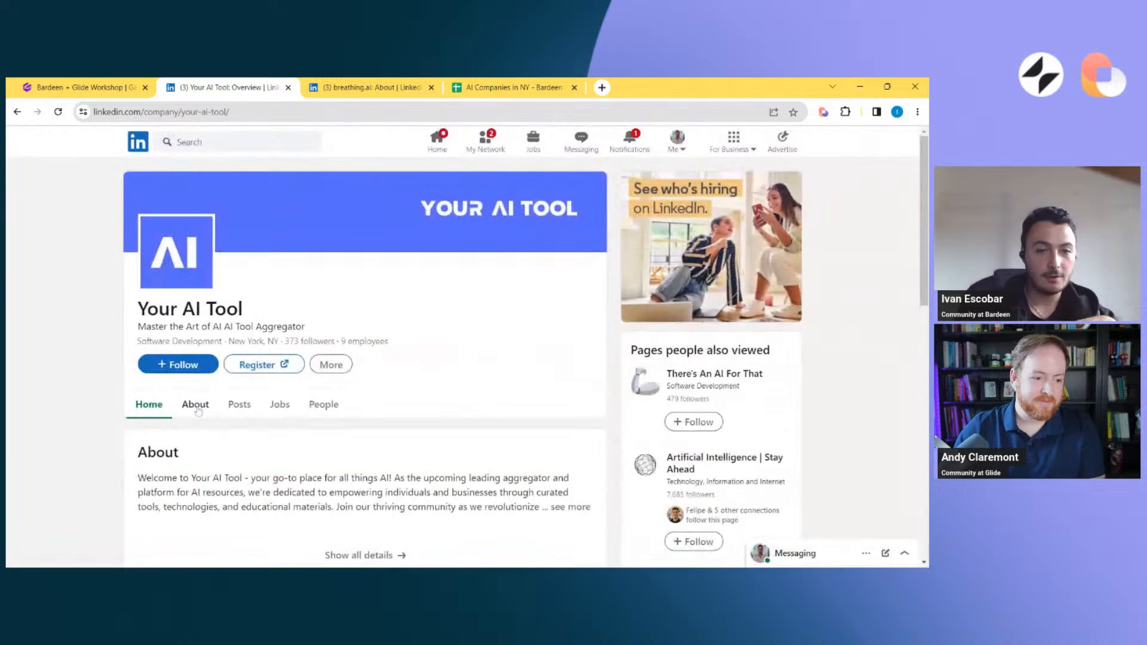
{"action": "left_click", "coordinate": [196, 405]}
{"action": "left_click", "coordinate": [824, 113]}
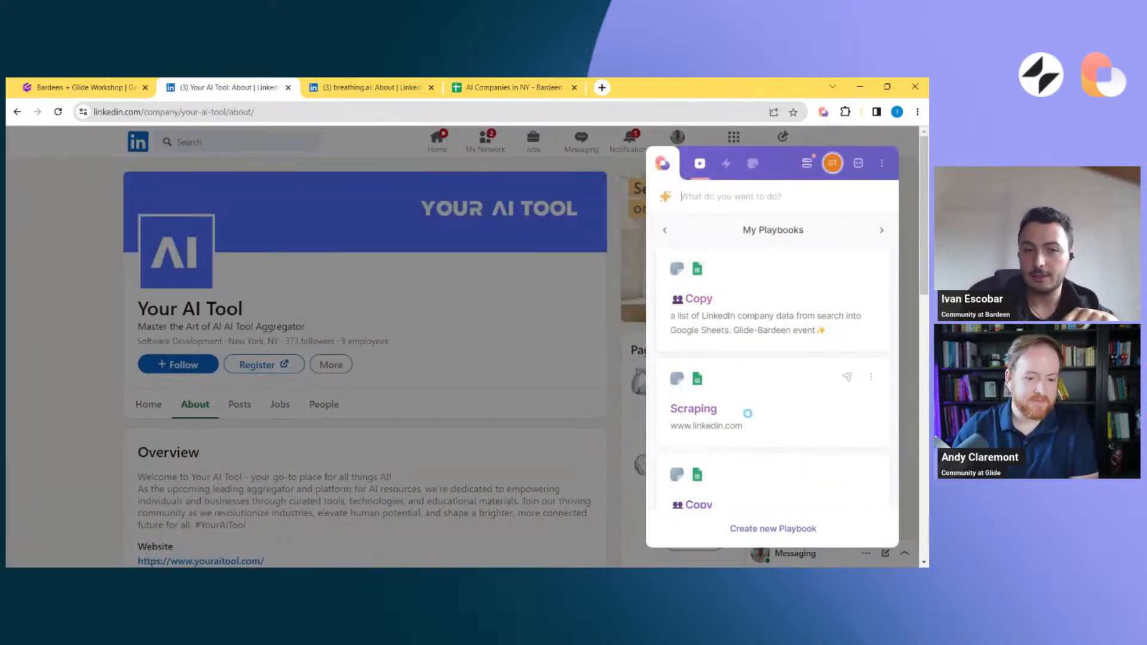
{"action": "scroll", "coordinate": [748, 414], "scroll_direction": "down", "scroll_amount": 1}
{"action": "left_click", "coordinate": [749, 440]}
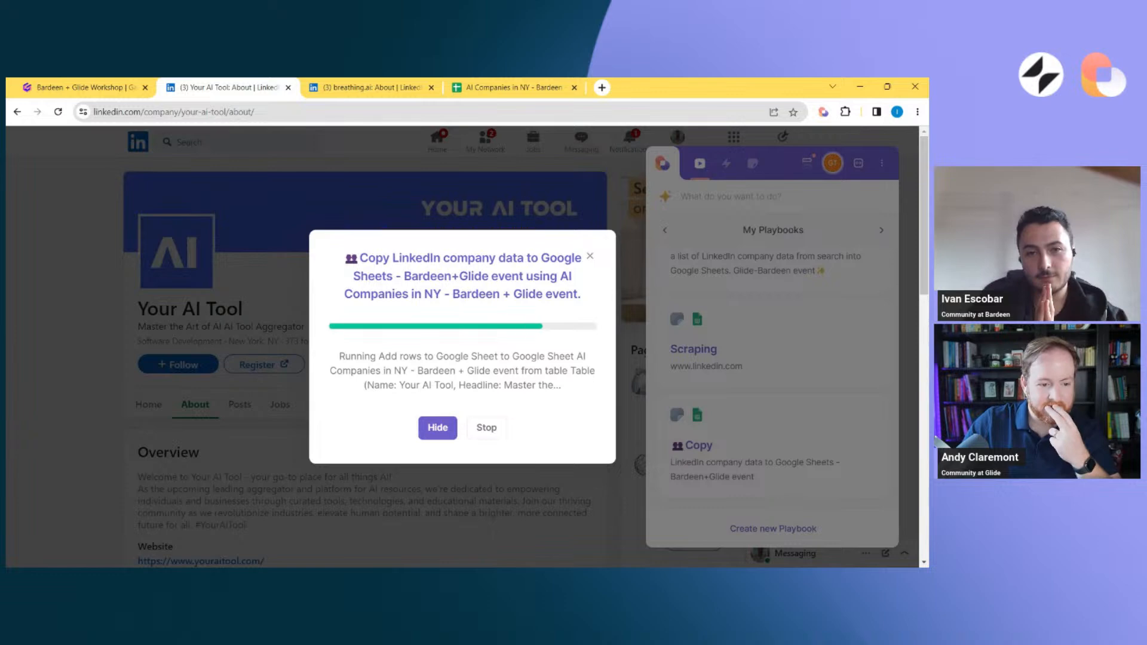
Switch to the AI Companies in NY spreadsheet and examine the breathing.ai and Your AI Tool rows across their columns
{"action": "left_click", "coordinate": [495, 82]}
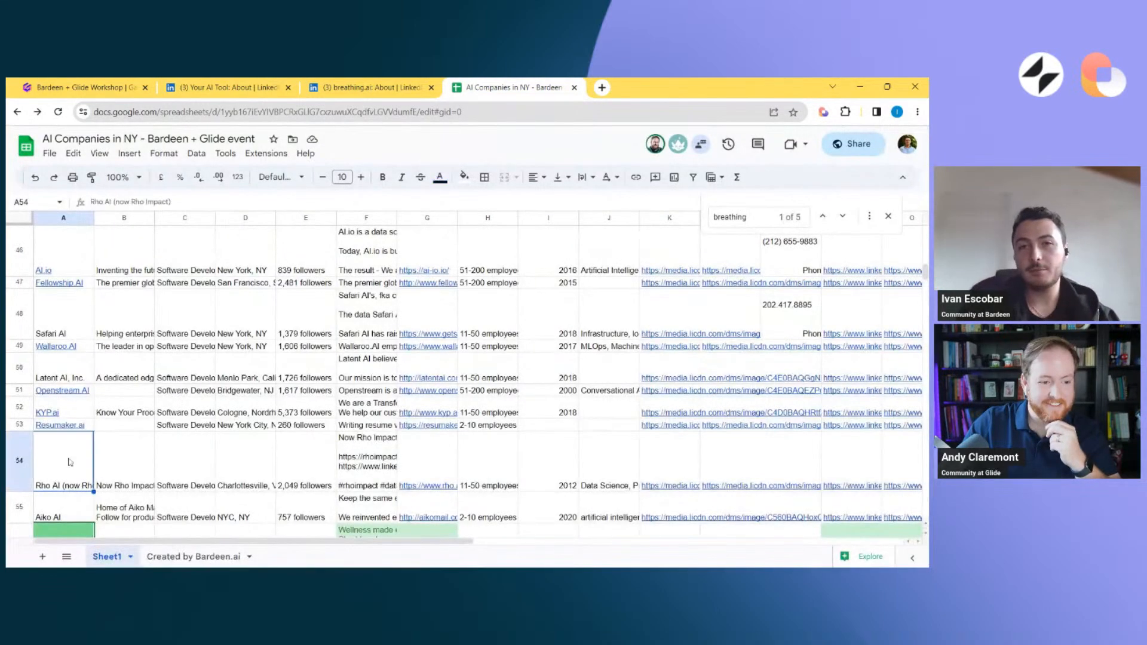
{"action": "left_click", "coordinate": [66, 453]}
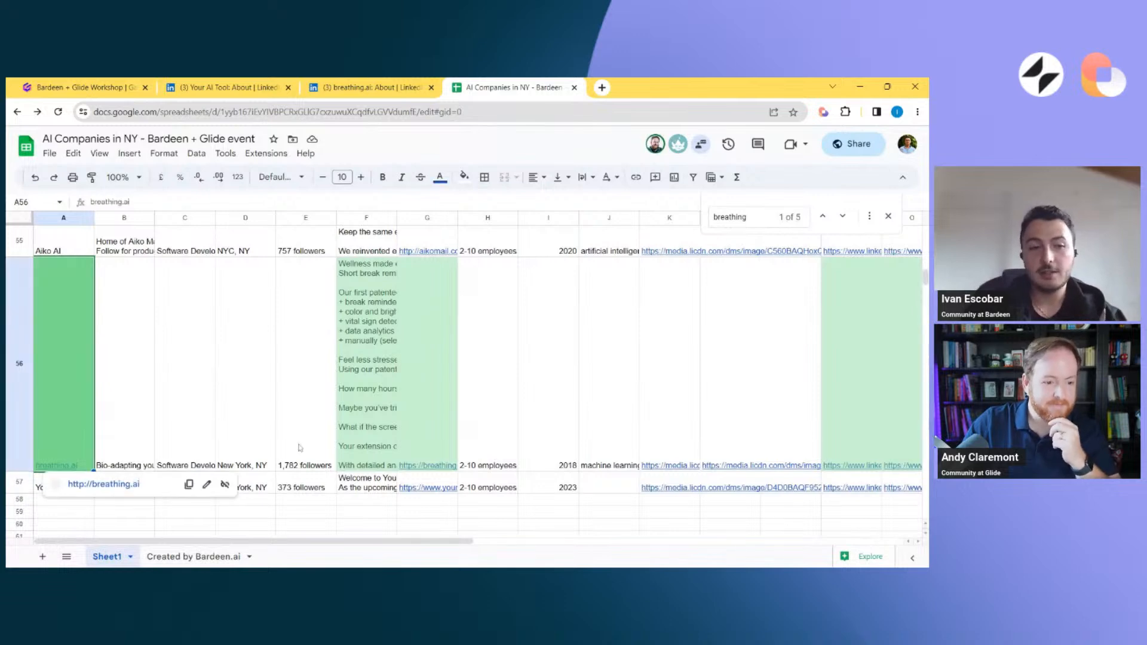
{"action": "key", "text": "Down"}
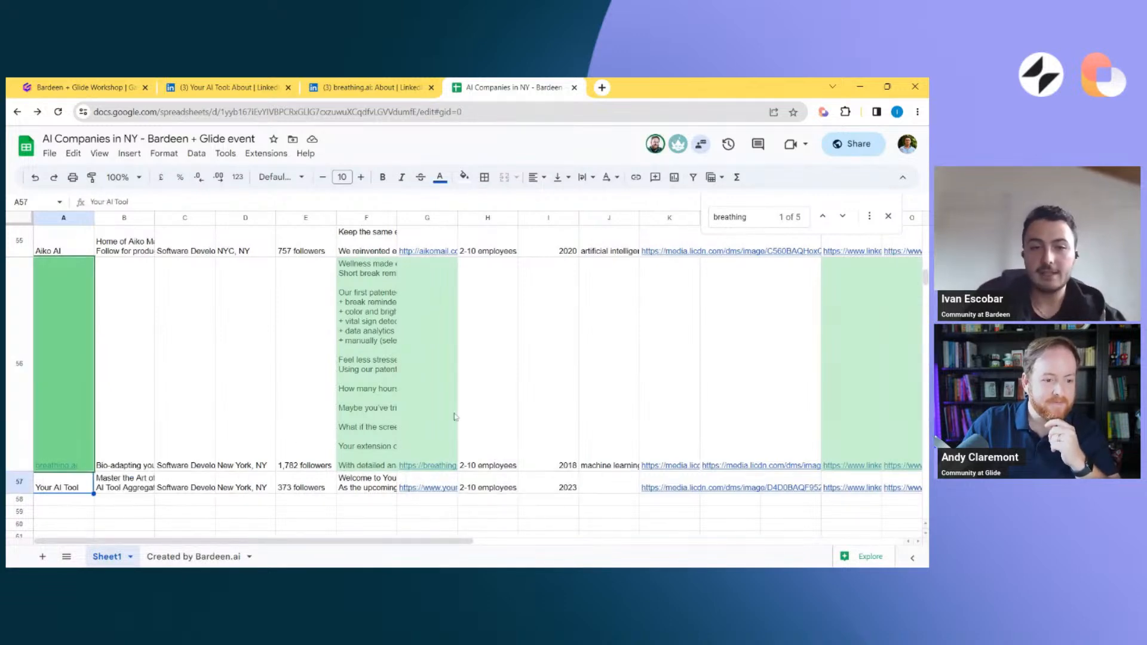
{"action": "key", "text": "Right"}
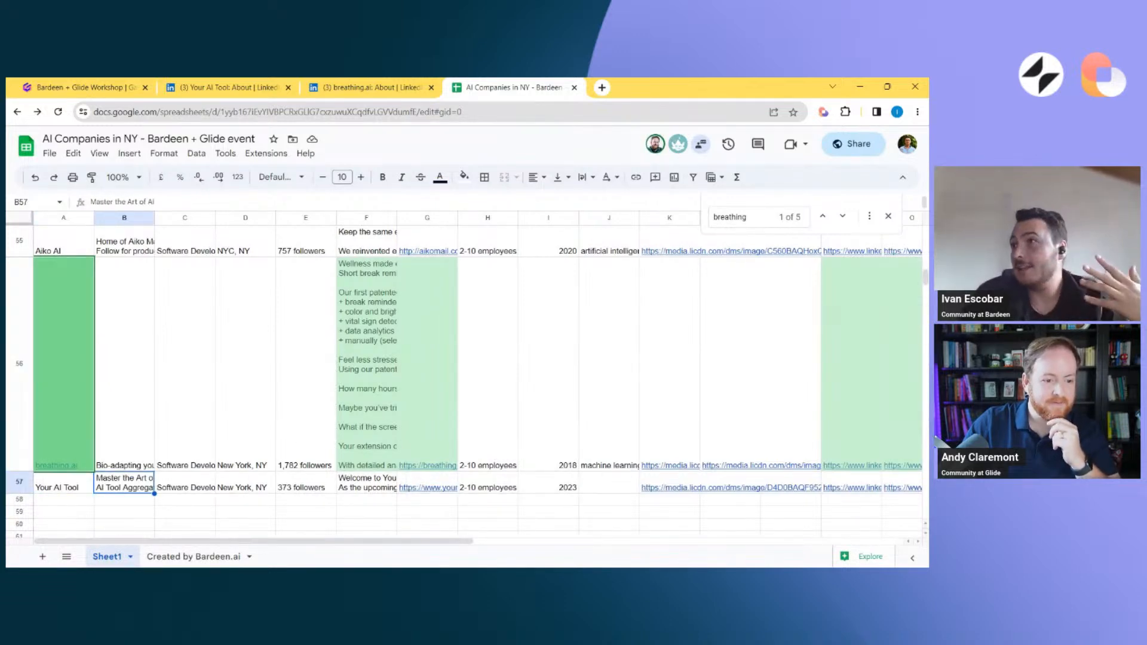
{"action": "key", "text": "Left"}
{"action": "key", "text": "Up"}
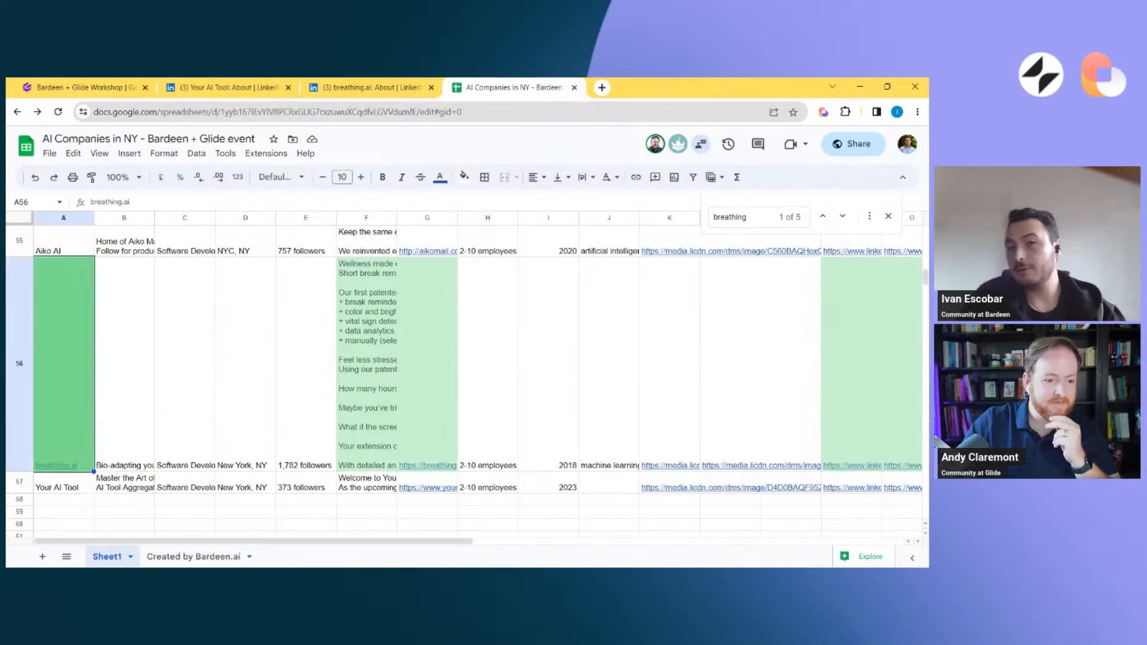
{"action": "key", "text": "Right"}
{"action": "key", "text": "Right"}
{"action": "key", "text": "Right"}
{"action": "key", "text": "Right"}
{"action": "scroll", "coordinate": [377, 256], "scroll_direction": "right", "scroll_amount": 10}
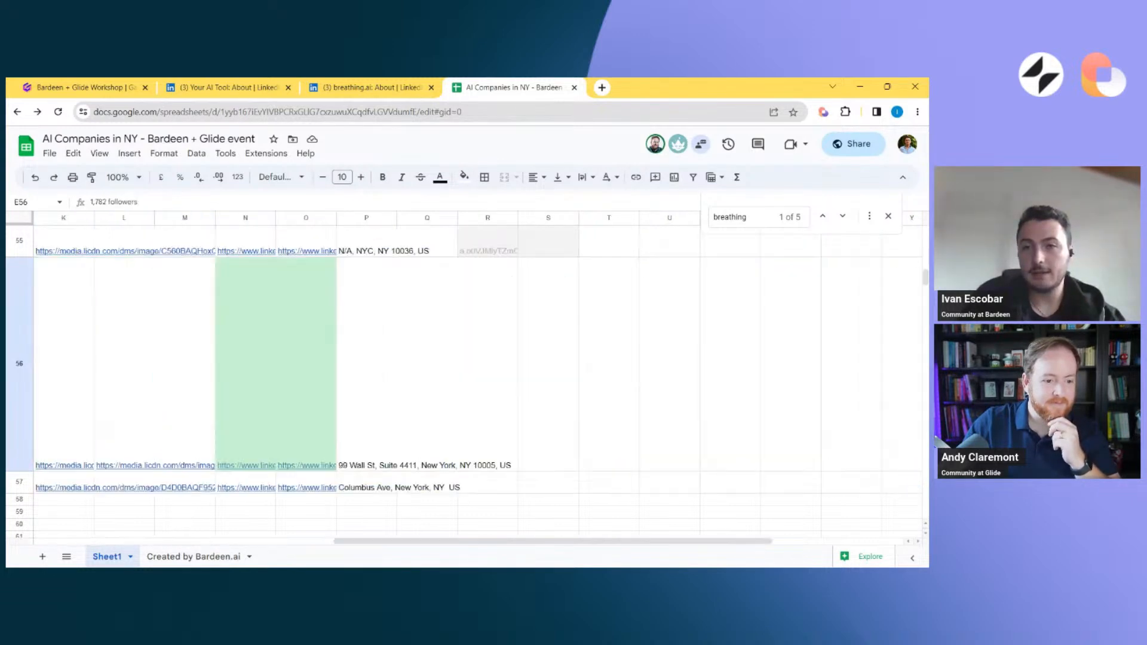
{"action": "scroll", "coordinate": [377, 256], "scroll_direction": "left", "scroll_amount": 10}
Return to breathing.ai's About page and open the "Copy LinkedIn company data to Google Sheets" playbook in the Bardeen builder
{"action": "left_click", "coordinate": [351, 84]}
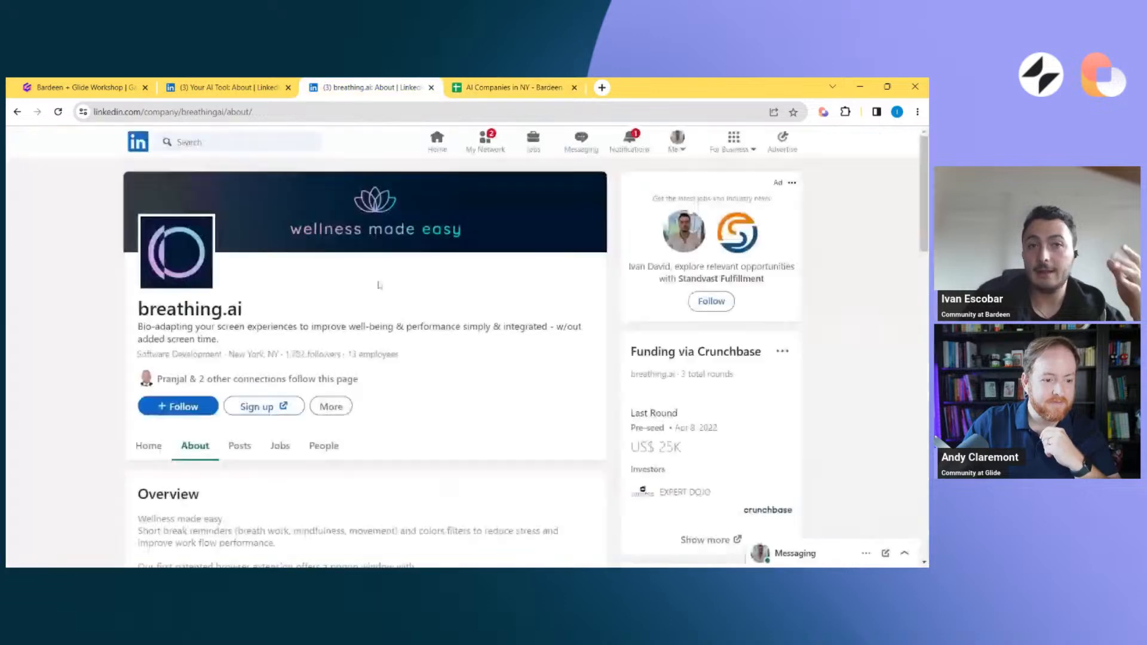
{"action": "left_click", "coordinate": [824, 113]}
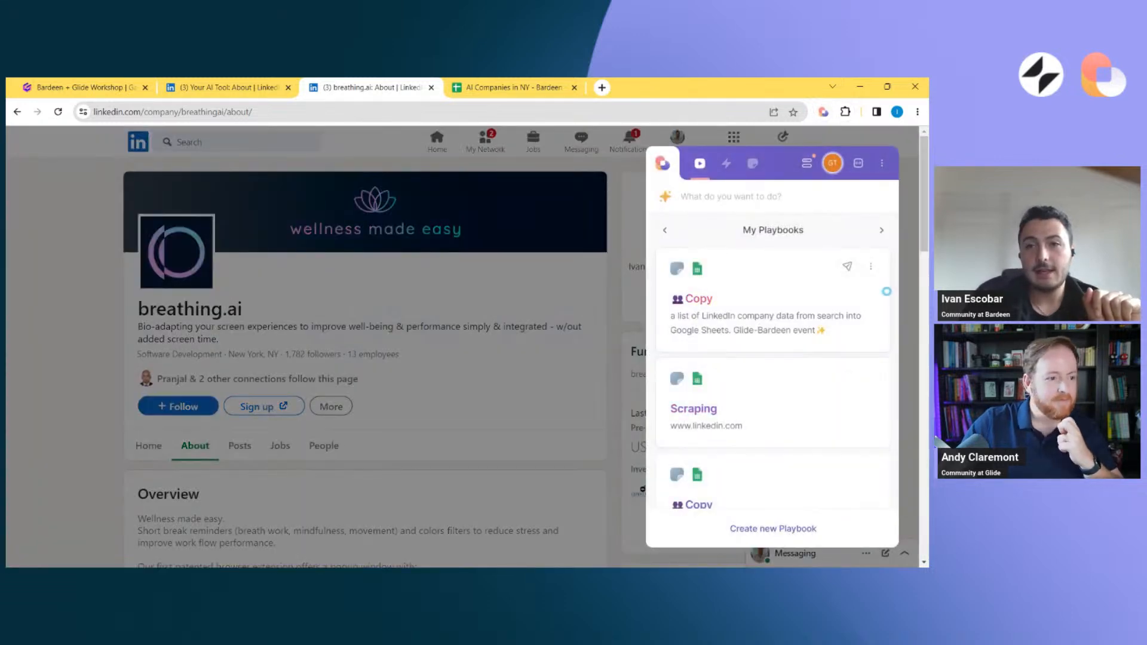
{"action": "left_click", "coordinate": [870, 414]}
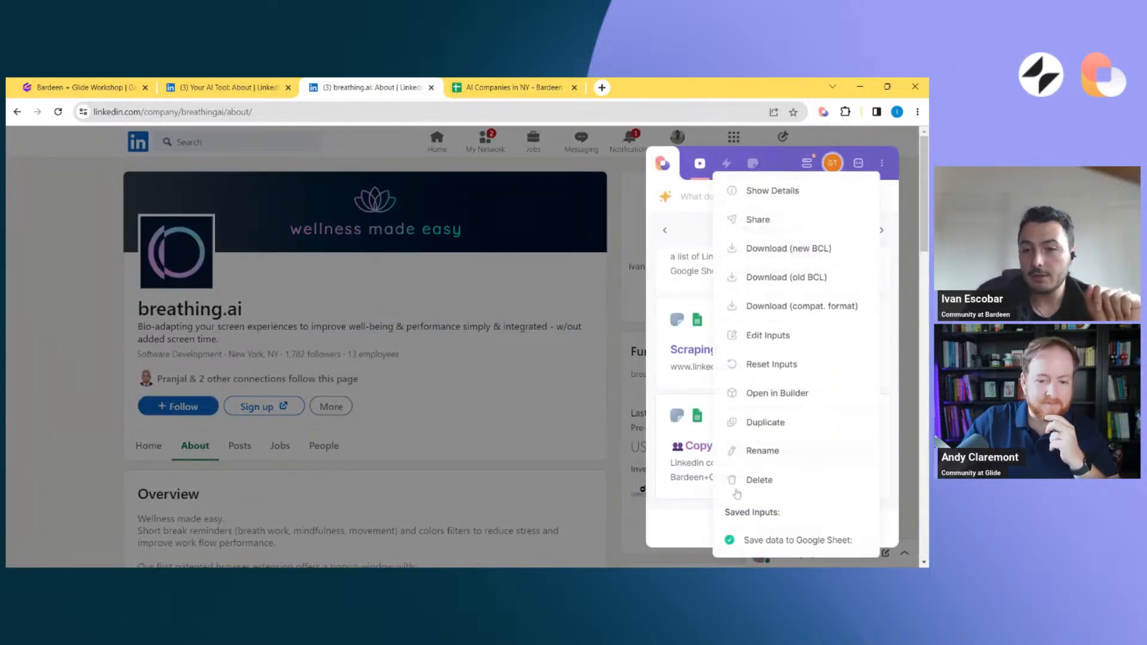
{"action": "left_click", "coordinate": [761, 393]}
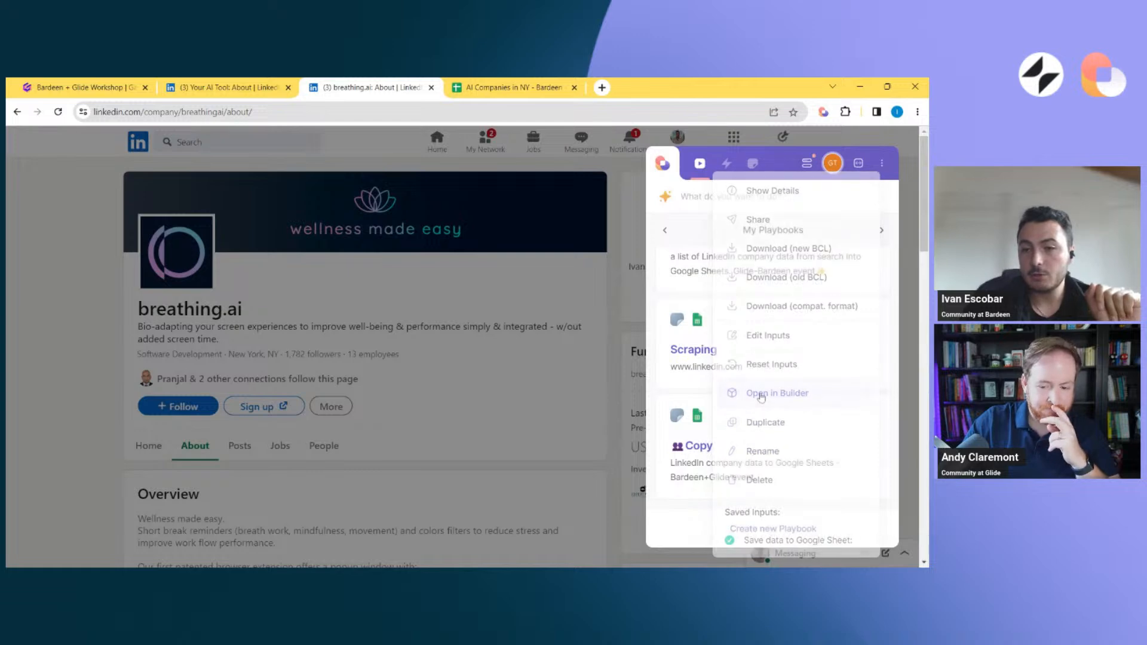
{"action": "scroll", "coordinate": [753, 395], "scroll_direction": "right", "scroll_amount": 6}
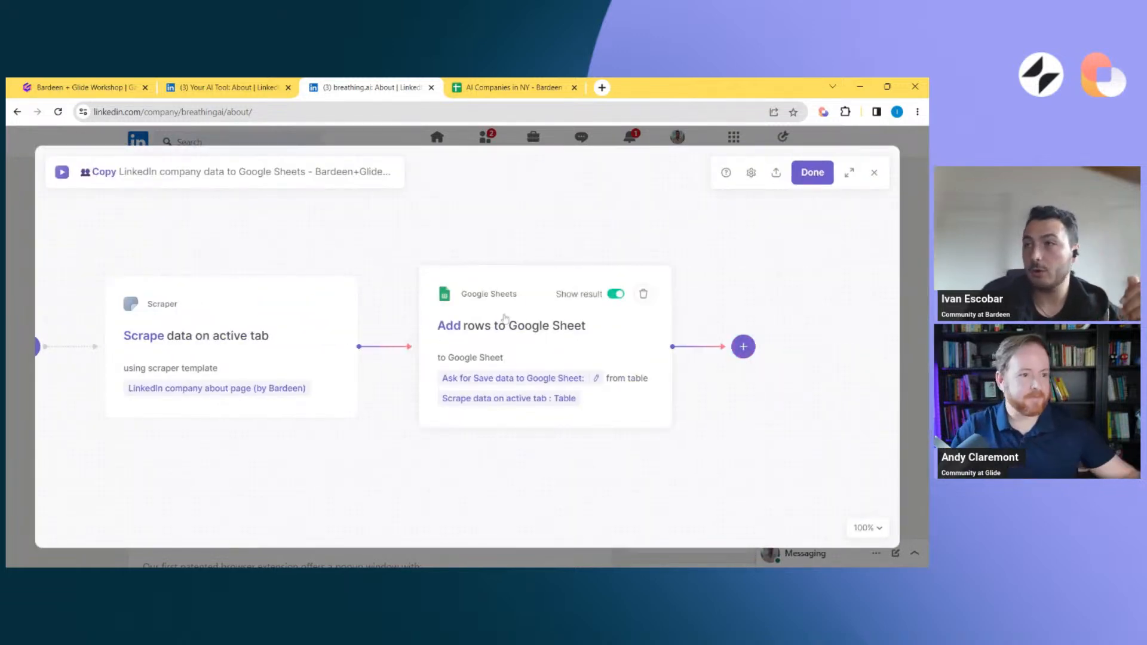
Remove the scraped table from the Add rows to Google Sheet action's source, use field mapping instead, and add a column
{"action": "left_click", "coordinate": [478, 332]}
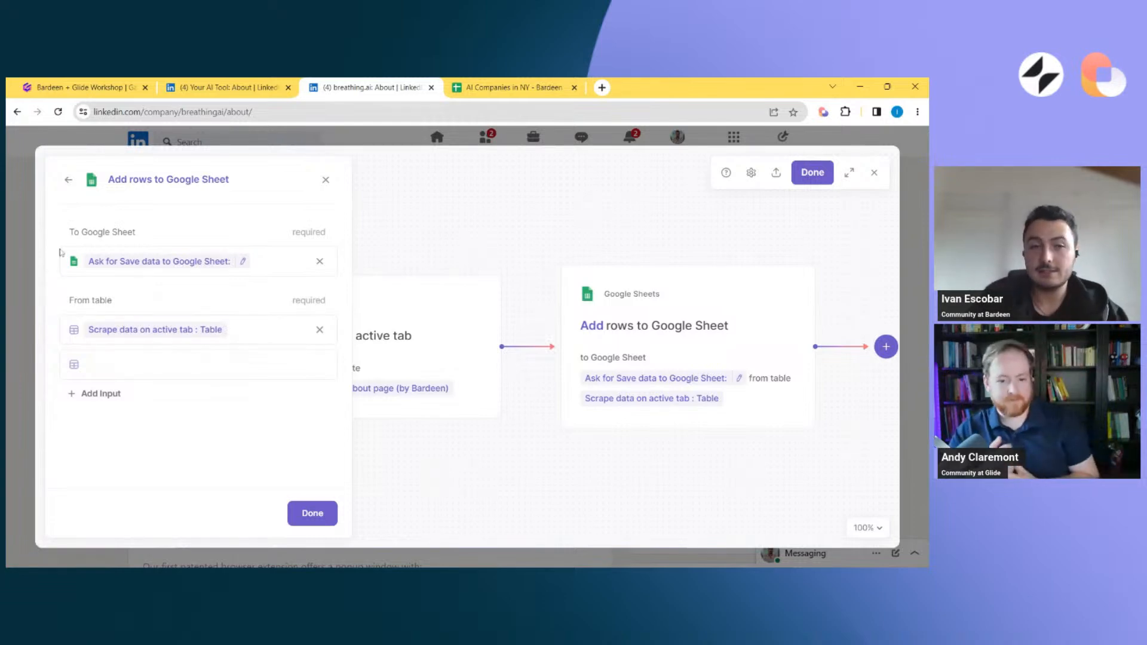
{"action": "left_click", "coordinate": [320, 330]}
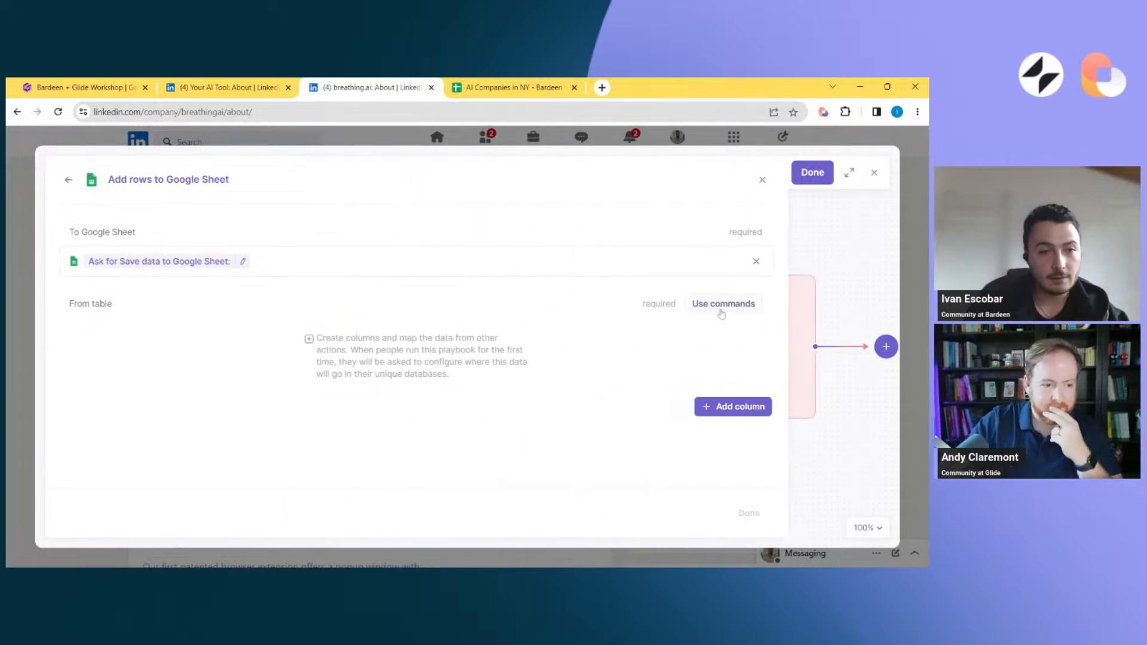
{"action": "left_click", "coordinate": [723, 305]}
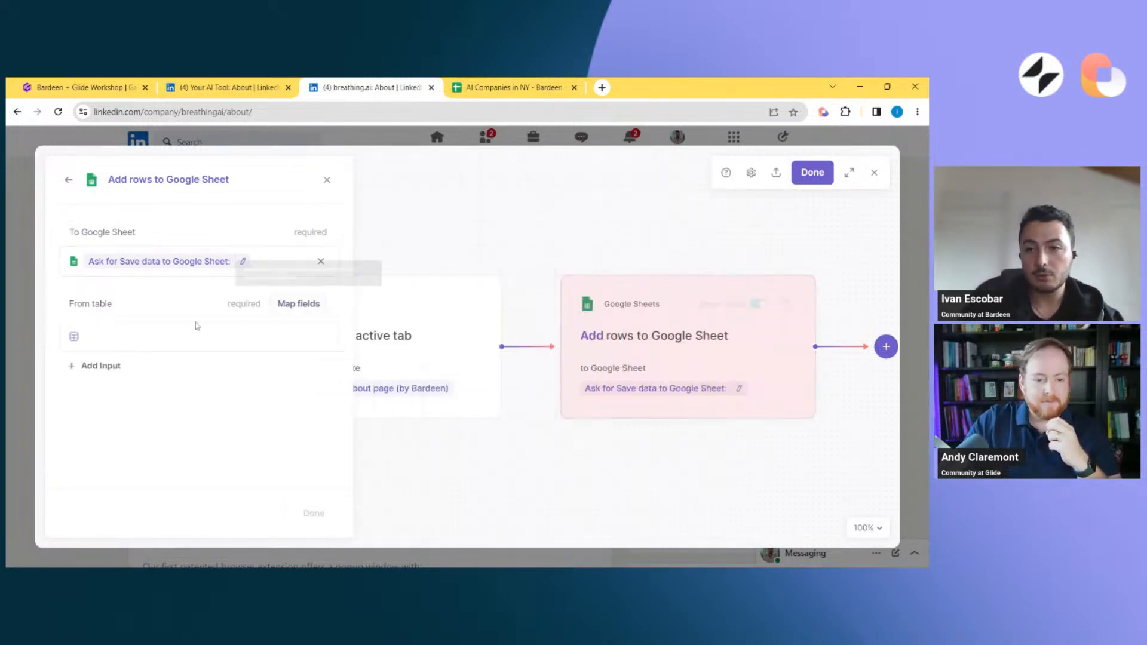
{"action": "left_click", "coordinate": [298, 304]}
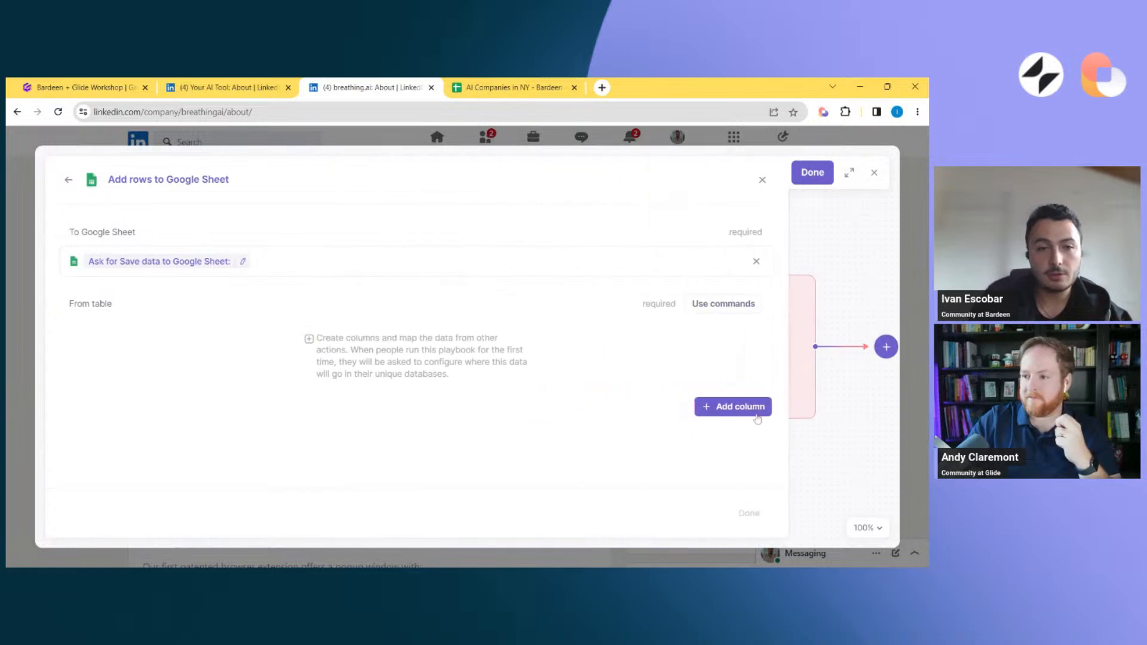
{"action": "left_click", "coordinate": [741, 407]}
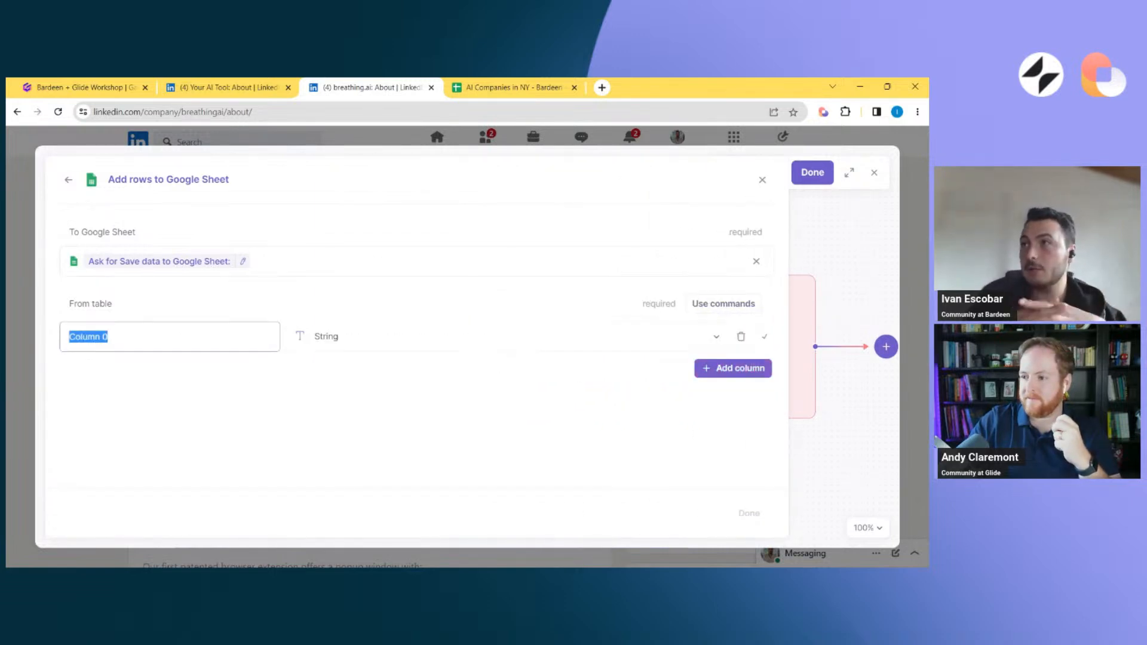
Check the spreadsheet's upper rows, and set the action's destination to "AI Companies in NY - Bardeen + Glide event" instead of asking
{"action": "left_click", "coordinate": [514, 88]}
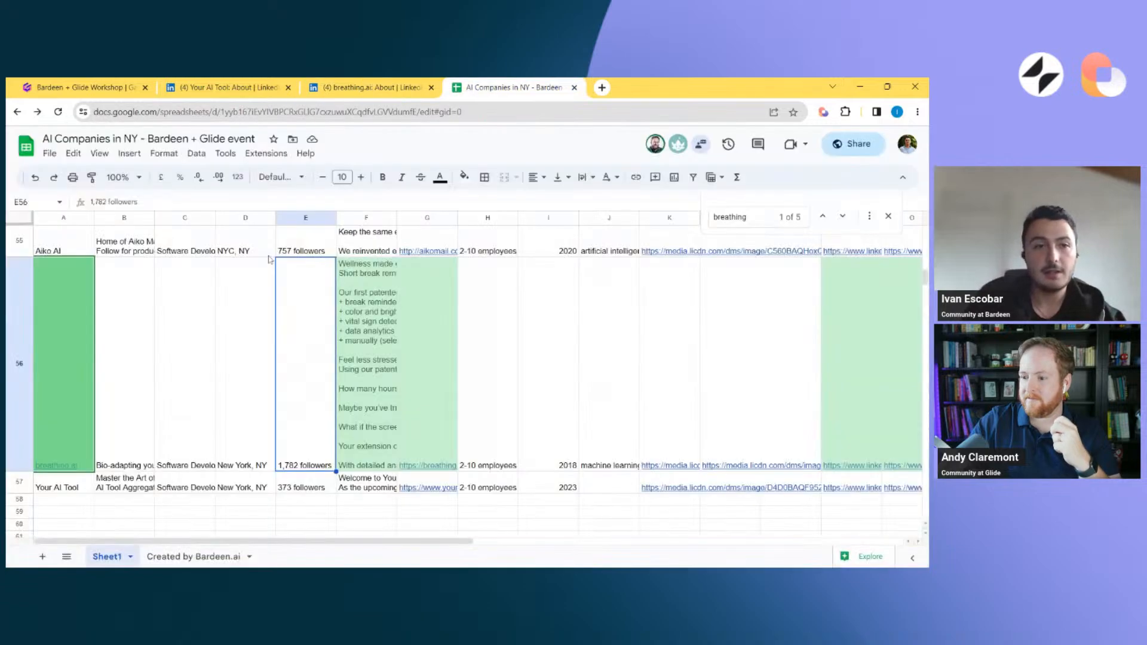
{"action": "scroll", "coordinate": [148, 252], "scroll_direction": "up", "scroll_amount": 20}
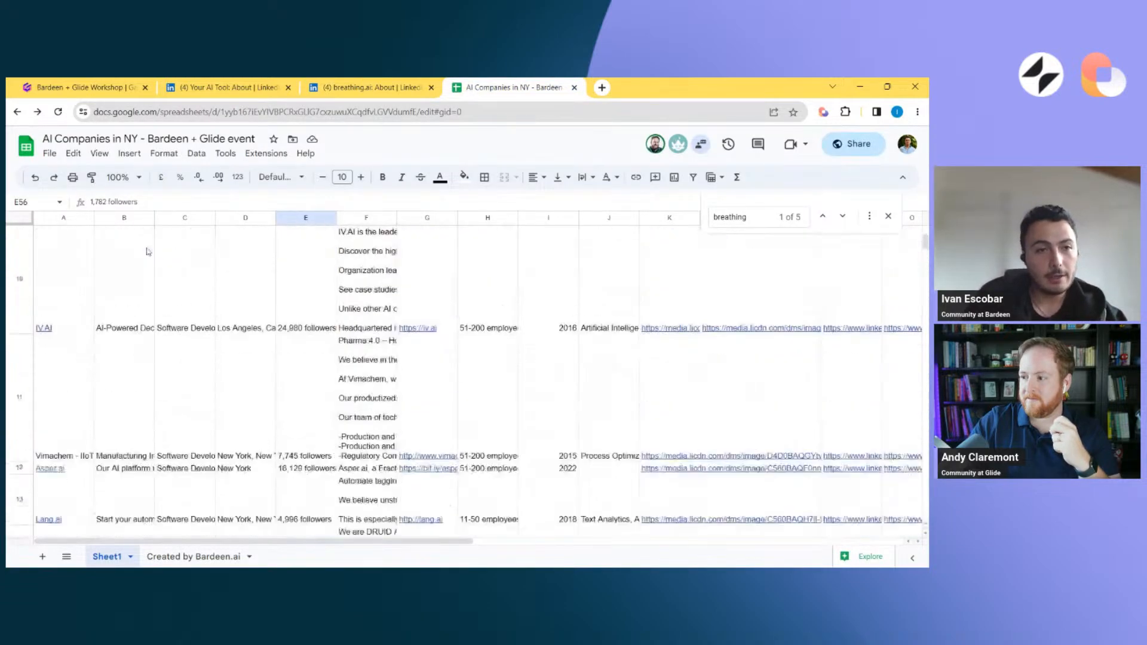
{"action": "scroll", "coordinate": [149, 252], "scroll_direction": "up", "scroll_amount": 2}
{"action": "left_click", "coordinate": [394, 87]}
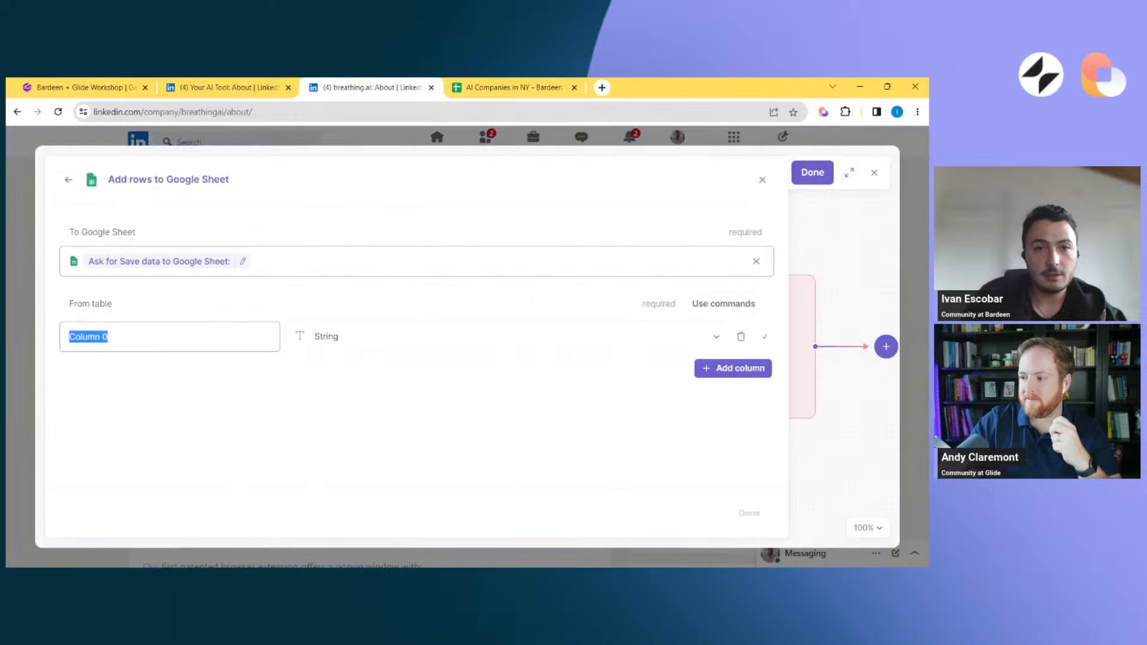
{"action": "left_click", "coordinate": [757, 261]}
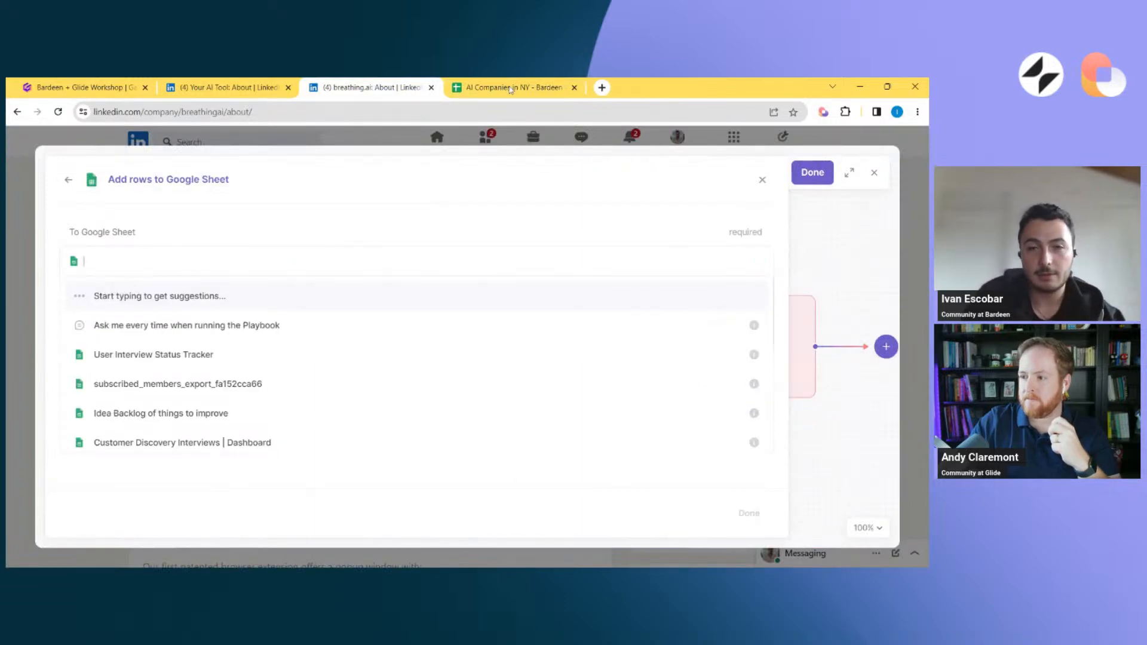
{"action": "type", "text": "ai "}
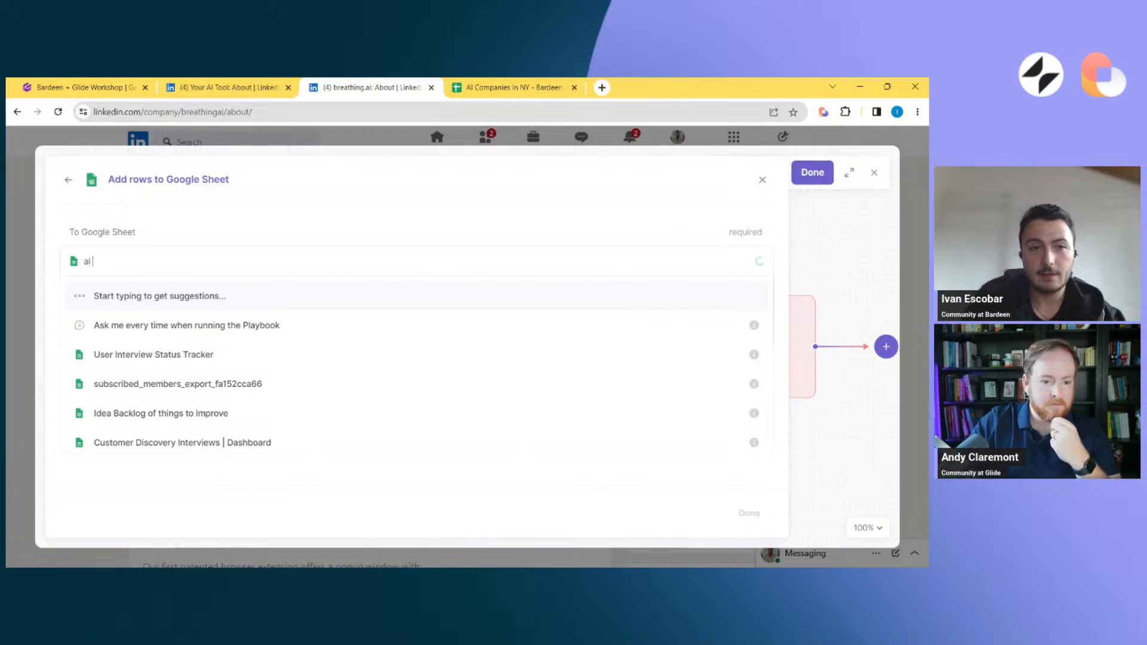
{"action": "type", "text": "companies"}
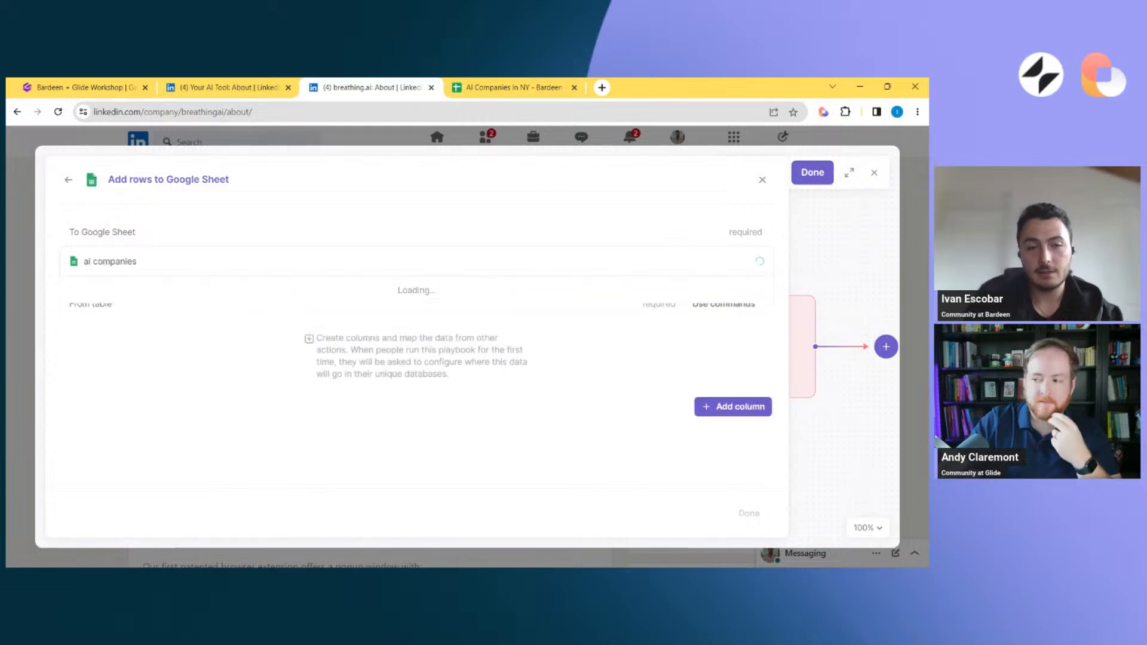
{"action": "left_click", "coordinate": [427, 291]}
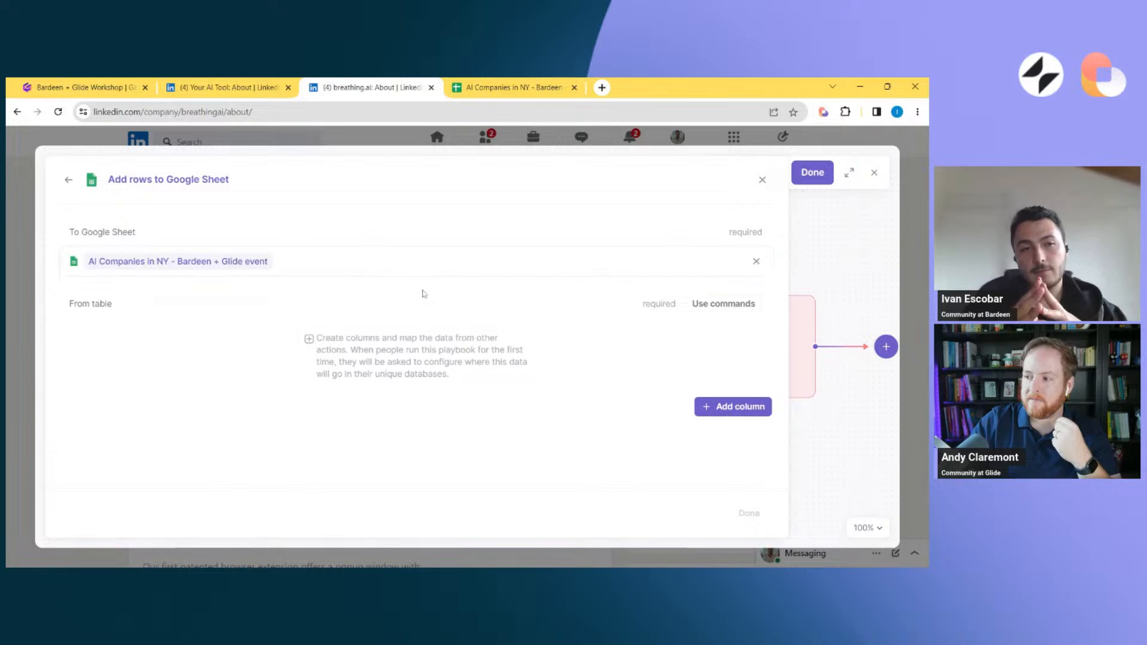
{"action": "scroll", "coordinate": [418, 347], "scroll_direction": "down", "scroll_amount": 7}
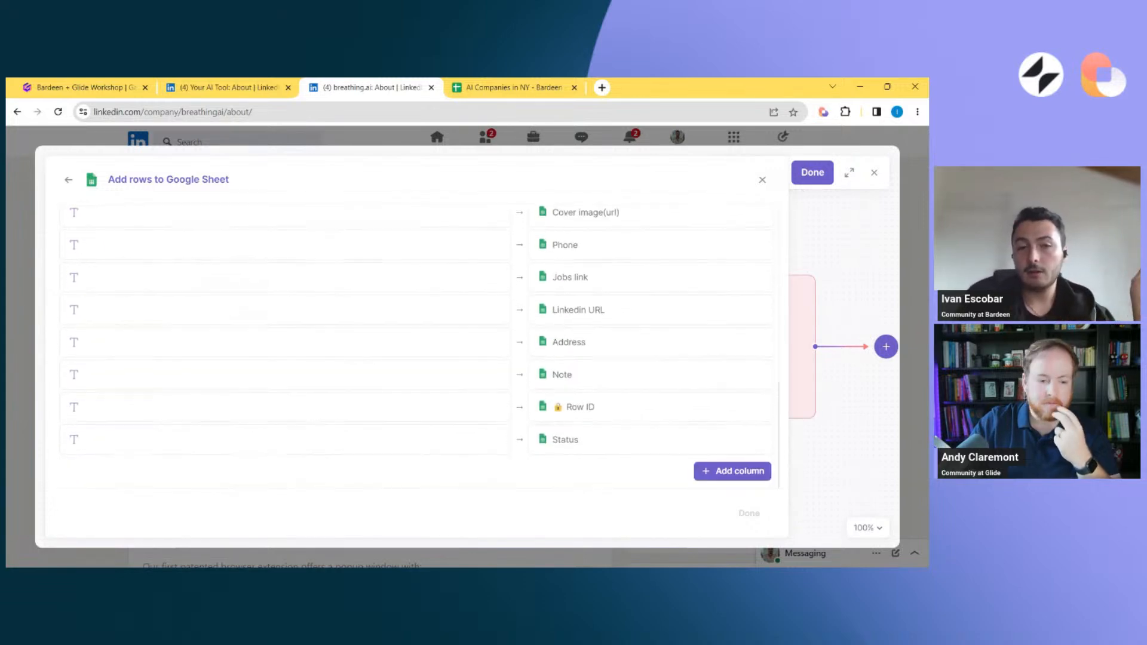
{"action": "scroll", "coordinate": [418, 347], "scroll_direction": "up", "scroll_amount": 7}
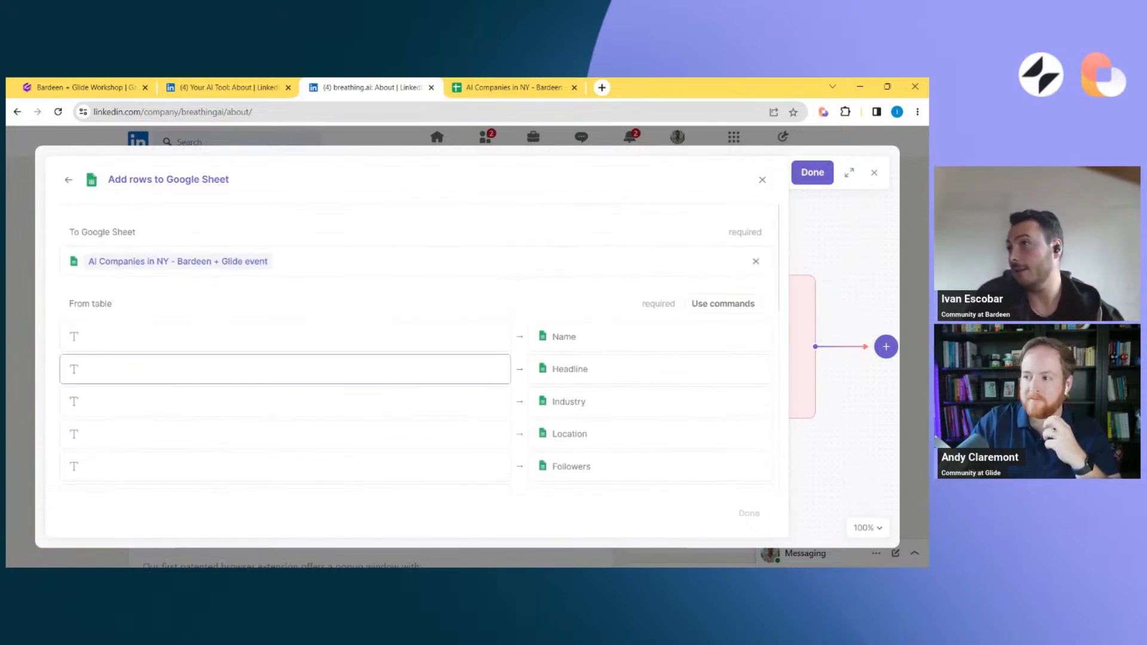
Map the Name field from the Scrape data on active tab action to the spreadsheet's Name column
{"action": "left_click", "coordinate": [285, 337]}
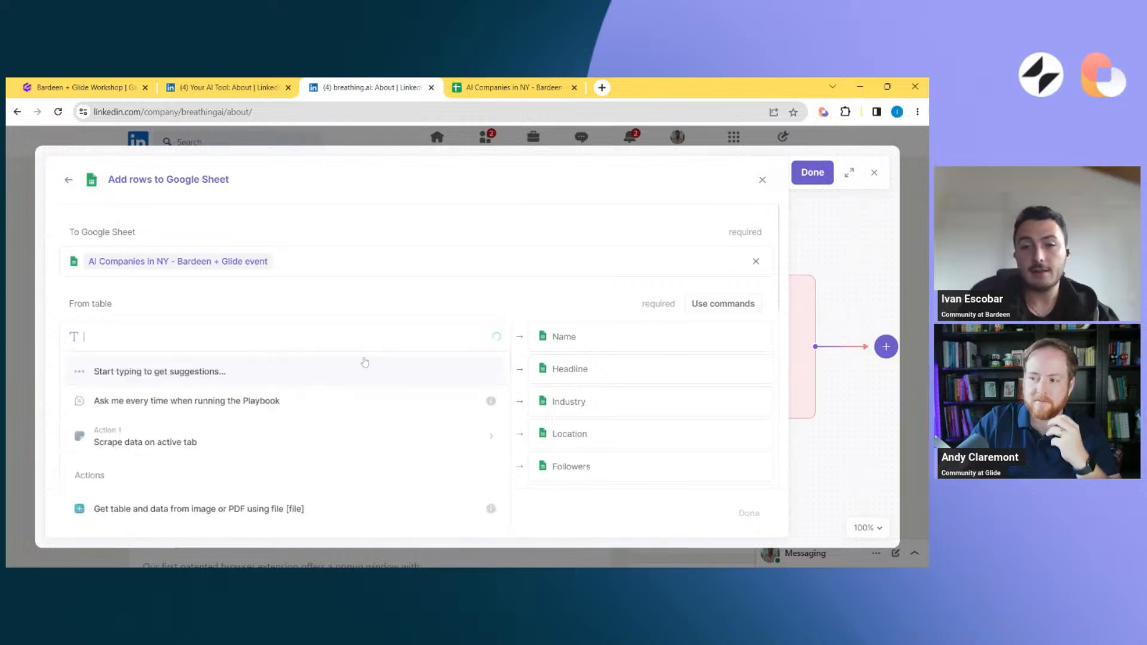
{"action": "left_click", "coordinate": [333, 443]}
{"action": "scroll", "coordinate": [334, 444], "scroll_direction": "down", "scroll_amount": 5}
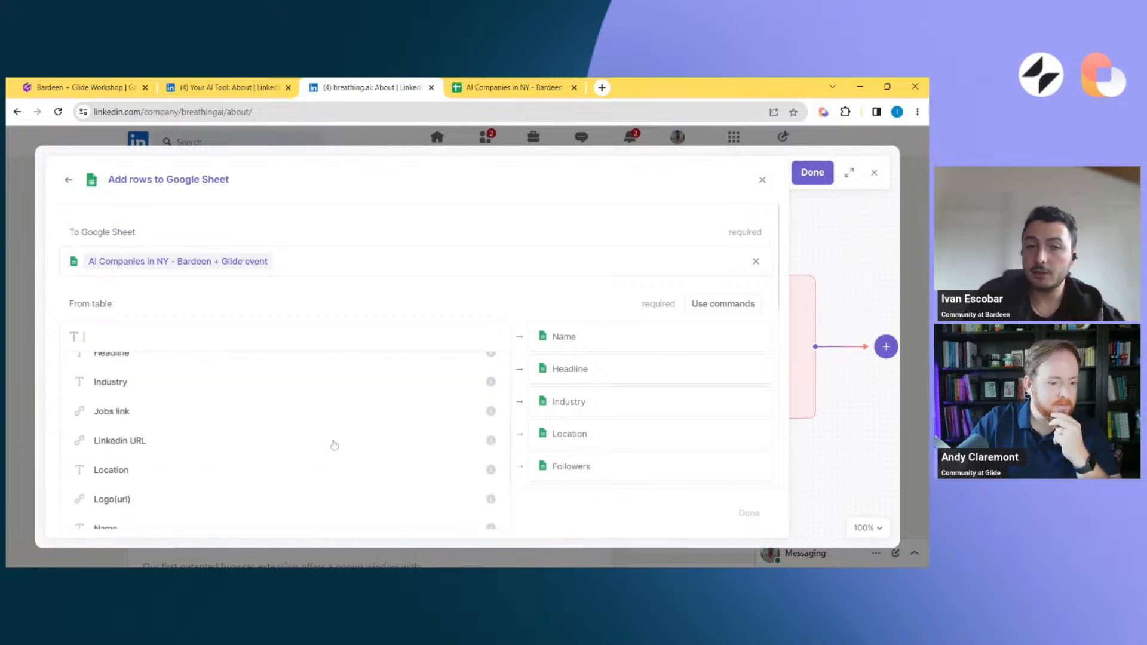
{"action": "left_click", "coordinate": [238, 400]}
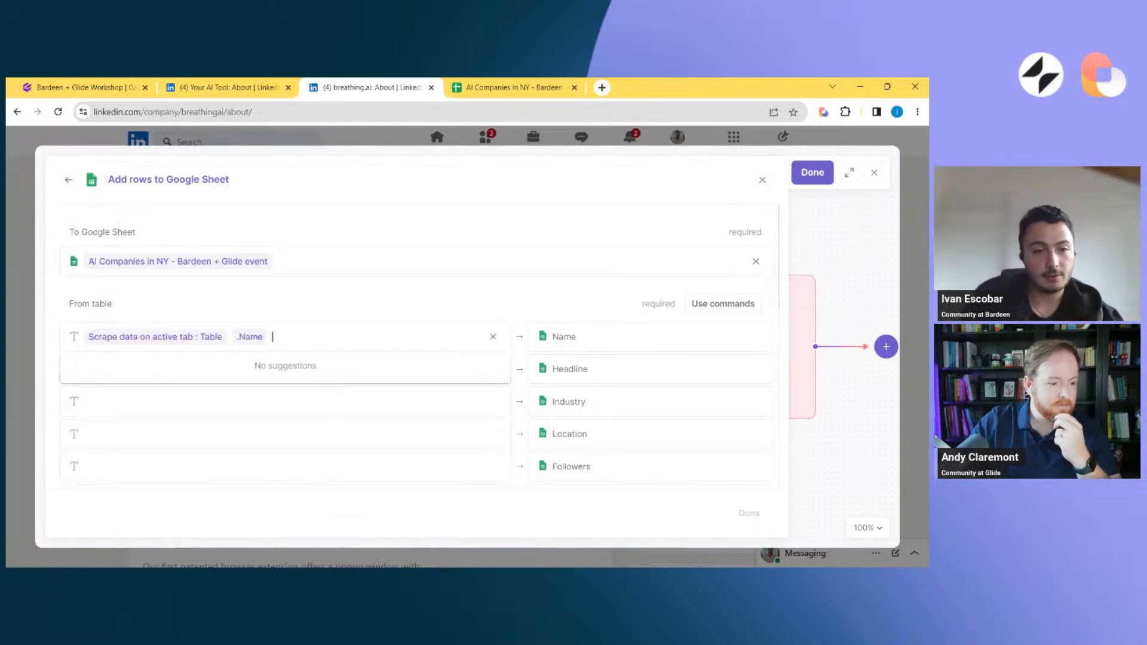
Map the scraped Overview field from the Scrape data on active tab action to the spreadsheet's Overview column
{"action": "scroll", "coordinate": [603, 420], "scroll_direction": "down", "scroll_amount": 3}
{"action": "scroll", "coordinate": [604, 420], "scroll_direction": "down", "scroll_amount": 1}
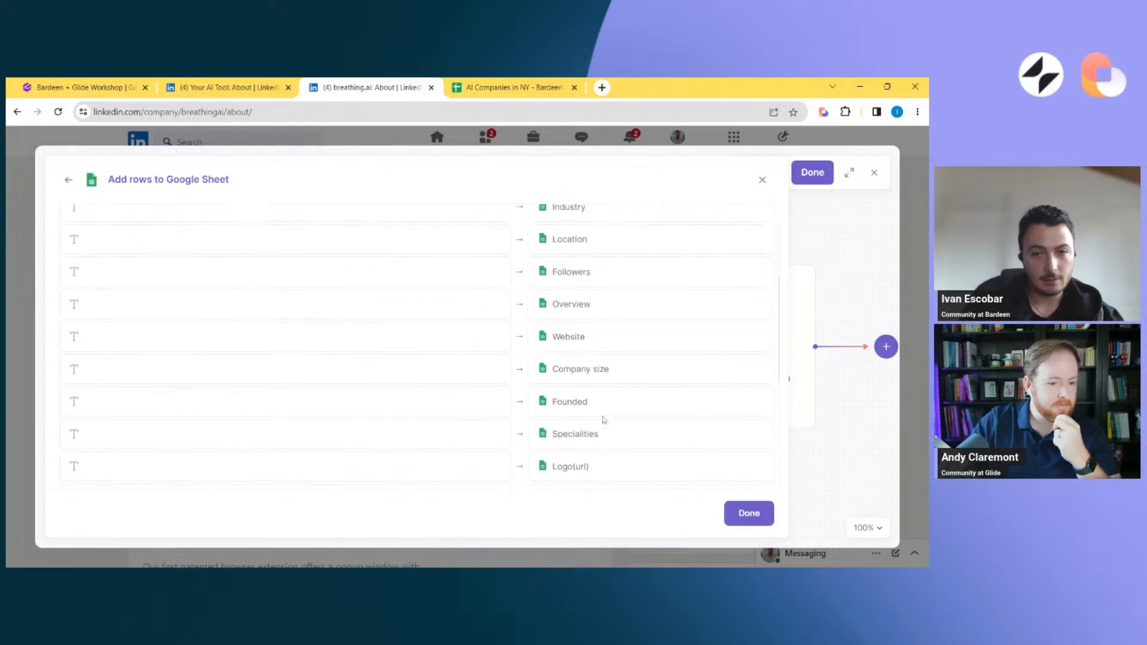
{"action": "scroll", "coordinate": [604, 420], "scroll_direction": "up", "scroll_amount": 1}
{"action": "left_click", "coordinate": [282, 364]}
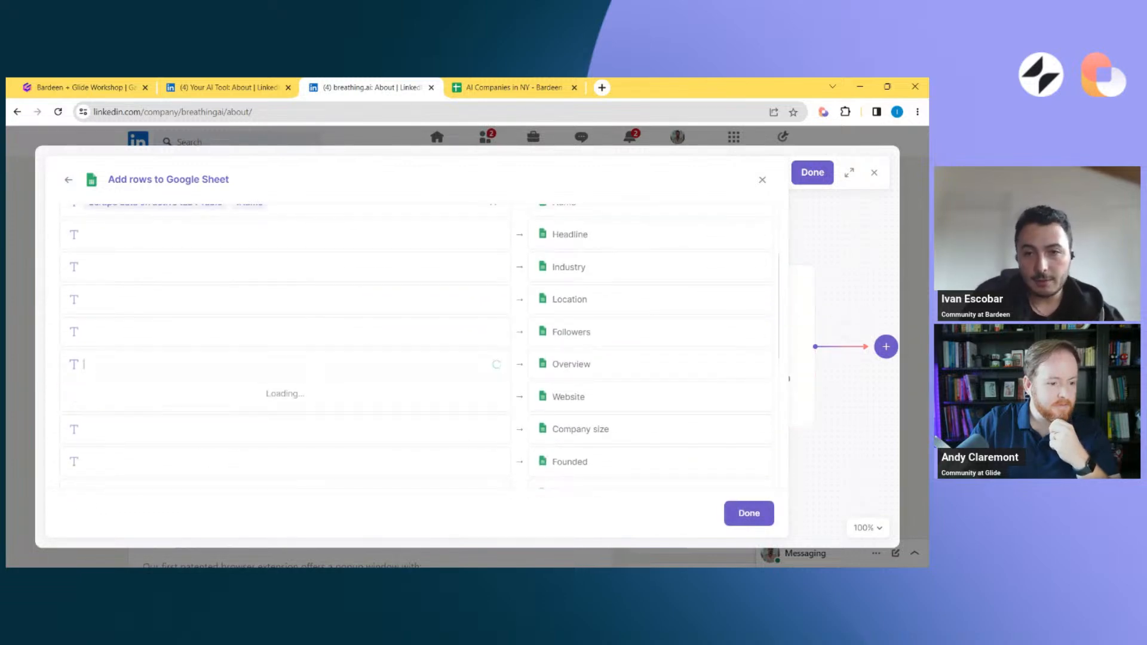
{"action": "left_click", "coordinate": [219, 471]}
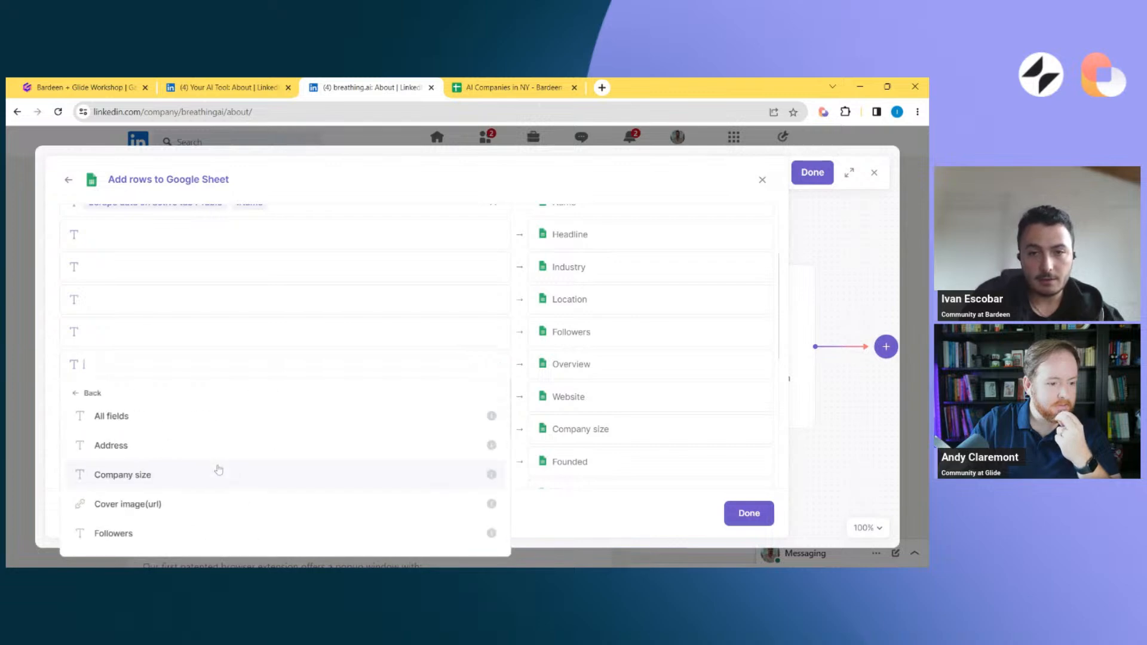
{"action": "scroll", "coordinate": [219, 470], "scroll_direction": "down", "scroll_amount": 5}
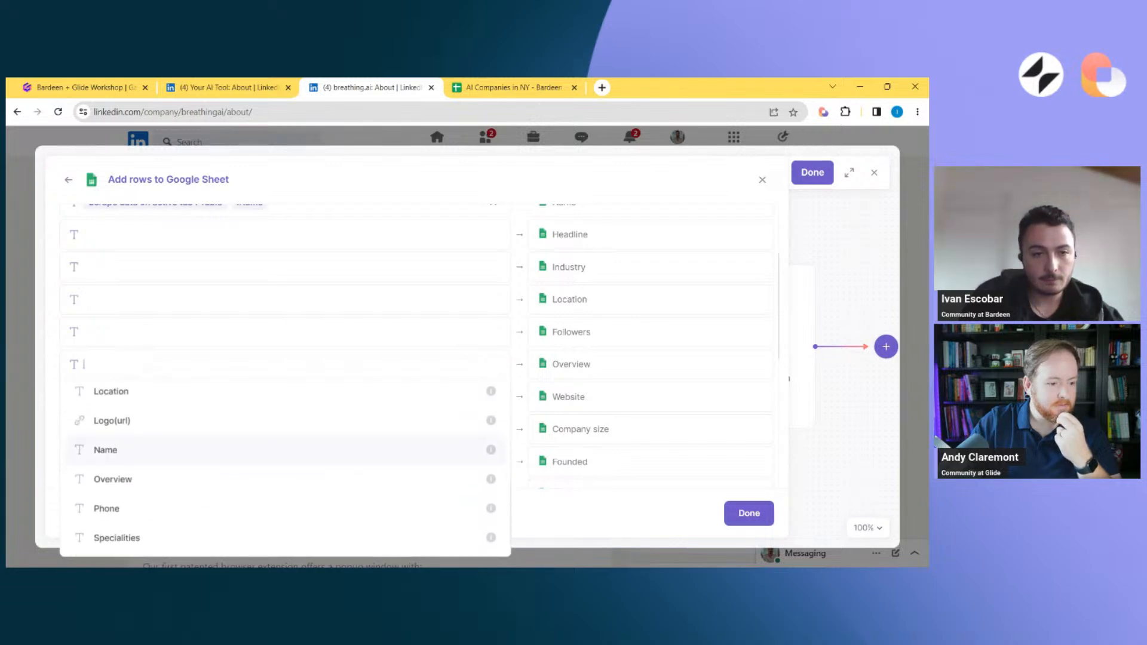
{"action": "left_click", "coordinate": [177, 476]}
Map the scraped Logo(url) field from the Scrape data on active tab action to the spreadsheet's Logo(url) column
{"action": "scroll", "coordinate": [628, 402], "scroll_direction": "down", "scroll_amount": 2}
{"action": "left_click", "coordinate": [281, 382]}
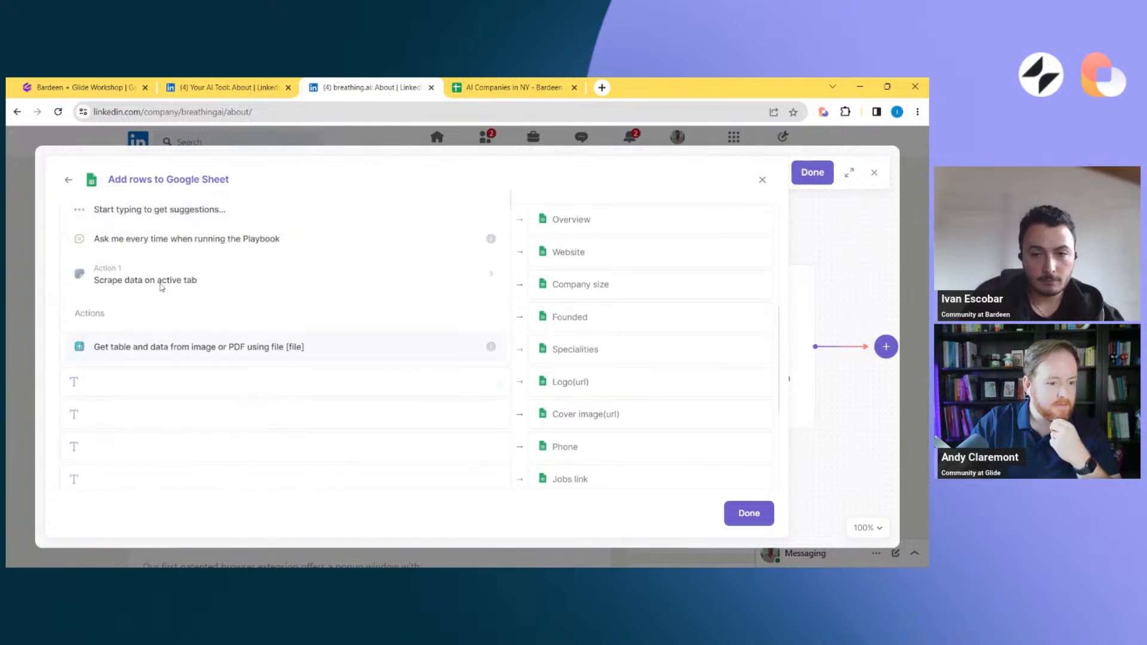
{"action": "left_click", "coordinate": [155, 288]}
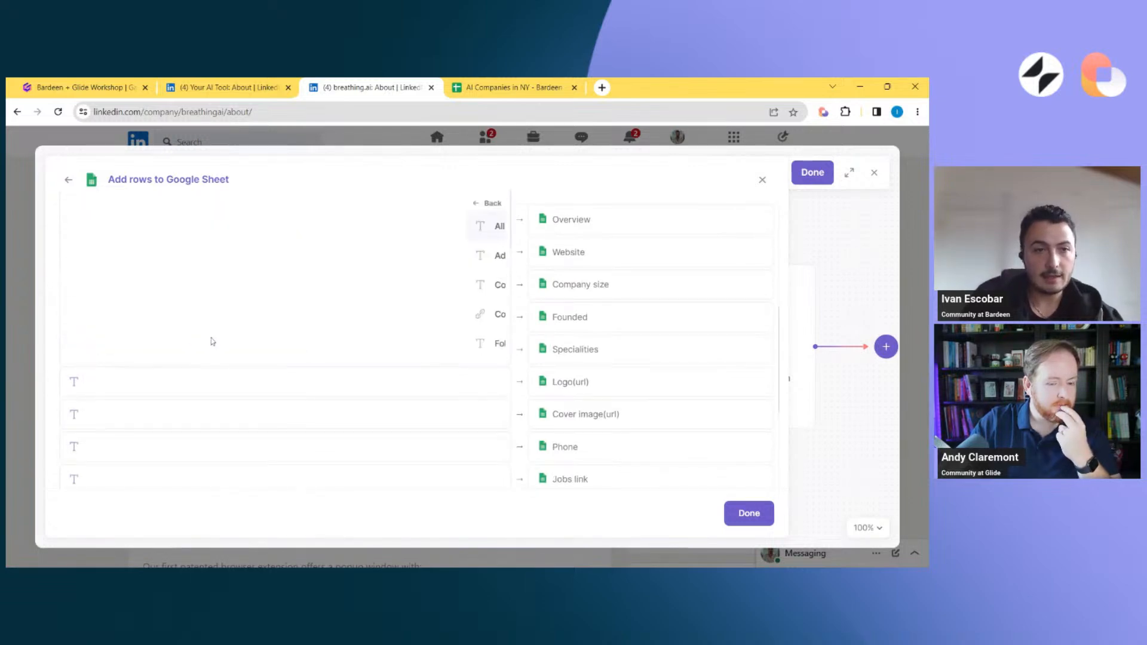
{"action": "scroll", "coordinate": [199, 286], "scroll_direction": "down", "scroll_amount": 3}
{"action": "scroll", "coordinate": [159, 335], "scroll_direction": "down", "scroll_amount": 4}
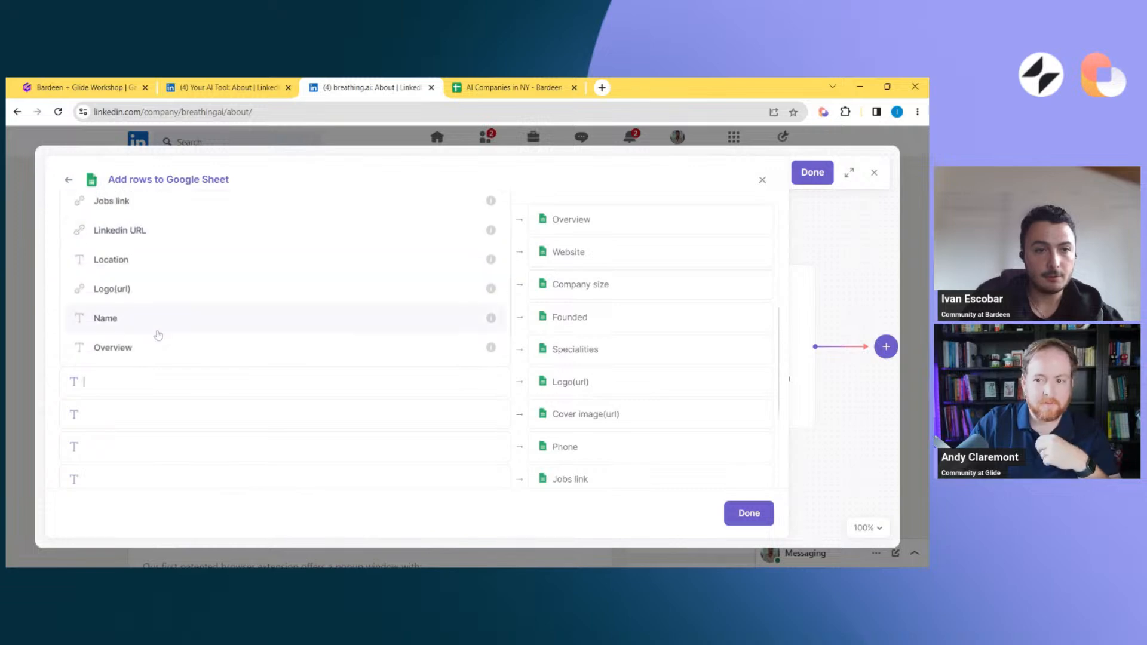
{"action": "left_click", "coordinate": [117, 252]}
Have the playbook ask for the Note column's value on every run, with the input field named "Custom Note"
{"action": "scroll", "coordinate": [286, 317], "scroll_direction": "down", "scroll_amount": 3}
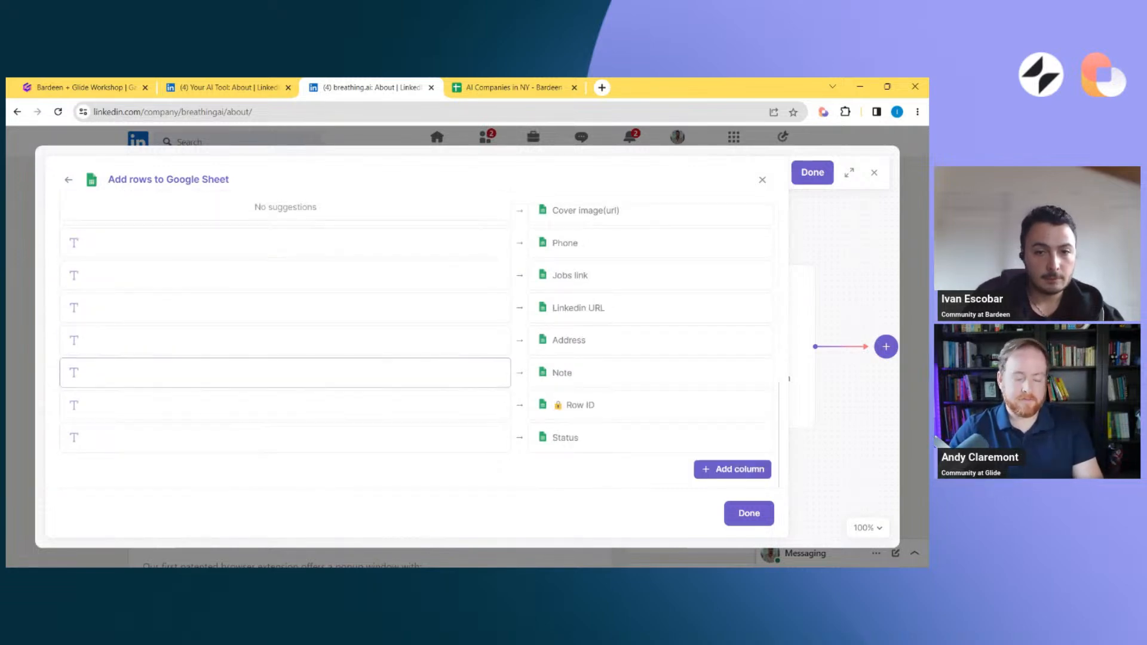
{"action": "left_click", "coordinate": [286, 372]}
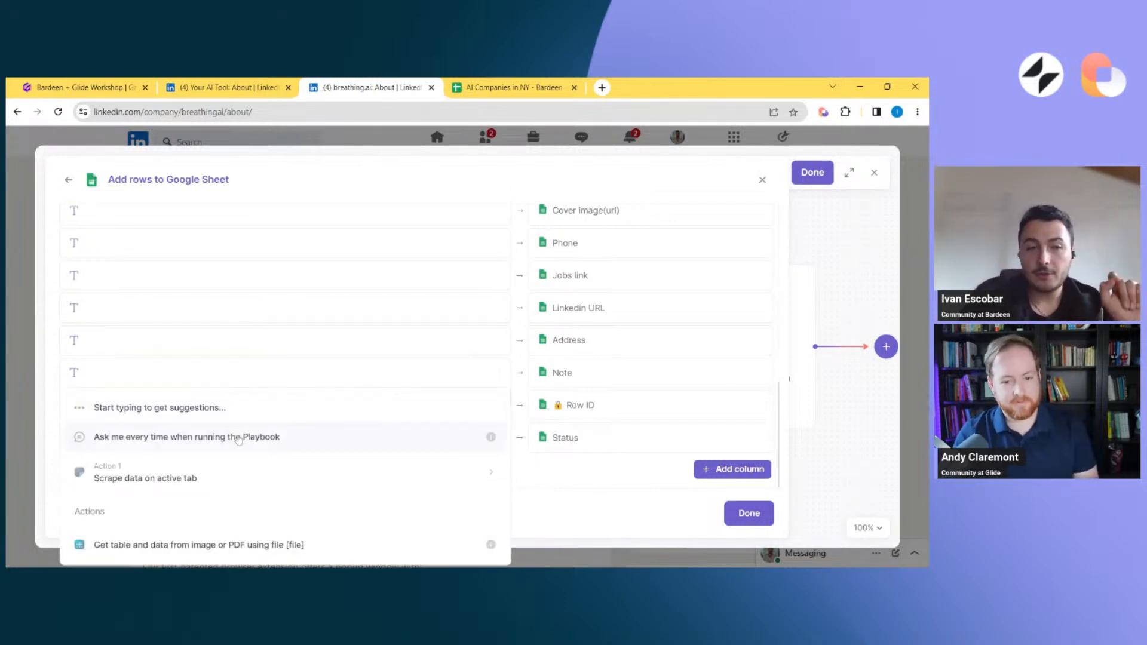
{"action": "left_click", "coordinate": [238, 438]}
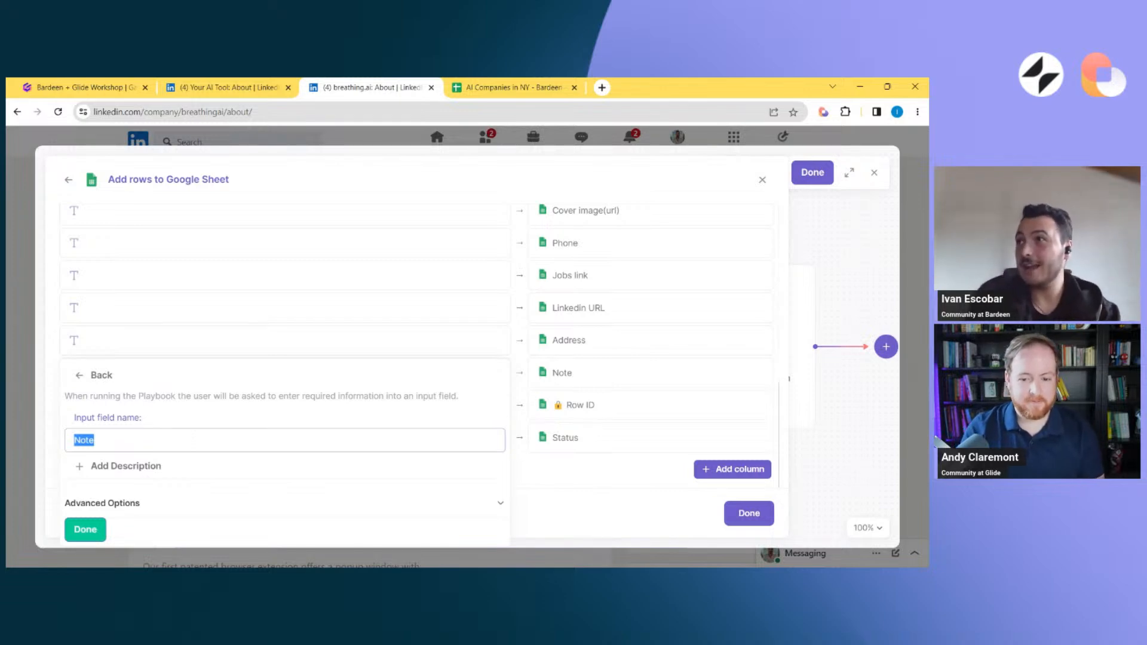
{"action": "left_click", "coordinate": [74, 441]}
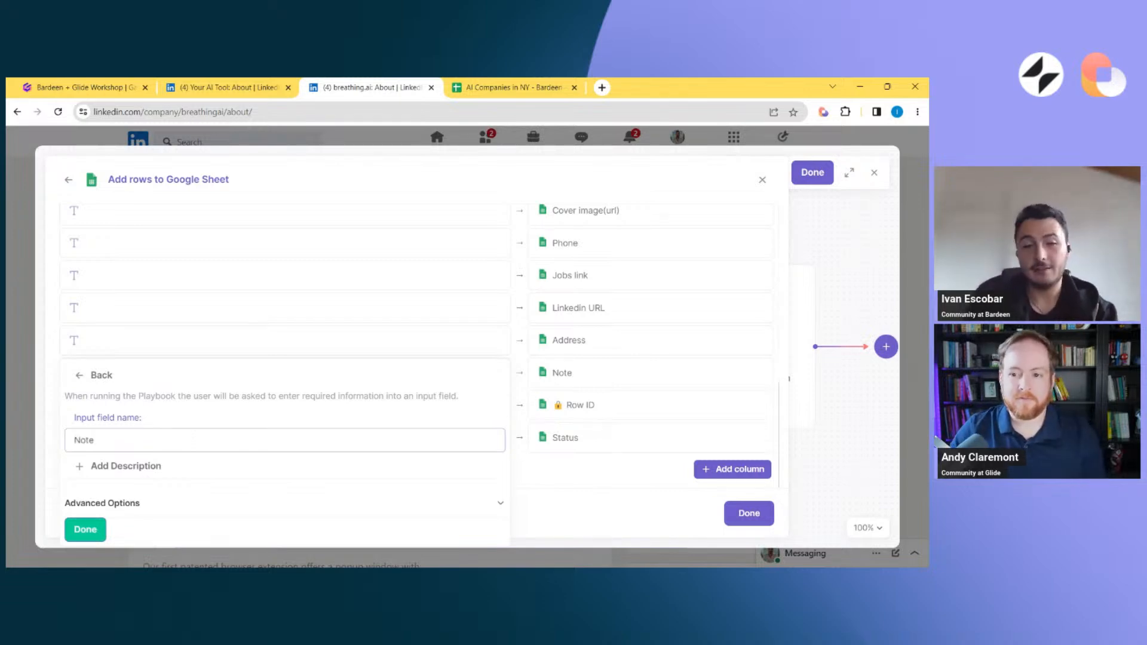
{"action": "type", "text": "Custom"}
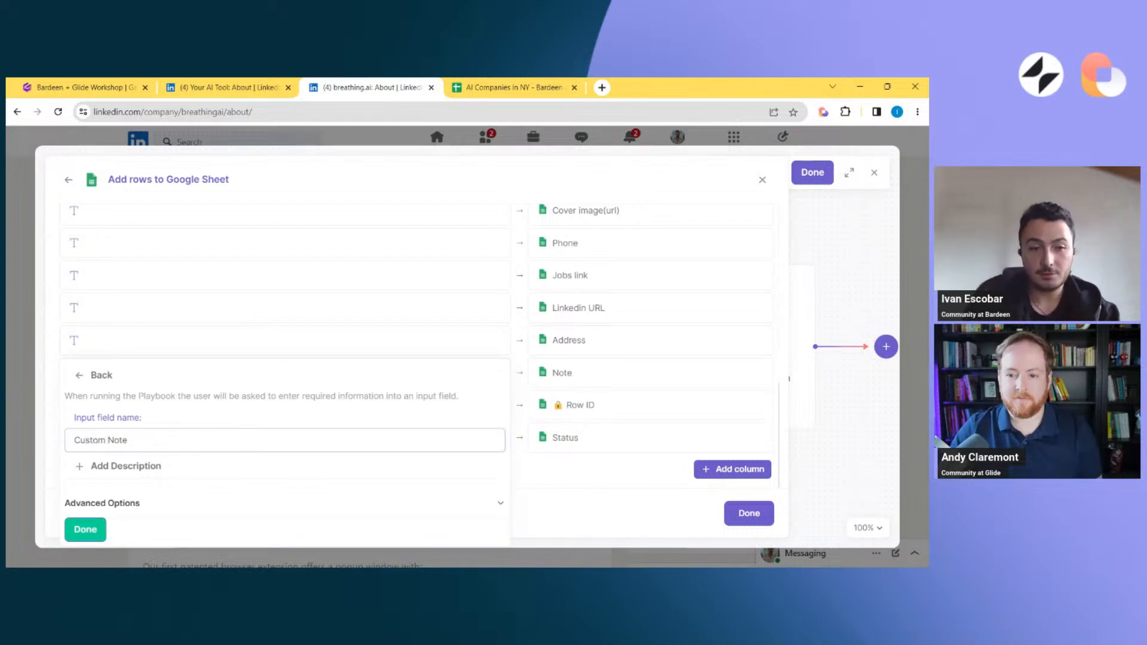
{"action": "left_click", "coordinate": [85, 529]}
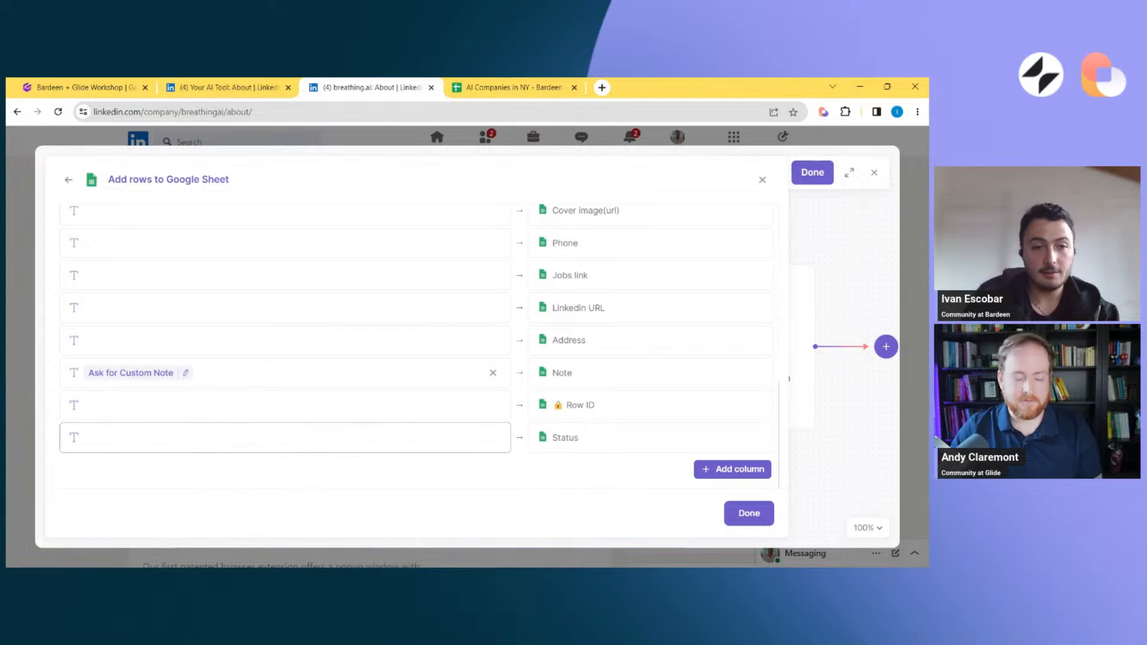
Set the Status column's source to the fixed text "Prospect"
{"action": "left_click", "coordinate": [179, 438]}
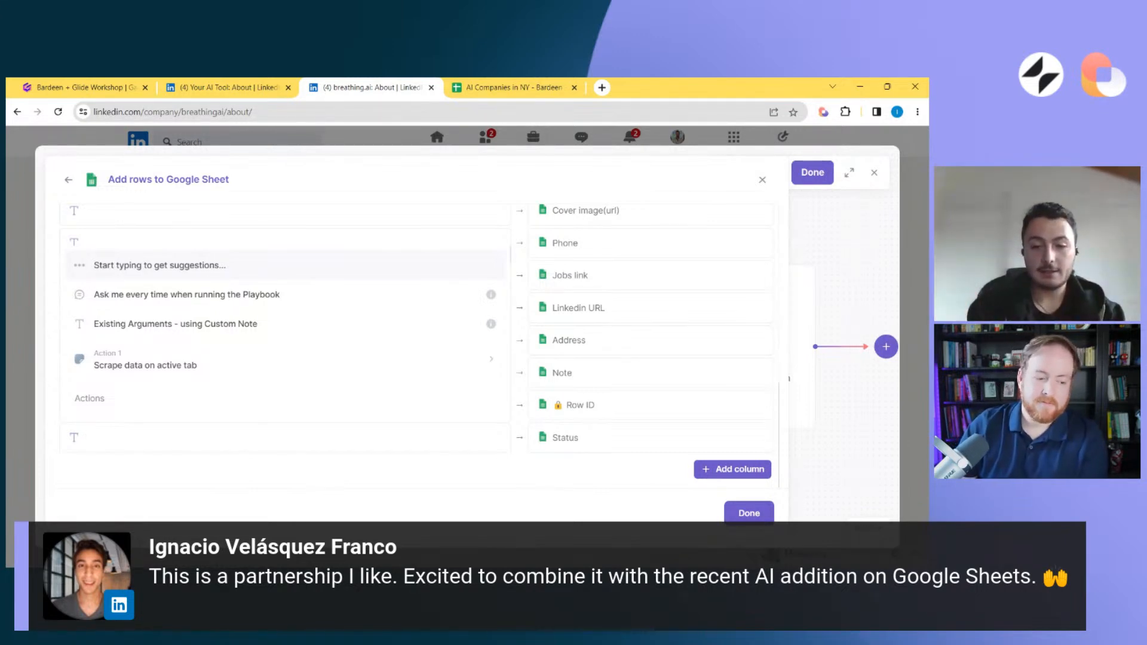
{"action": "key", "text": "BackSpace"}
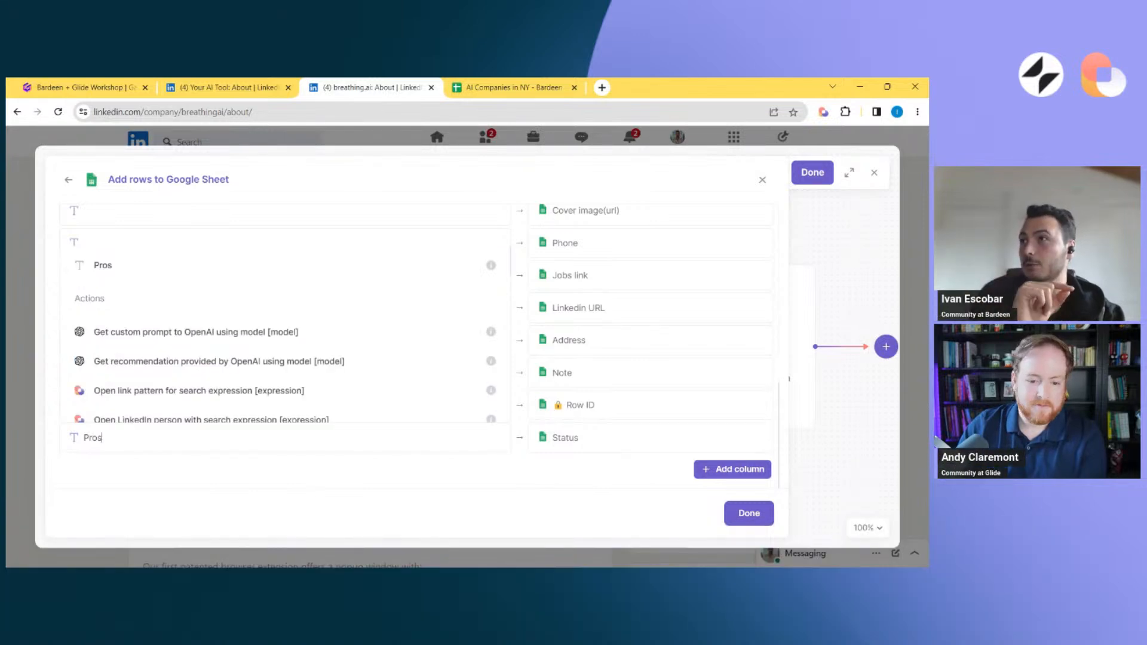
{"action": "type", "text": "pect"}
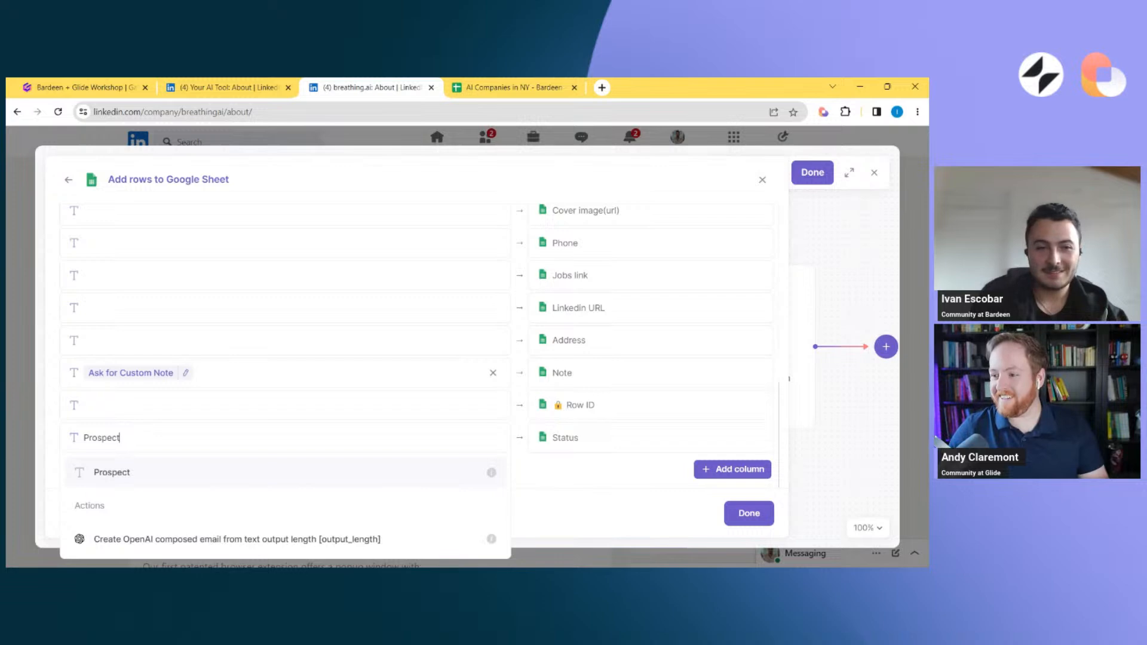
{"action": "key", "text": "Return"}
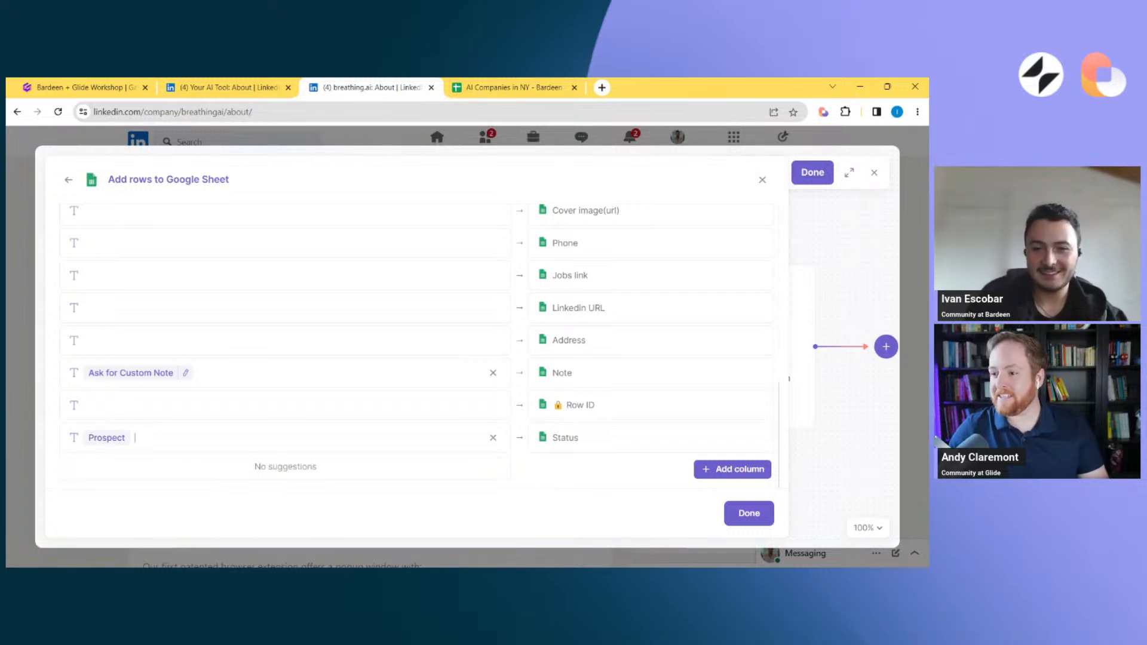
{"action": "left_click", "coordinate": [582, 372]}
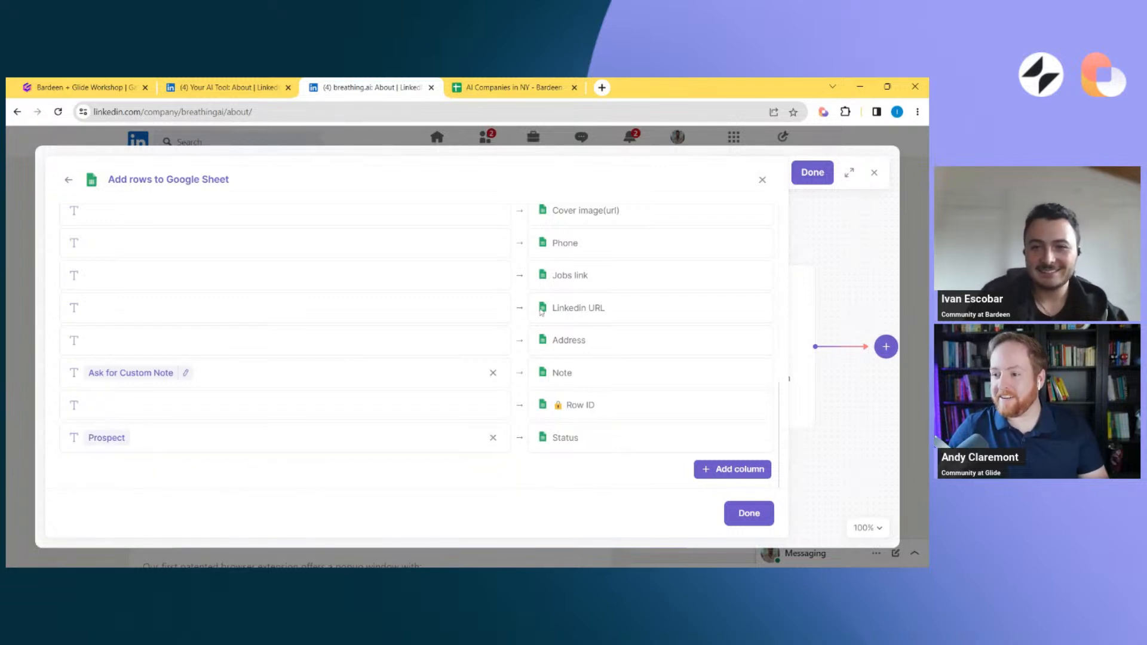
Check the Note, Row ID and Status columns in the AI Companies in NY spreadsheet, and return to the playbook's column mapping
{"action": "left_click", "coordinate": [528, 88]}
{"action": "scroll", "coordinate": [669, 283], "scroll_direction": "right", "scroll_amount": 5}
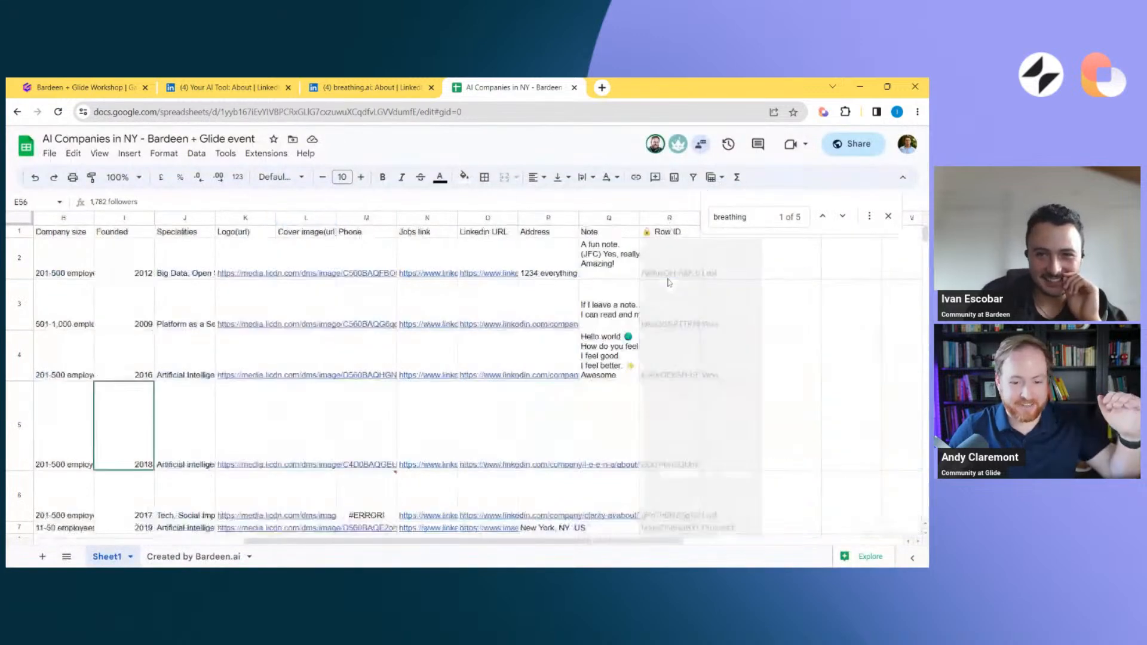
{"action": "scroll", "coordinate": [669, 282], "scroll_direction": "right", "scroll_amount": 5}
{"action": "scroll", "coordinate": [427, 283], "scroll_direction": "down", "scroll_amount": 5}
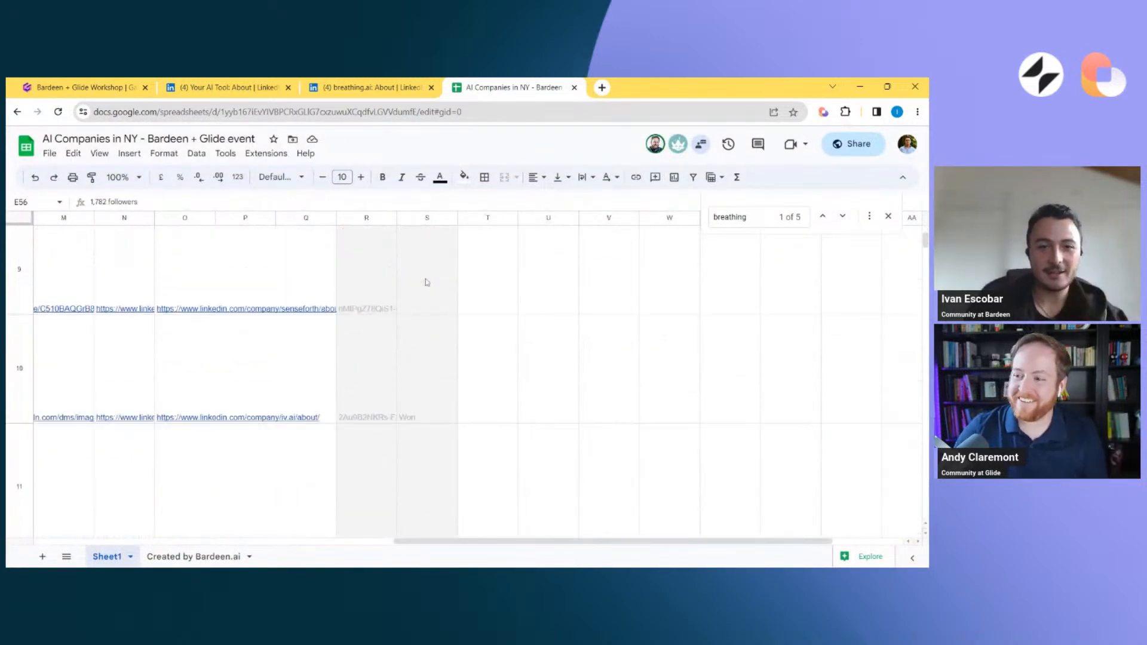
{"action": "scroll", "coordinate": [427, 282], "scroll_direction": "up", "scroll_amount": 5}
{"action": "scroll", "coordinate": [428, 283], "scroll_direction": "left", "scroll_amount": 5}
{"action": "key", "text": "ctrl+shift+Tab"}
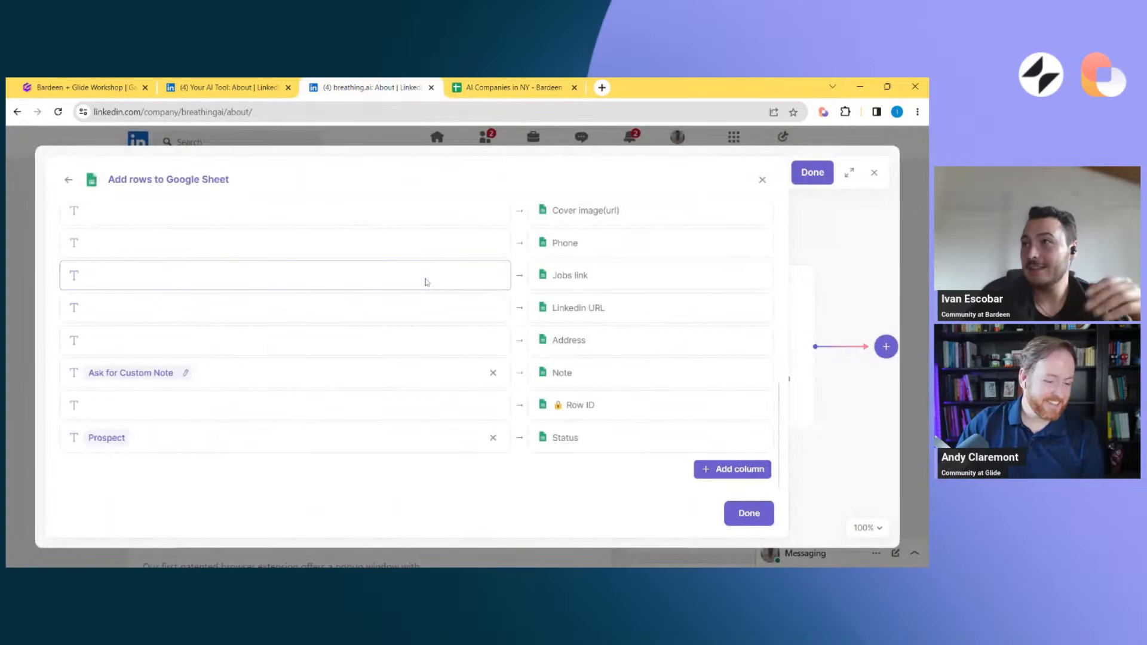
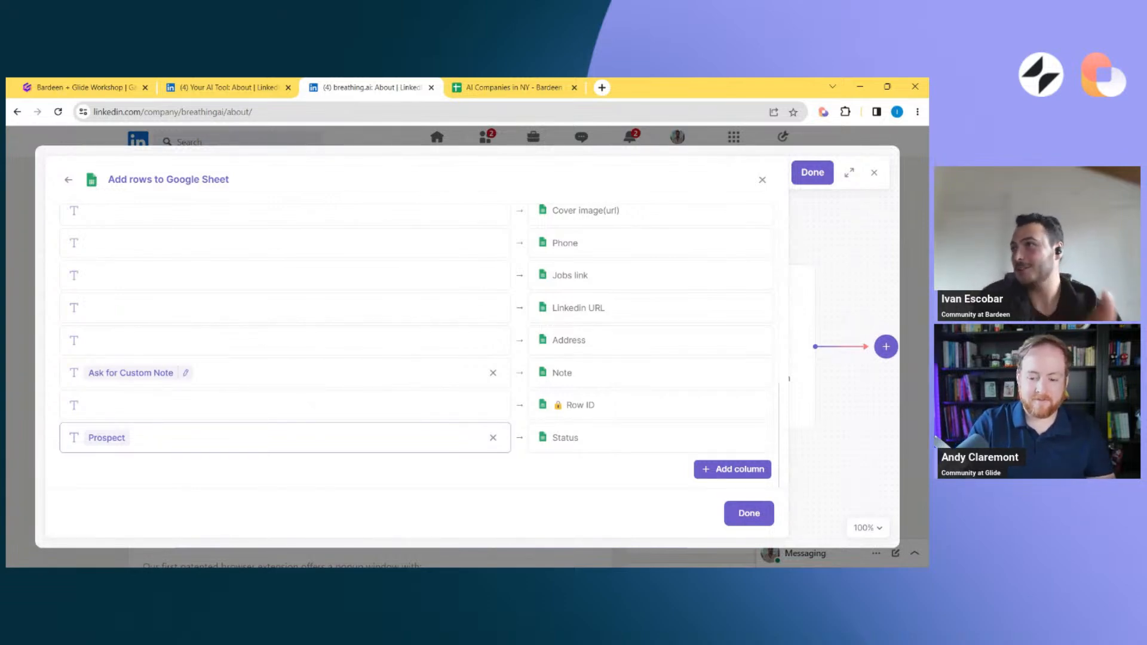
Map the scraped Website field from the Scrape data on active tab action to the spreadsheet's Website column and save the playbook
{"action": "scroll", "coordinate": [285, 437], "scroll_direction": "up", "scroll_amount": 3}
{"action": "scroll", "coordinate": [286, 437], "scroll_direction": "down", "scroll_amount": 2}
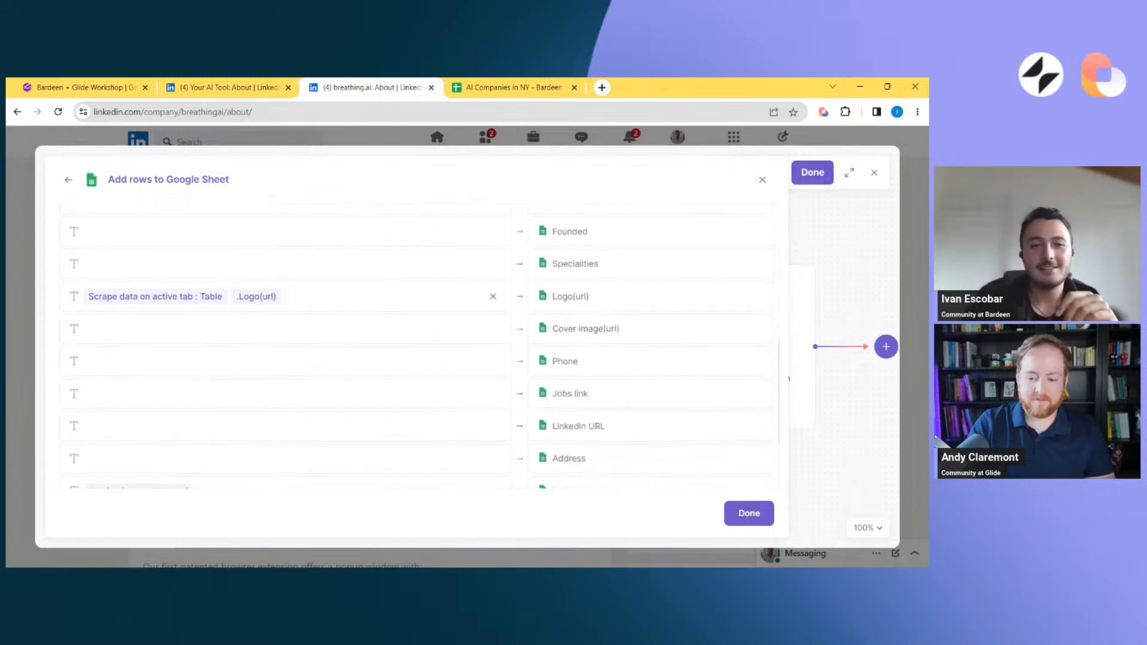
{"action": "scroll", "coordinate": [285, 385], "scroll_direction": "up", "scroll_amount": 3}
{"action": "scroll", "coordinate": [378, 344], "scroll_direction": "up", "scroll_amount": 1}
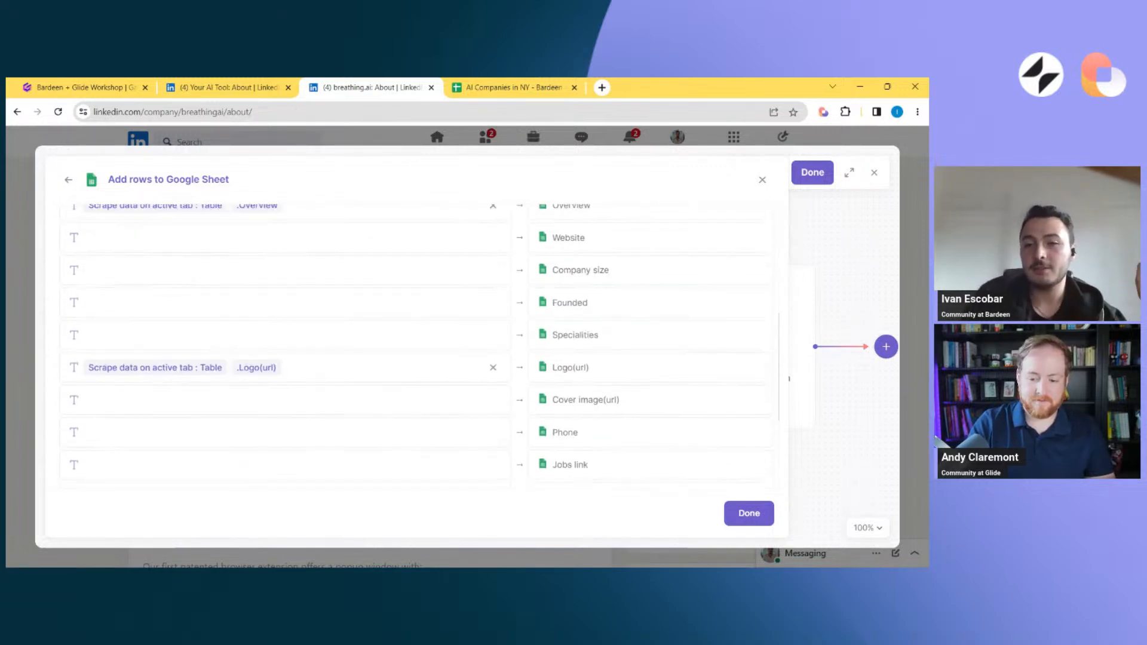
{"action": "scroll", "coordinate": [468, 315], "scroll_direction": "up", "scroll_amount": 5}
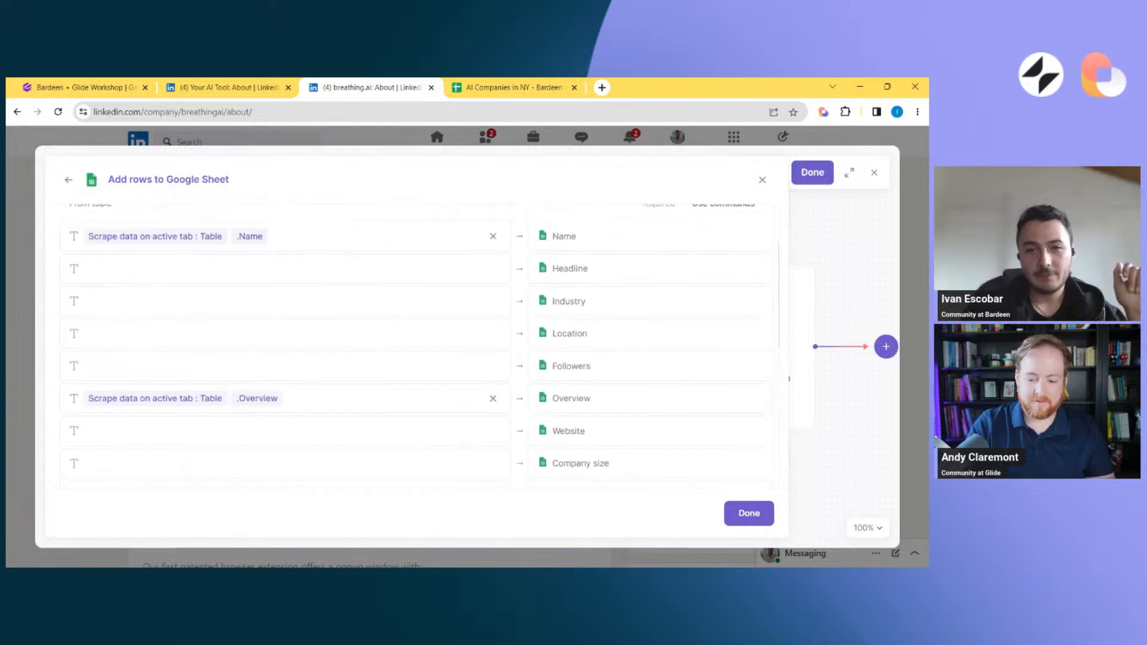
{"action": "scroll", "coordinate": [469, 315], "scroll_direction": "down", "scroll_amount": 4}
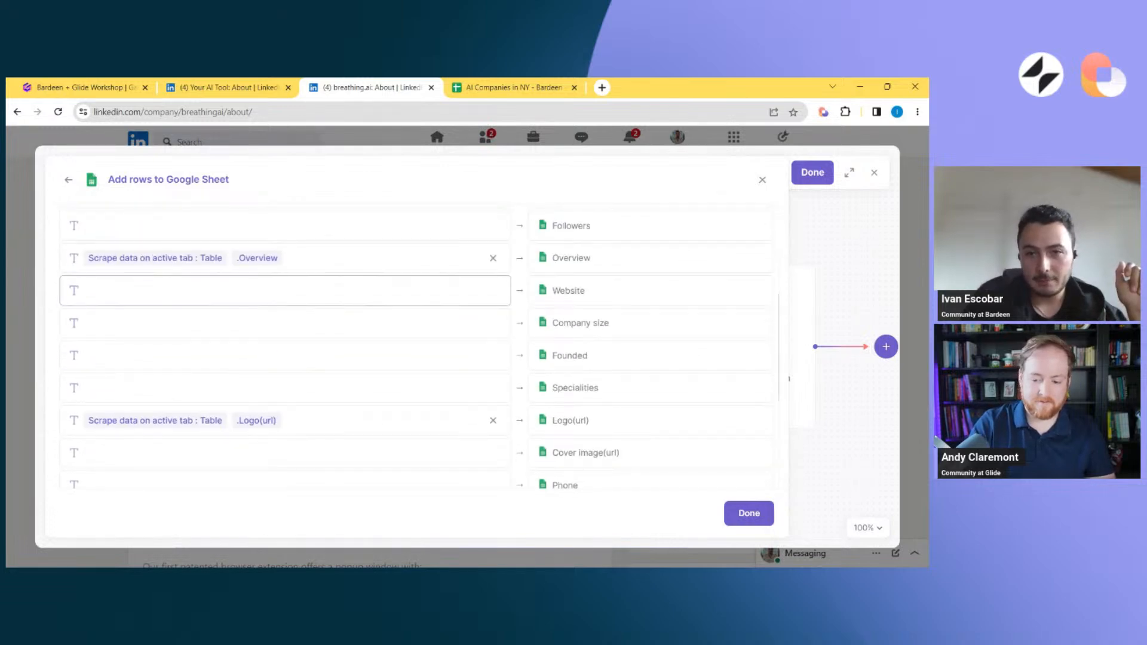
{"action": "left_click", "coordinate": [287, 291]}
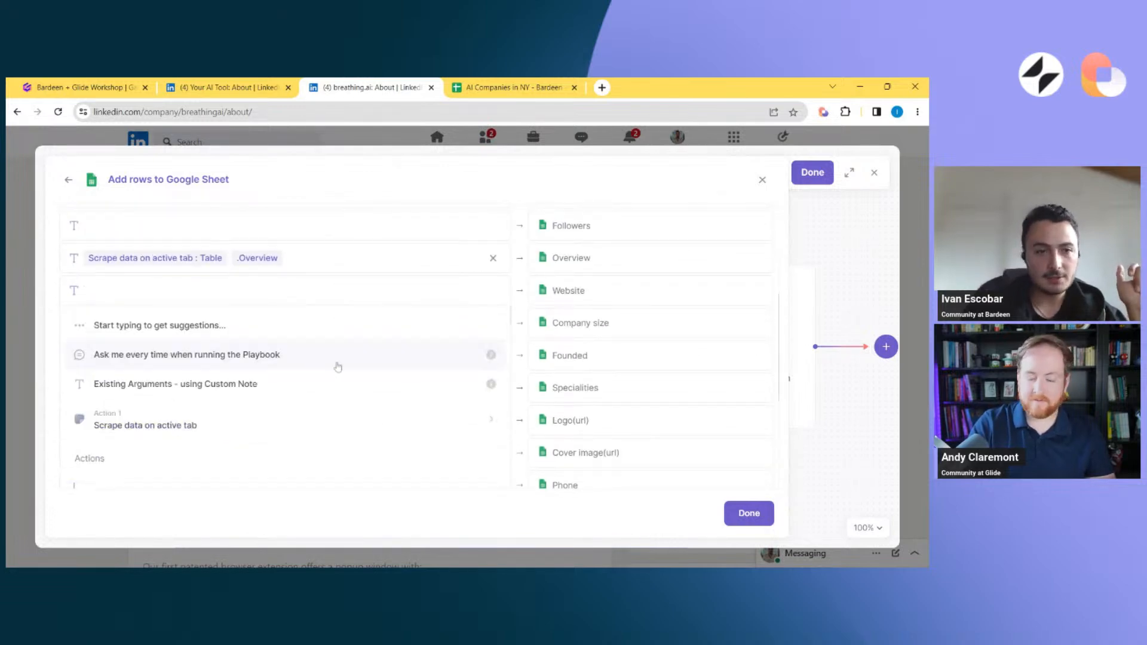
{"action": "scroll", "coordinate": [261, 426], "scroll_direction": "down", "scroll_amount": 5}
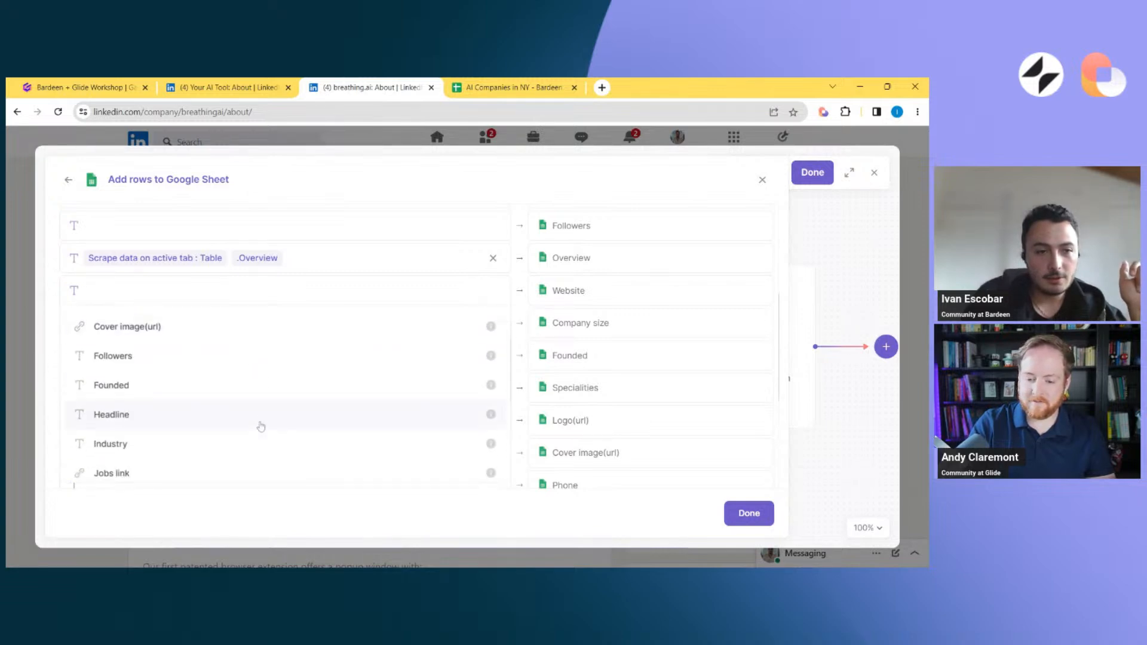
{"action": "scroll", "coordinate": [269, 364], "scroll_direction": "up", "scroll_amount": 2}
{"action": "scroll", "coordinate": [270, 366], "scroll_direction": "down", "scroll_amount": 5}
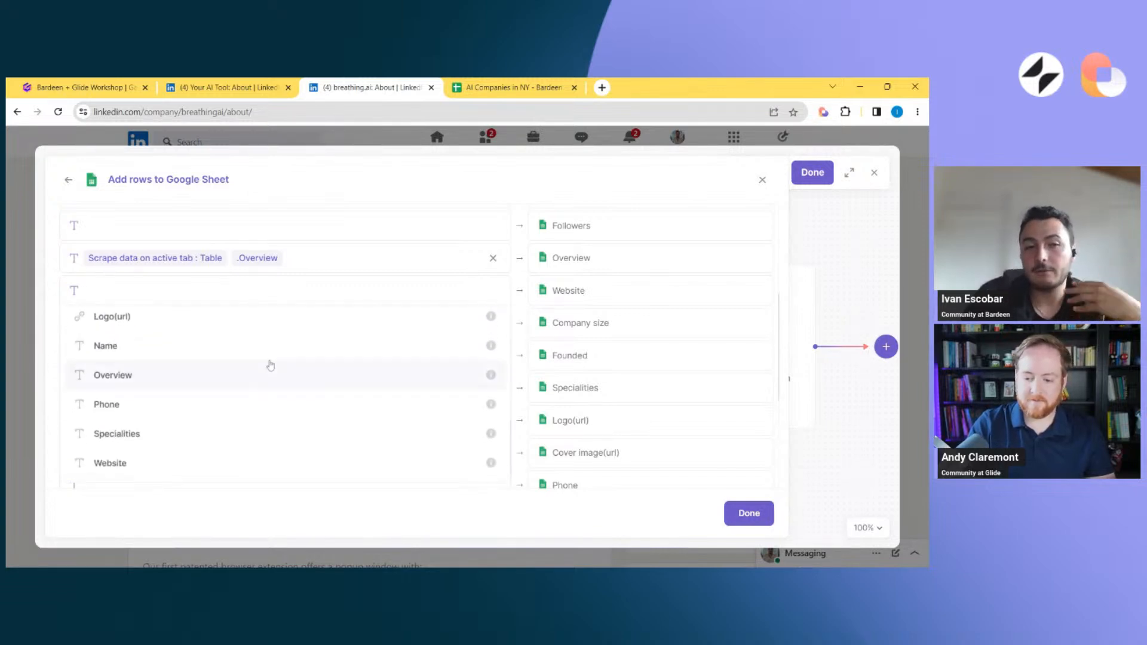
{"action": "left_click", "coordinate": [219, 474]}
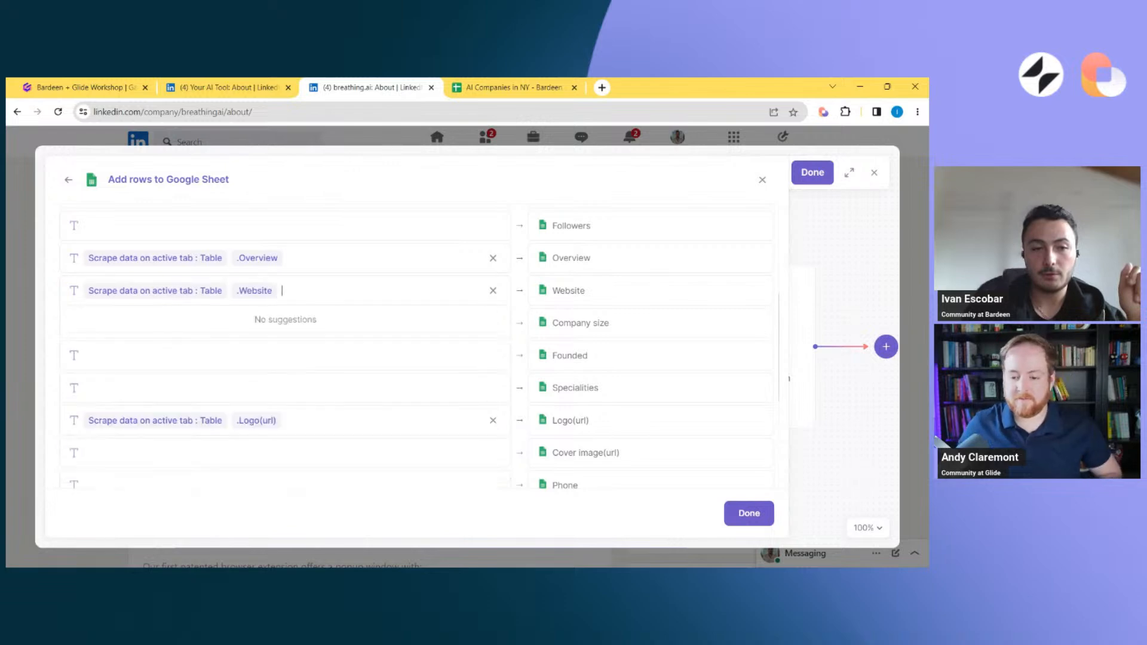
{"action": "left_click", "coordinate": [762, 522]}
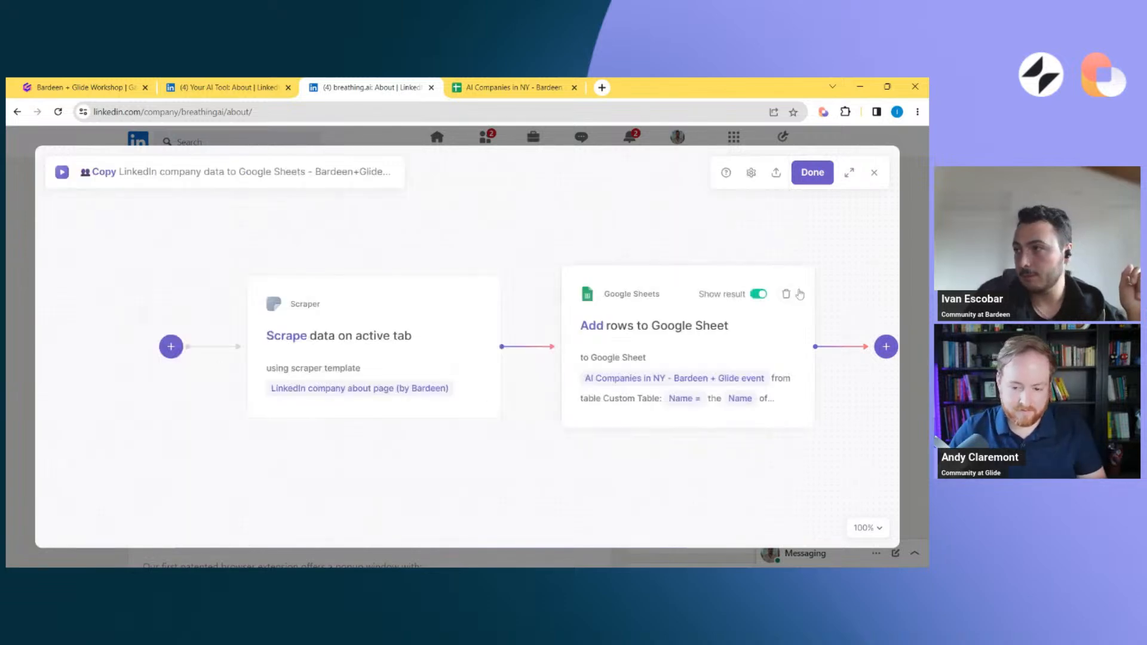
{"action": "left_click", "coordinate": [812, 179]}
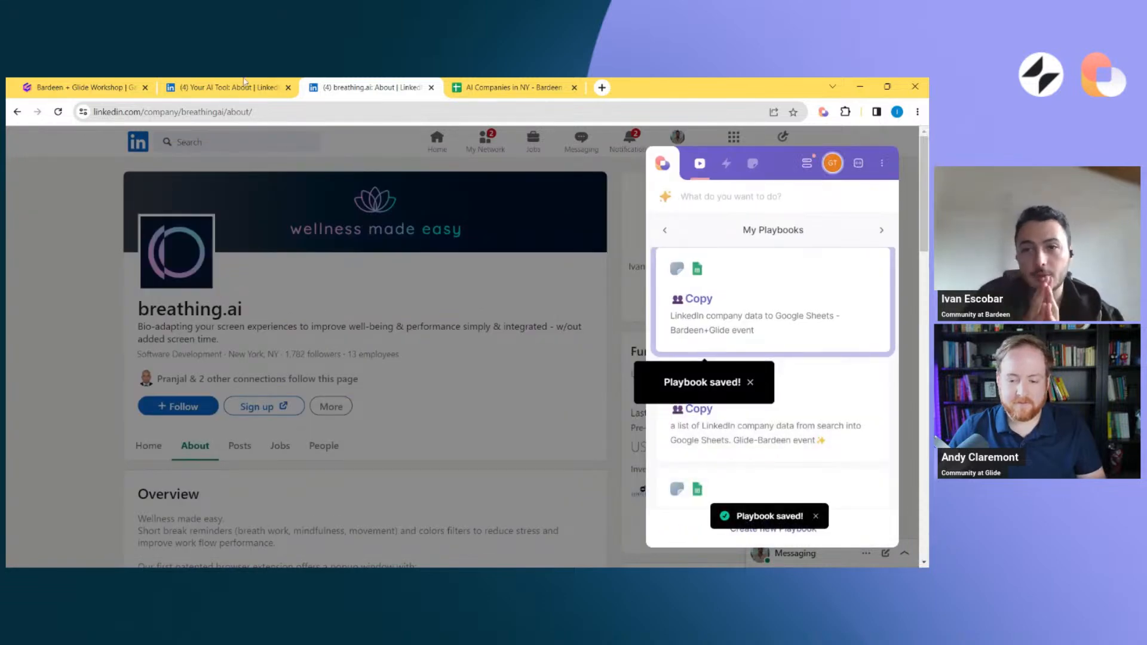
Open Dori AI's About page from the LinkedIn company search results and launch the single-company Copy LinkedIn company data to Google Sheets playbook
{"action": "left_click", "coordinate": [244, 87]}
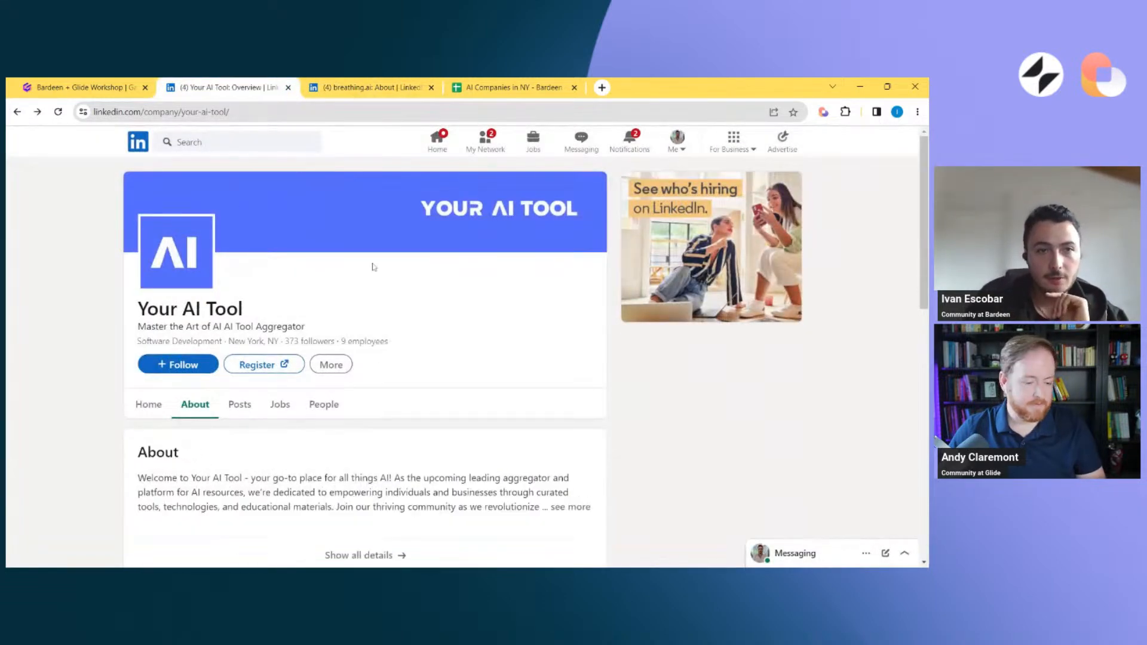
{"action": "scroll", "coordinate": [353, 281], "scroll_direction": "down", "scroll_amount": 5}
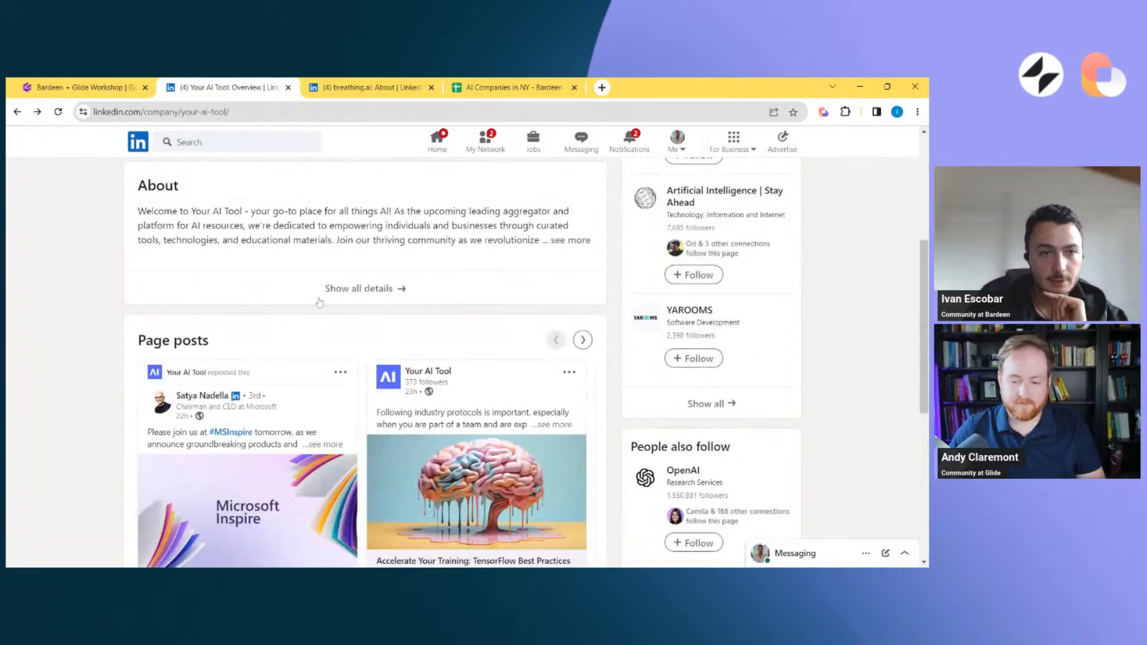
{"action": "scroll", "coordinate": [320, 303], "scroll_direction": "down", "scroll_amount": 5}
{"action": "key", "text": "alt+Left"}
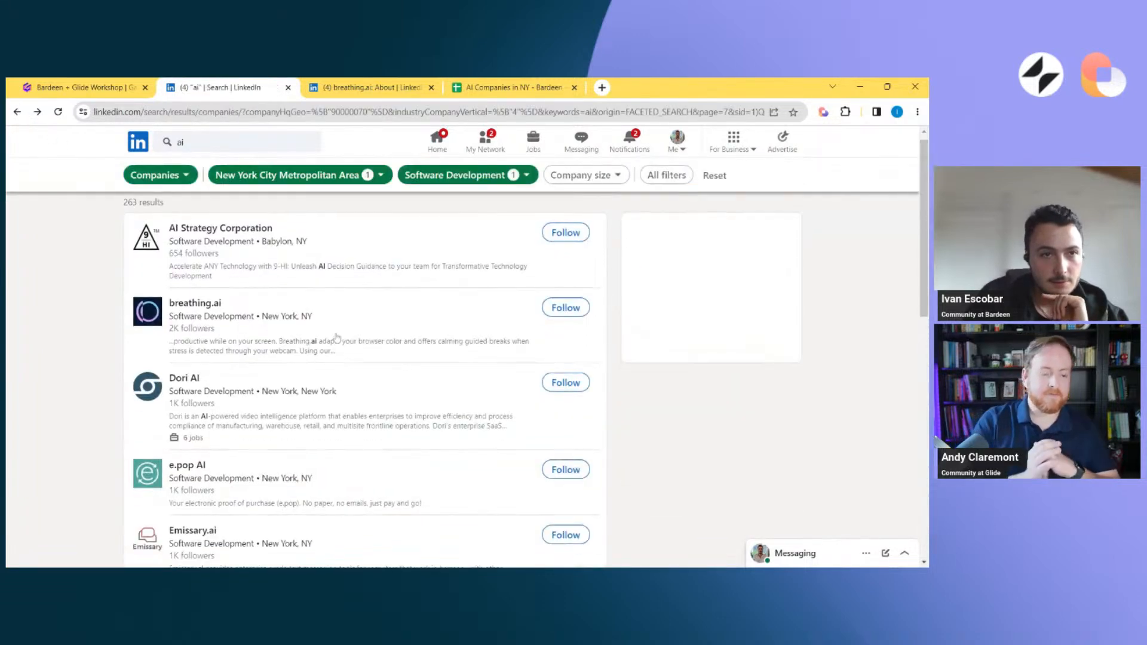
{"action": "left_click", "coordinate": [187, 380]}
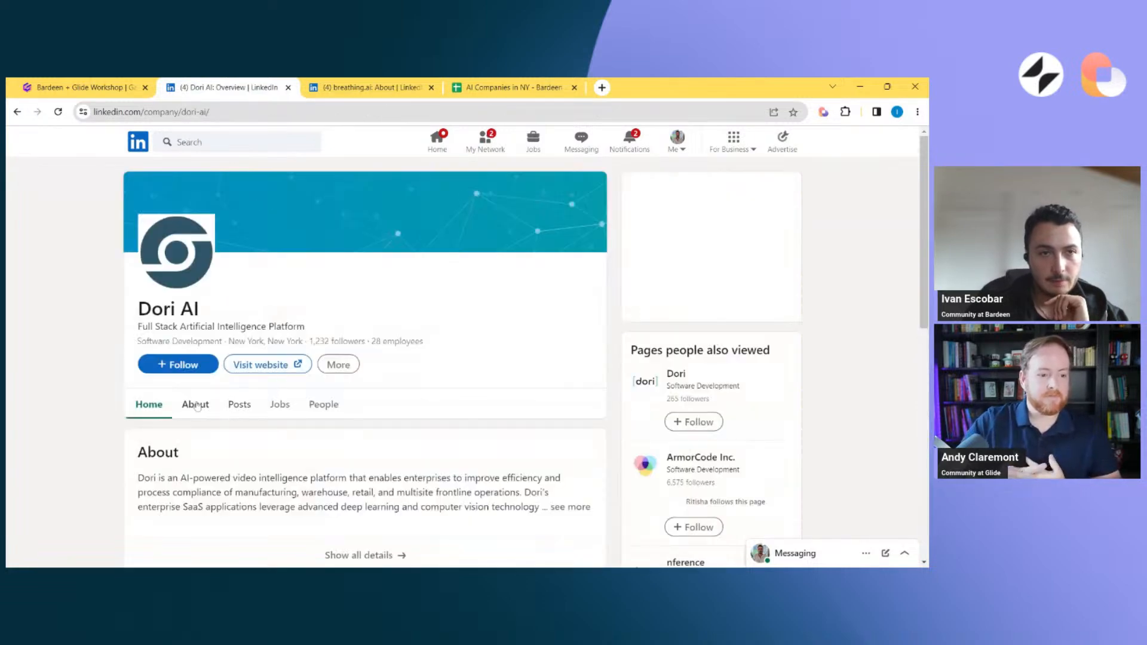
{"action": "left_click", "coordinate": [197, 406]}
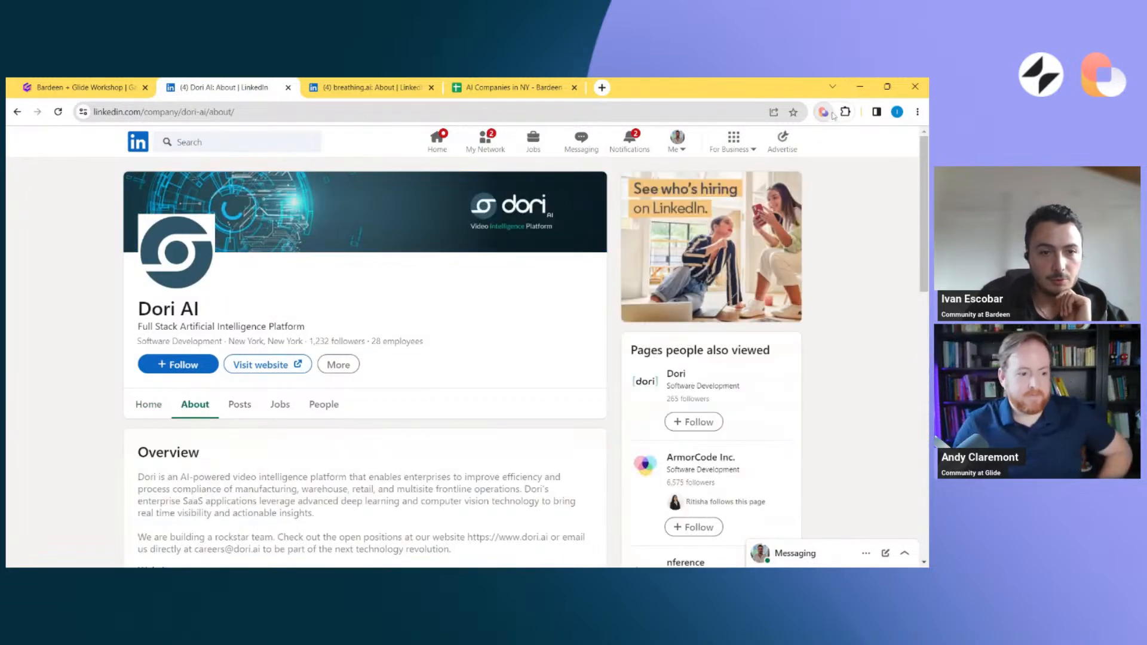
{"action": "left_click", "coordinate": [832, 113]}
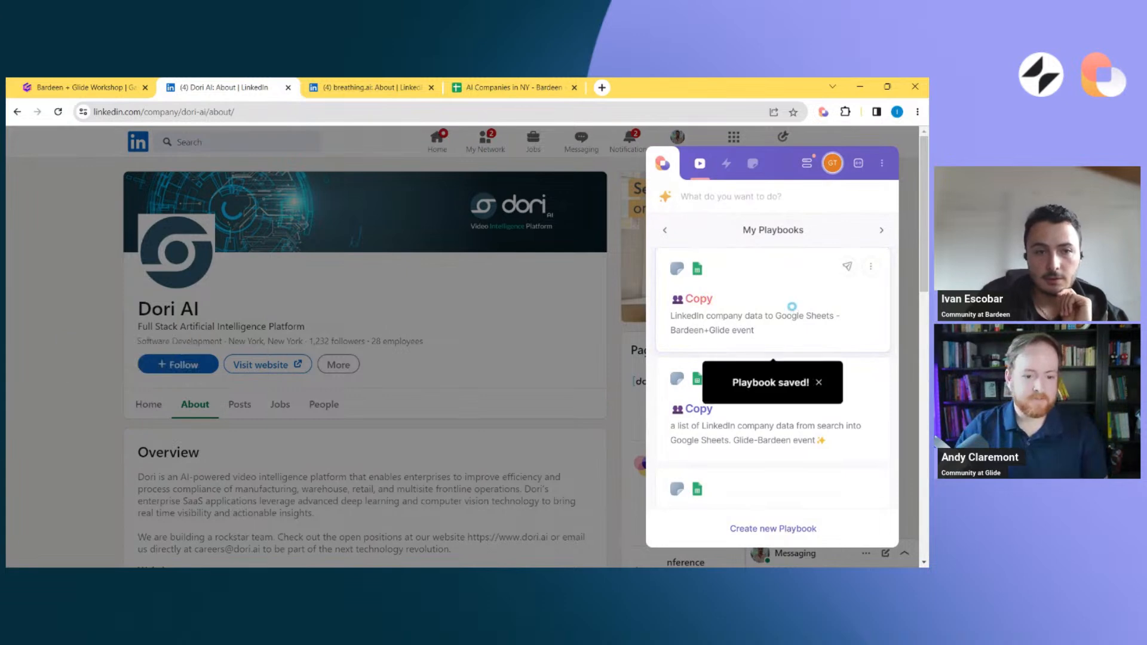
{"action": "left_click", "coordinate": [792, 306]}
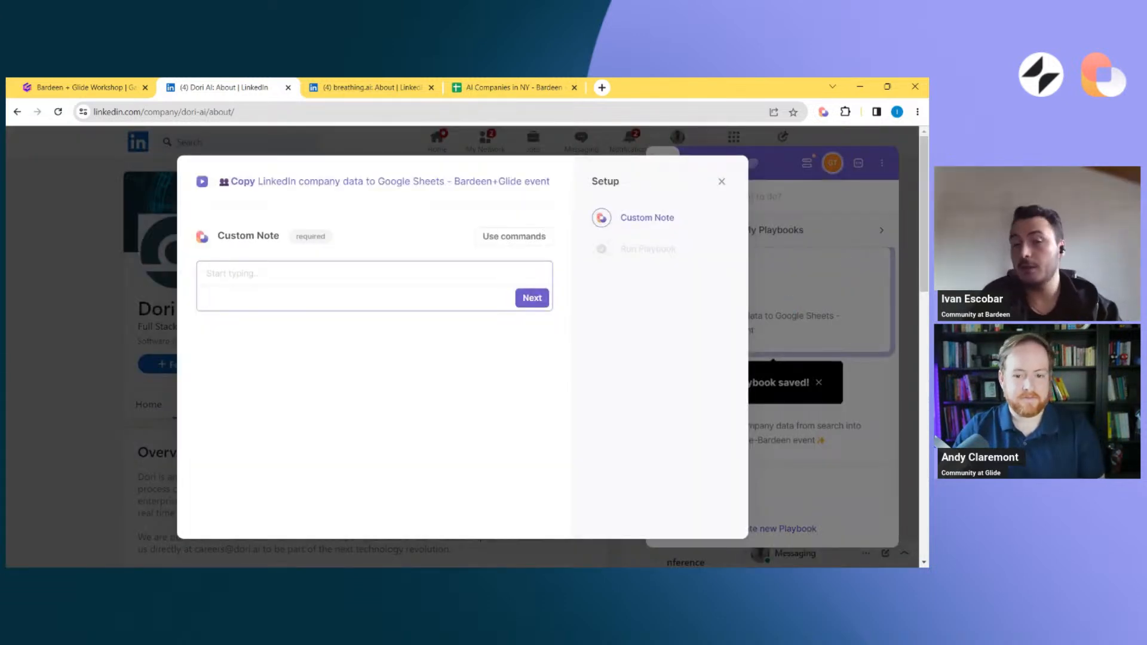
{"action": "type", "text": "Dori"}
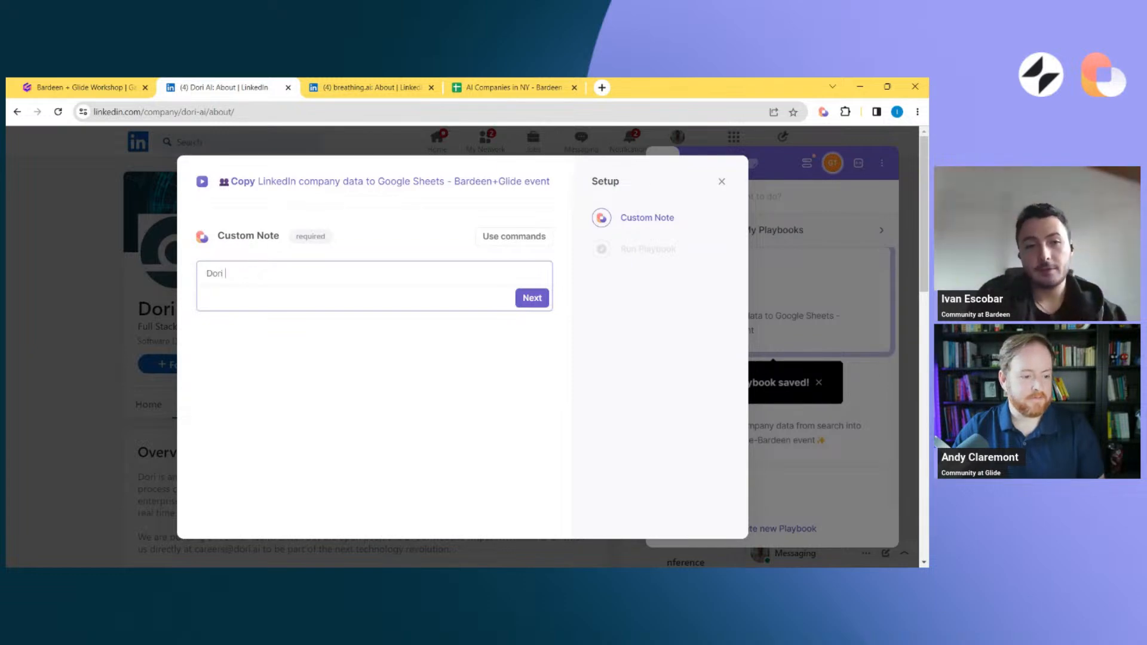
{"action": "key", "text": "Return"}
{"action": "type", "text": "ri is an int"}
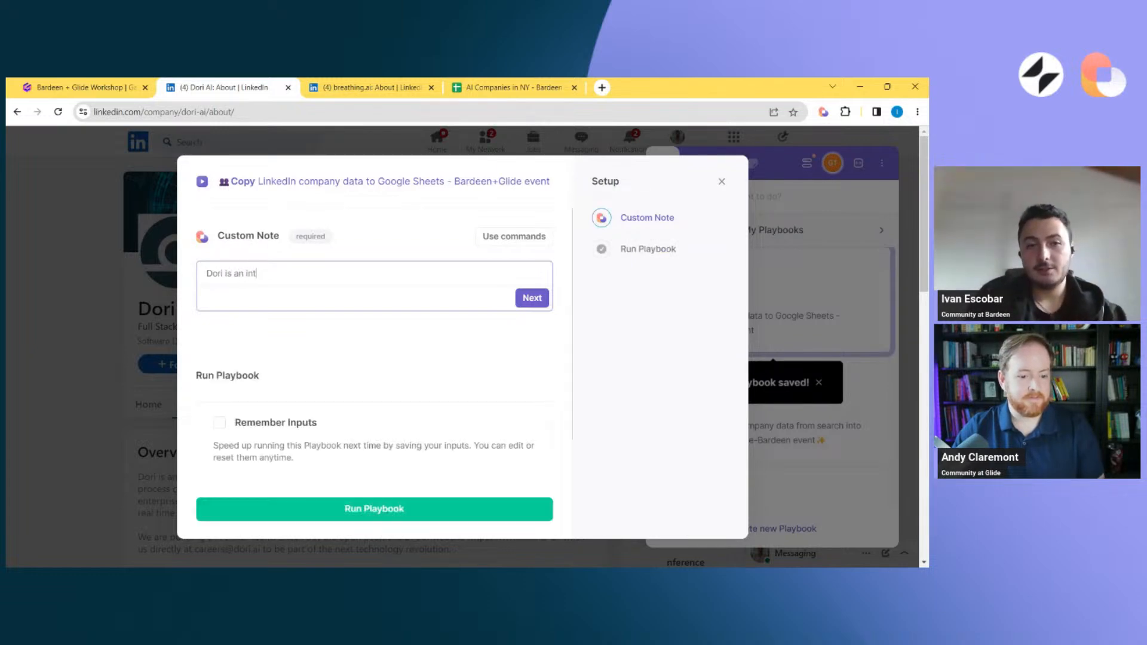
{"action": "key", "text": "ctrl+shift+Left"}
{"action": "key", "text": "ctrl+shift+Left"}
{"action": "key", "text": "ctrl+shift+Left"}
{"action": "key", "text": "ctrl+shift+Left"}
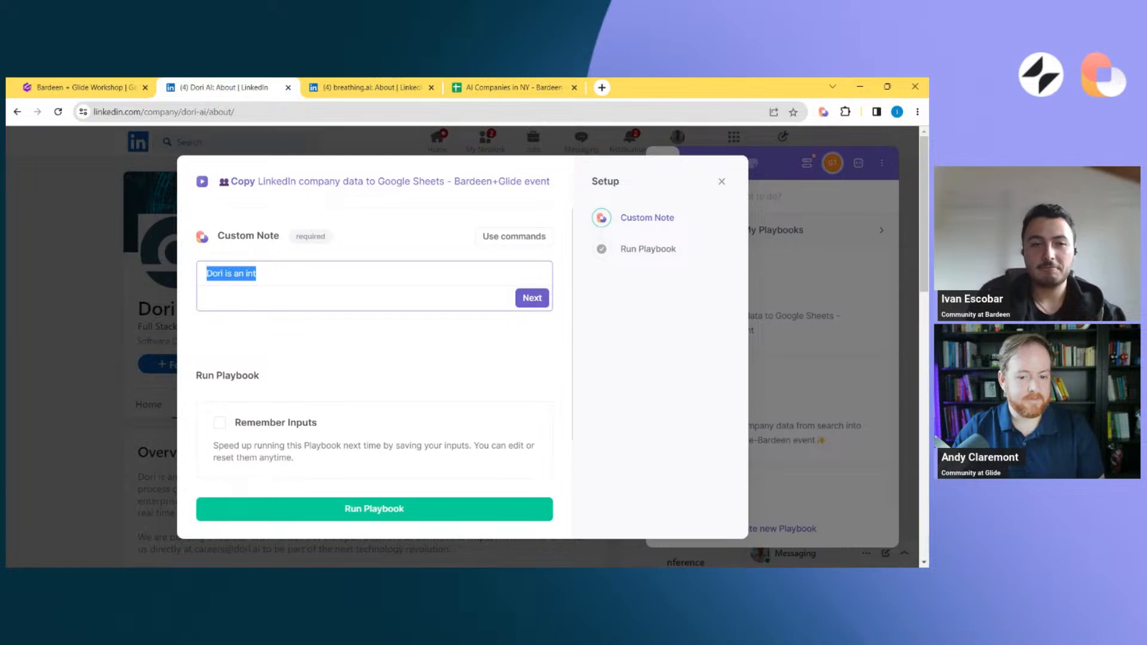
{"action": "key", "text": "BackSpace"}
Enter "Intresting AI use-case for video editing" as the Custom Note and run the playbook without remembering inputs
{"action": "type", "text": "Intresti"}
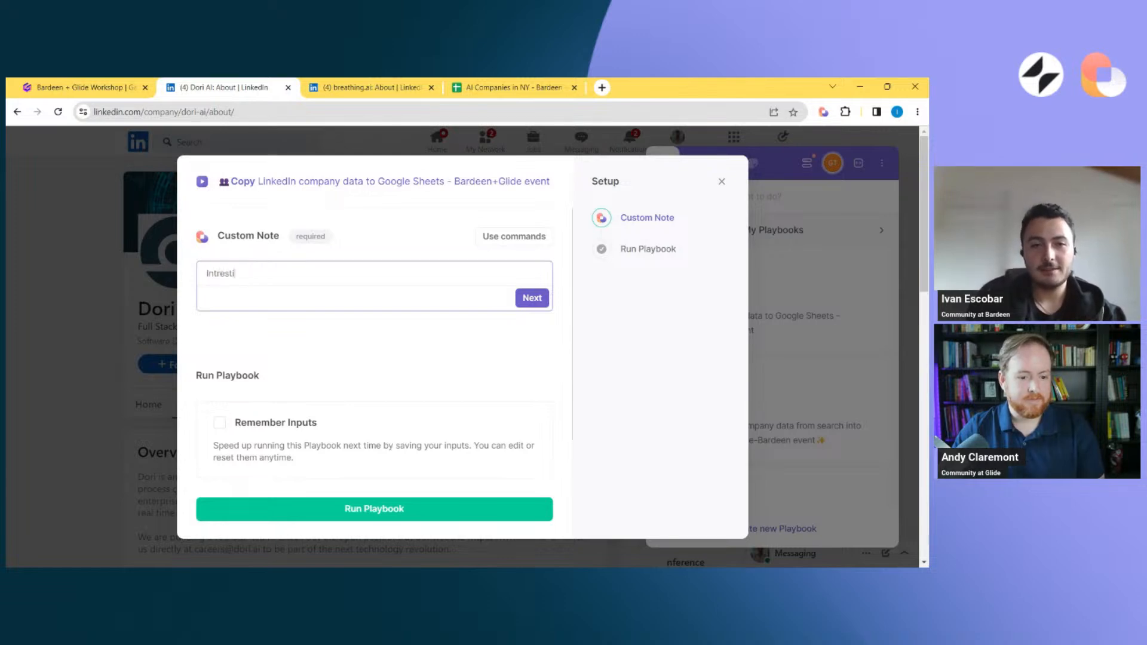
{"action": "type", "text": "ng AI use-case for"}
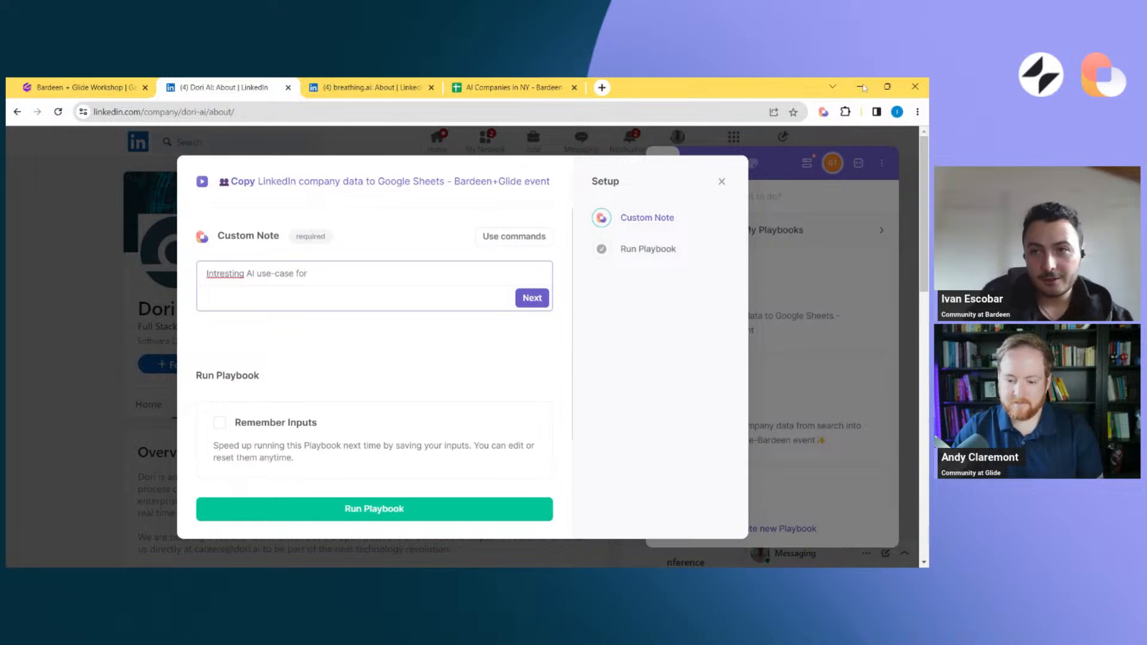
{"action": "left_click", "coordinate": [828, 112]}
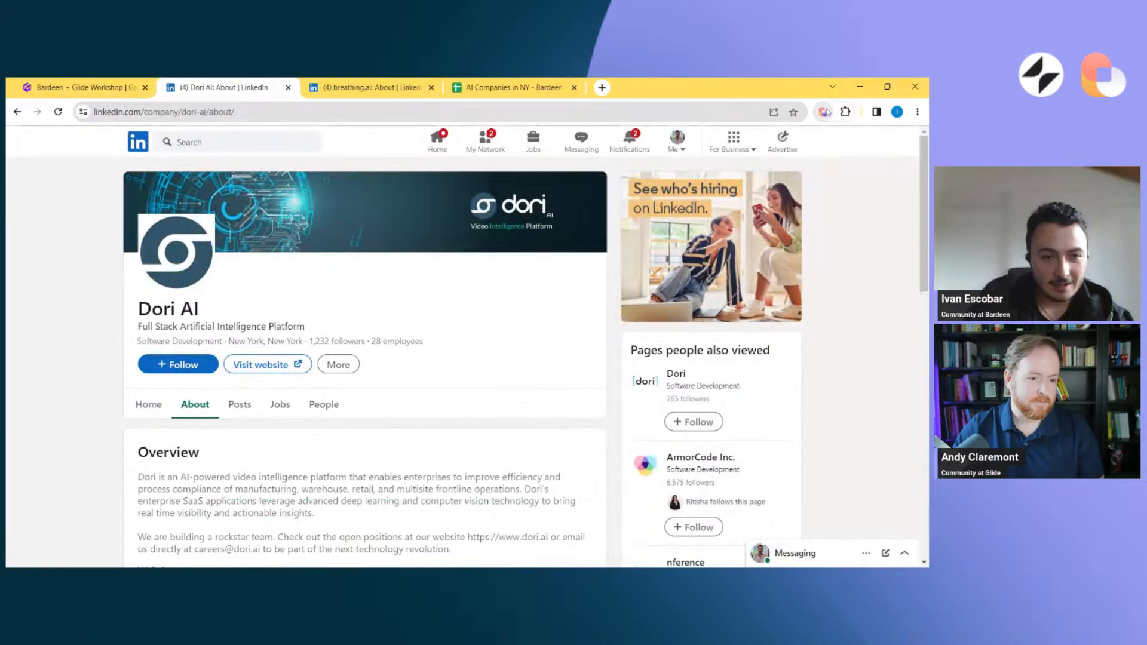
{"action": "left_click", "coordinate": [828, 112]}
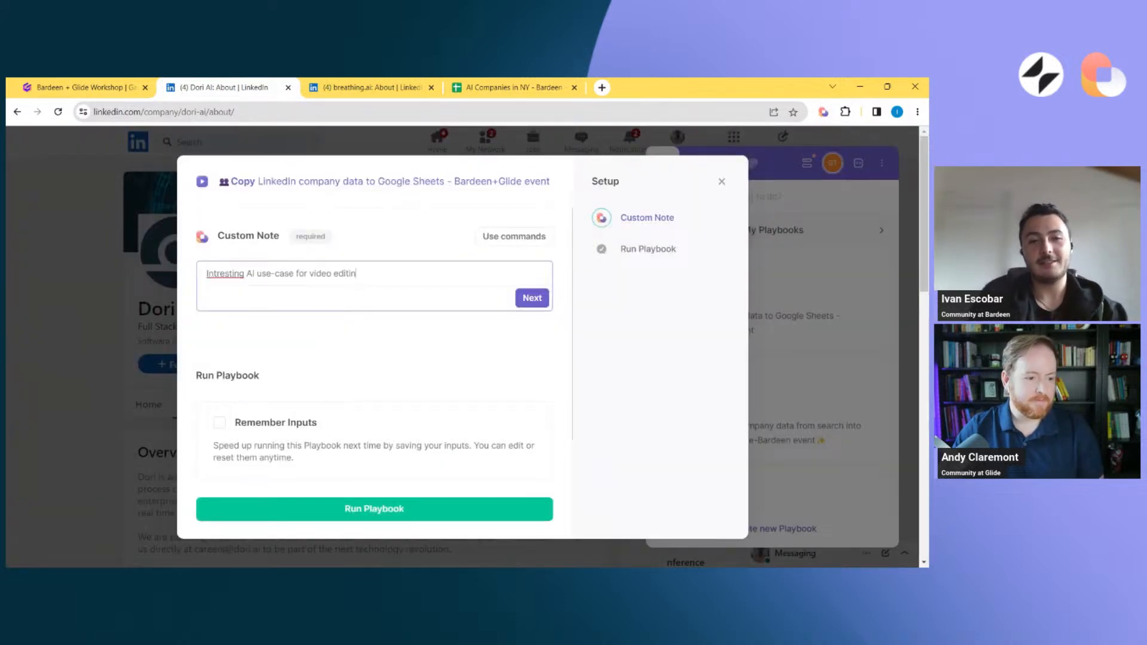
{"action": "left_click", "coordinate": [538, 299]}
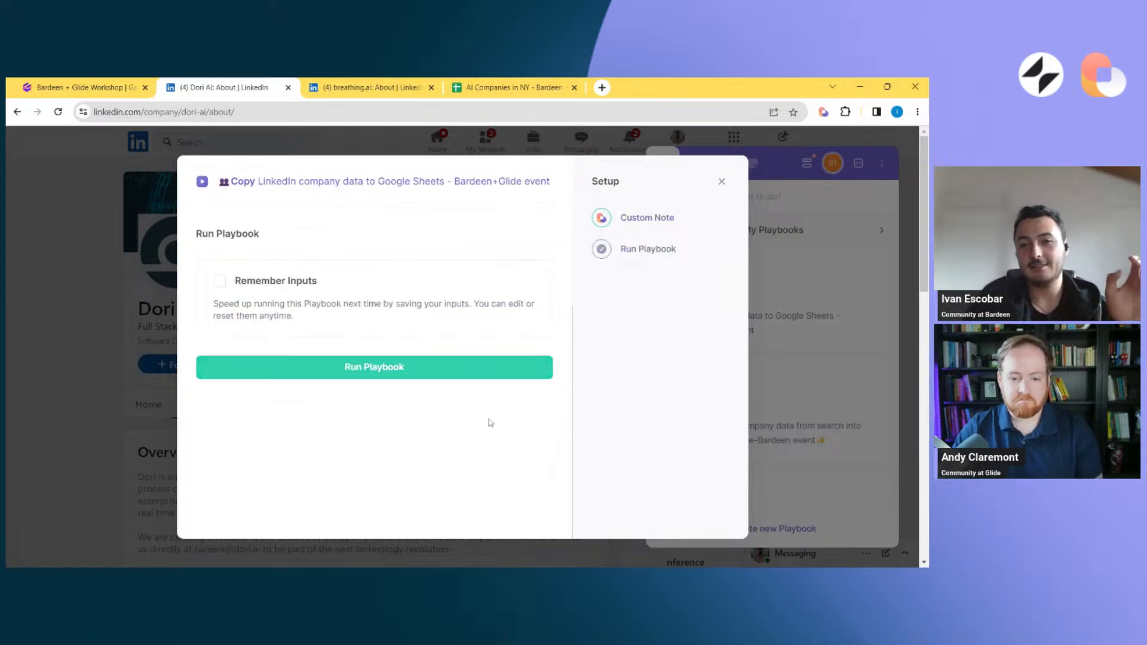
{"action": "left_click", "coordinate": [434, 370]}
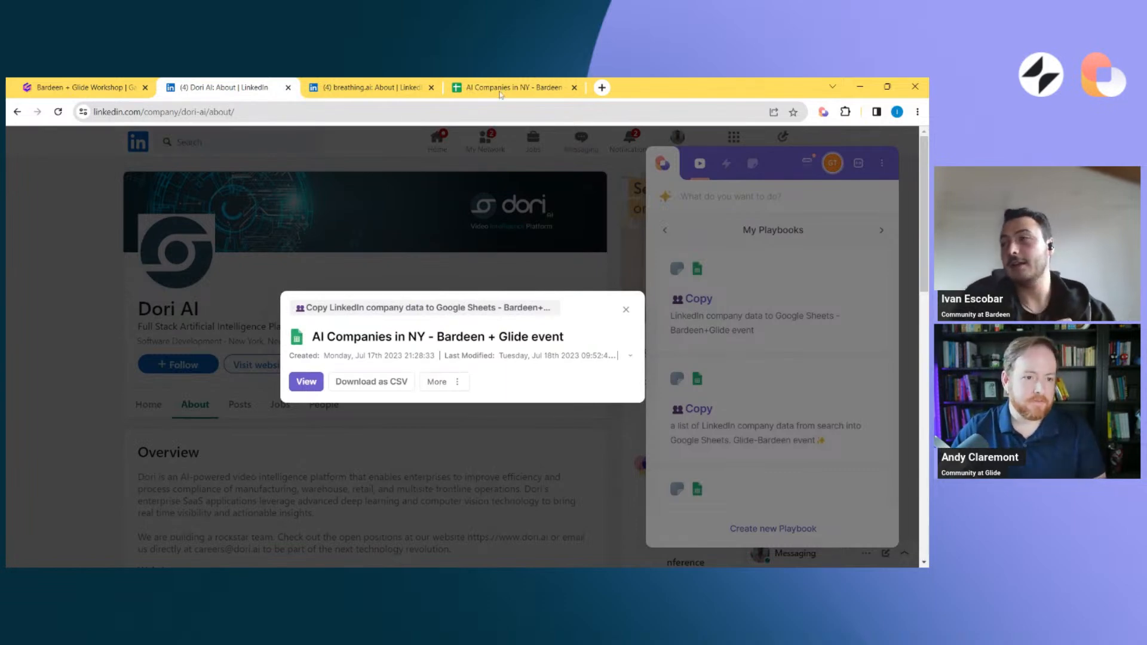
Open the AI Companies in NY spreadsheet and check the Dori AI row's website, note and status
{"action": "left_click", "coordinate": [306, 382]}
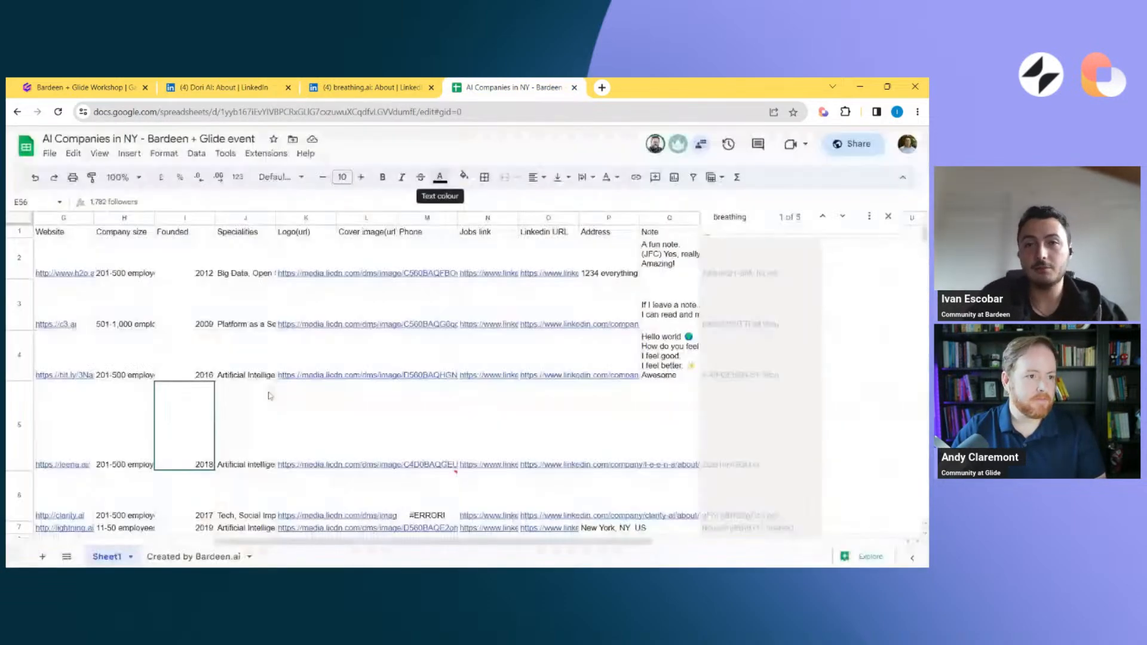
{"action": "left_click", "coordinate": [85, 428]}
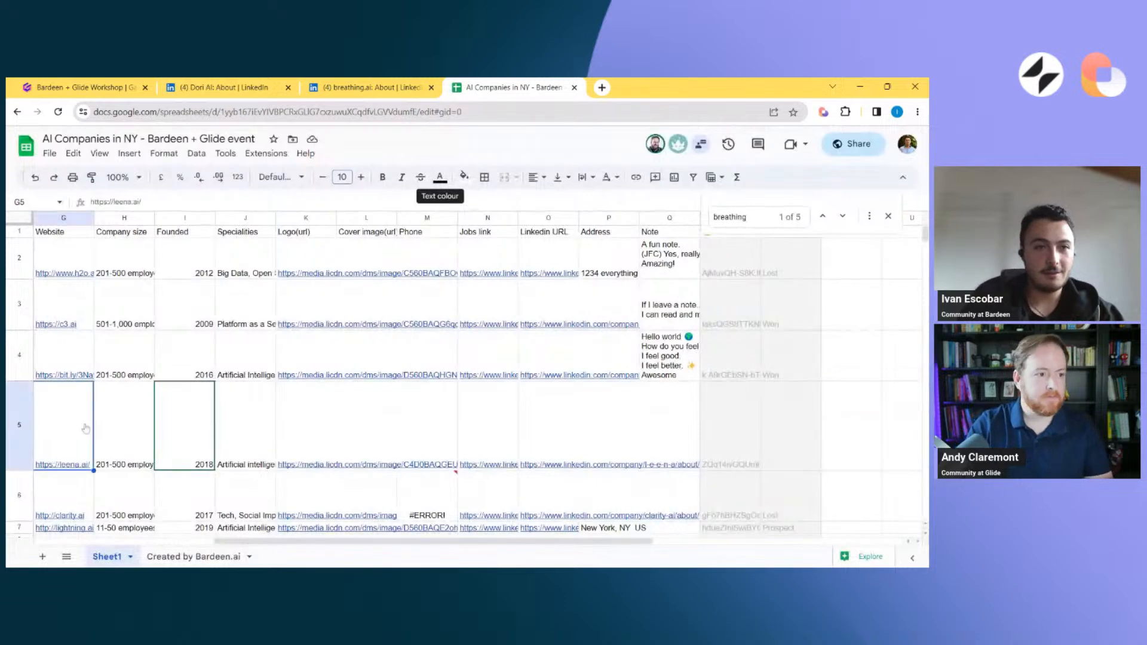
{"action": "key", "text": "ctrl+Left"}
{"action": "key", "text": "ctrl+Down"}
{"action": "scroll", "coordinate": [190, 427], "scroll_direction": "down", "scroll_amount": 3}
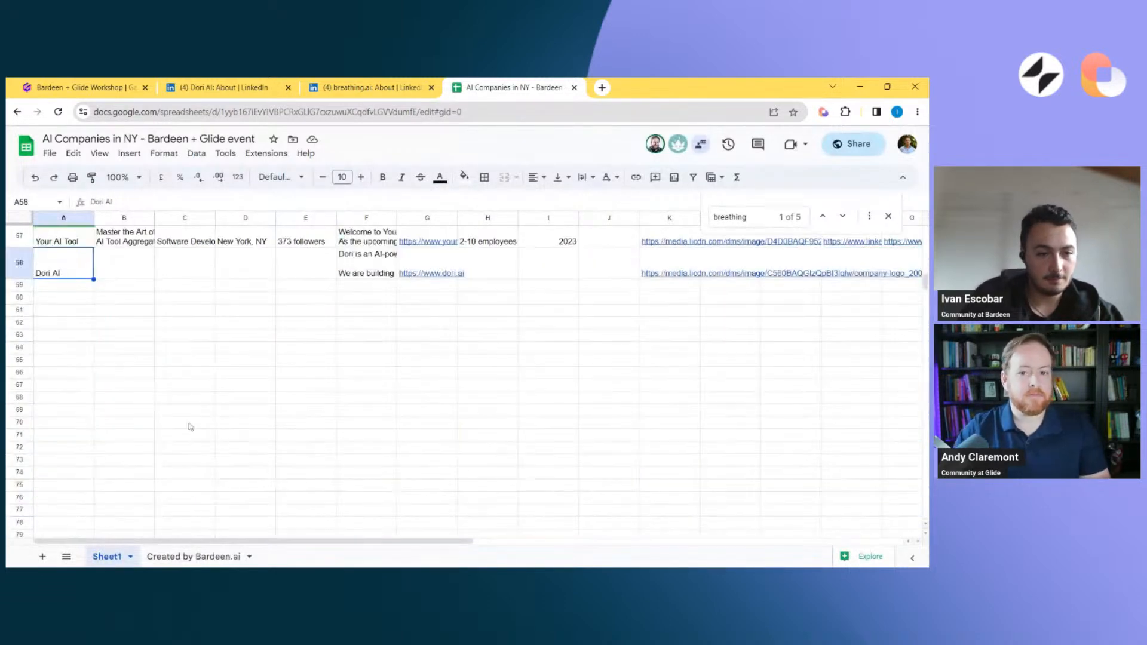
{"action": "left_click", "coordinate": [367, 267]}
{"action": "key", "text": "Right"}
{"action": "scroll", "coordinate": [367, 267], "scroll_direction": "right", "scroll_amount": 5}
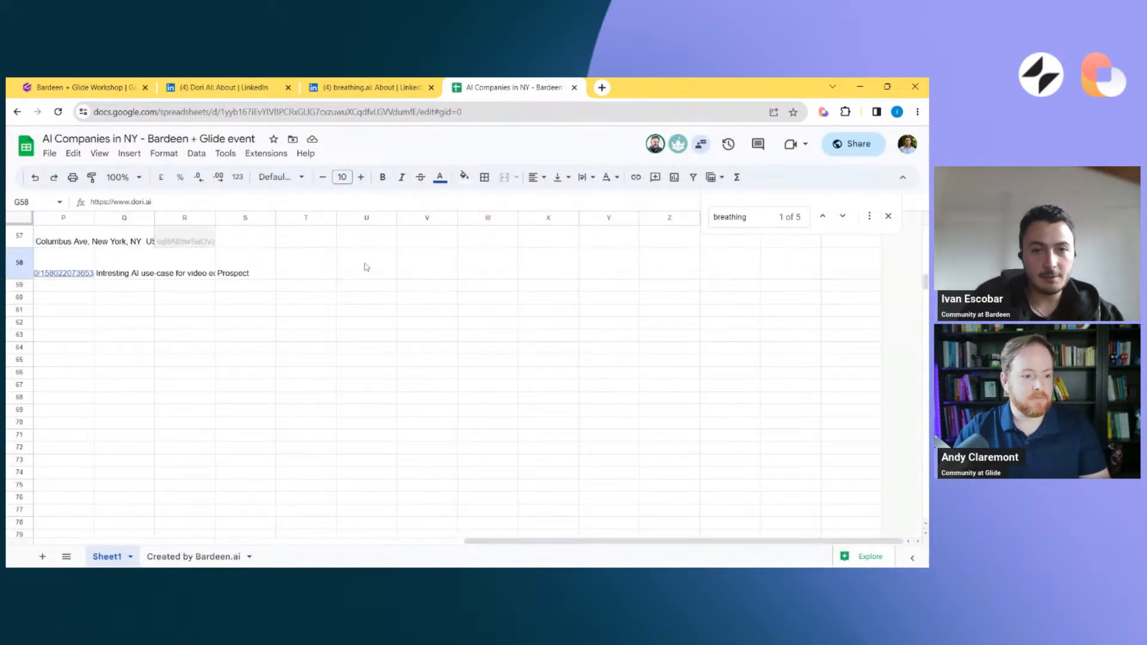
{"action": "left_click", "coordinate": [247, 275]}
Freeze the header row of Sheet1 so the column names stay in view
{"action": "scroll", "coordinate": [247, 278], "scroll_direction": "up", "scroll_amount": 10}
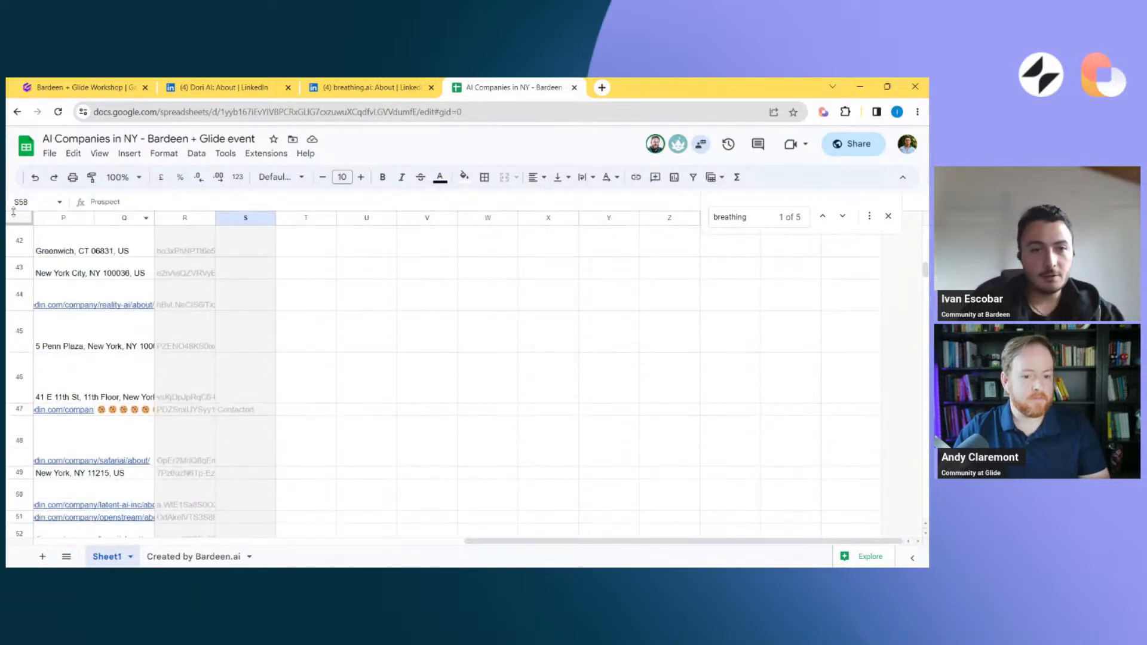
{"action": "scroll", "coordinate": [254, 328], "scroll_direction": "up", "scroll_amount": 20}
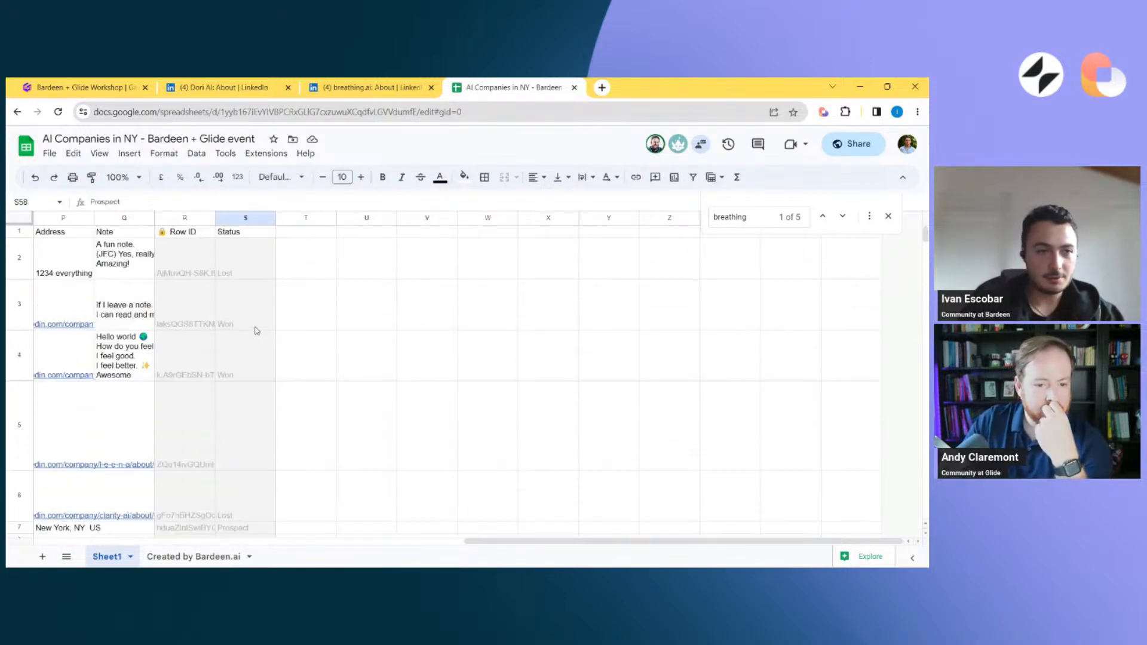
{"action": "right_click", "coordinate": [254, 326]}
{"action": "left_click", "coordinate": [19, 220]}
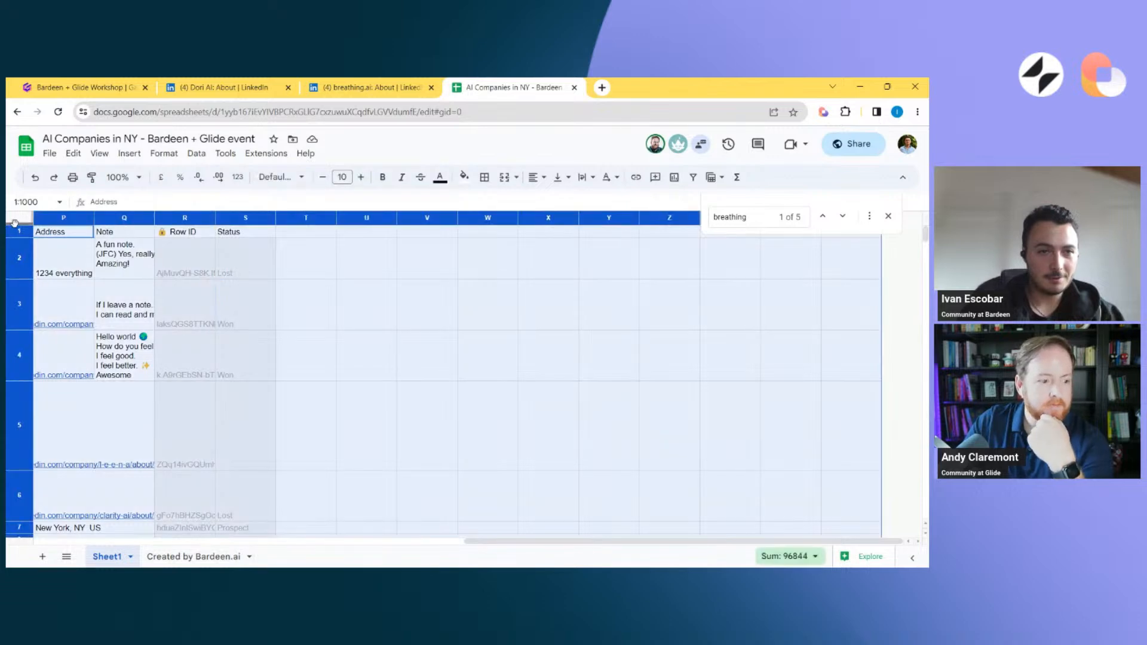
{"action": "left_click_drag", "start_coordinate": [15, 240], "coordinate": [15, 242]}
Check the note and status of the newest company row at the end of Sheet1
{"action": "left_click", "coordinate": [259, 290]}
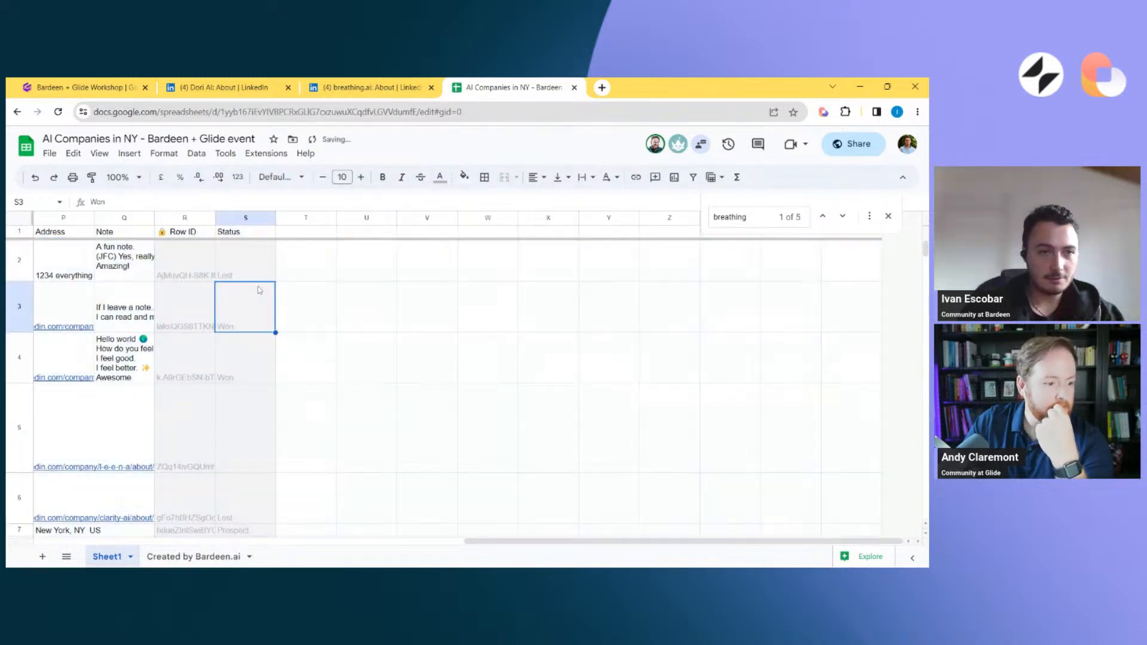
{"action": "key", "text": "Down"}
{"action": "scroll", "coordinate": [279, 273], "scroll_direction": "down", "scroll_amount": 15}
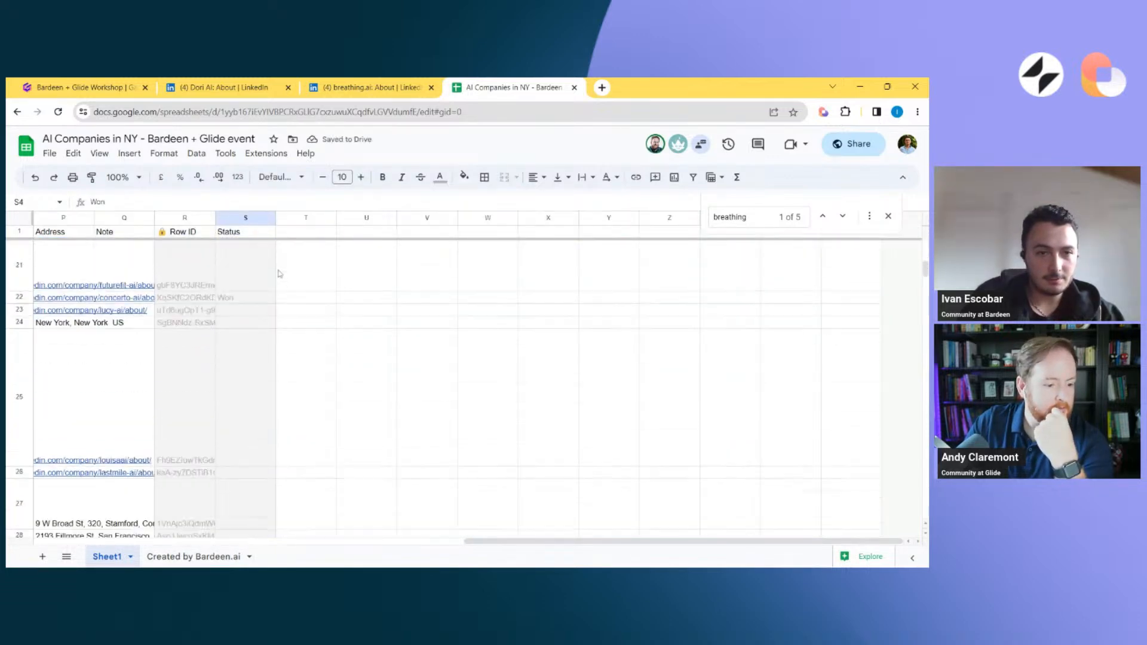
{"action": "scroll", "coordinate": [279, 359], "scroll_direction": "down", "scroll_amount": 5}
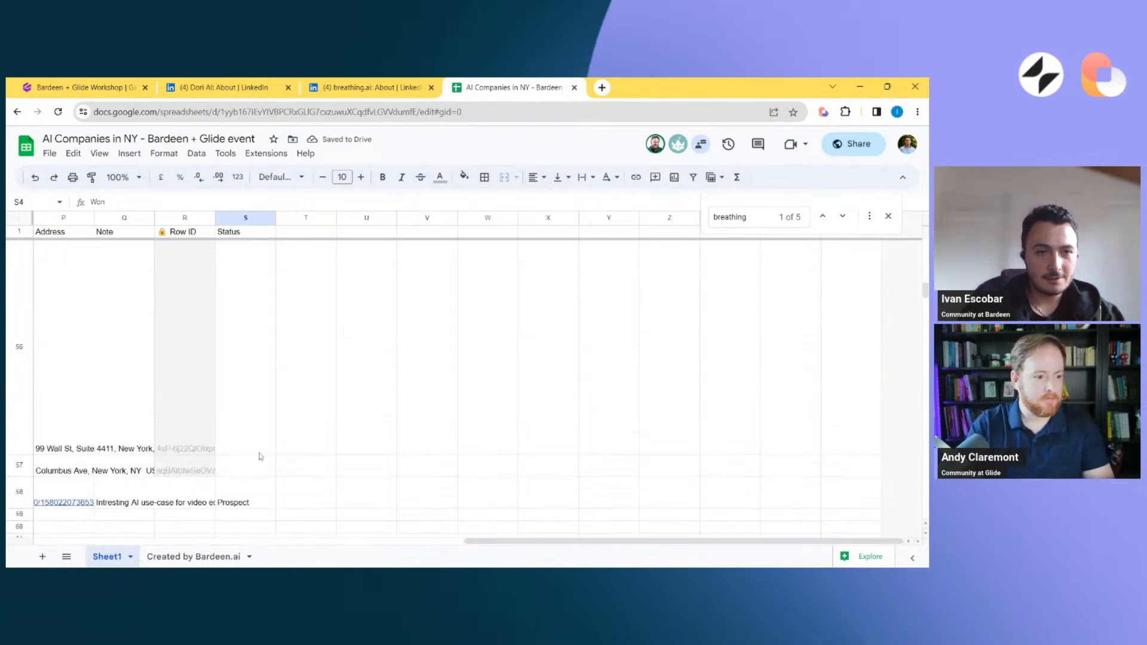
{"action": "left_click", "coordinate": [250, 475]}
{"action": "left_click", "coordinate": [193, 499]}
{"action": "left_click", "coordinate": [134, 496]}
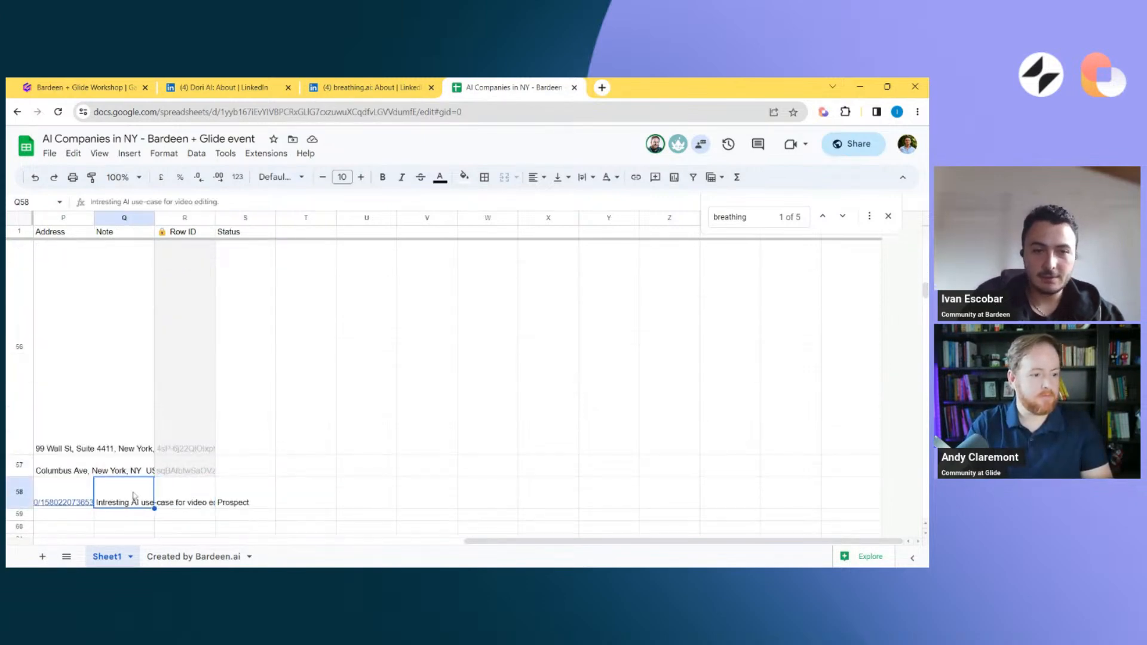
{"action": "scroll", "coordinate": [135, 496], "scroll_direction": "left", "scroll_amount": 5}
From breathing.ai's LinkedIn About page, open the Copy LinkedIn company data to Google Sheets - Bardeen+Glide event playbook in Bardeen's Builder
{"action": "left_click", "coordinate": [370, 87]}
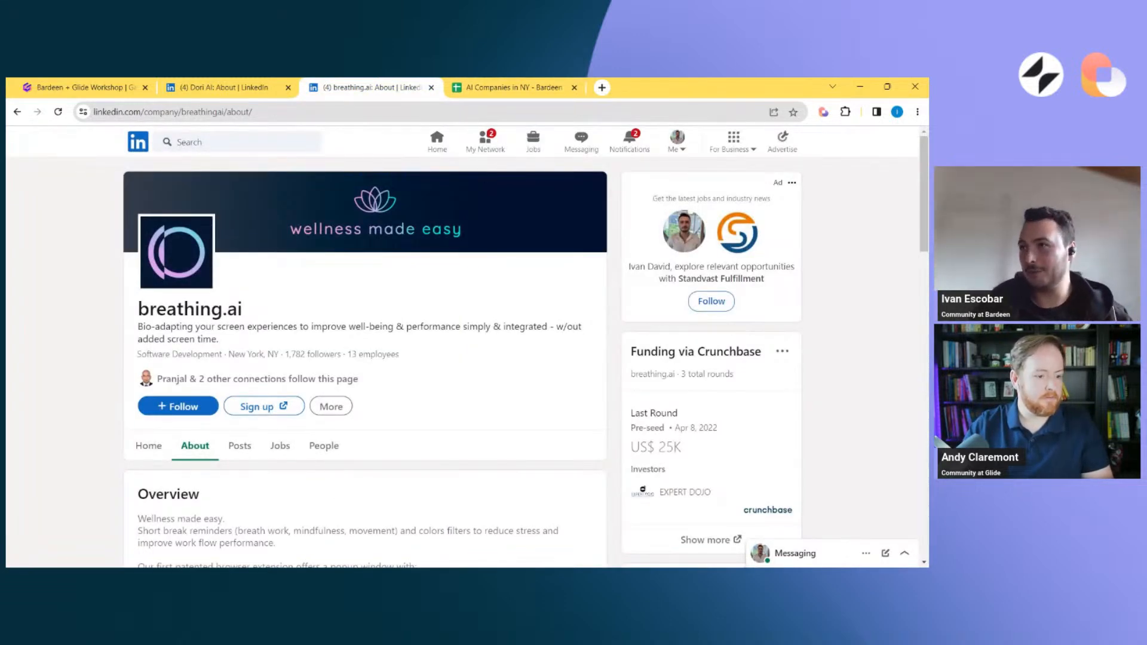
{"action": "left_click", "coordinate": [824, 112]}
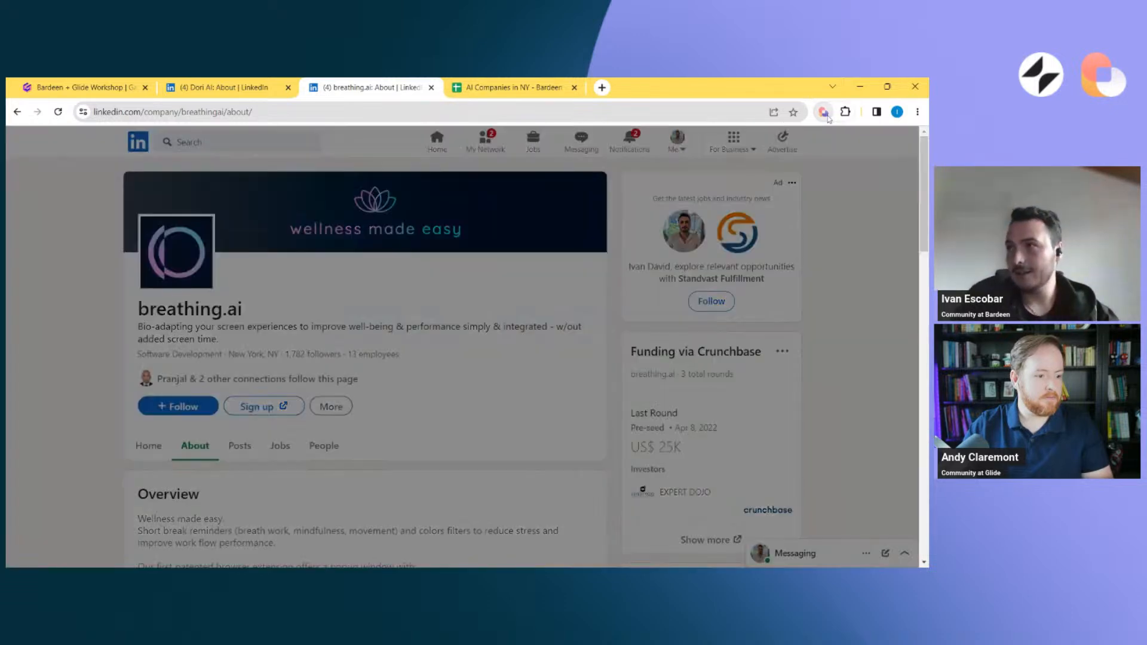
{"action": "left_click", "coordinate": [726, 164]}
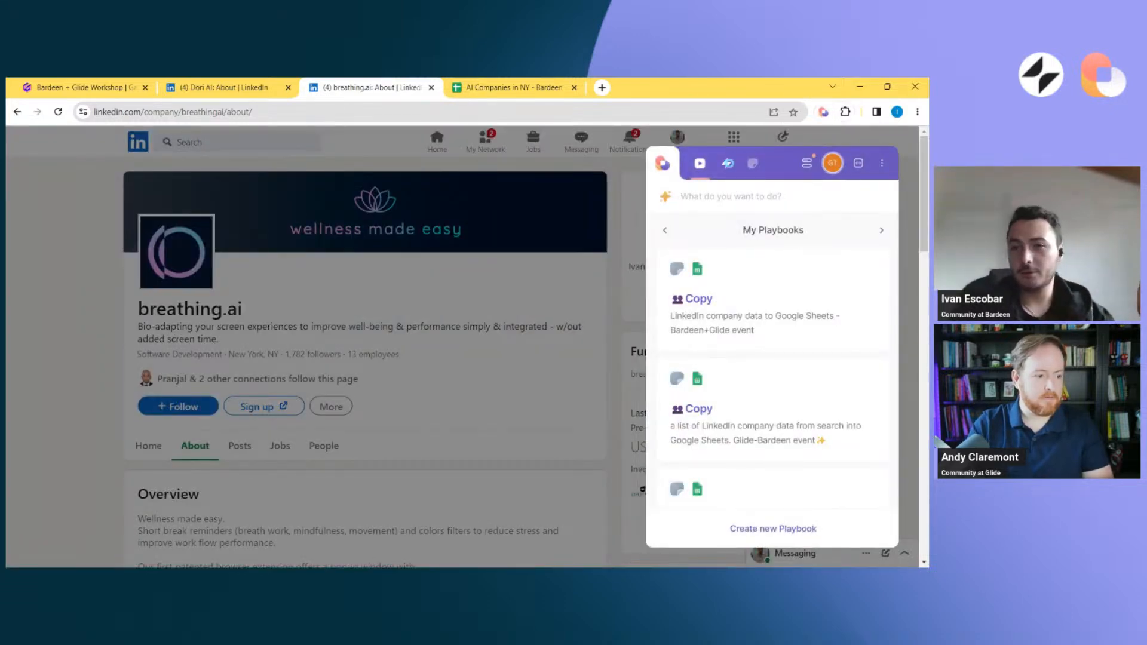
{"action": "left_click", "coordinate": [700, 163]}
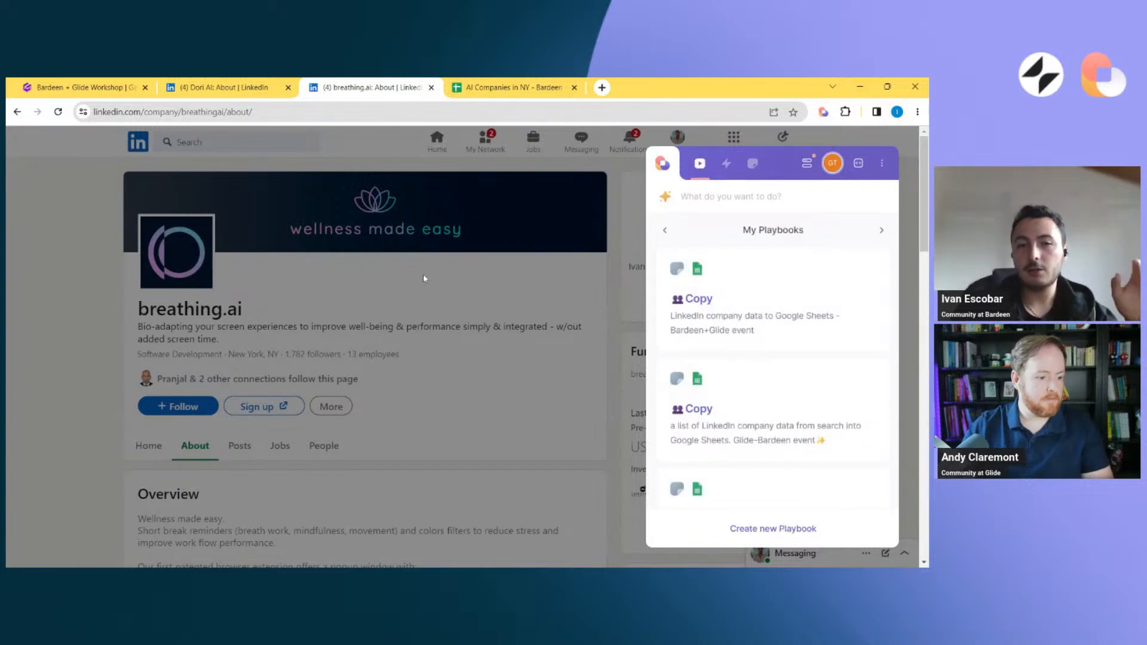
{"action": "scroll", "coordinate": [837, 347], "scroll_direction": "down", "scroll_amount": 1}
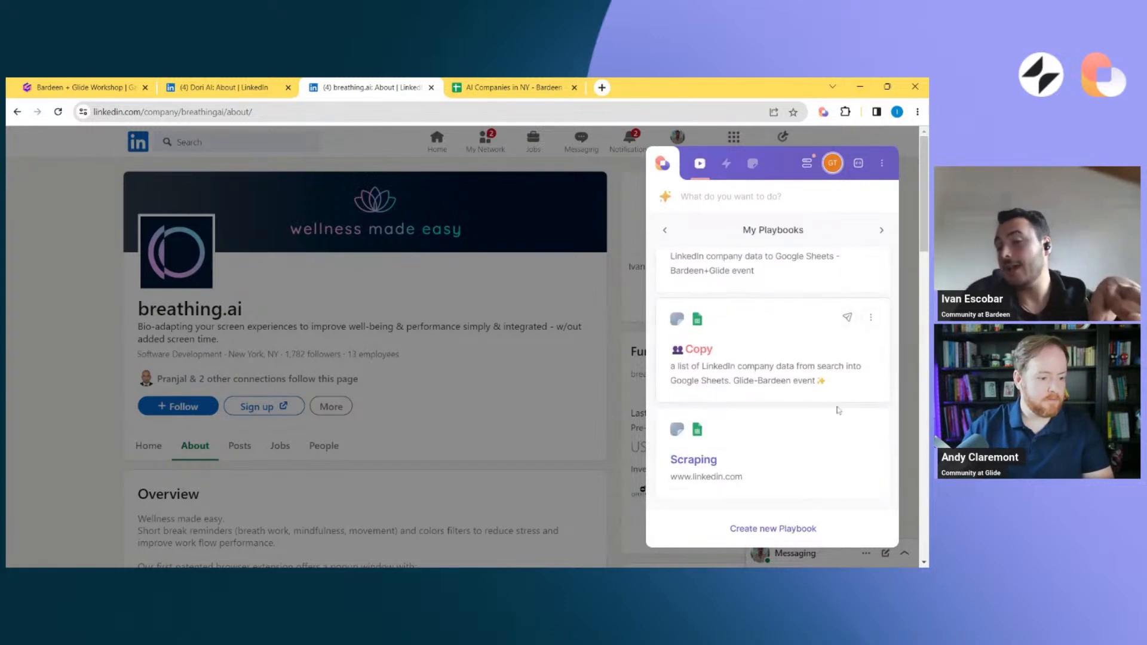
{"action": "scroll", "coordinate": [837, 311], "scroll_direction": "up", "scroll_amount": 2}
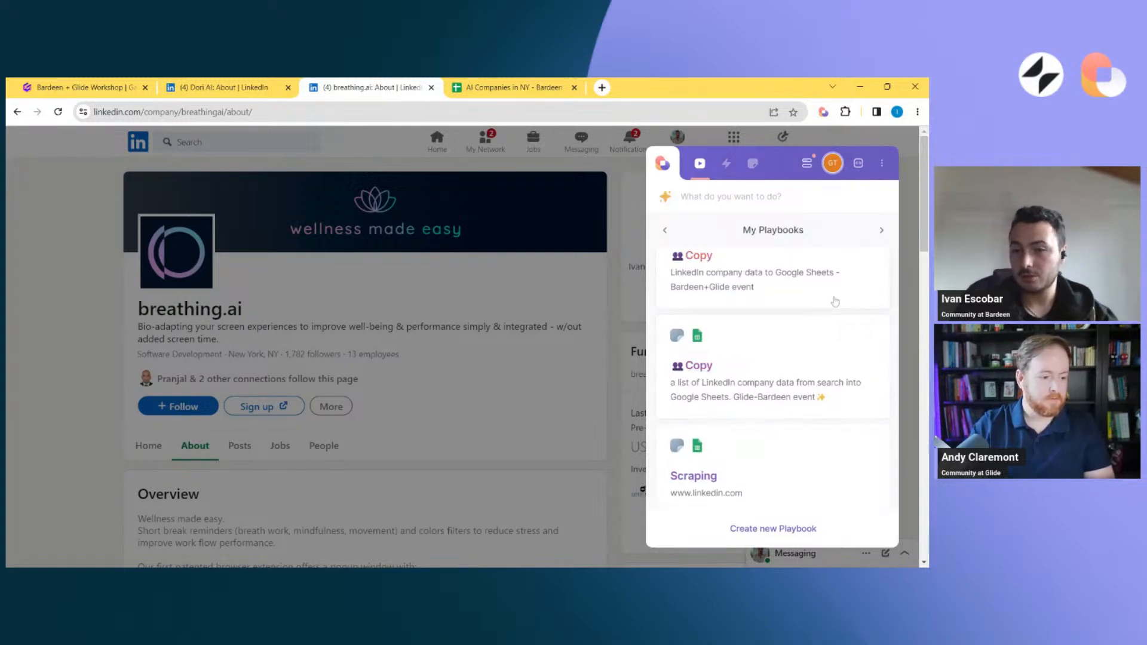
{"action": "left_click", "coordinate": [871, 267]}
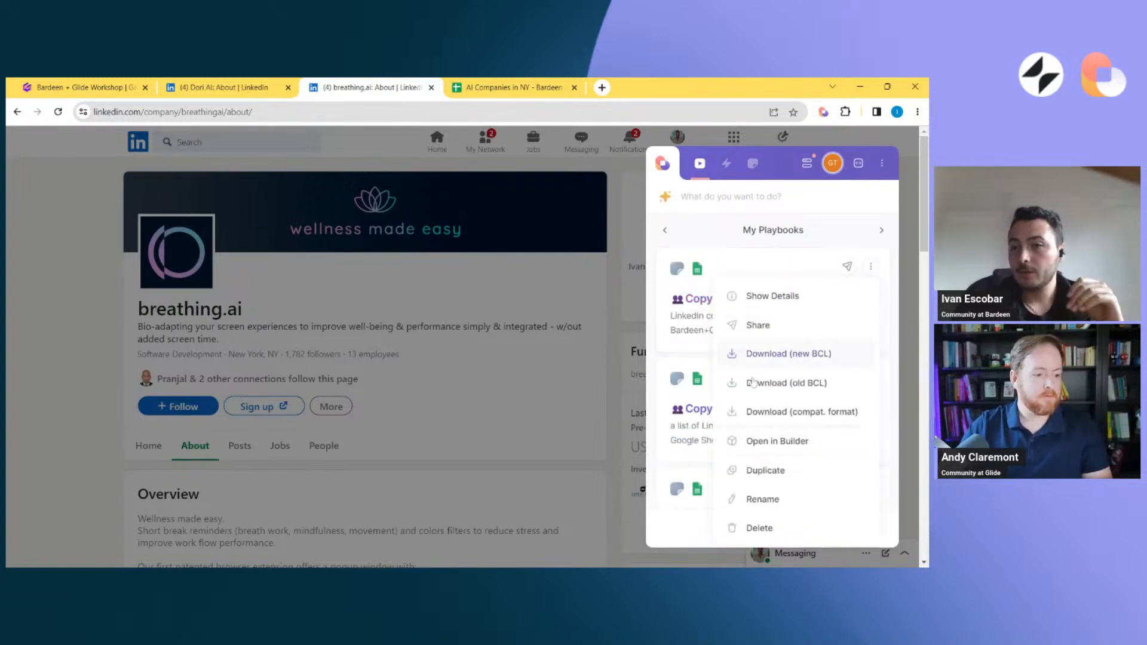
{"action": "left_click", "coordinate": [757, 443]}
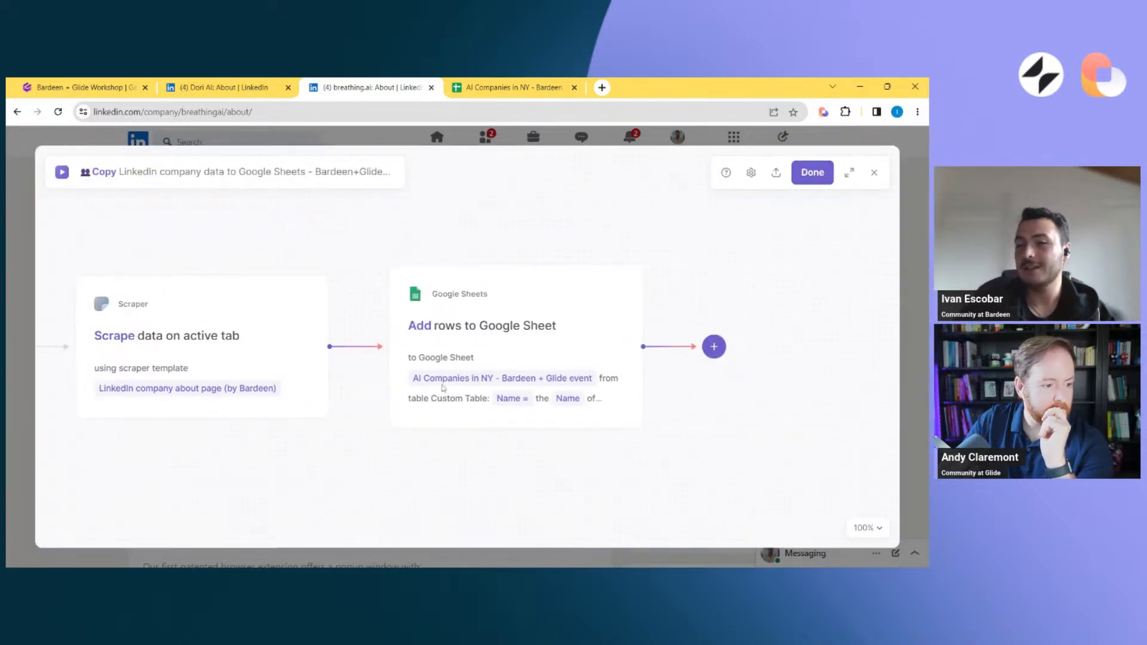
Browse the Clearbit, Bardeen Common Services and OpenAI actions available after the Add rows to Google Sheet step, then close the Builder
{"action": "left_click", "coordinate": [656, 346]}
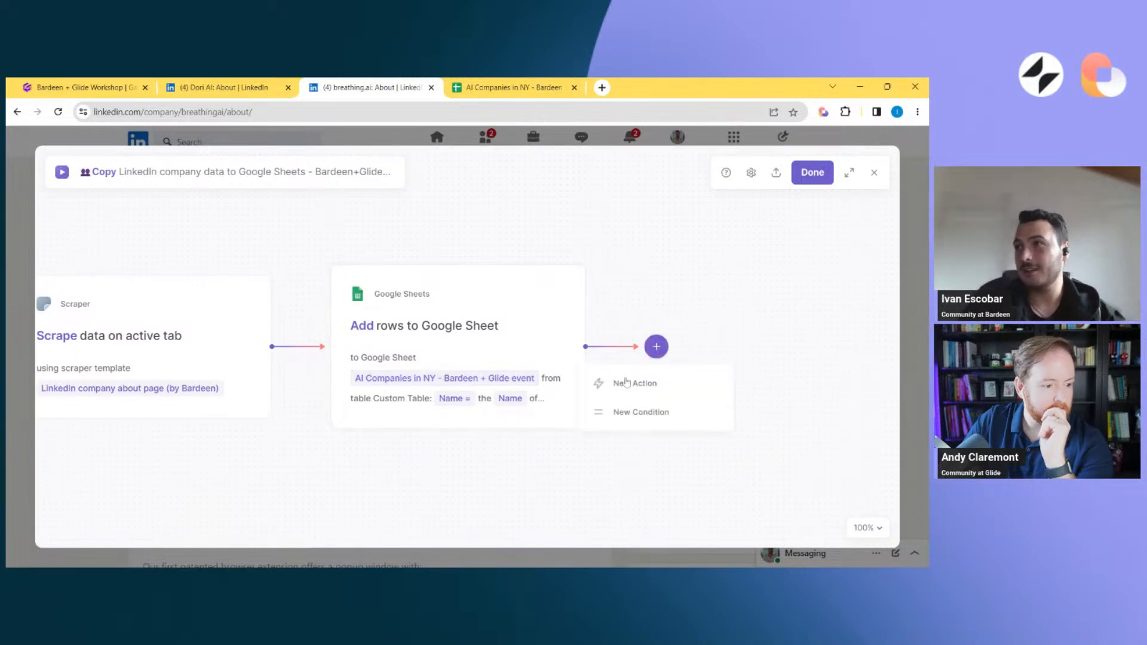
{"action": "left_click", "coordinate": [687, 380]}
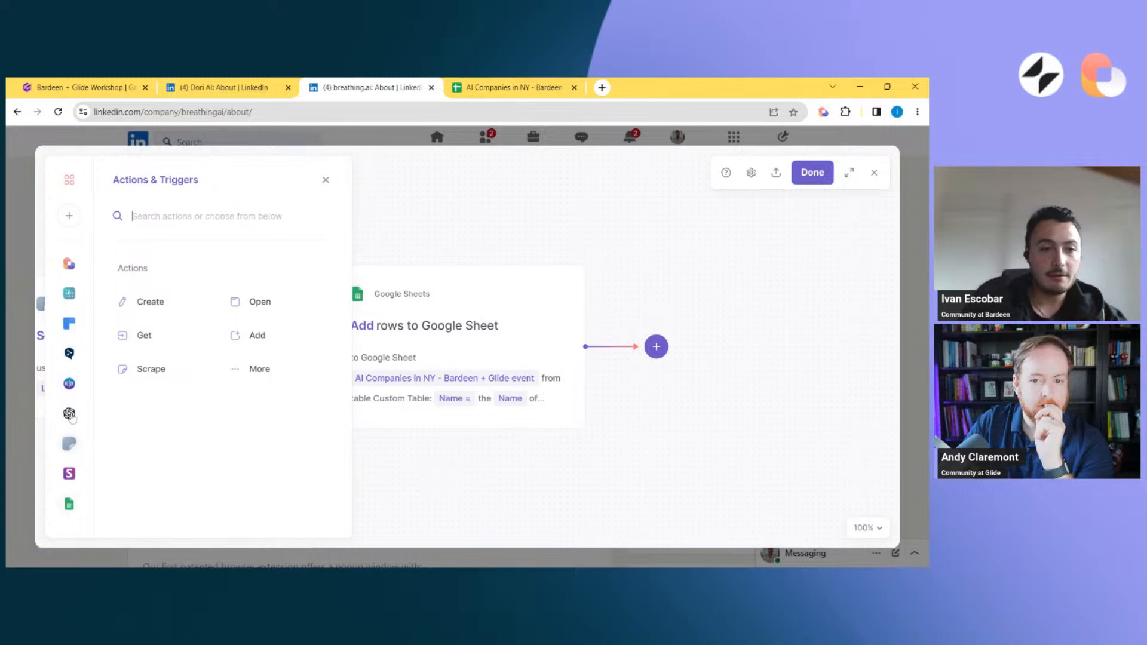
{"action": "left_click", "coordinate": [69, 325]}
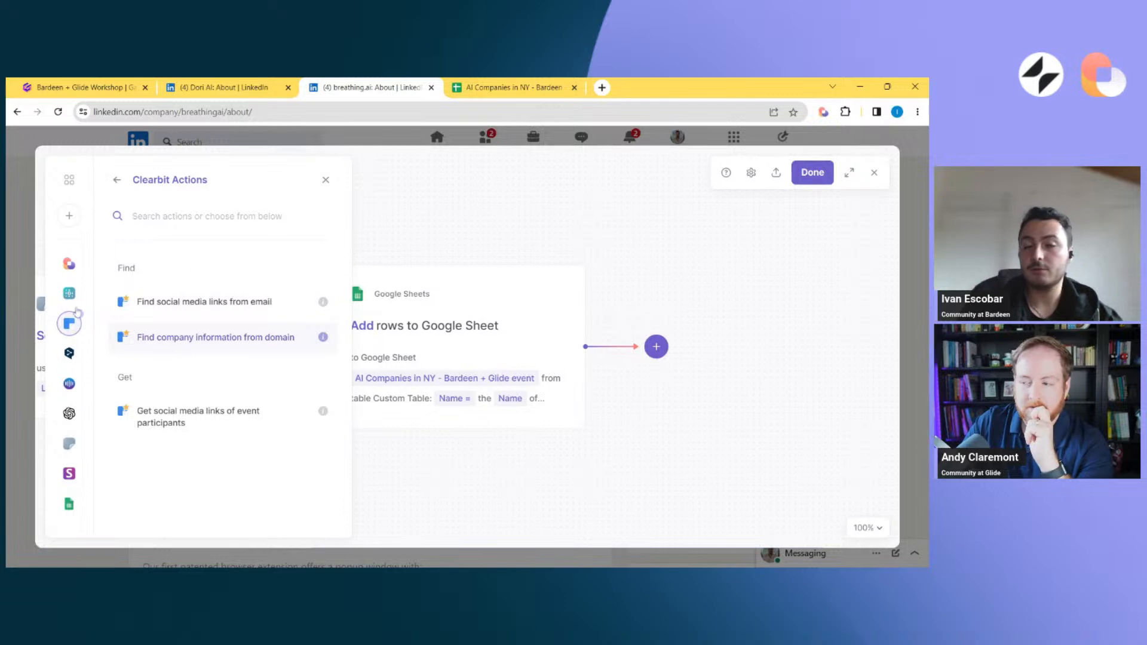
{"action": "left_click", "coordinate": [69, 265]}
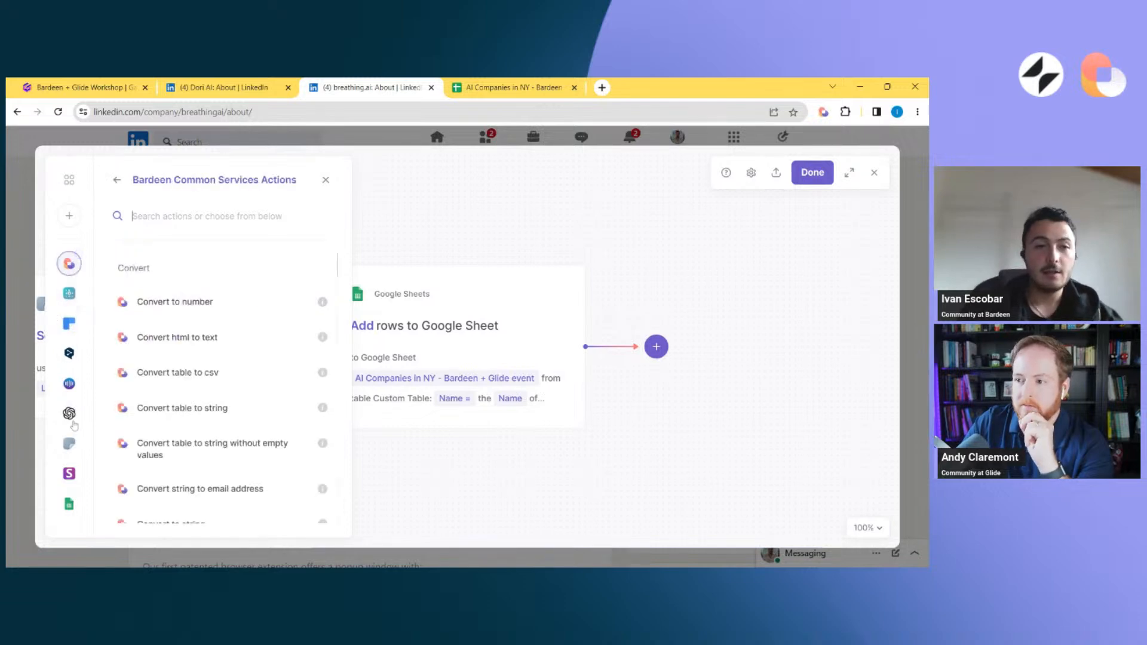
{"action": "left_click", "coordinate": [69, 414]}
{"action": "scroll", "coordinate": [205, 435], "scroll_direction": "down", "scroll_amount": 3}
{"action": "scroll", "coordinate": [205, 436], "scroll_direction": "up", "scroll_amount": 3}
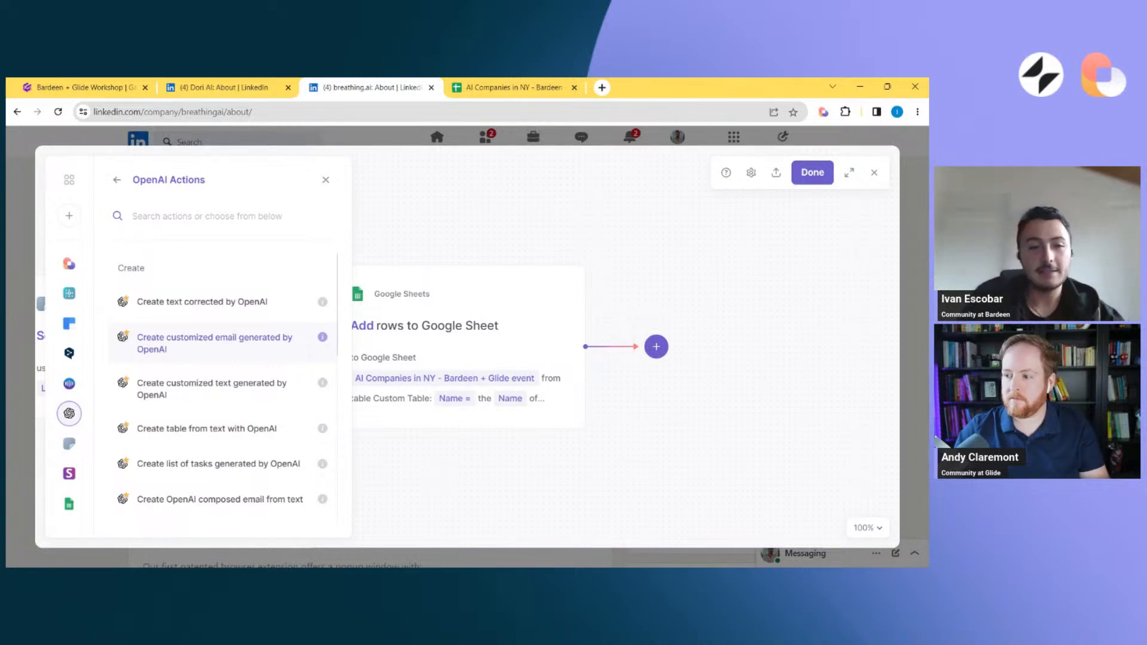
{"action": "scroll", "coordinate": [221, 358], "scroll_direction": "down", "scroll_amount": 5}
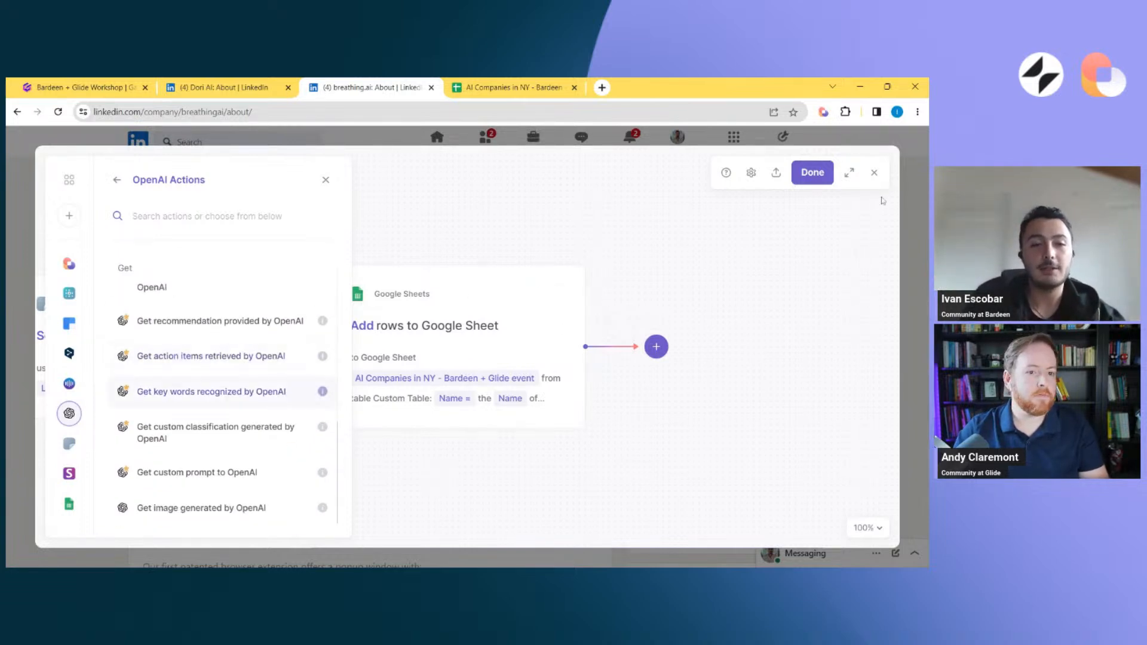
{"action": "left_click", "coordinate": [876, 172]}
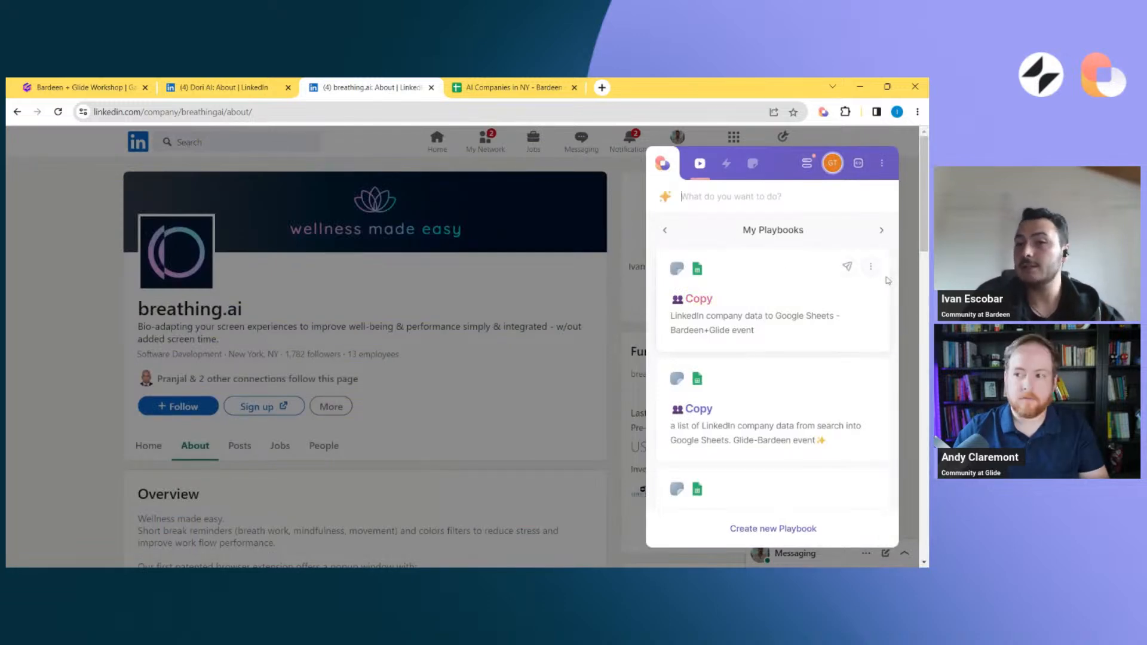
Reopen the playbook in the Builder, search its event triggers for "when I right", and close the Builder
{"action": "left_click", "coordinate": [872, 269]}
{"action": "left_click", "coordinate": [768, 439]}
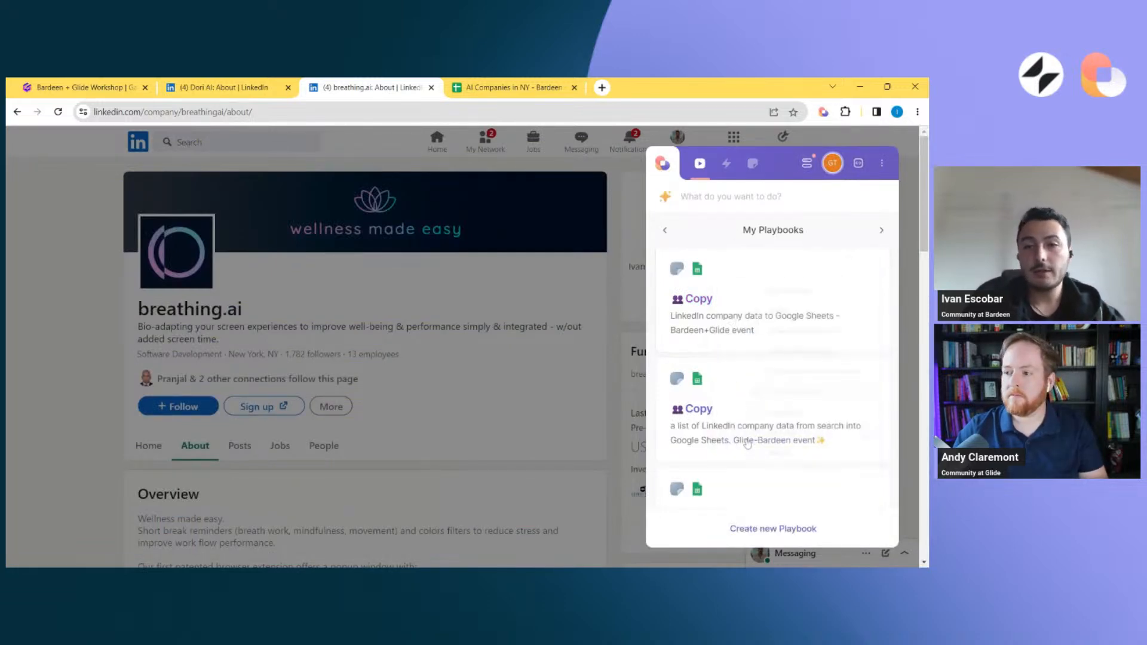
{"action": "left_click", "coordinate": [406, 345]}
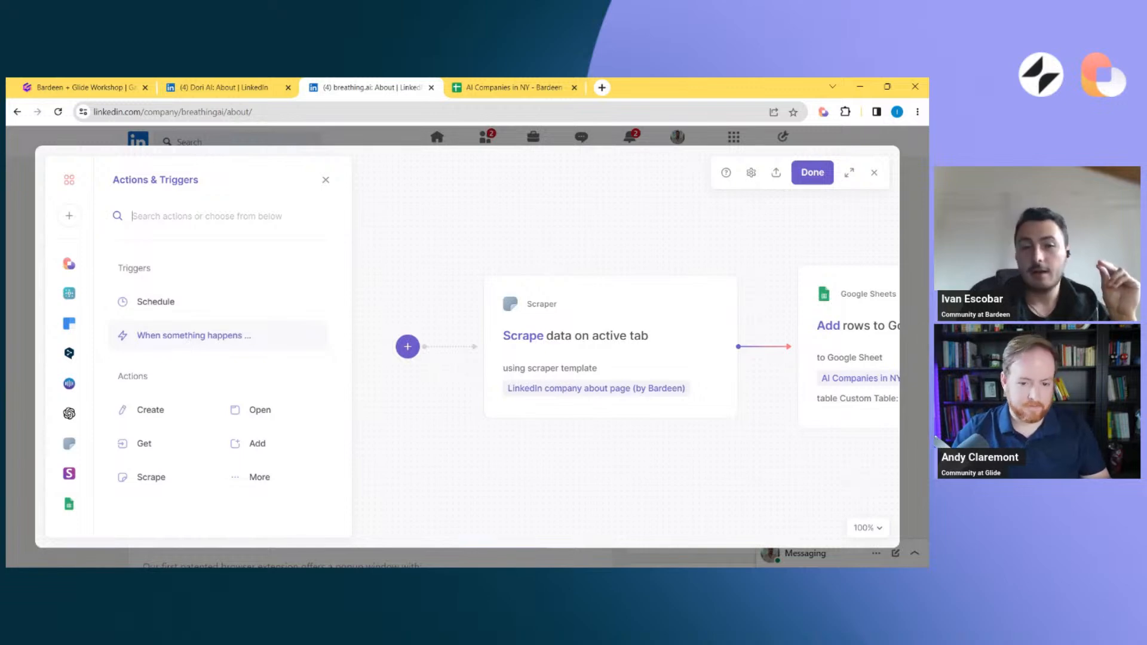
{"action": "left_click", "coordinate": [187, 335]}
{"action": "type", "text": "w"}
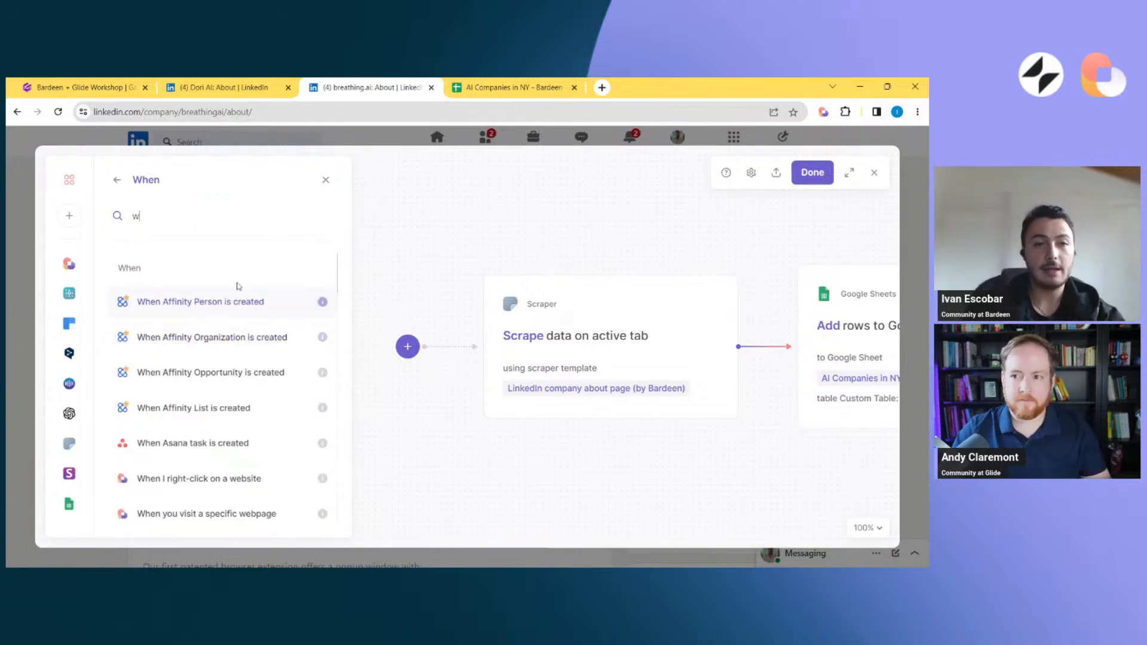
{"action": "type", "text": "ehen I right"}
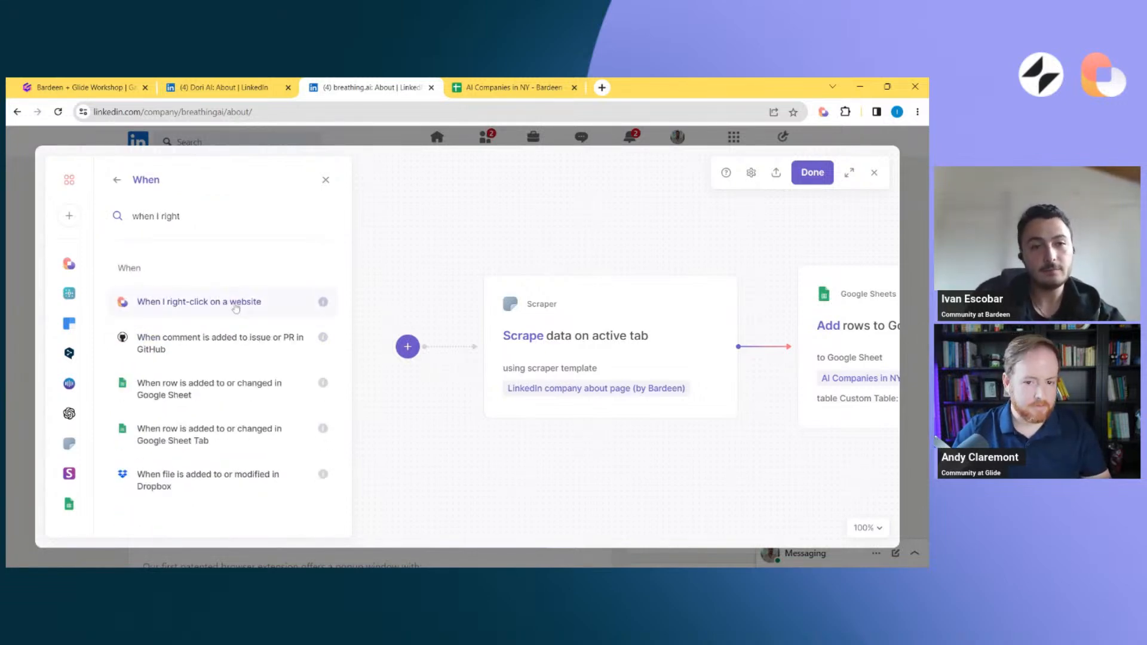
{"action": "left_click", "coordinate": [7, 296]}
{"action": "scroll", "coordinate": [235, 270], "scroll_direction": "down", "scroll_amount": 4}
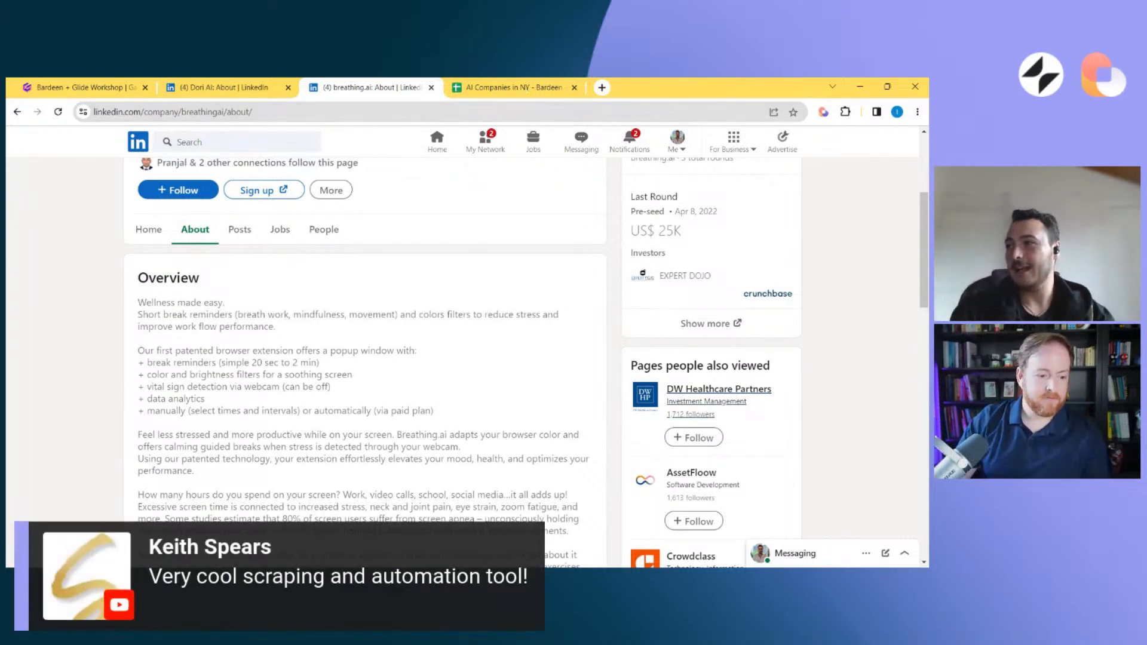
{"action": "left_click", "coordinate": [568, 83]}
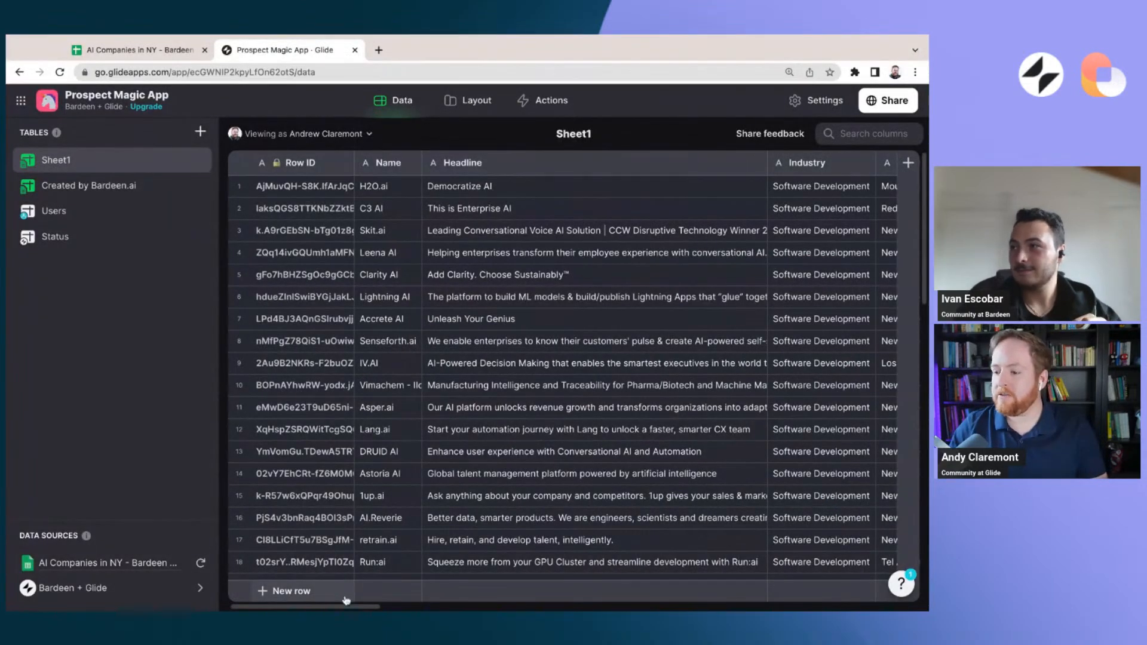
Examine the Sheet1 columns in Glide's data editor, from Name and Headline across to Note and Status
{"action": "scroll", "coordinate": [352, 608], "scroll_direction": "right", "scroll_amount": 5}
{"action": "scroll", "coordinate": [352, 607], "scroll_direction": "right", "scroll_amount": 10}
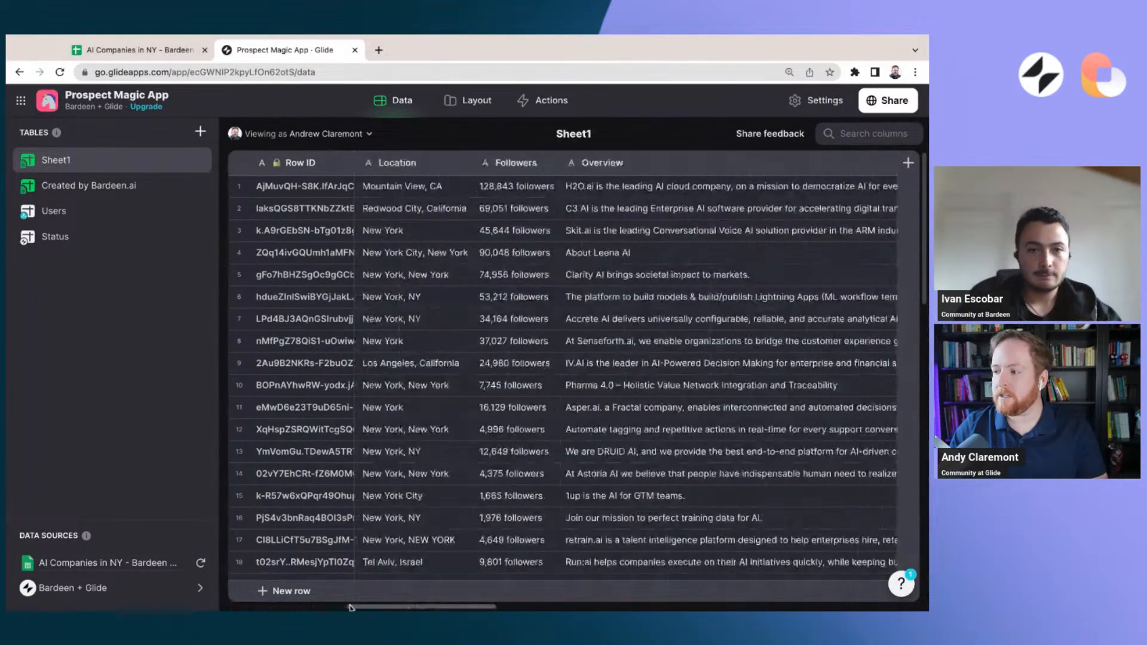
{"action": "scroll", "coordinate": [353, 385], "scroll_direction": "right", "scroll_amount": 8}
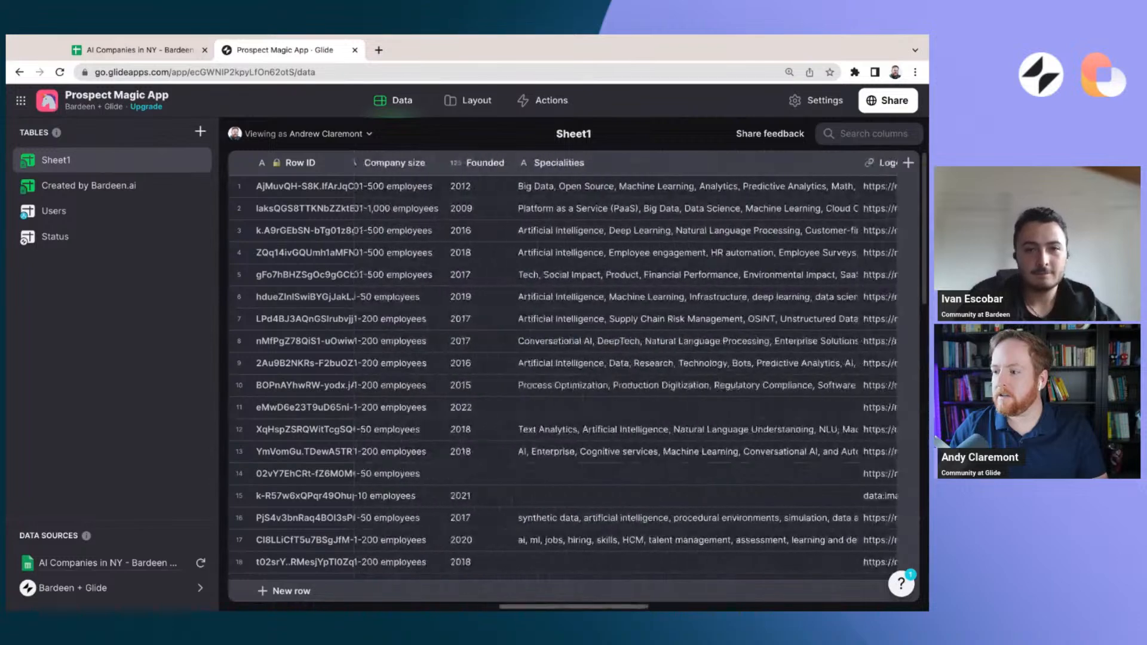
{"action": "scroll", "coordinate": [353, 386], "scroll_direction": "right", "scroll_amount": 10}
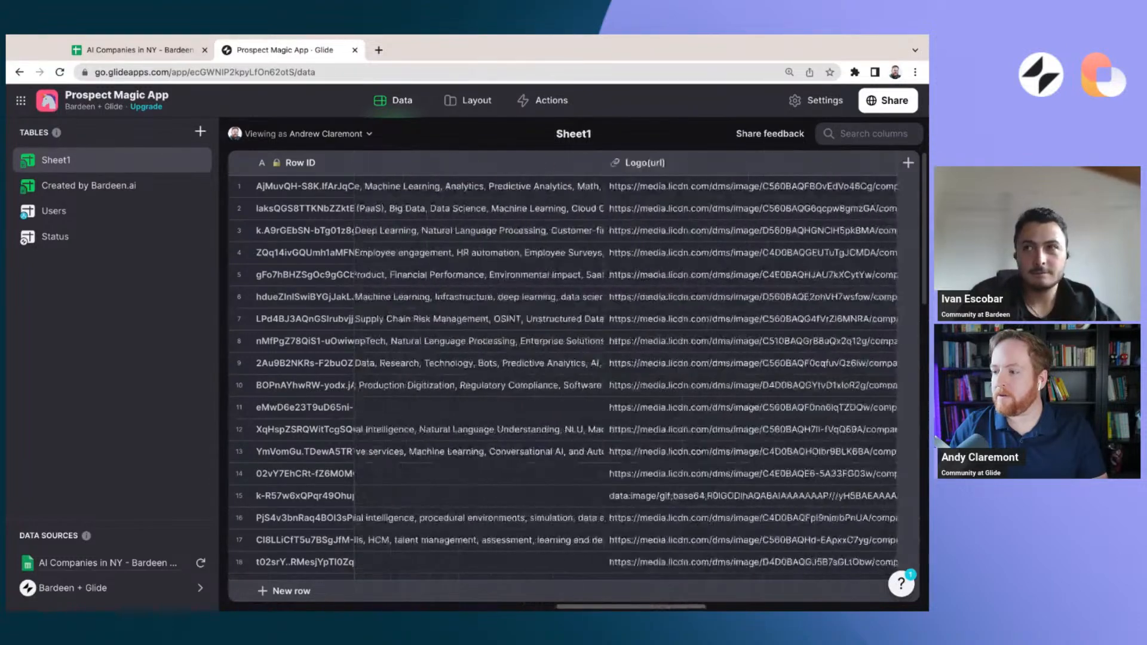
{"action": "scroll", "coordinate": [353, 385], "scroll_direction": "right", "scroll_amount": 10}
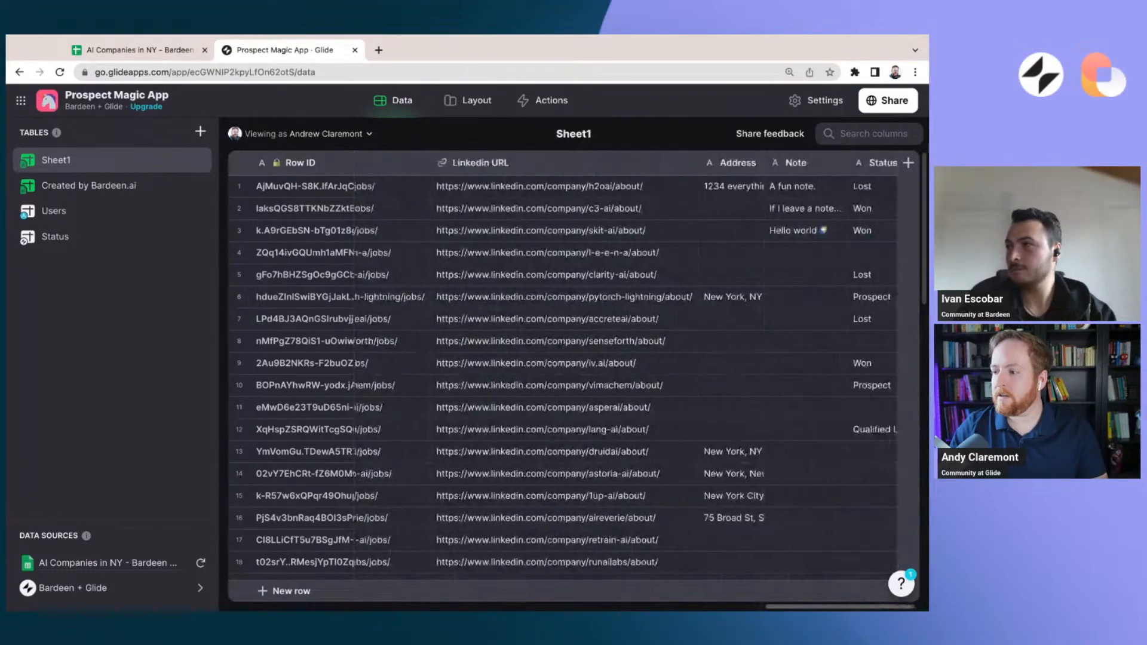
{"action": "scroll", "coordinate": [574, 370], "scroll_direction": "left", "scroll_amount": 12}
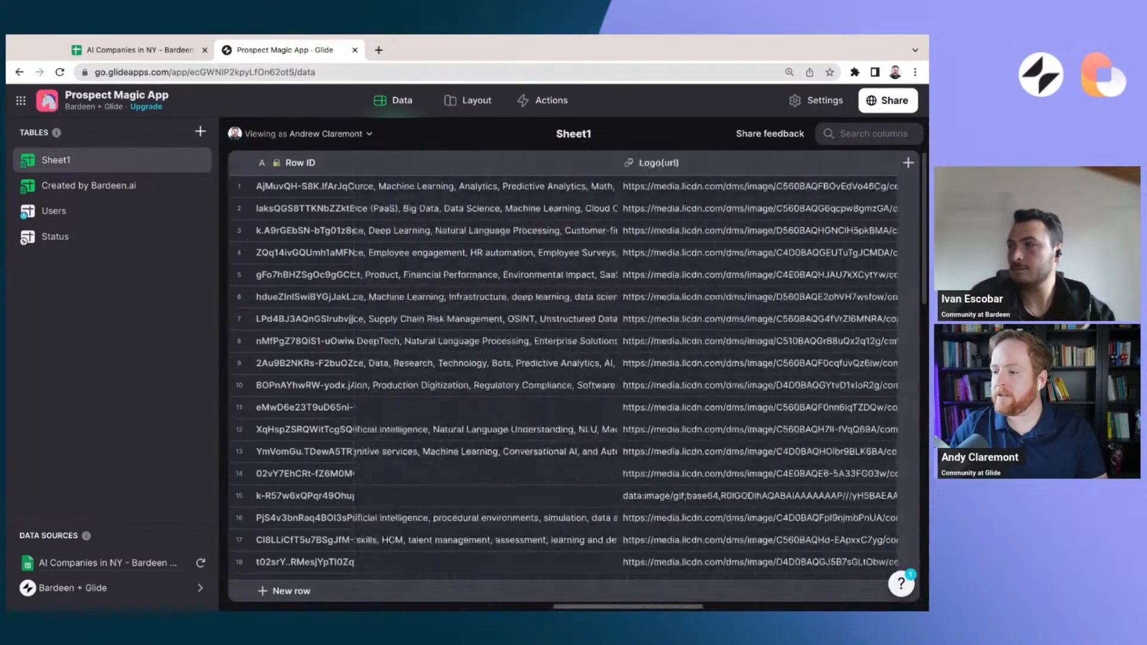
{"action": "scroll", "coordinate": [574, 371], "scroll_direction": "left", "scroll_amount": 12}
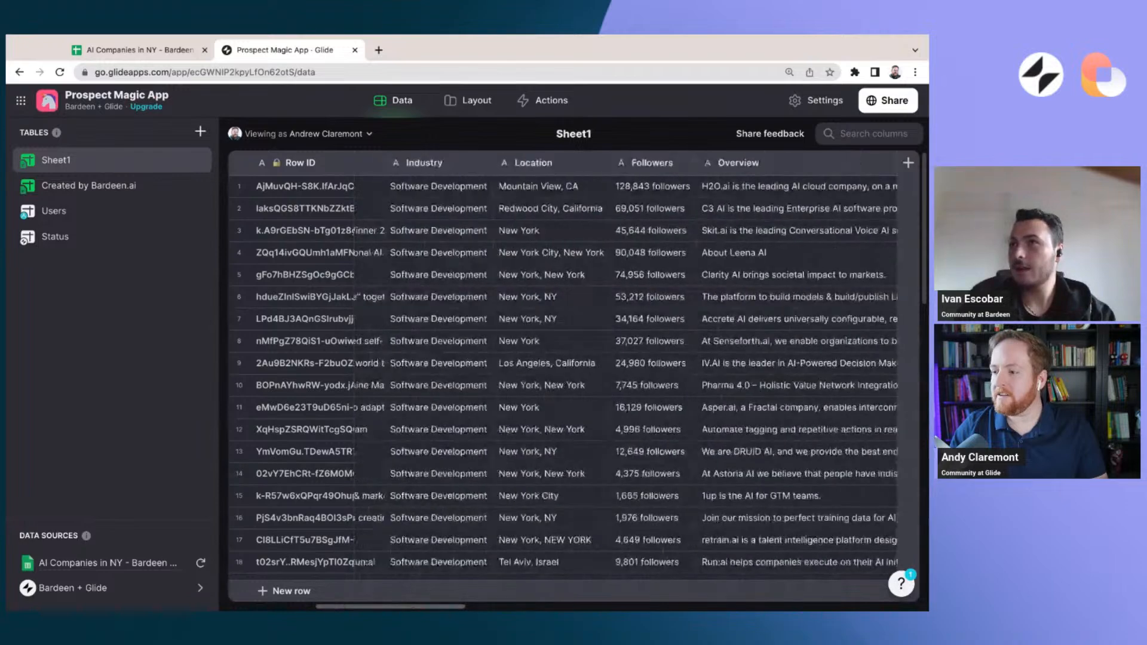
{"action": "scroll", "coordinate": [574, 370], "scroll_direction": "left", "scroll_amount": 6}
{"action": "scroll", "coordinate": [574, 371], "scroll_direction": "left", "scroll_amount": 5}
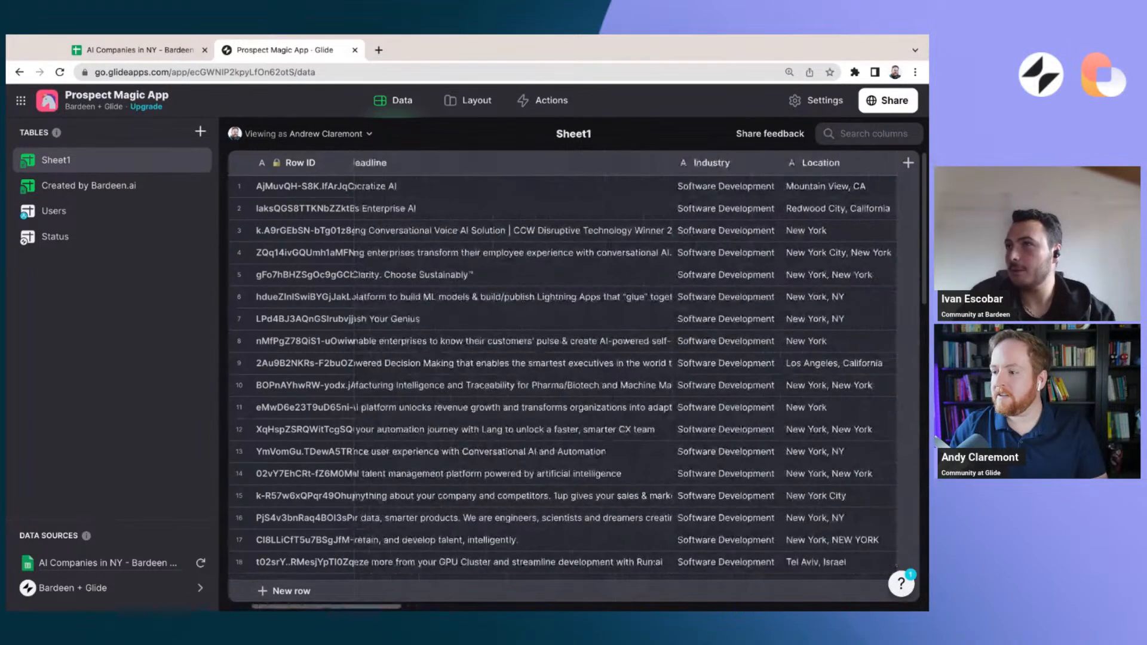
Open the app's layout view and inspect H2O.ai's detail screen with its links, status, note and fields
{"action": "left_click", "coordinate": [478, 103]}
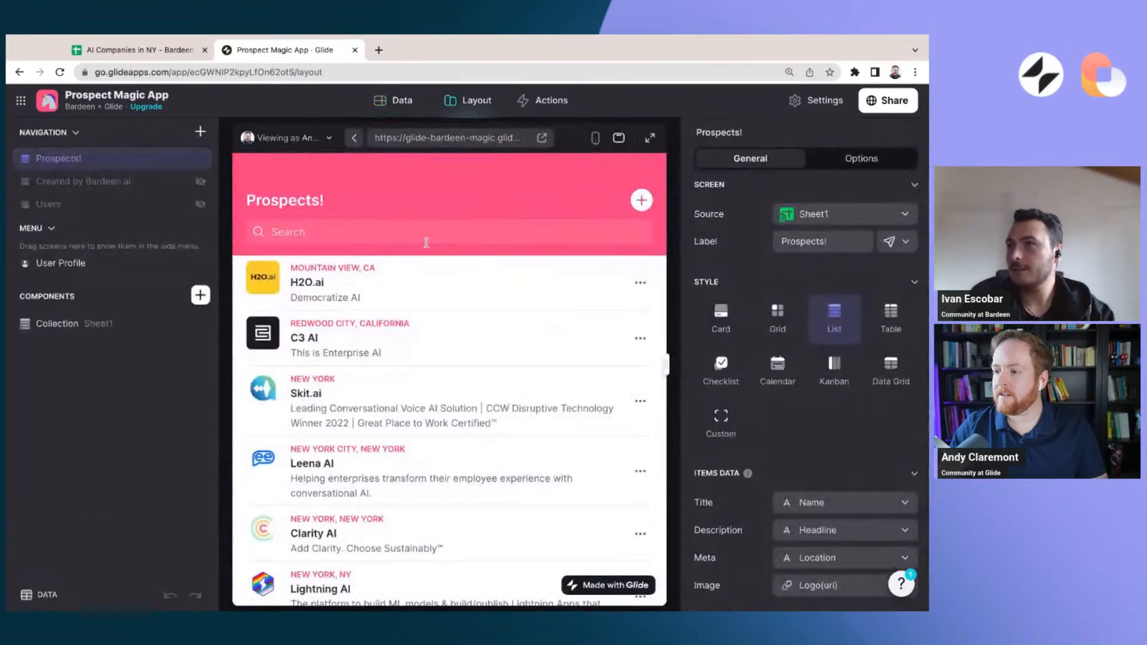
{"action": "left_click", "coordinate": [371, 287]}
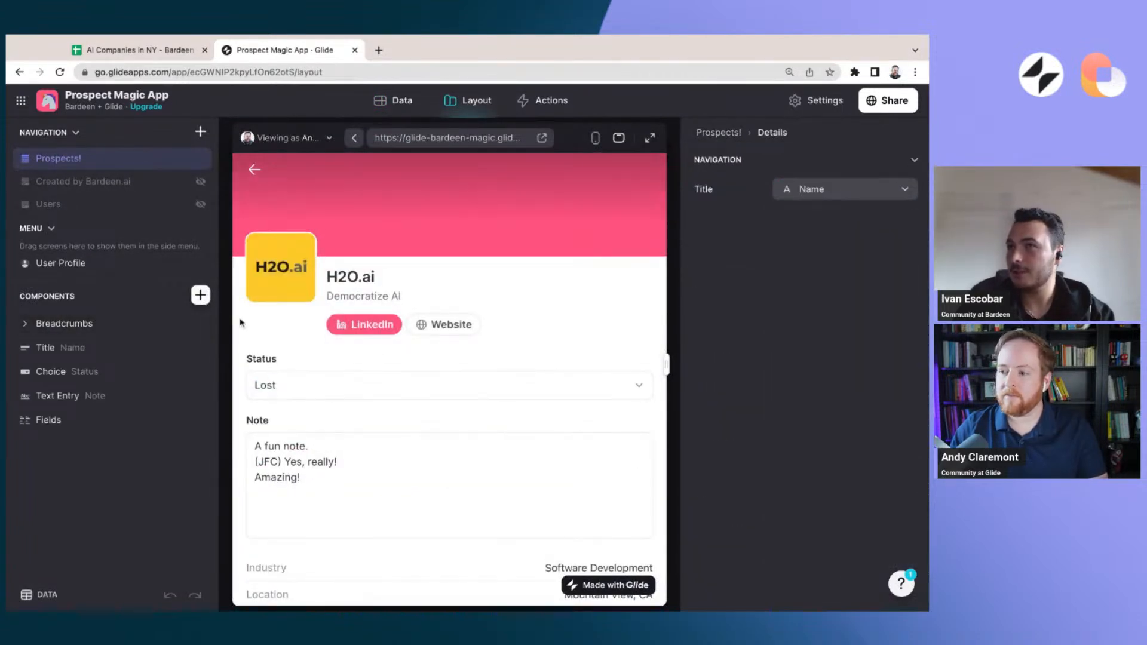
{"action": "scroll", "coordinate": [303, 364], "scroll_direction": "down", "scroll_amount": 2}
{"action": "scroll", "coordinate": [293, 287], "scroll_direction": "up", "scroll_amount": 2}
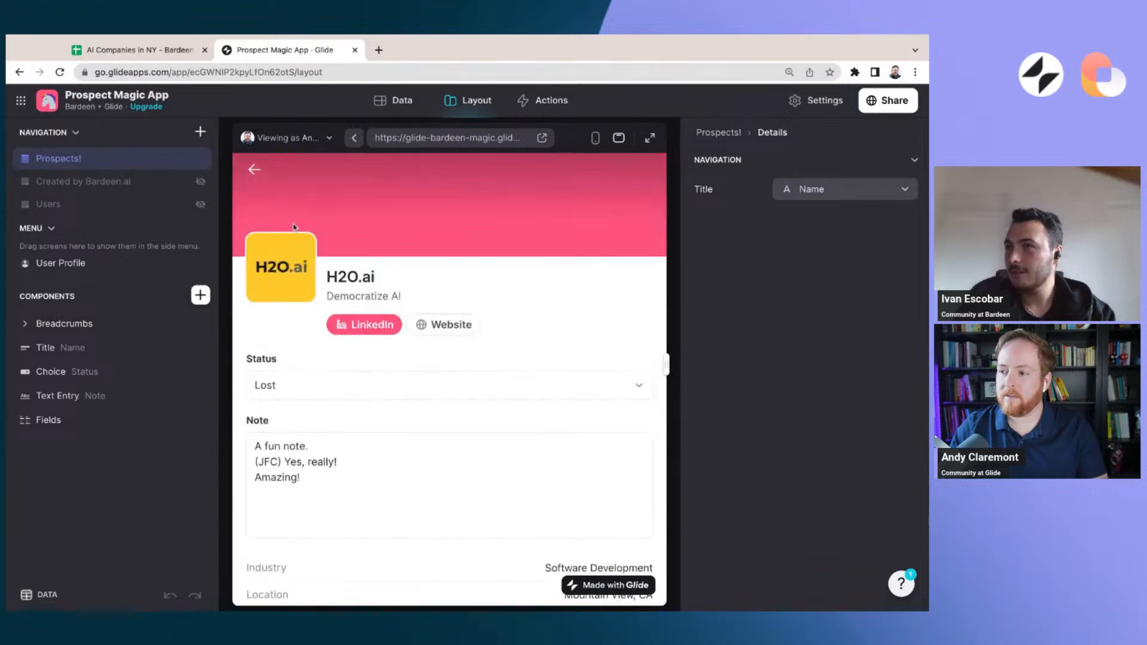
Review H2O.ai's company fields and the Sheet1 columns behind them in the data editor, and return to the layout view
{"action": "scroll", "coordinate": [281, 215], "scroll_direction": "down", "scroll_amount": 6}
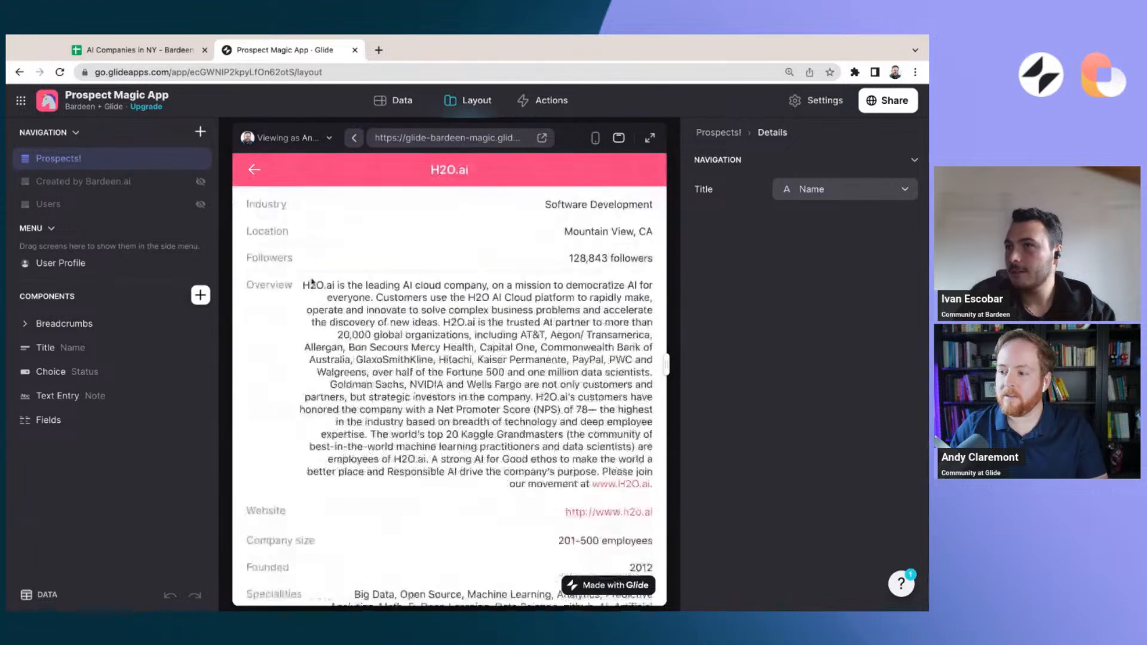
{"action": "left_click", "coordinate": [401, 101]}
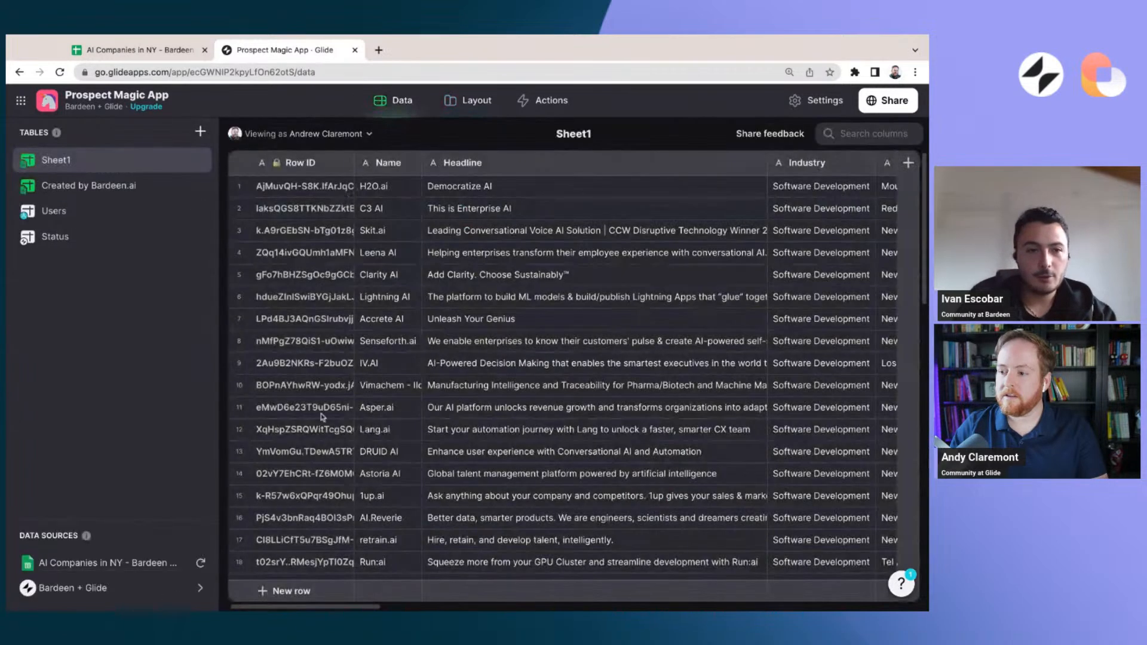
{"action": "scroll", "coordinate": [358, 607], "scroll_direction": "right", "scroll_amount": 2}
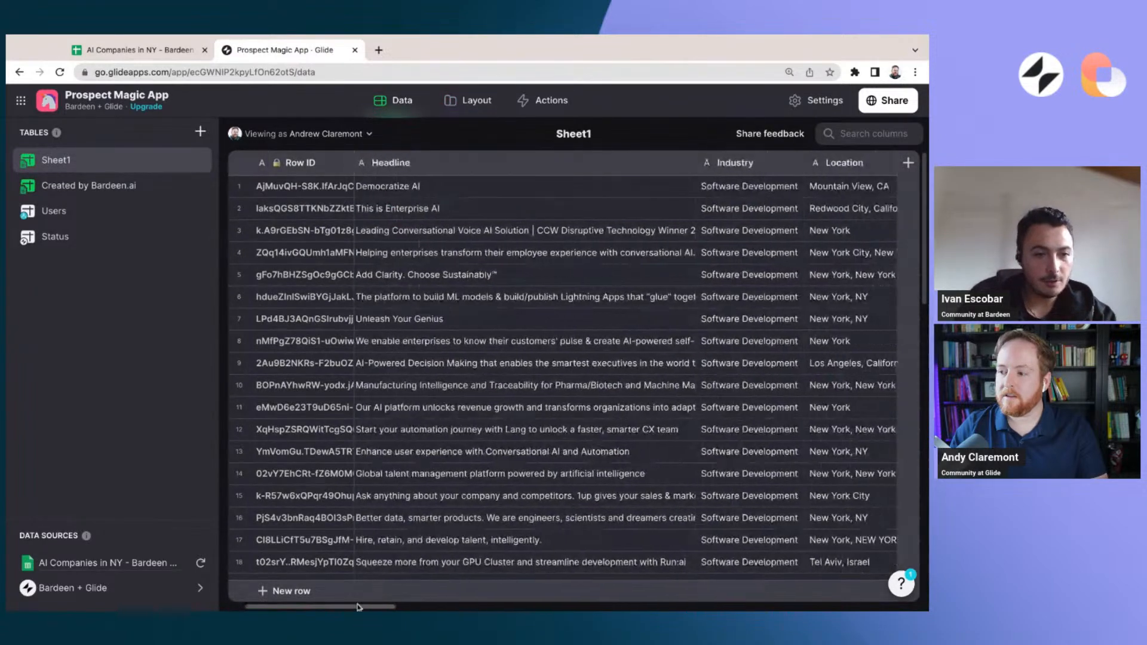
{"action": "scroll", "coordinate": [359, 607], "scroll_direction": "left", "scroll_amount": 2}
{"action": "left_click", "coordinate": [470, 100]}
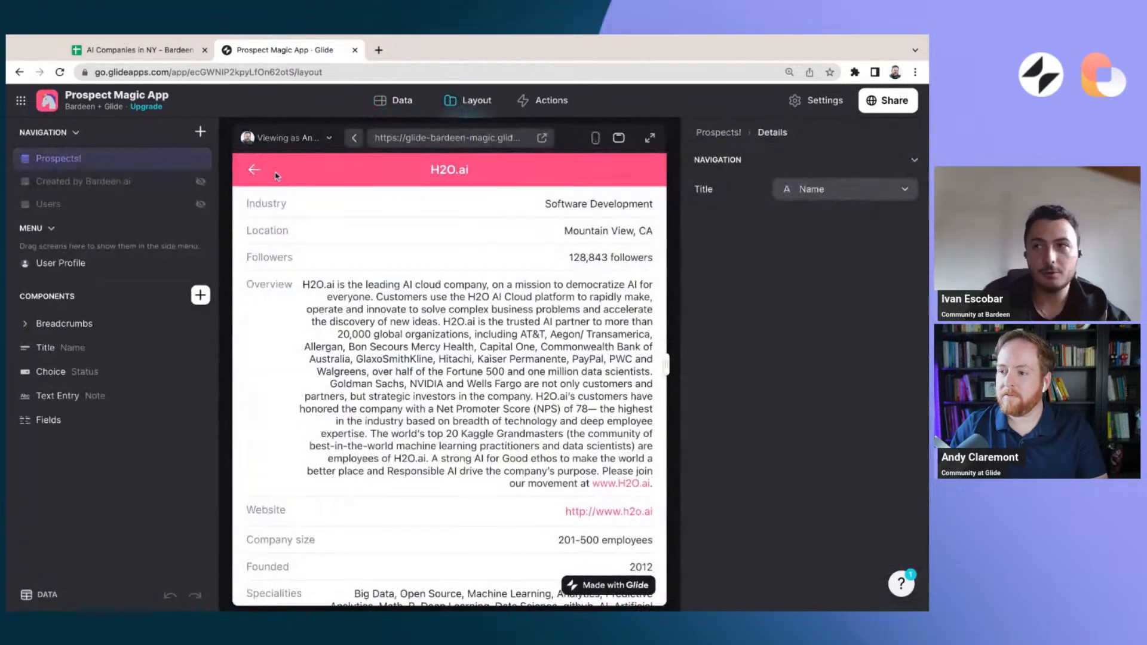
Search the Prospects! list for "your ai", open Your AI Tool, and examine its detail screen from Status and Note through the company fields
{"action": "left_click", "coordinate": [254, 172]}
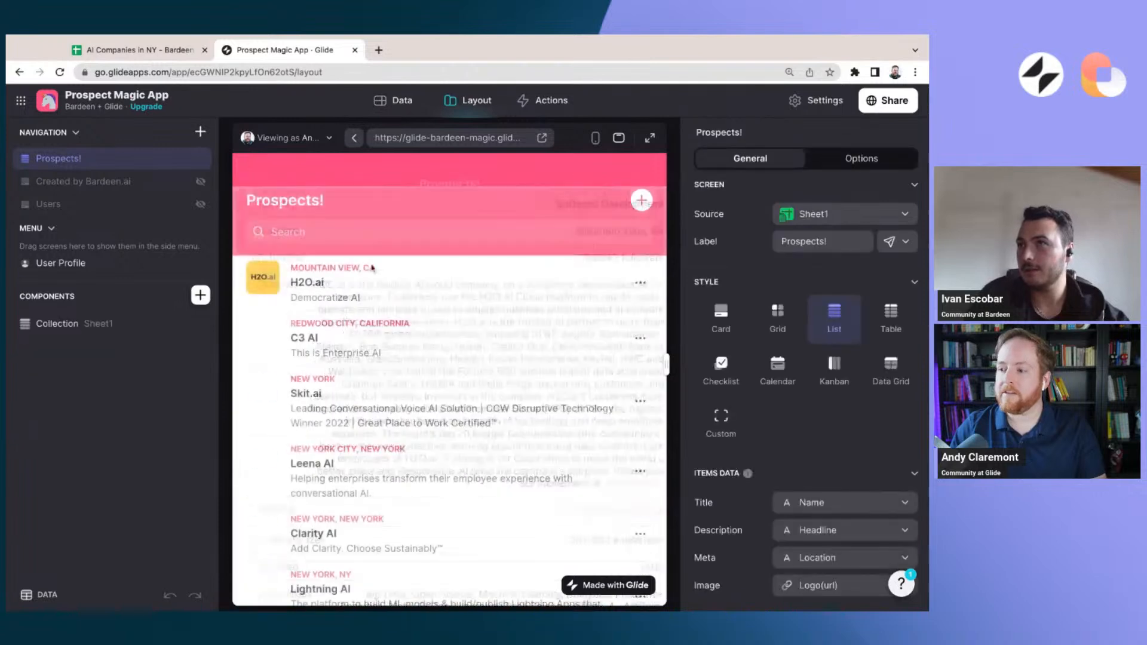
{"action": "left_click", "coordinate": [324, 230]}
{"action": "type", "text": "your ai"}
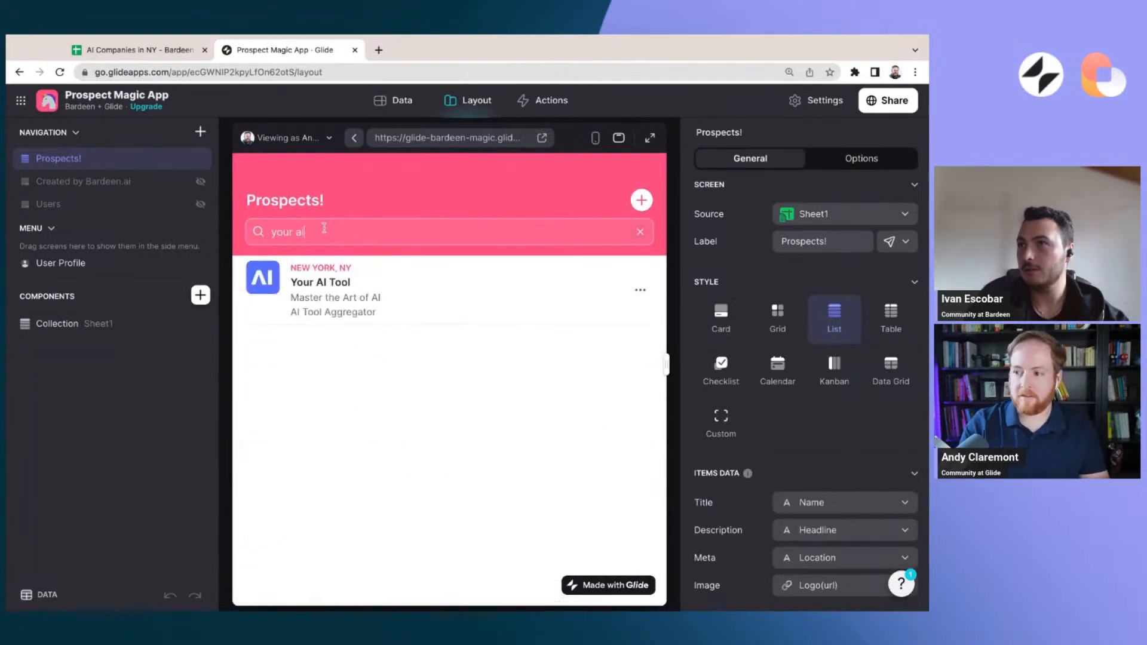
{"action": "left_click", "coordinate": [343, 289]}
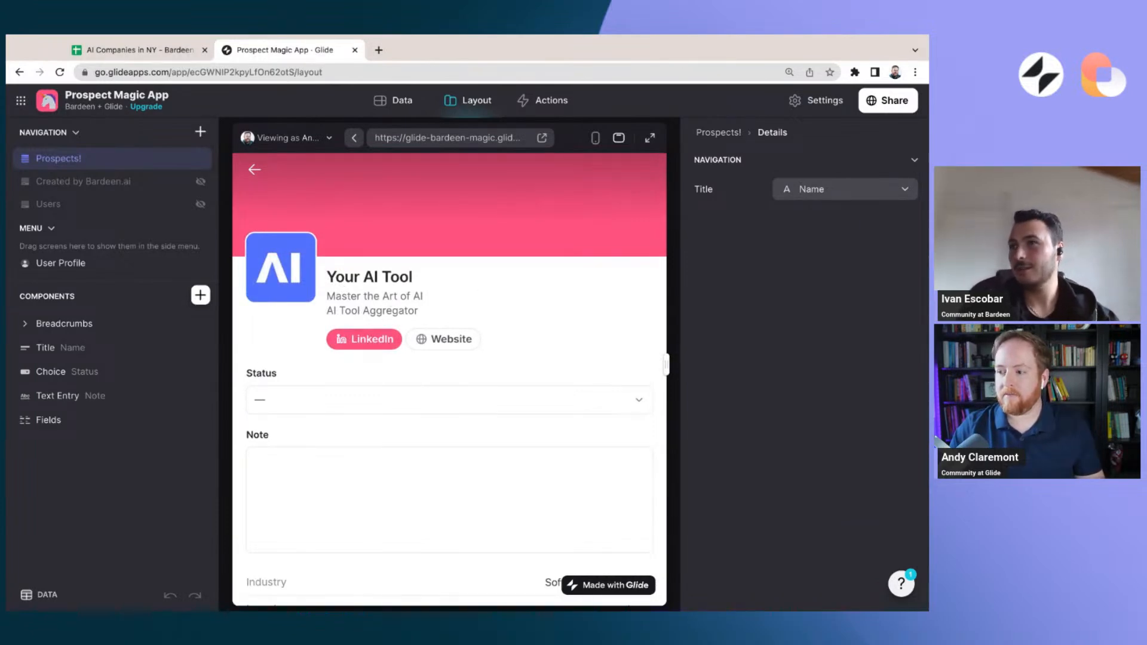
{"action": "scroll", "coordinate": [506, 298], "scroll_direction": "down", "scroll_amount": 5}
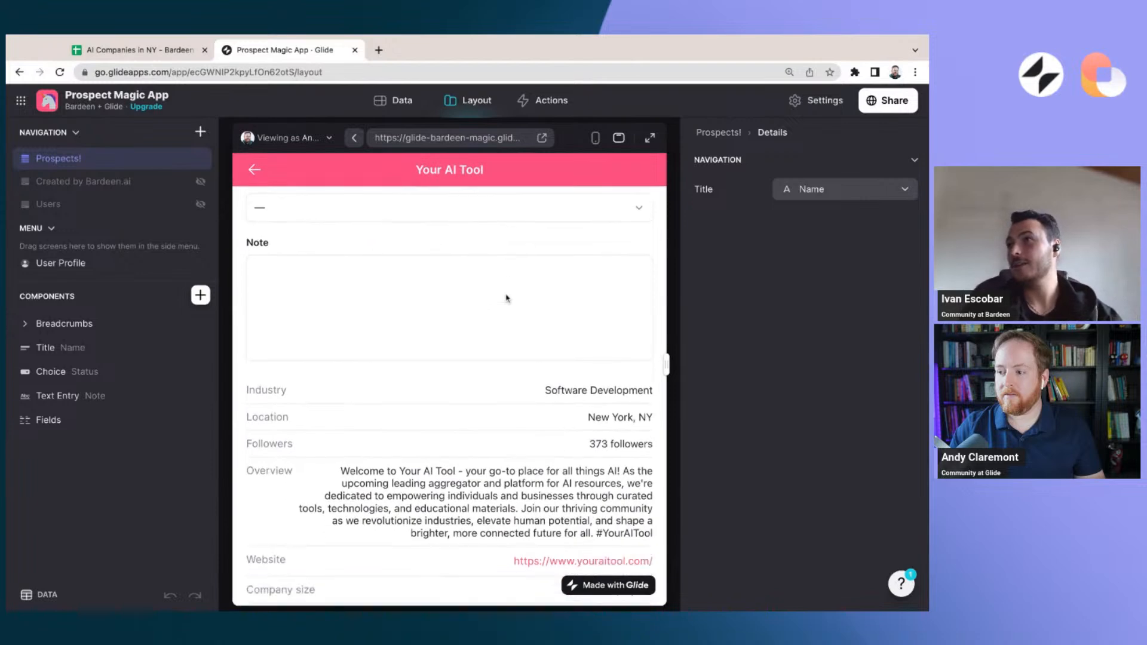
{"action": "scroll", "coordinate": [506, 298], "scroll_direction": "down", "scroll_amount": 2}
{"action": "scroll", "coordinate": [506, 298], "scroll_direction": "up", "scroll_amount": 8}
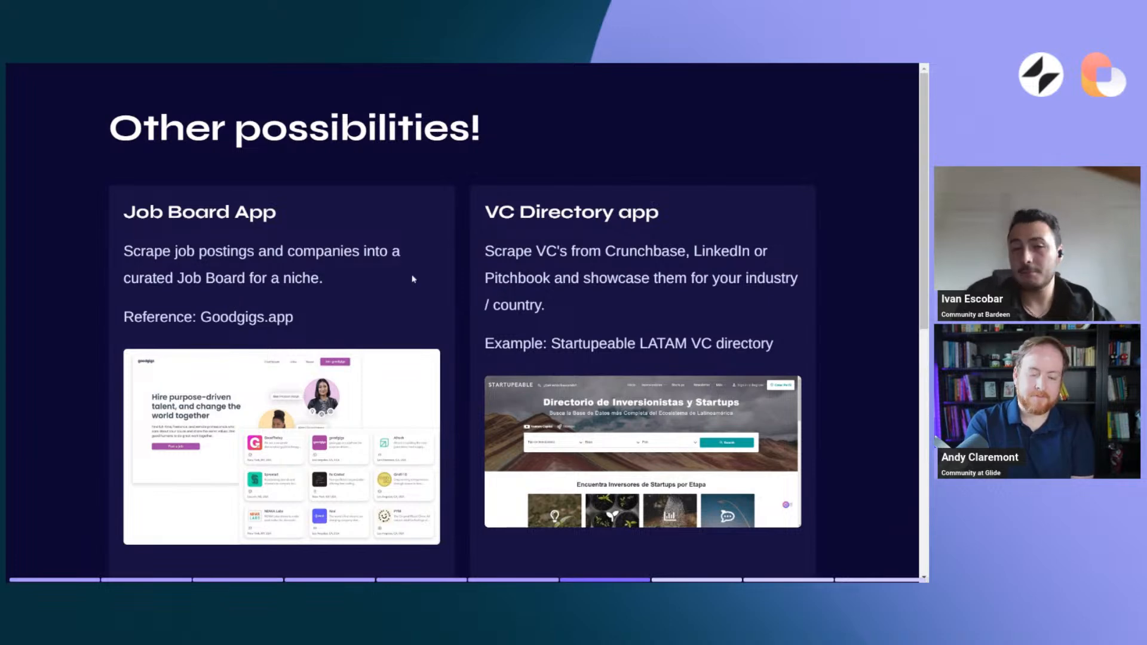
{"action": "scroll", "coordinate": [505, 245], "scroll_direction": "down", "scroll_amount": 1}
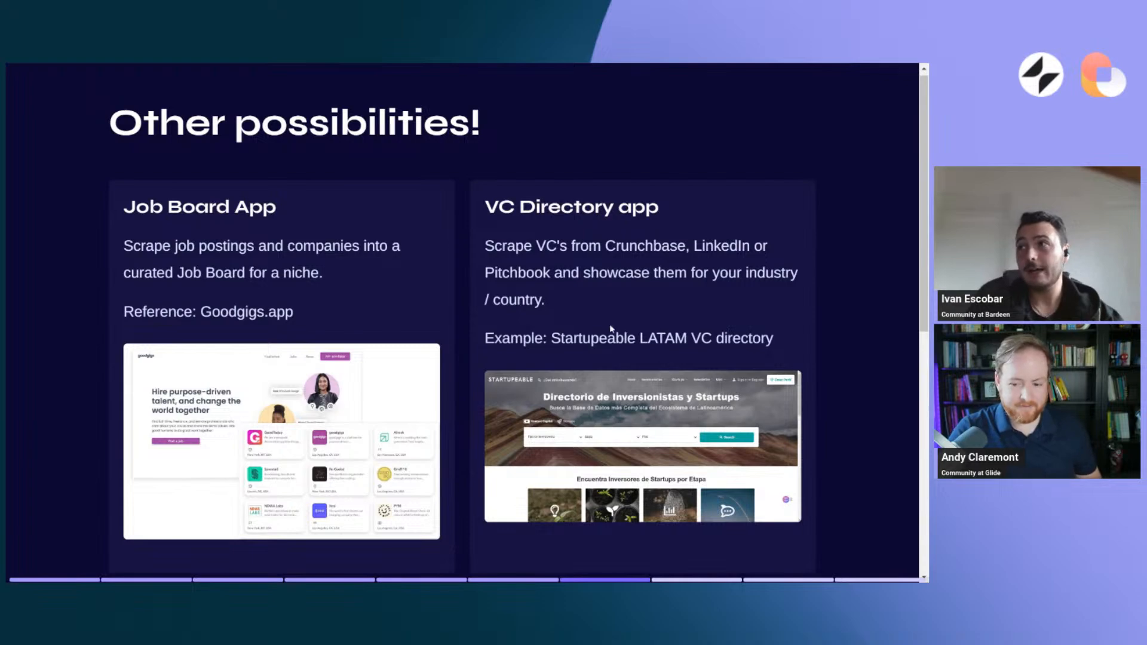
{"action": "scroll", "coordinate": [590, 321], "scroll_direction": "down", "scroll_amount": 3}
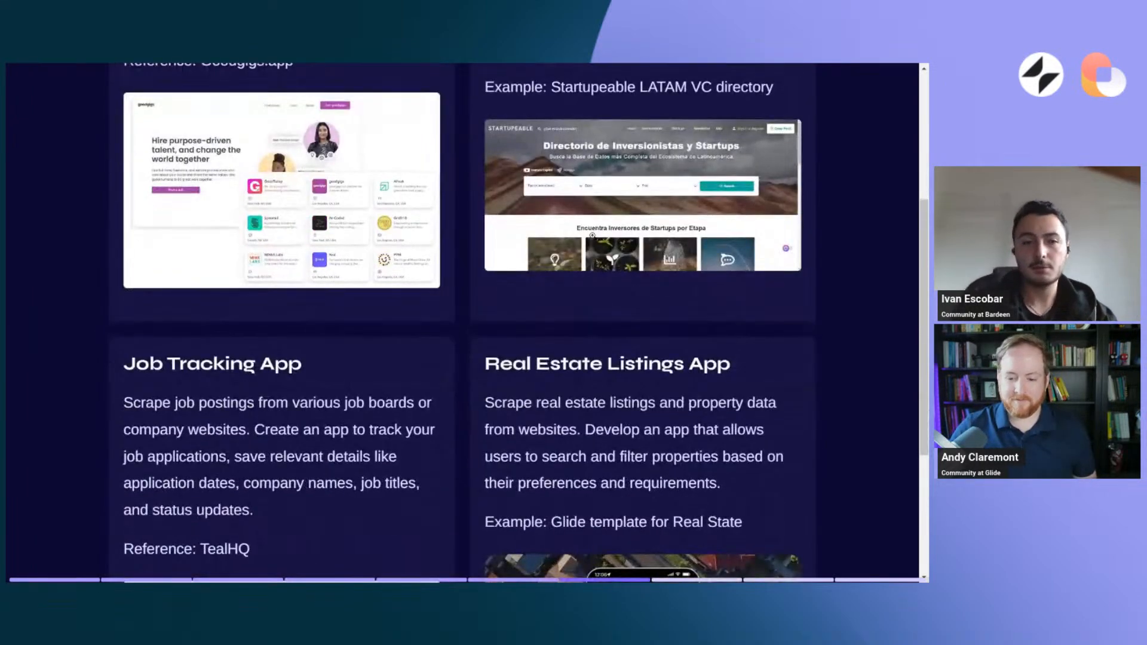
{"action": "scroll", "coordinate": [592, 234], "scroll_direction": "down", "scroll_amount": 3}
{"action": "scroll", "coordinate": [241, 208], "scroll_direction": "down", "scroll_amount": 2}
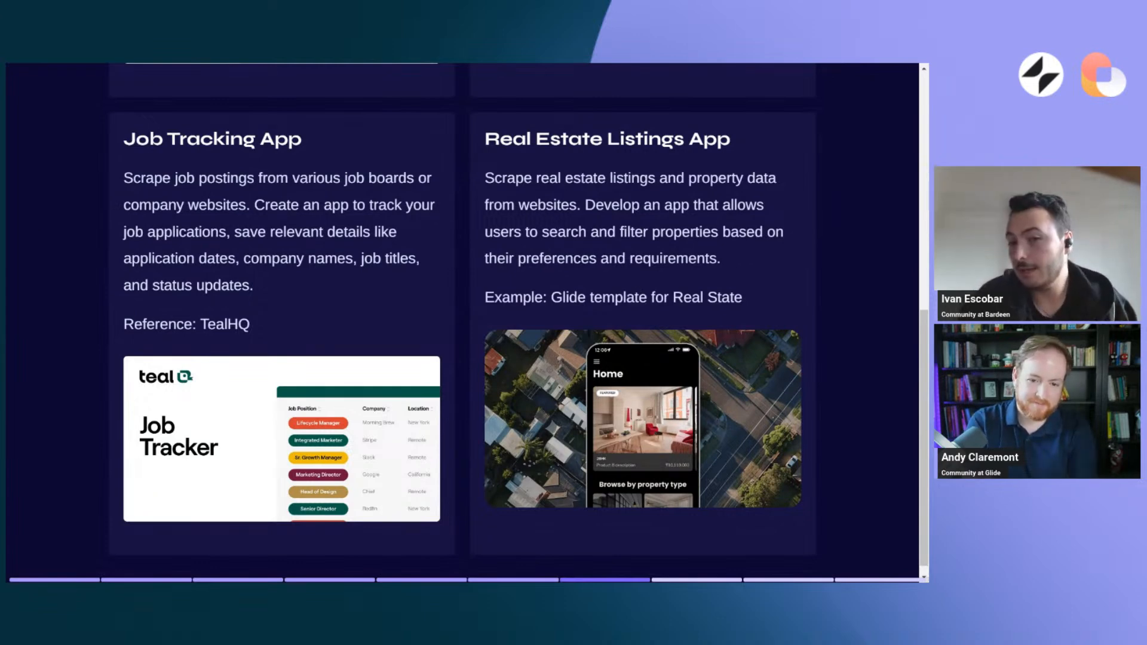
{"action": "key", "text": "Right"}
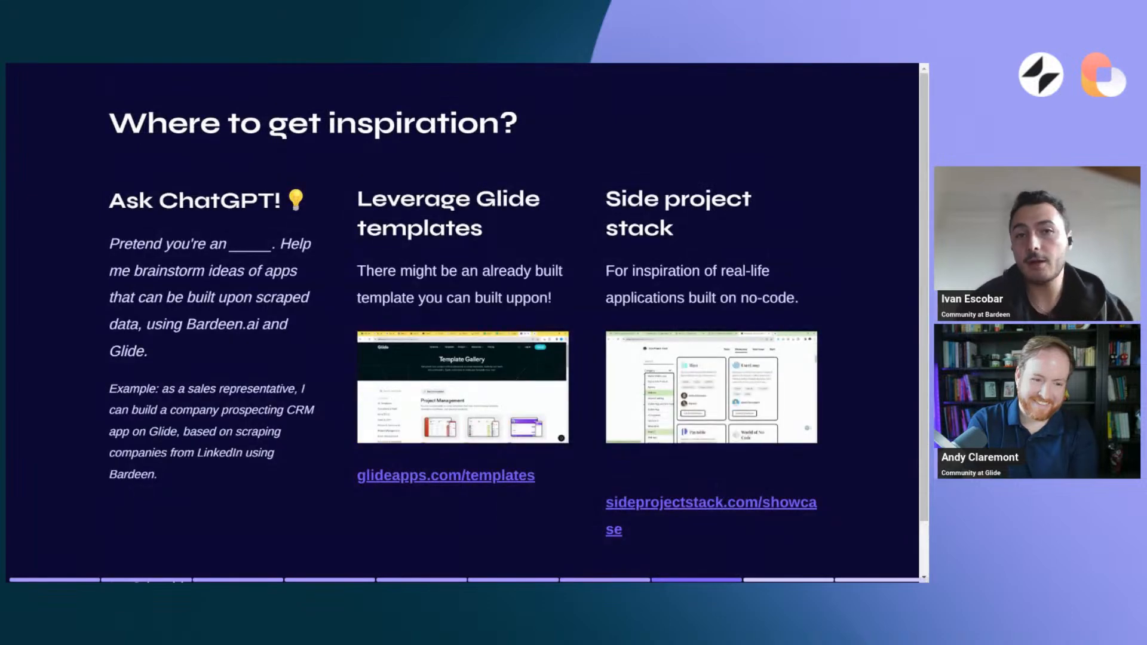